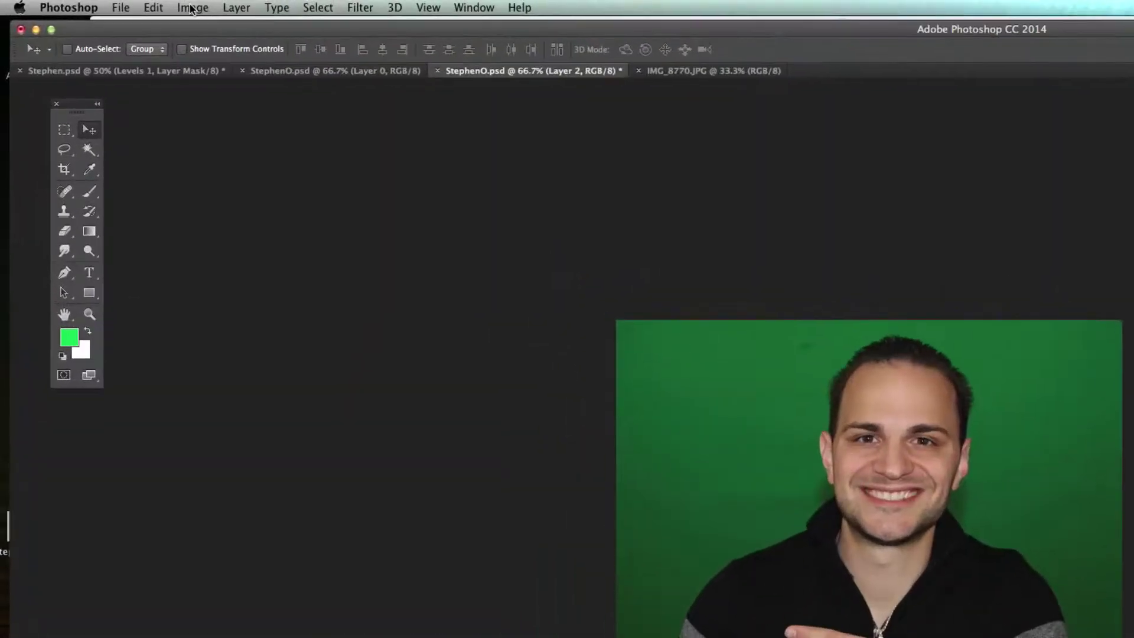
Convert the photo's colour mode to CMYK Color
left_click(112, 5)
mouse_move(116, 16)
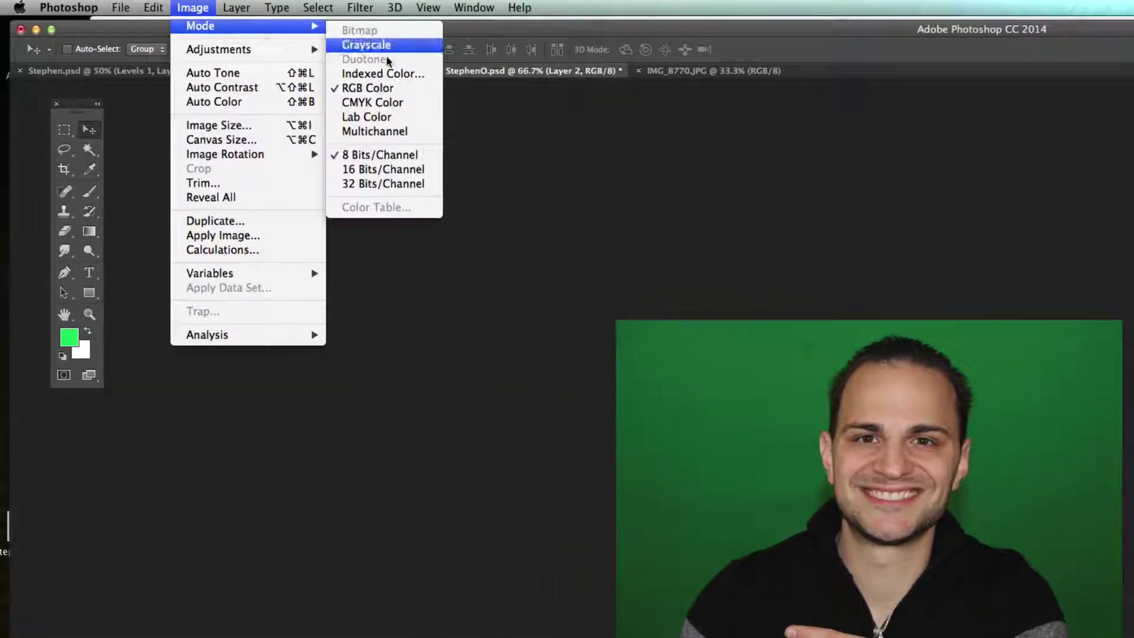
left_click(379, 103)
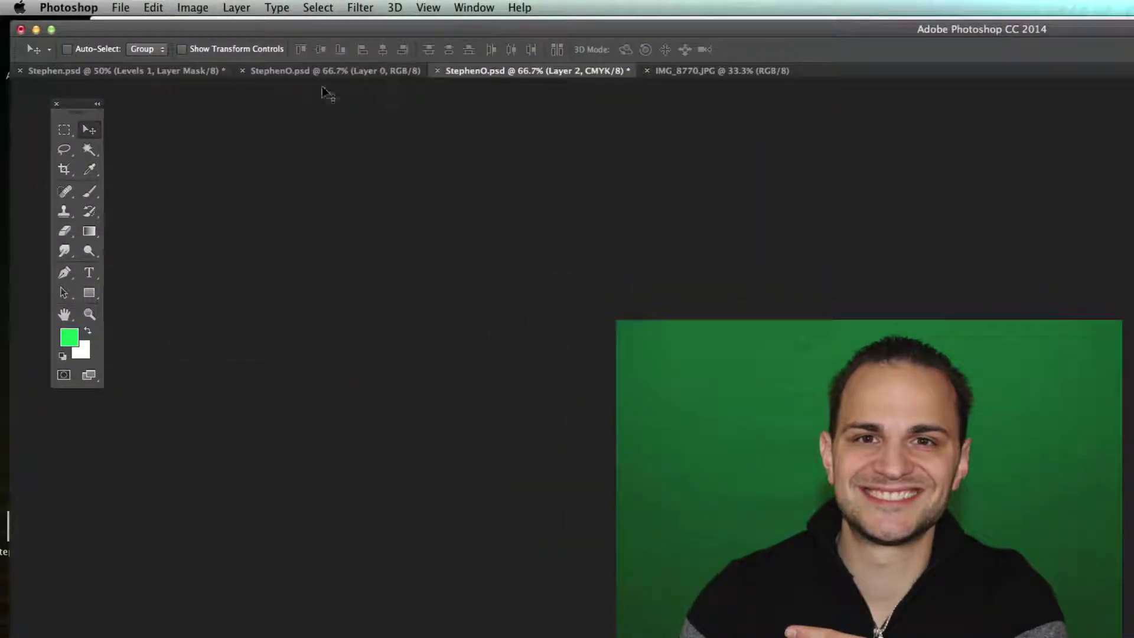
Bring up Image Size (1000 × 1026 px, 72 ppi) with the Resolution field selected
left_click(189, 7)
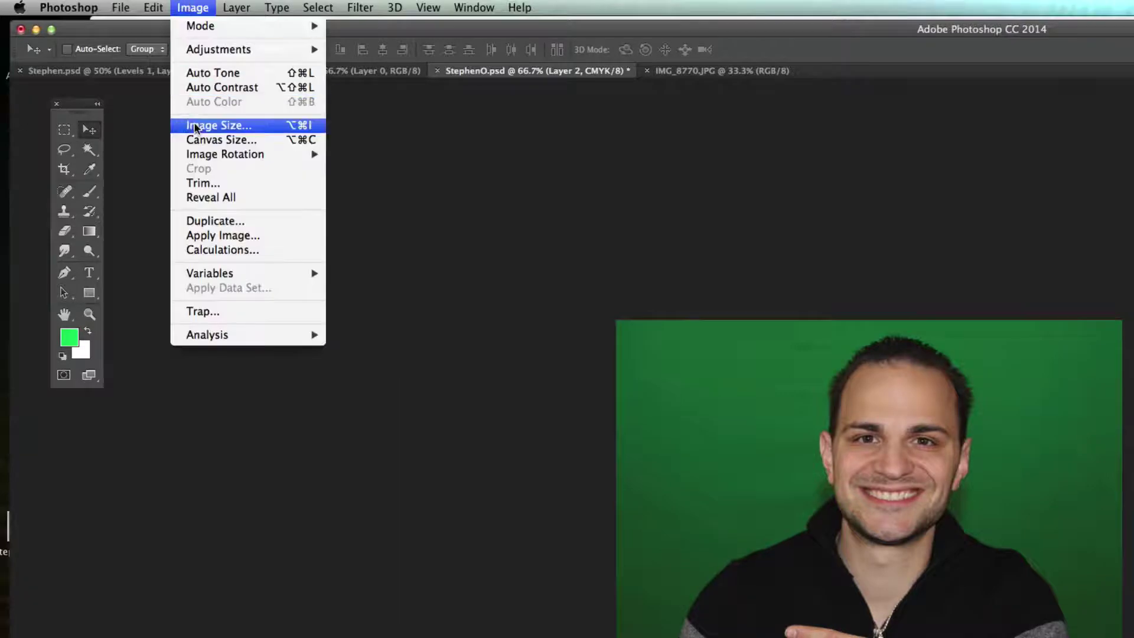
left_click(219, 126)
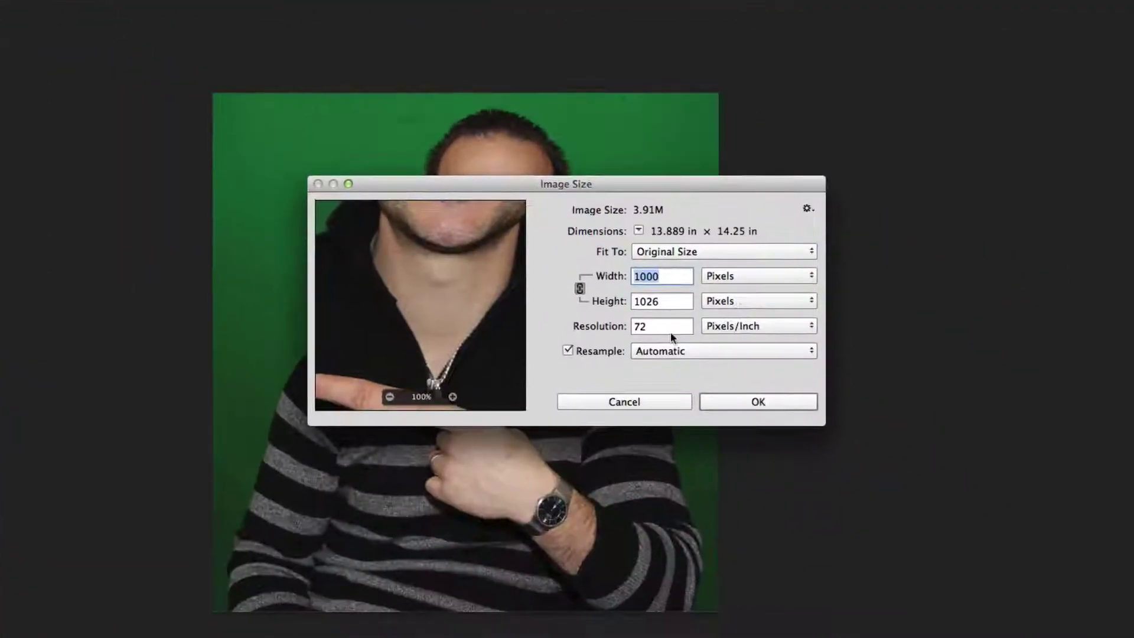
left_click(668, 331)
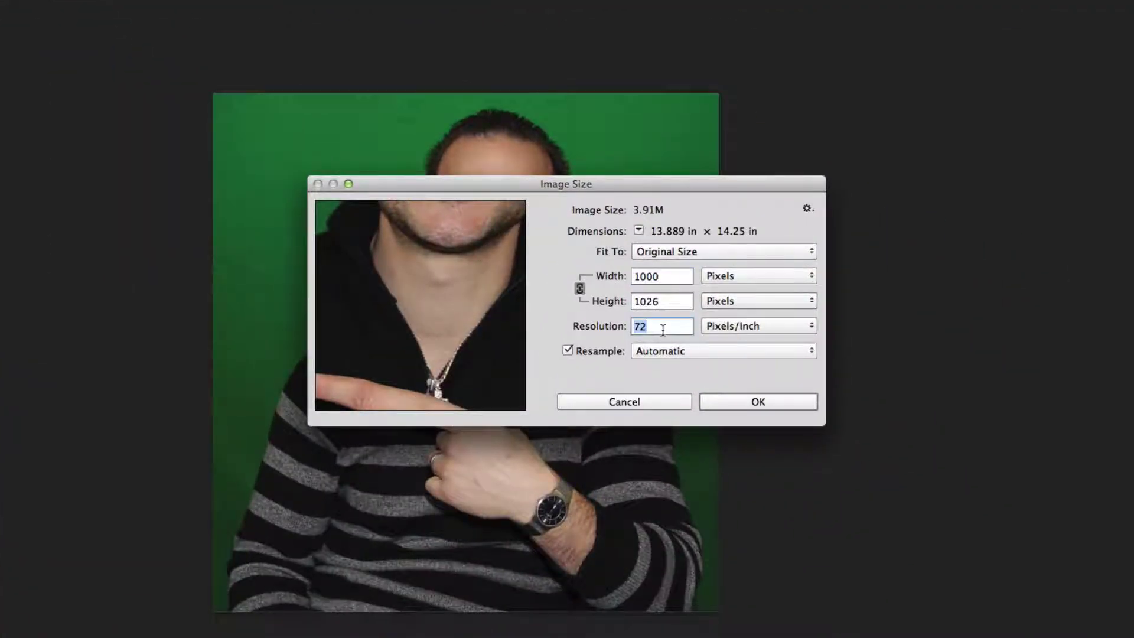
Resize the image to 300 ppi and 5 inches wide, about 5.13 inches tall
type("300")
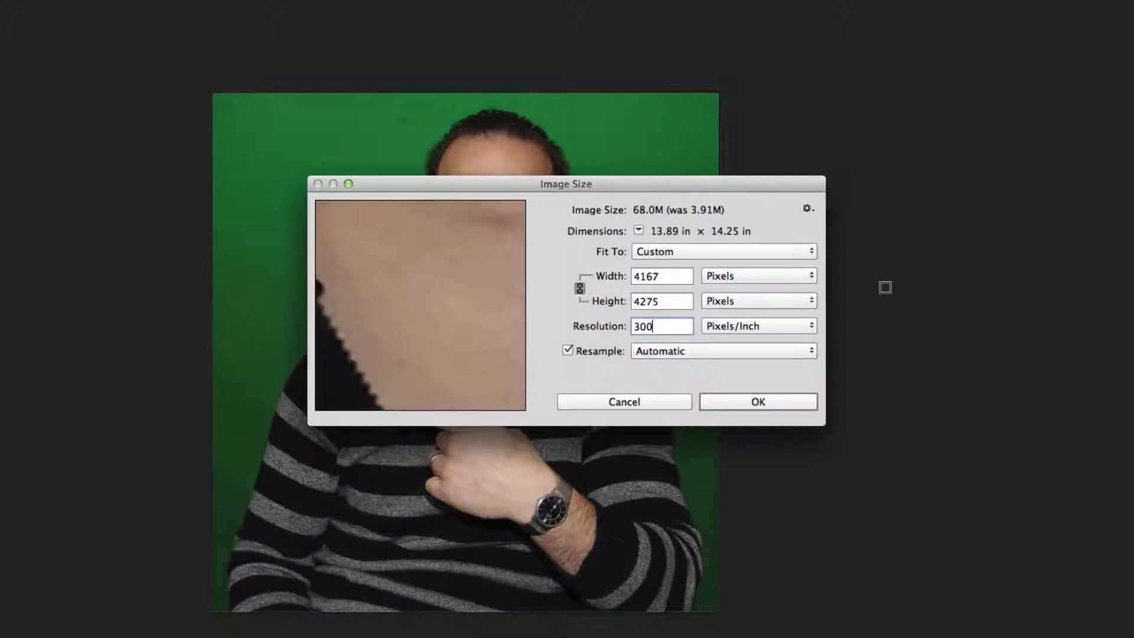
left_click(719, 276)
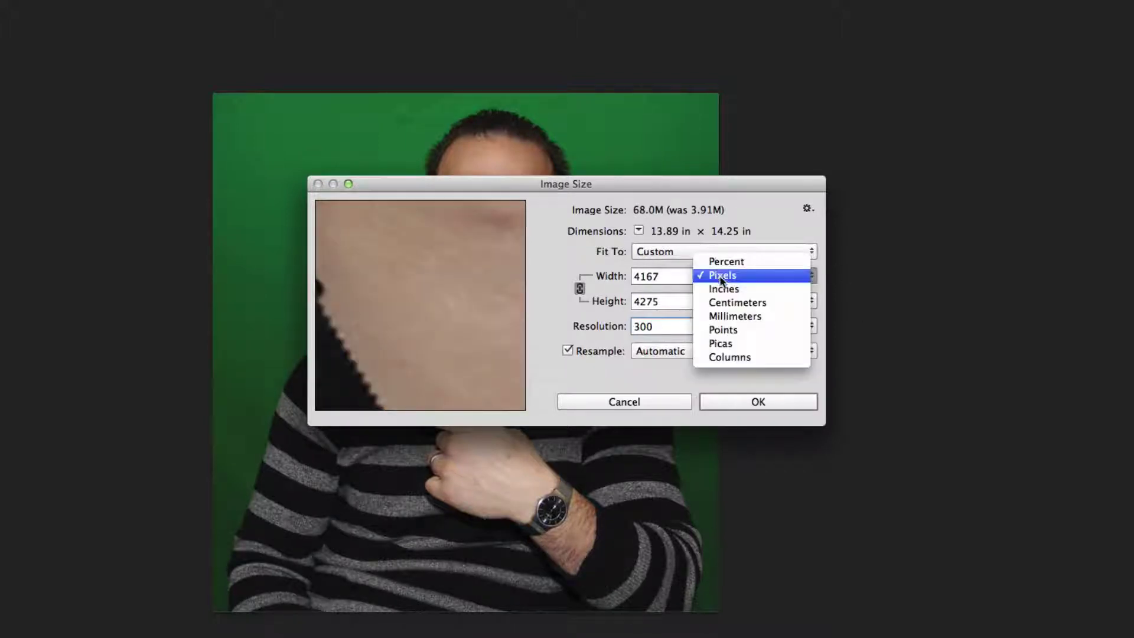
left_click(712, 287)
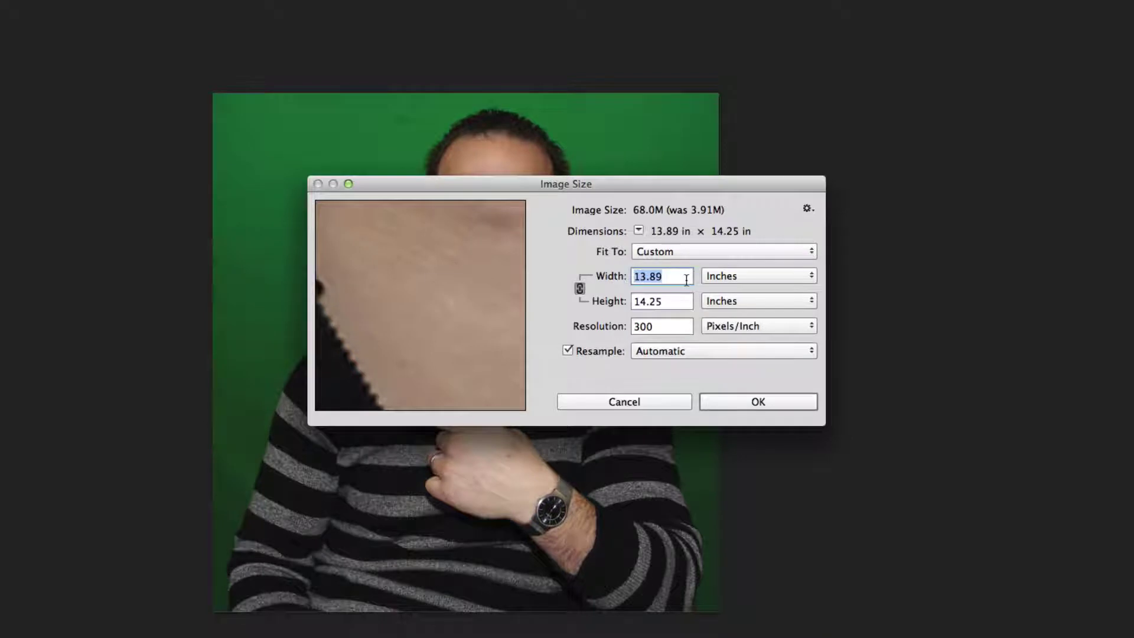
double_click(679, 277)
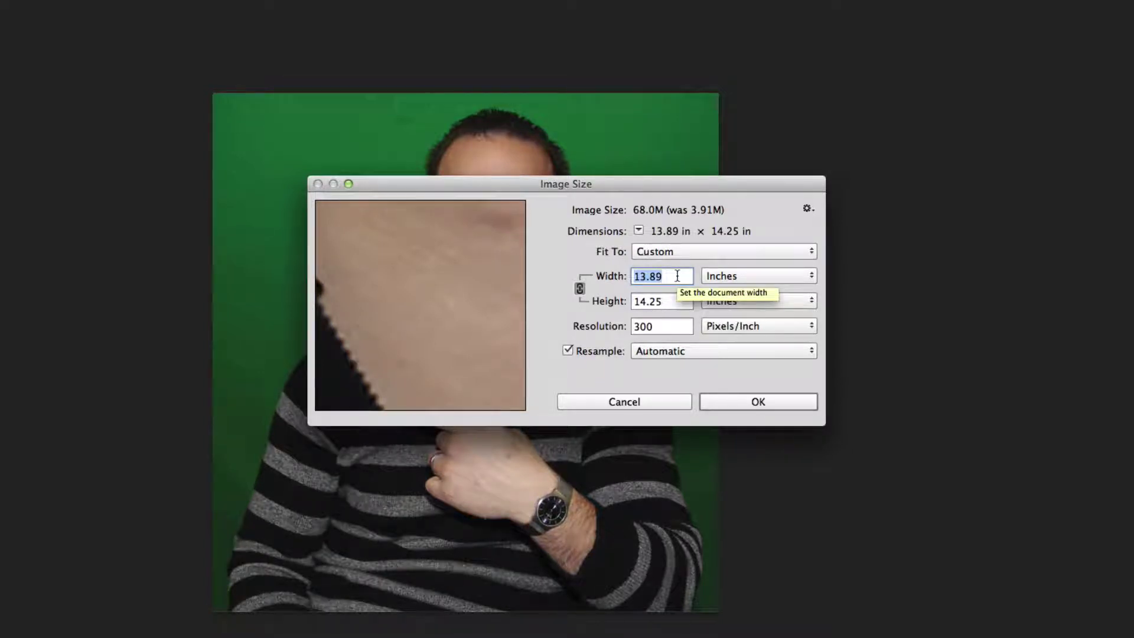
type("5")
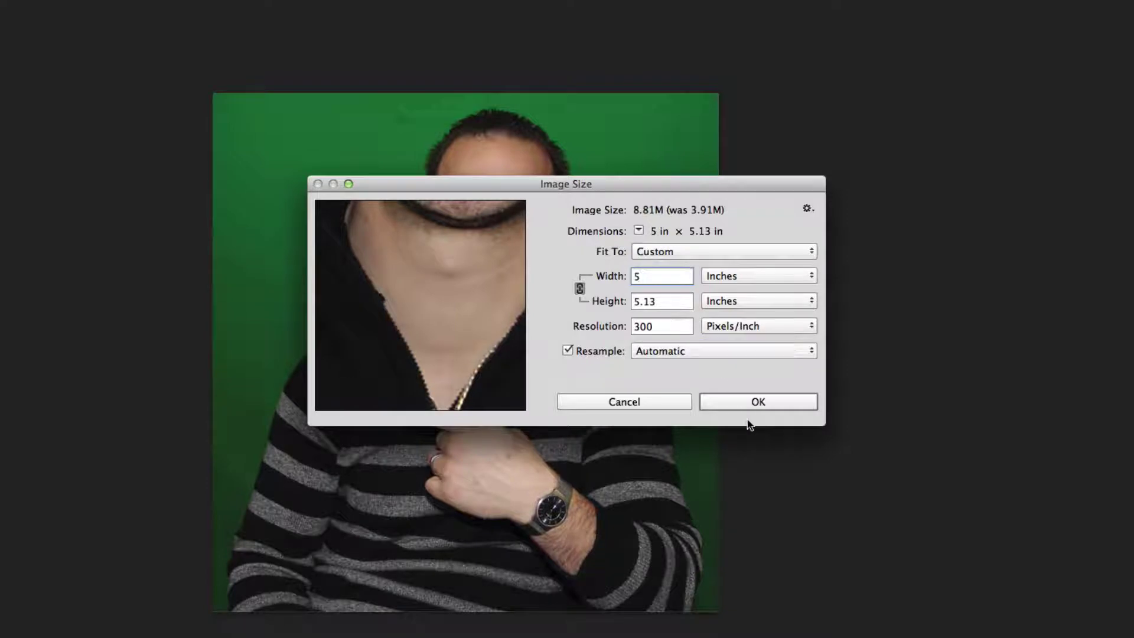
left_click(754, 402)
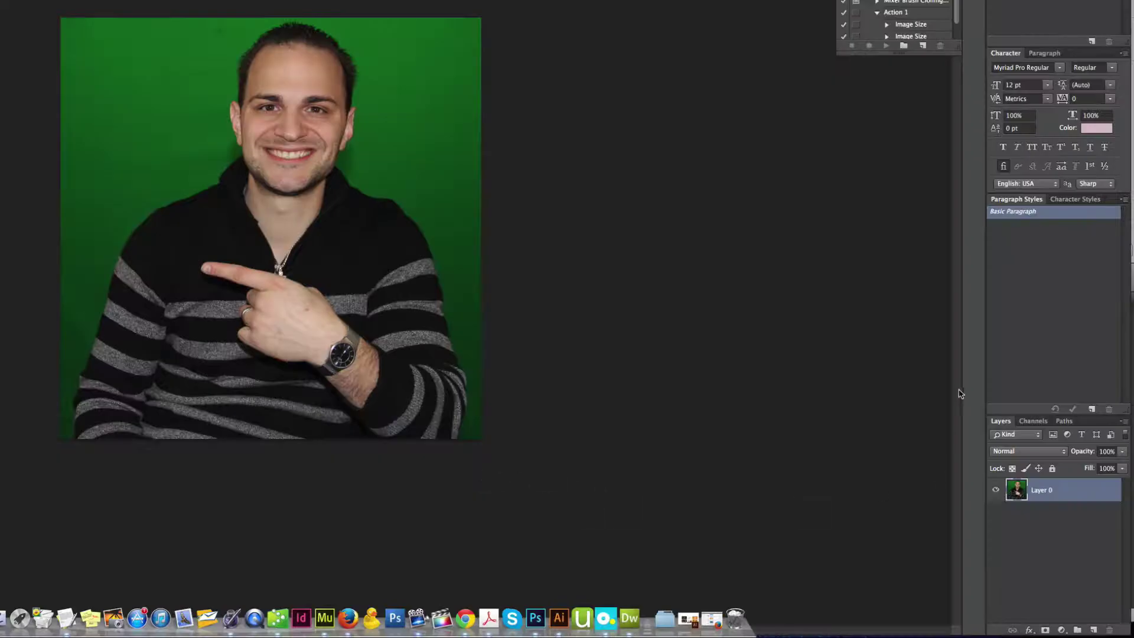
Compare the Red, Green and Blue channels, then duplicate Green as a Green copy channel
left_click(1028, 423)
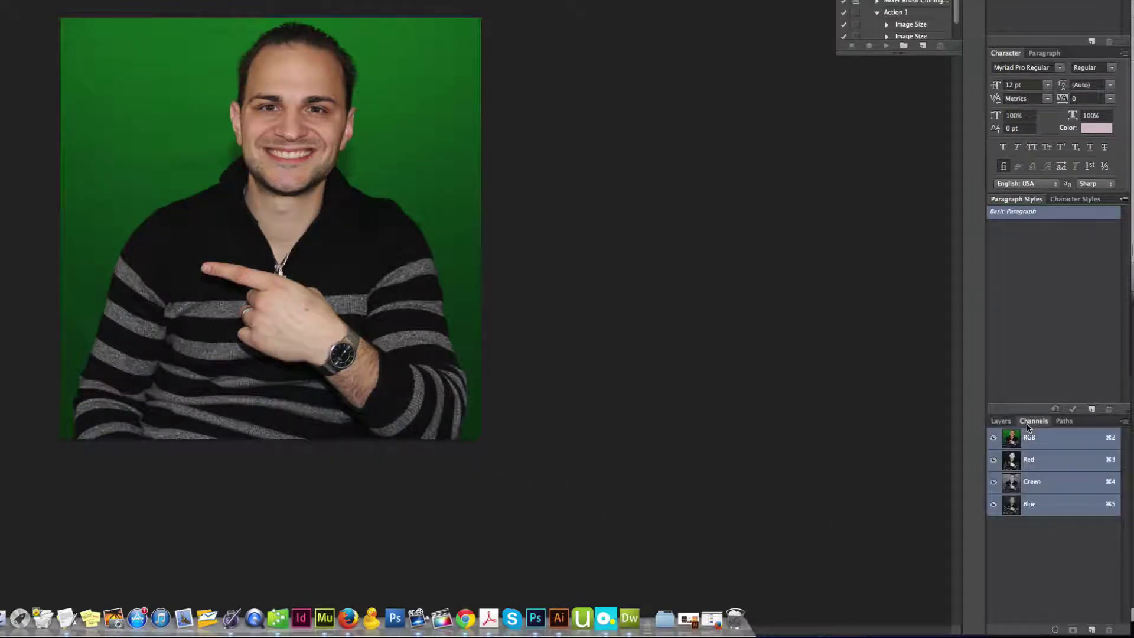
left_click(1013, 484)
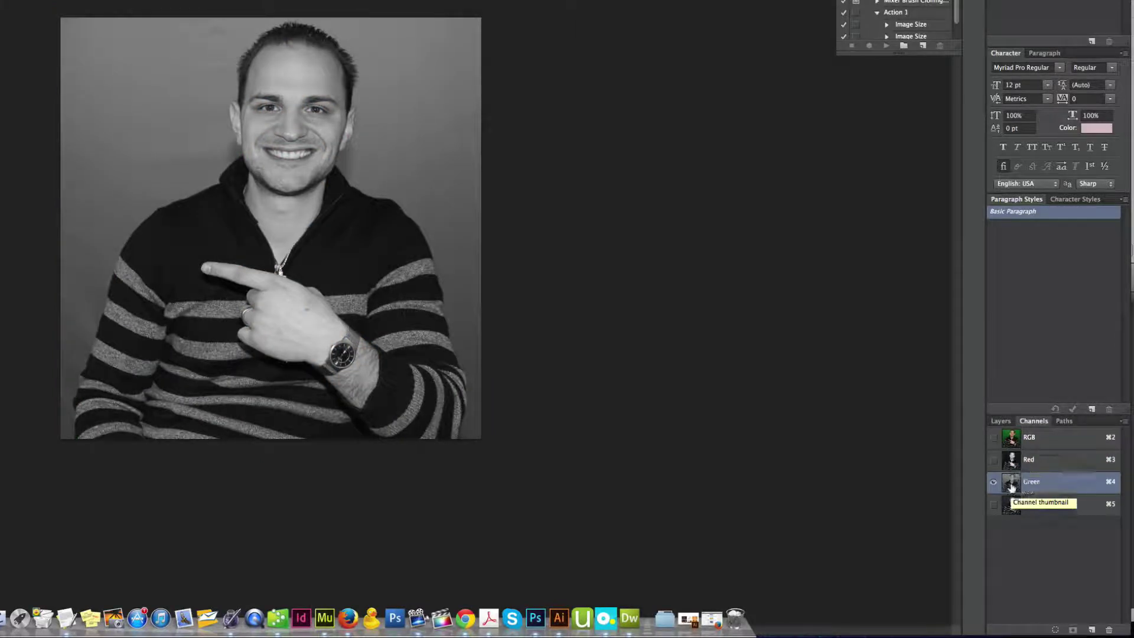
left_click(1013, 462)
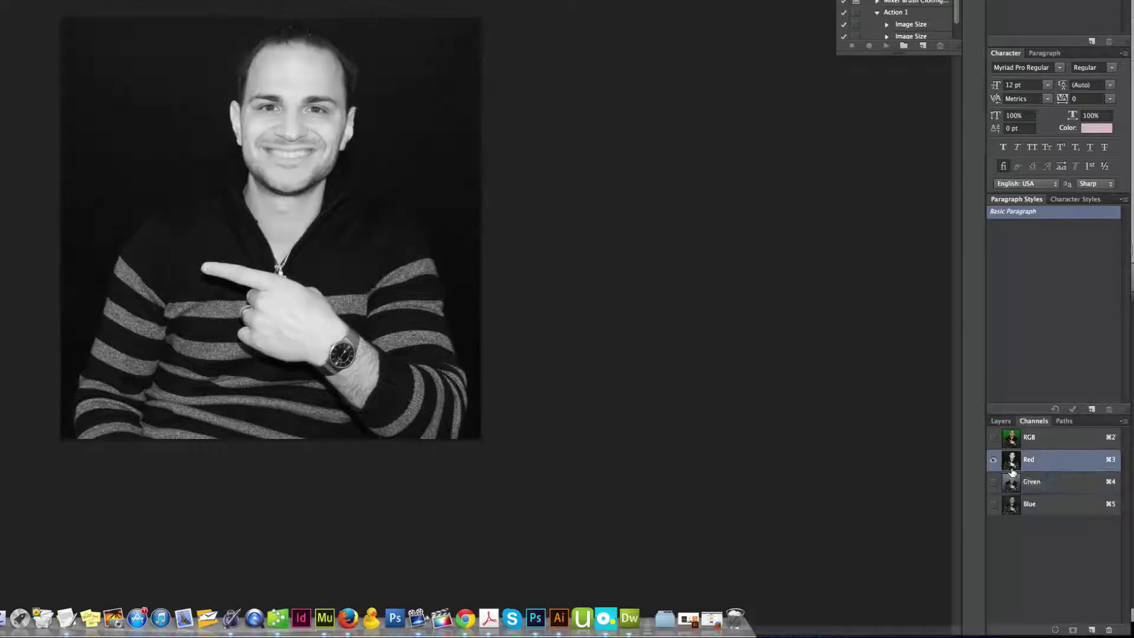
left_click(1013, 510)
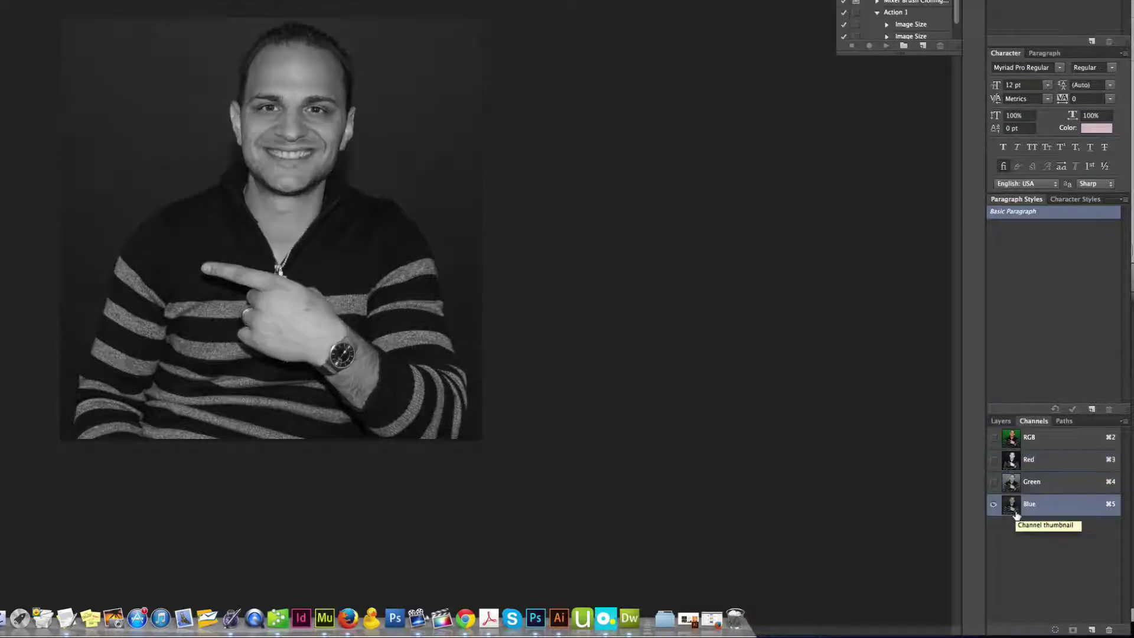
left_click(1015, 481)
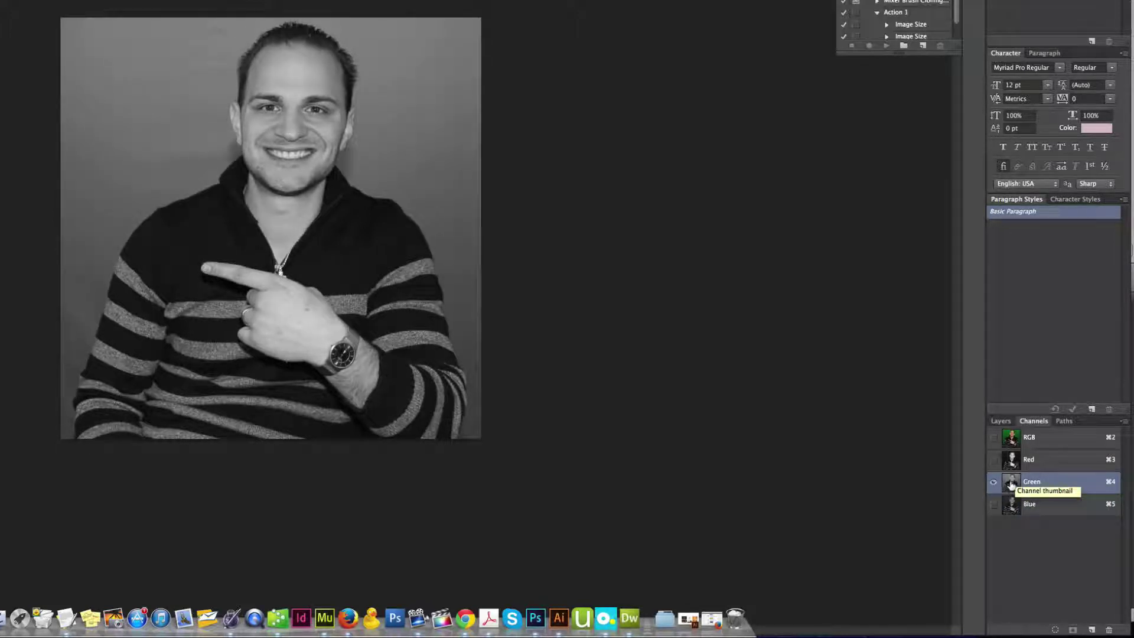
left_click_drag(1011, 484, 1094, 631)
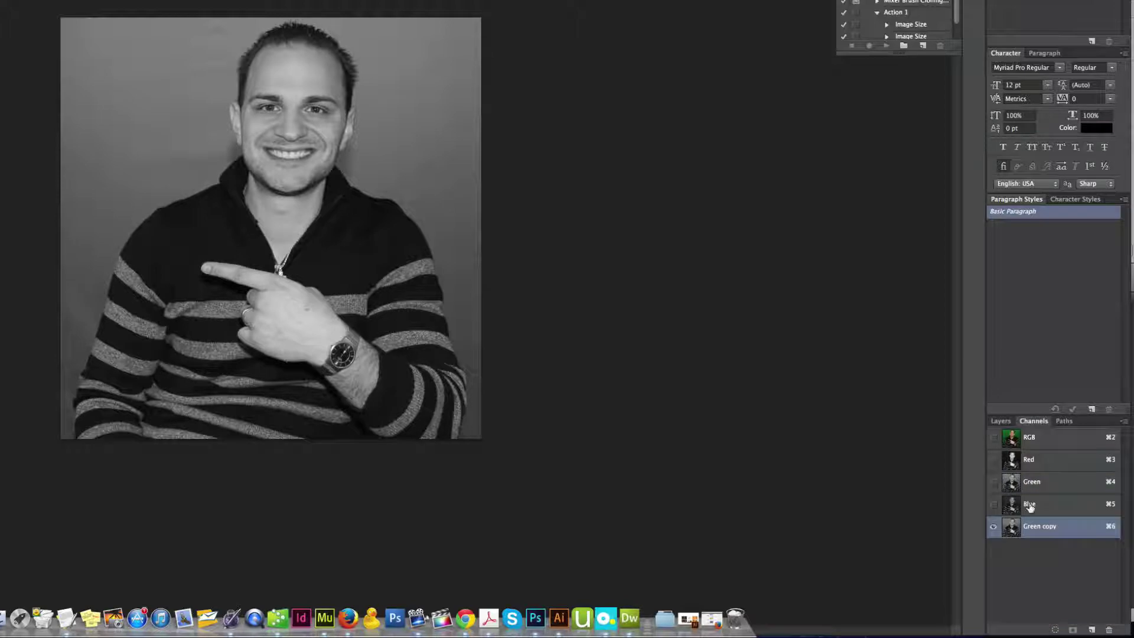
left_click(148, 18, "super")
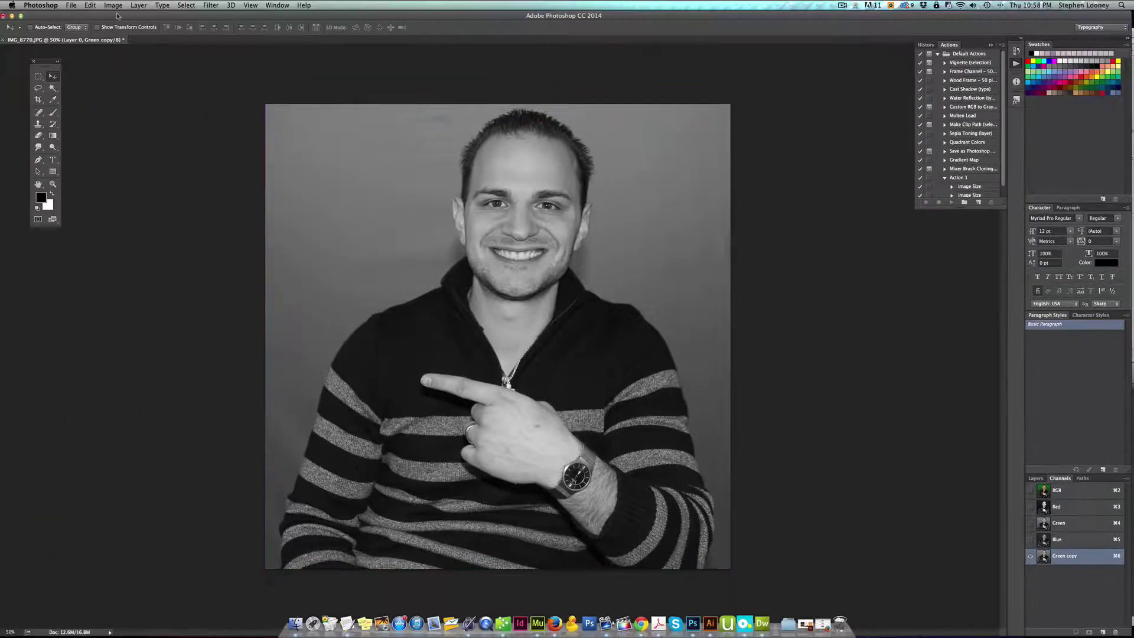
Apply Levels to Green copy with input black 71 and midtone 4.51
left_click(113, 5)
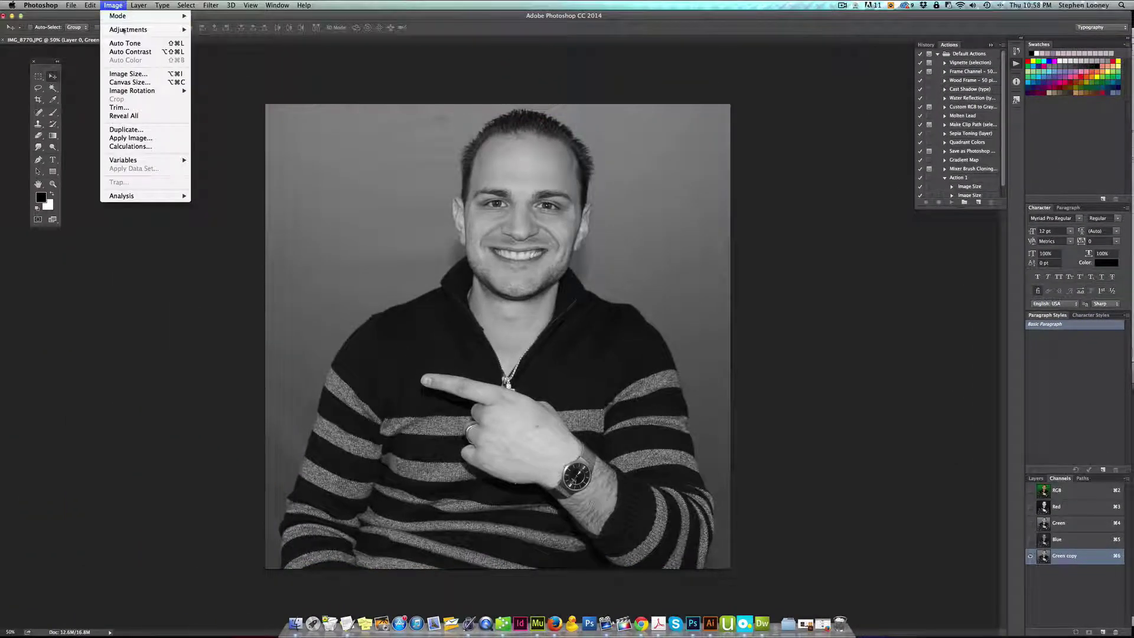
mouse_move(125, 30)
left_click(214, 38)
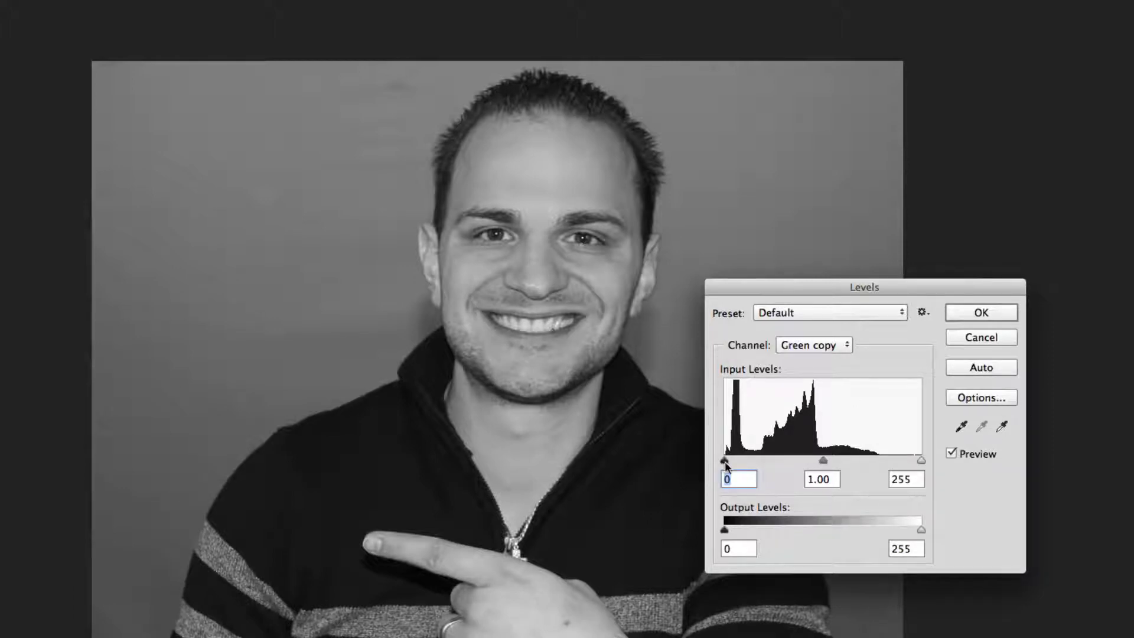
left_click_drag(725, 462, 780, 465)
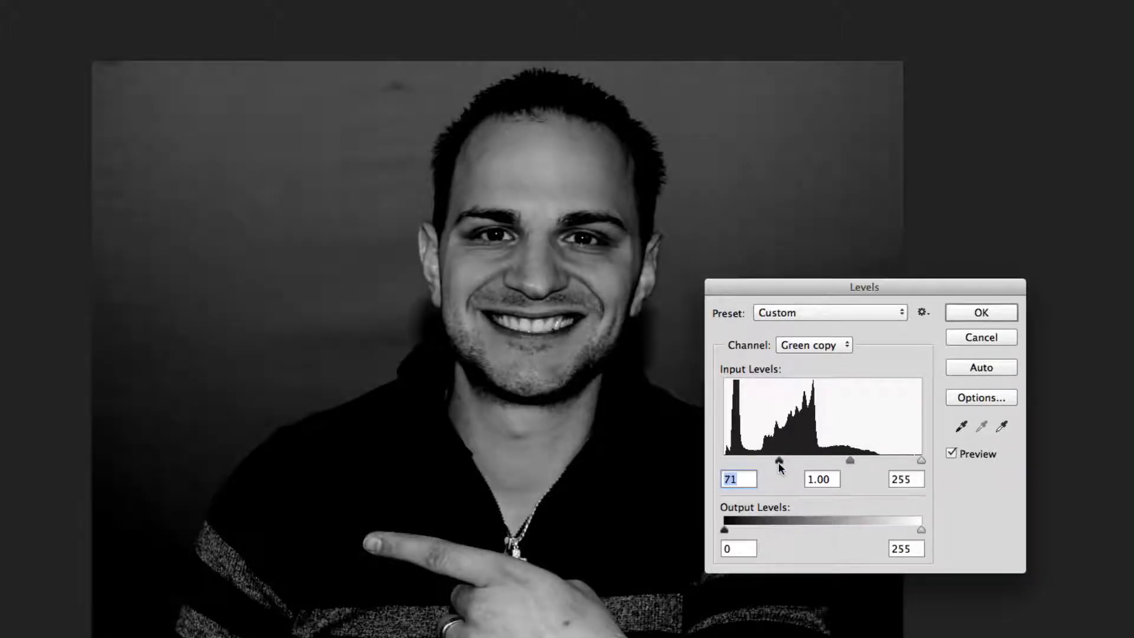
left_click_drag(858, 465, 785, 459)
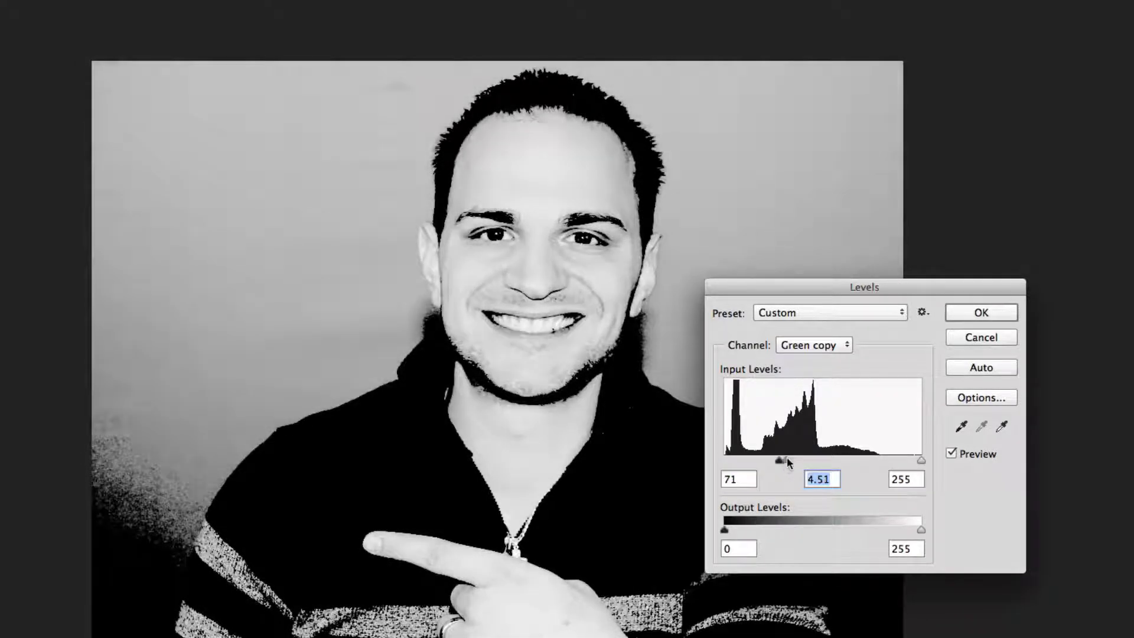
left_click(993, 317)
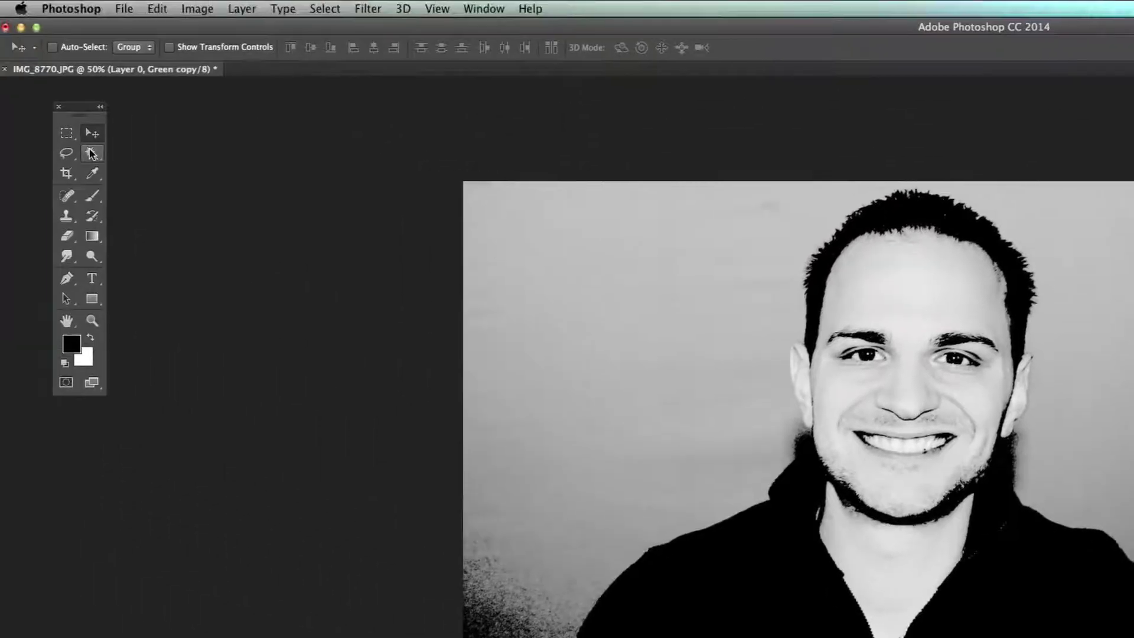
Magic-wand select the dark hair, then return to Layer 0 zoomed to 200% by the ear
key("w")
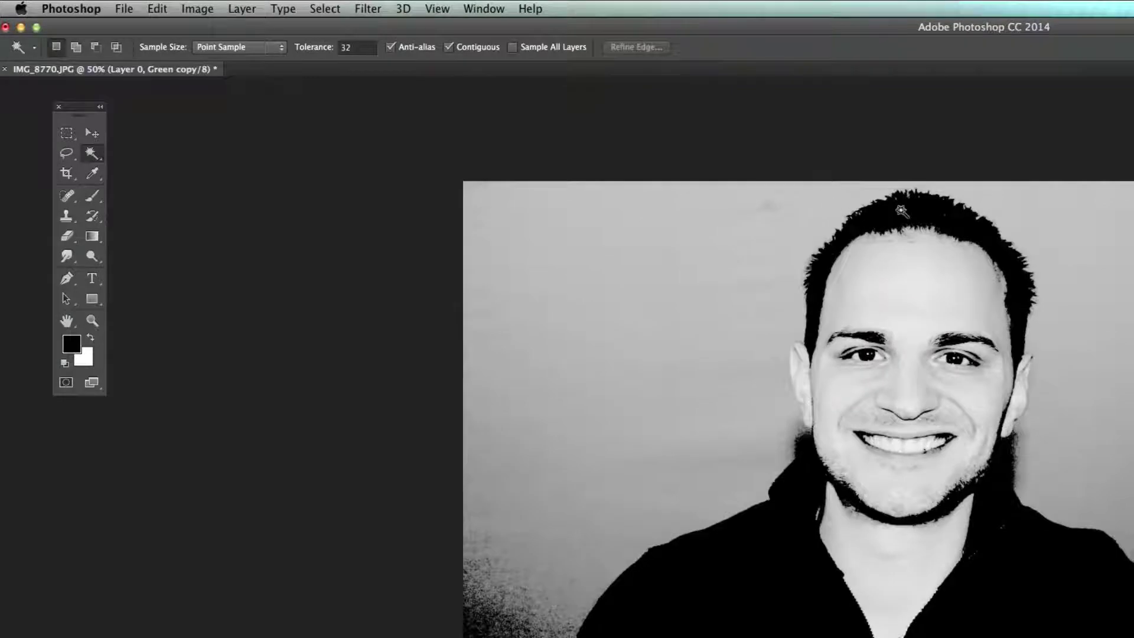
left_click(903, 213)
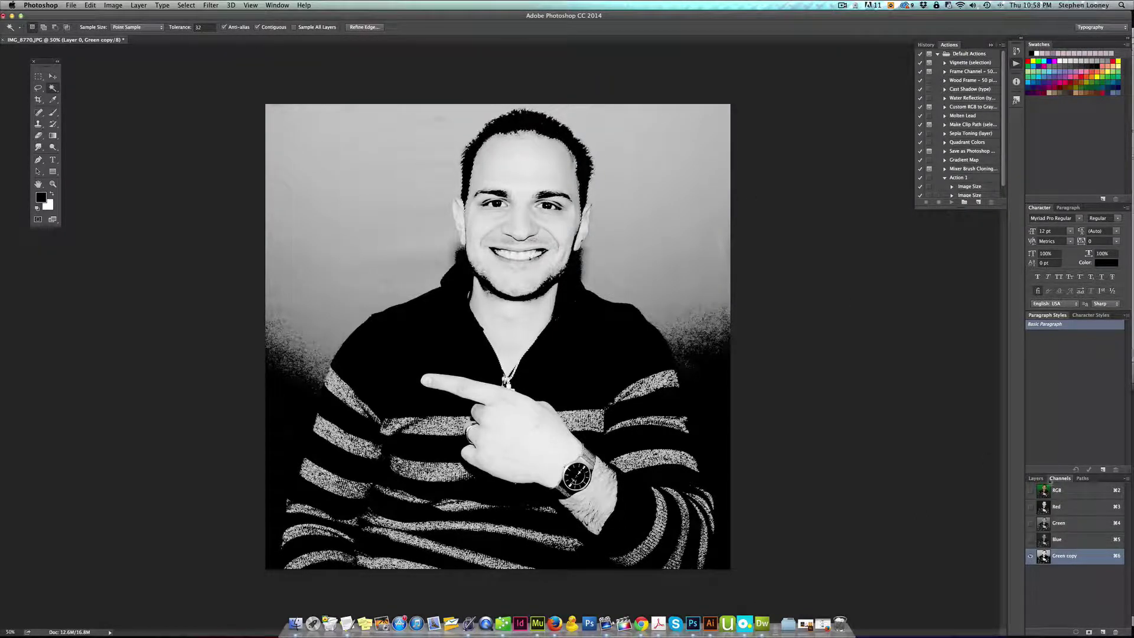
left_click(1040, 480)
left_click(1064, 529)
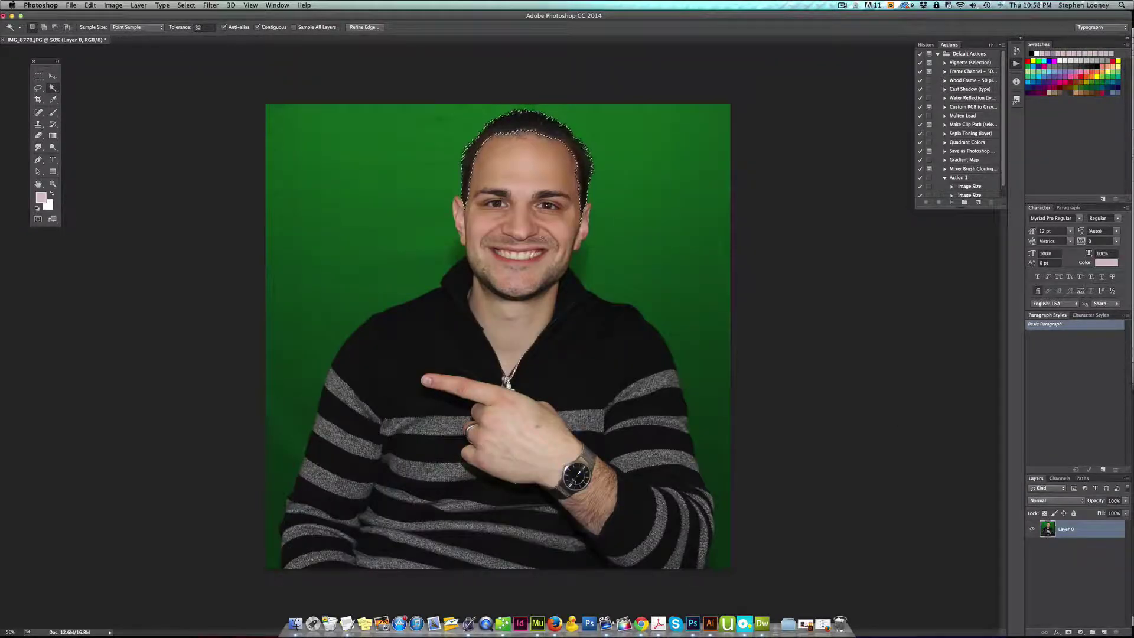
left_click(598, 216)
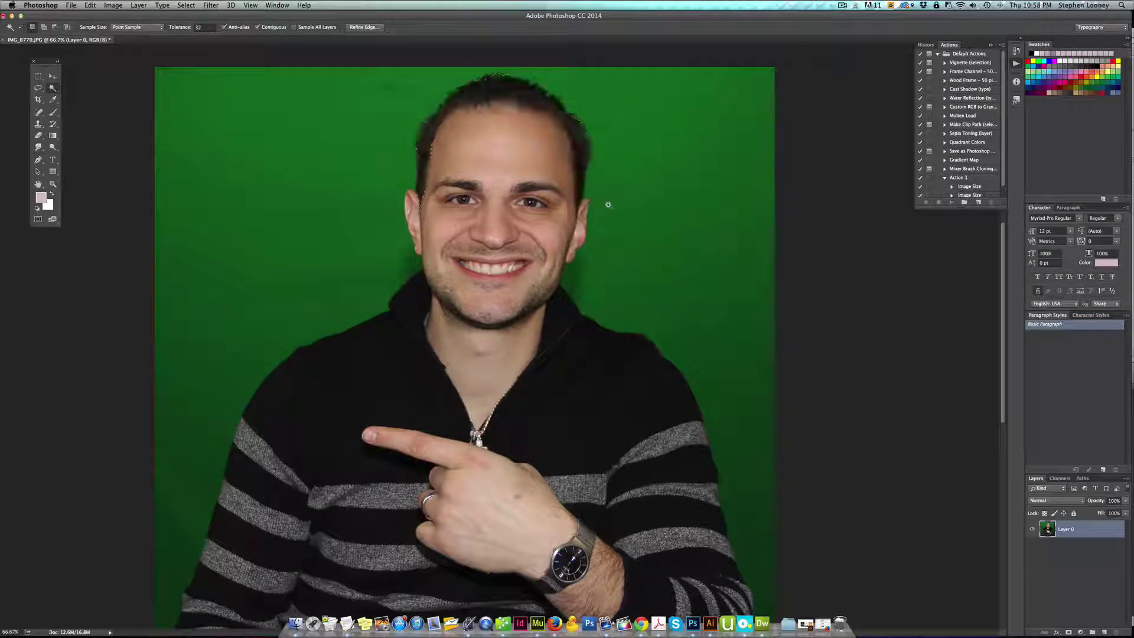
left_click(608, 205, "super")
left_click(608, 205, "super")
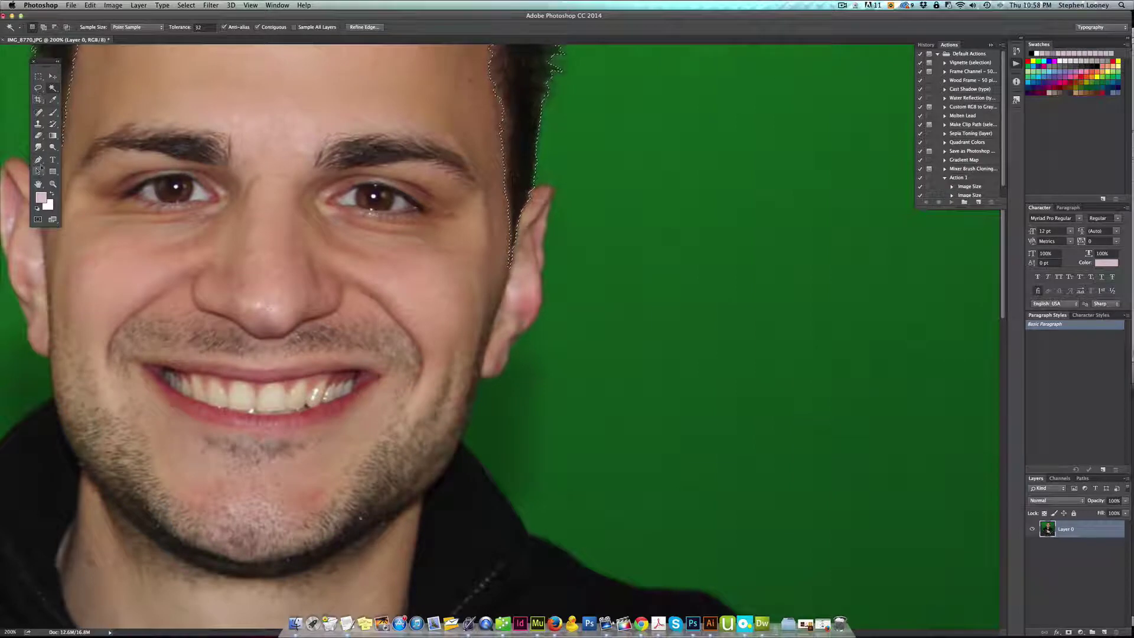
left_click(38, 160)
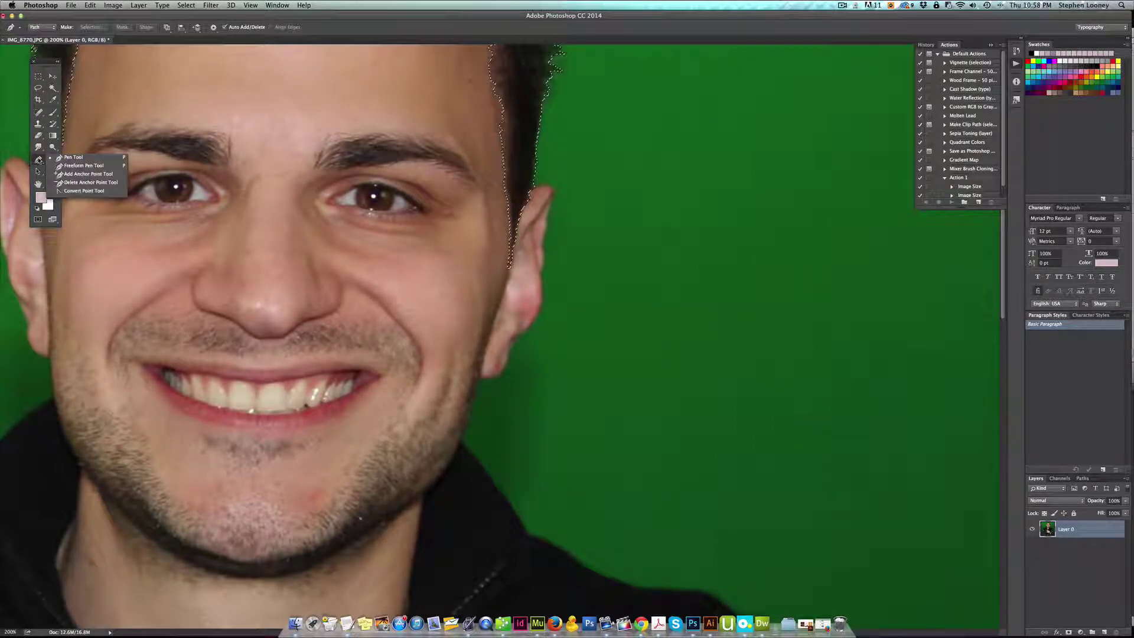
Start the pen path by the ear and trace down the collar, shoulder and sleeve
left_click(523, 198)
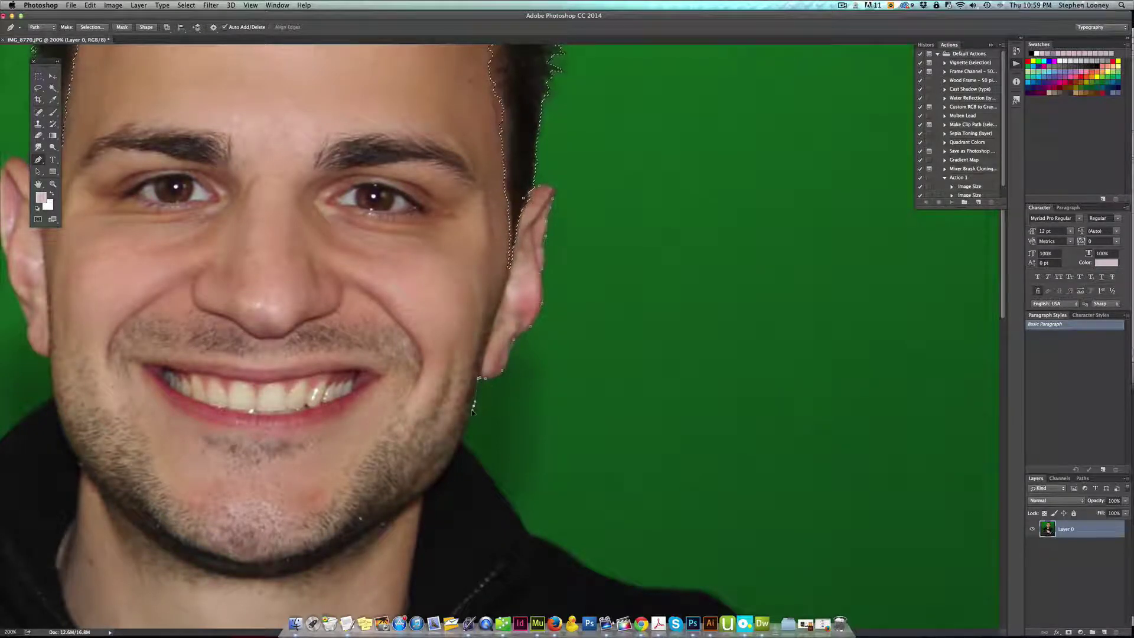
left_click(461, 441)
scroll(463, 448, "down", 1)
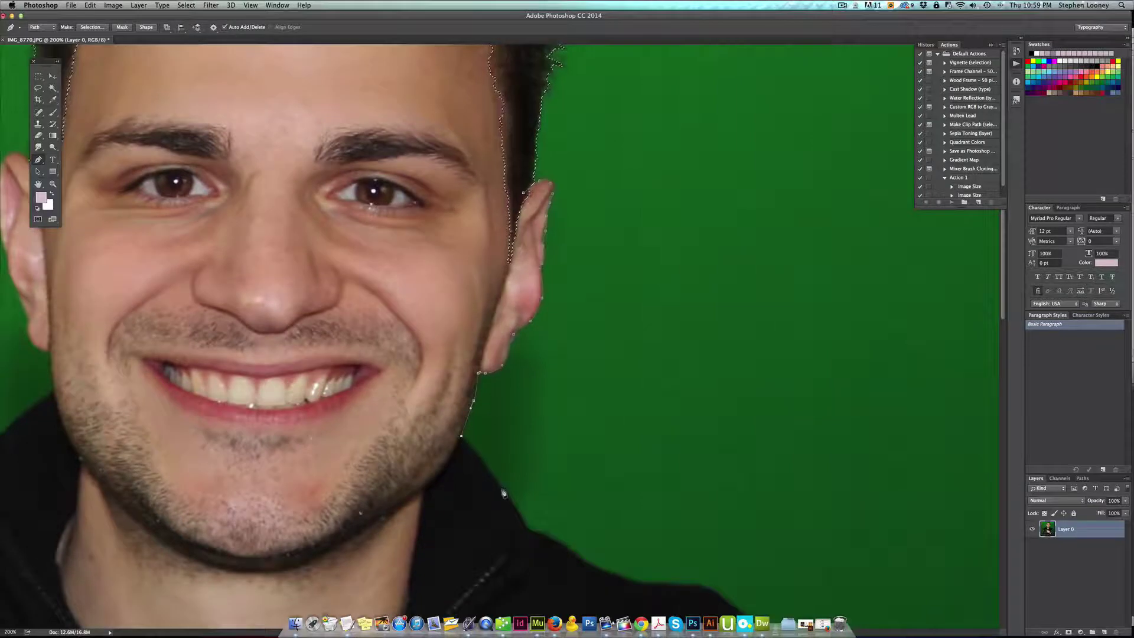
left_click_drag(502, 489, 512, 501)
left_click(527, 532)
left_click_drag(558, 543, 532, 258)
left_click_drag(593, 324, 617, 371)
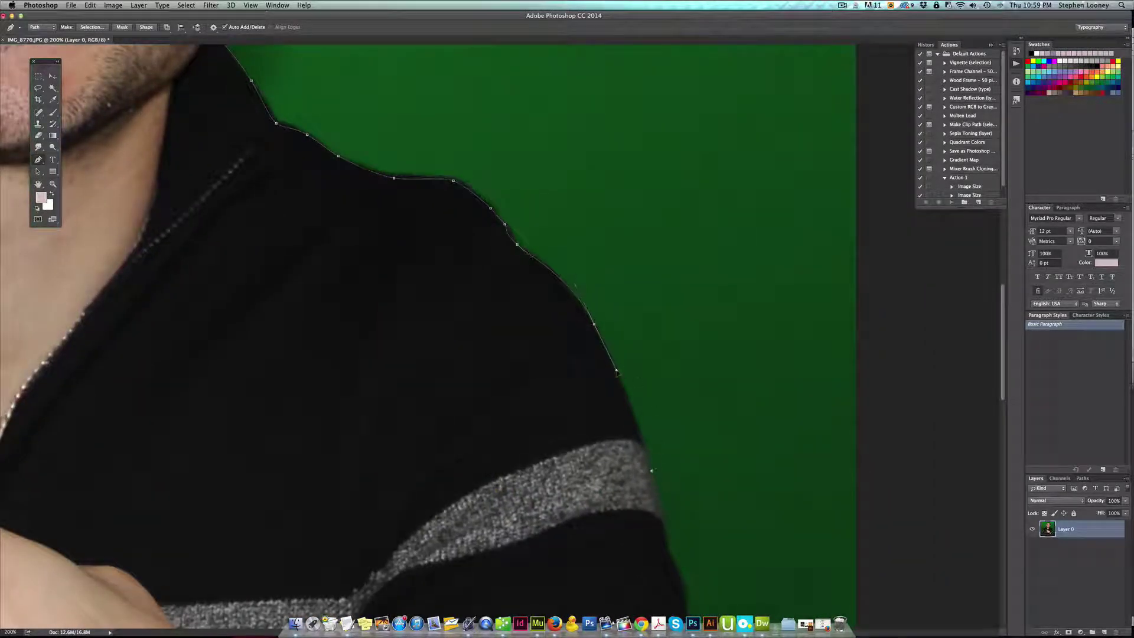
left_click_drag(652, 471, 657, 267)
left_click(632, 515, "alt")
left_click_drag(660, 289, 671, 348)
left_click_drag(672, 369, 678, 383)
left_click(695, 429)
left_click_drag(711, 482, 712, 491)
left_click_drag(709, 536, 705, 549)
left_click(693, 593)
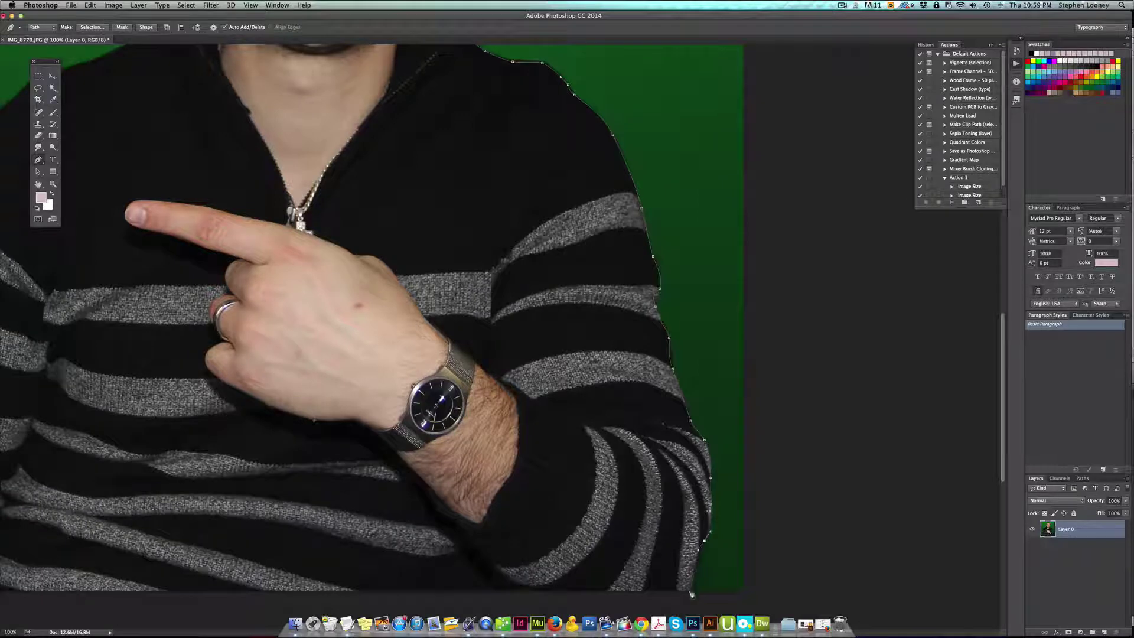
left_click_drag(295, 585, 779, 525)
Run the path straight along the image bottom and up the left sleeve
left_click(329, 532)
left_click(331, 480)
left_click_drag(326, 450, 326, 443)
left_click(336, 434)
left_click(338, 419)
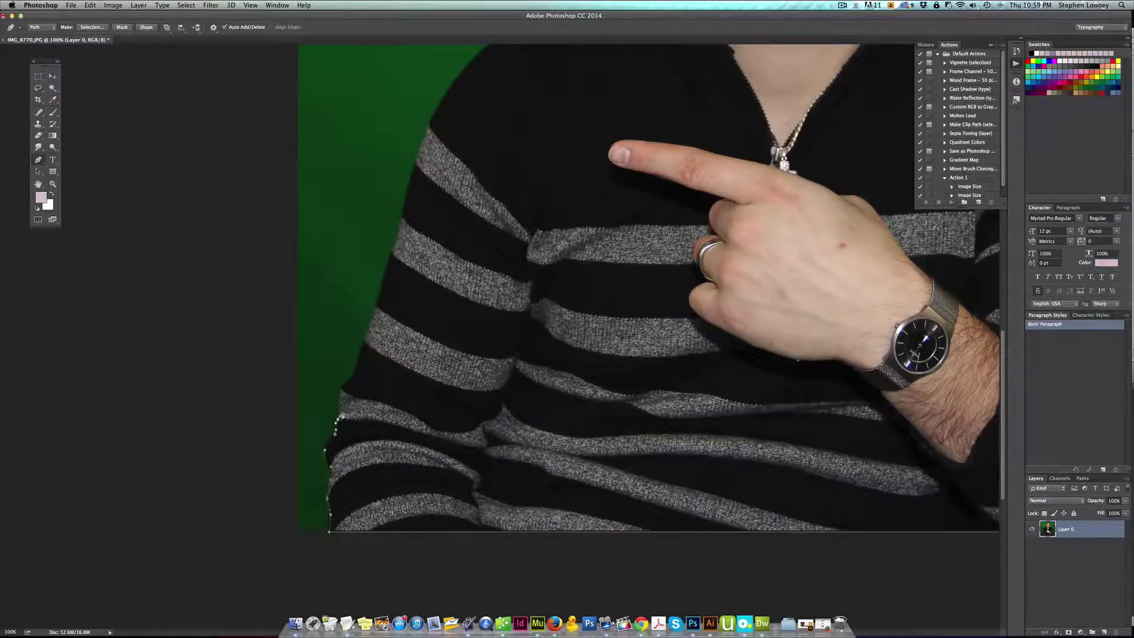
left_click(343, 391)
left_click_drag(358, 371, 362, 354)
left_click_drag(379, 298, 380, 293)
left_click_drag(392, 265, 386, 387)
left_click_drag(445, 204, 523, 249)
Trace the path over the left shoulder and collar, up the jaw and around the ear
left_click_drag(544, 241, 562, 234)
key("super+plus")
left_click_drag(711, 111, 538, 269)
left_click(549, 249)
left_click(608, 224)
left_click_drag(602, 200, 557, 346)
left_click(576, 333)
left_click(595, 320)
left_click_drag(596, 310, 594, 459)
left_click(587, 427)
left_click(569, 414)
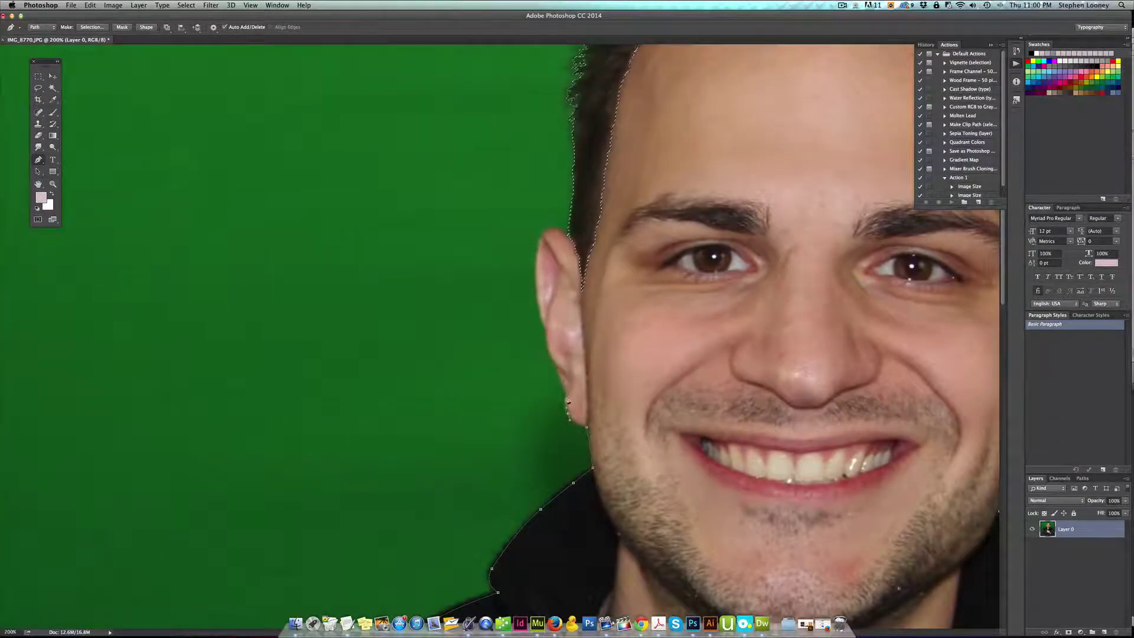
left_click(563, 383)
left_click_drag(543, 325, 540, 312)
left_click_drag(534, 273, 581, 232)
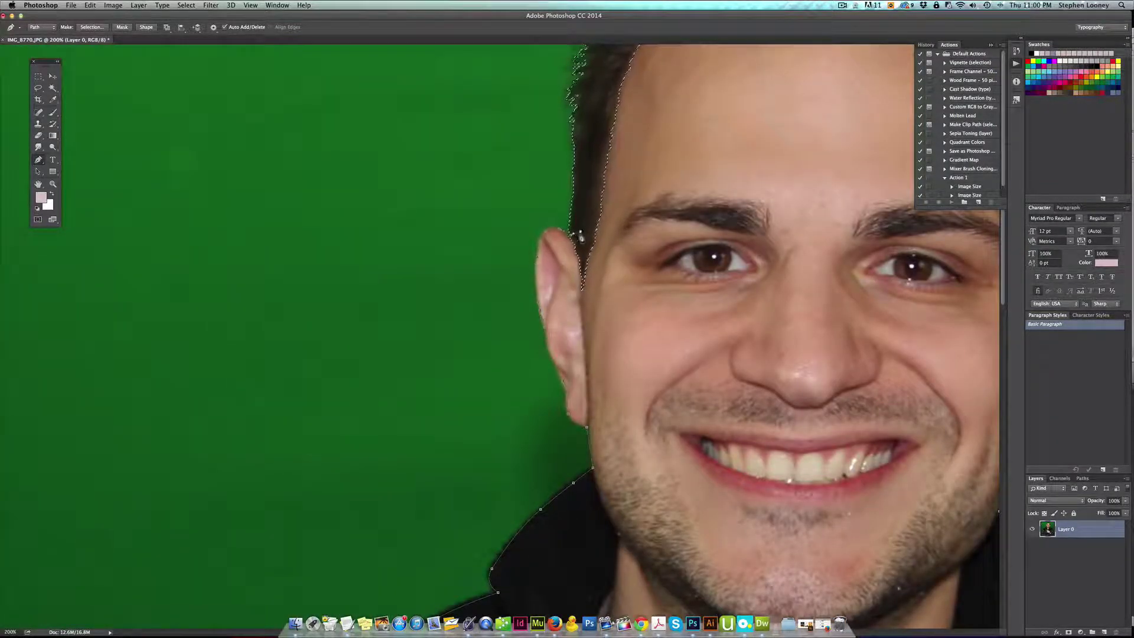
Finish the path through the hairline across the top of the head and down the right side
left_click_drag(575, 186, 318, 286)
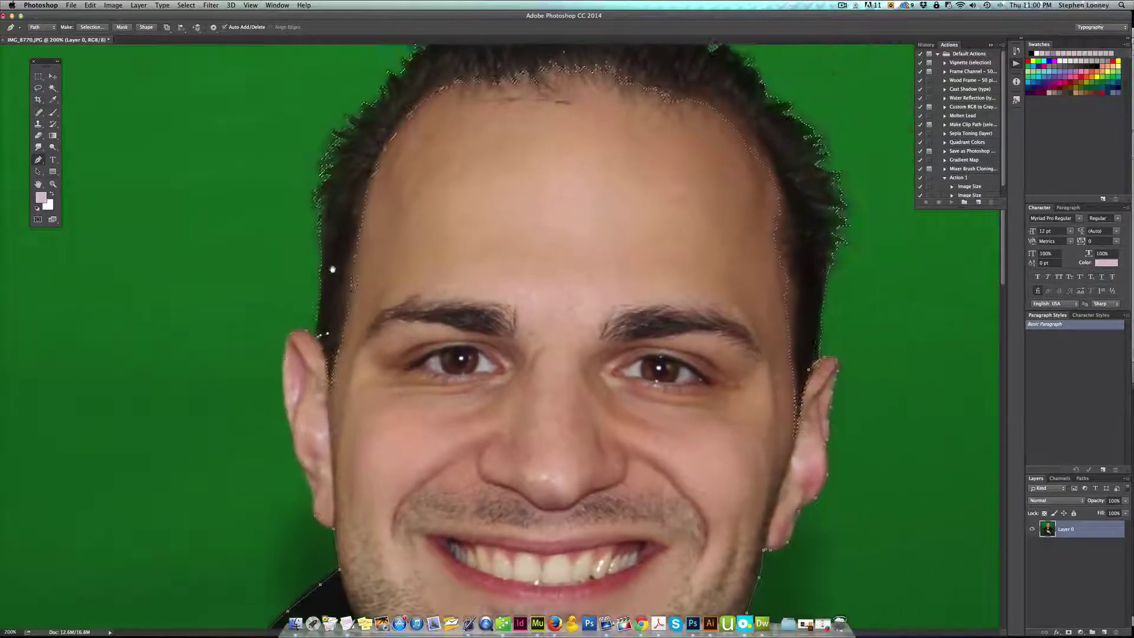
left_click_drag(423, 271, 397, 338)
left_click_drag(313, 271, 320, 239)
left_click_drag(348, 194, 372, 164)
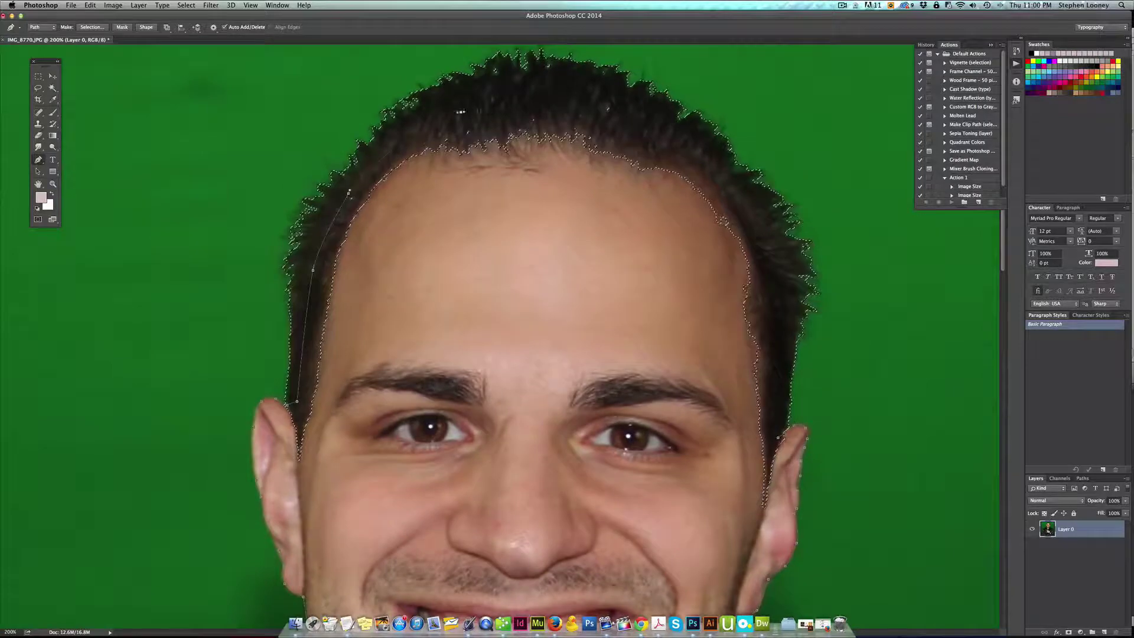
left_click_drag(461, 113, 512, 102)
left_click_drag(531, 99, 655, 128)
left_click_drag(682, 160, 763, 255)
left_click_drag(776, 373, 776, 380)
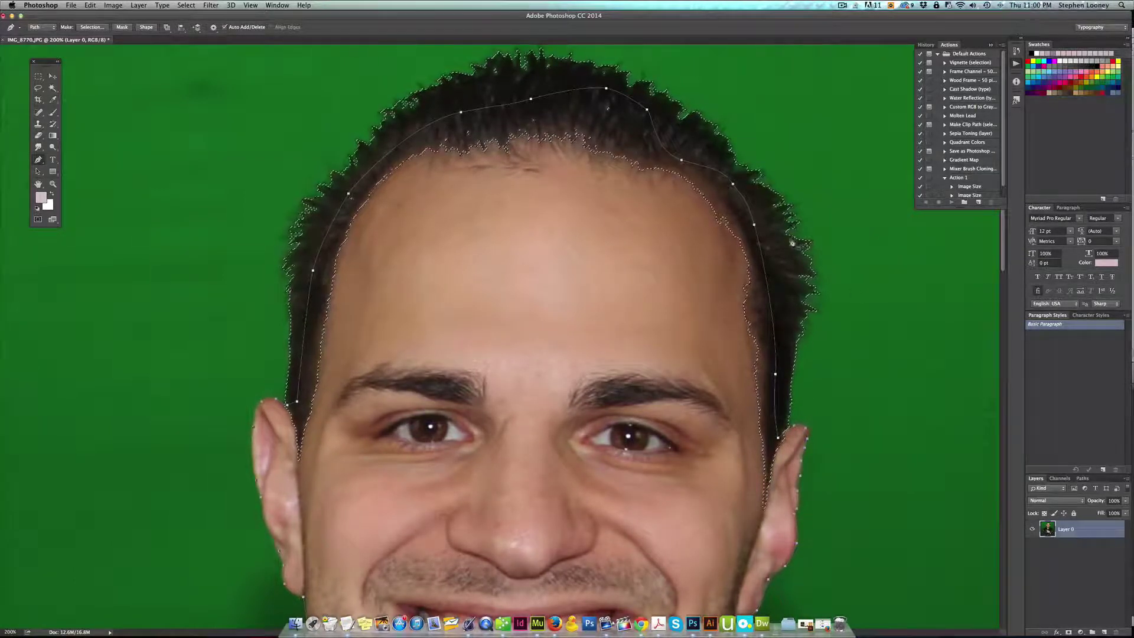
scroll(617, 332, "down", 2)
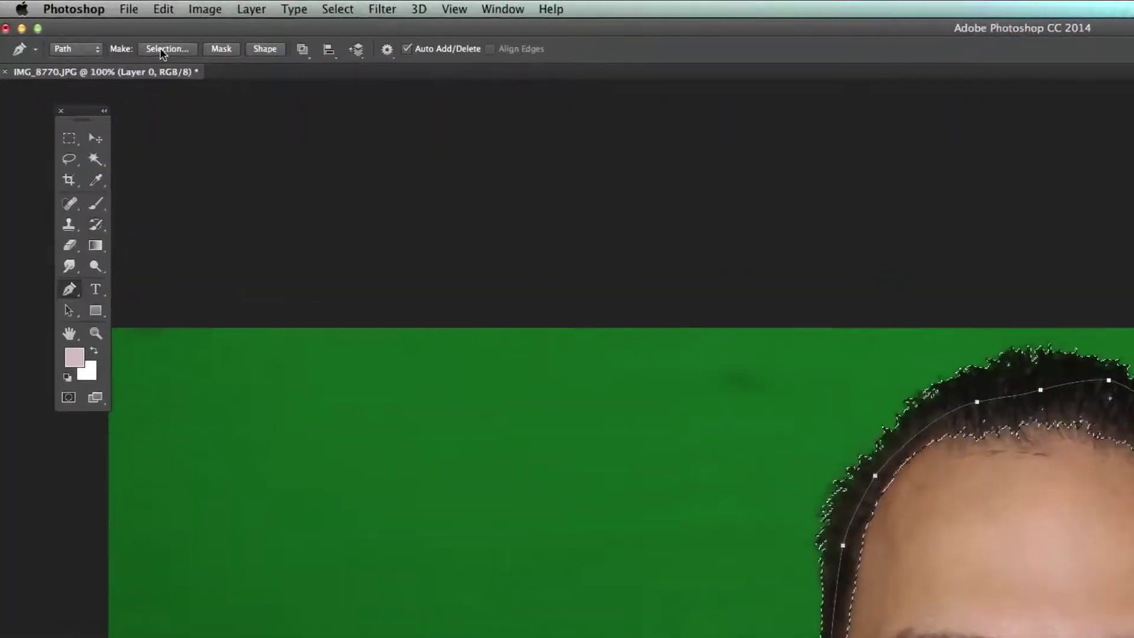
Make a selection from the pen path, added to the existing hair selection
left_click(154, 48)
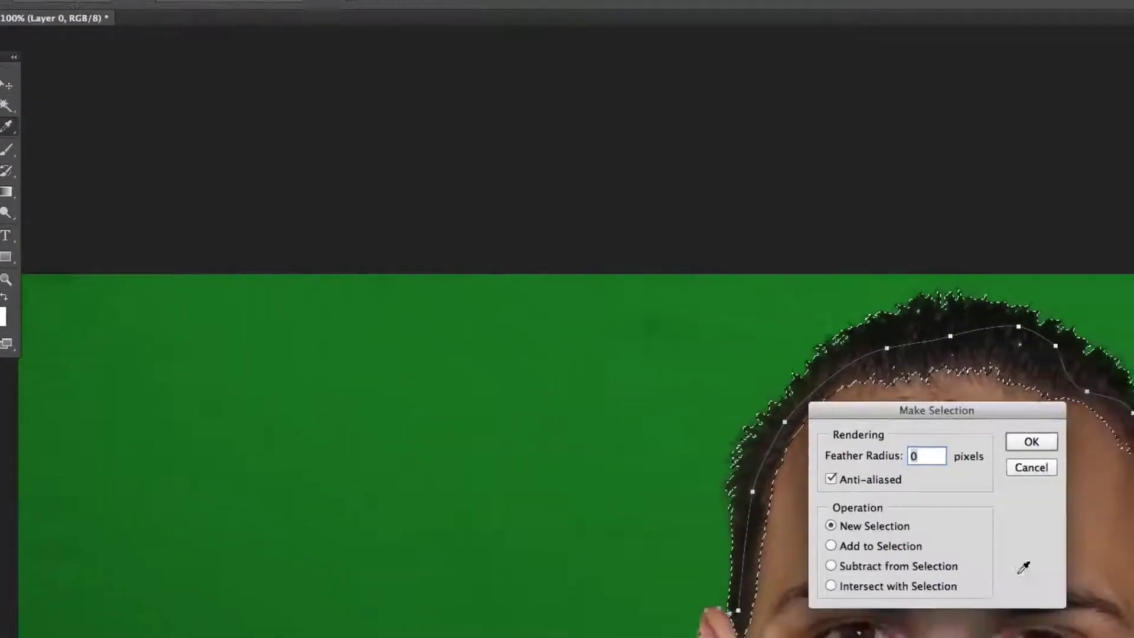
left_click(879, 544)
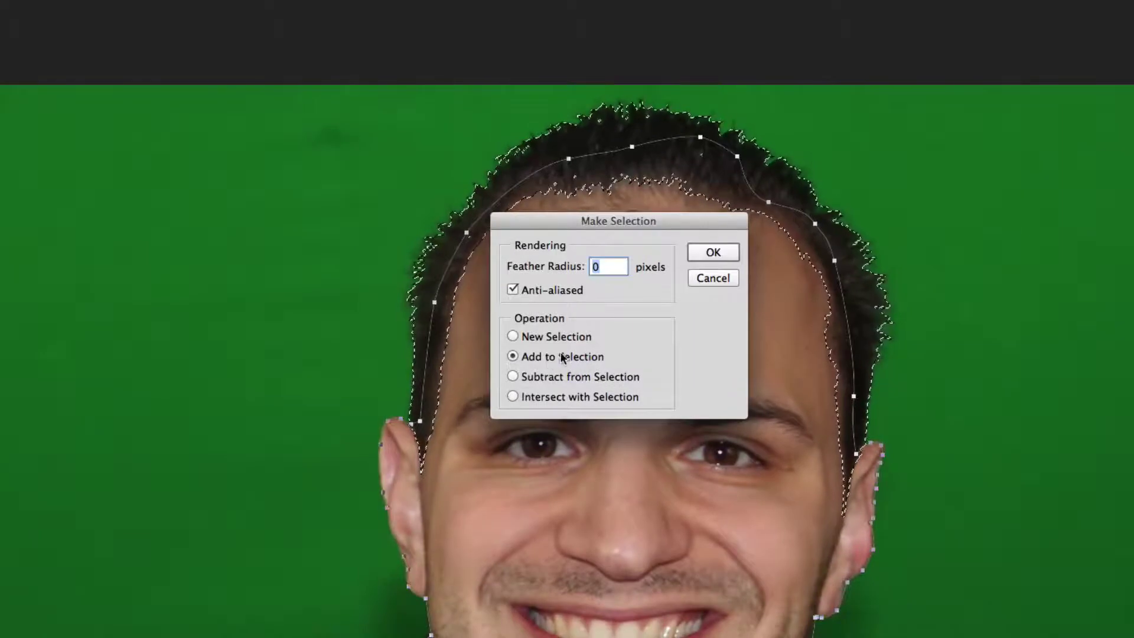
left_click(706, 257)
left_click(659, 455)
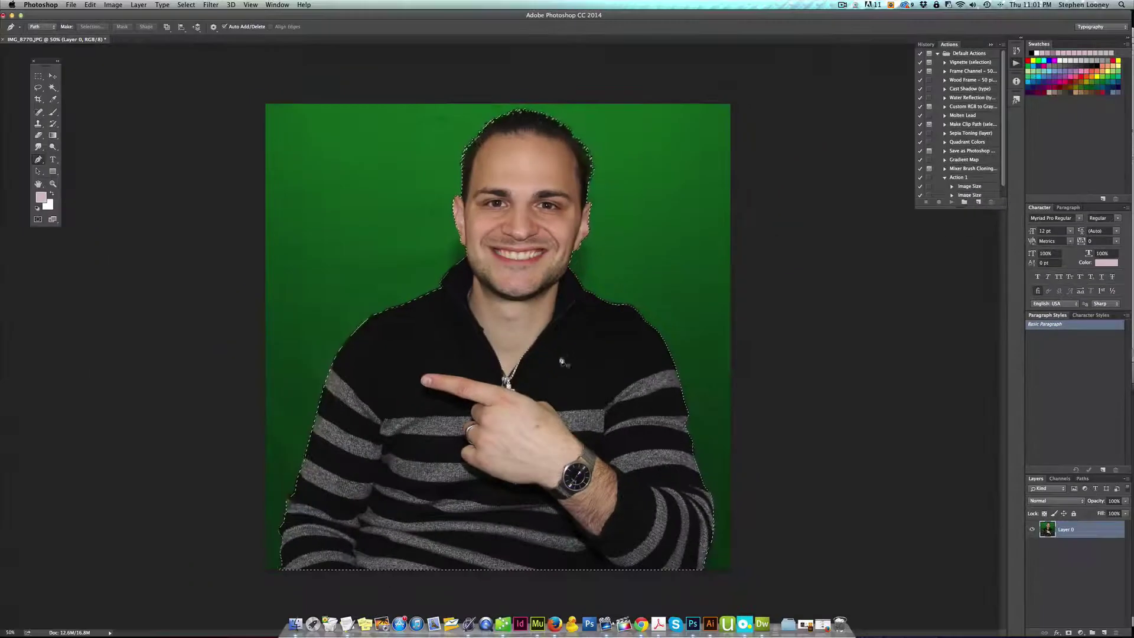
left_click(113, 4)
mouse_move(179, 3)
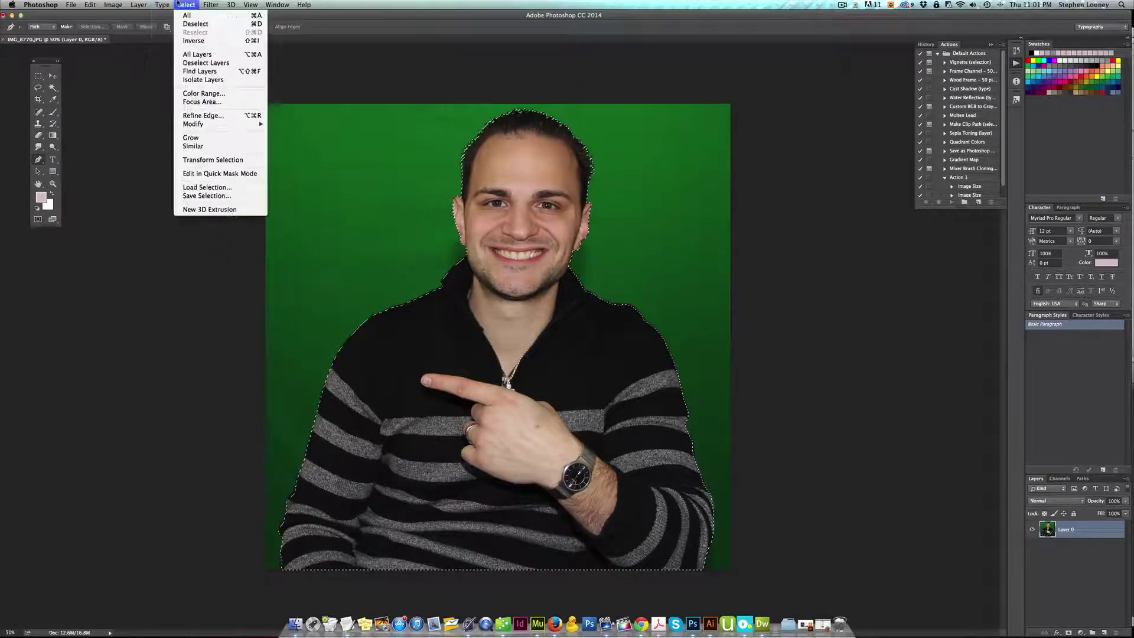
Invert the selection and delete the background, add Layer 1 below Layer 0, reset default colours
left_click(200, 42)
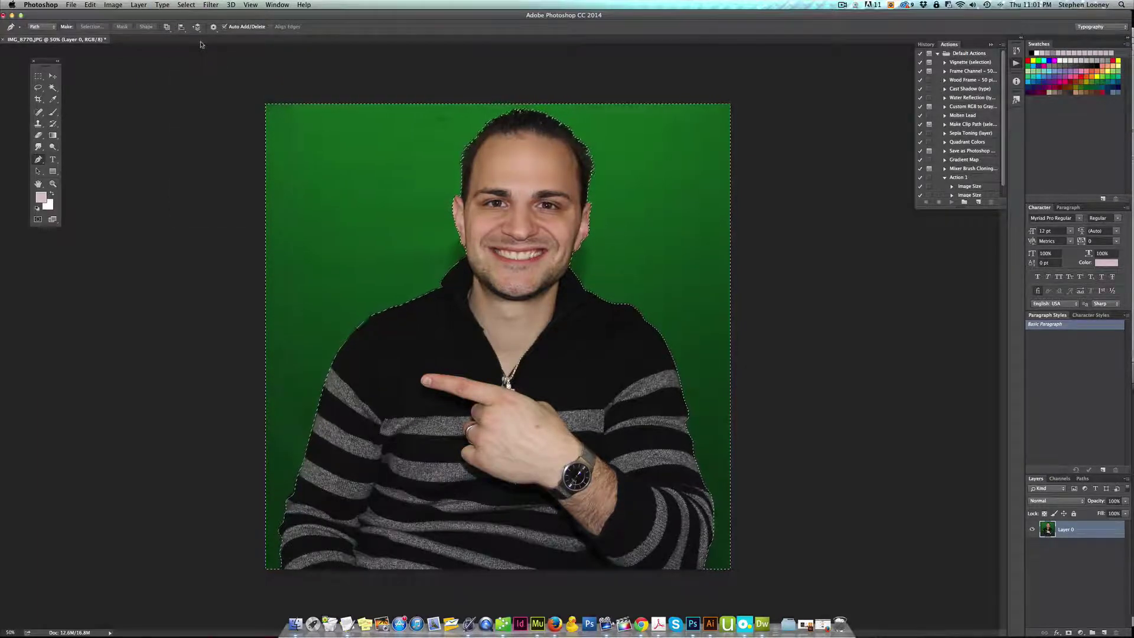
key("Delete")
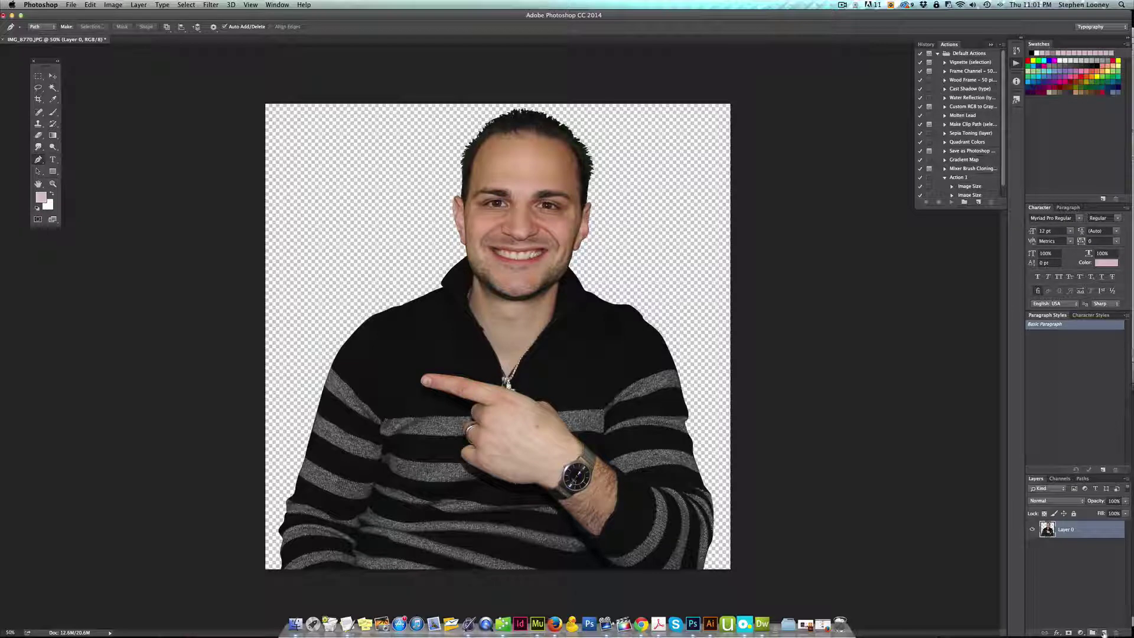
left_click(1105, 634)
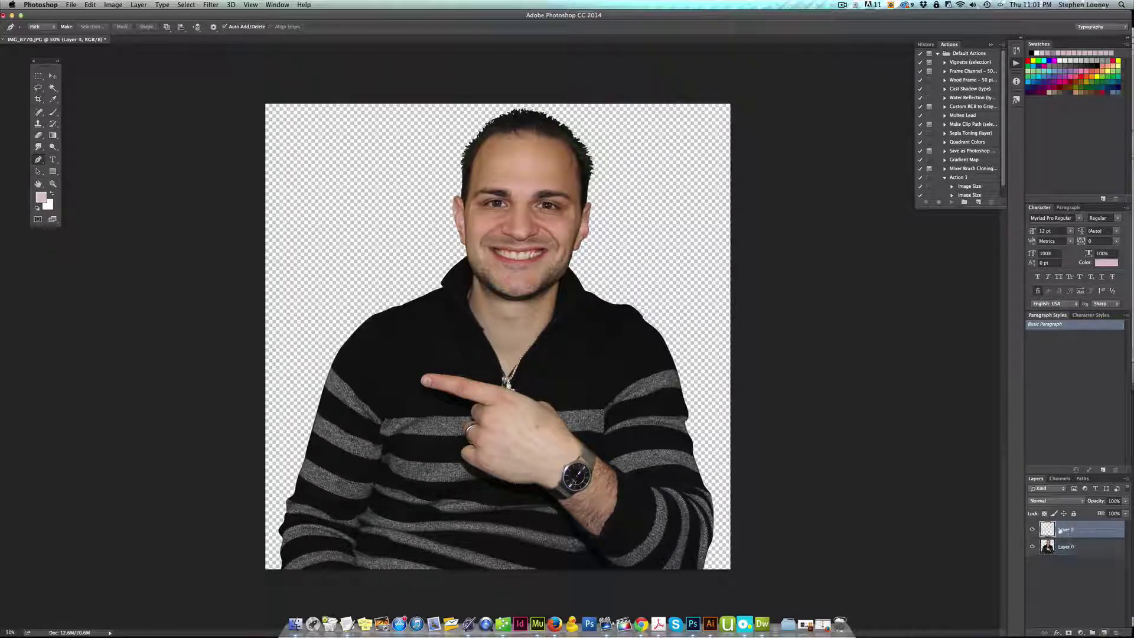
left_click_drag(1049, 530, 1050, 561)
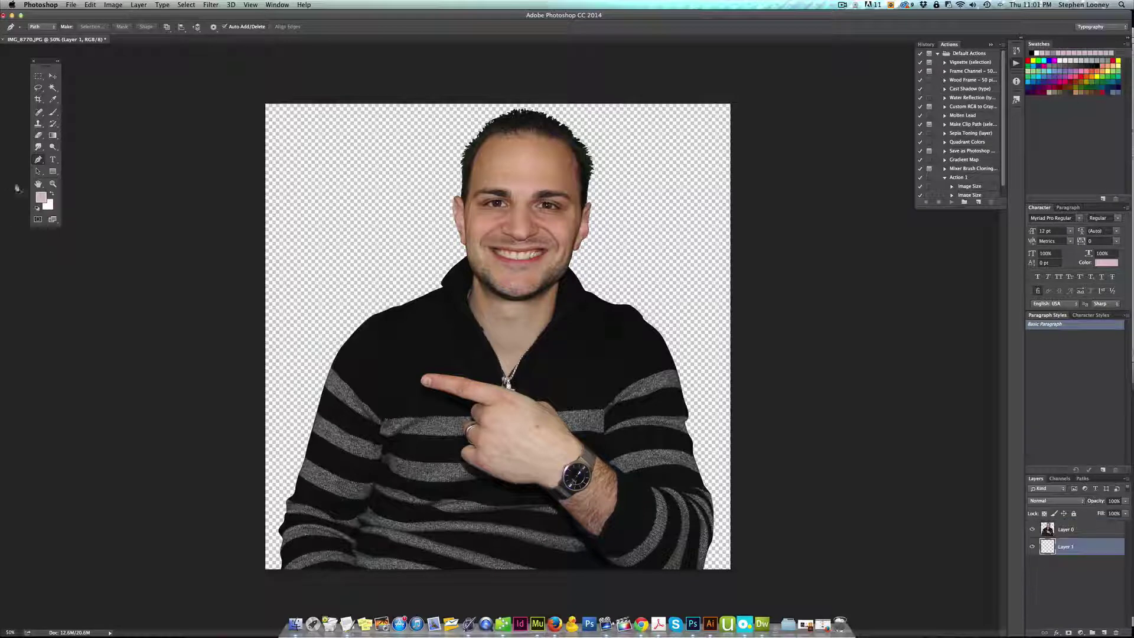
left_click(37, 208)
Set the foreground colour to bright green 15e25e
left_click(42, 198)
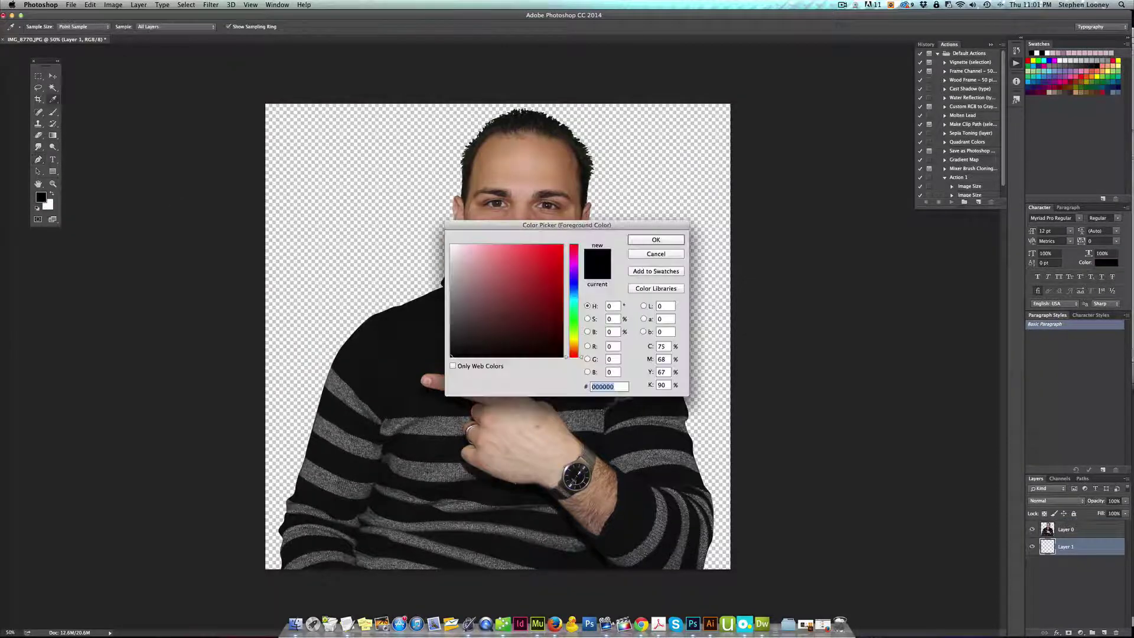
left_click(574, 313)
left_click_drag(540, 286, 553, 258)
left_click(667, 239)
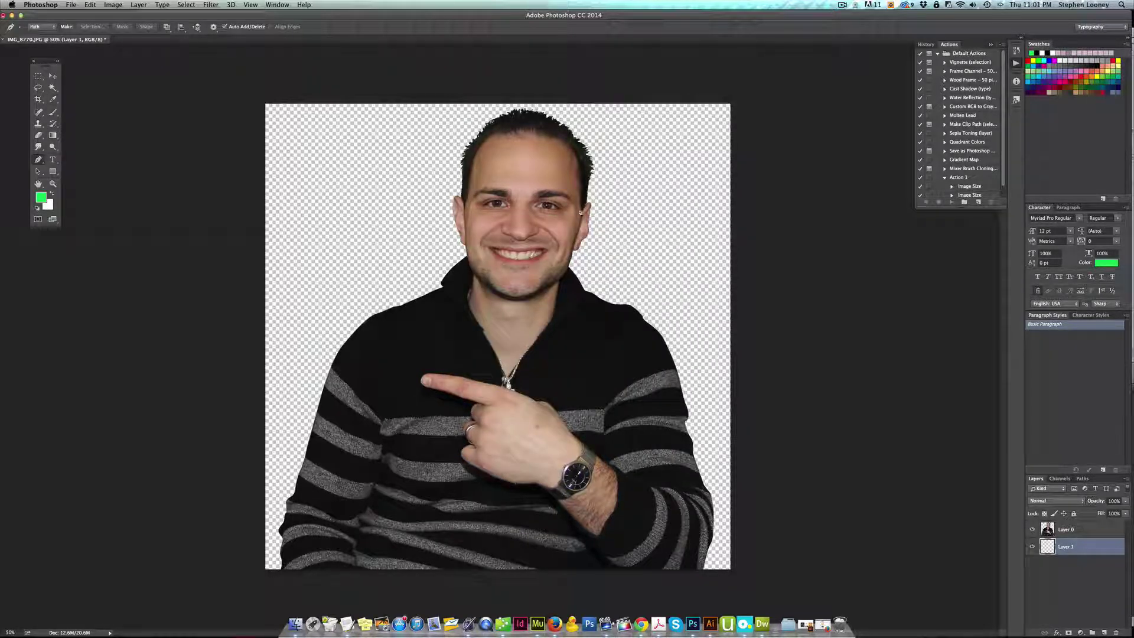
Fill Layer 1 with the green foreground colour, then select Layer 0
left_click(72, 5)
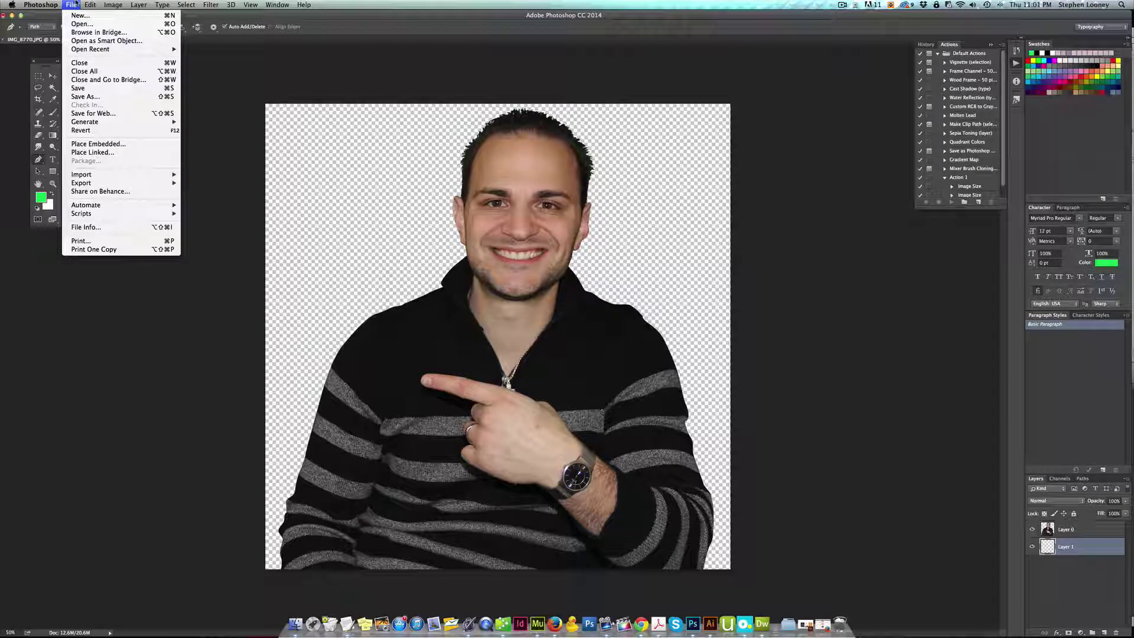
mouse_move(86, 5)
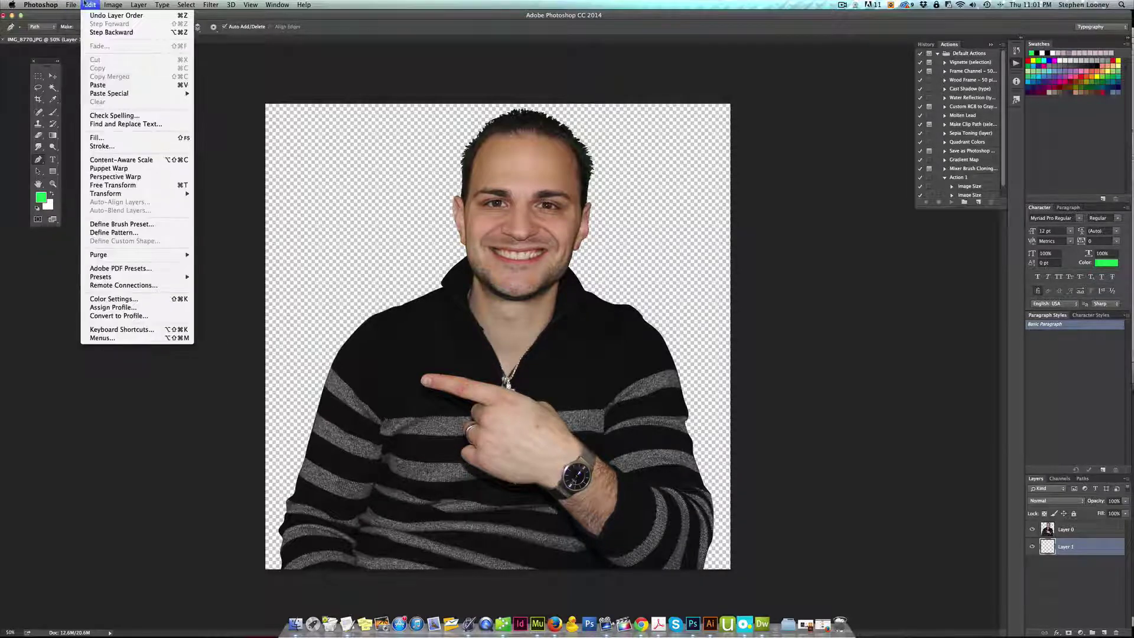
left_click(111, 137)
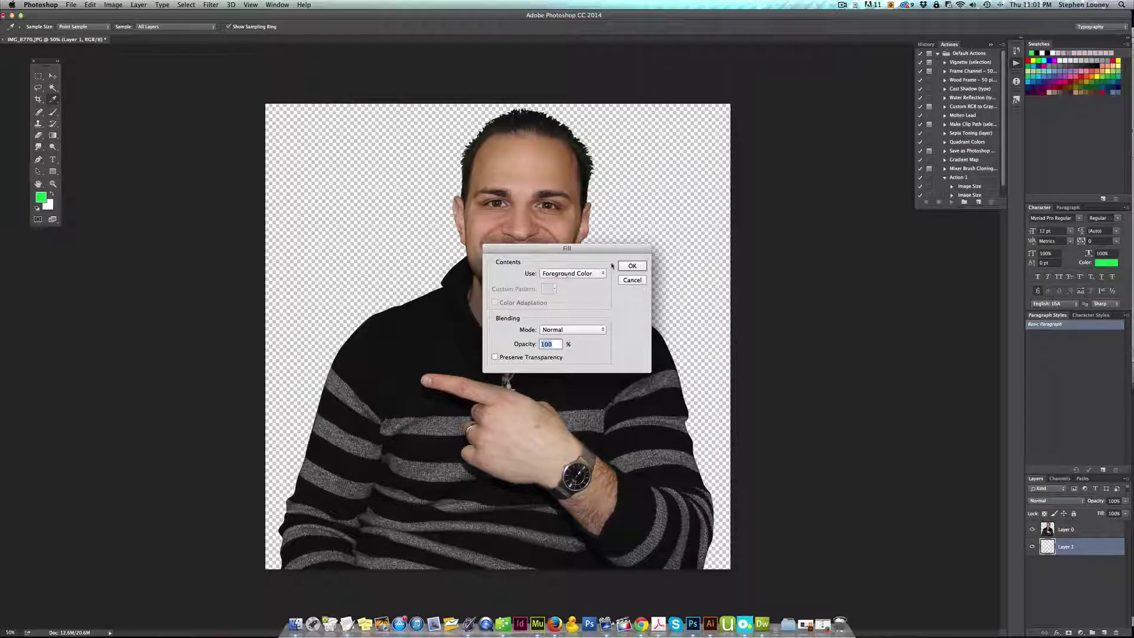
left_click(632, 266)
key("p")
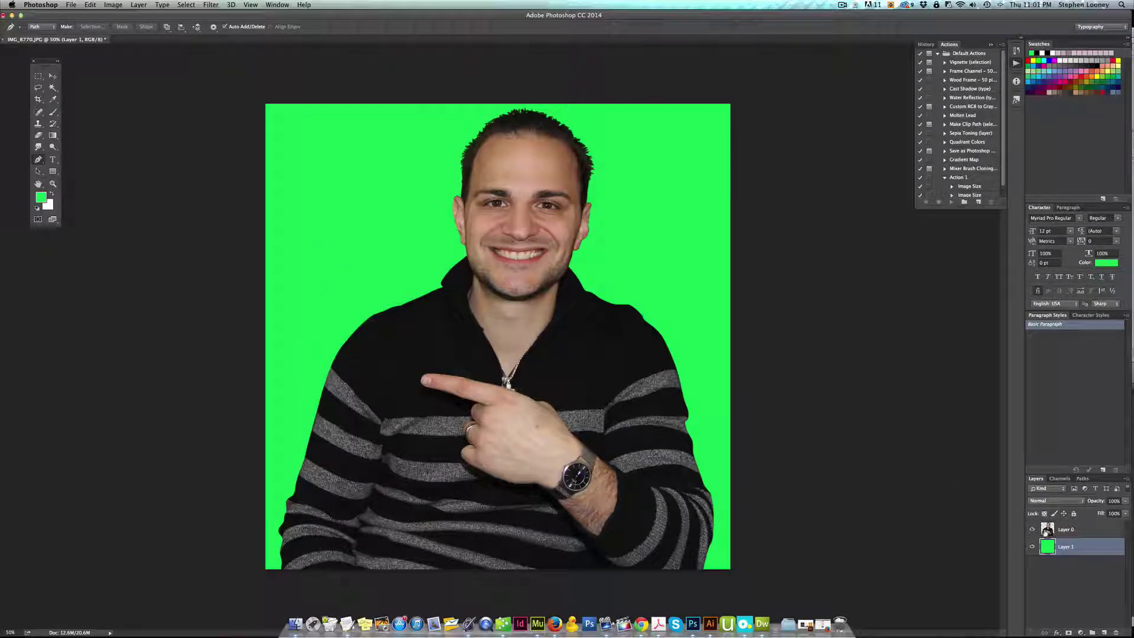
left_click(1048, 530)
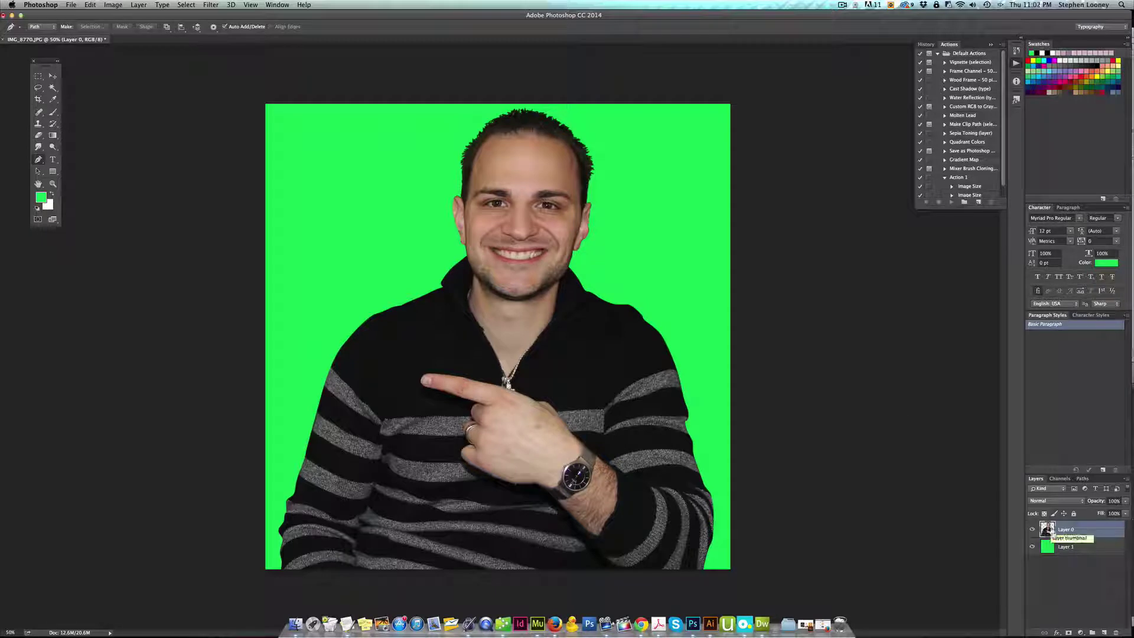
Scale the person on Layer 0 to about 94.7% and nudge them slightly right
key("super+t")
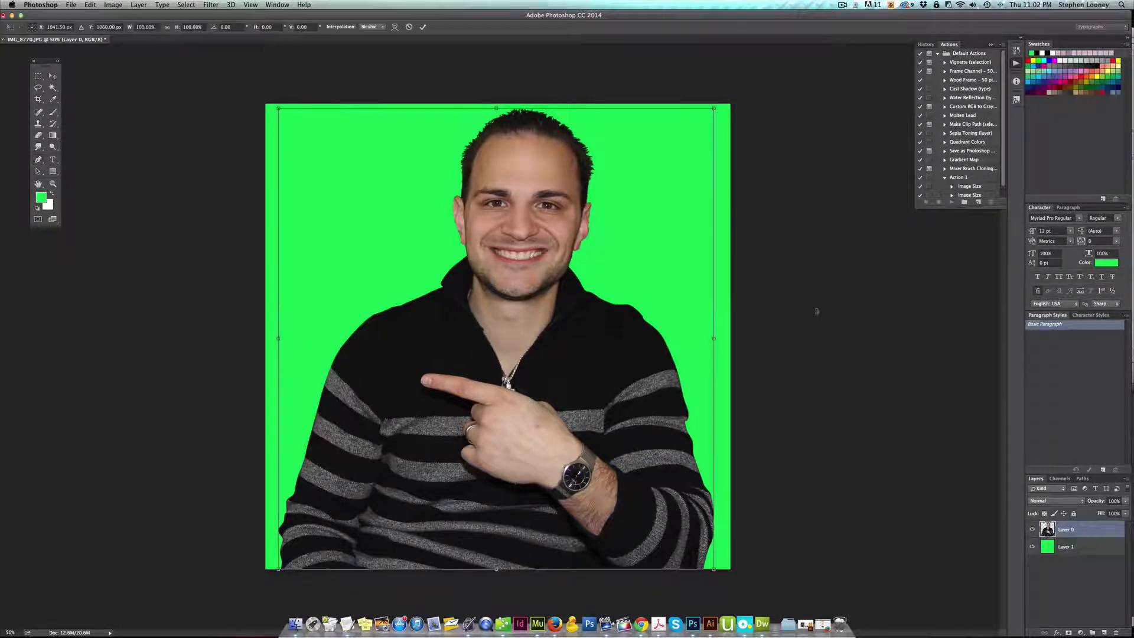
left_click_drag(714, 108, 691, 133)
left_click_drag(524, 218, 539, 217)
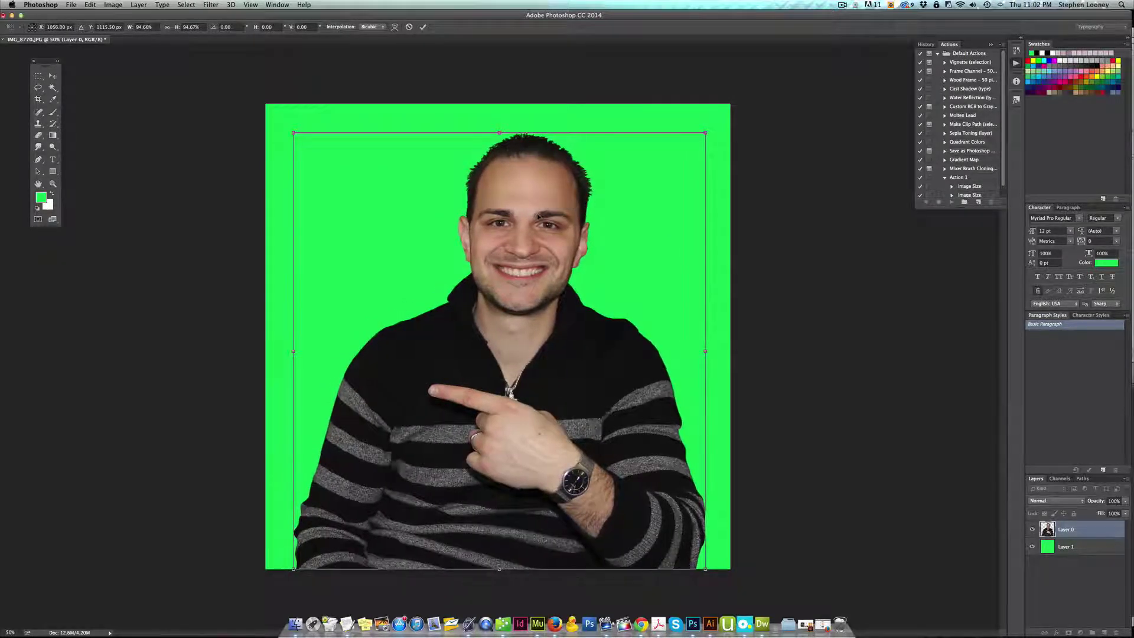
key("p")
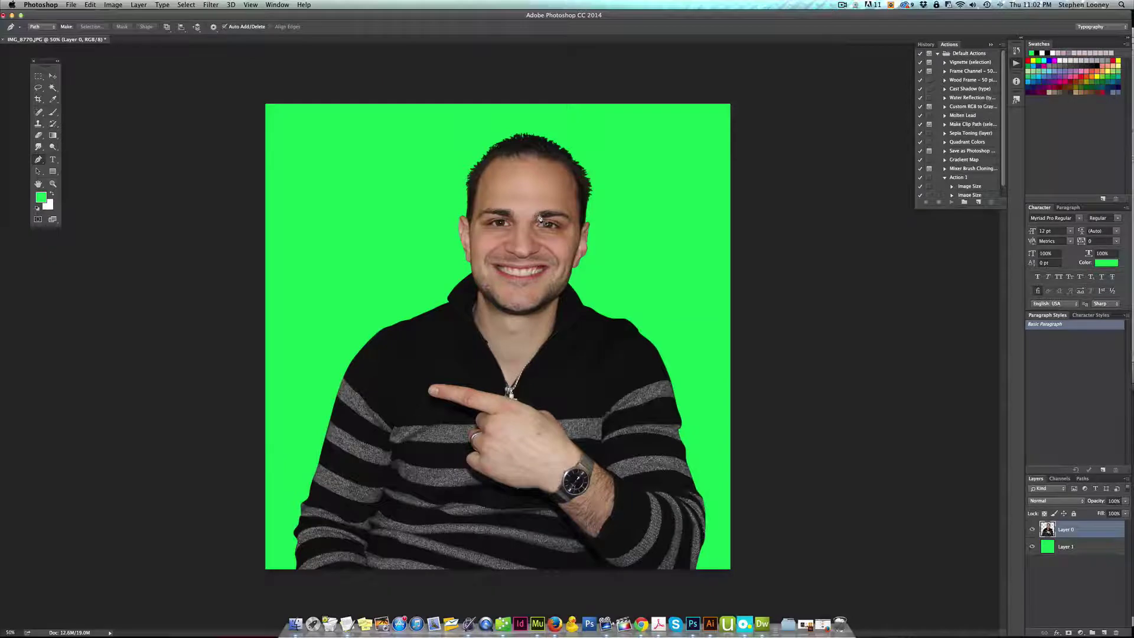
Open the person layer's Layer Style settings and enable Outer Glow
double_click(1093, 530)
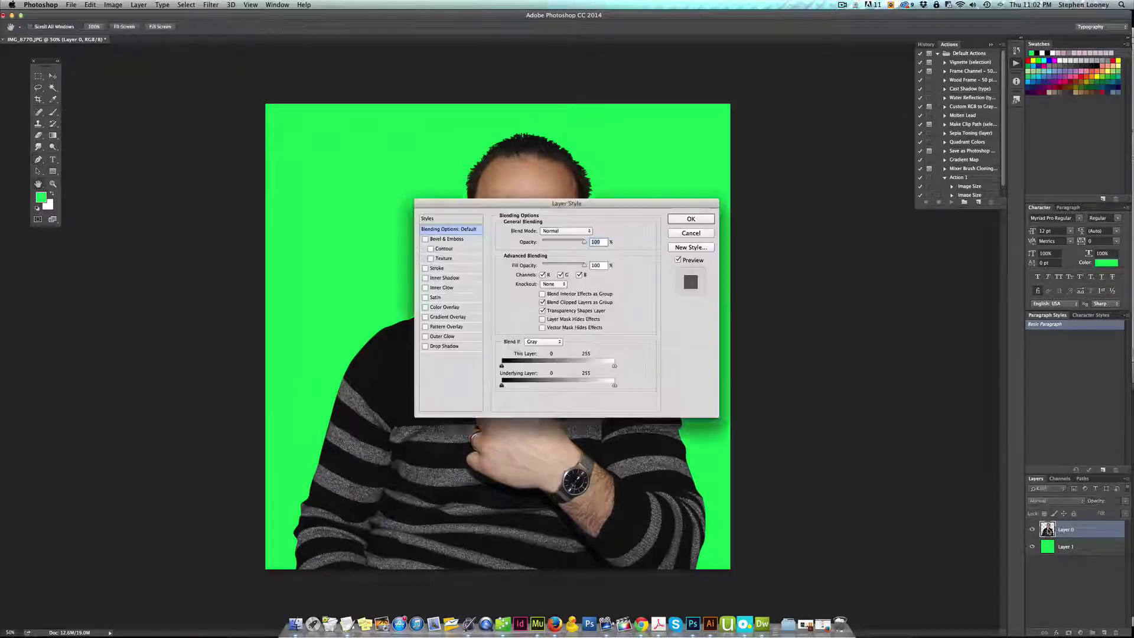
left_click_drag(555, 209, 833, 228)
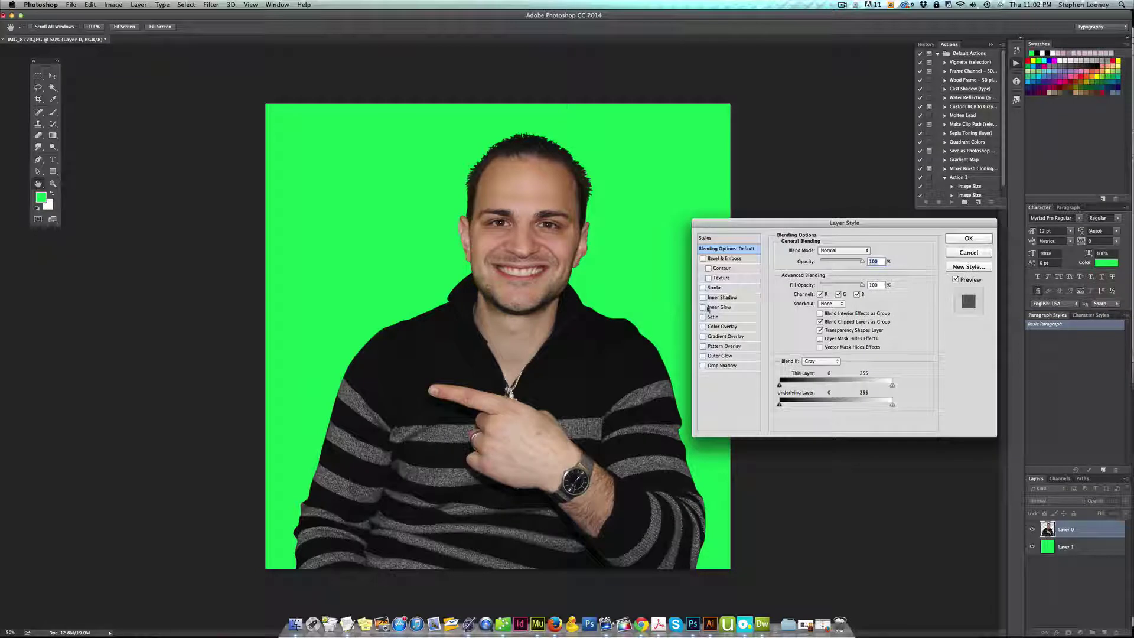
left_click(712, 357)
left_click(866, 285)
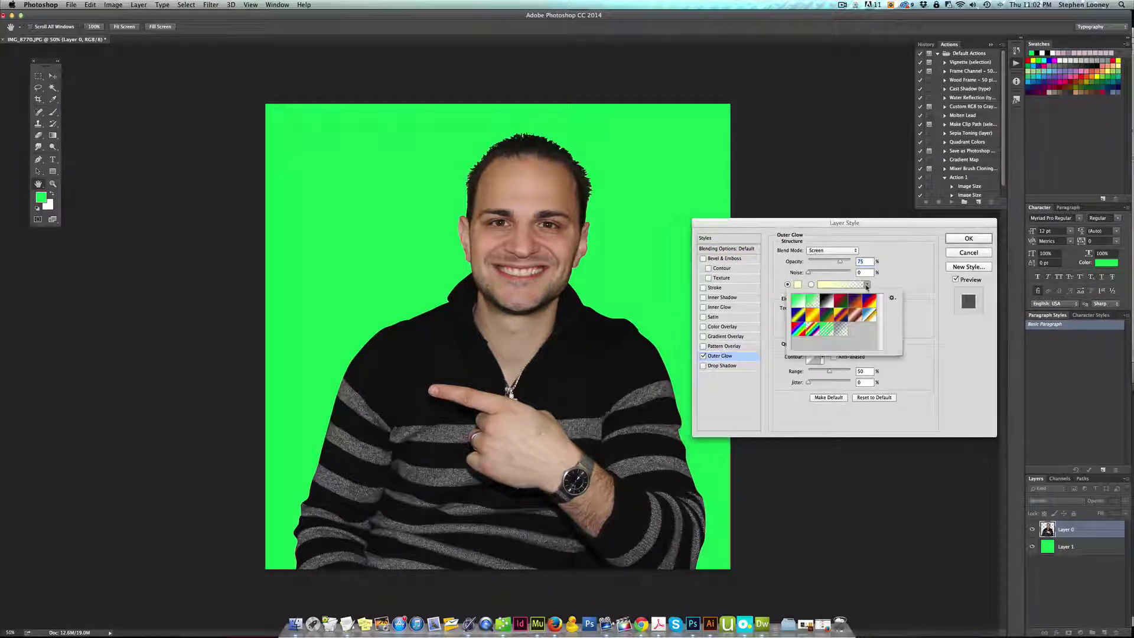
left_click(868, 287)
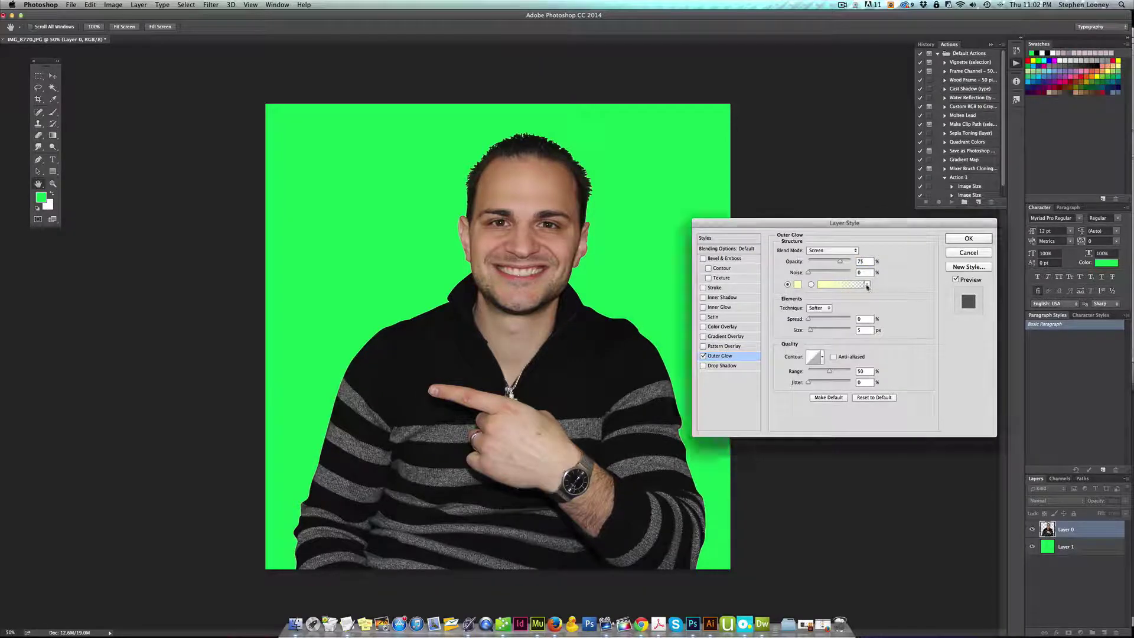
Set the glow to white with spread 26%, size 35 px and noise 0, then apply it
left_click(798, 286)
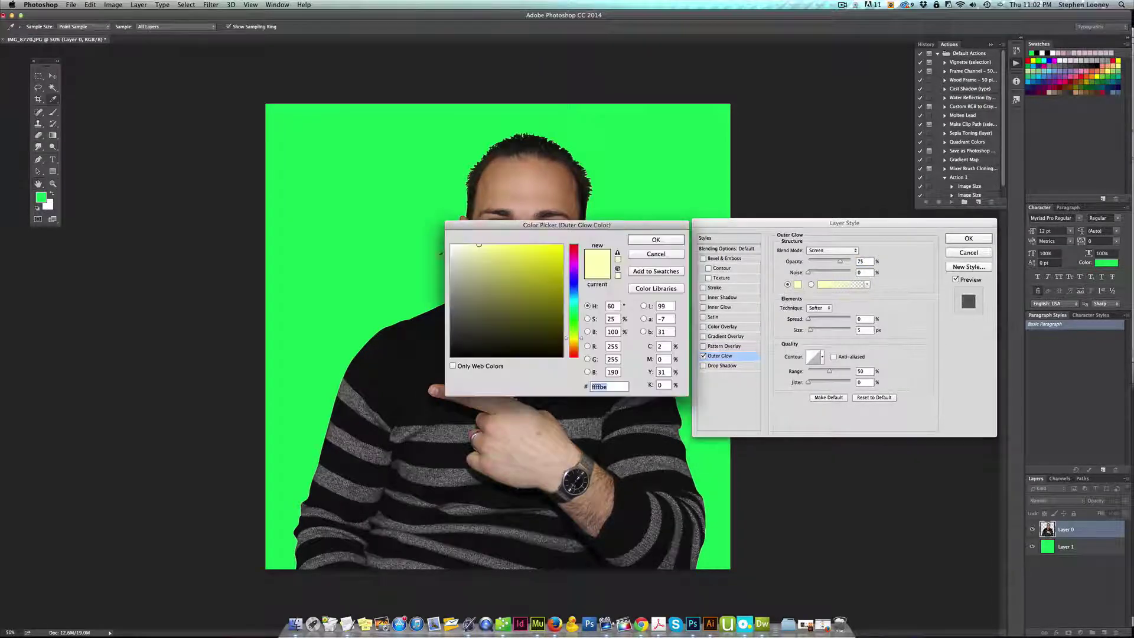
left_click(436, 254)
left_click_drag(466, 257, 451, 244)
left_click(638, 241)
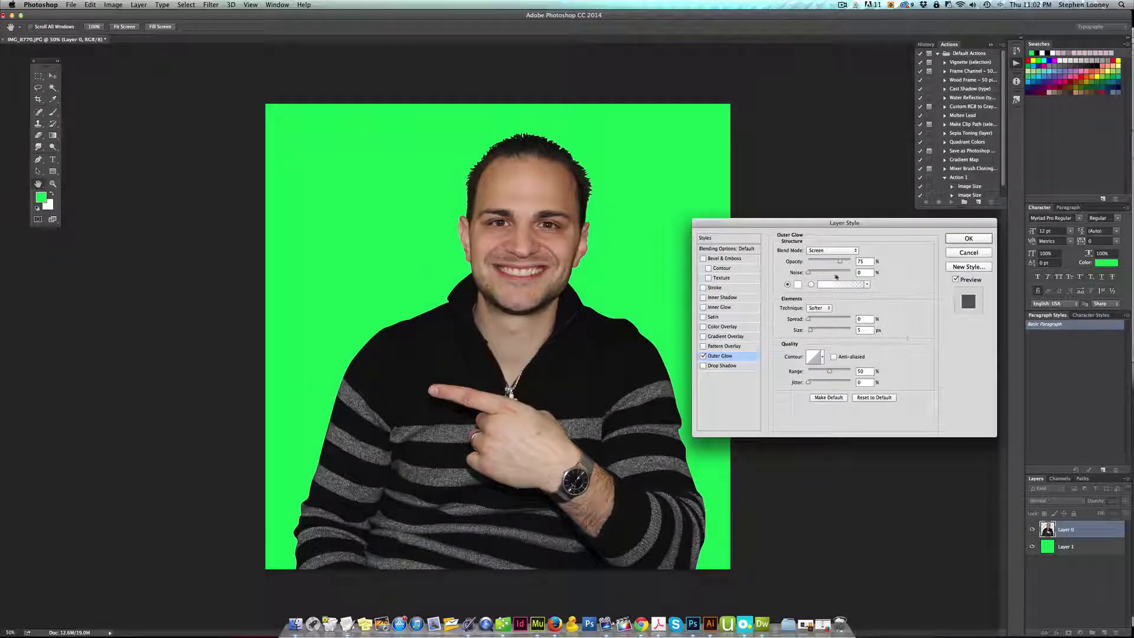
mouse_move(811, 321)
left_mouse_down()
mouse_move(828, 321)
mouse_move(819, 333)
mouse_move(819, 321)
left_mouse_up()
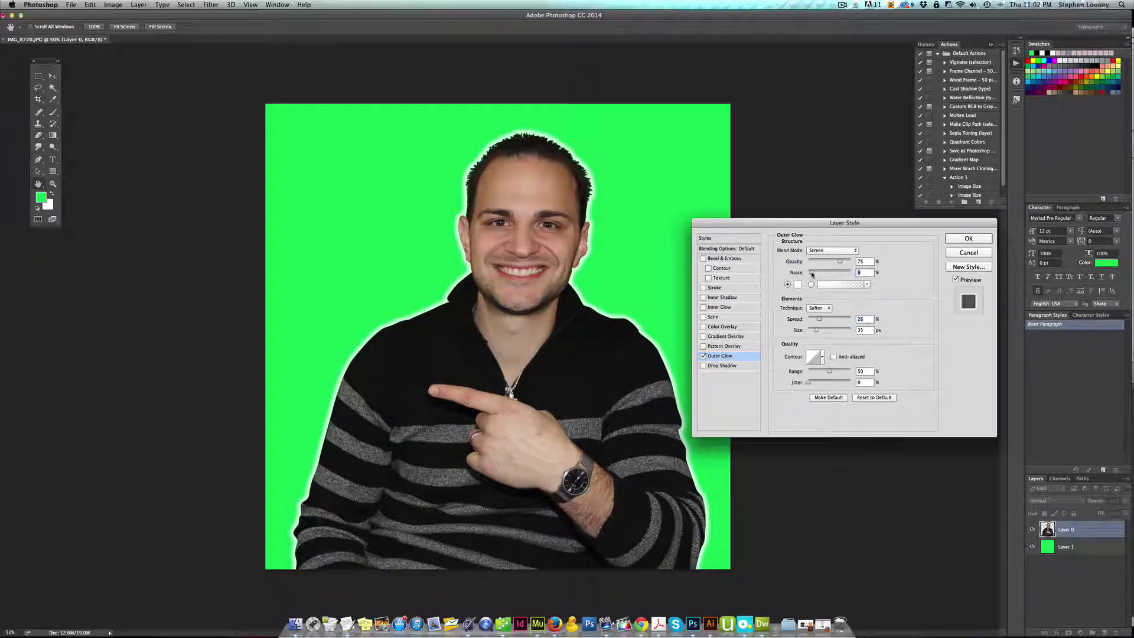
left_click_drag(812, 274, 857, 274)
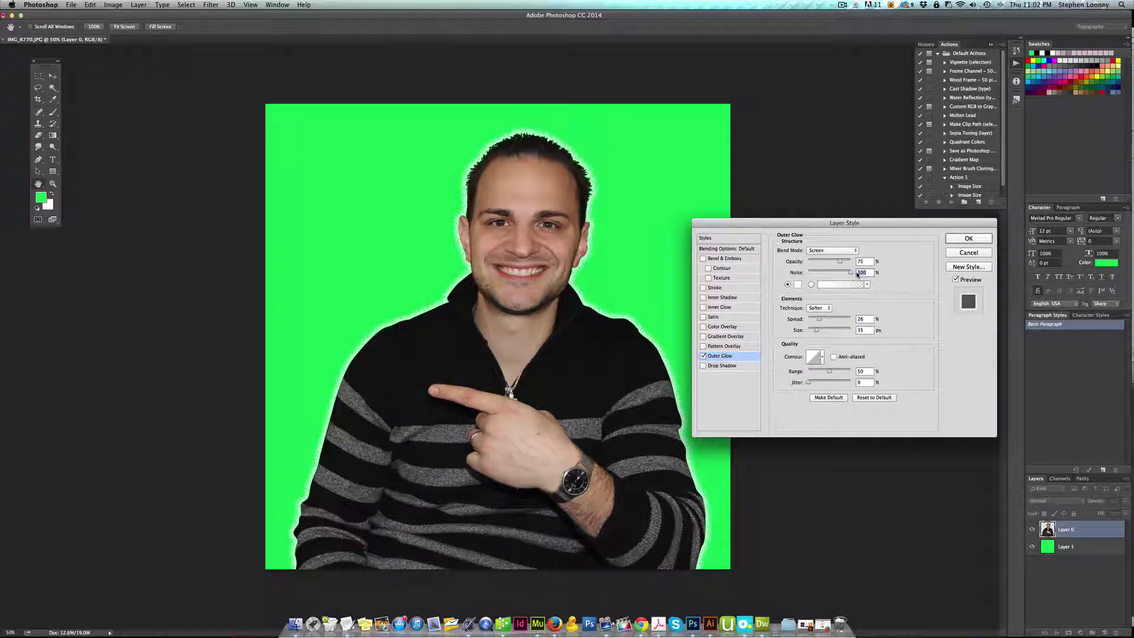
type("0")
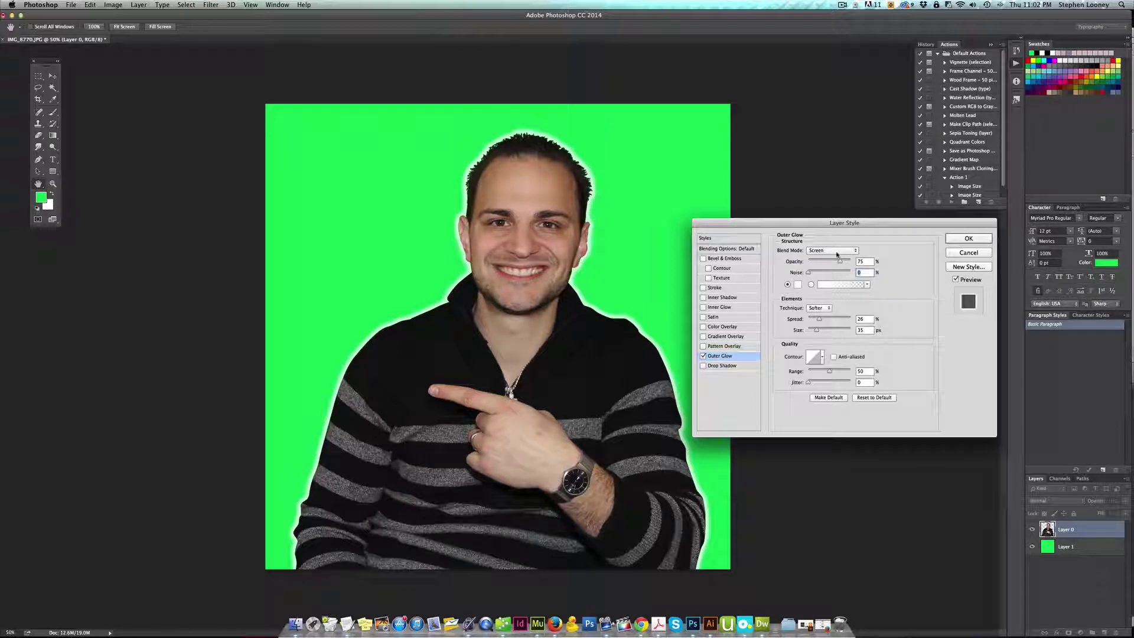
left_click(968, 238)
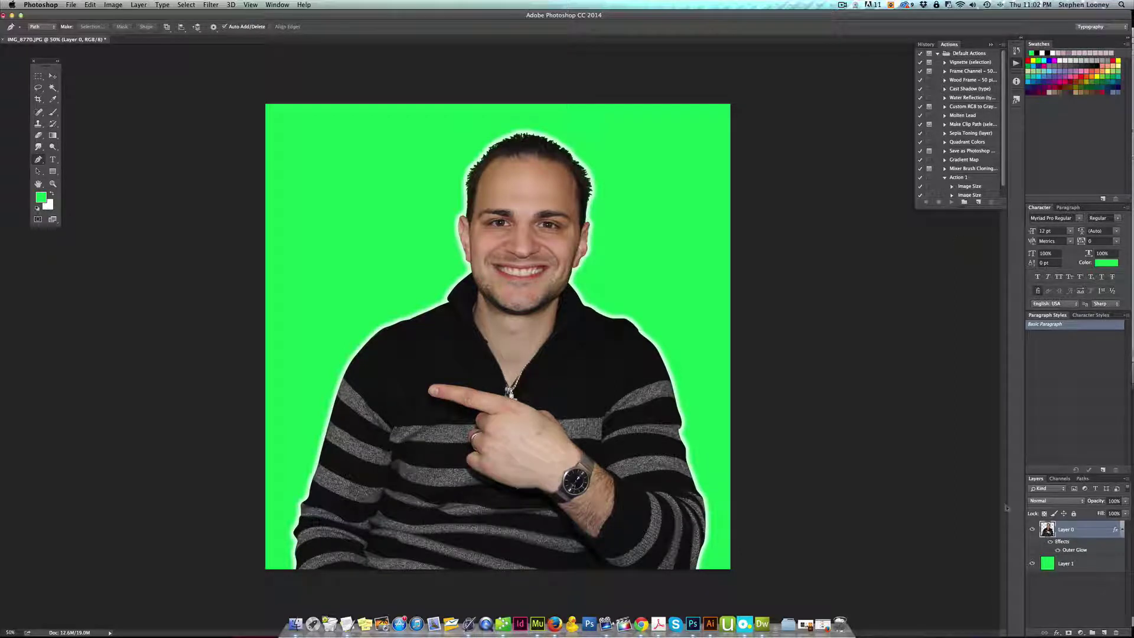
Hide and reshow the green Layer 1 to check the glow, then list the adjustment layer types
left_click(1033, 564)
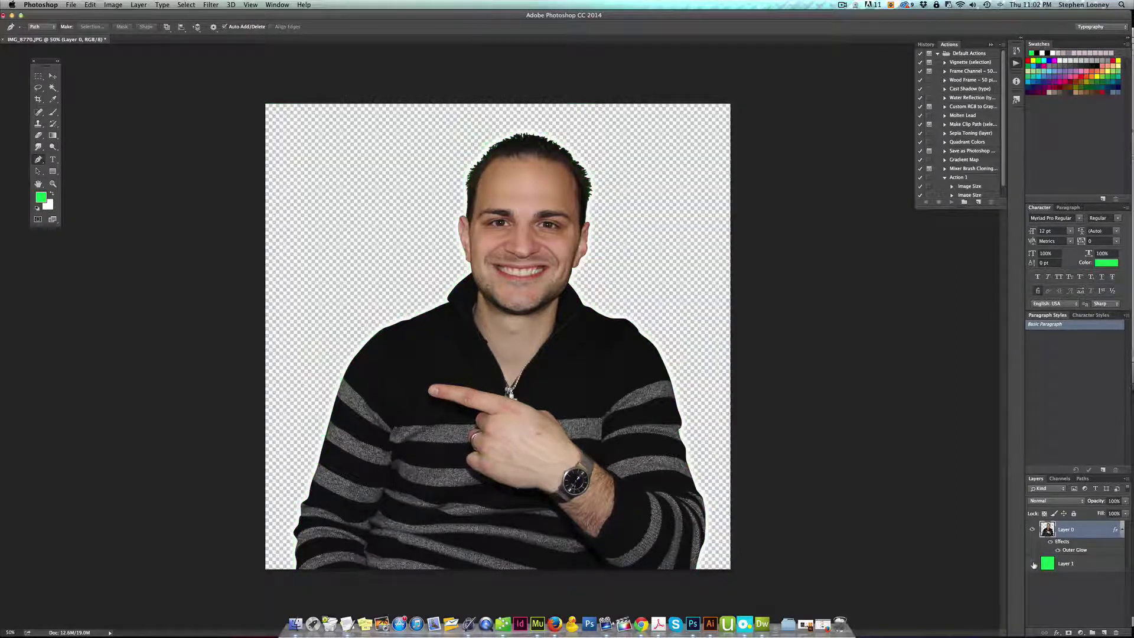
left_click(1034, 564)
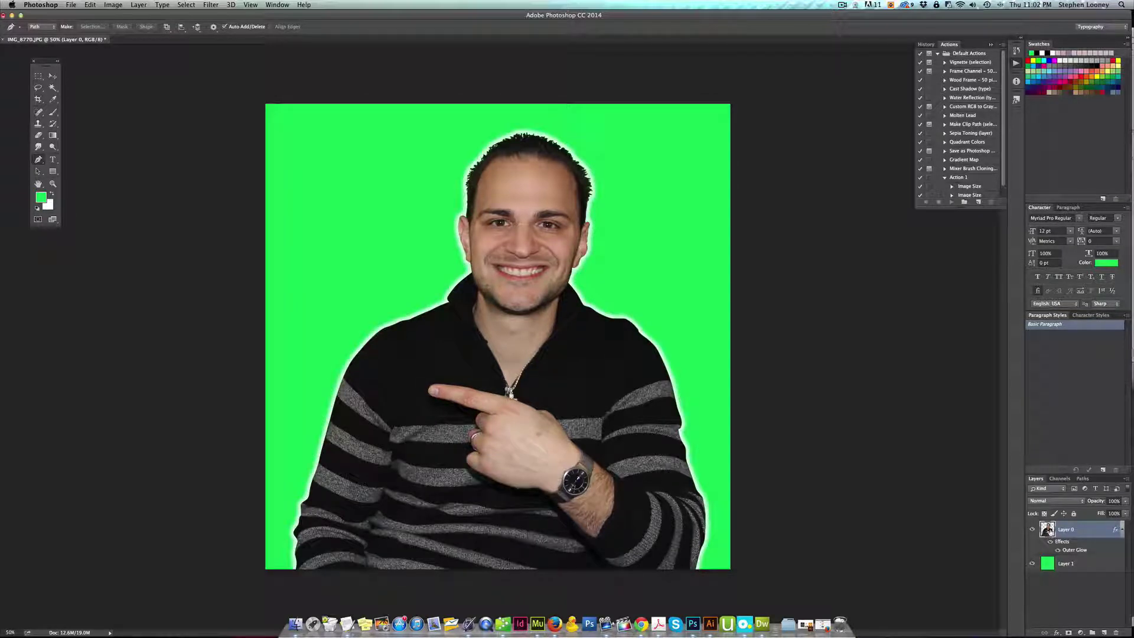
left_click(1080, 632)
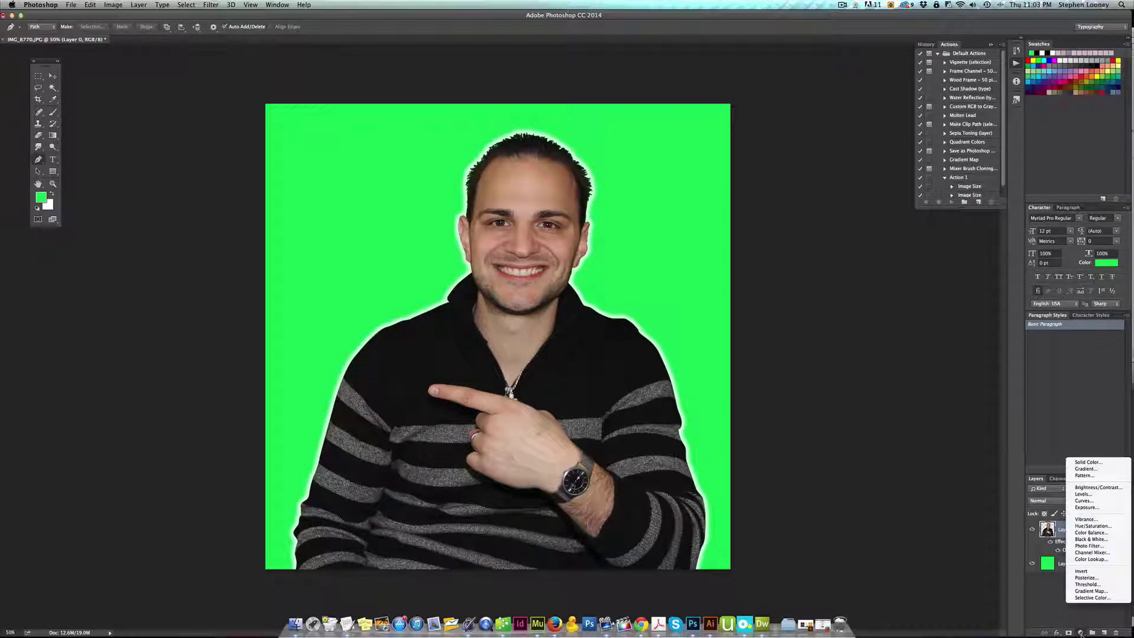
Add a Levels adjustment with black input 18, toggling it to compare before and after
left_click(1083, 494)
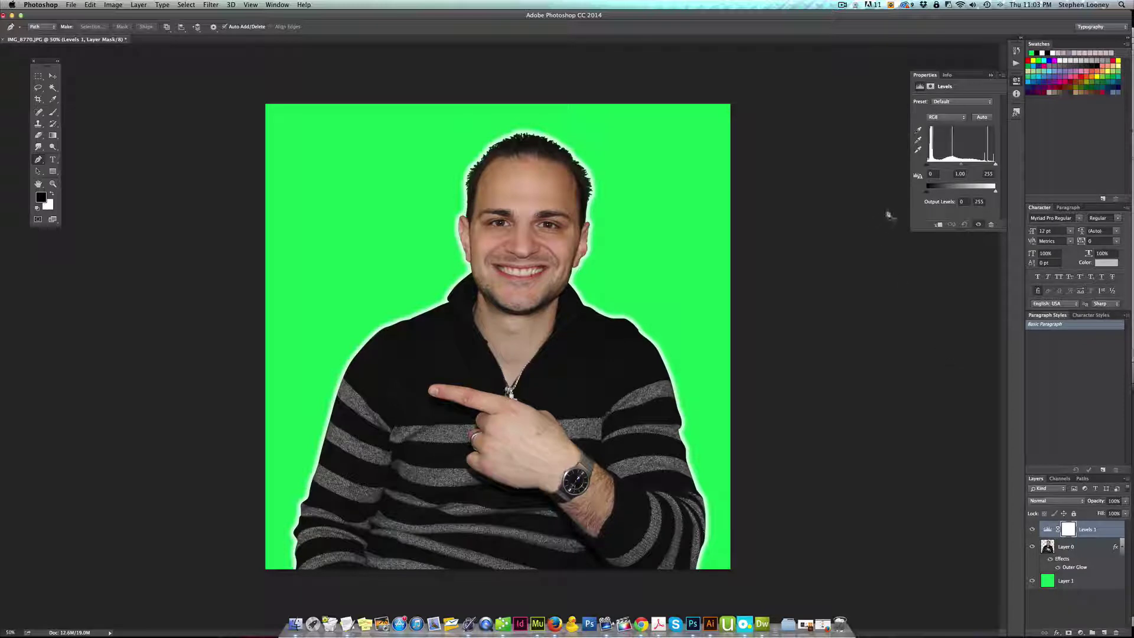
left_click_drag(929, 167, 956, 168)
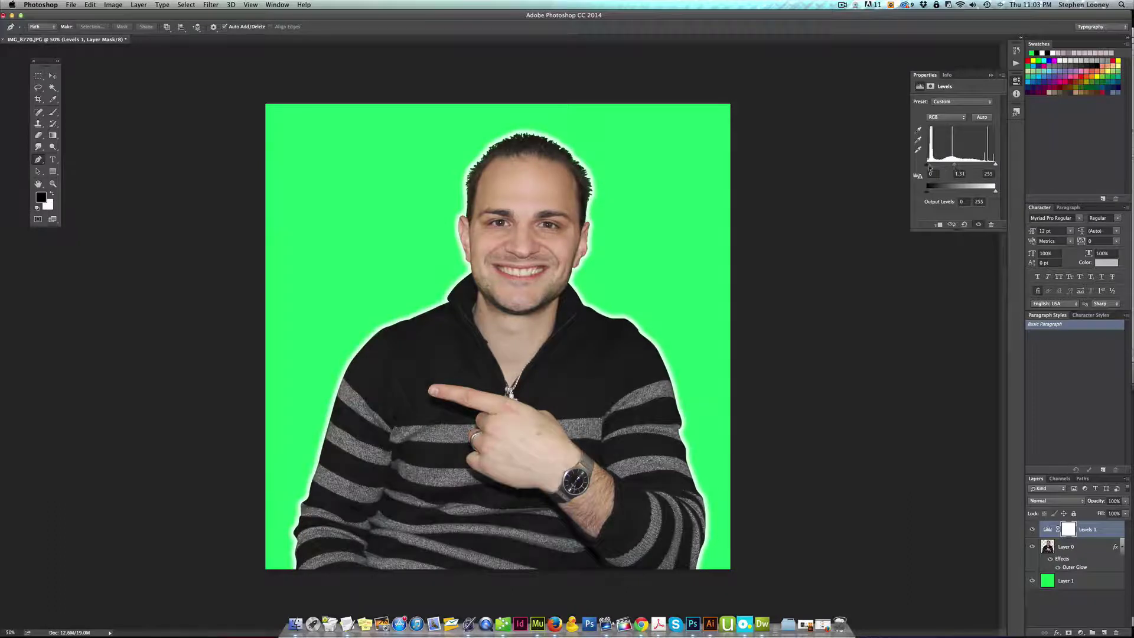
left_click_drag(928, 169, 932, 168)
left_click(1033, 530)
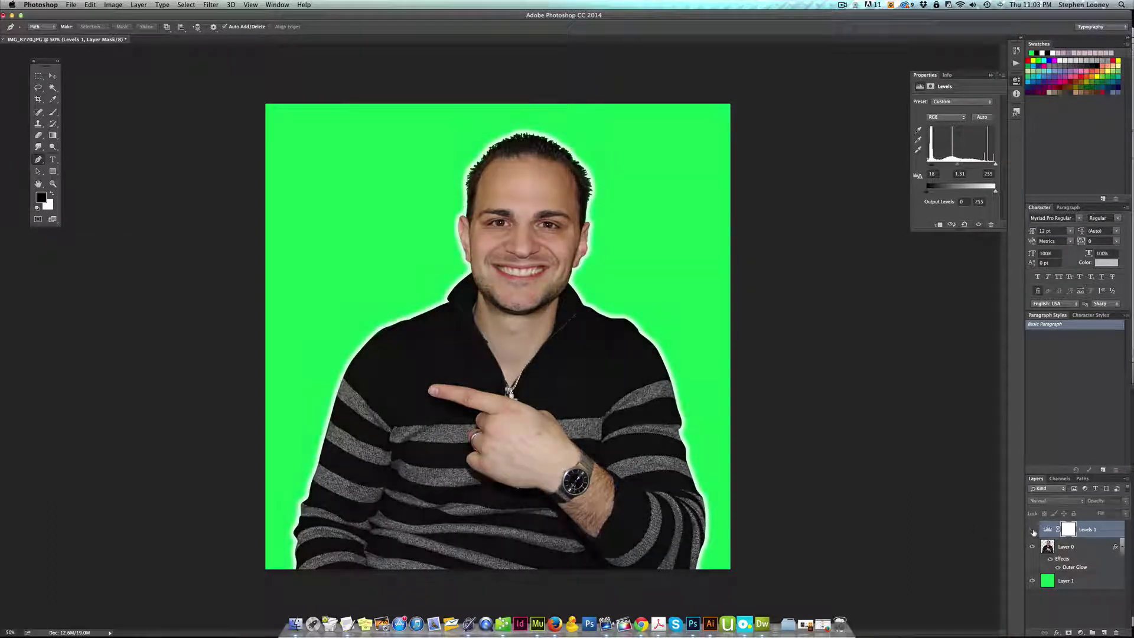
left_click(1033, 530)
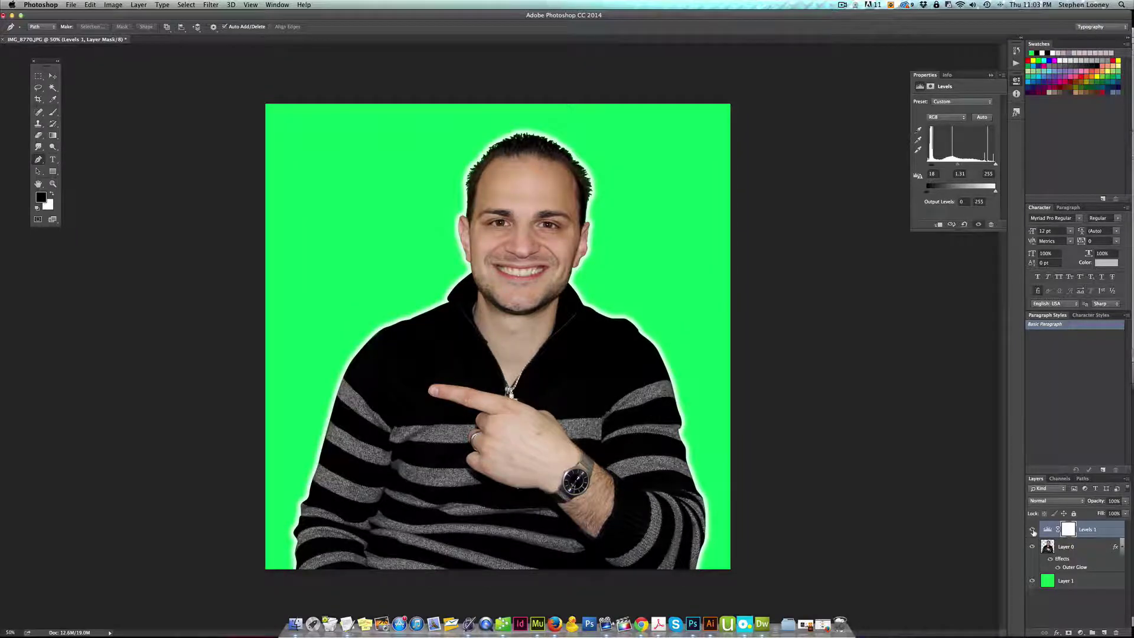
left_click(1033, 530)
left_click(1033, 530)
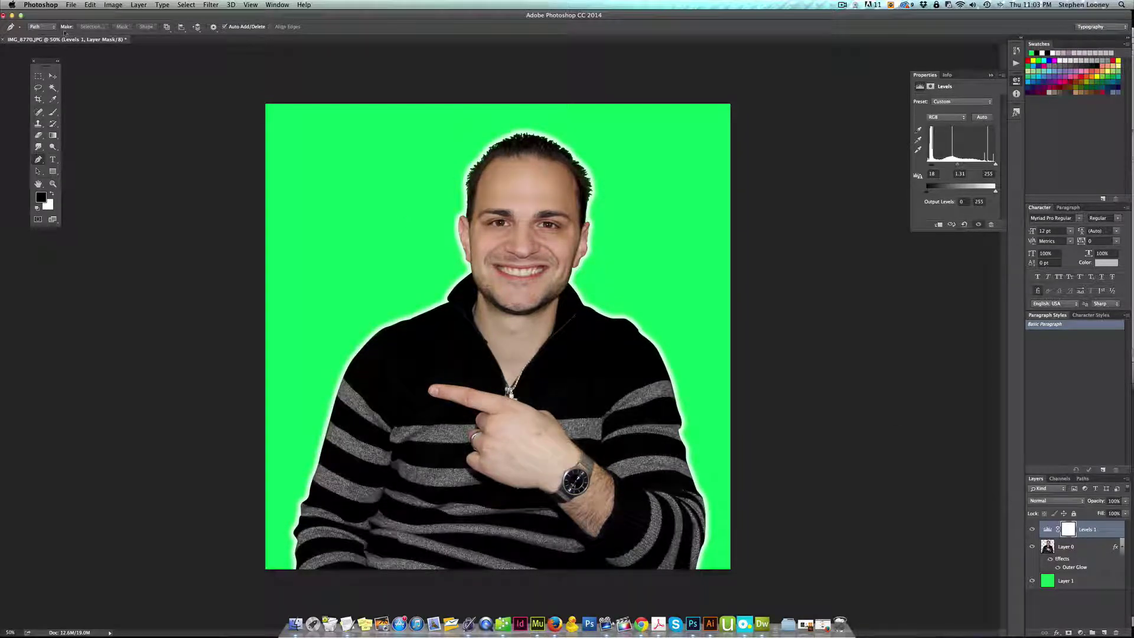
Hide the green background Layer 1 and bring up Save As
left_click(1032, 582)
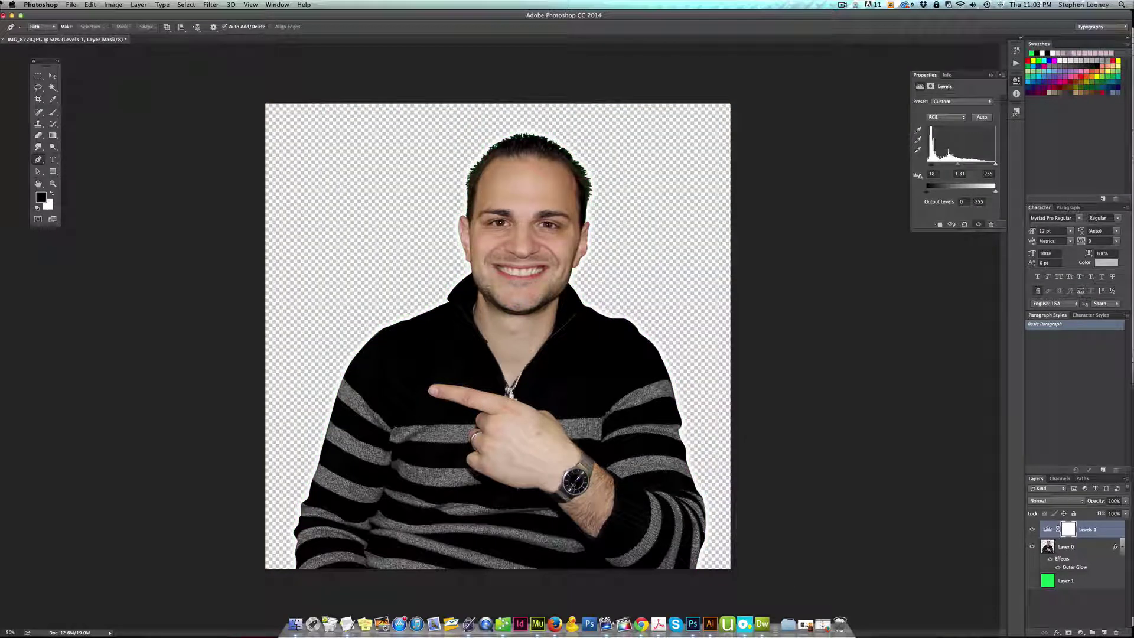
left_click(69, 5)
left_click(102, 98)
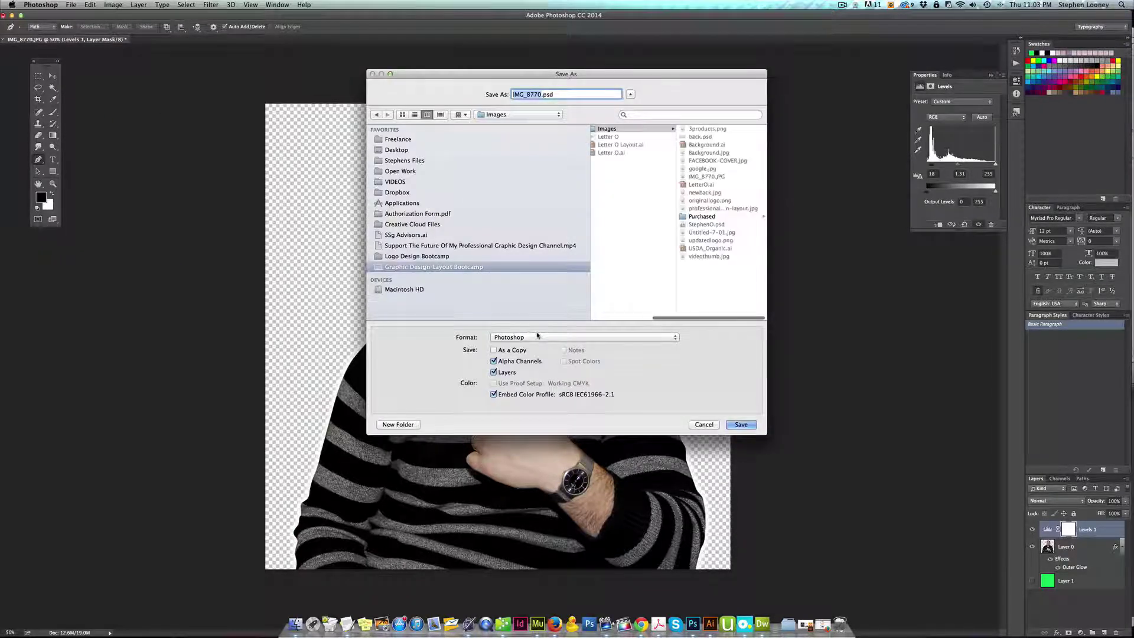
Save the cut-out as a PSD on the Desktop under the subject's first name, accepting Photoshop format options
type("Stephen")
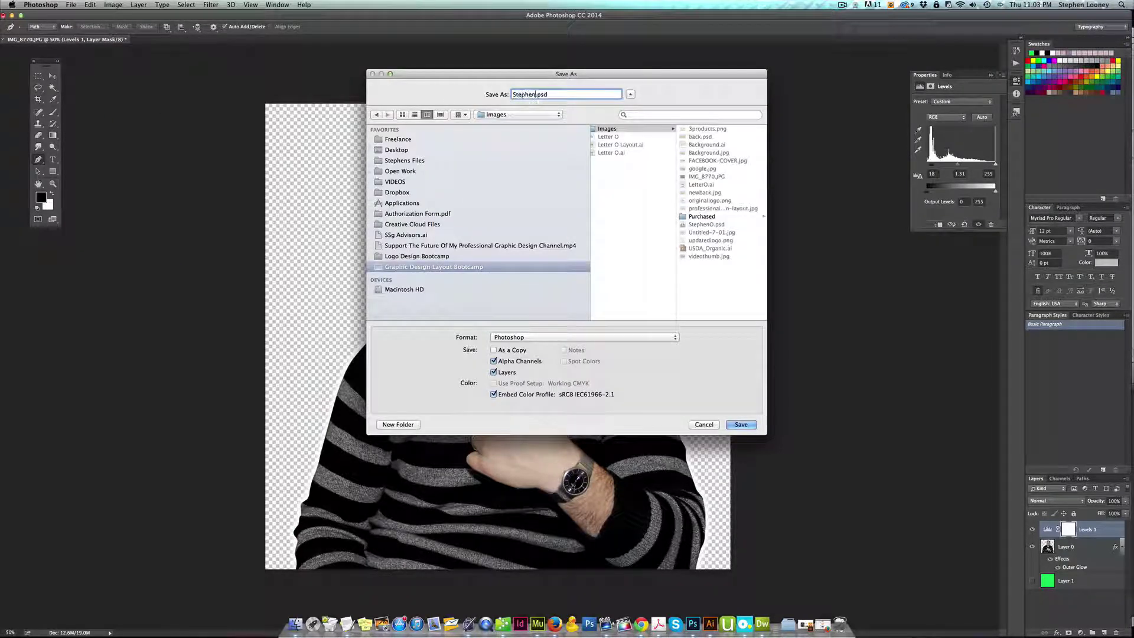
left_click(397, 152)
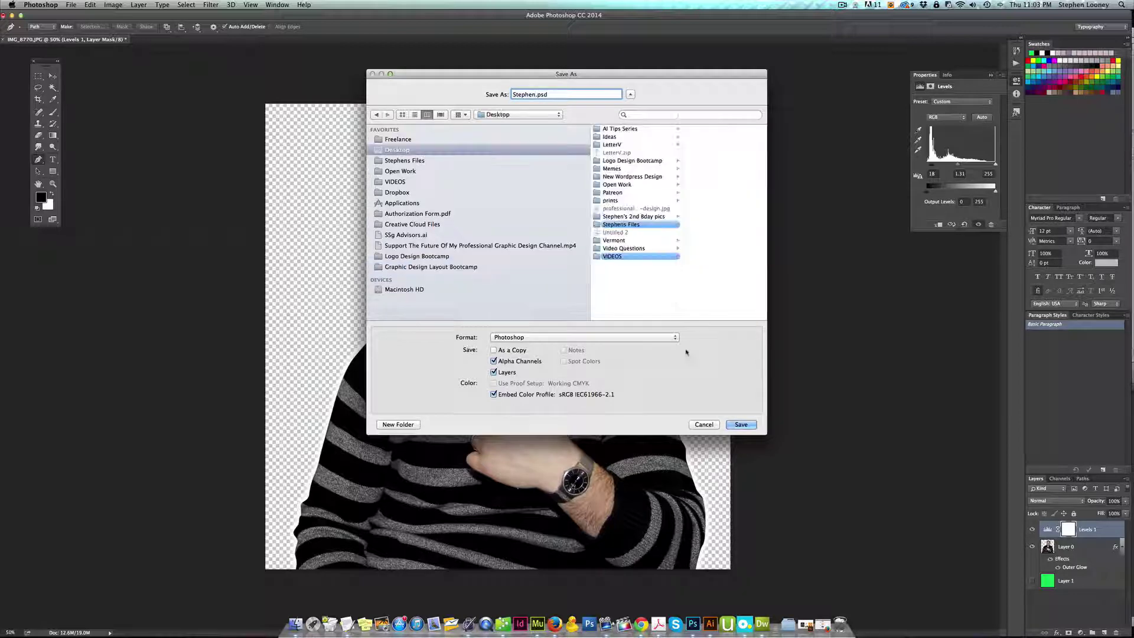
left_click(739, 427)
left_click(676, 285)
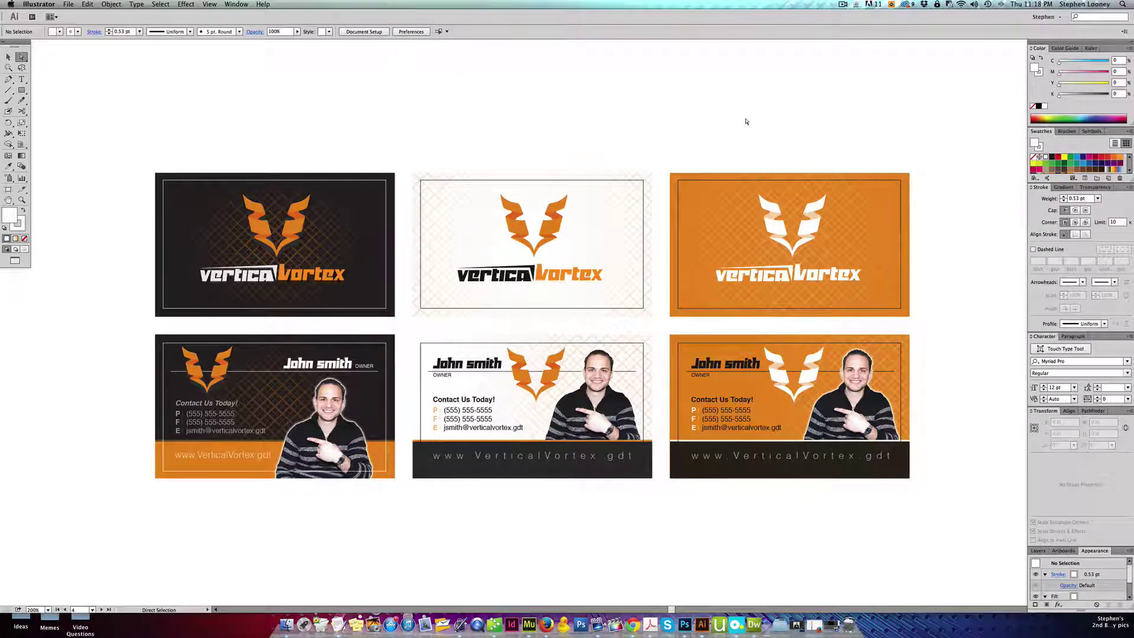
Create 'Test Document' with six 3.5 × 2 in CMYK artboards, 3 columns, 0.125 in bleed
left_click(69, 4)
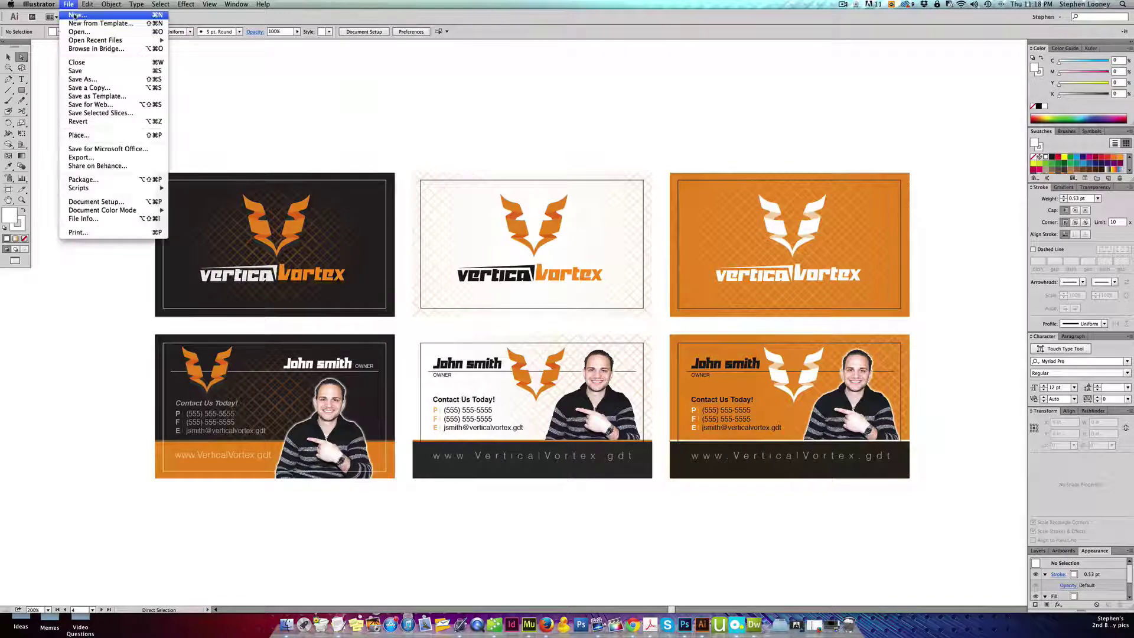
left_click(73, 14)
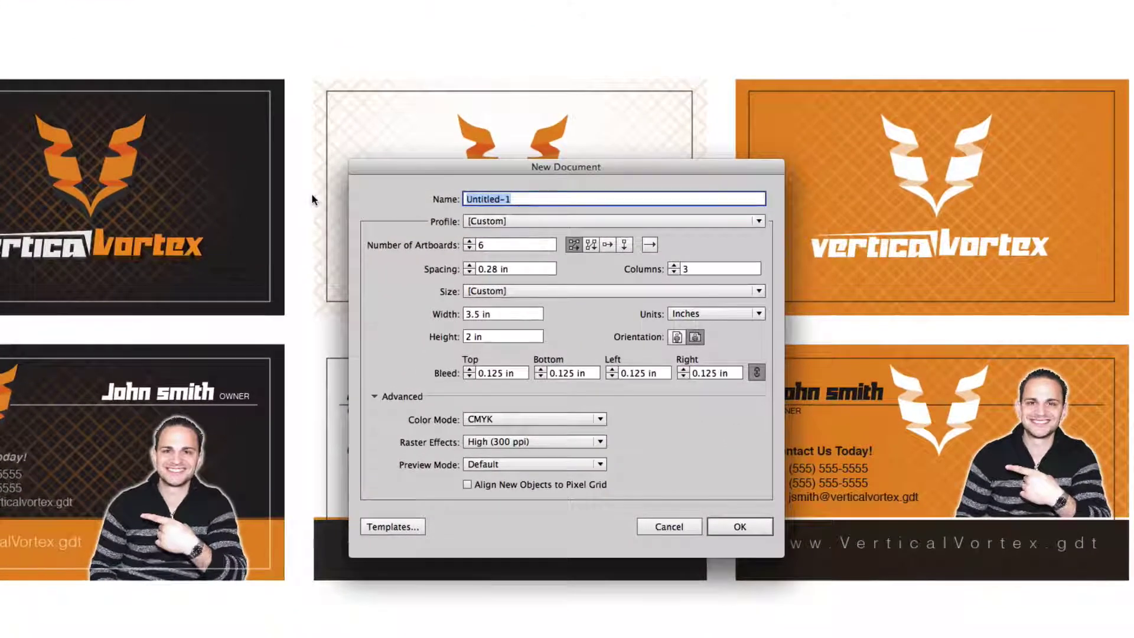
type("Test Docu")
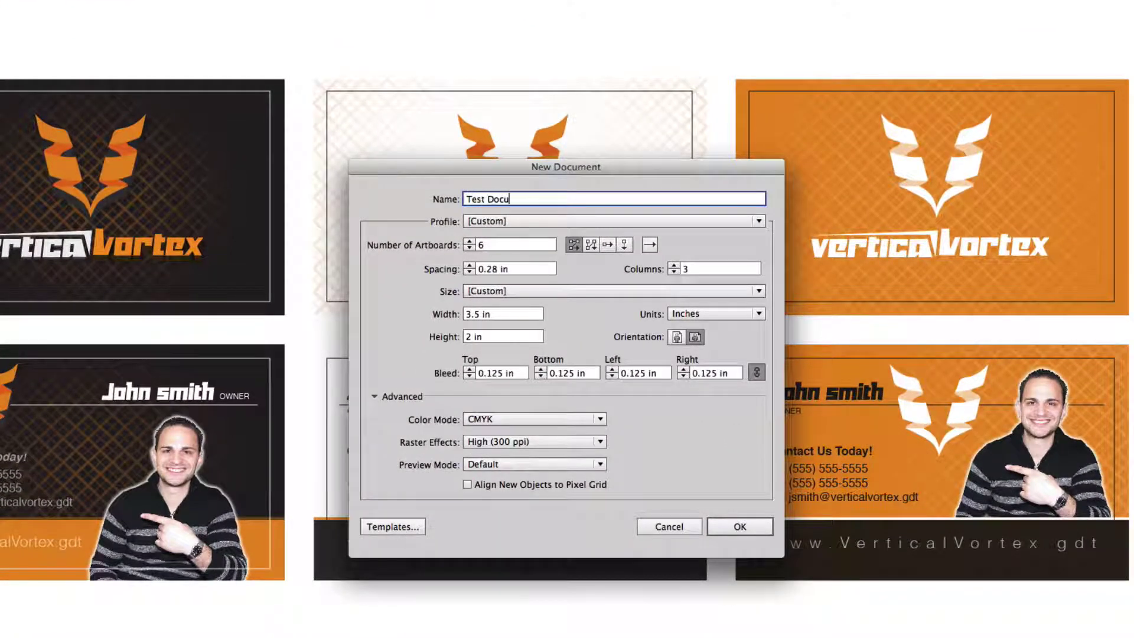
type("ment")
left_click(675, 272)
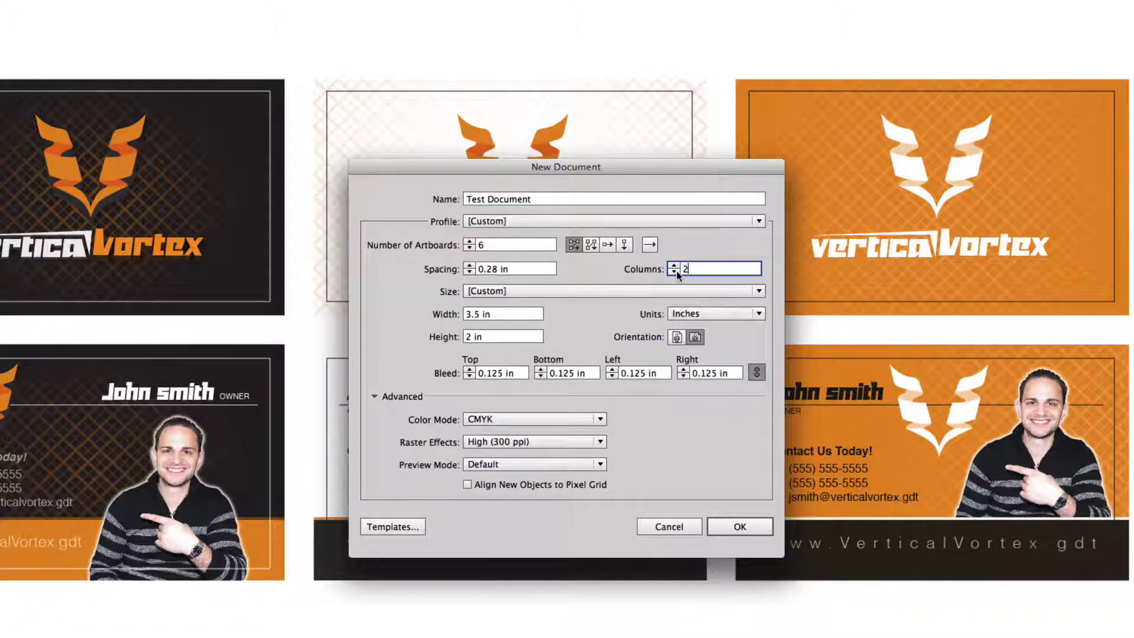
left_click(675, 265)
left_click(375, 398)
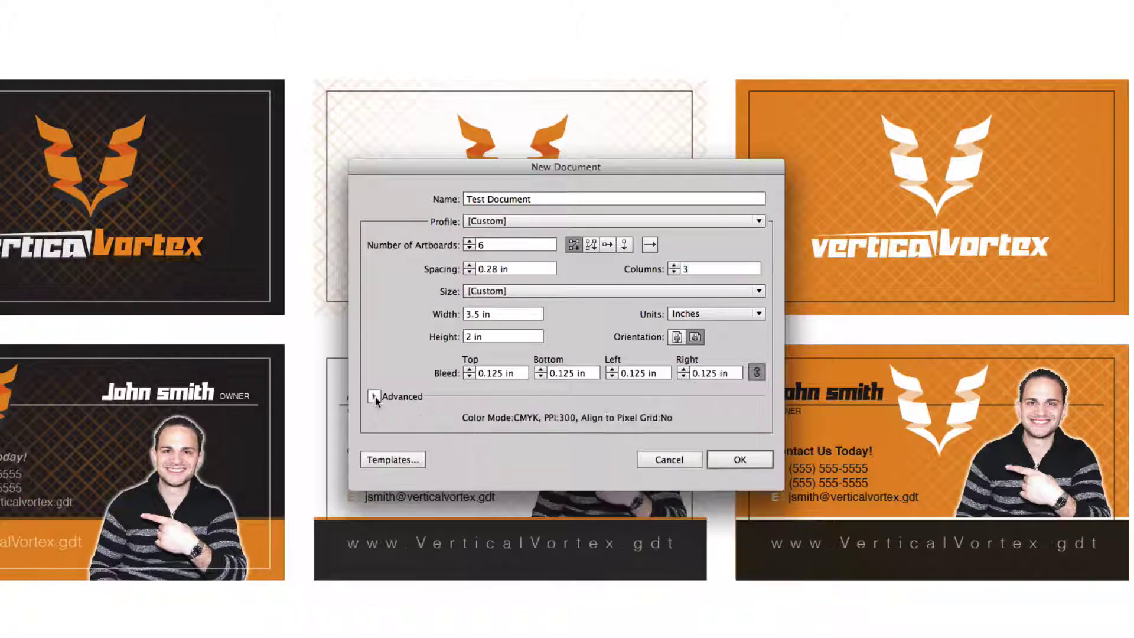
left_click(375, 398)
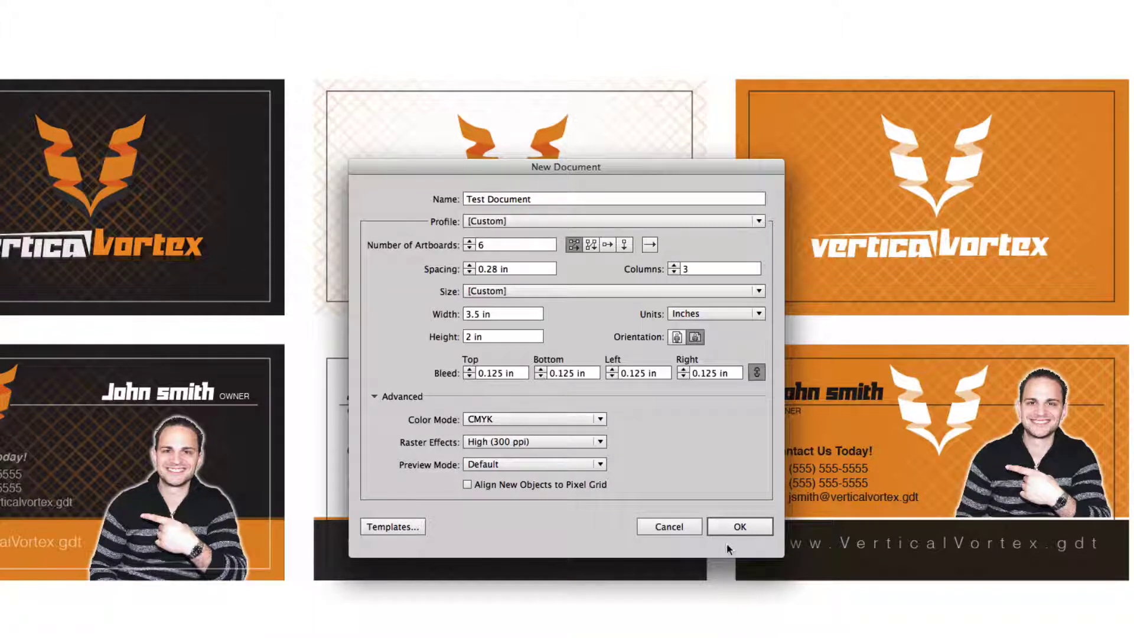
left_click(739, 527)
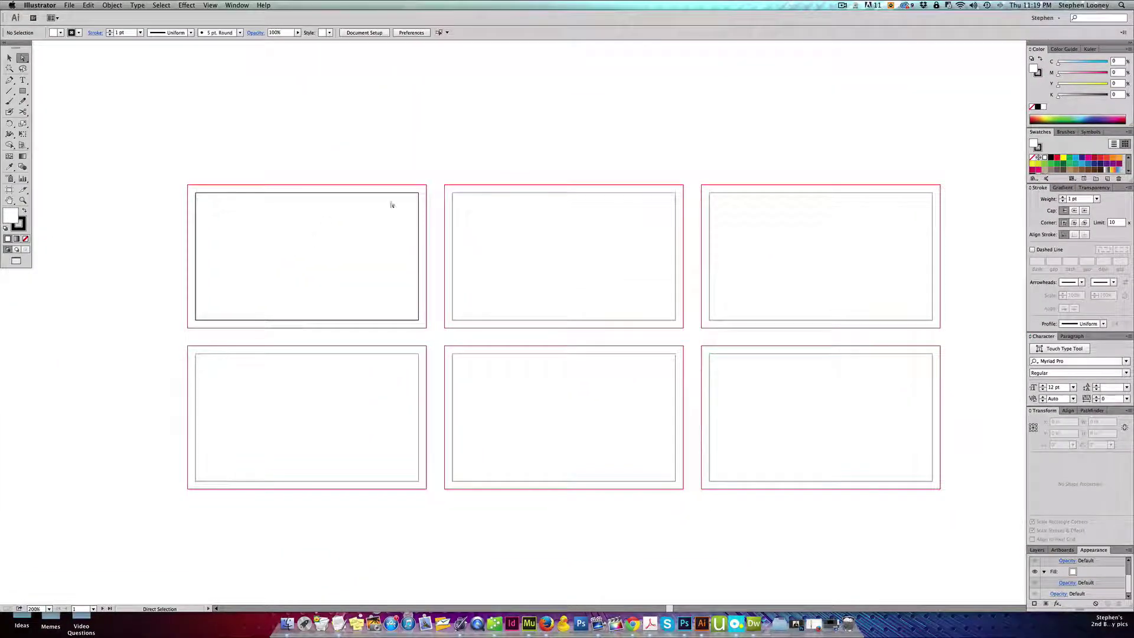
Review the six artboards in the Artboards list and hide the guides to remove the red bleed outlines
left_click(1062, 550)
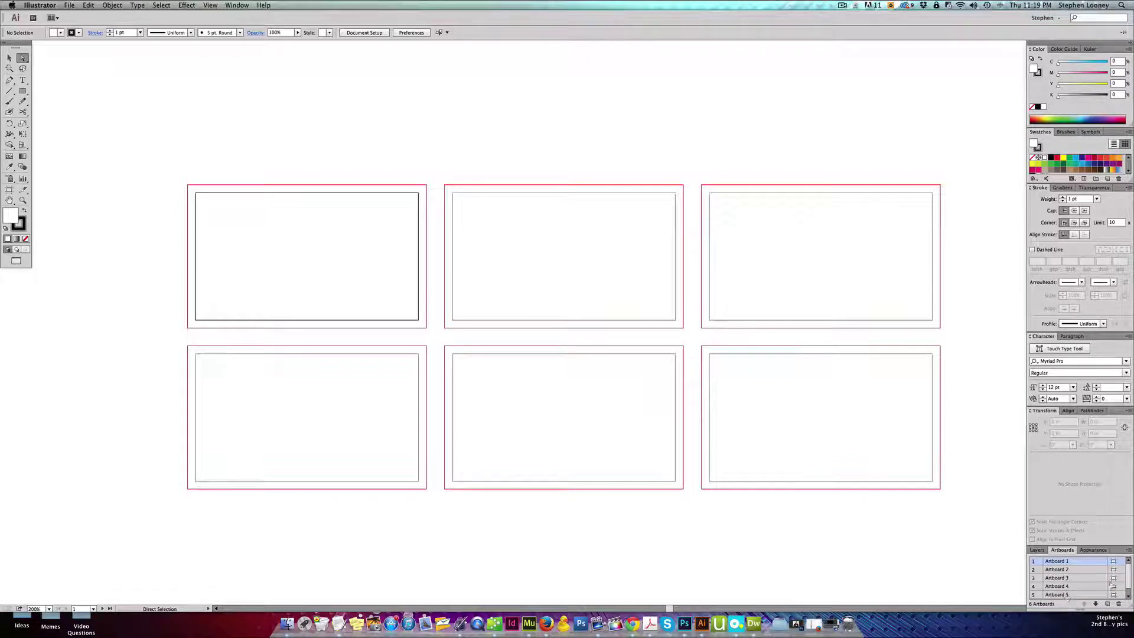
scroll(1113, 587, "down", 1)
scroll(1121, 587, "up", 1)
left_click(211, 5)
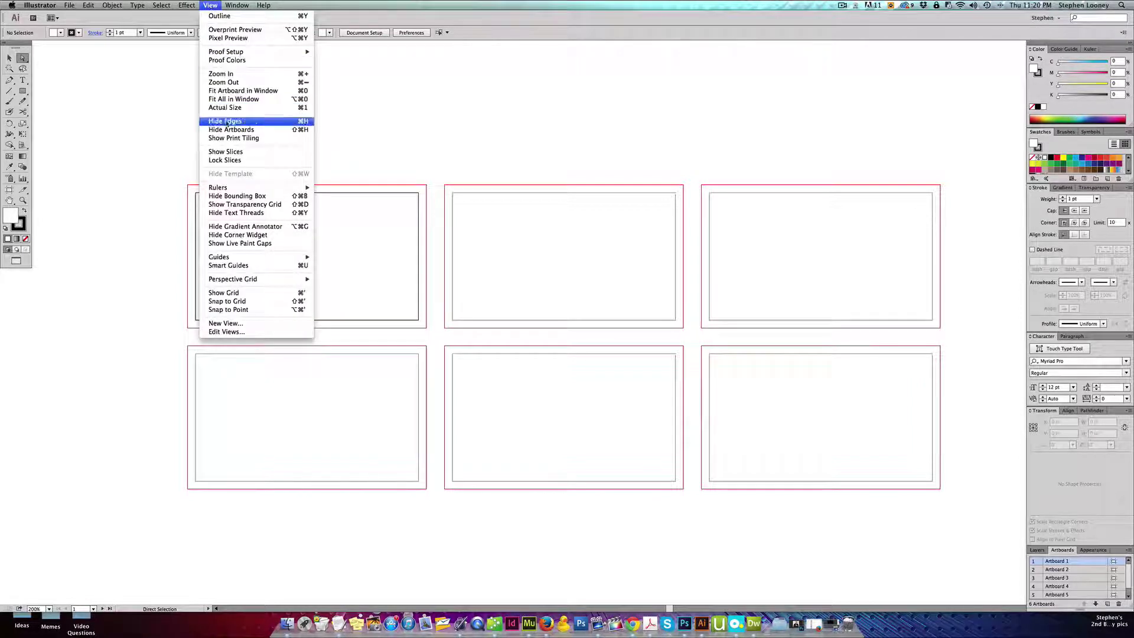
mouse_move(242, 257)
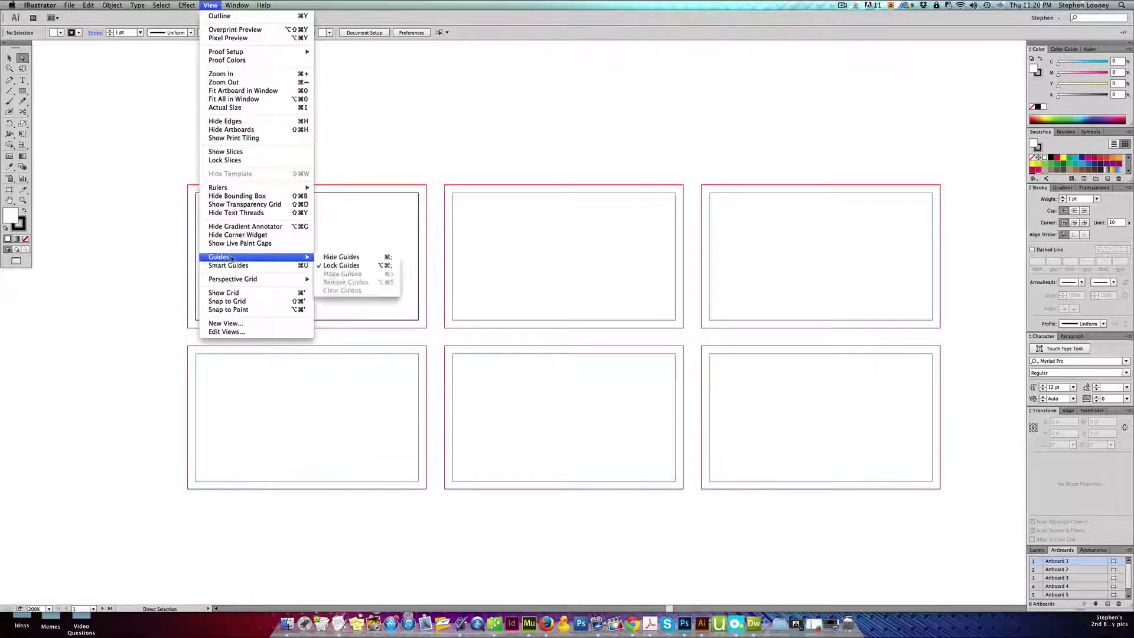
left_click(349, 258)
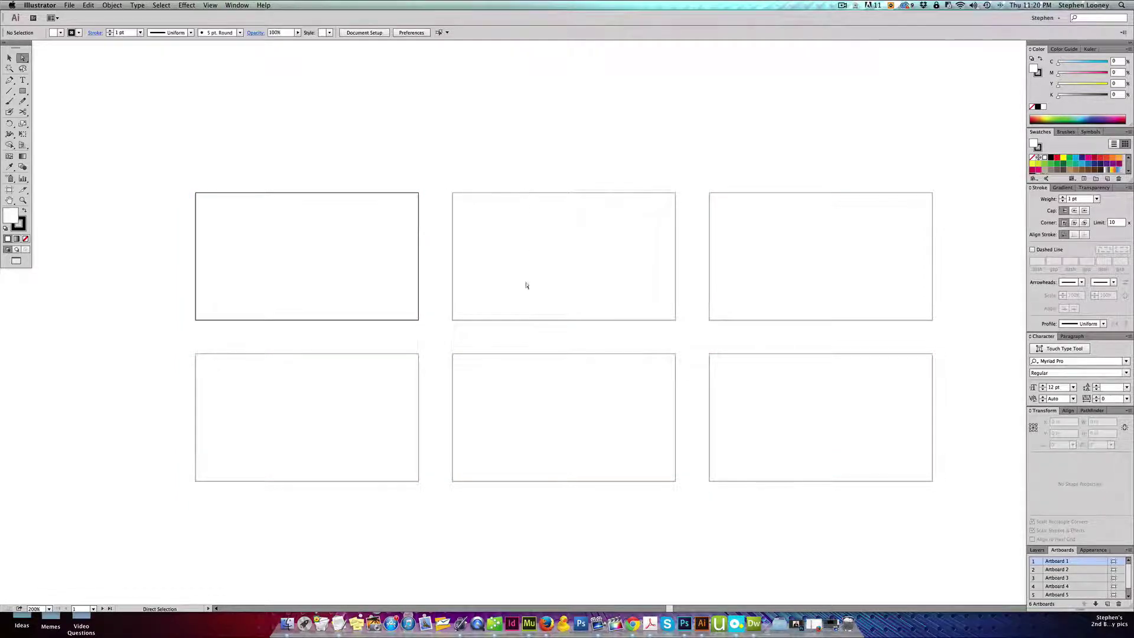
left_click_drag(526, 286, 511, 295)
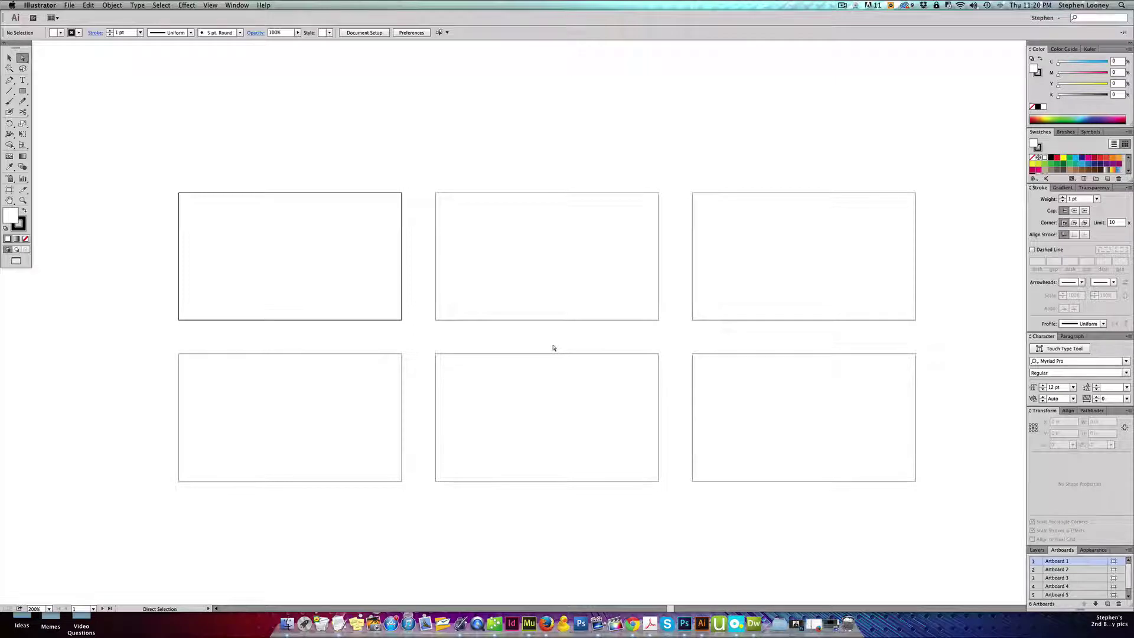
In Edit Artboards, shift Artboards 2, 5, 6 and 3 to the right, then exit artboard mode
left_click(364, 33)
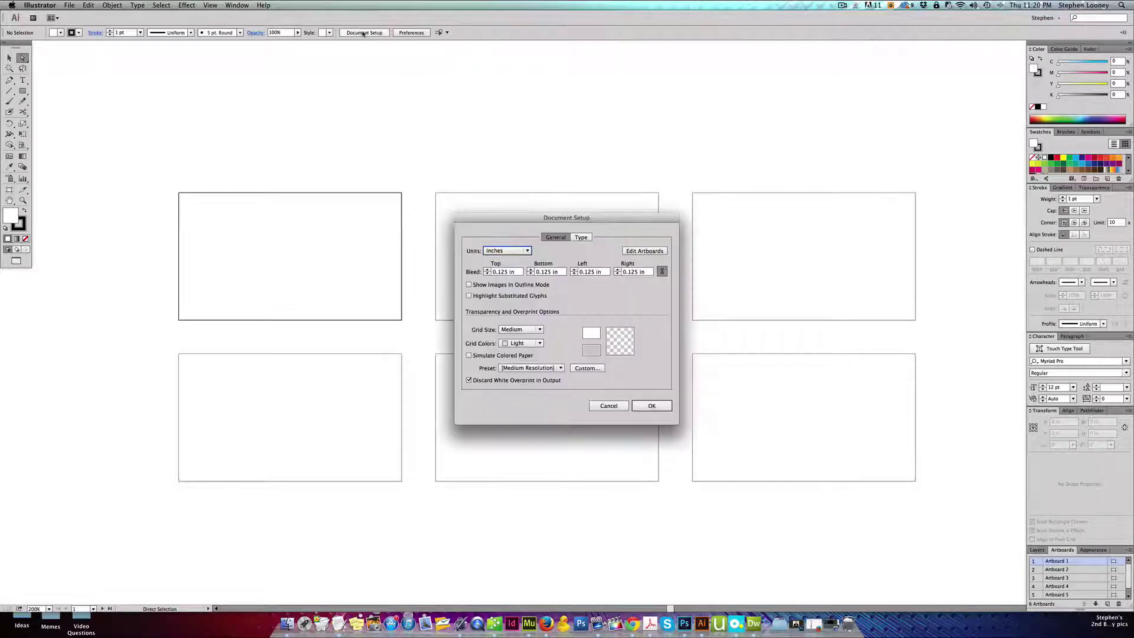
left_click(638, 251)
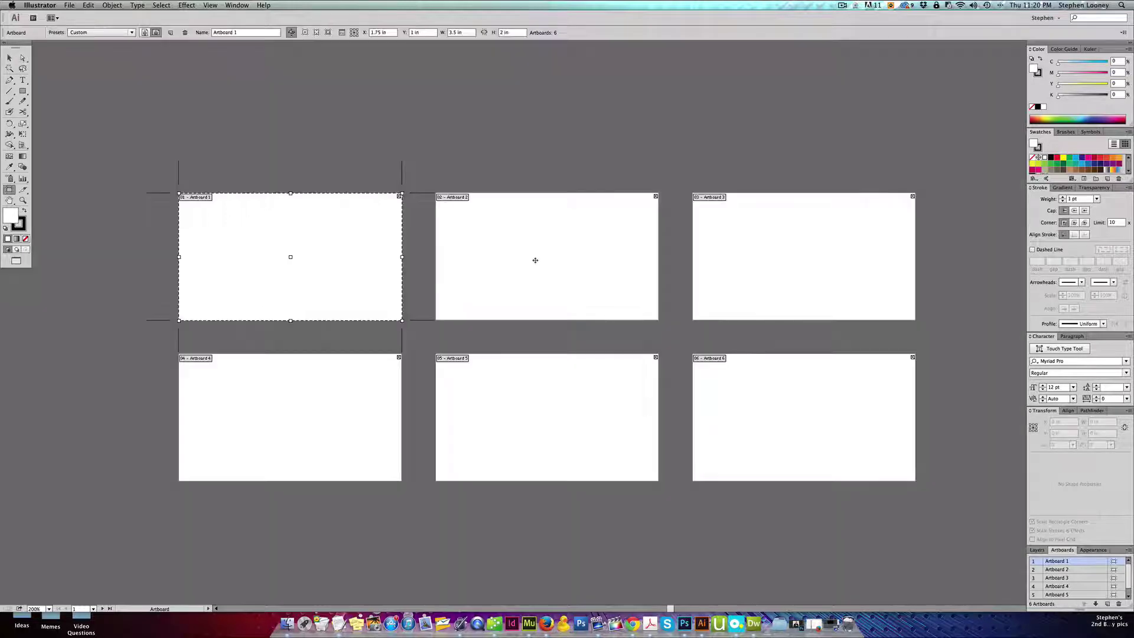
left_click(535, 261)
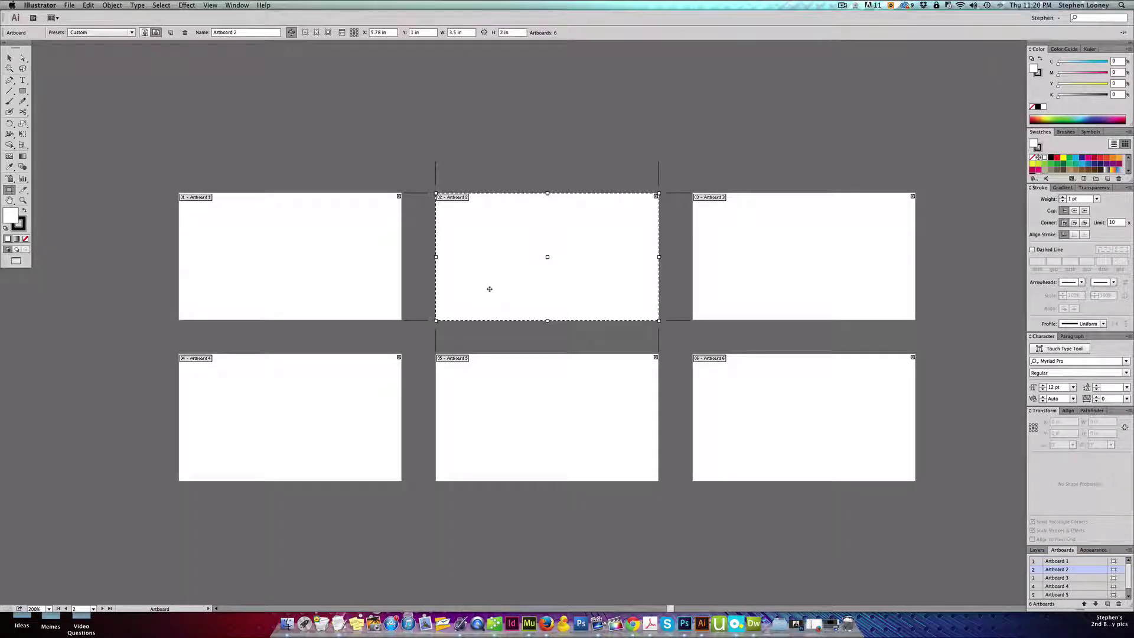
mouse_move(490, 289)
left_mouse_down()
mouse_move(527, 289)
mouse_move(488, 286)
mouse_move(502, 289)
left_mouse_up()
left_click(485, 379)
left_click_drag(486, 379, 500, 379)
left_click_drag(726, 393, 752, 392)
left_click_drag(727, 304, 753, 305)
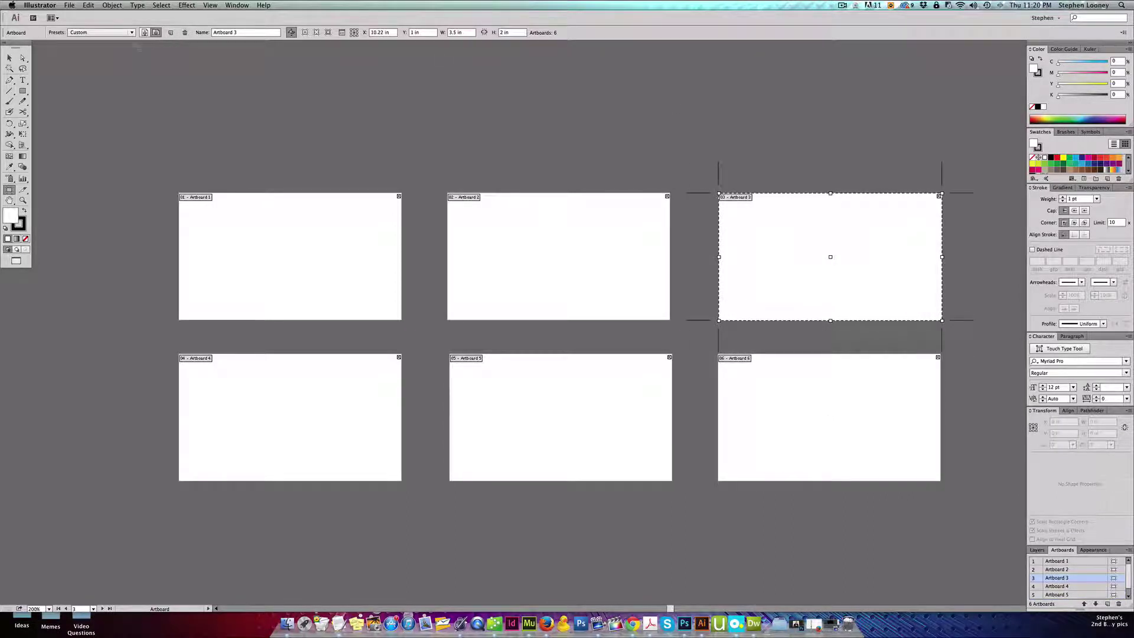
left_click(10, 57)
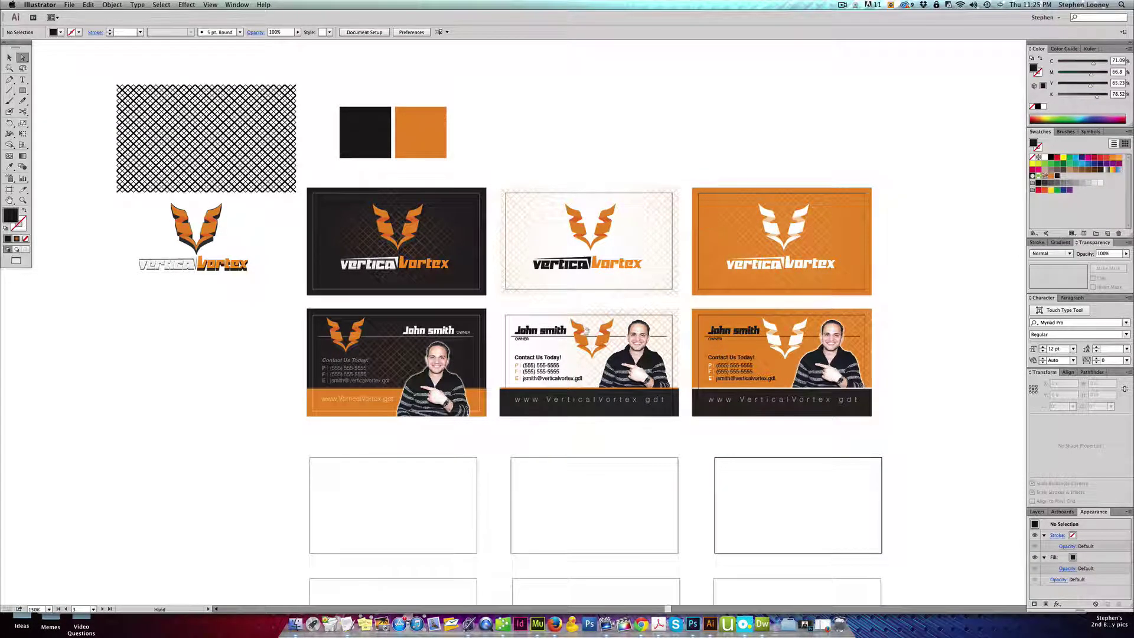
Switch to full-screen mode with panels visible and recentre the finished cards
left_click_drag(585, 331, 589, 270)
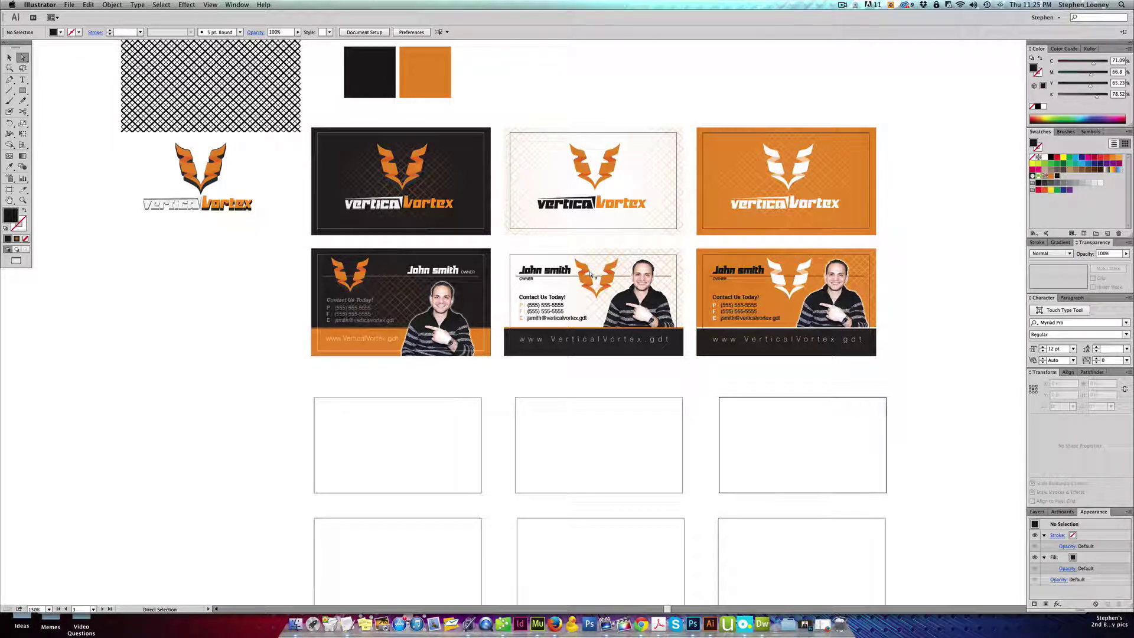
key("f")
left_click_drag(517, 200, 569, 208)
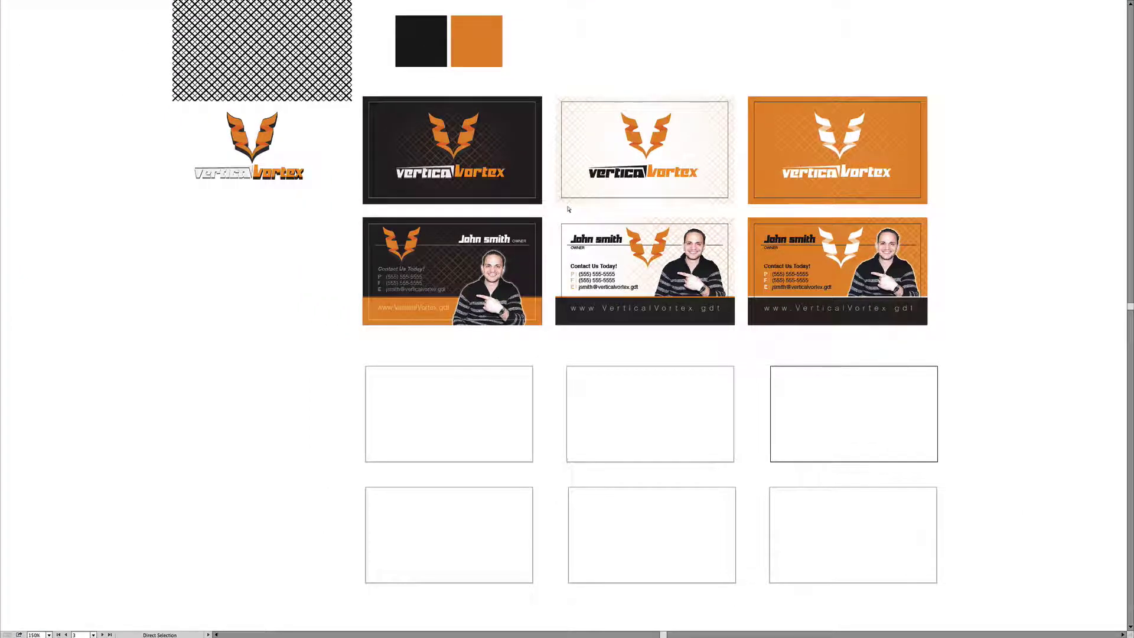
left_click_drag(457, 144, 468, 201)
key("Tab")
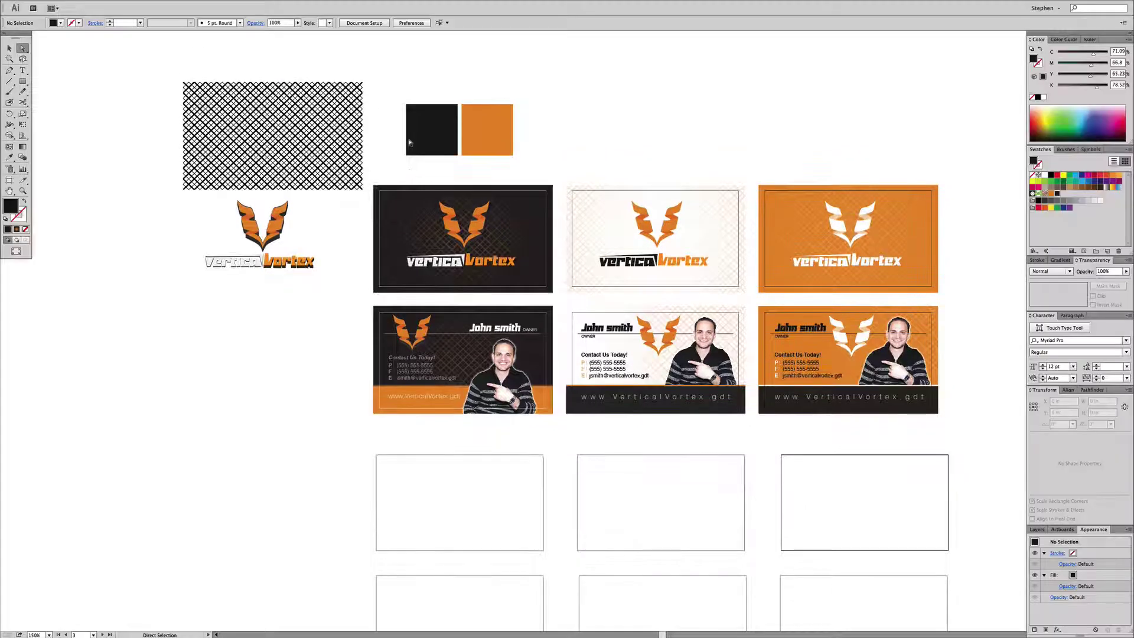
Zoom in on the crosshatch pattern, then zoom back out and pan to the blank artboards
left_click(23, 82)
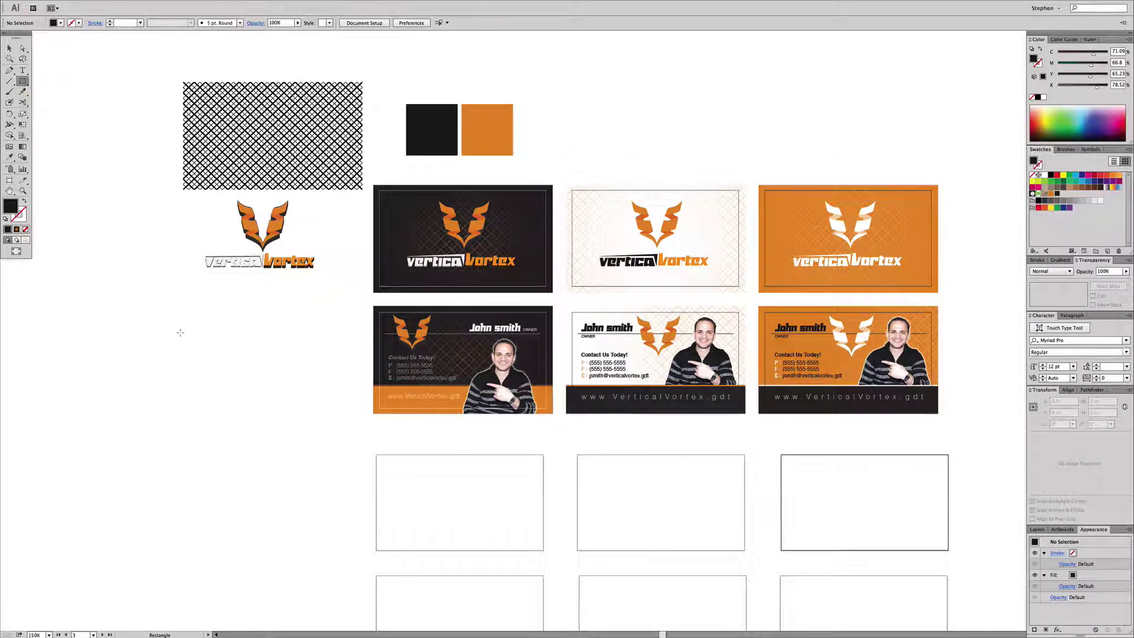
mouse_move(249, 417)
left_mouse_down()
mouse_move(246, 406)
mouse_move(261, 431)
left_mouse_up()
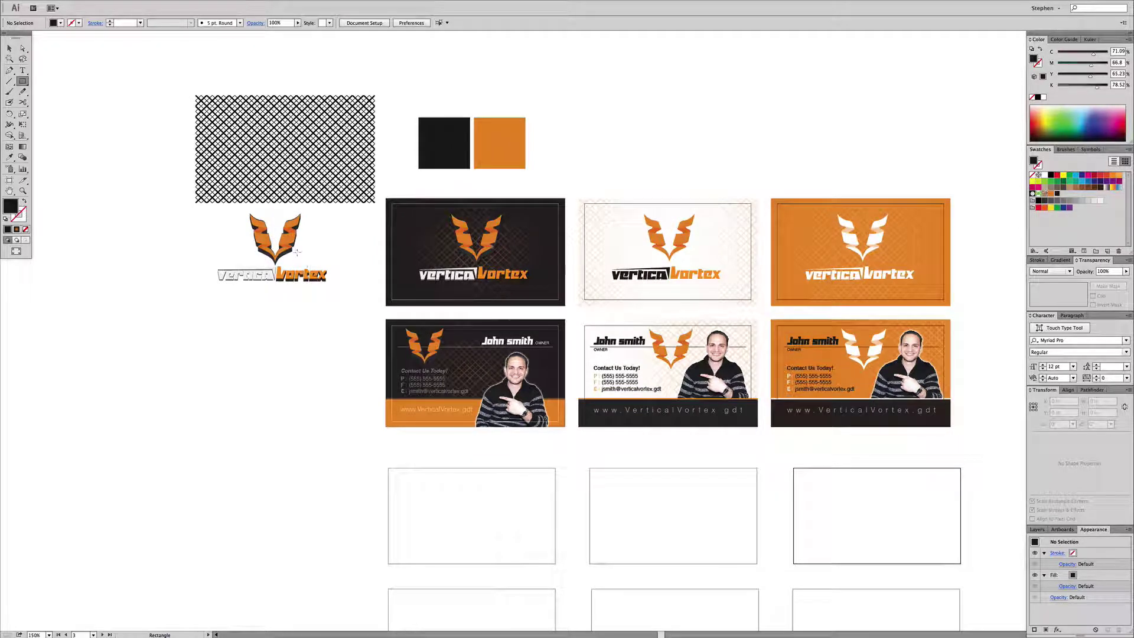
left_click_drag(190, 71, 360, 206)
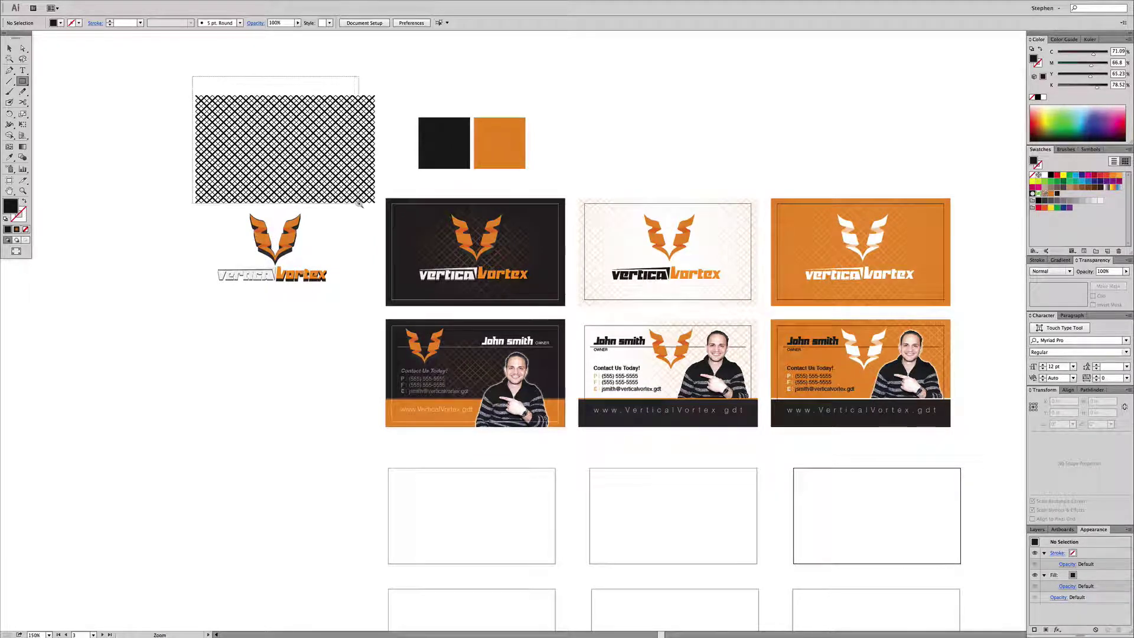
left_click(642, 384, "alt+super")
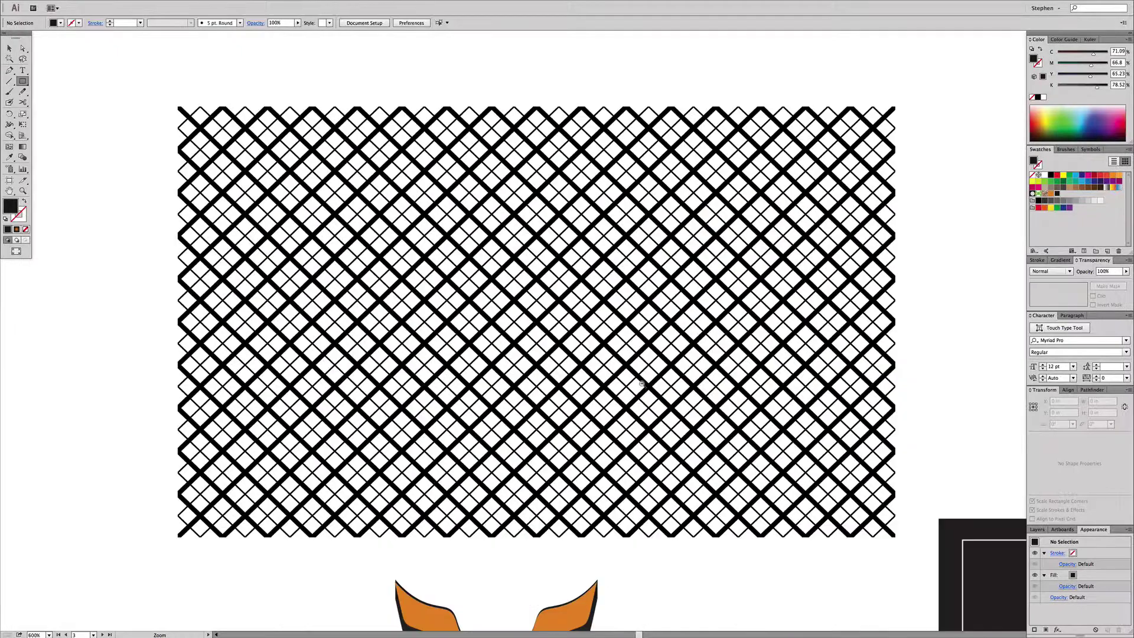
left_click(643, 384, "alt+super")
left_click(642, 387, "alt+super")
left_click(642, 389, "alt+super")
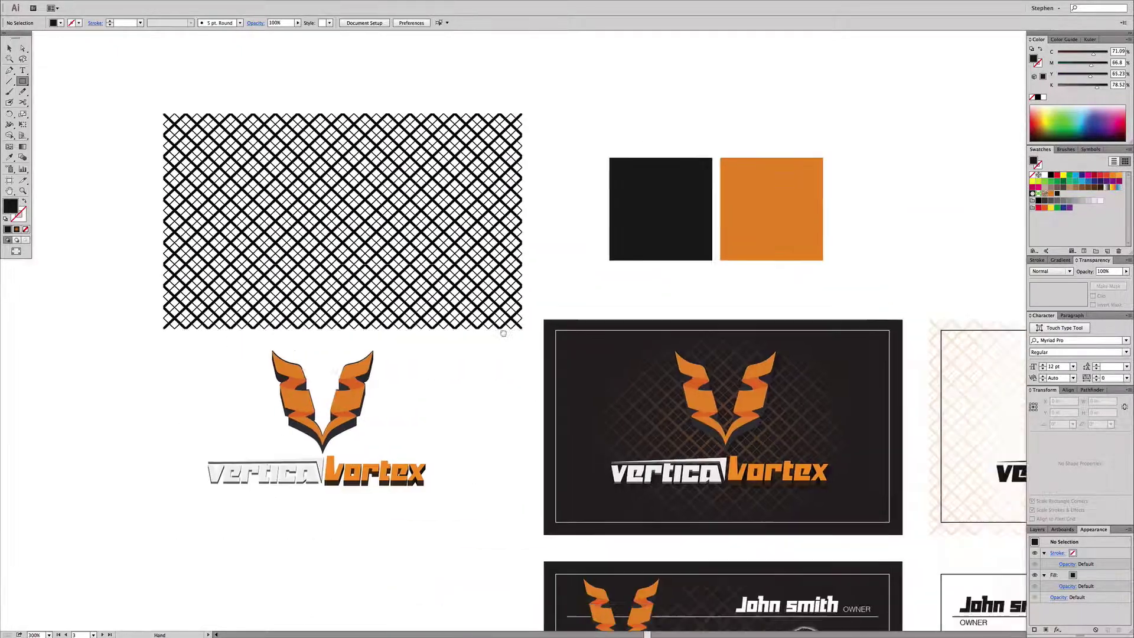
left_click(695, 345, "alt+super")
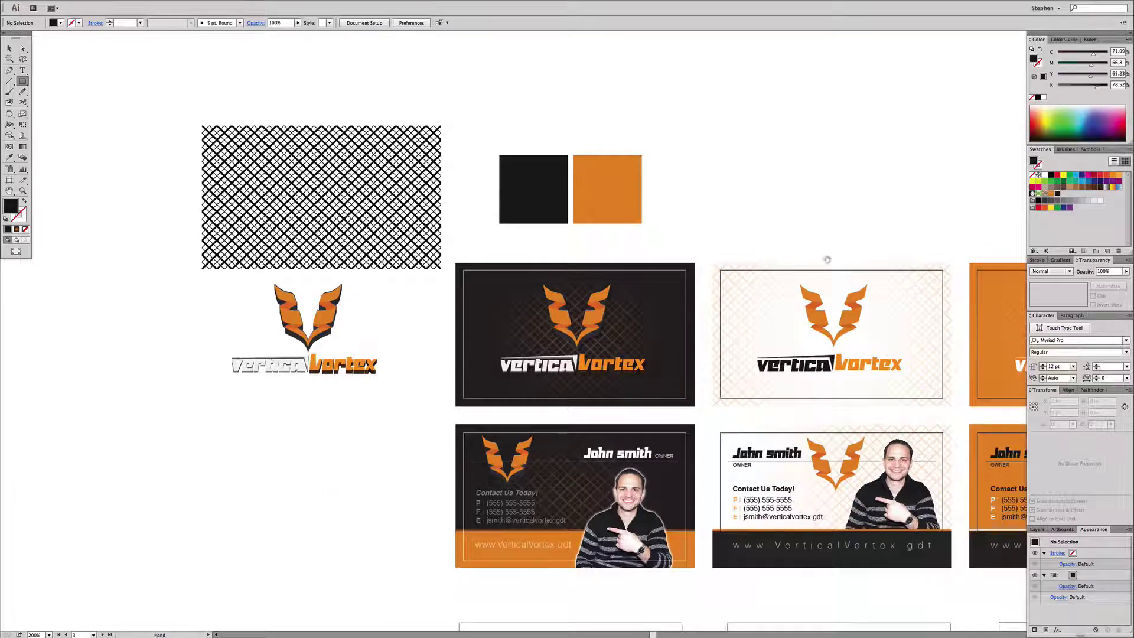
left_click_drag(634, 314, 552, 226)
scroll(337, 400, "down", 5)
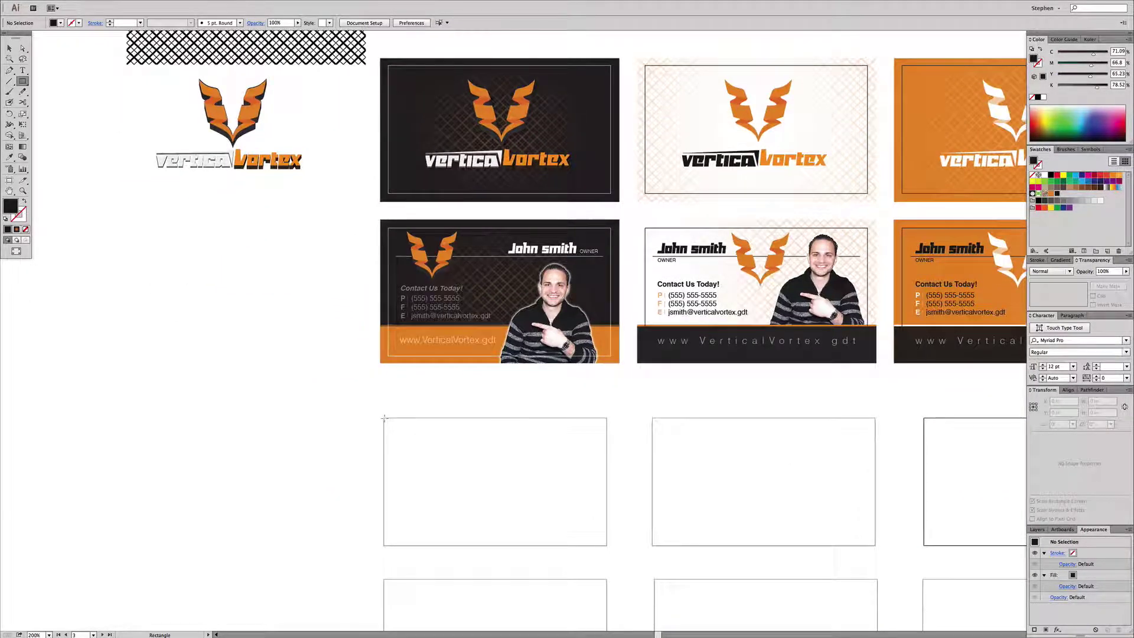
Draw a black rectangle about 3.486 × 2.014 in over the first blank artboard and check its size
left_click_drag(384, 417, 607, 546)
key("v")
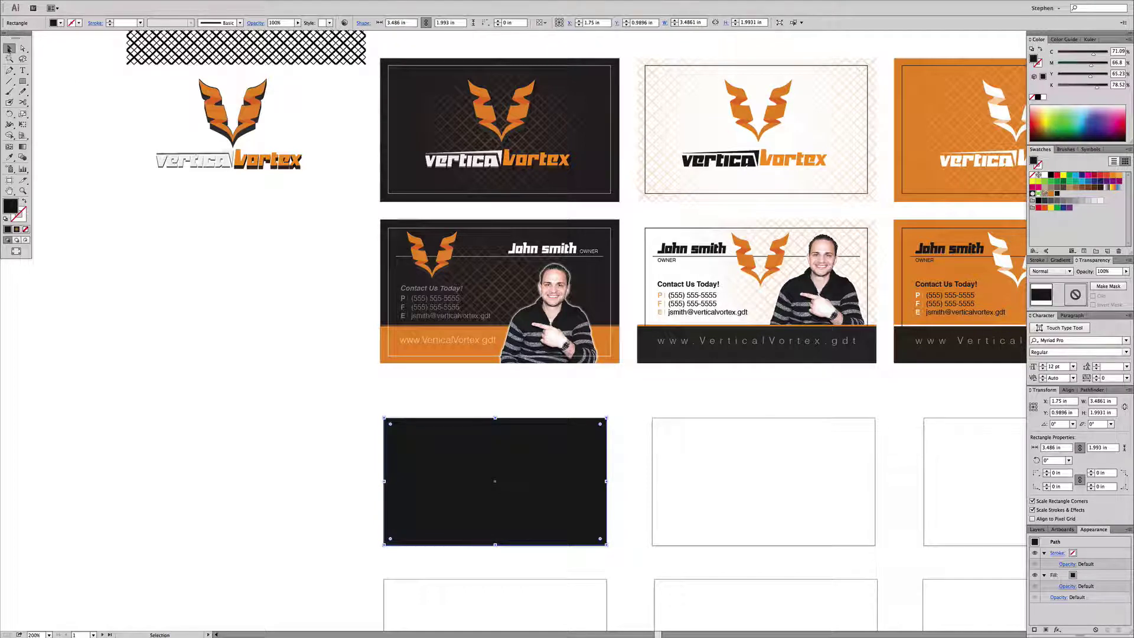
scroll(591, 296, "down", 1)
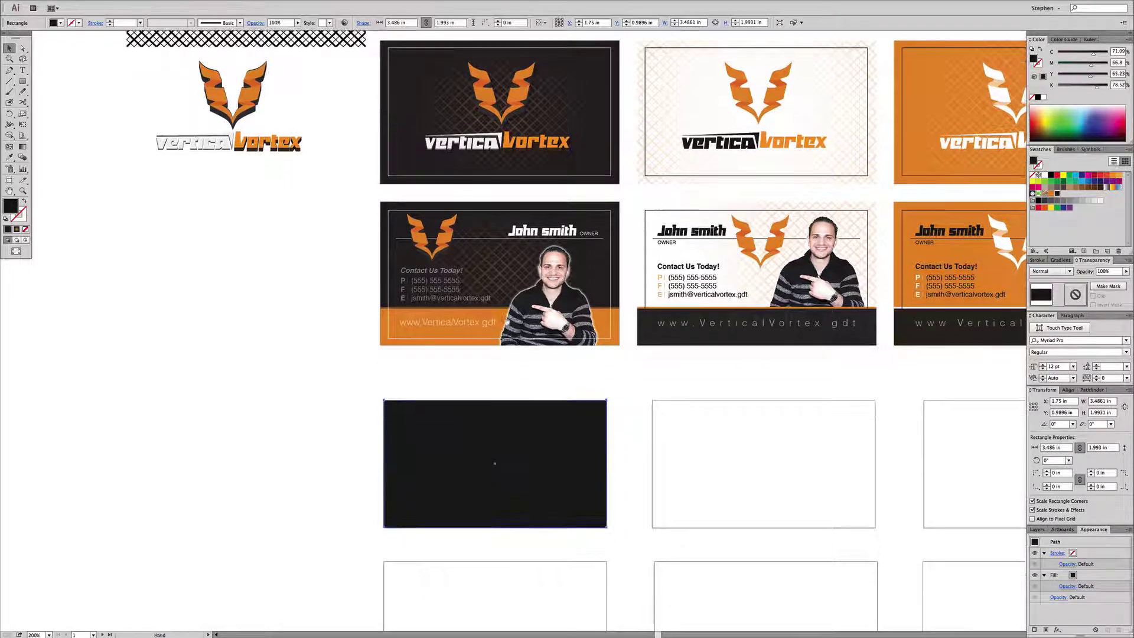
left_click(629, 422)
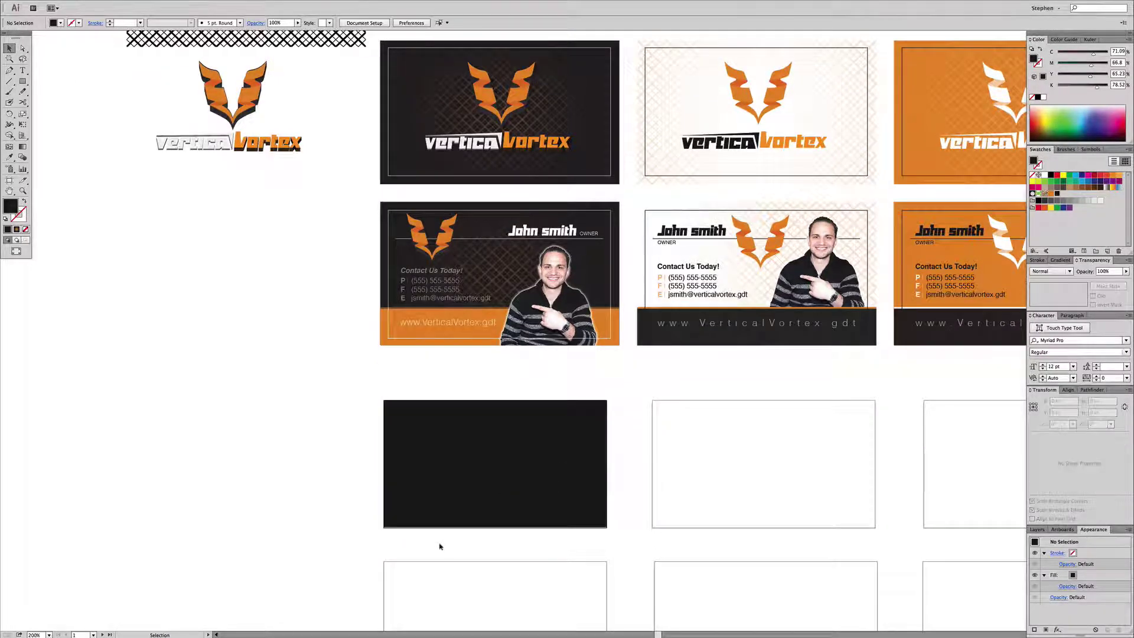
left_click(485, 524)
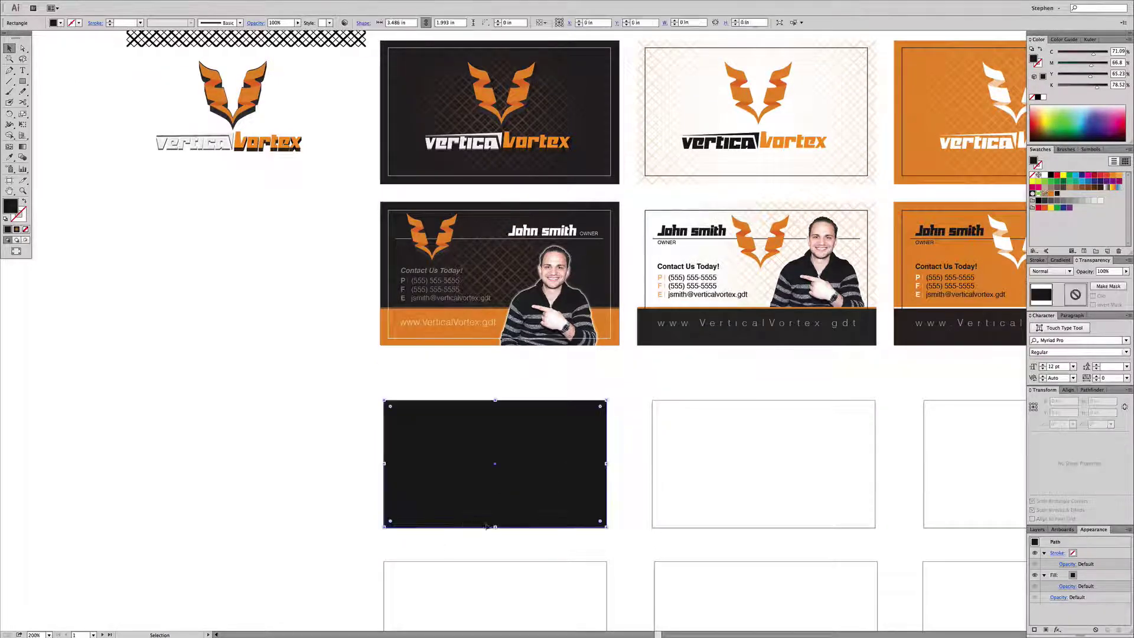
left_click(668, 489)
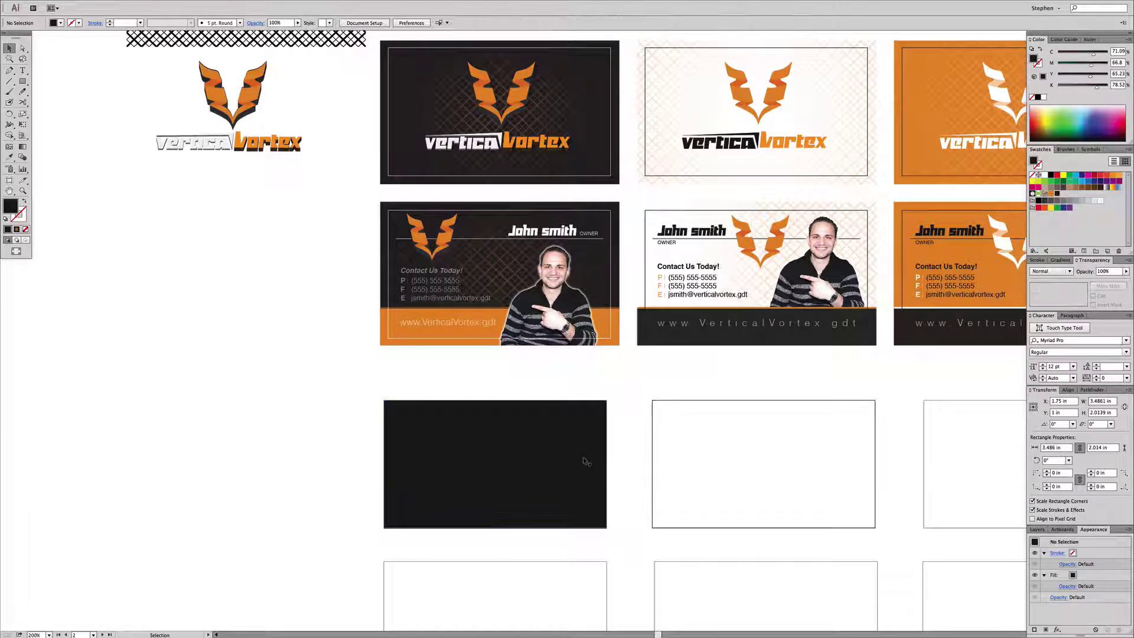
left_click(550, 461)
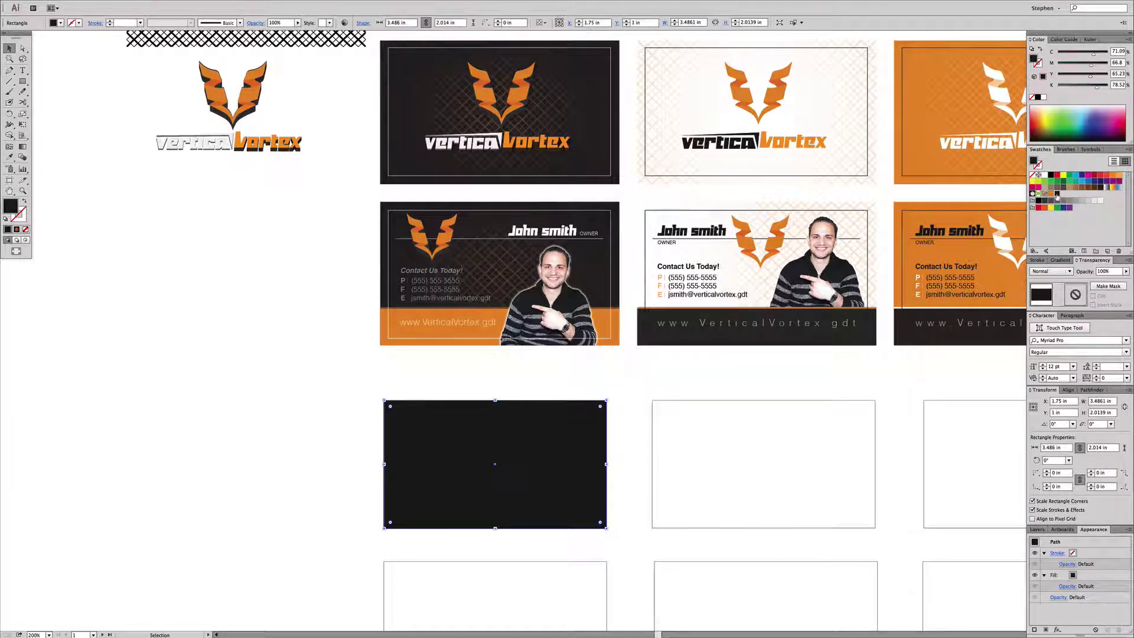
left_click(327, 341)
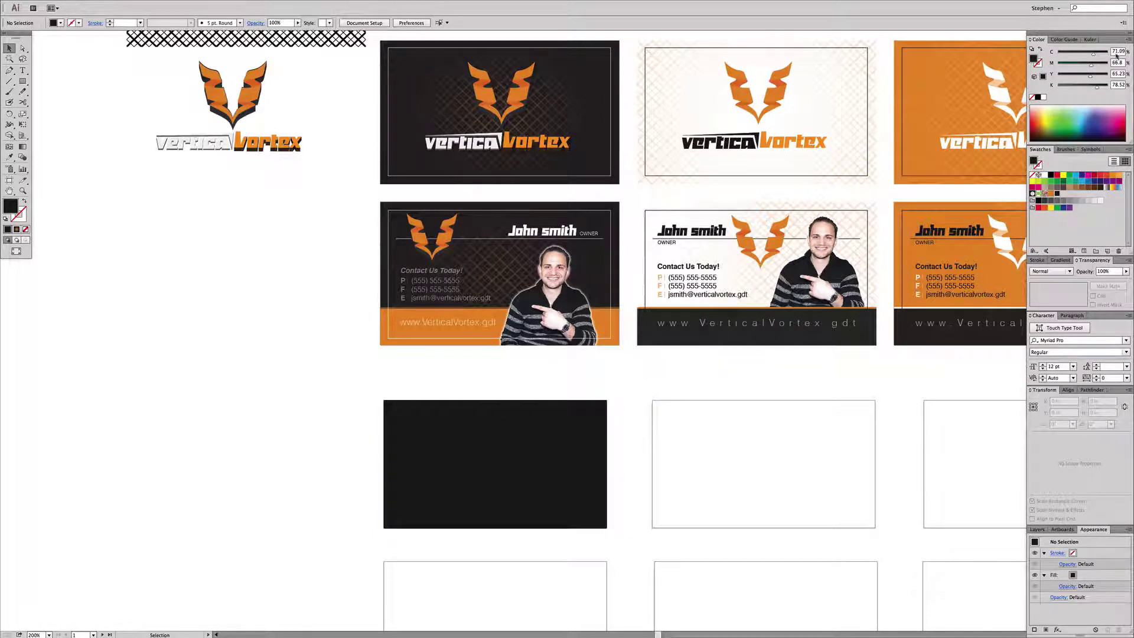
key("space")
Copy the crosshatch pattern onto the black card and resize it to about 3.5 × 1.986 in
left_click_drag(329, 225, 329, 270)
left_click(296, 92)
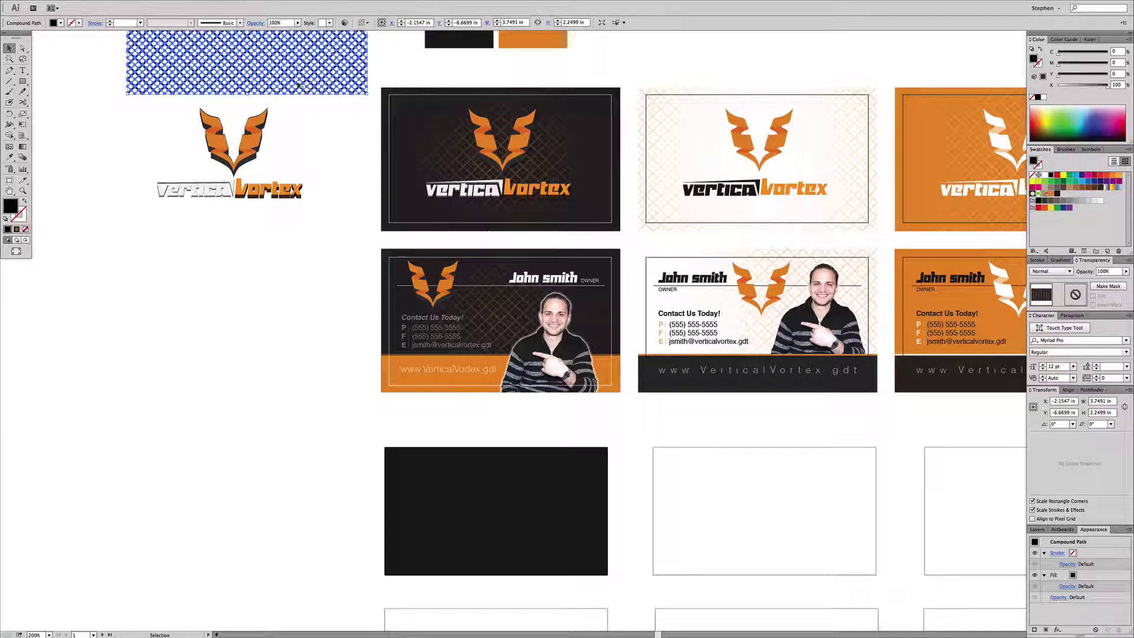
left_click_drag(299, 86, 571, 598)
left_click_drag(552, 582, 557, 584)
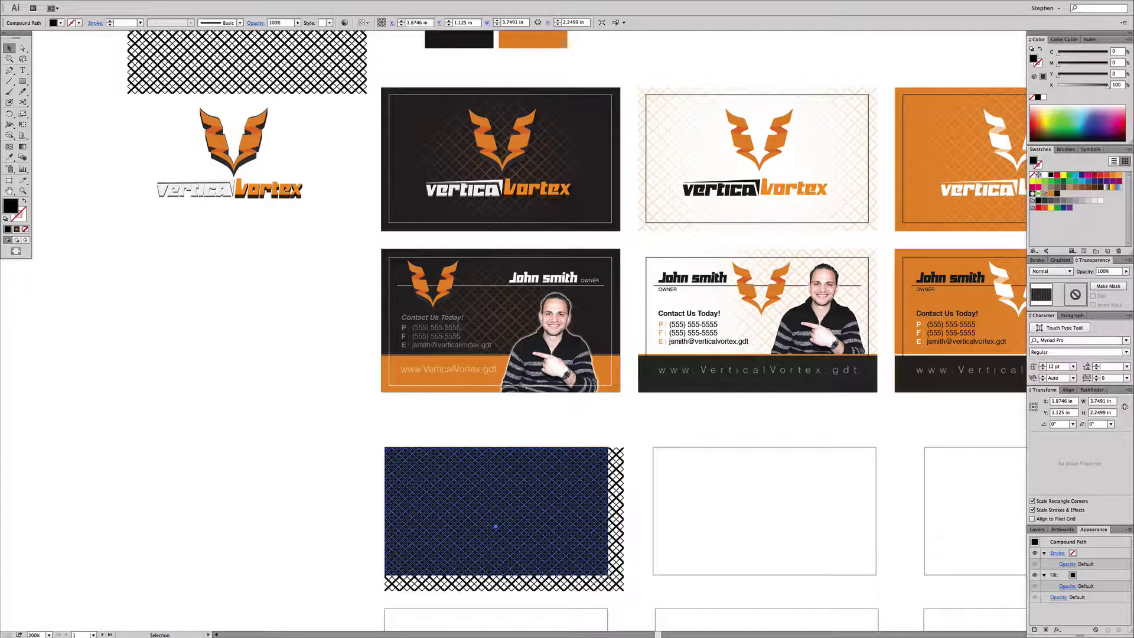
left_click_drag(608, 576, 608, 575)
left_click_drag(514, 396, 510, 347)
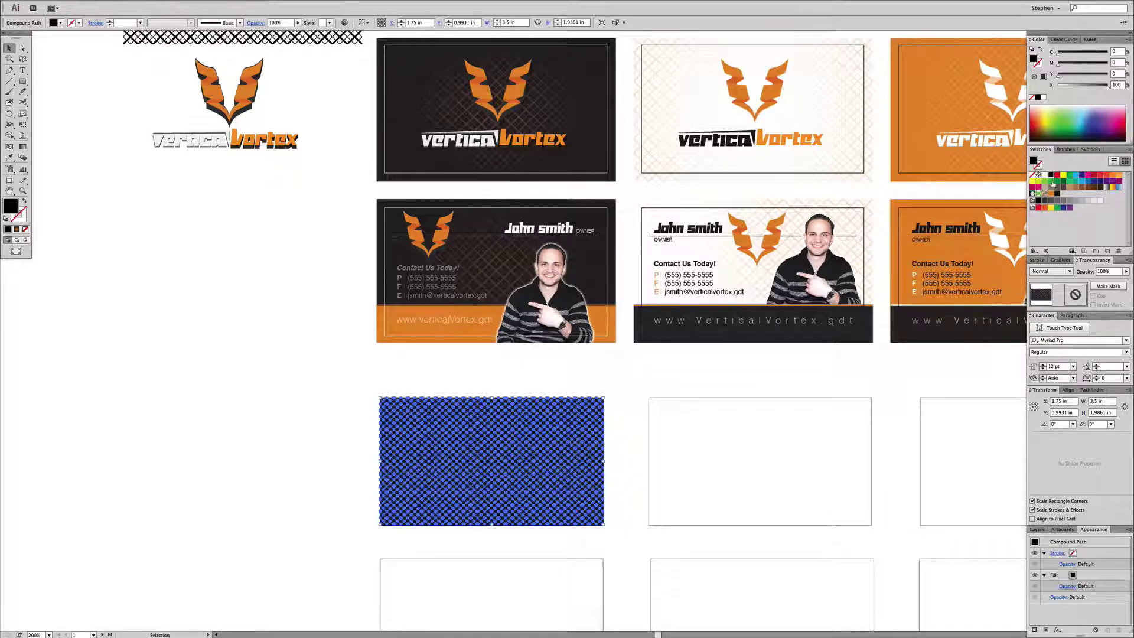
left_click(1058, 175)
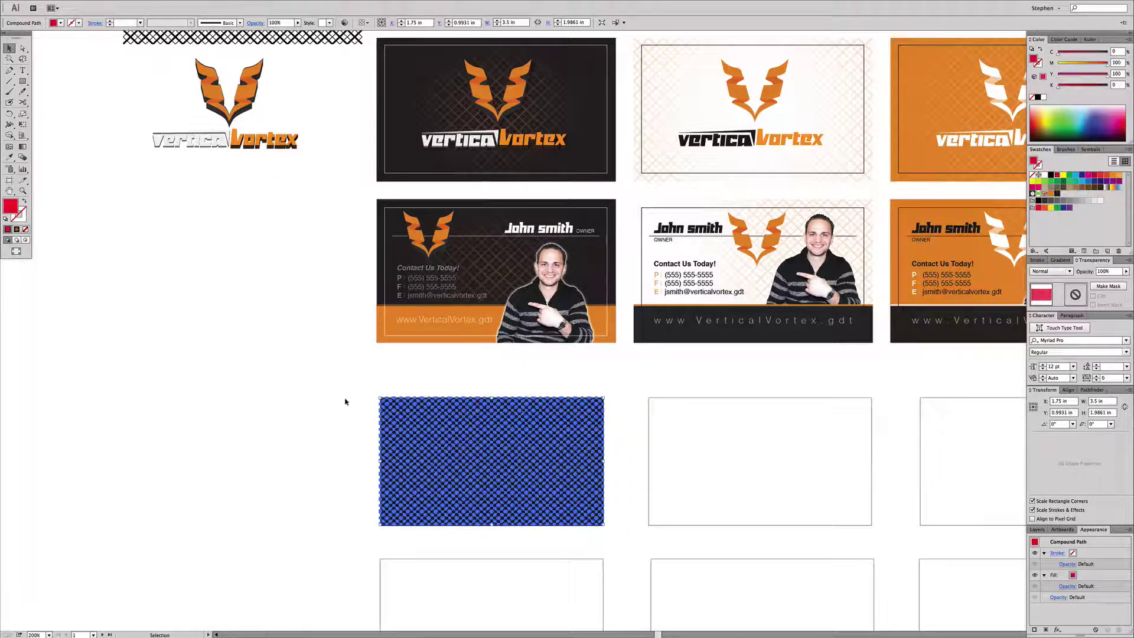
left_click(344, 400)
left_click(507, 416)
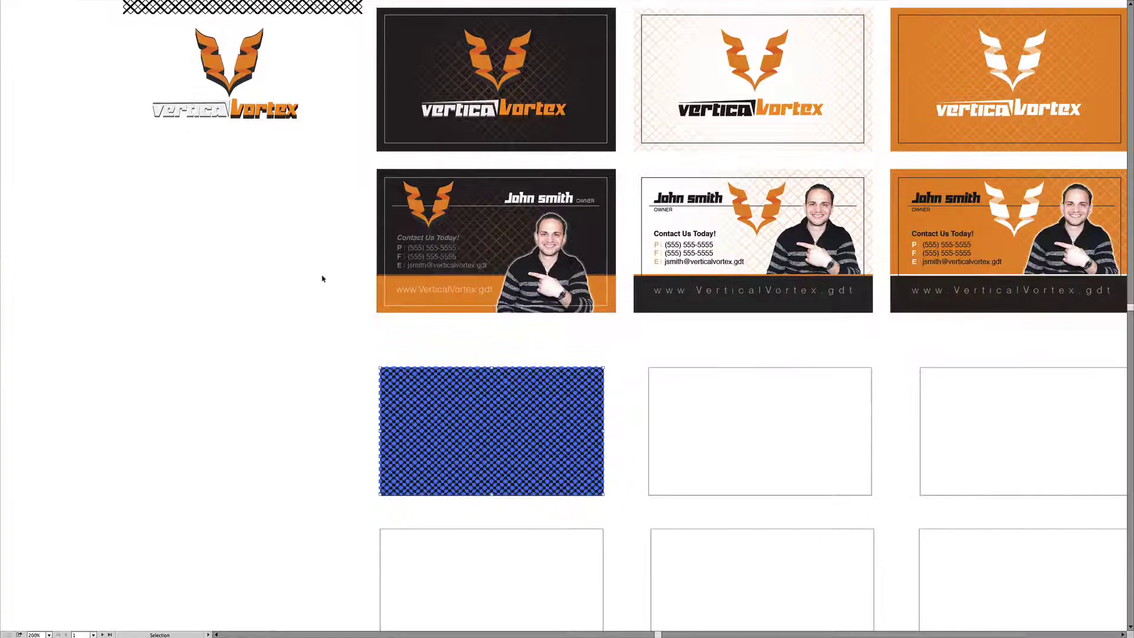
key("f")
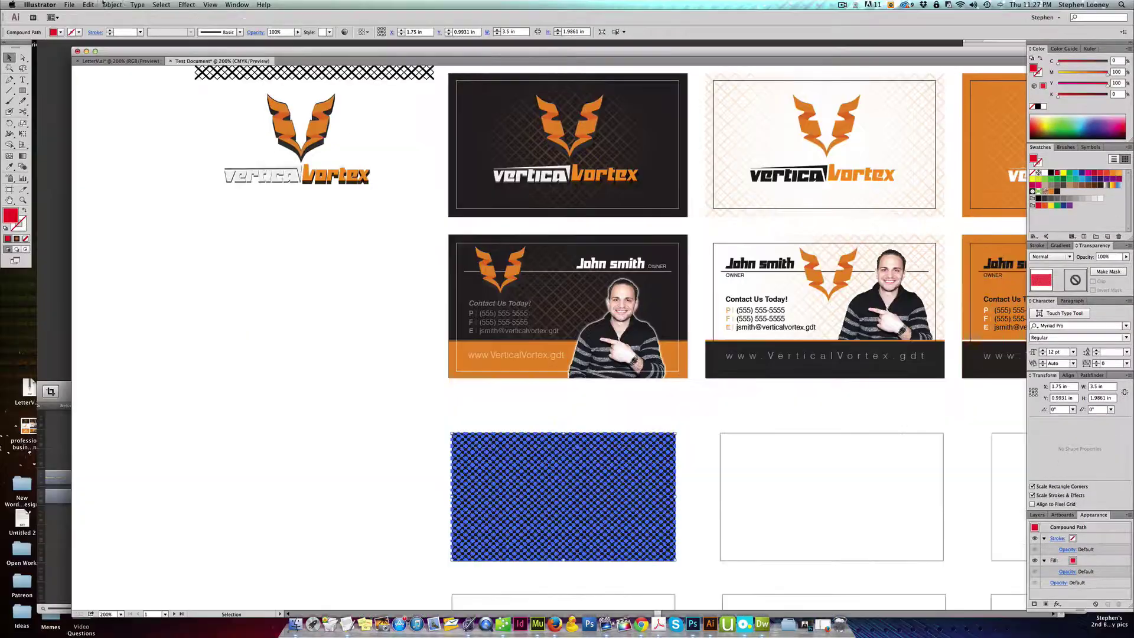
Lock the black background rectangle with Cmd+2 and marquee-select the crosshatch over it
left_click(301, 322)
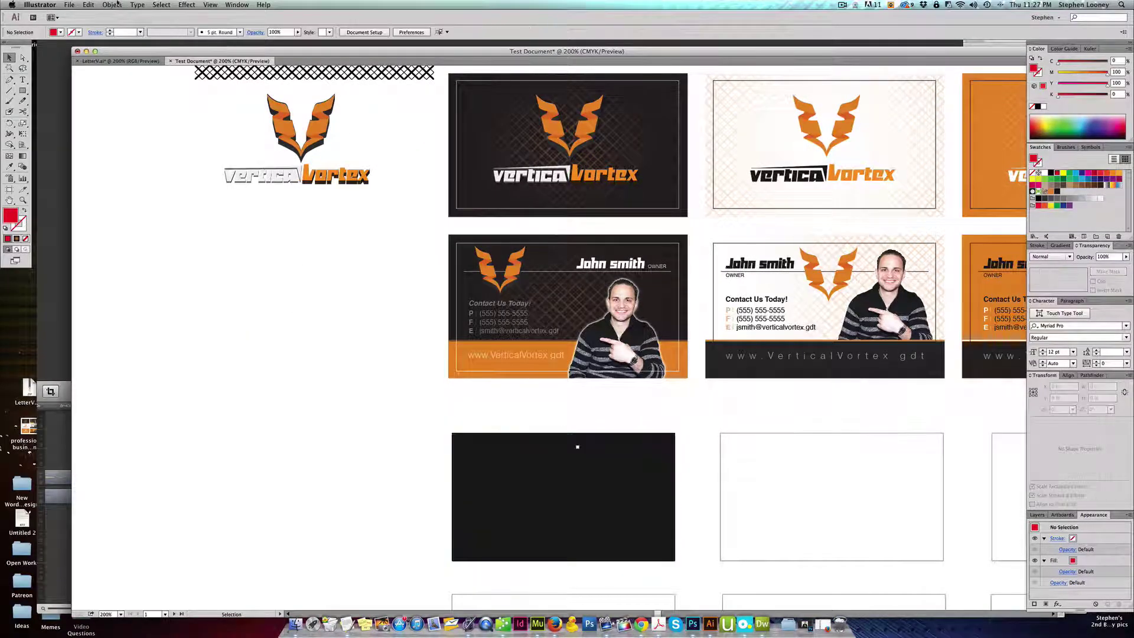
left_click(116, 5)
left_click(291, 233)
left_click(550, 517)
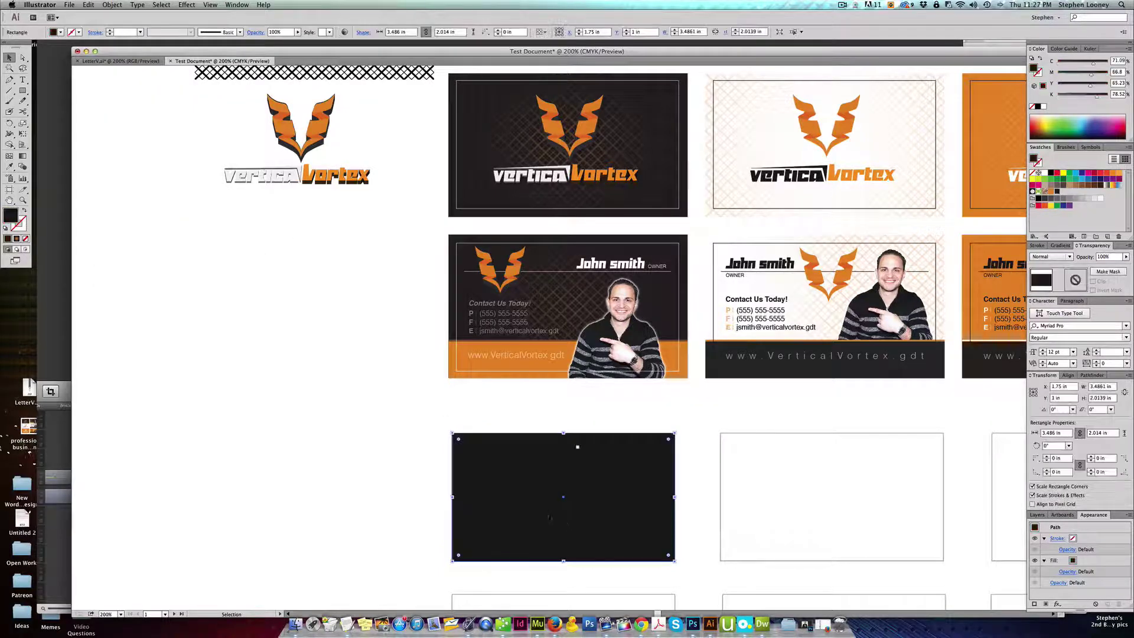
left_click(386, 478)
scroll(408, 471, "right", 3)
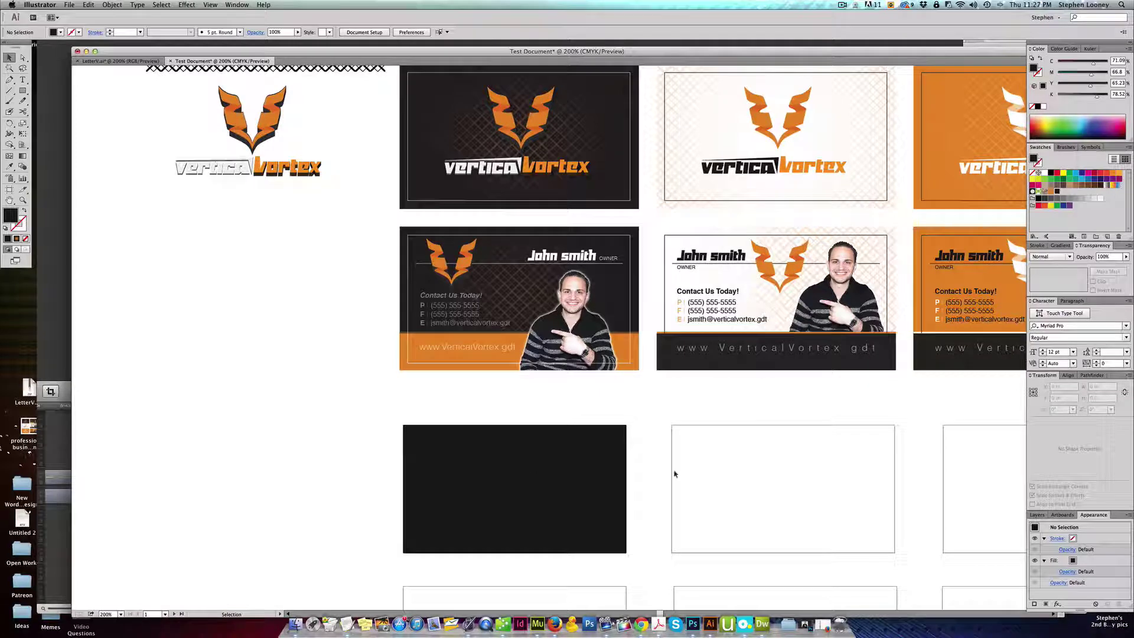
left_click(573, 467)
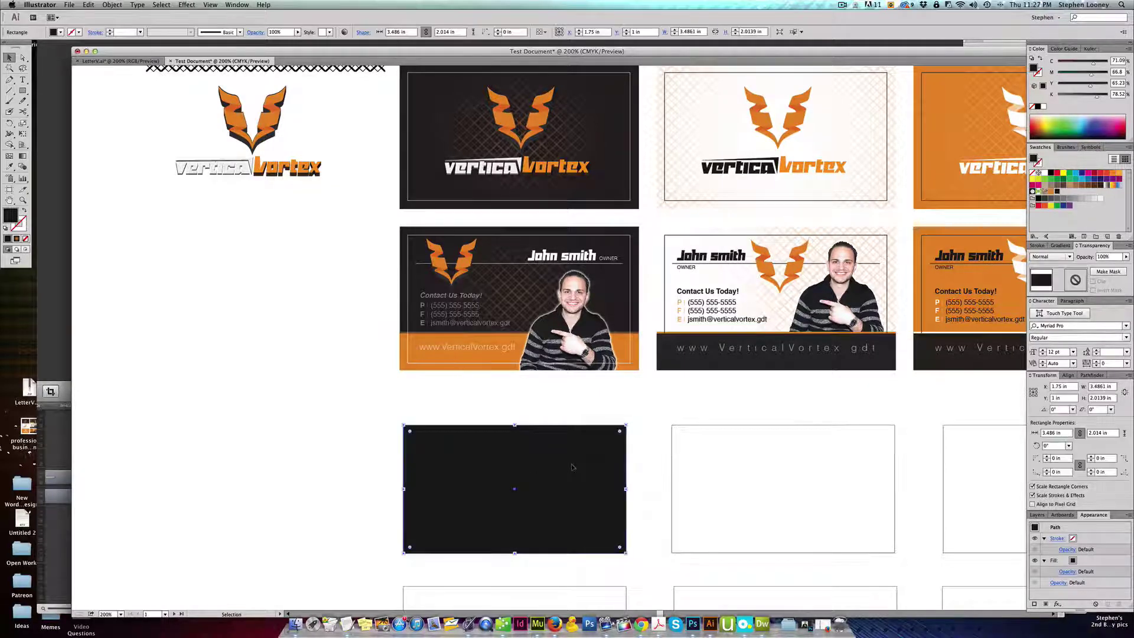
key("super+2")
left_click_drag(322, 439, 619, 505)
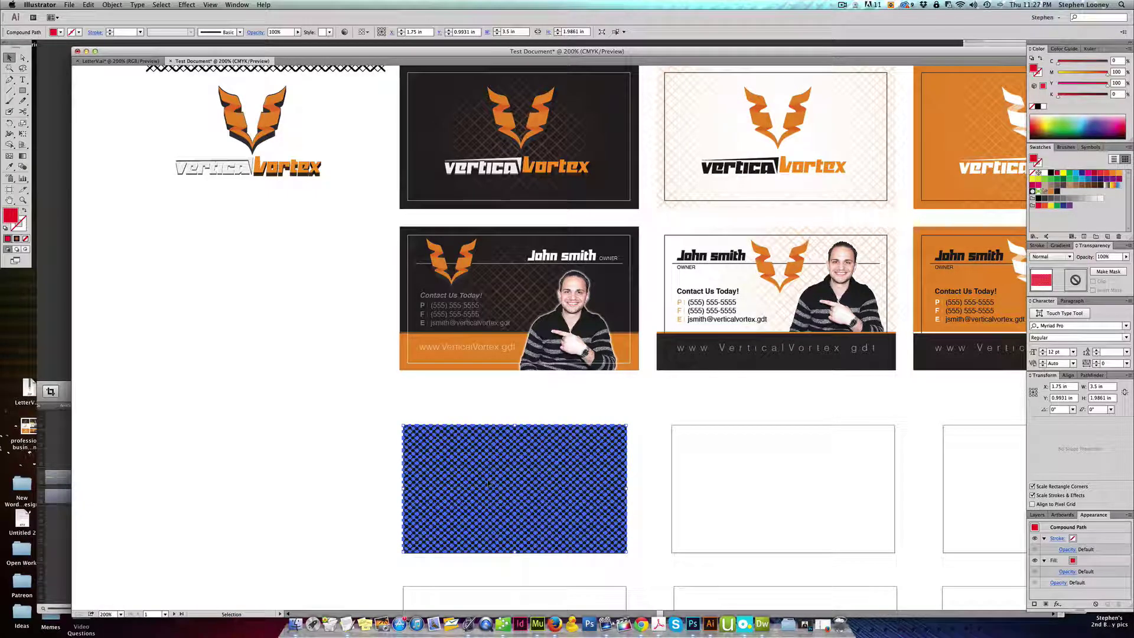
scroll(406, 290, "up", 2)
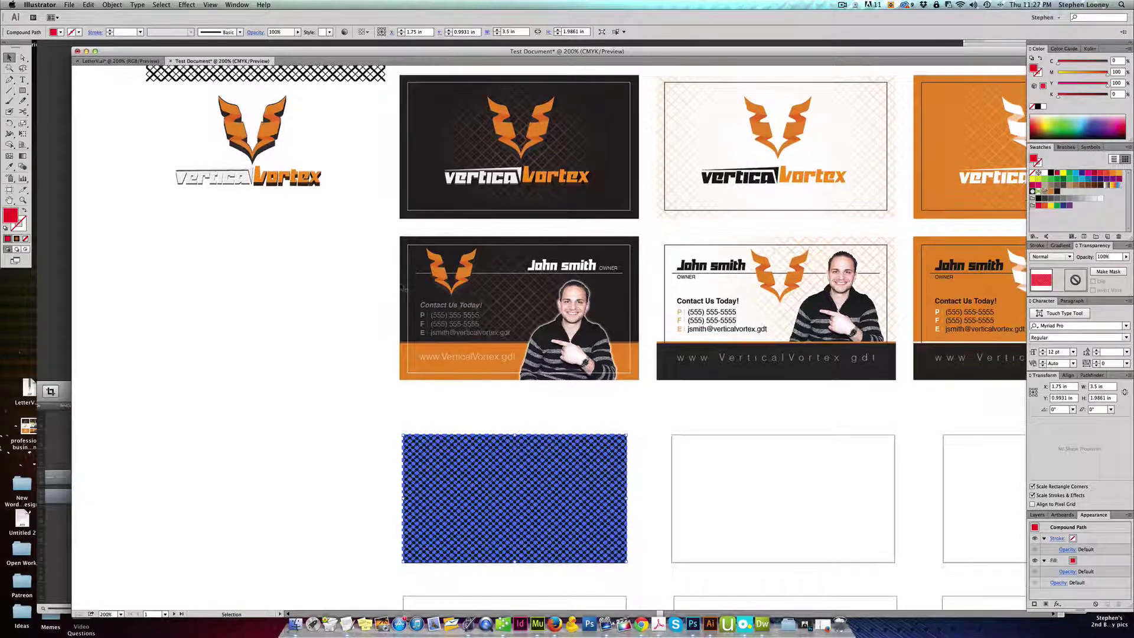
Bring the red crosshatch to the front and unlock the black background rectangle
left_click(113, 4)
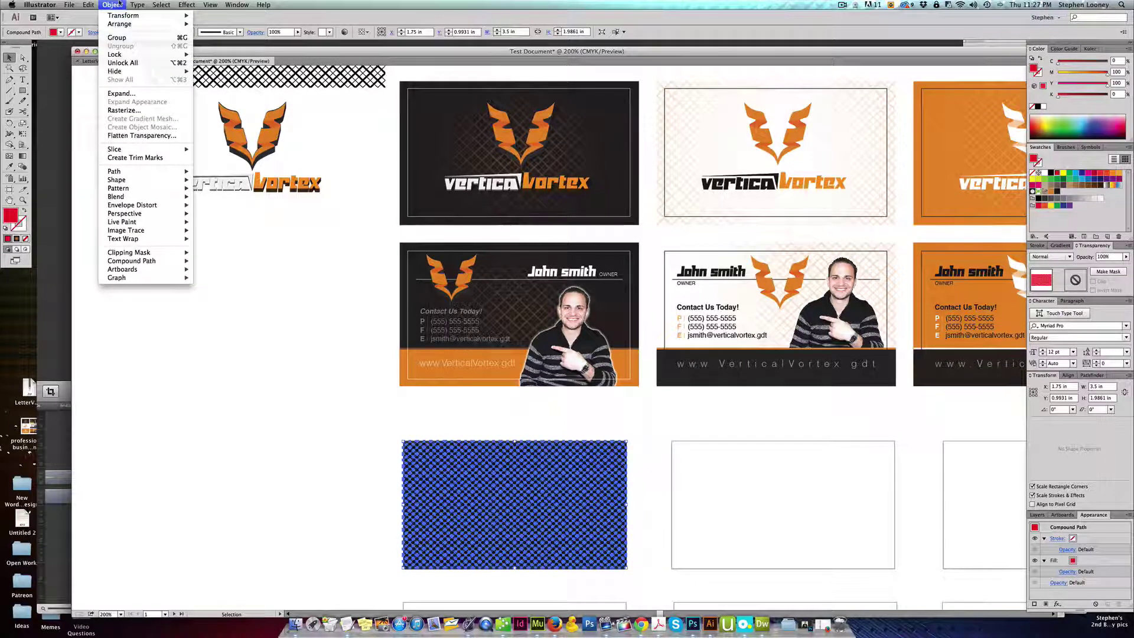
mouse_move(124, 24)
left_click(229, 24)
left_click(323, 371)
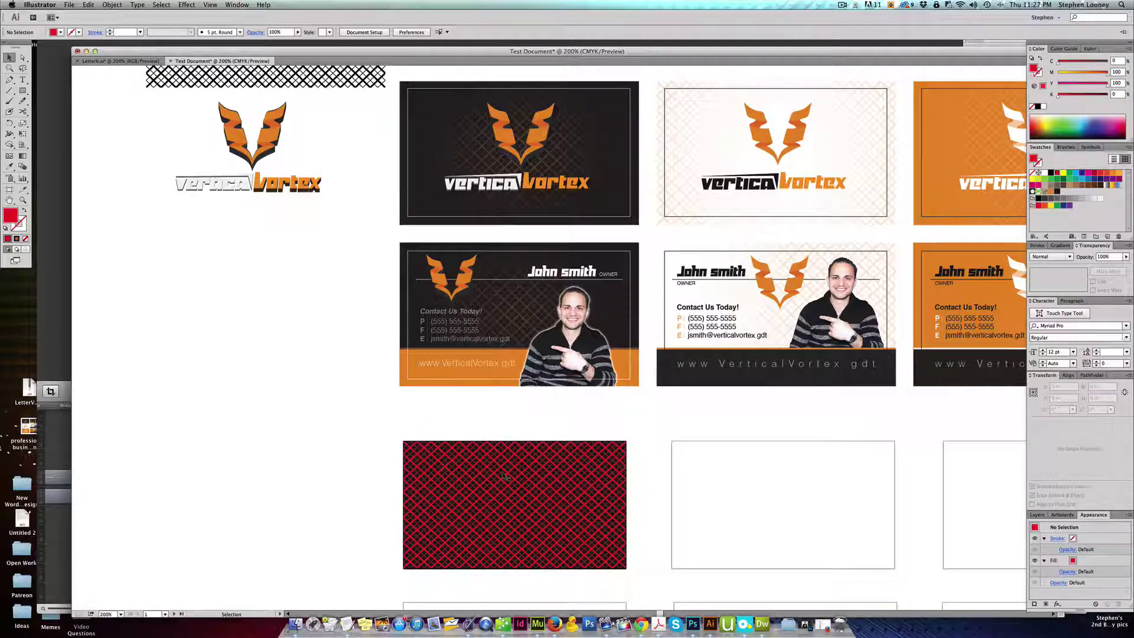
left_click(117, 6)
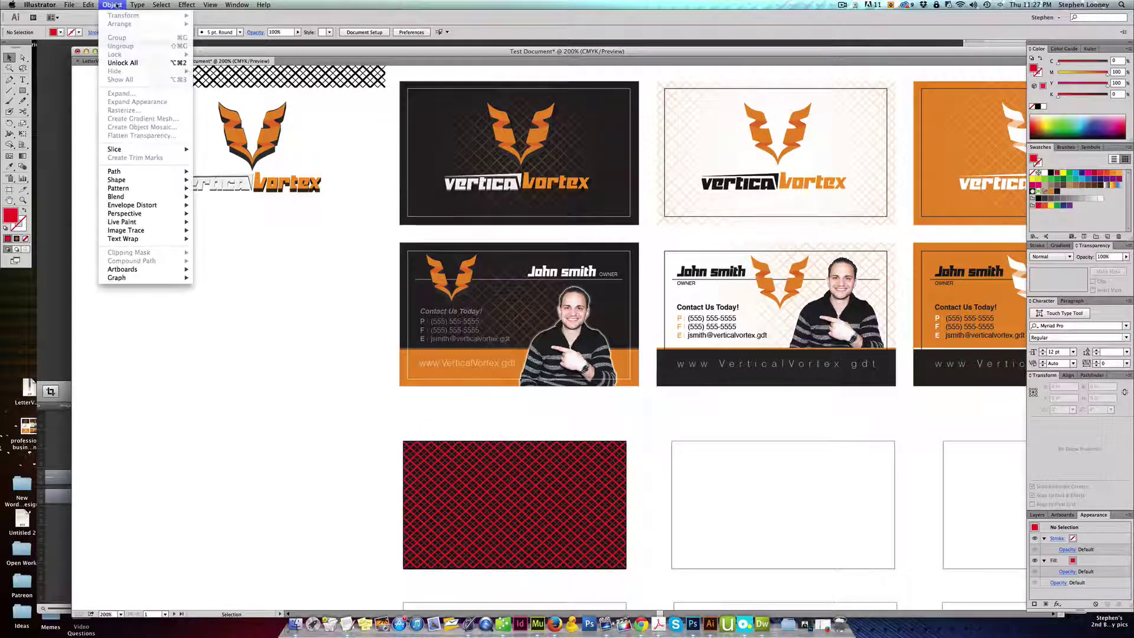
left_click(135, 63)
Zoom and pan to centre the patterned card, then select the red crosshatch
scroll(329, 398, "down", 3)
scroll(329, 398, "right", 2)
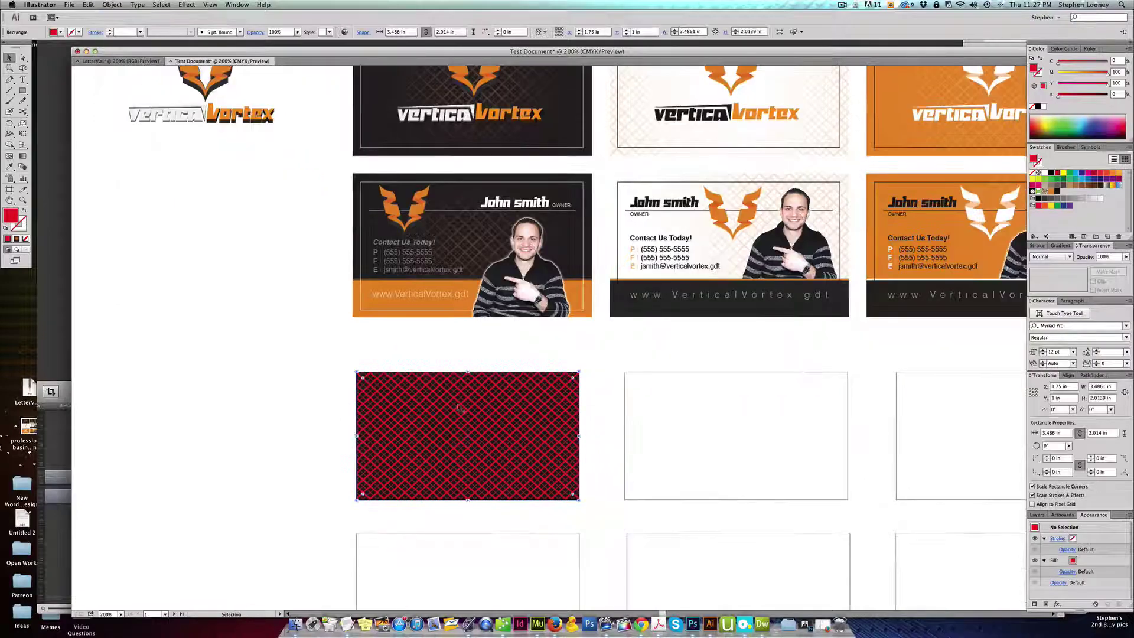
key("z")
left_click_drag(304, 348, 861, 577)
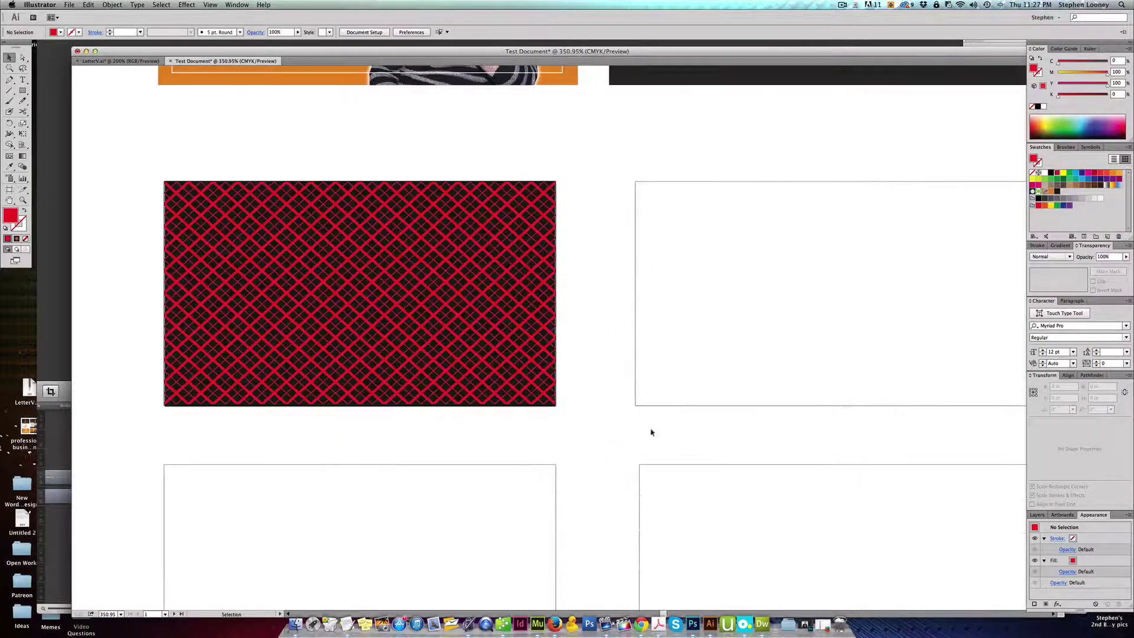
left_click(671, 376, "alt")
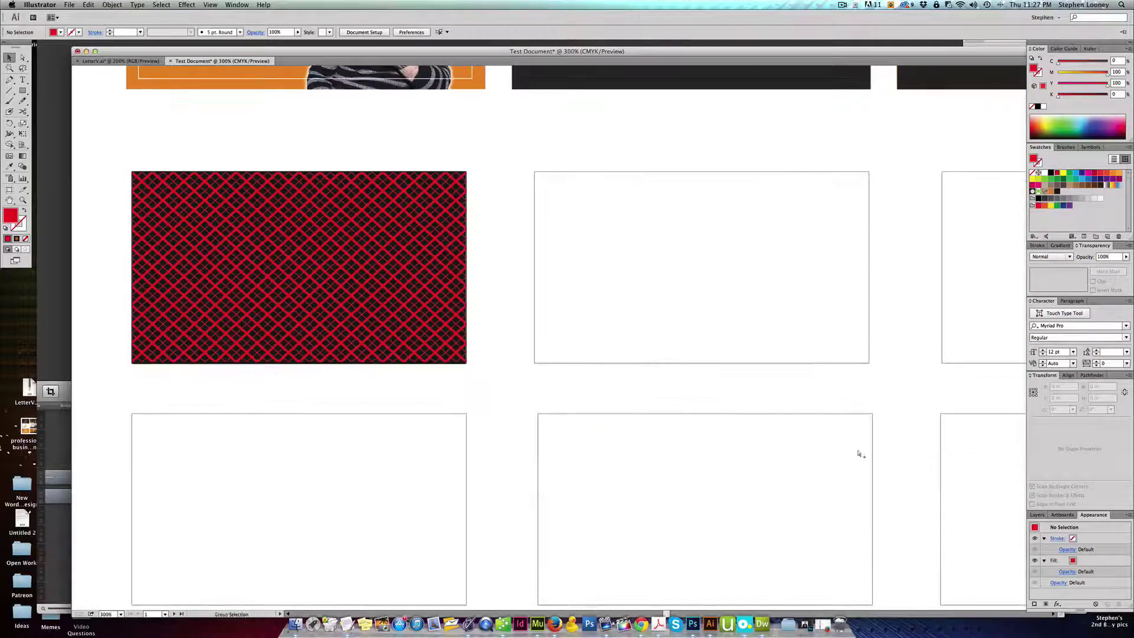
key("space")
left_click_drag(344, 228, 504, 314)
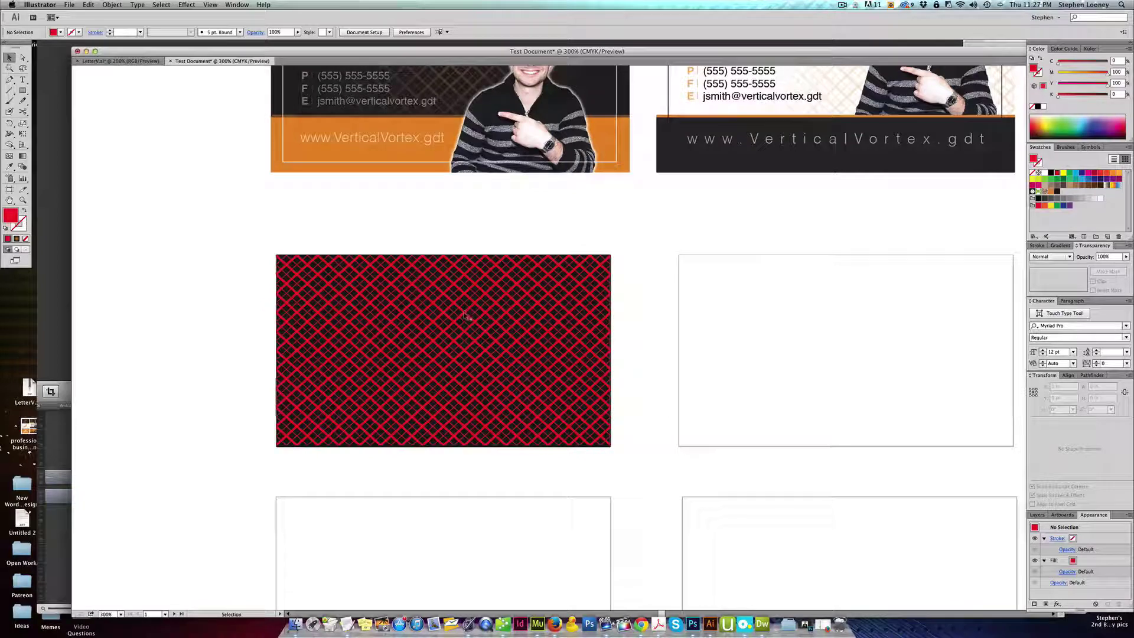
left_click(465, 316)
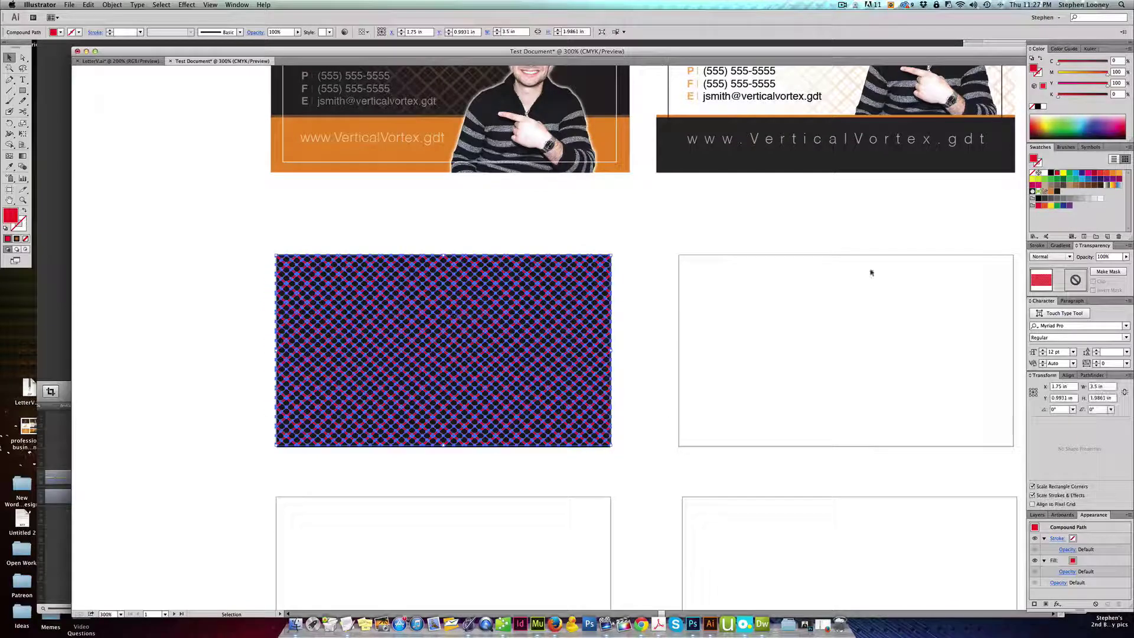
Fill the crosshatch with the White, Black gradient, an orange left stop, and Radial type
left_click(1061, 245)
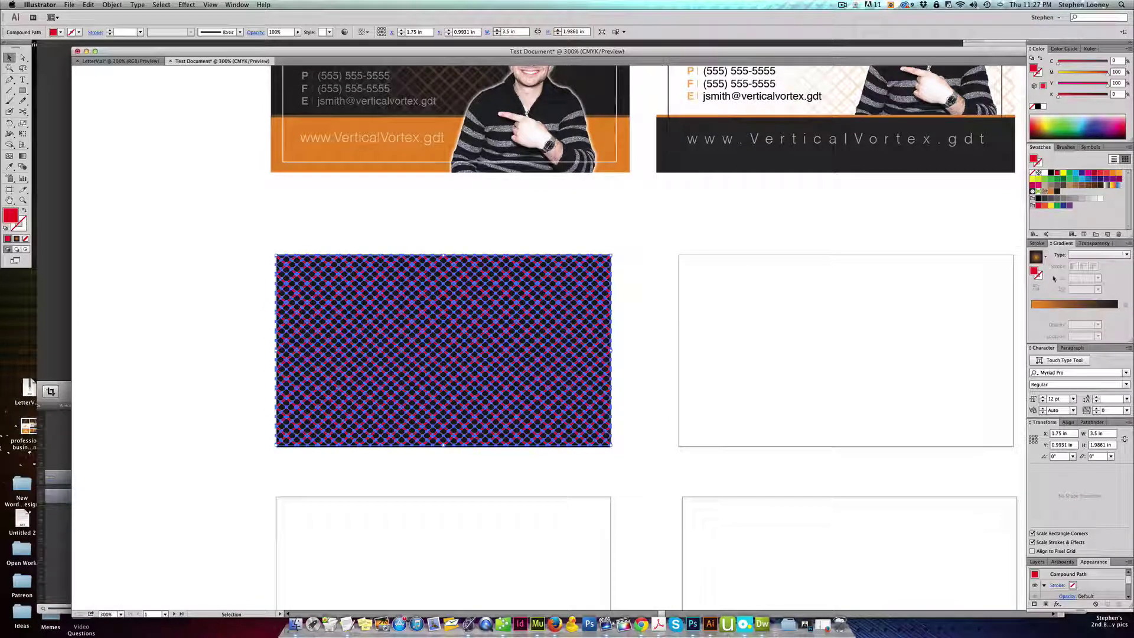
left_click(1045, 258)
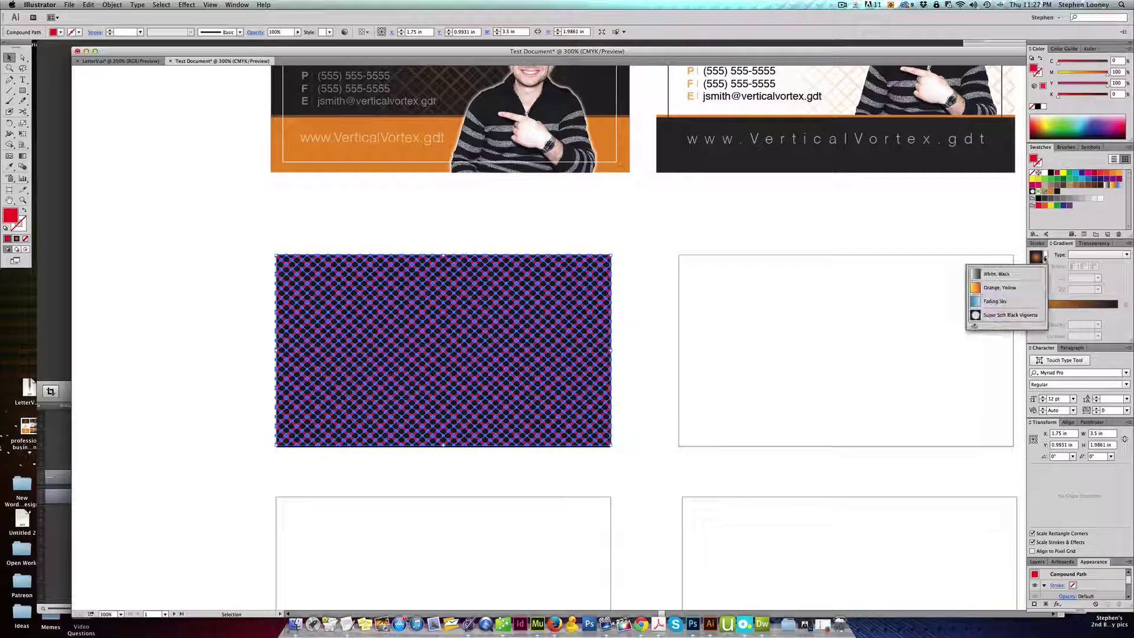
left_click(991, 277)
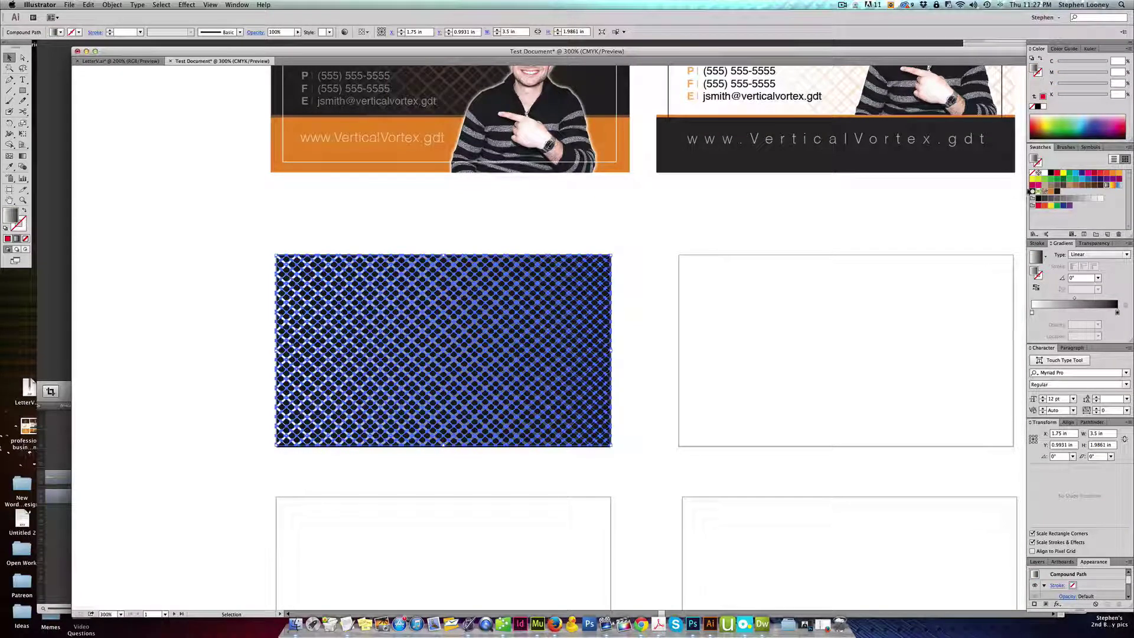
left_click_drag(1049, 194, 1033, 313)
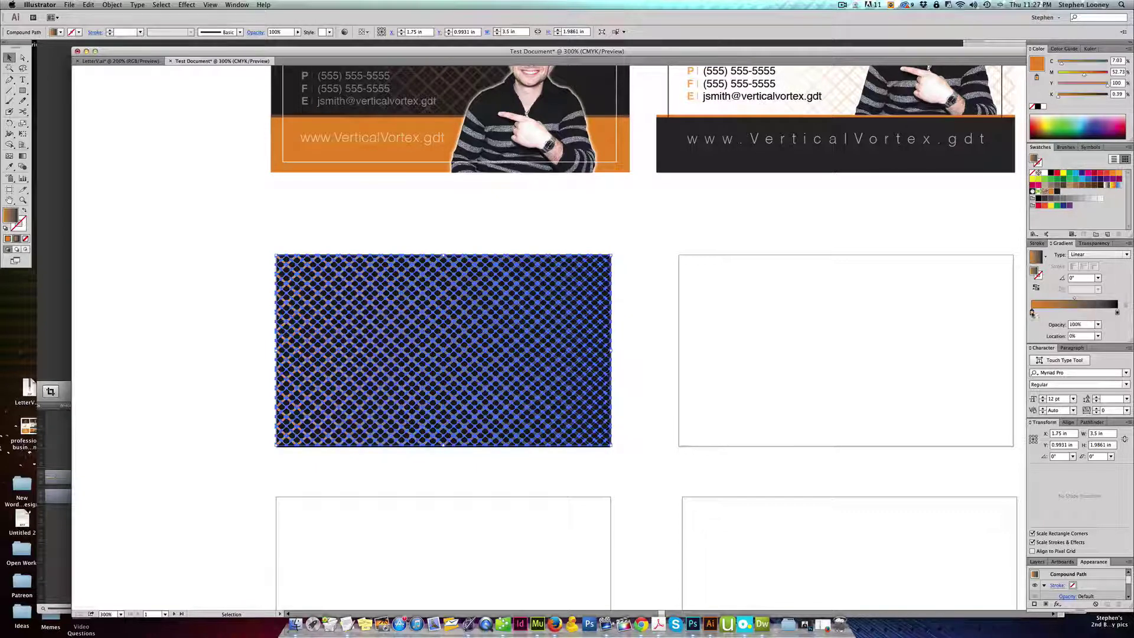
left_click(1118, 313)
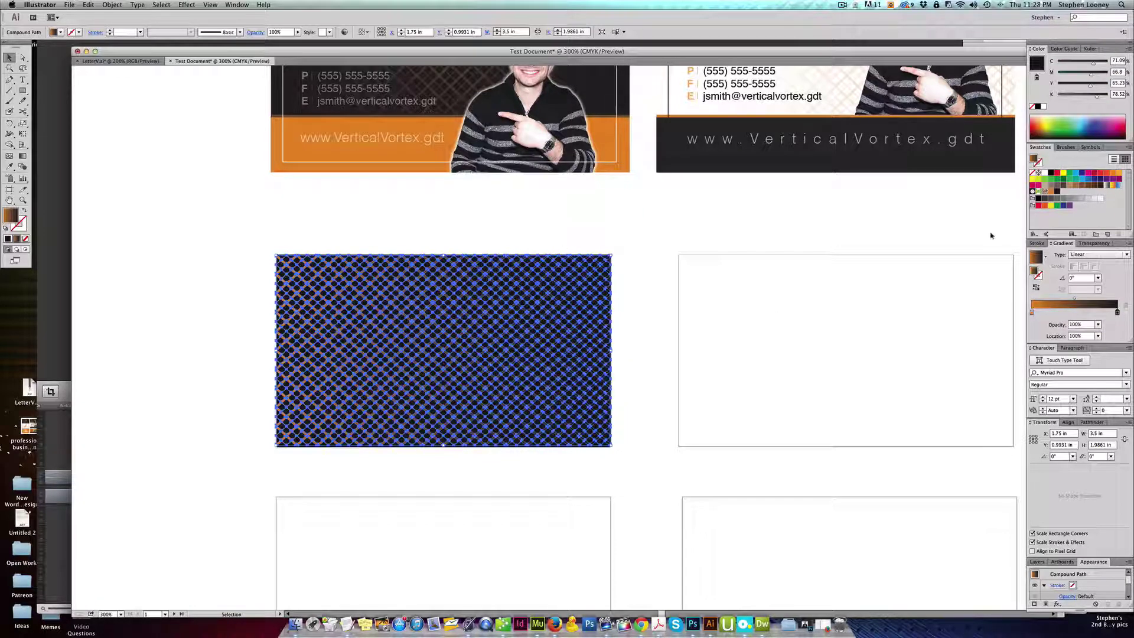
left_click(1088, 255)
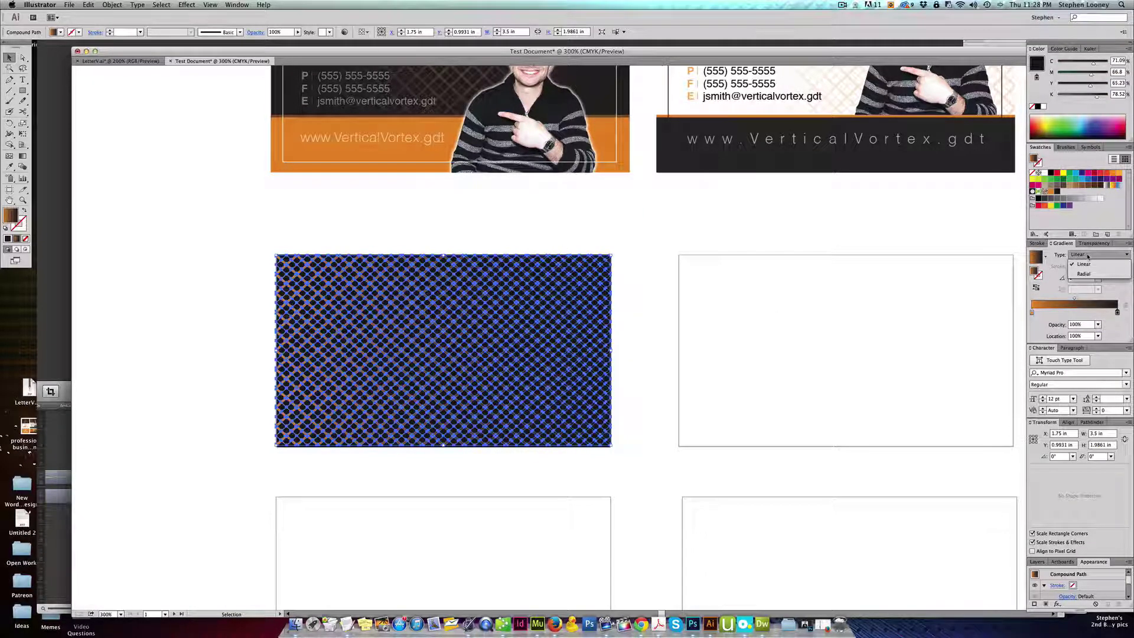
left_click(1084, 273)
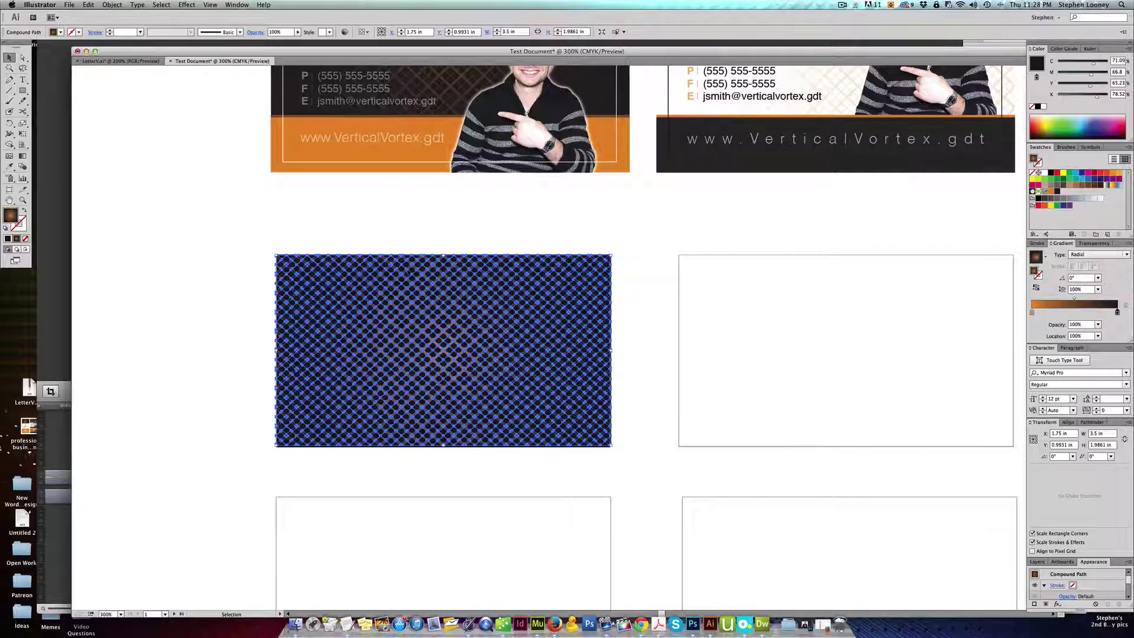
left_click(366, 228)
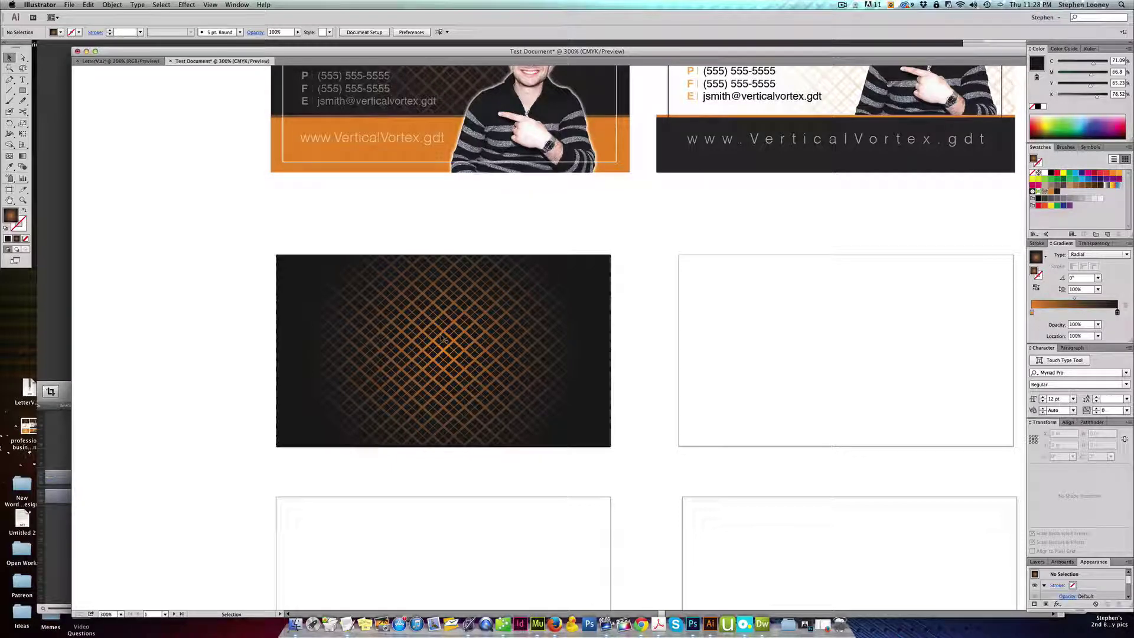
Pull the dark gradient stop in to 27.9% and hide selection edges to preview
left_click(444, 339)
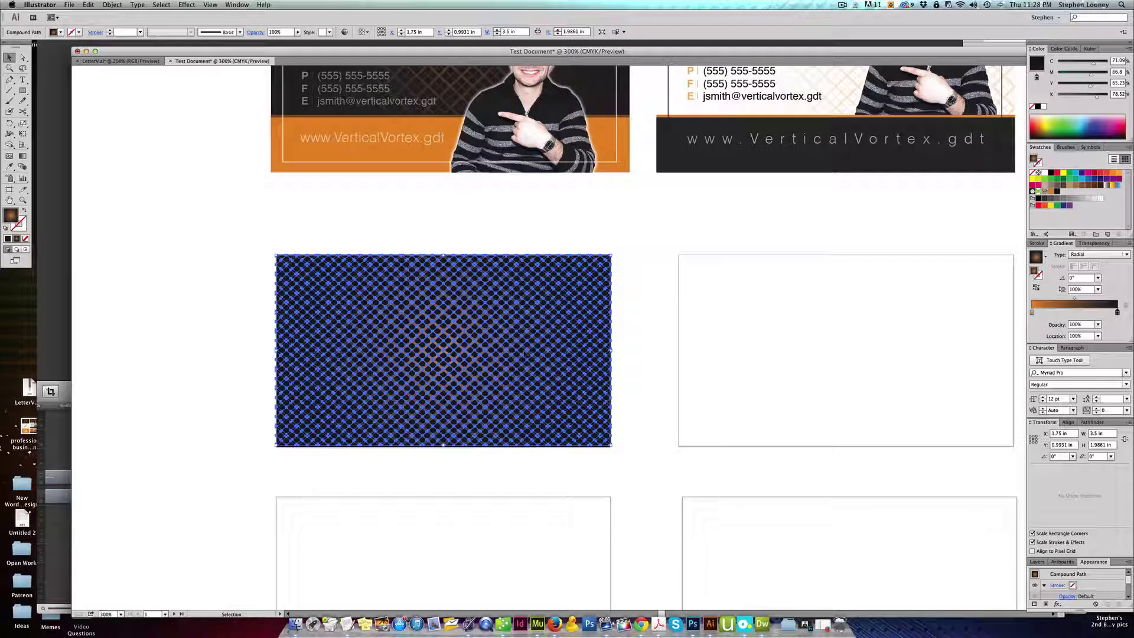
mouse_move(1117, 312)
left_mouse_down()
mouse_move(1056, 314)
mouse_move(1116, 312)
left_mouse_up()
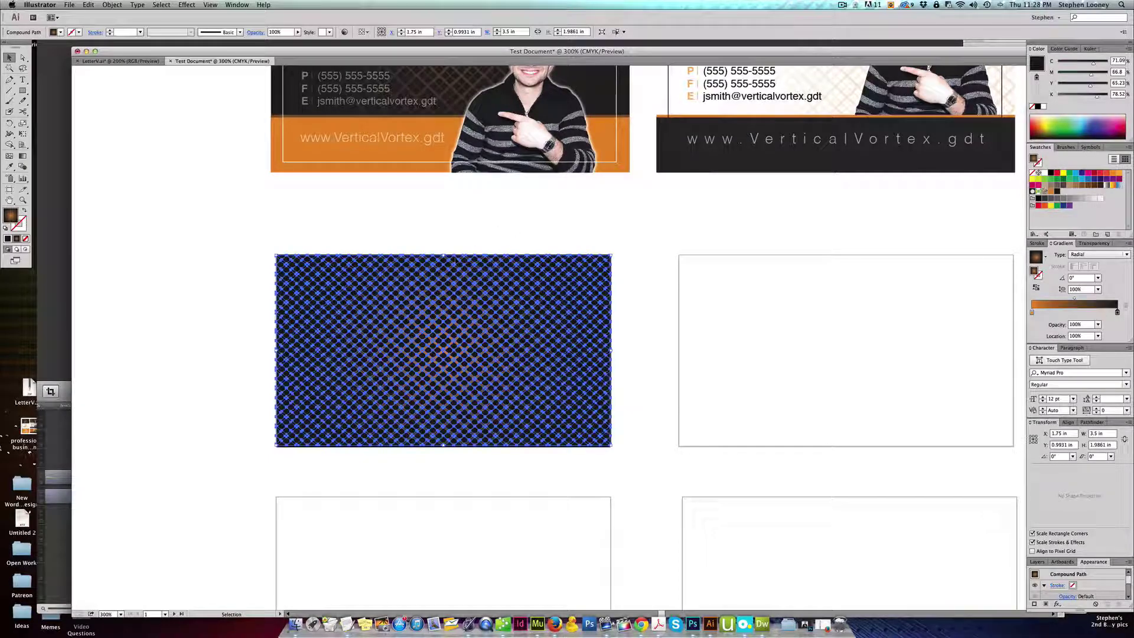
left_click(211, 4)
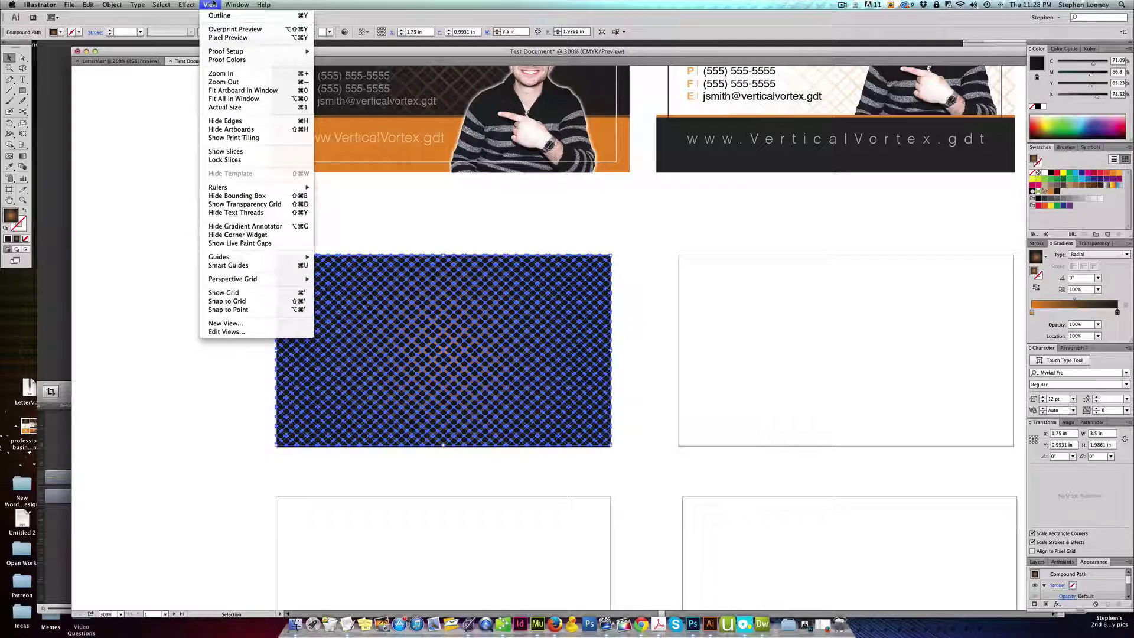
left_click(235, 121)
left_click(500, 233)
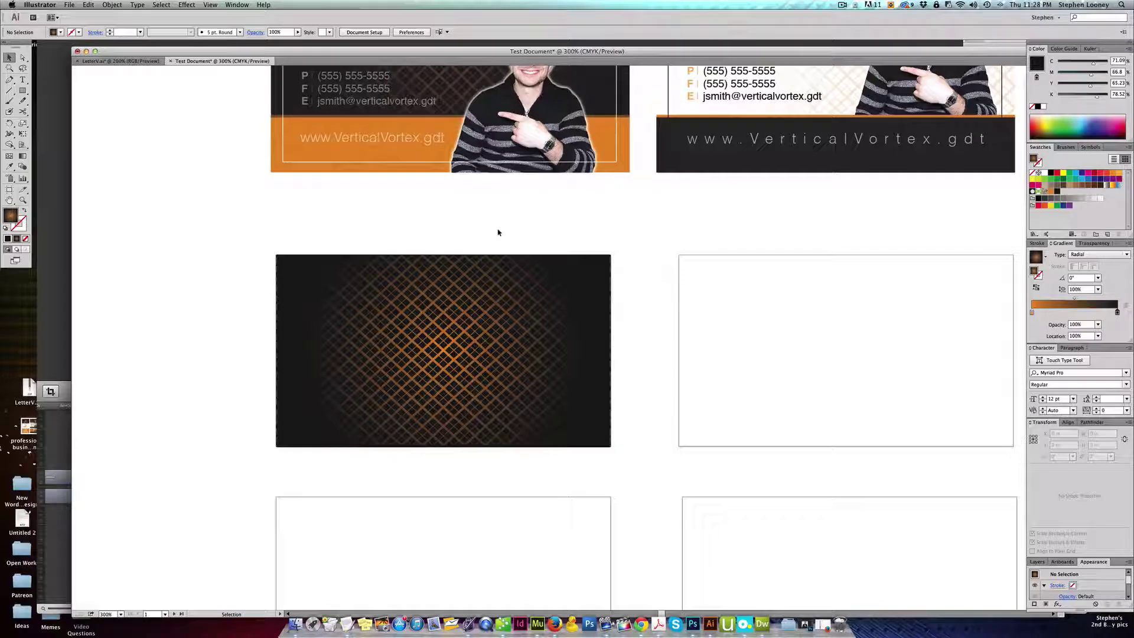
scroll(468, 297, "right", 1)
Adjust the width of the radial gradient's orange glow on the crosshatch
left_click(448, 324)
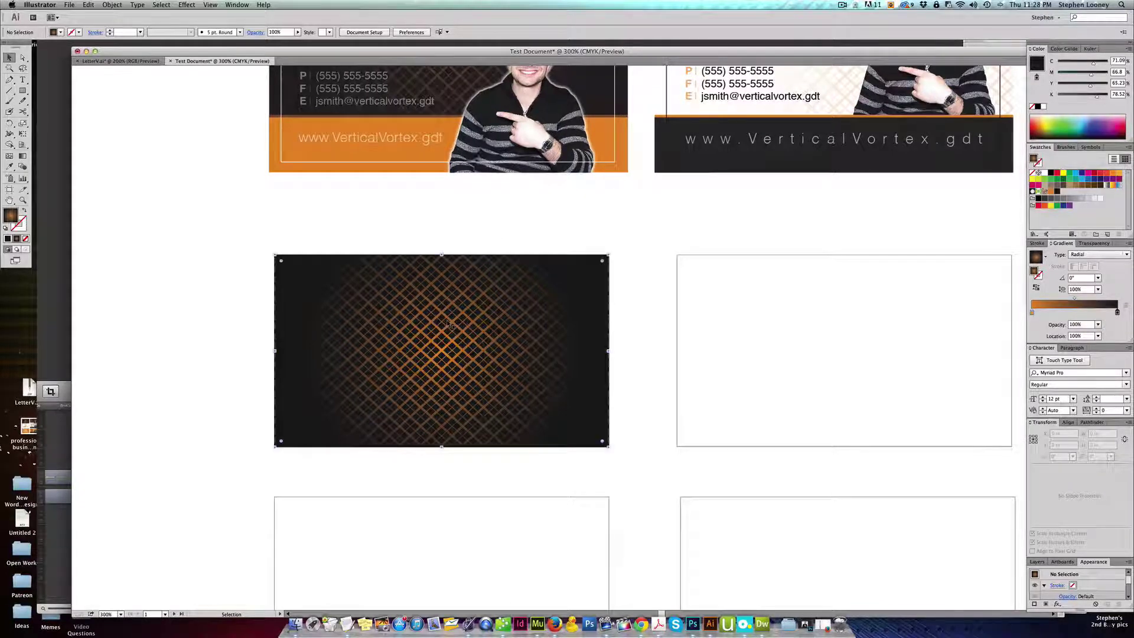
left_click_drag(451, 324, 472, 323)
key("super+z")
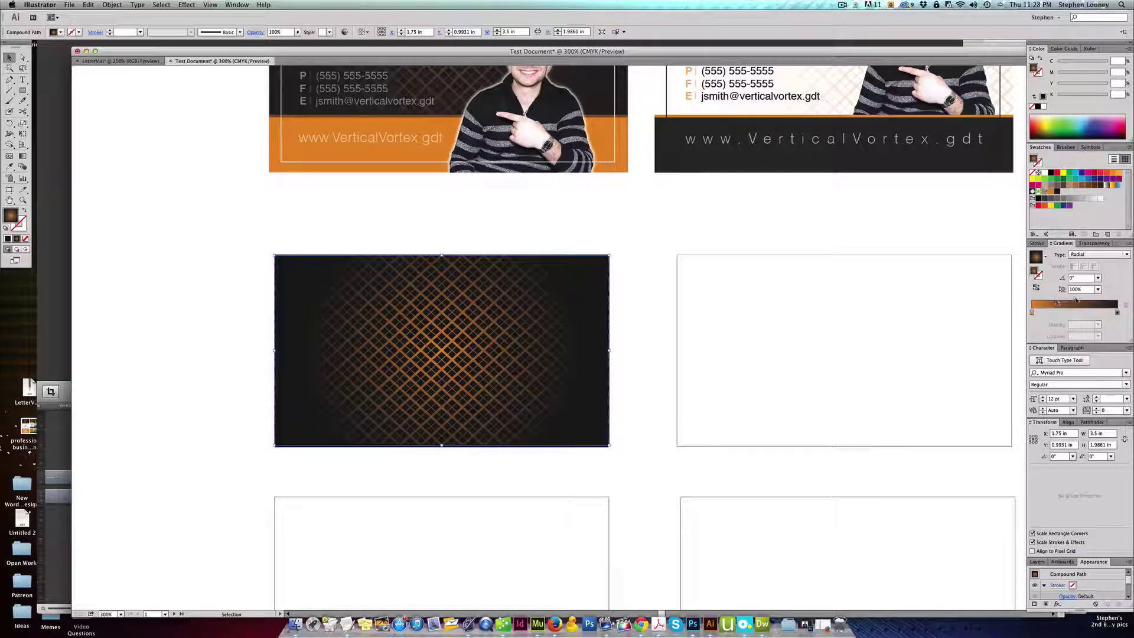
mouse_move(1057, 301)
left_mouse_down()
mouse_move(1099, 299)
mouse_move(1057, 300)
left_mouse_up()
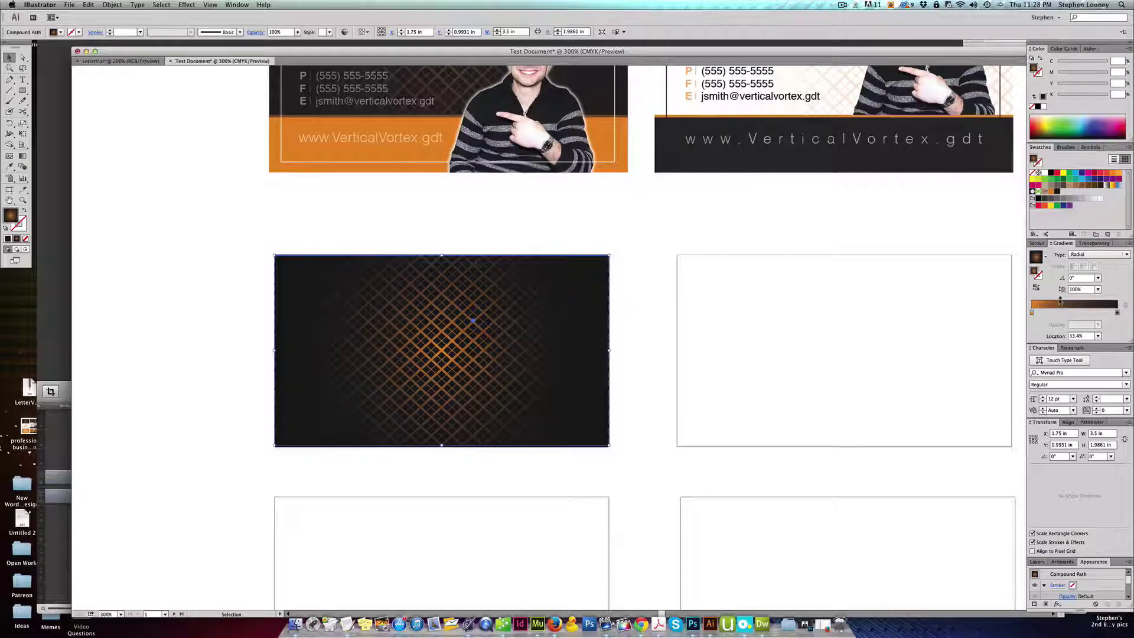
key("super+shift+a")
left_click_drag(456, 273, 486, 288)
left_click(486, 290)
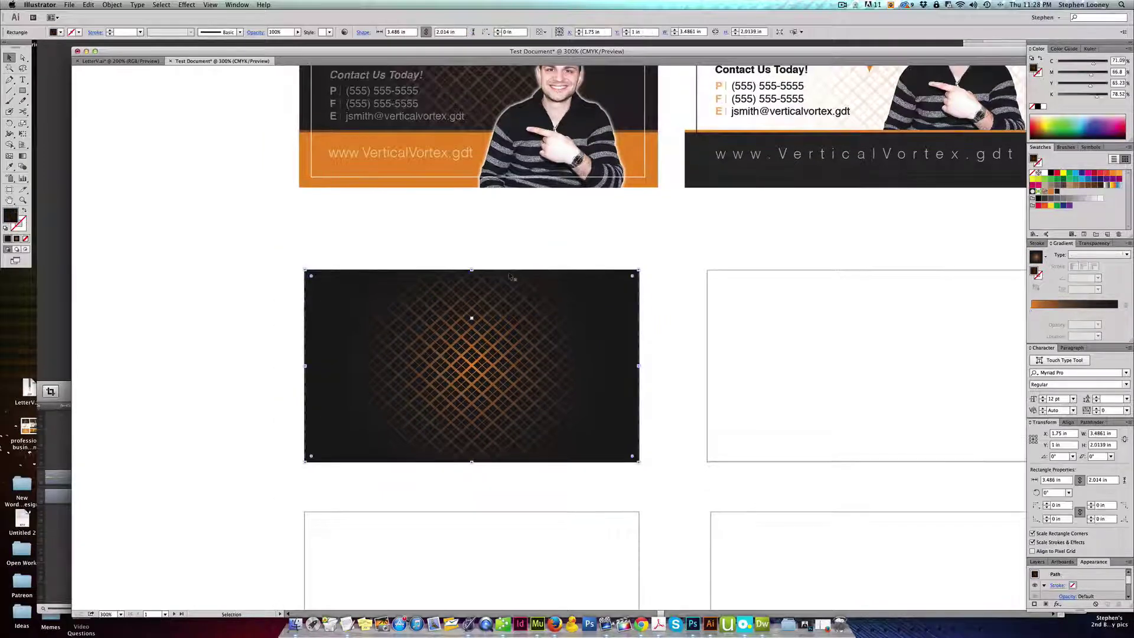
left_click_drag(557, 224, 580, 247)
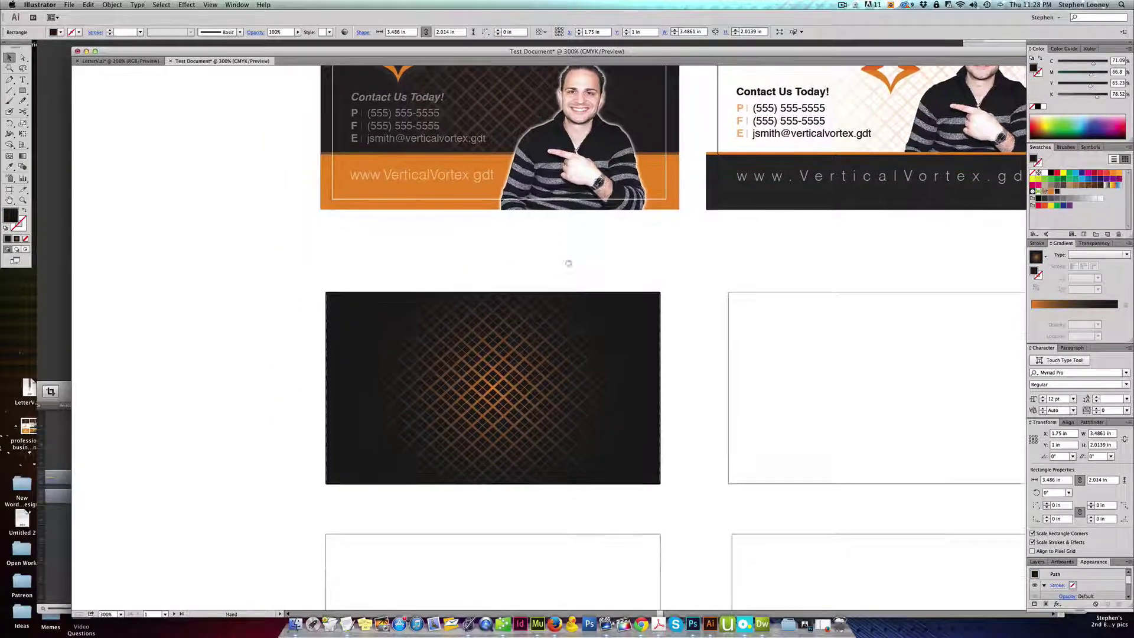
Lower the crosshatch grid's opacity to about 78% in the Transparency panel
left_click(522, 358)
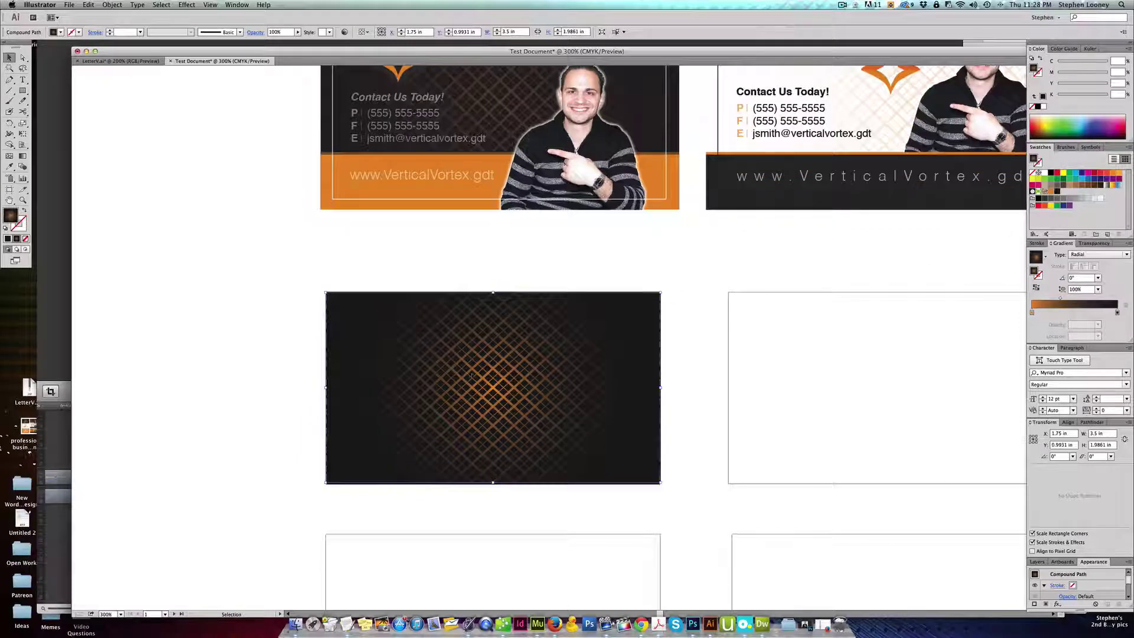
left_click_drag(472, 375, 495, 375)
key("super+z")
left_click(1107, 244)
left_click(1126, 255)
left_click_drag(1122, 263, 1115, 264)
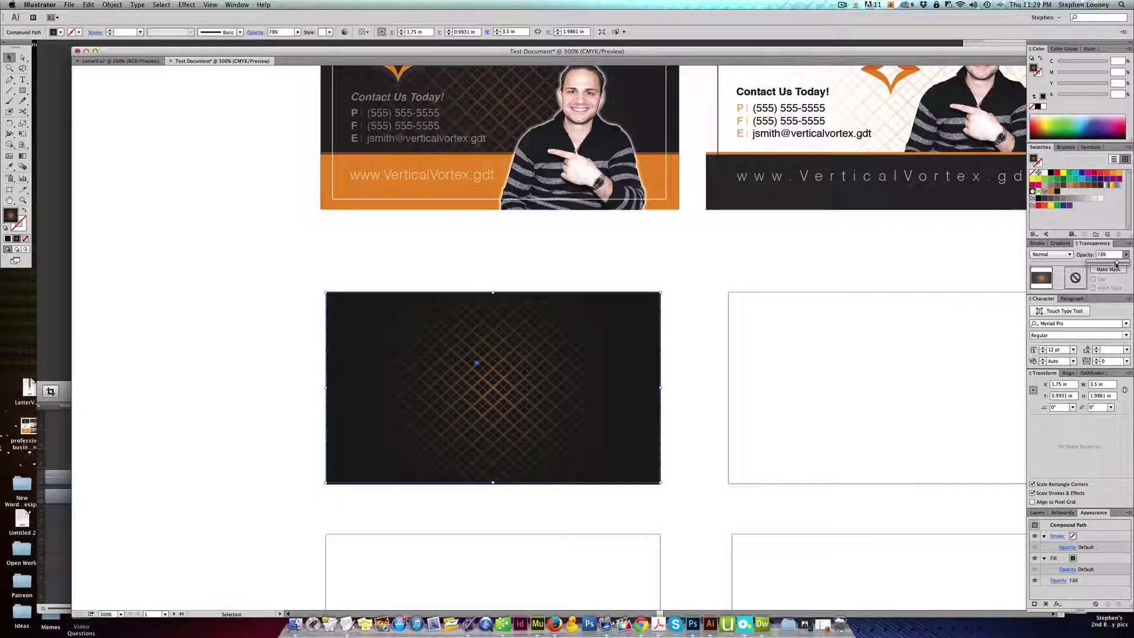
Drag the crosshatch gradient's midpoint right to brighten the grid
left_click(520, 264)
left_click(476, 363)
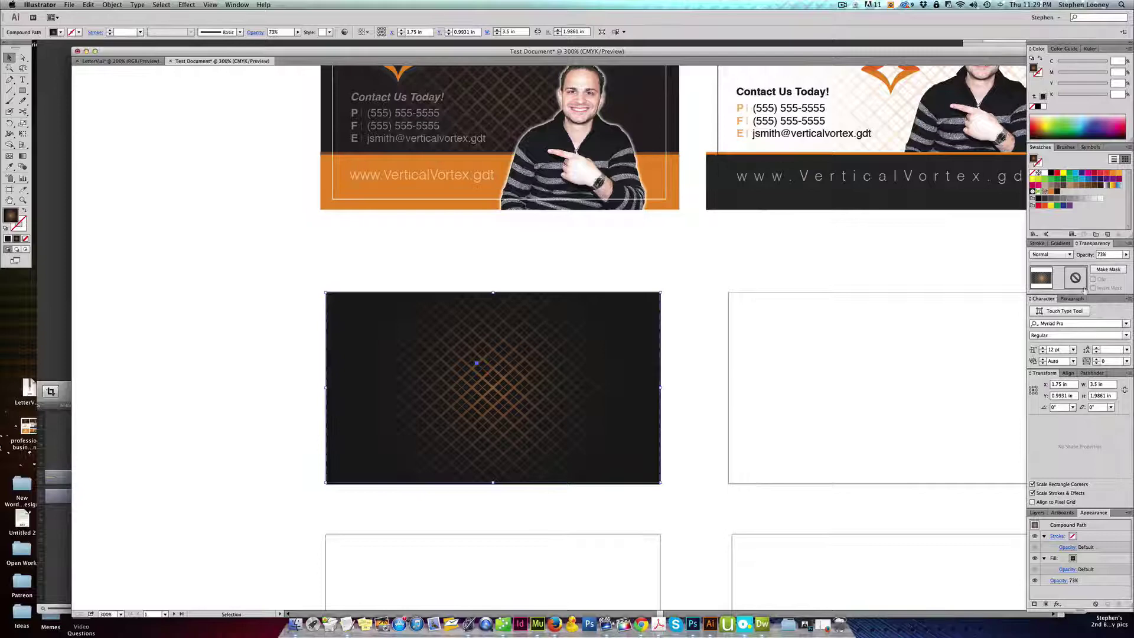
left_click(1060, 243)
mouse_move(1062, 300)
left_mouse_down()
mouse_move(1086, 300)
mouse_move(1069, 300)
left_mouse_up()
left_click(606, 276)
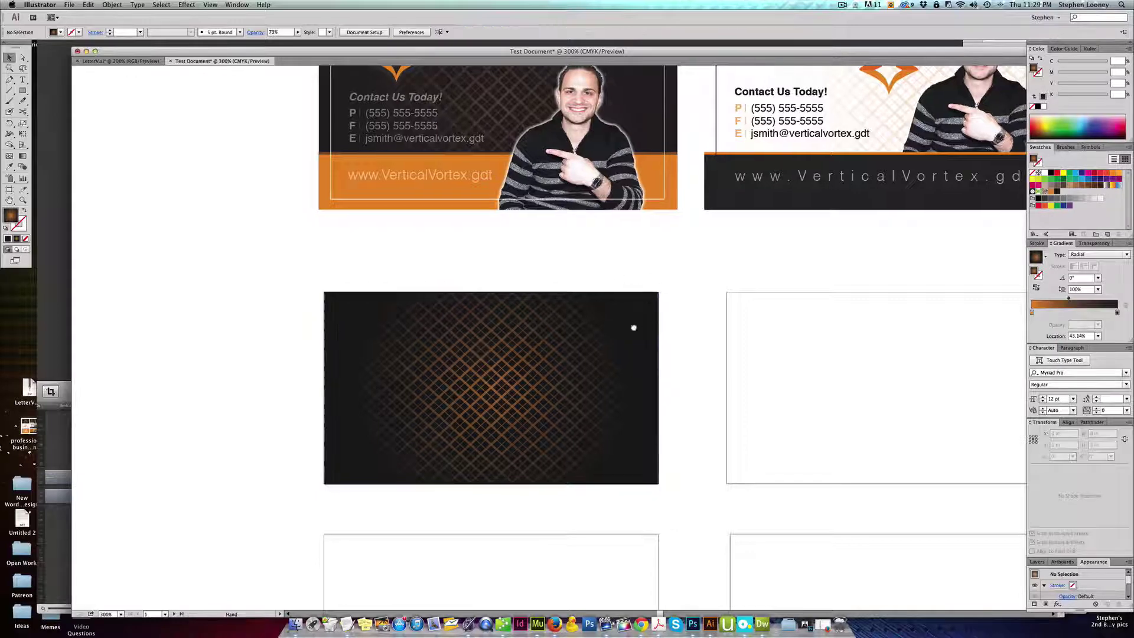
left_click_drag(617, 324, 588, 316)
Dim the crosshatch grid further to 52% opacity
left_click(531, 359)
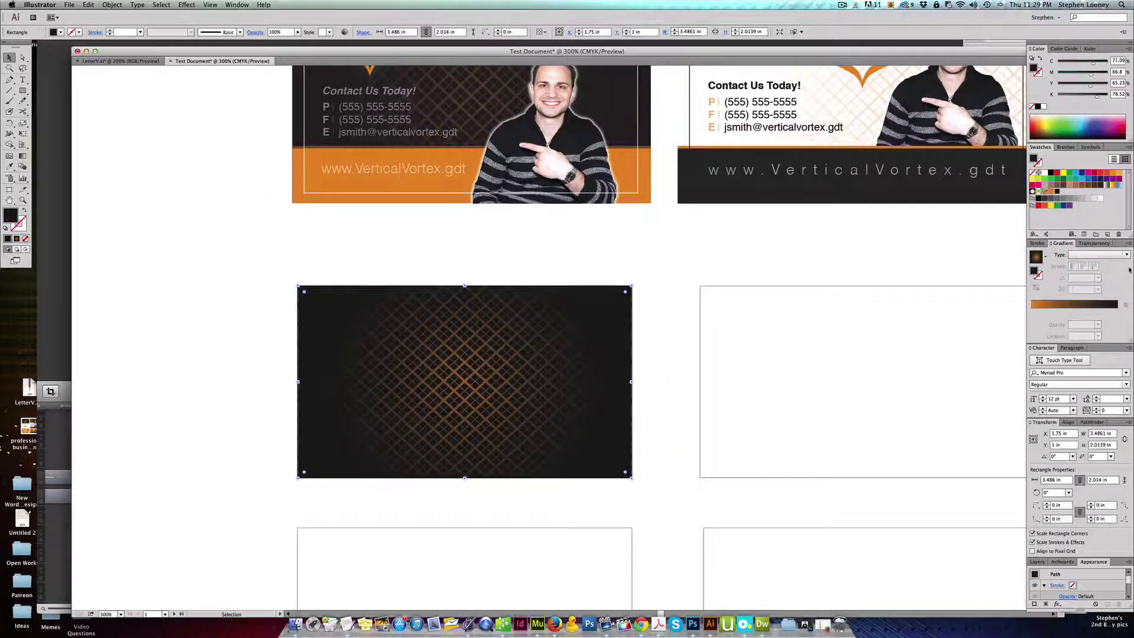
left_click(1095, 242)
left_click(1126, 255)
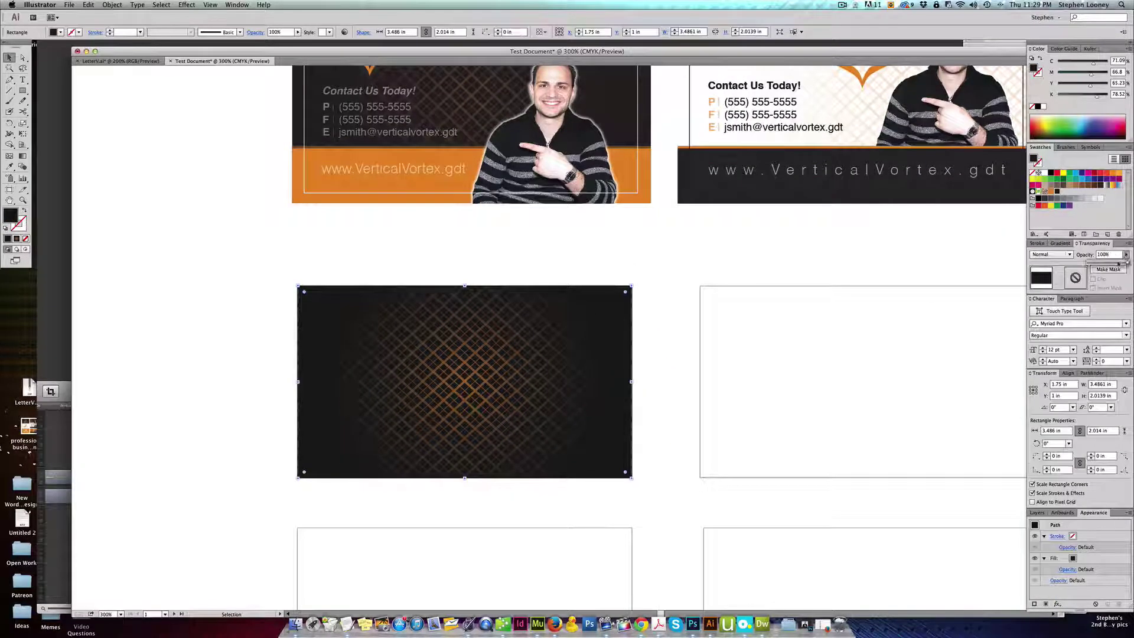
left_click(657, 294)
left_click(612, 308)
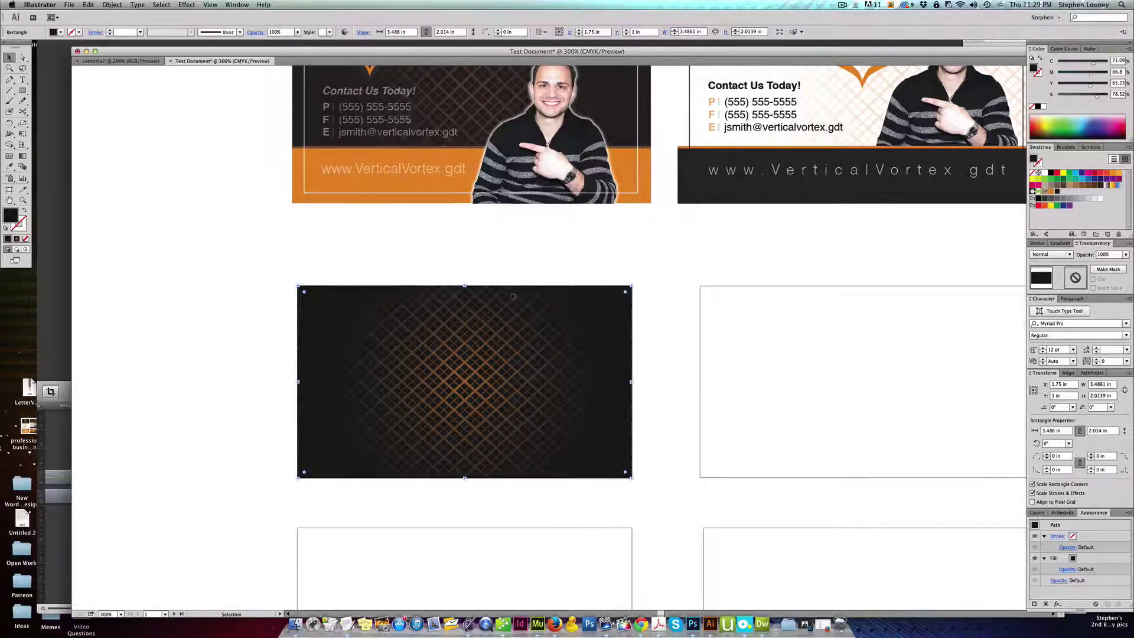
left_click_drag(515, 295, 587, 294)
key("super+z")
left_click(1126, 255)
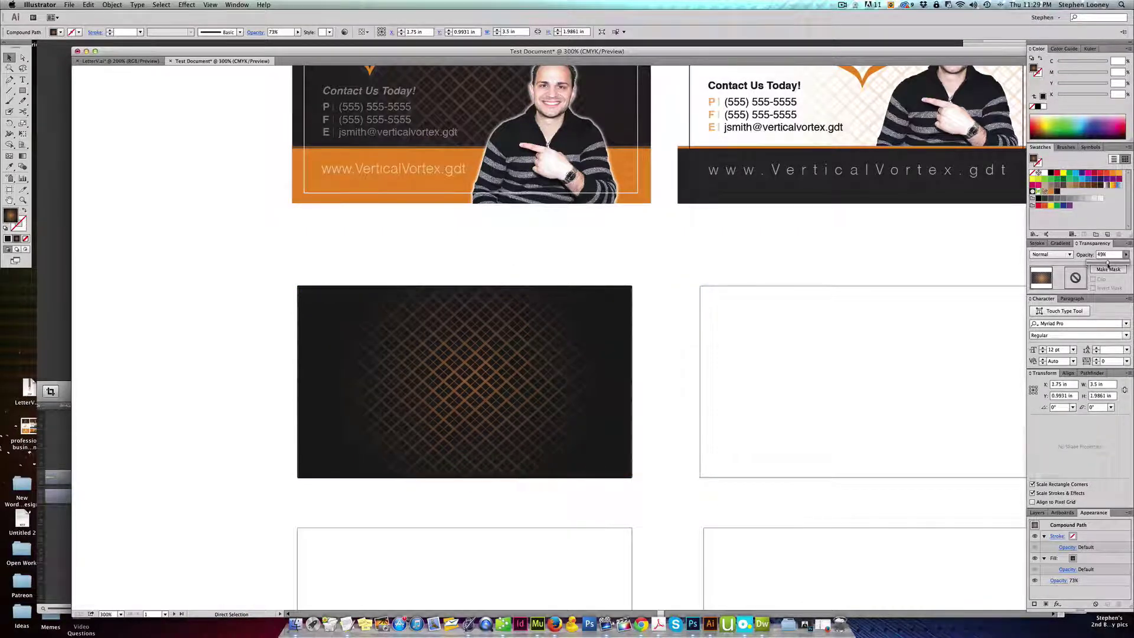
left_click_drag(1108, 264, 1106, 264)
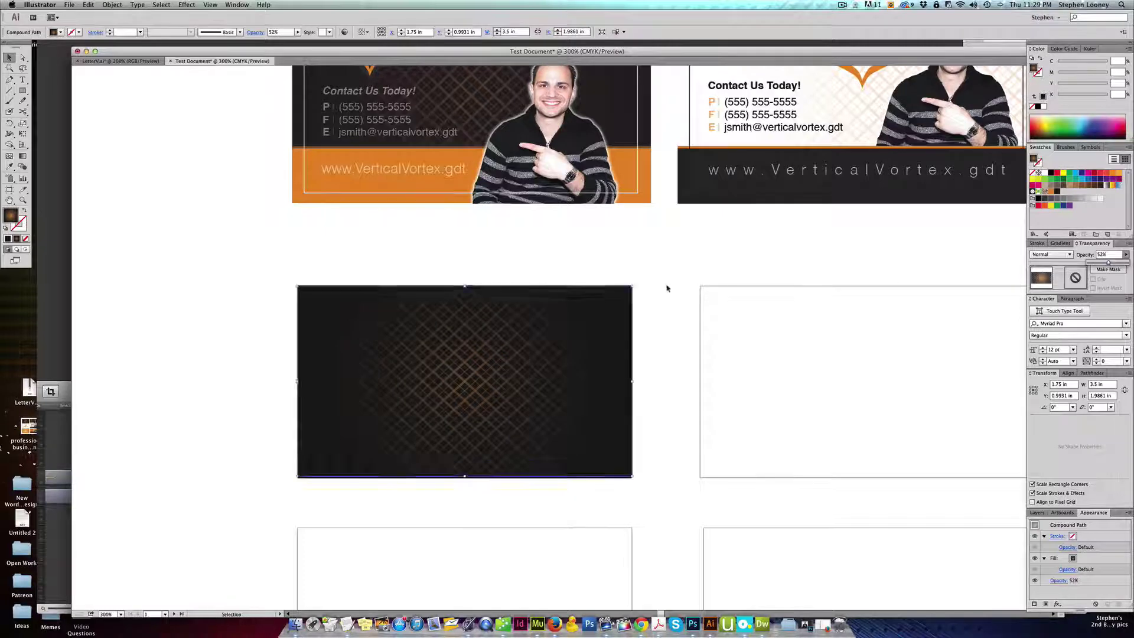
Zoom in on the dark crosshatch card
left_click(664, 287)
left_click_drag(663, 286, 617, 345)
left_click(642, 393, "alt+super")
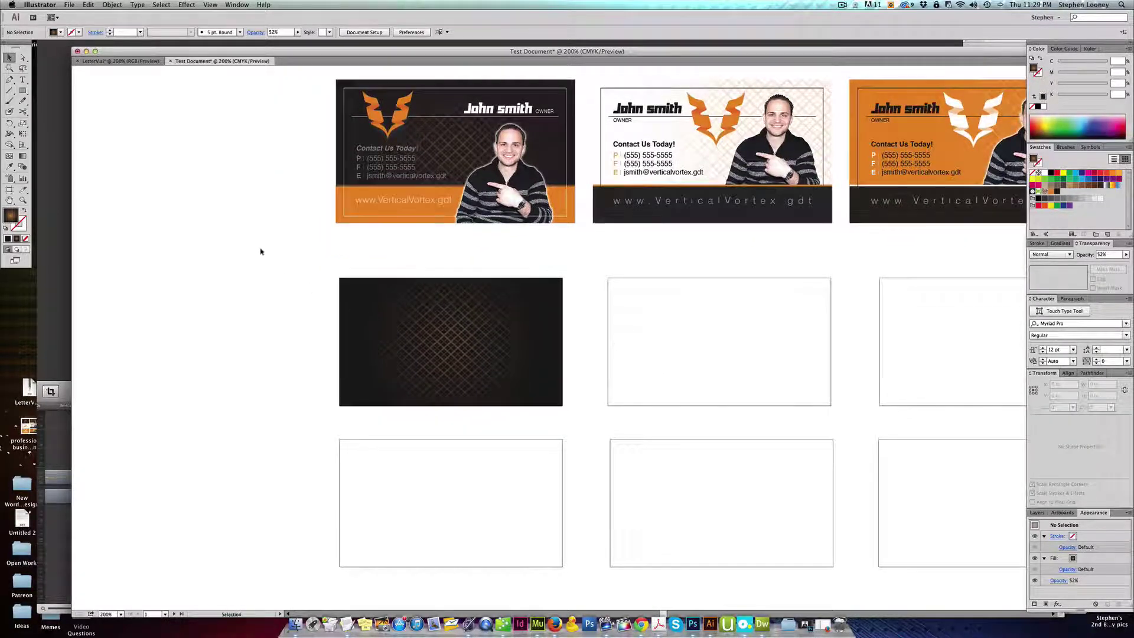
left_click_drag(278, 228, 717, 519)
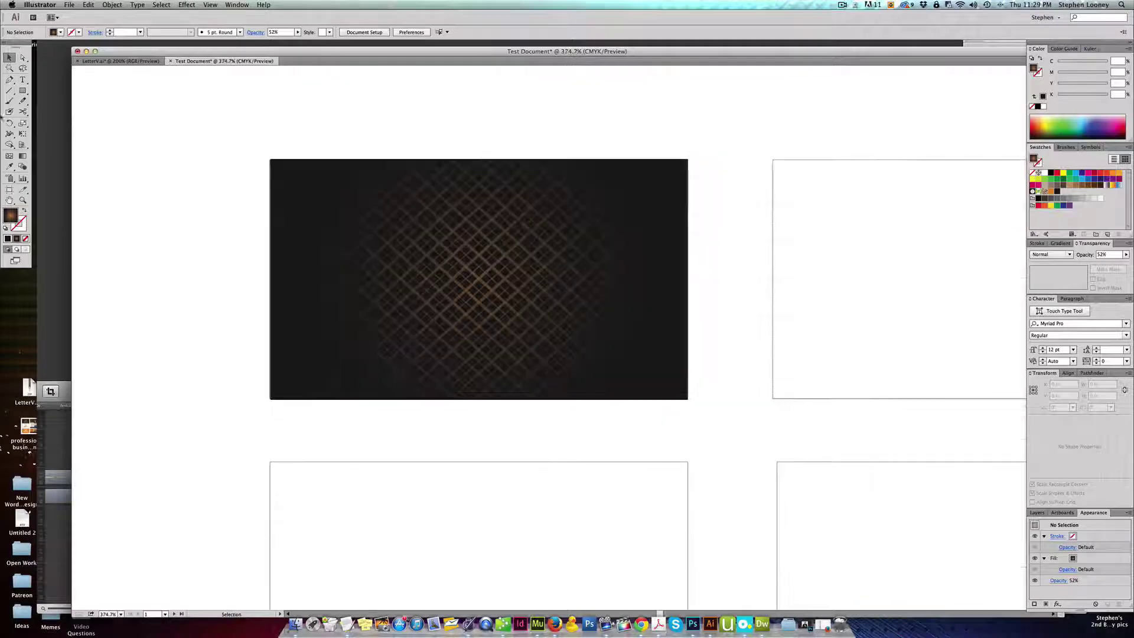
Draw a rectangle band along the dark card's bottom and fill it solid orange
key("m")
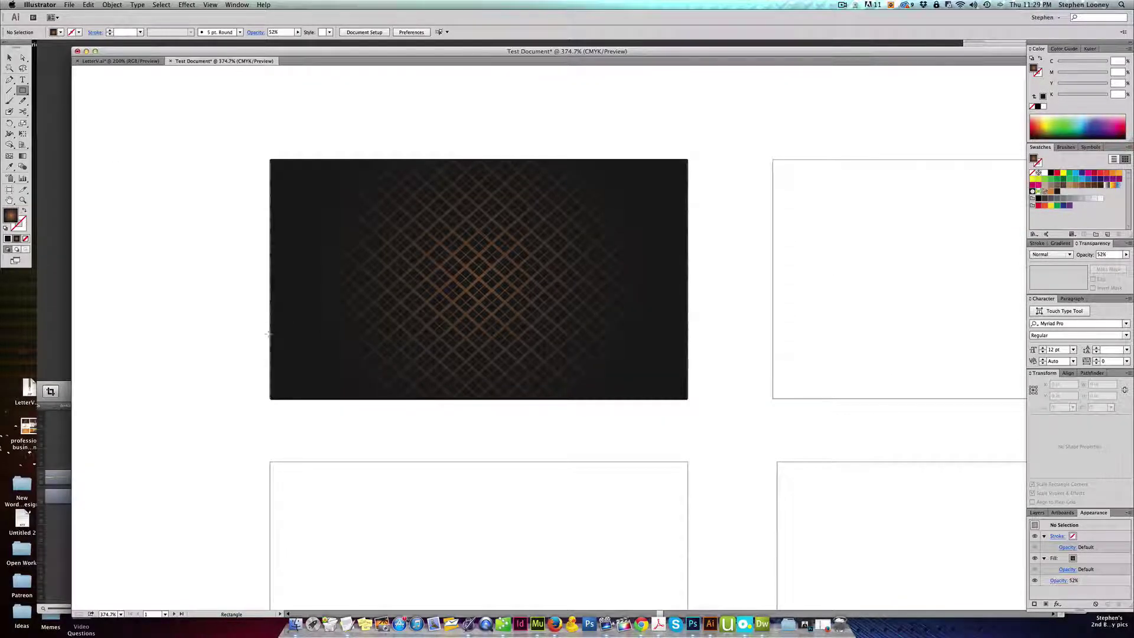
left_click_drag(288, 230, 302, 352)
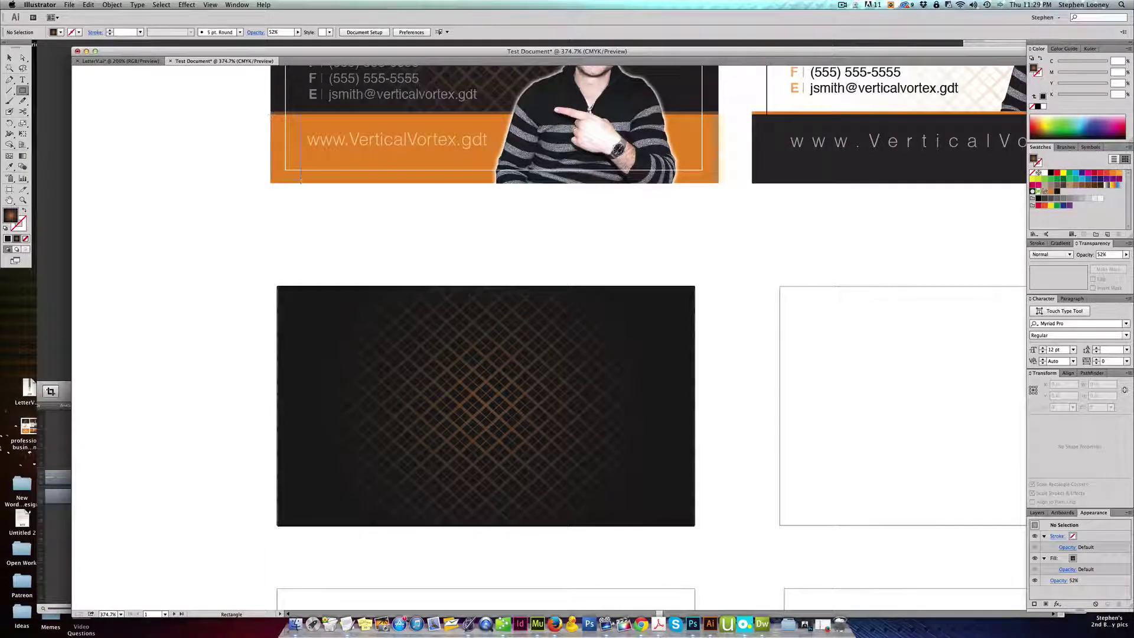
left_click_drag(304, 170, 695, 527)
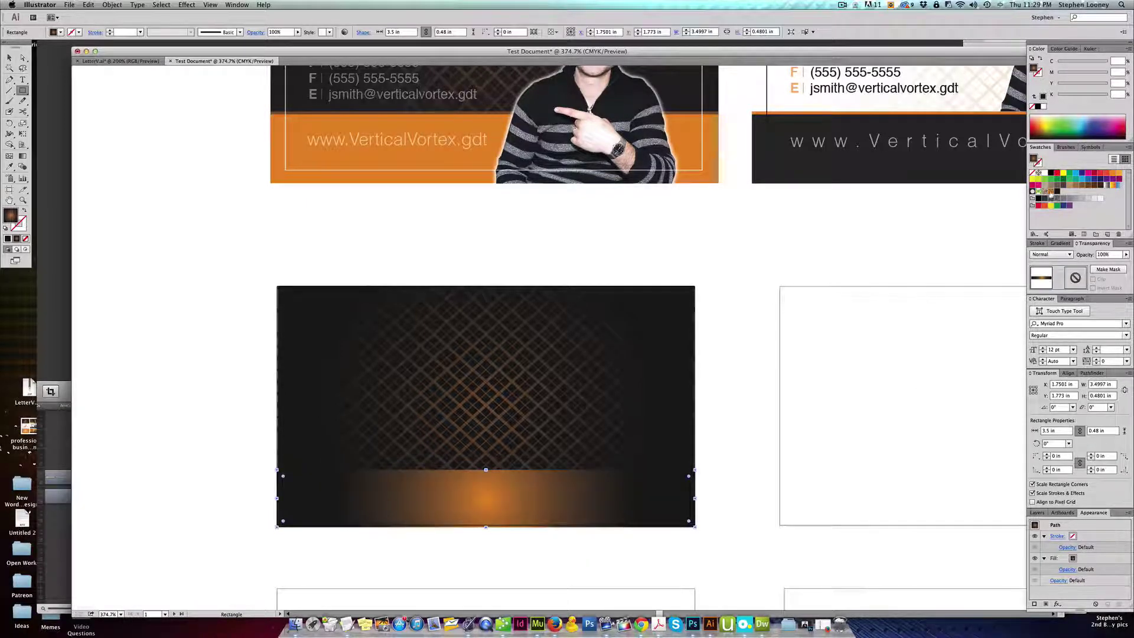
left_click(1052, 192)
Snap the orange band's bottom edge onto the guide with Direct Selection
left_click_drag(219, 438, 387, 562)
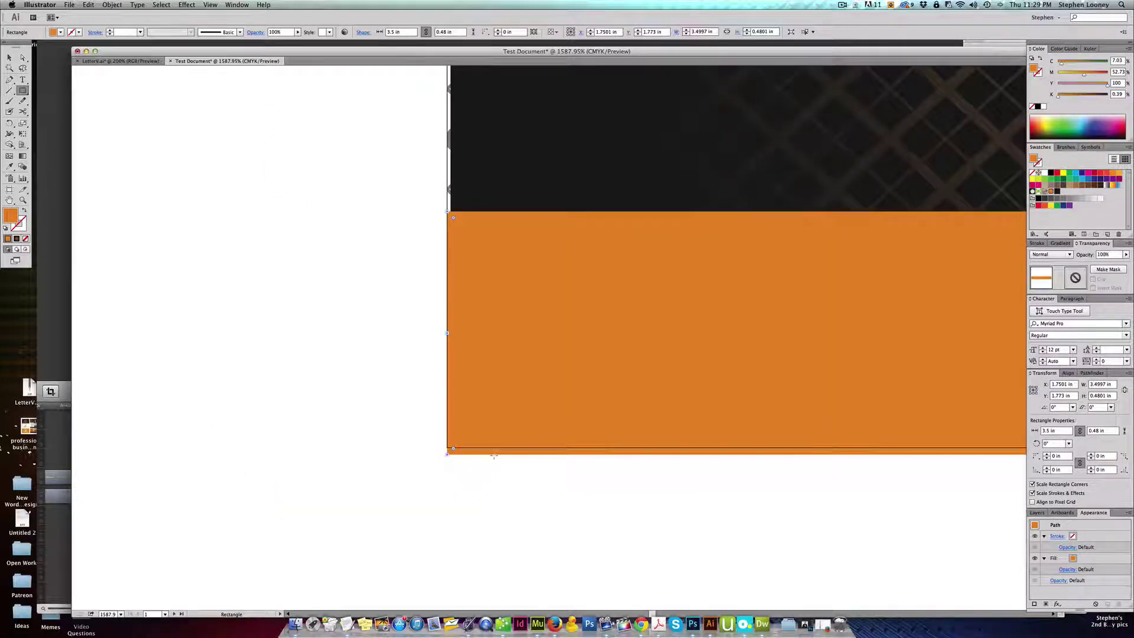
key("v")
key("a")
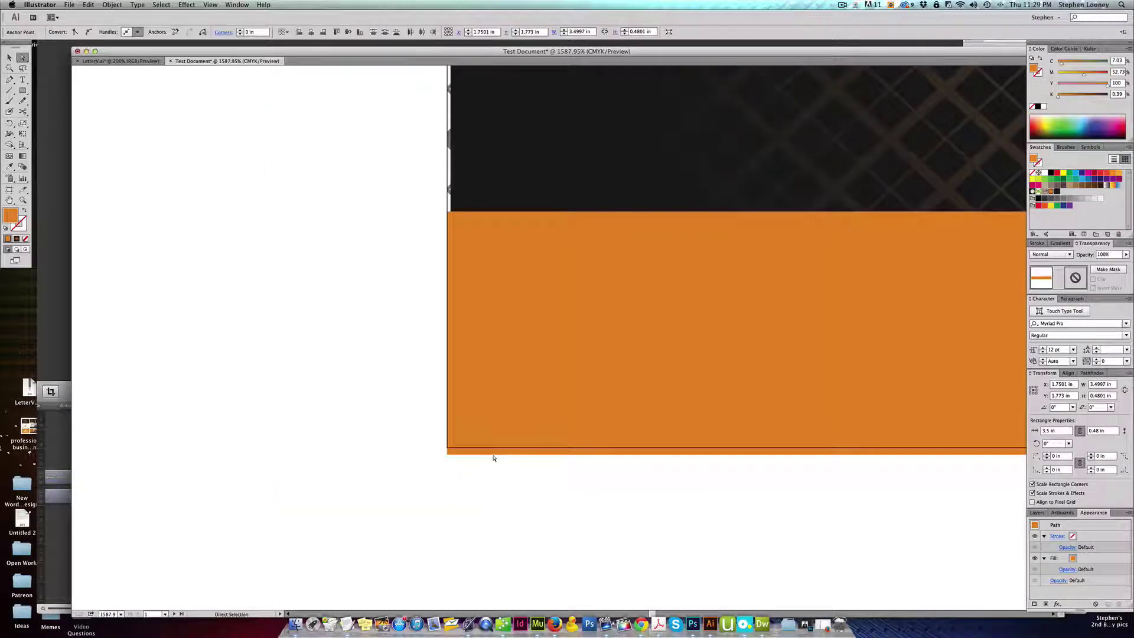
left_click(487, 451)
key("super+h")
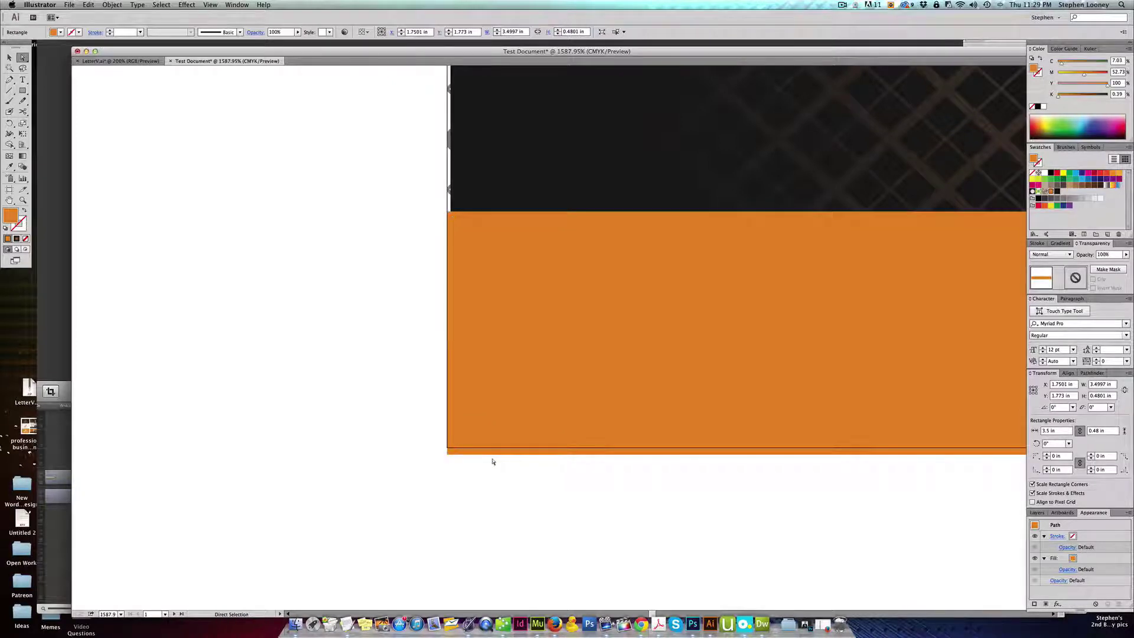
left_click(212, 5)
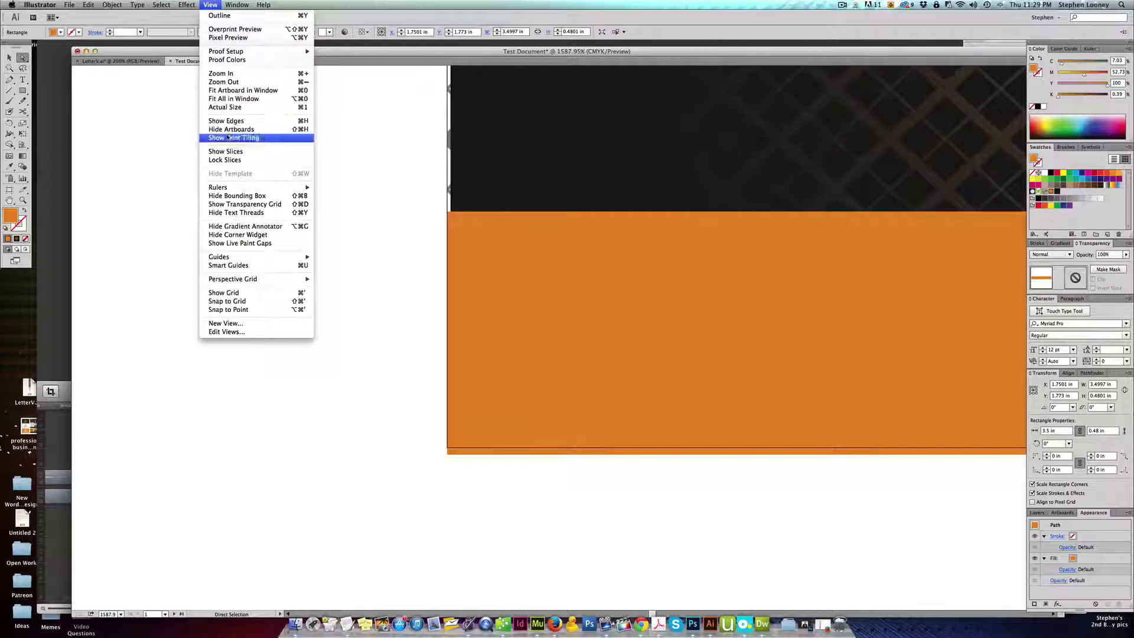
left_click(226, 121)
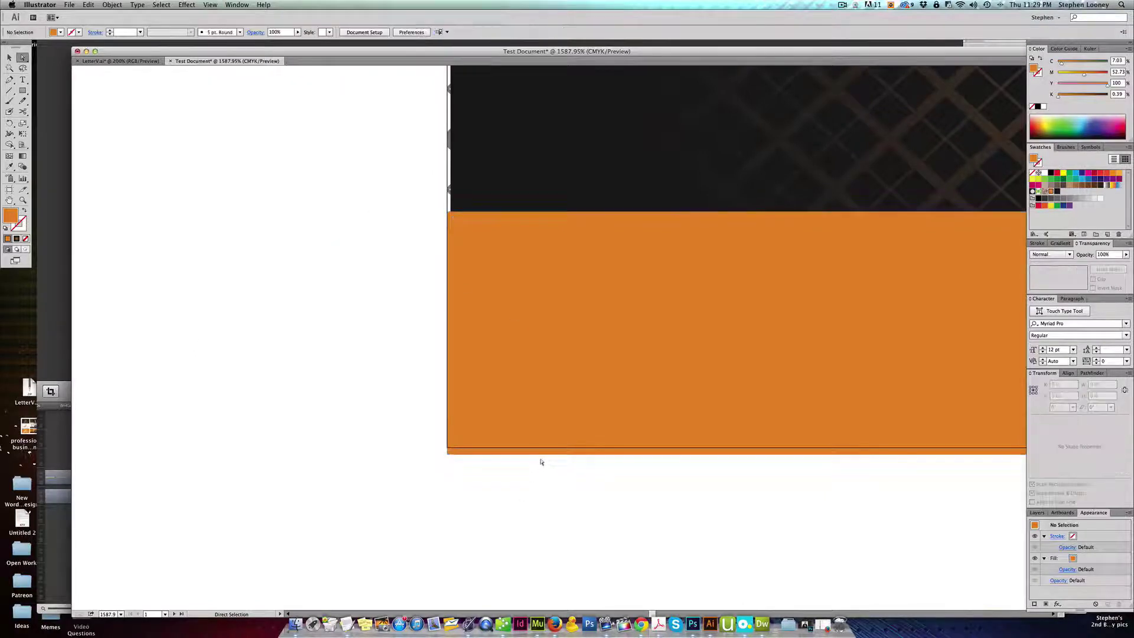
left_click(544, 454)
left_click_drag(545, 453, 545, 451)
key("shift+super+a")
Zoom back out and reselect the orange band on the dark card
left_click(766, 338, "alt+super")
left_click(766, 338, "alt+super")
left_click(765, 338, "alt+super")
left_click(648, 334, "alt+super")
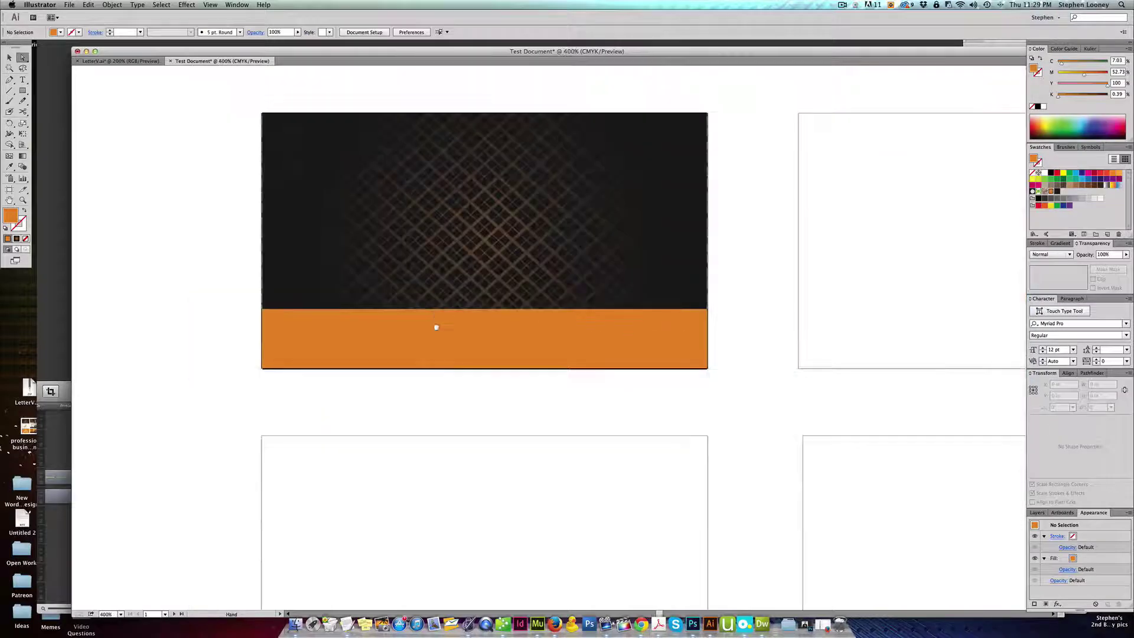
left_click_drag(437, 307, 444, 488)
left_click(459, 432, "alt+super")
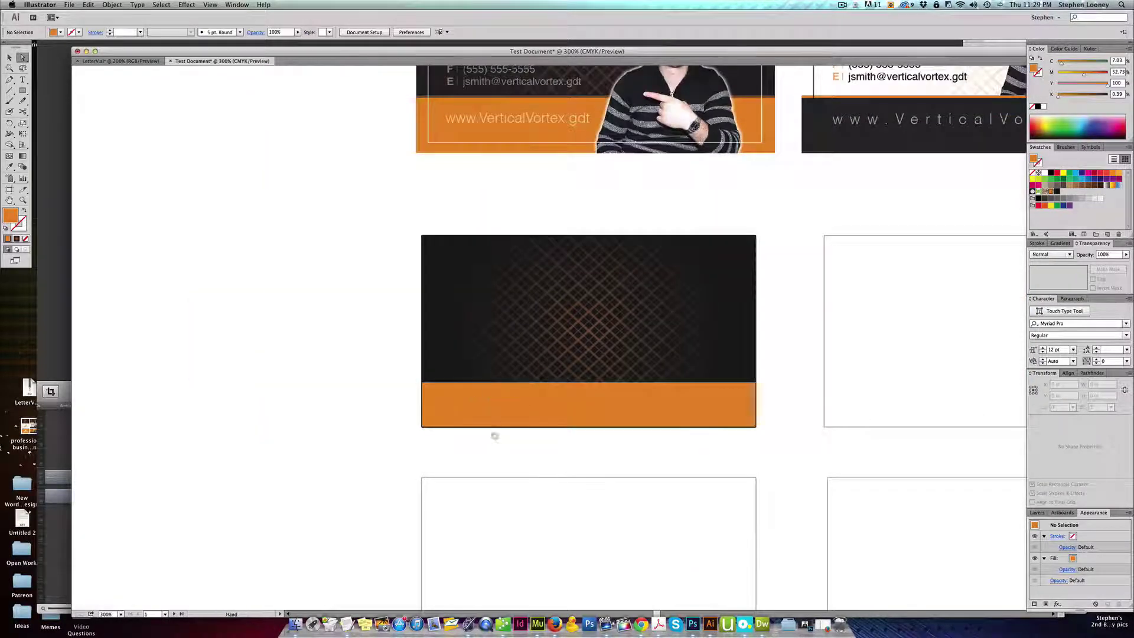
scroll(490, 452, "up", 3)
left_click(482, 468)
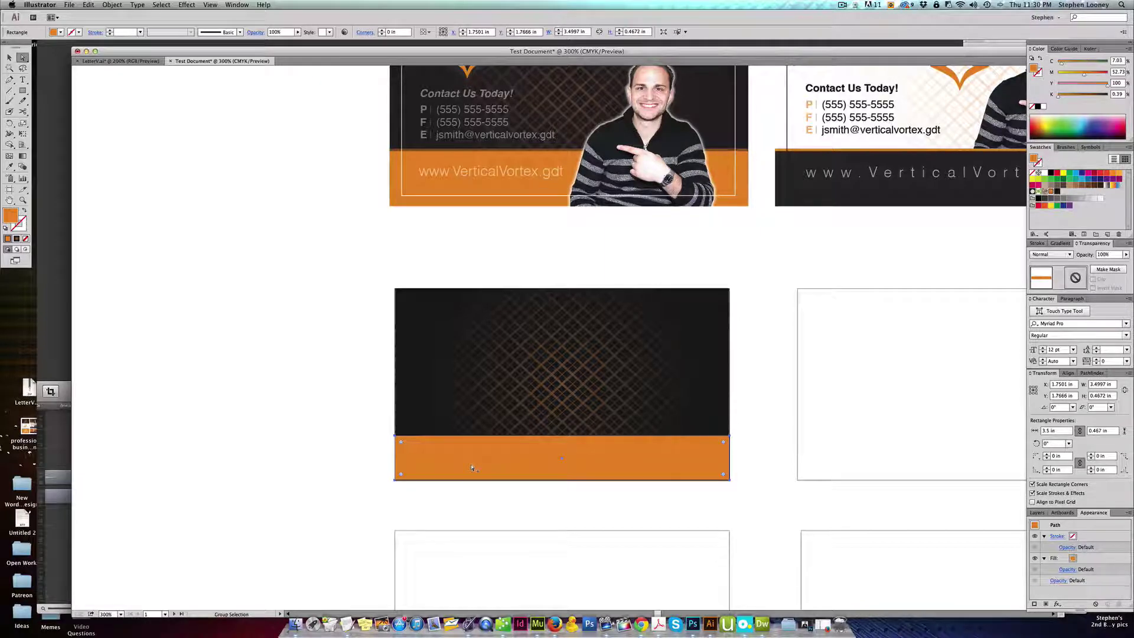
left_click_drag(300, 370, 697, 491)
left_click_drag(609, 508, 607, 508)
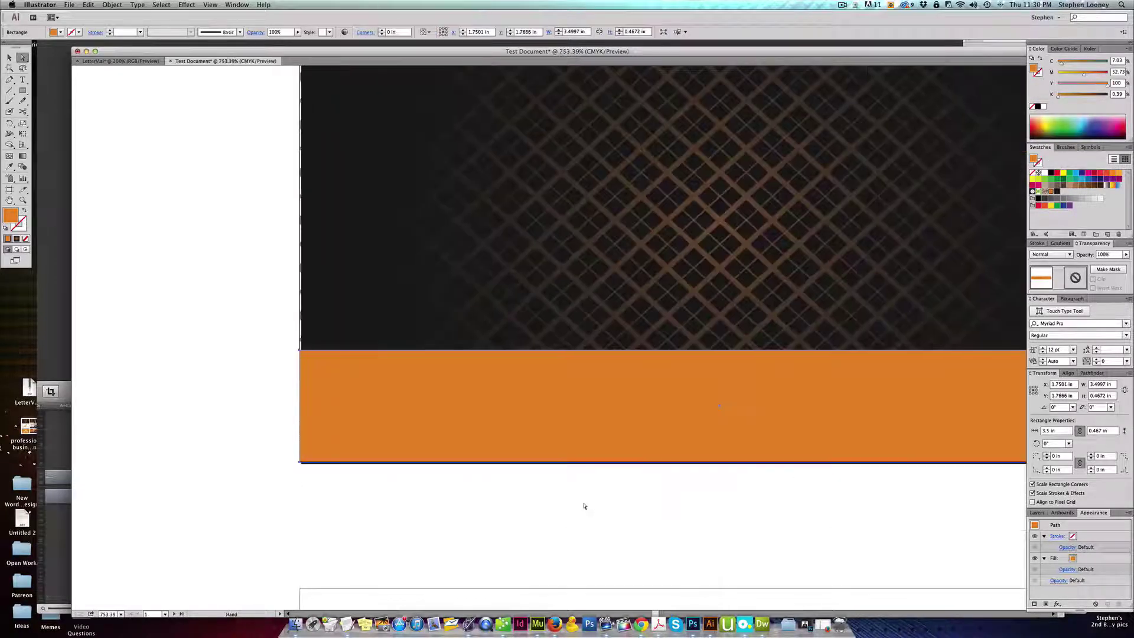
Duplicate the orange band upward, colour it green, and shrink it to a thin strip
left_click_drag(510, 416, 517, 305)
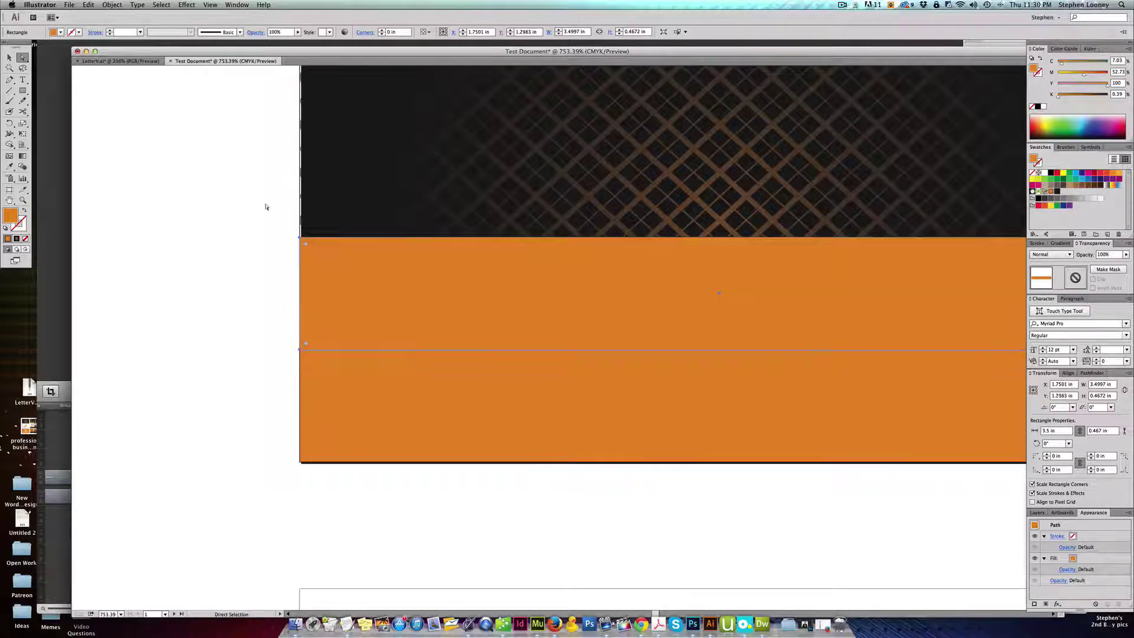
left_click(1069, 174)
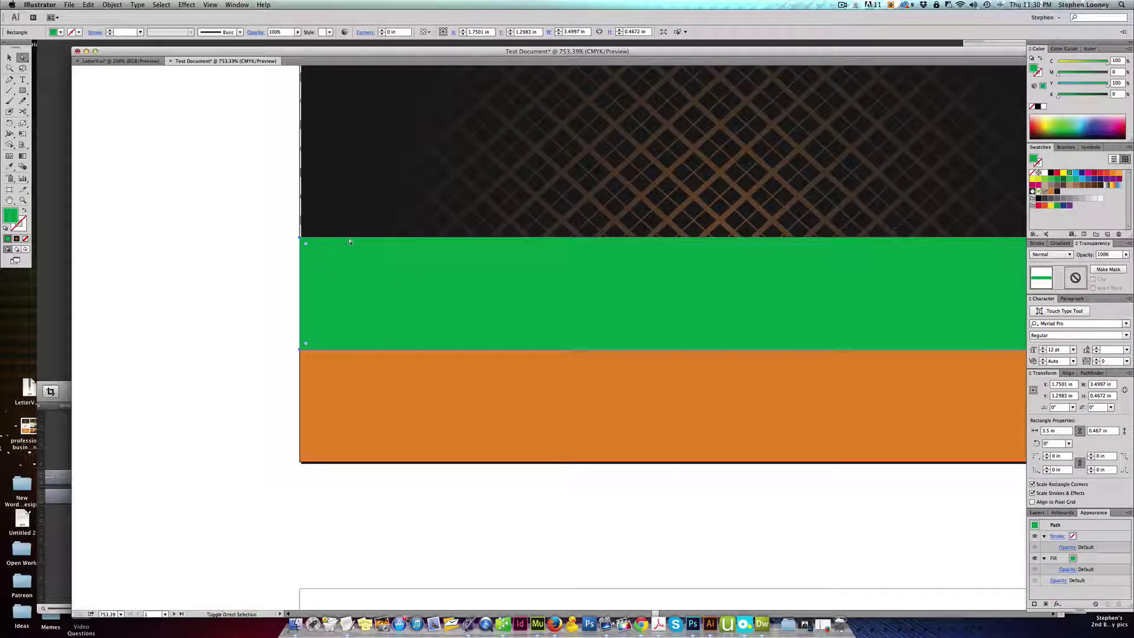
key("shift+super+a")
left_click(352, 241)
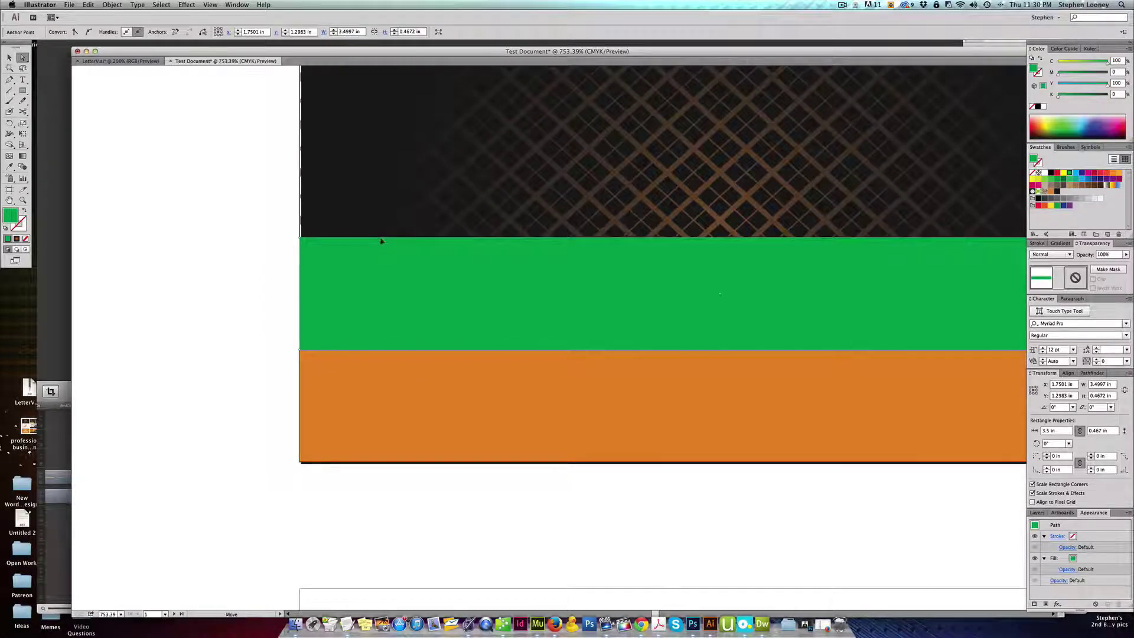
left_click_drag(381, 241, 384, 262)
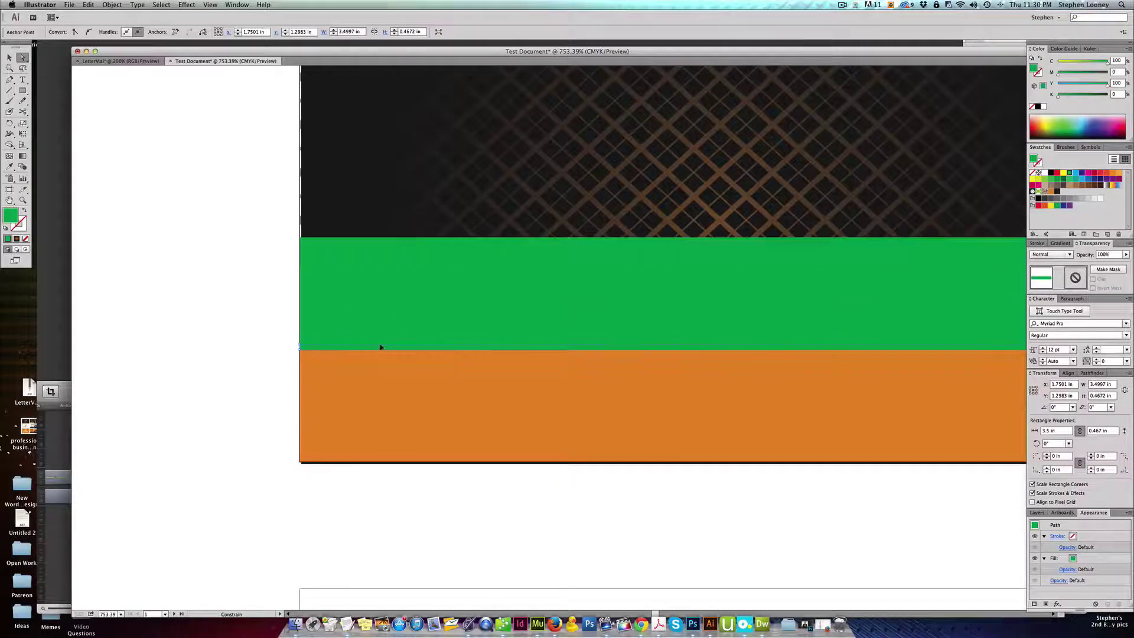
left_click_drag(381, 346, 381, 347)
left_click(645, 237, "alt+super")
left_click(645, 238, "alt+super")
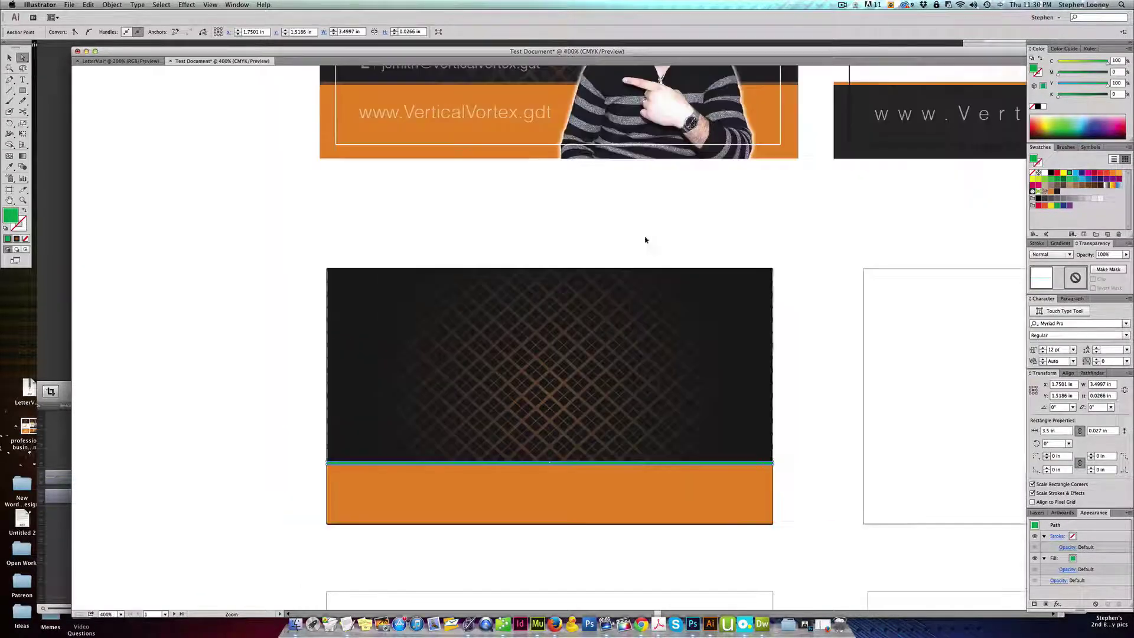
left_click_drag(601, 203, 604, 265)
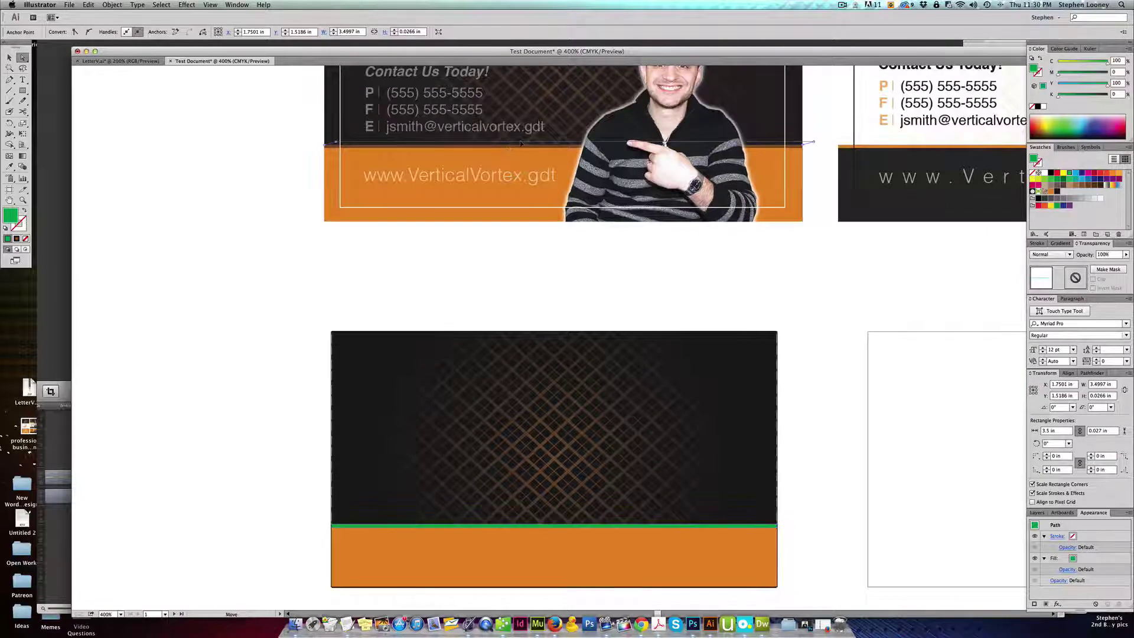
Recolour the green line orange, darken it to K 46, and fade it to about 62% opacity
left_click(520, 145)
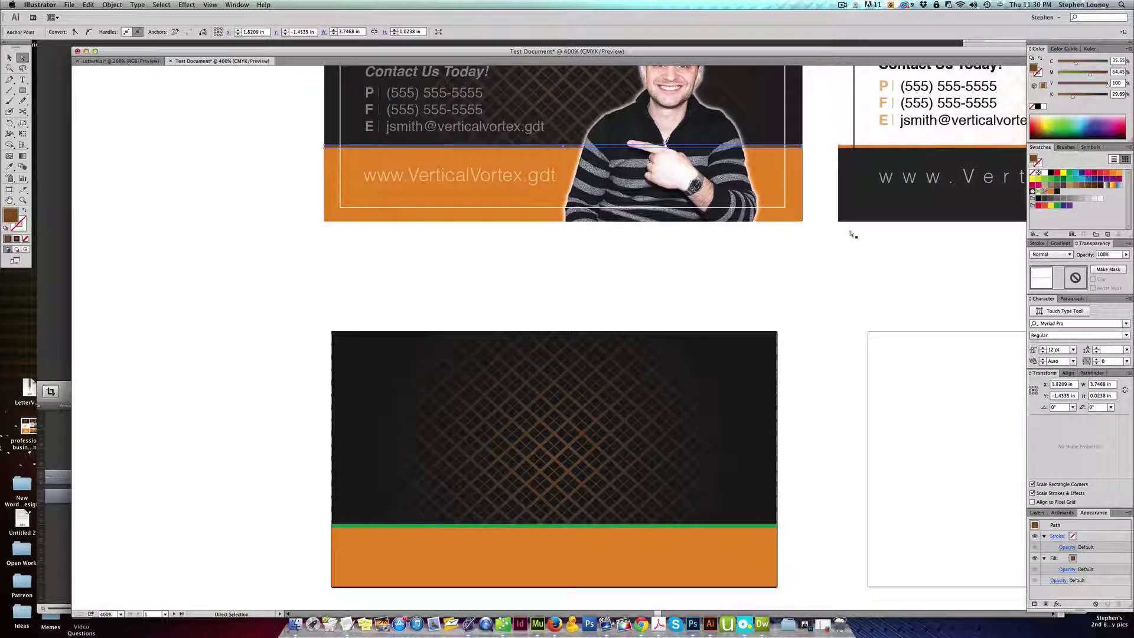
left_click_drag(757, 296, 784, 208)
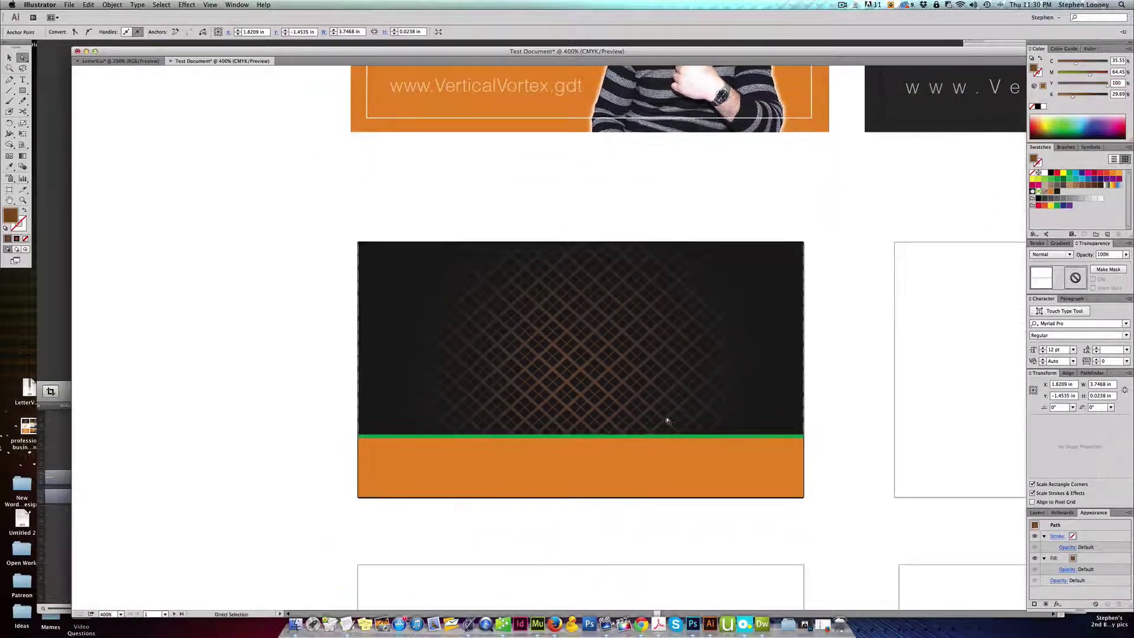
left_click(662, 437)
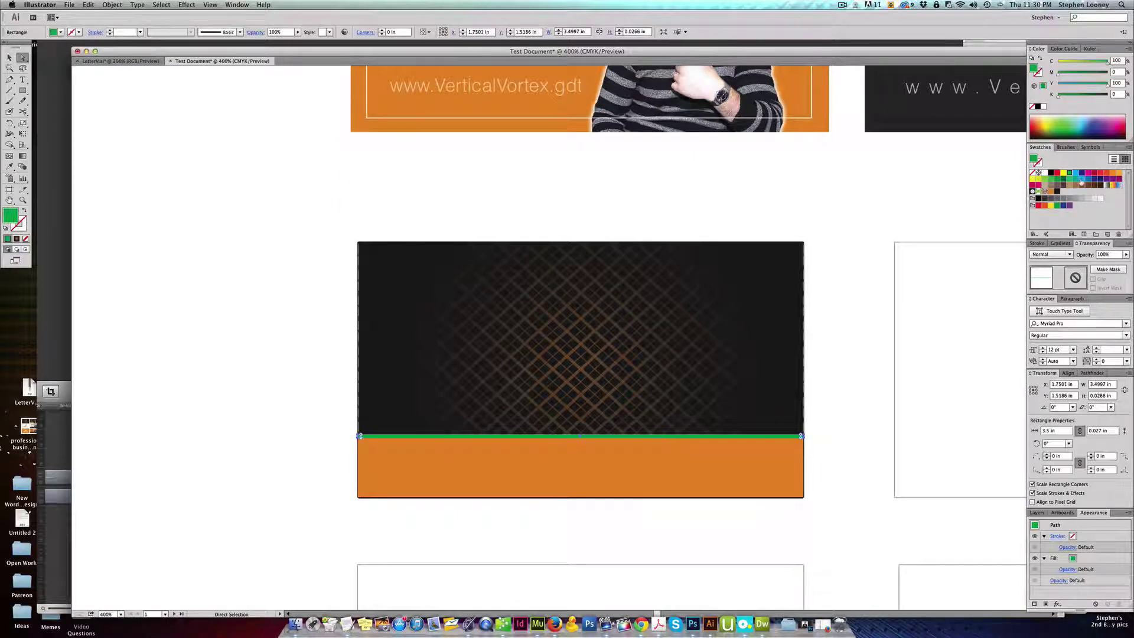
left_click(1052, 192)
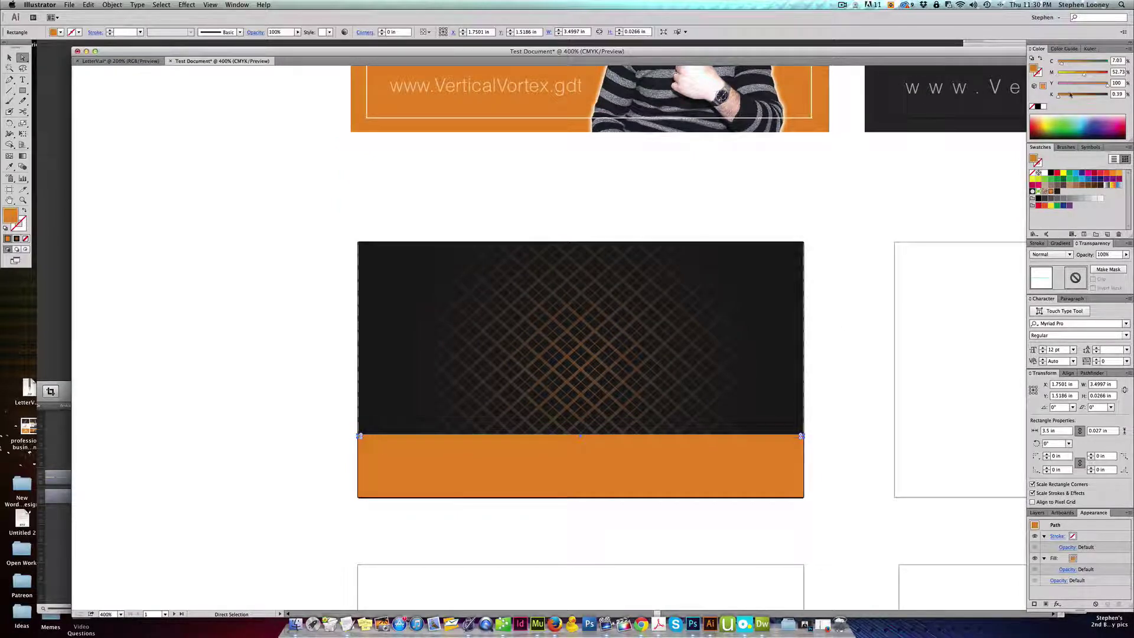
left_click_drag(1078, 96, 1082, 97)
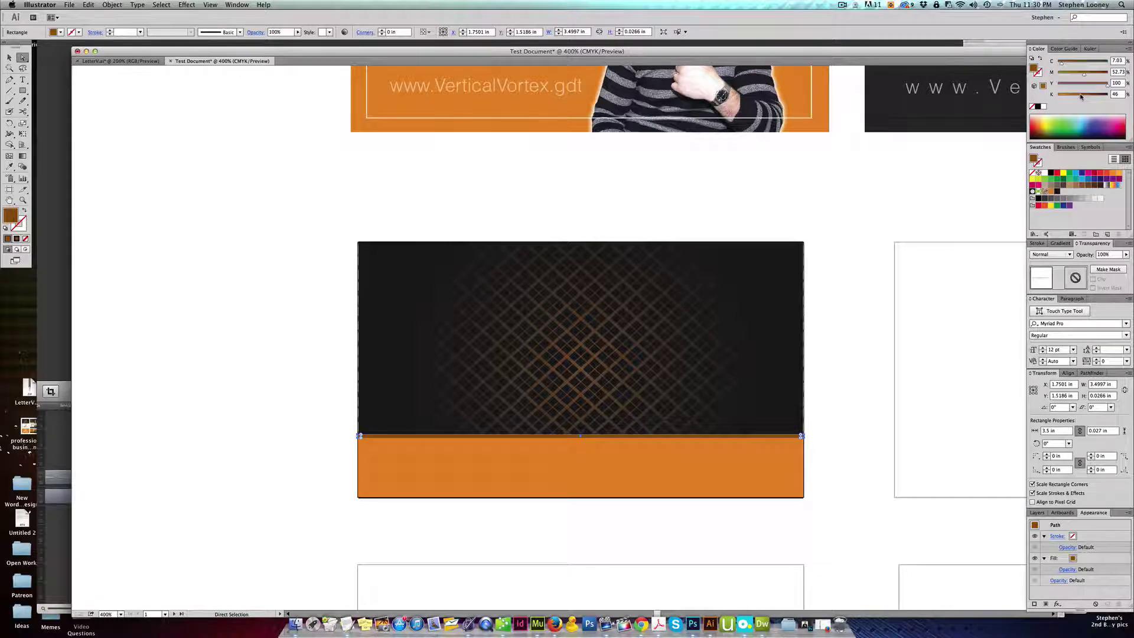
left_click(1126, 254)
left_click_drag(1126, 263, 1119, 264)
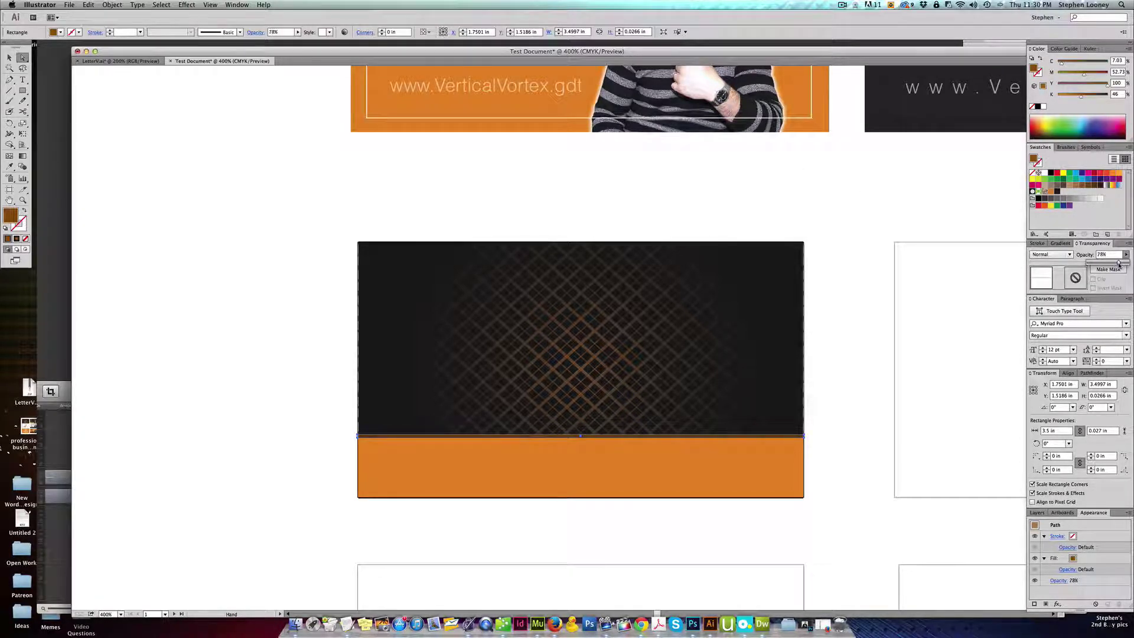
left_click(841, 270)
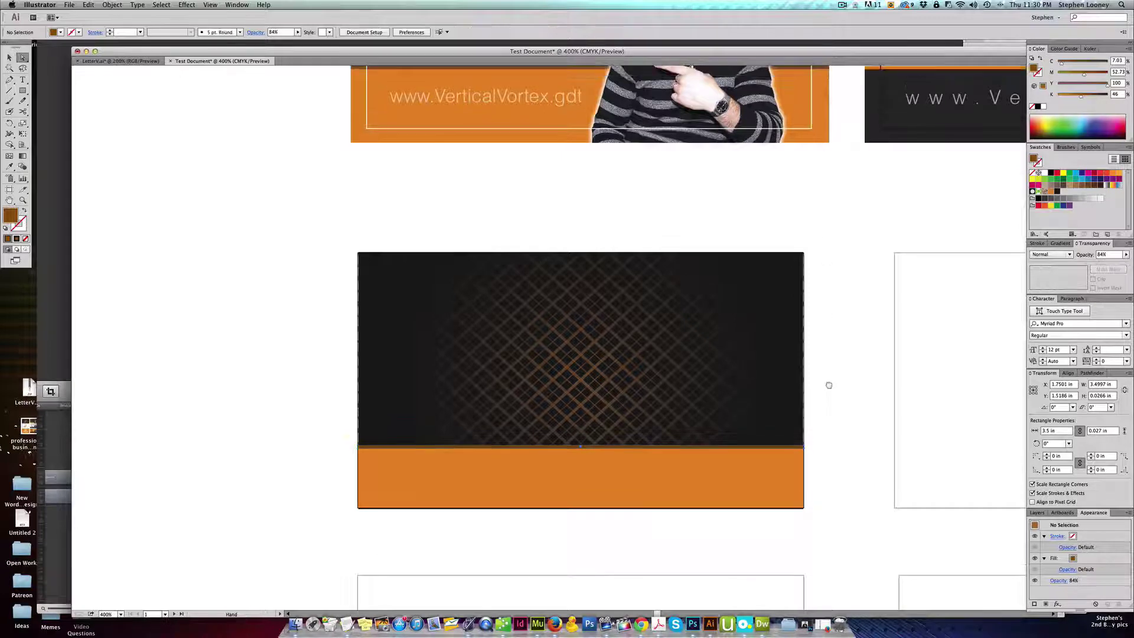
Compare the new line with the matching line on the finished front card
scroll(828, 385, "up", 5)
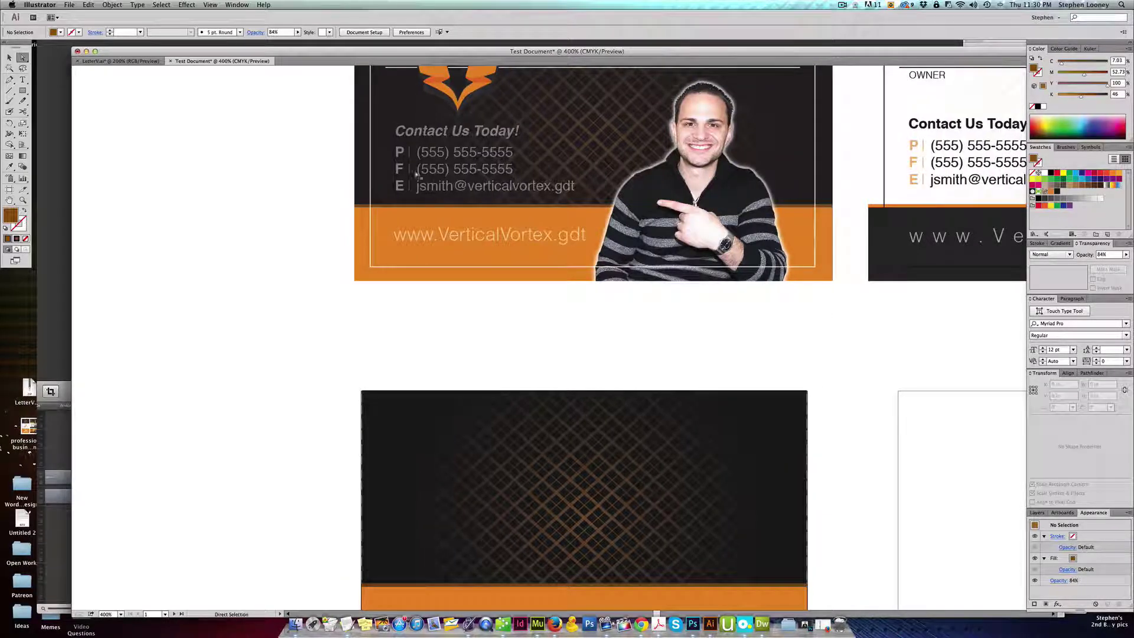
left_click(438, 207)
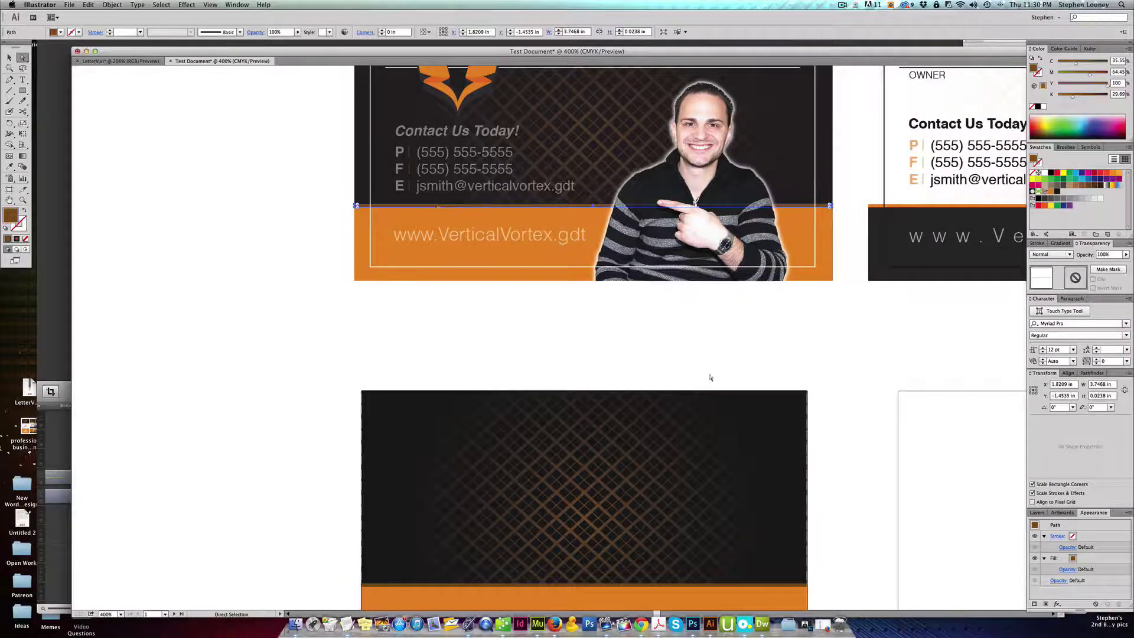
scroll(697, 301, "down", 4)
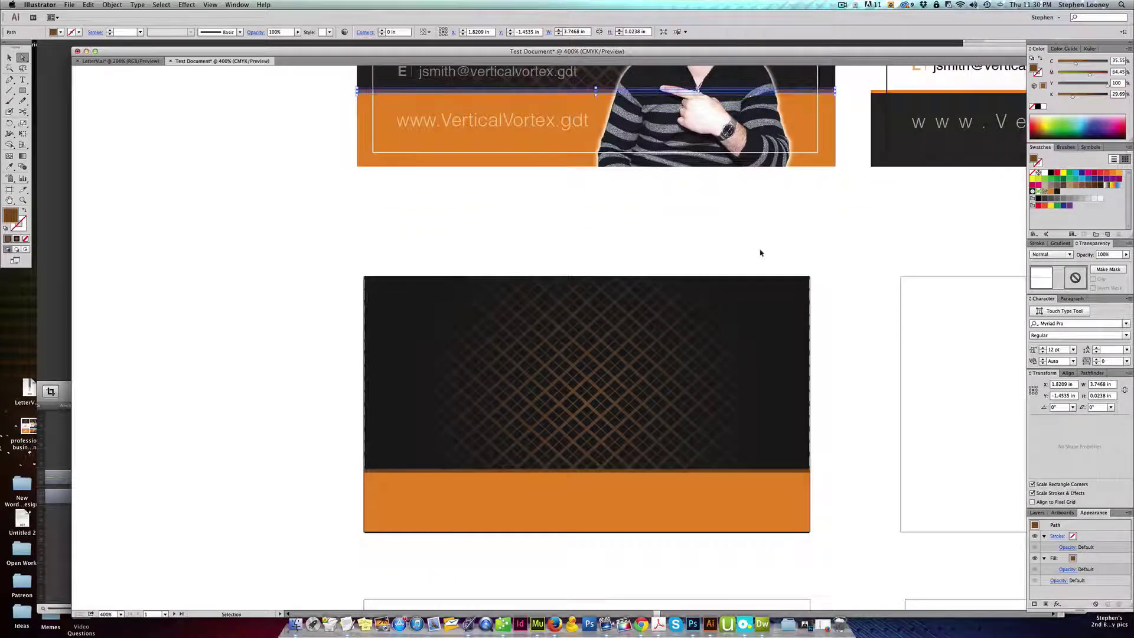
left_click(761, 252)
left_click(647, 471)
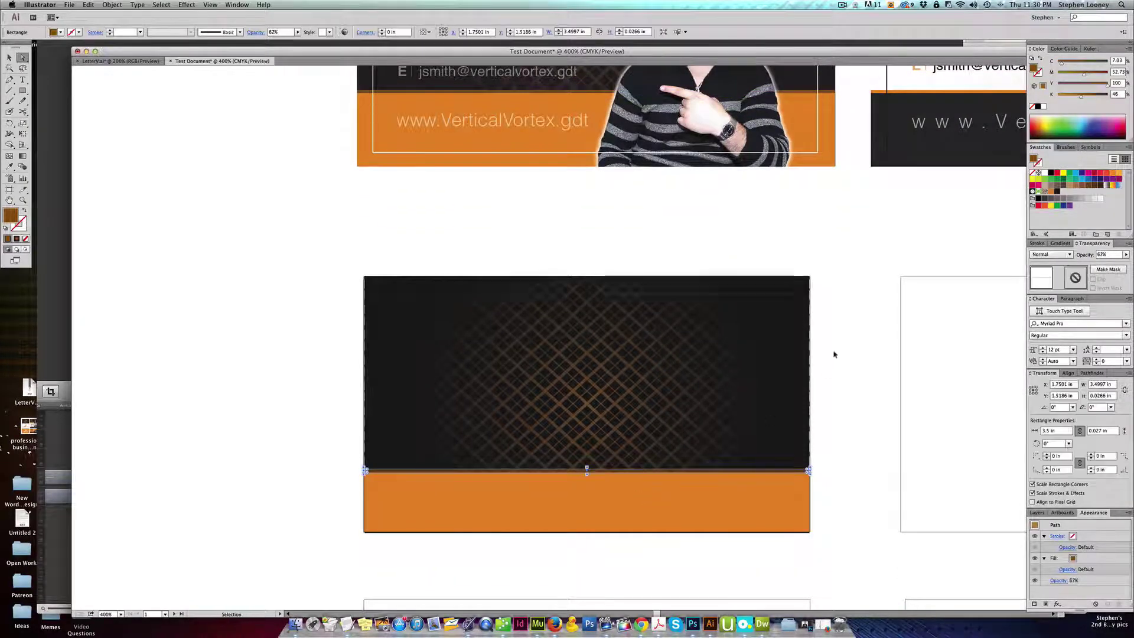
left_click(868, 316)
left_click_drag(860, 317, 773, 333)
left_click(707, 338, "alt+super")
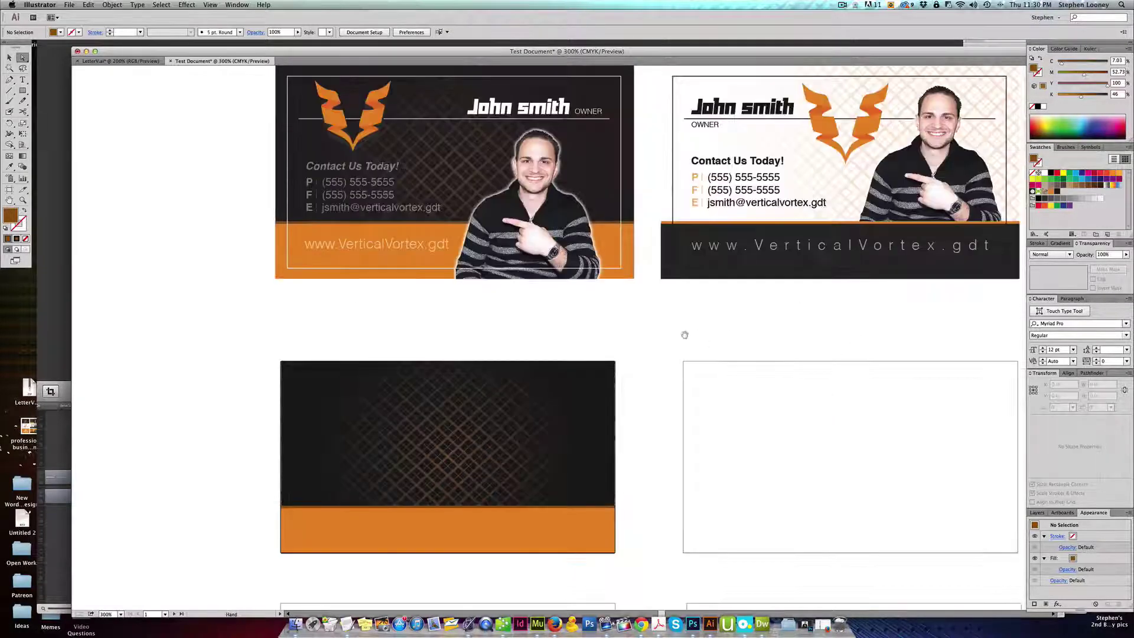
left_click_drag(648, 336, 588, 361)
left_click(682, 355, "alt+super")
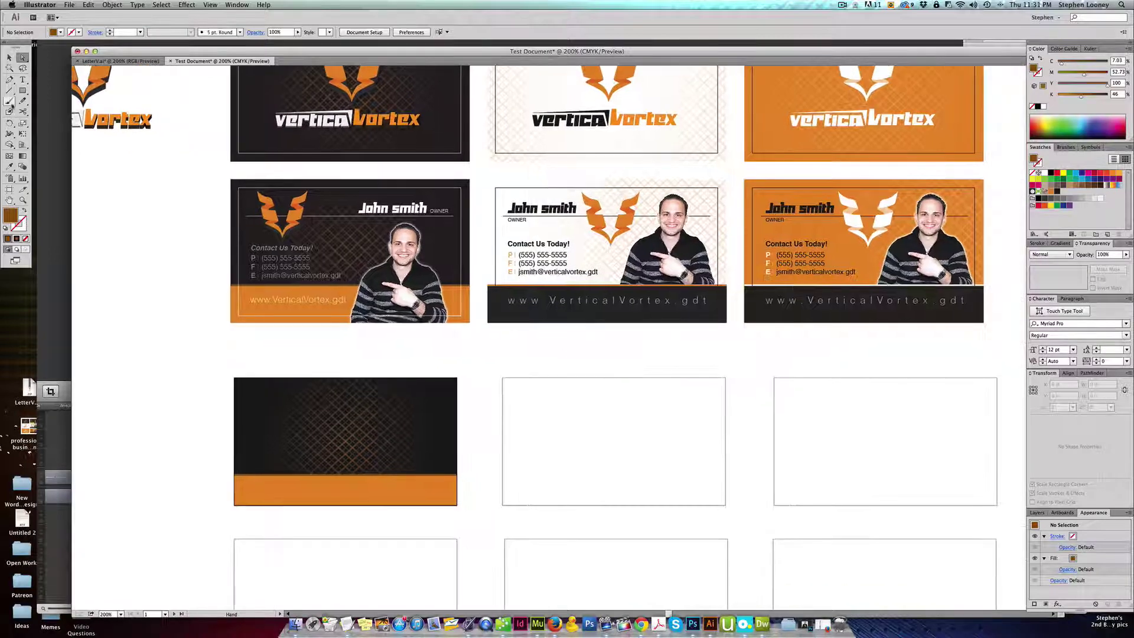
Select the whole banded dark card and Alt-drag a copy into the empty artboard below
left_click(12, 58)
left_click_drag(298, 299, 326, 206)
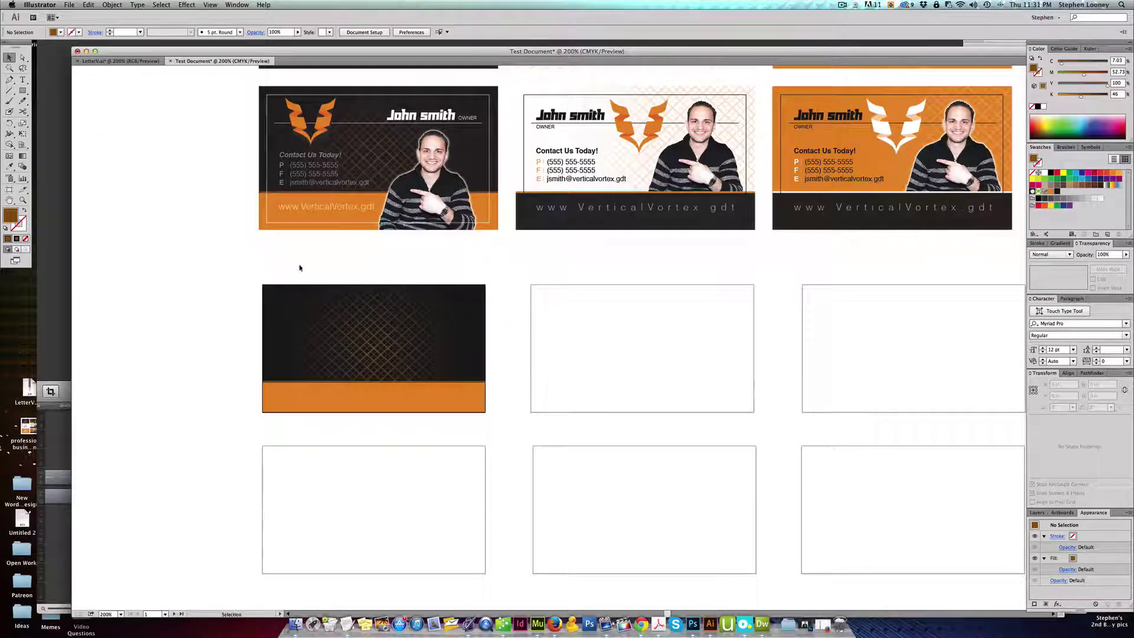
key("f")
left_click_drag(514, 290, 529, 365)
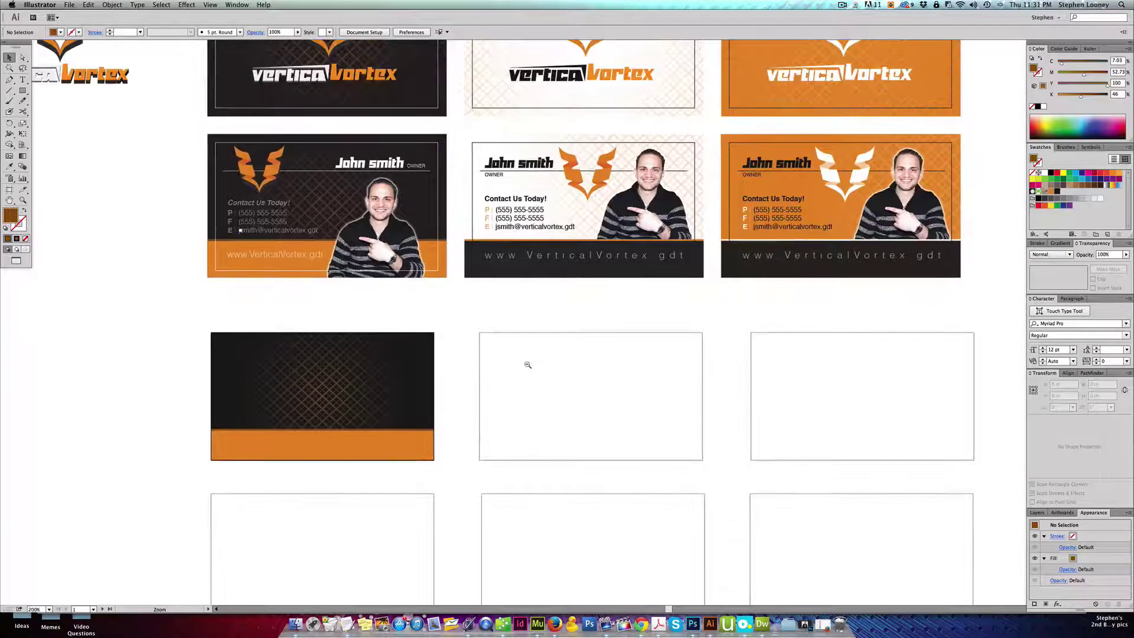
left_click(528, 365, "alt")
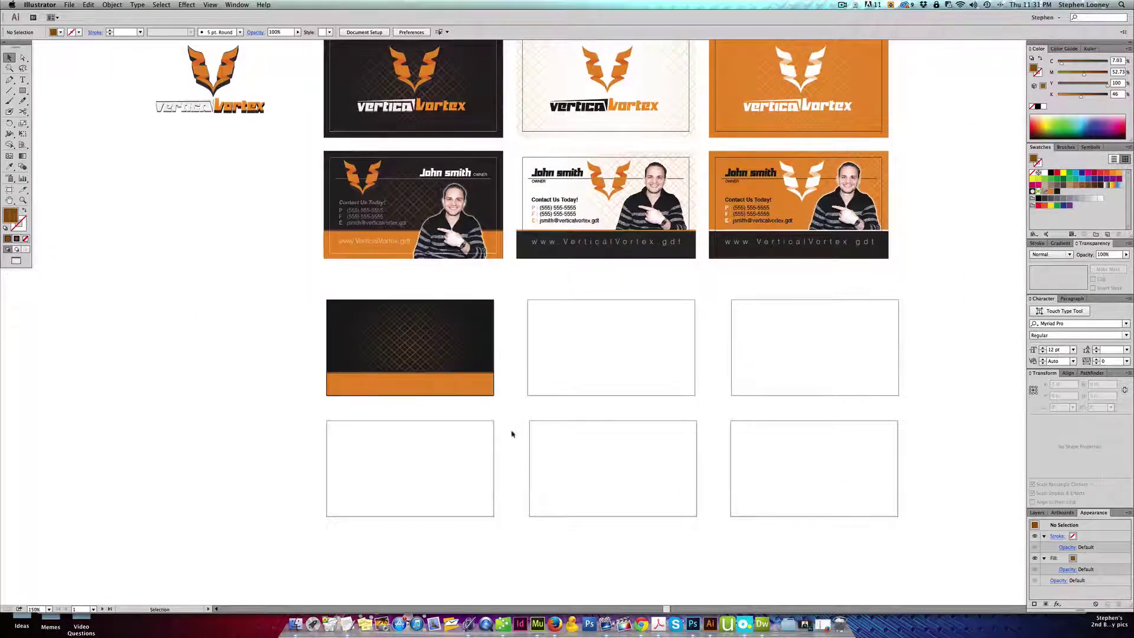
left_click_drag(512, 432, 293, 289)
left_click_drag(375, 313, 503, 472)
Delete the orange band and thin orange line from the upper card
left_click(404, 399)
left_click_drag(266, 381, 354, 210)
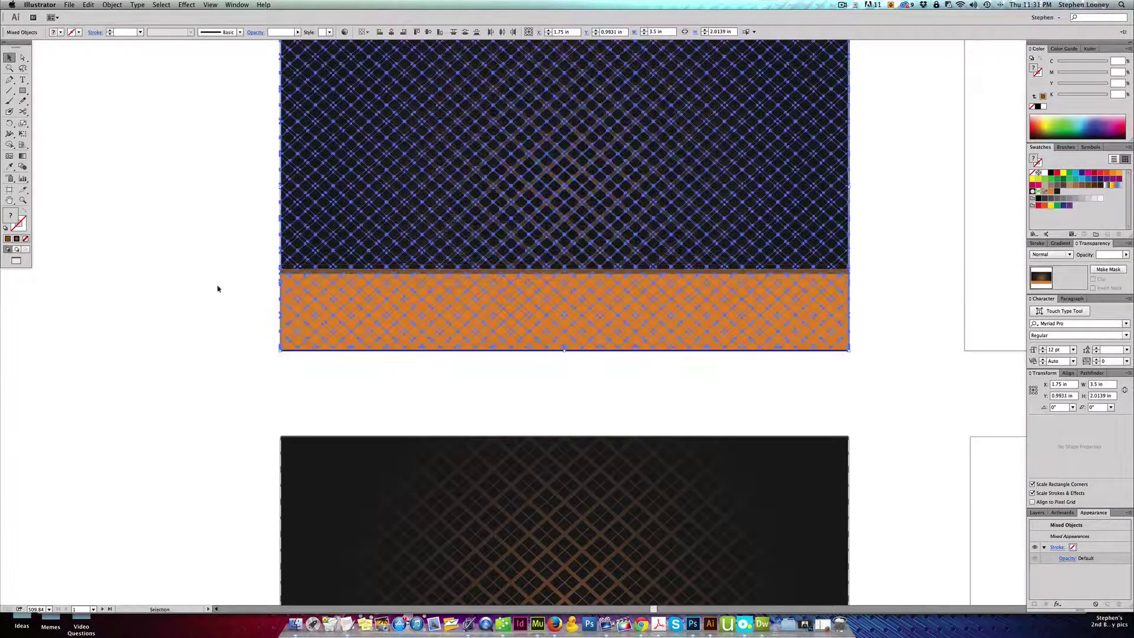
left_click(218, 286)
left_click(394, 319)
key("Delete")
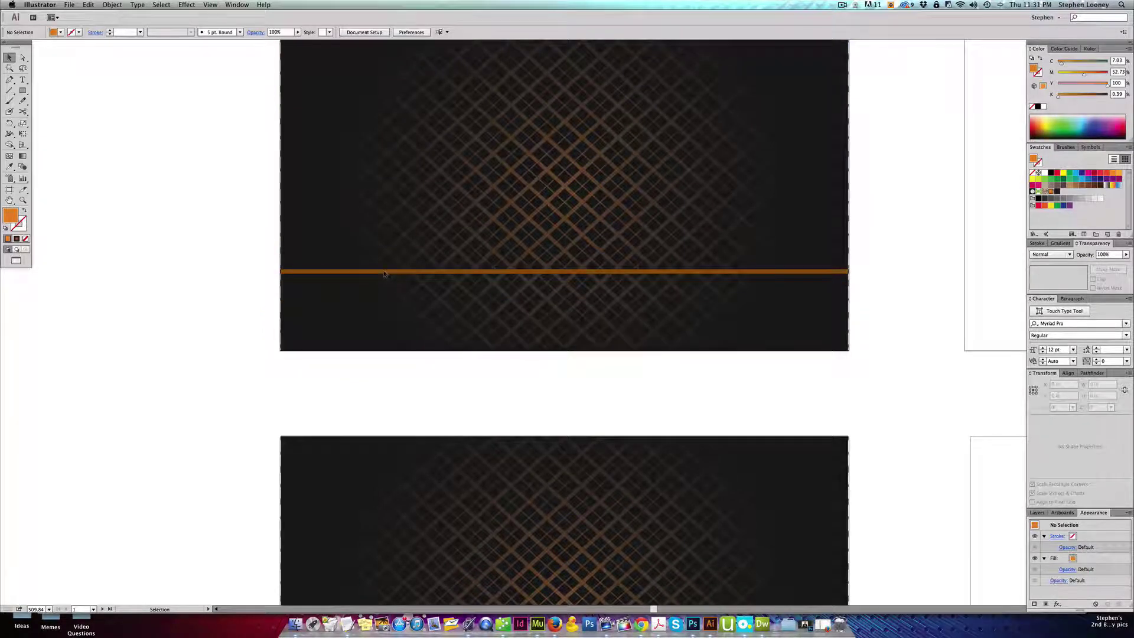
left_click(388, 273)
key("Delete")
Select both dark cards and copy them into the middle and right columns
left_click(538, 173, "alt+super")
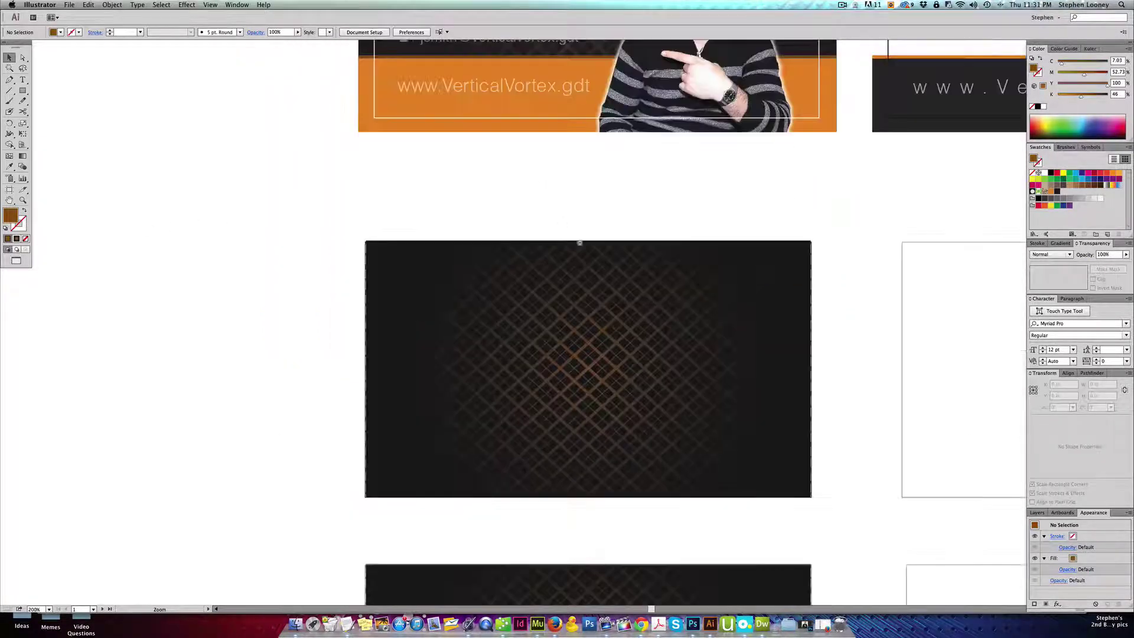
left_click(539, 174, "alt+super")
left_click_drag(579, 221, 495, 61)
left_click_drag(549, 205, 447, 197)
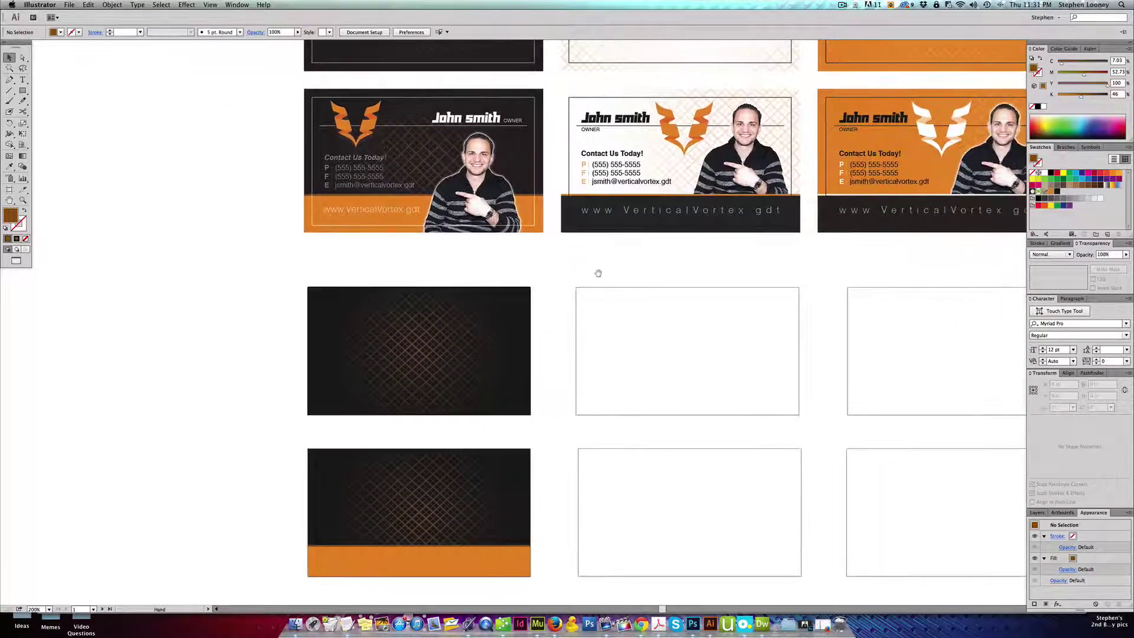
left_click_drag(583, 299, 517, 310)
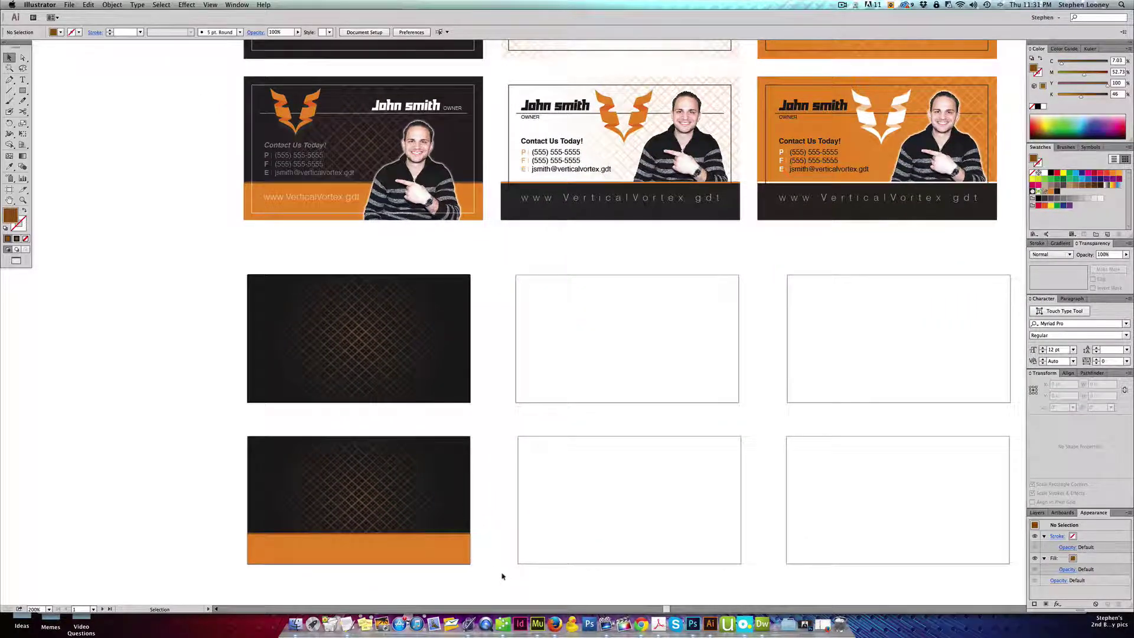
left_click_drag(501, 575, 188, 266)
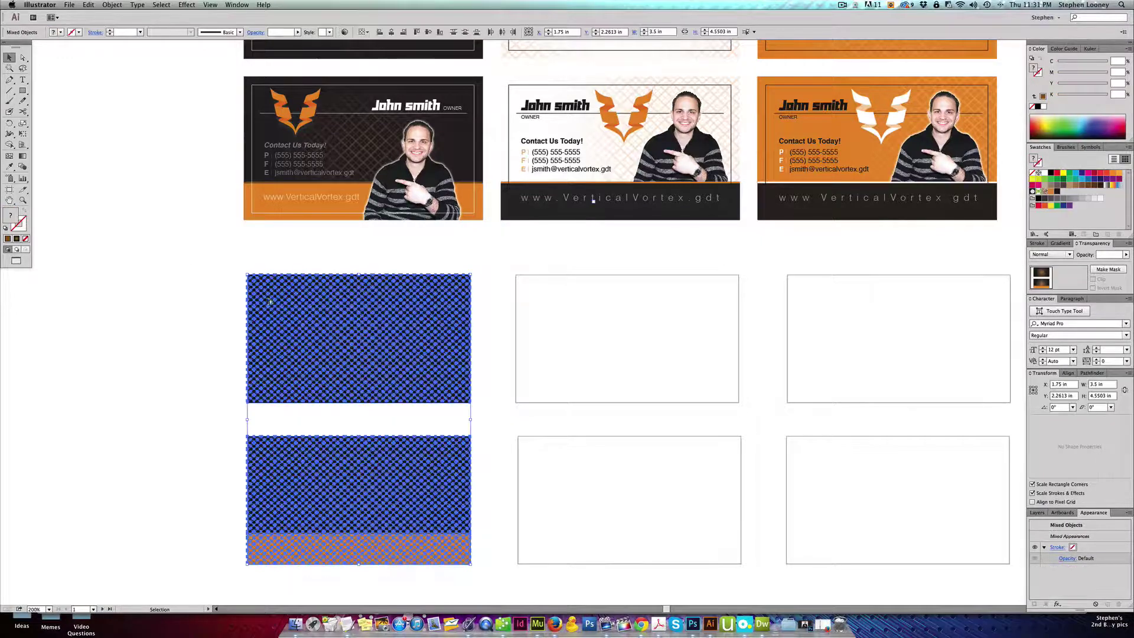
left_click_drag(270, 302, 535, 297)
left_click_drag(536, 297, 807, 292)
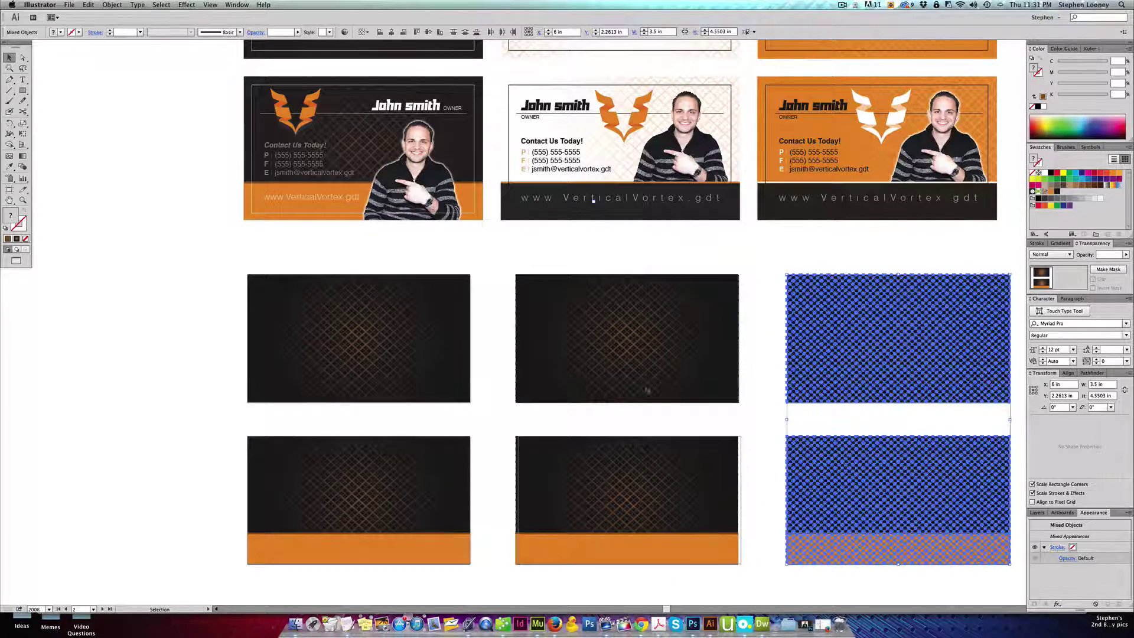
left_click_drag(501, 421, 767, 594)
key("z")
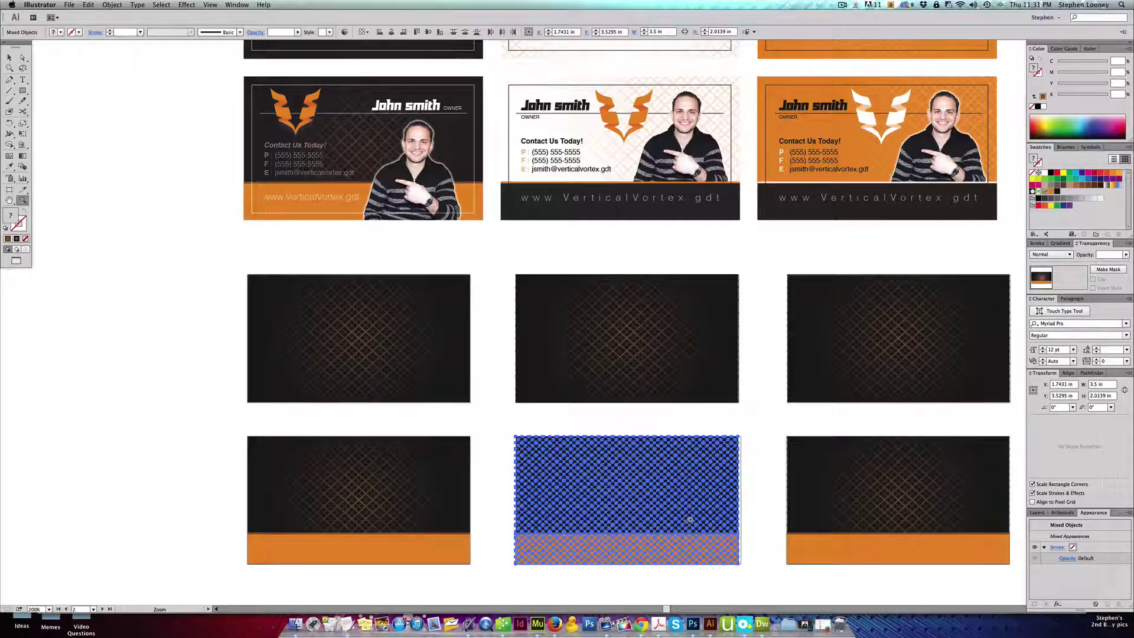
Zoom in on the crosshatch pattern and the card's top-left corner to check the dark background's edges
left_click_drag(553, 446, 499, 422)
left_click(518, 345, "alt")
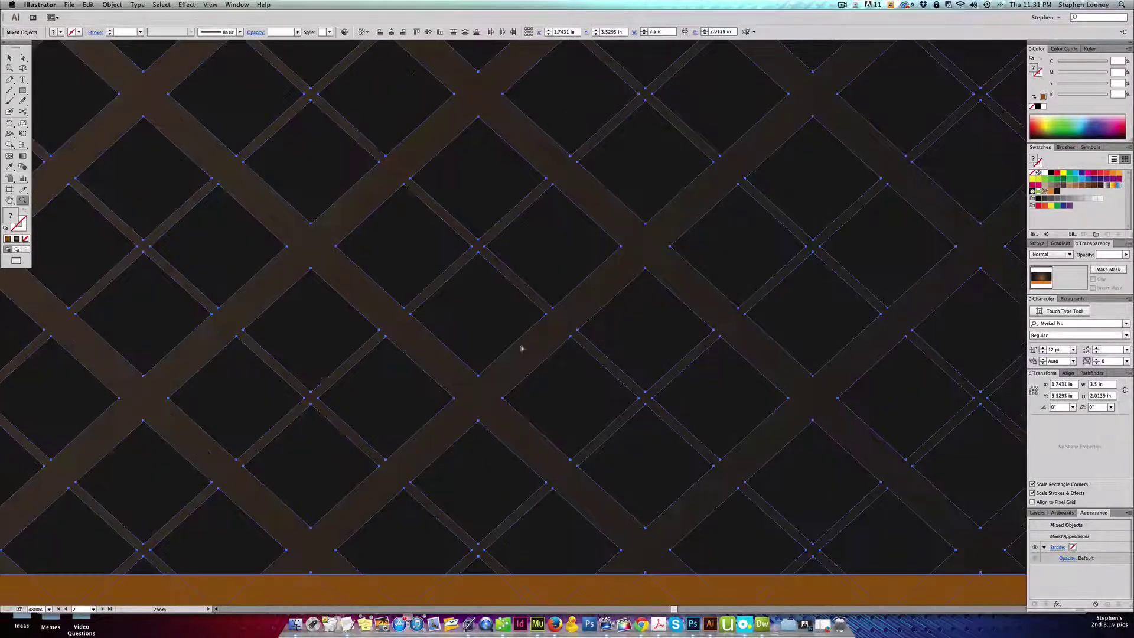
key("super+0")
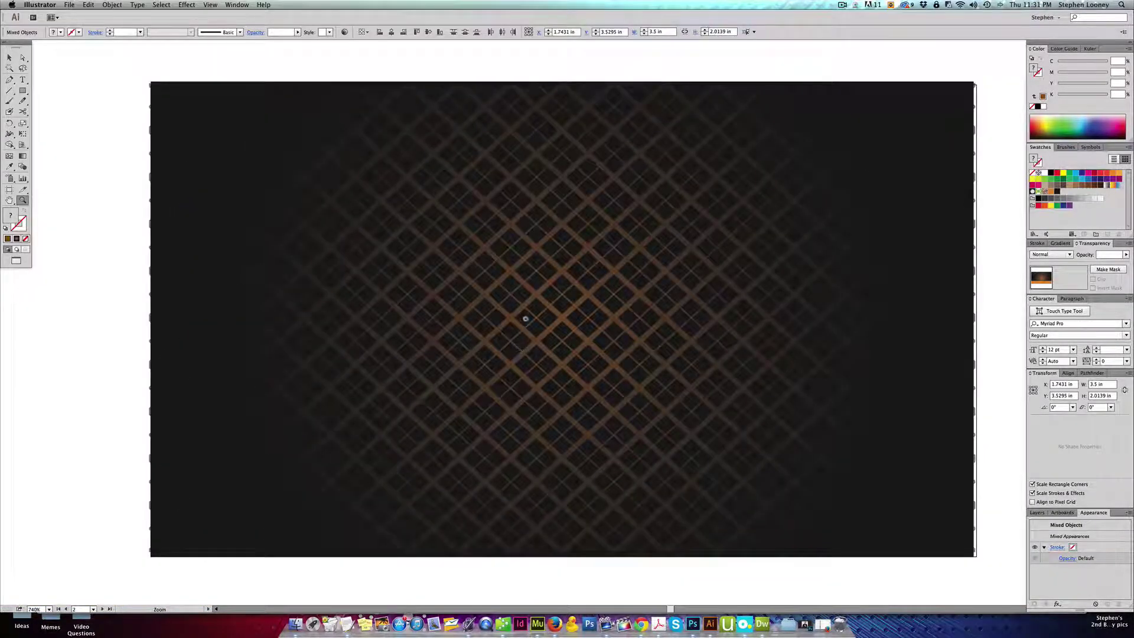
left_click(709, 325, "alt")
scroll(476, 314, "left", 3)
scroll(455, 302, "down", 5)
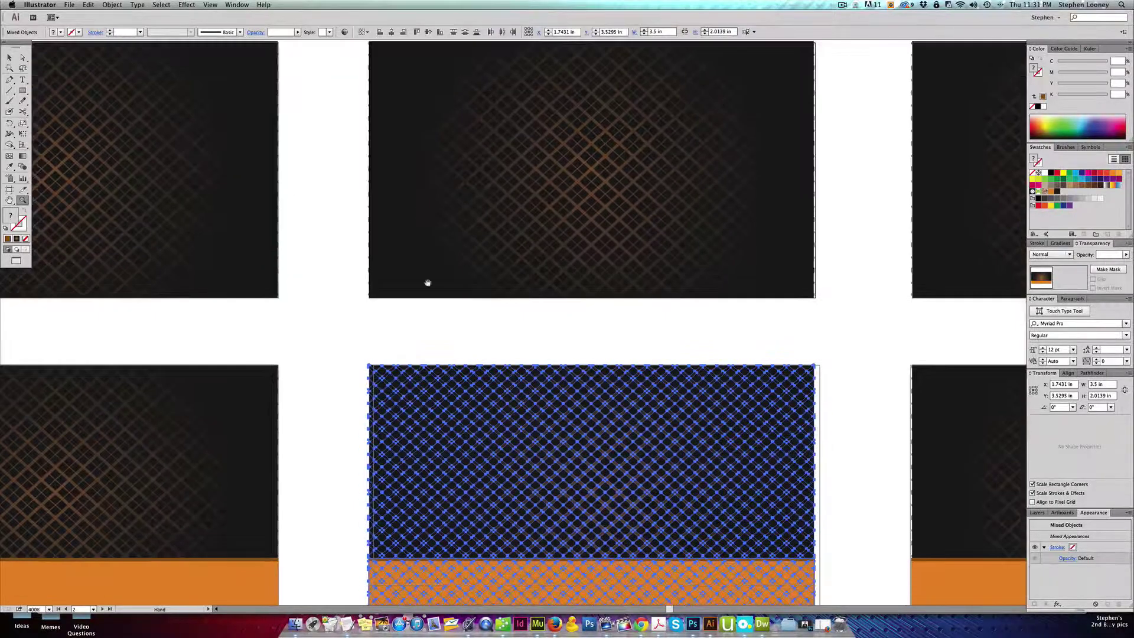
left_click_drag(351, 317, 479, 457)
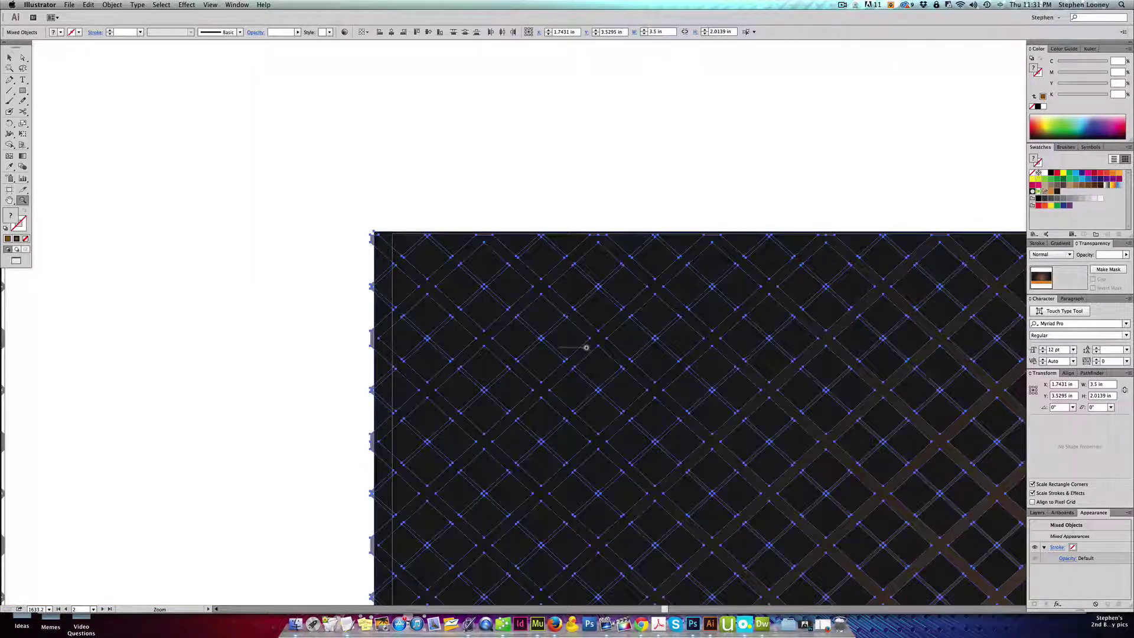
left_click_drag(587, 344, 578, 344)
left_click(10, 59)
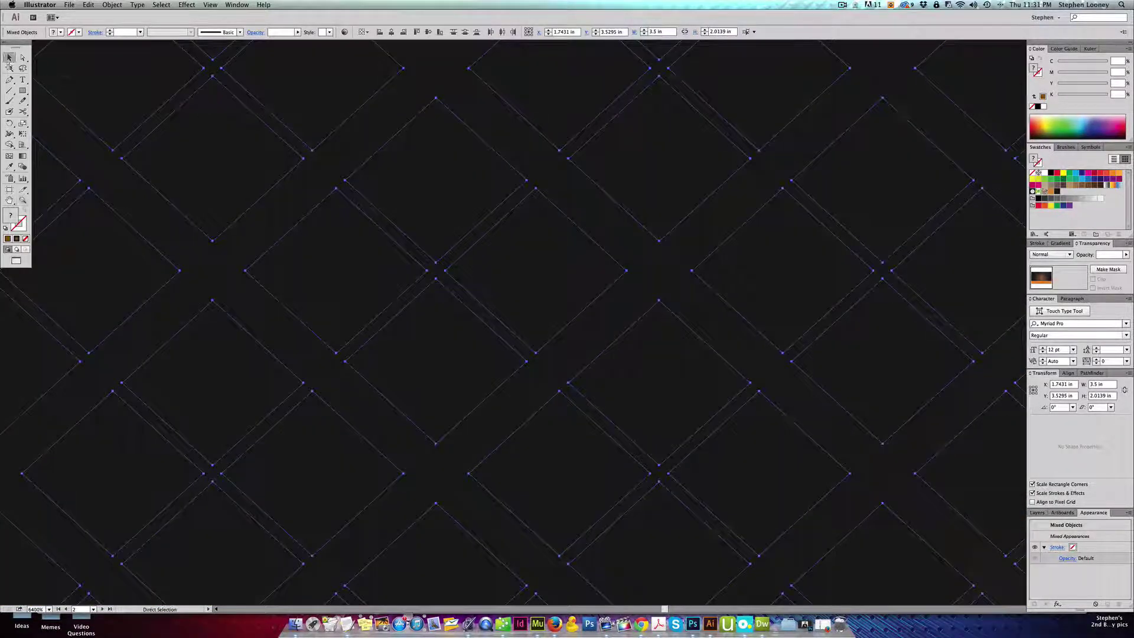
key("super+0")
left_click(386, 255, "alt+super")
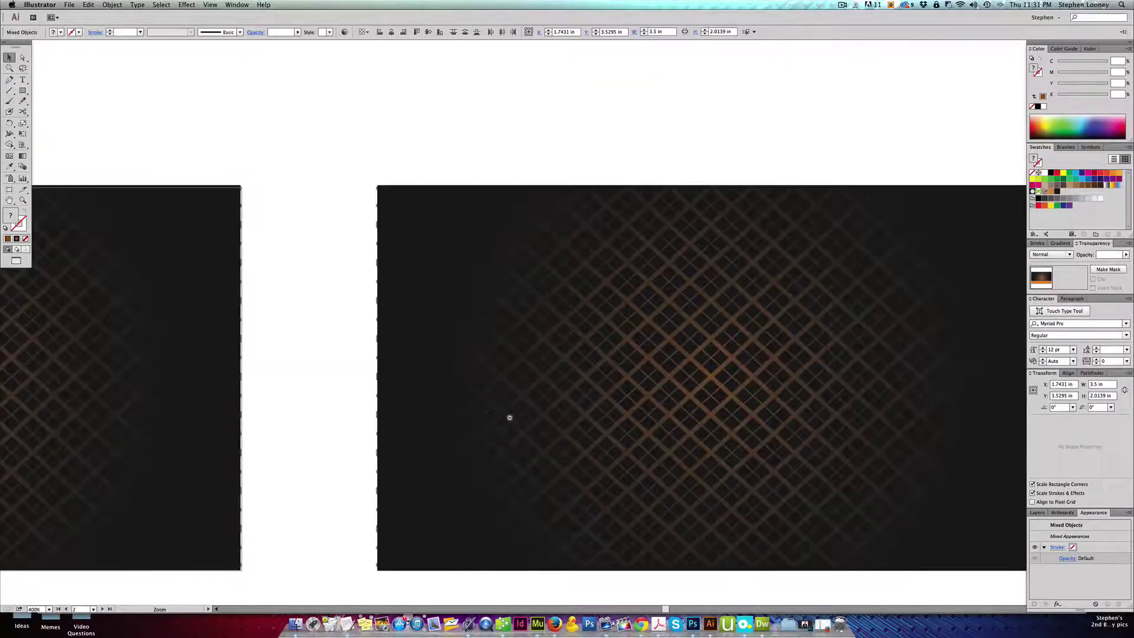
Nudge the selected card artwork slightly right and check the dark background rectangle
left_click_drag(514, 430, 496, 308)
left_click_drag(482, 377, 487, 377)
left_click(487, 377)
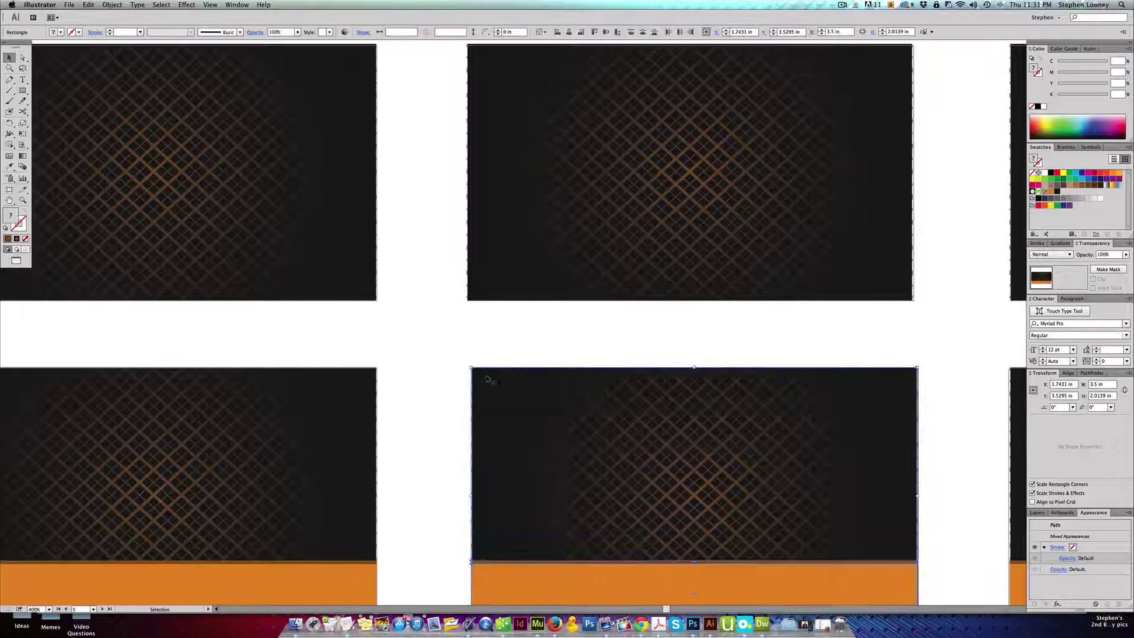
left_click(496, 348)
left_click(503, 384, "alt+super")
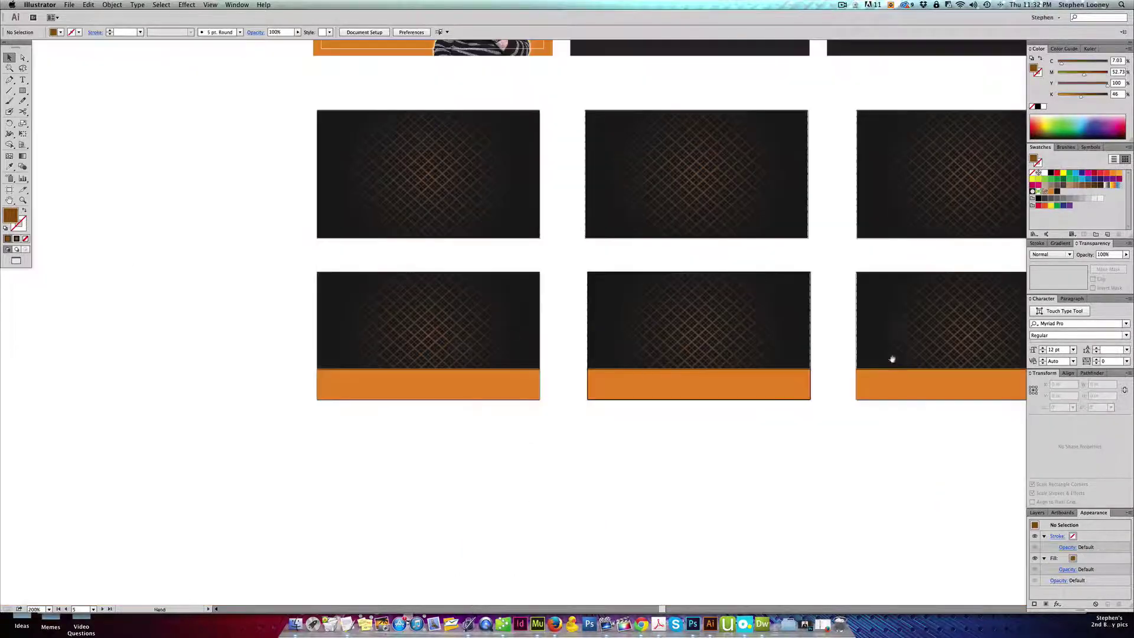
Stretch the lower-middle card's dark rectangle right edge out to the card edge with Direct Selection
left_click_drag(740, 239, 842, 348)
key("a")
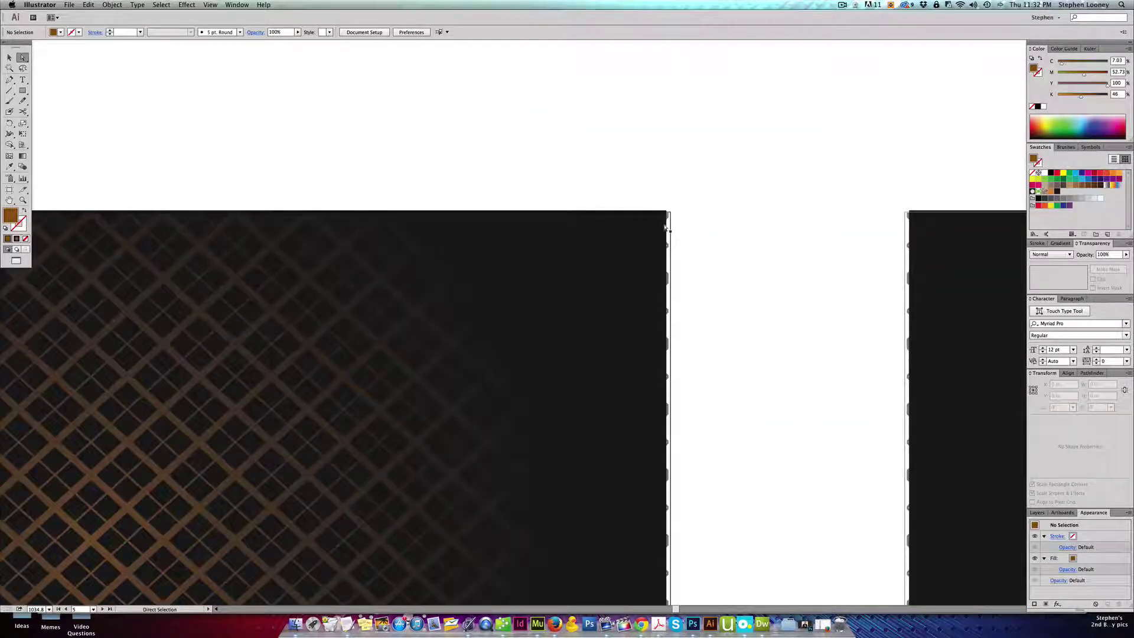
left_click_drag(667, 227, 671, 227)
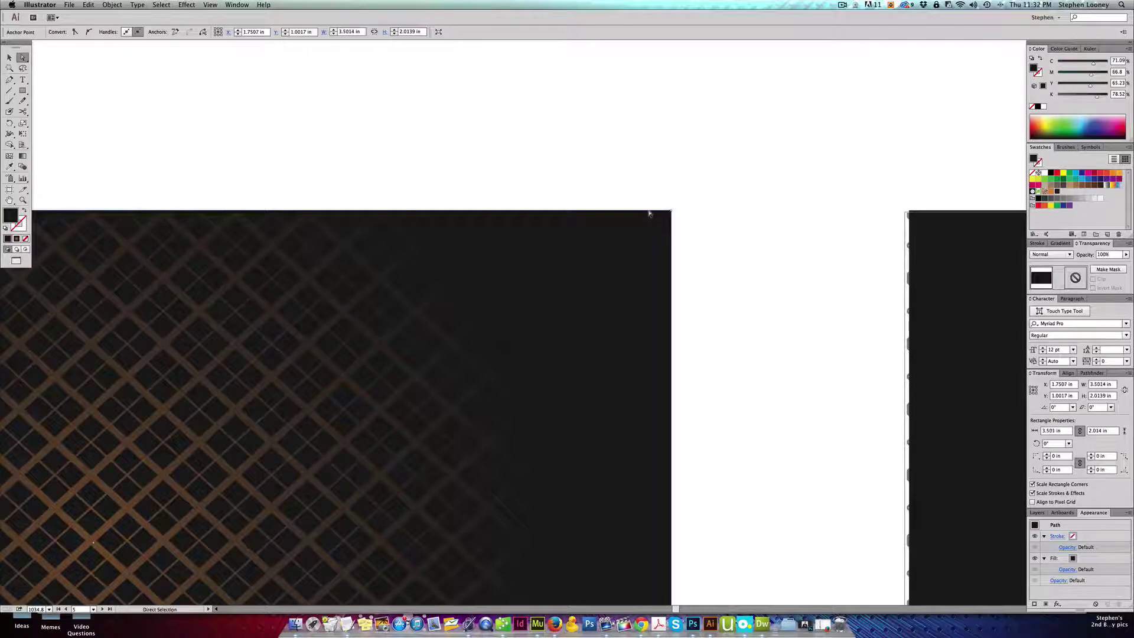
left_click(854, 232)
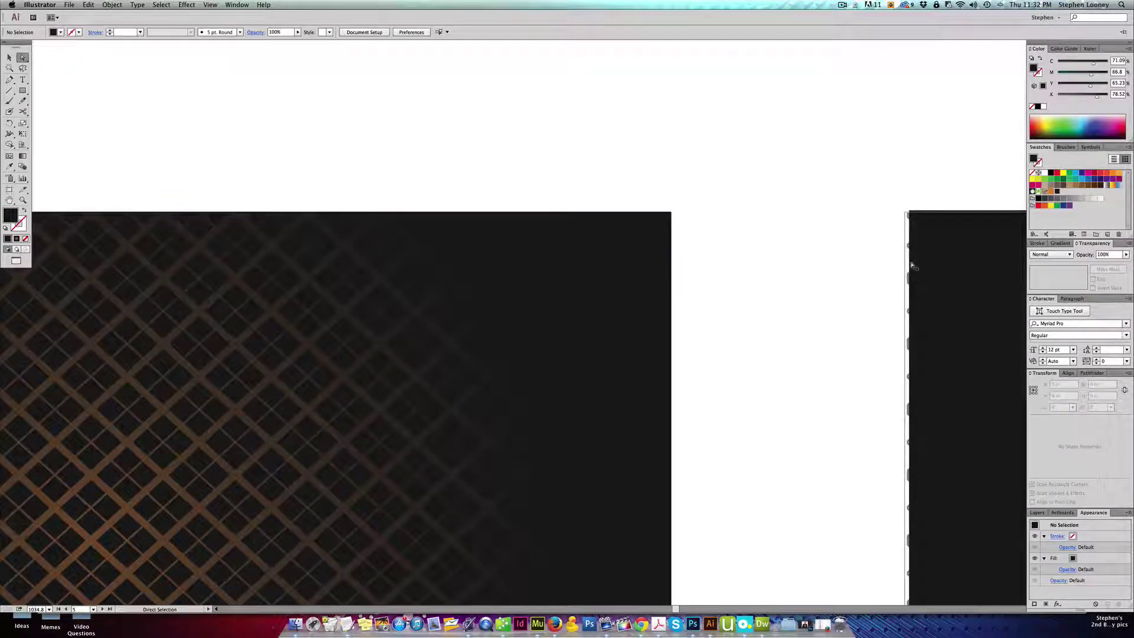
Stretch the right card's dark rectangle left edge to the card edge and check its top edge
left_click(912, 217)
left_click_drag(909, 218, 905, 219)
left_click(891, 265)
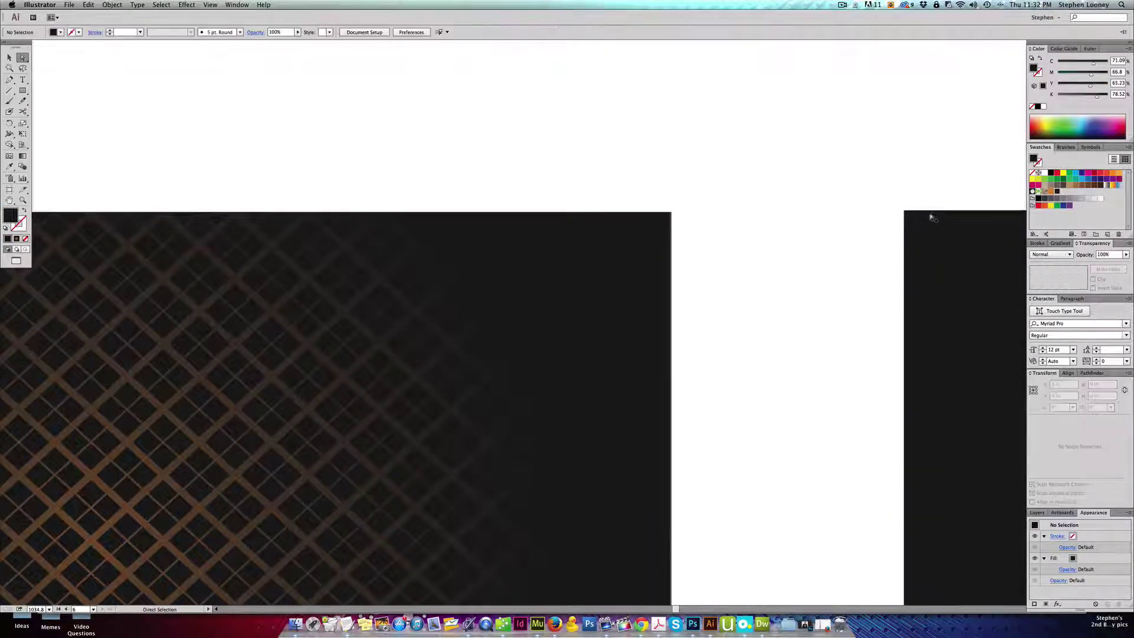
left_click(931, 217)
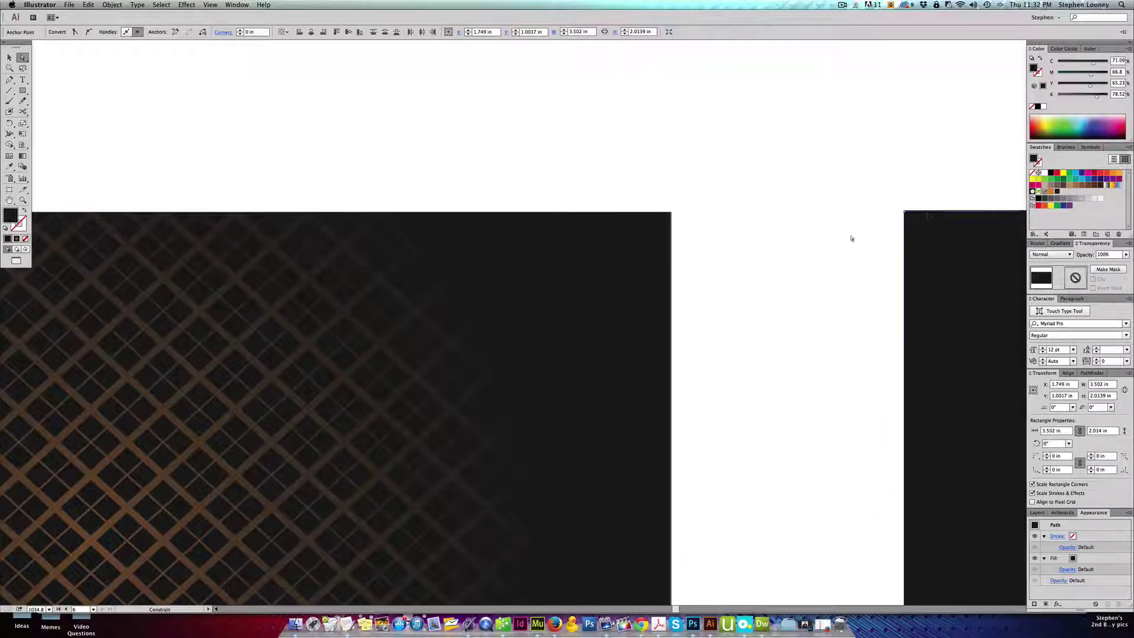
left_click(852, 238)
Zoom back out to see several cards and bring the upper rows and the logo into view
left_click(458, 287, "alt+super")
left_click(460, 374, "alt+super")
left_click(466, 280, "alt+super")
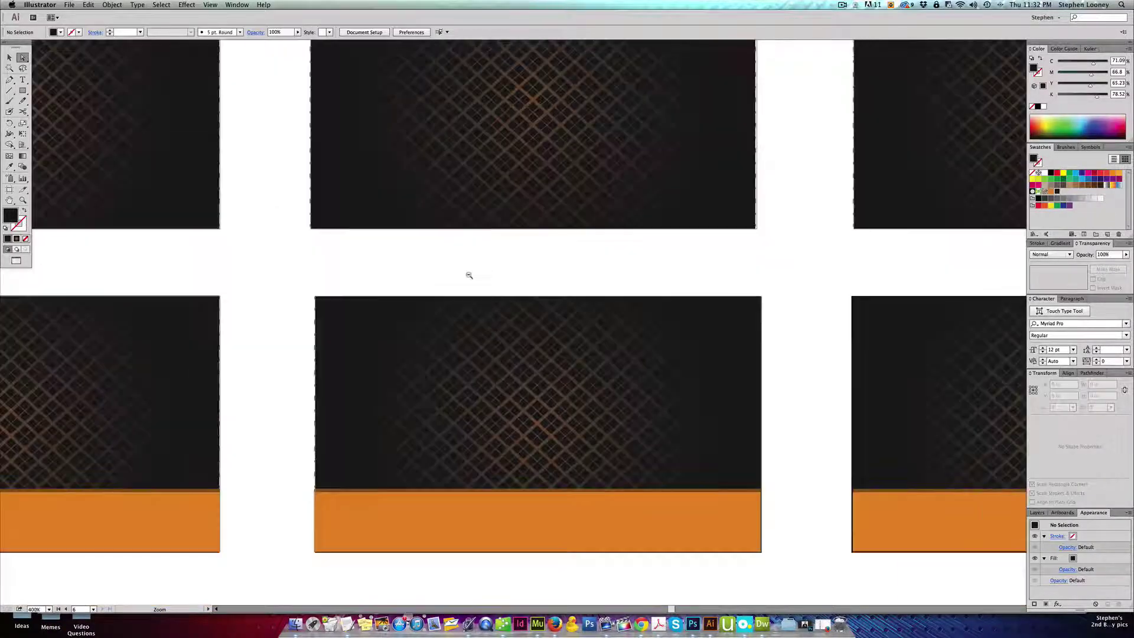
left_click(470, 276, "alt+super")
left_click(501, 264, "alt+super")
left_click_drag(135, 131, 227, 144)
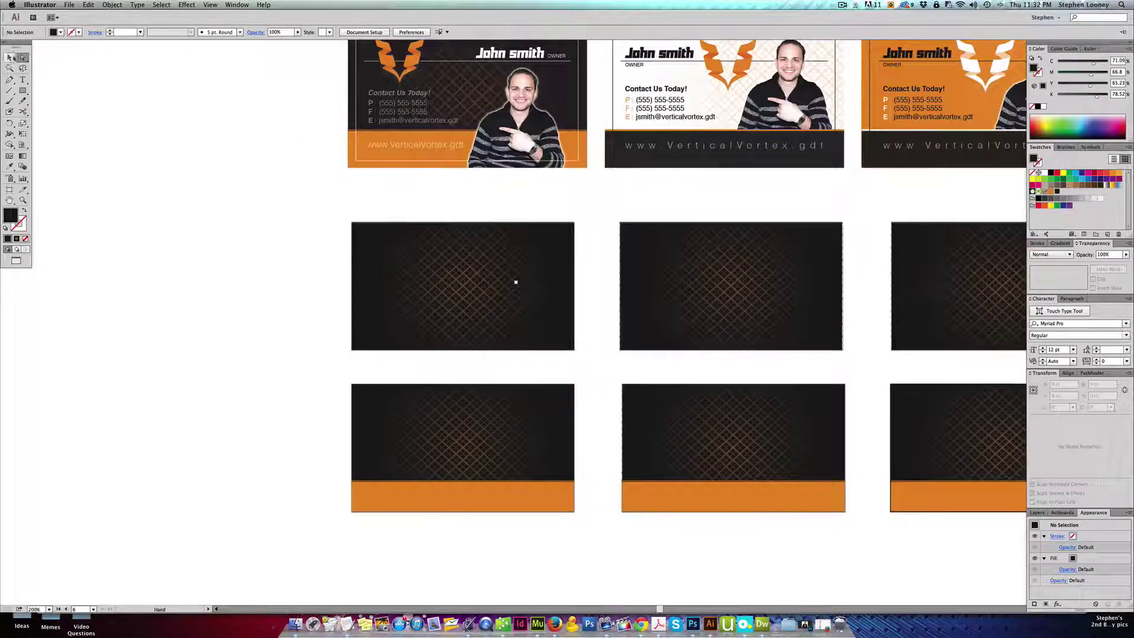
left_click(11, 56)
left_click_drag(322, 205, 353, 279)
Move the Vertical Vortex logo onto the first blank dark card and bring it to front
left_click(279, 44)
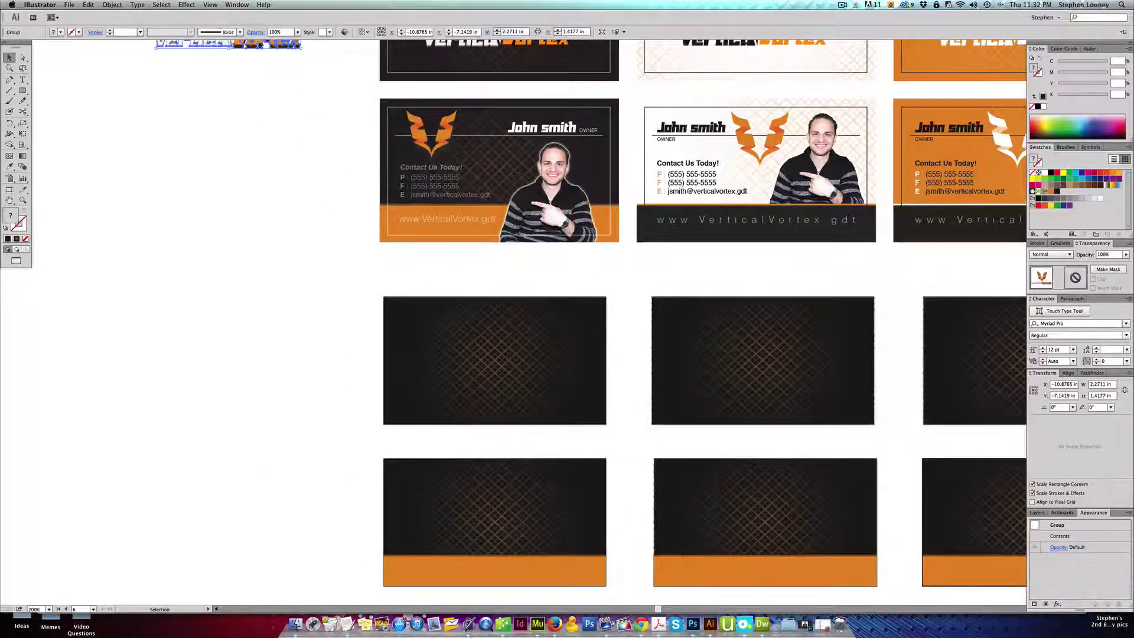
left_click_drag(256, 44, 254, 174)
left_click_drag(315, 172, 307, 202)
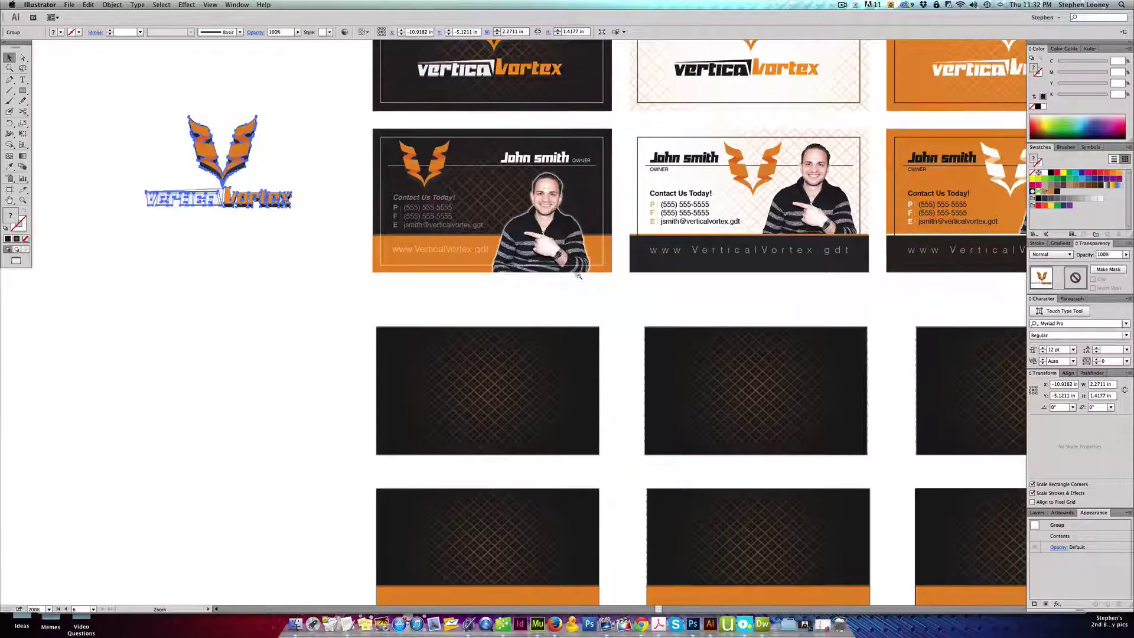
left_click(579, 275, "alt+super")
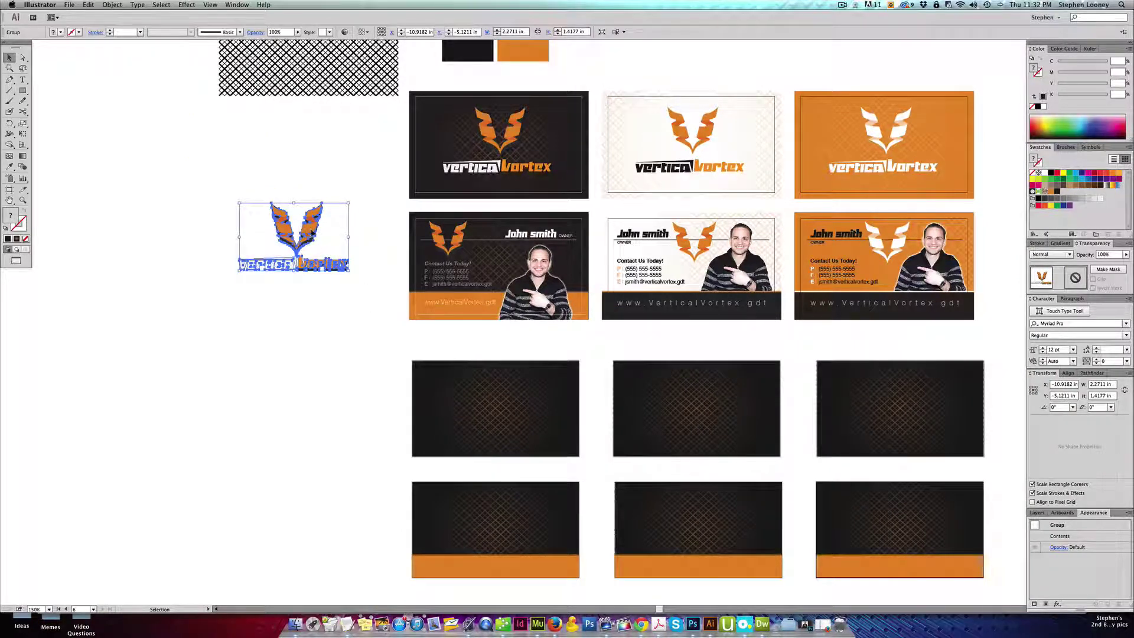
left_click_drag(310, 232, 508, 401)
left_click(112, 5)
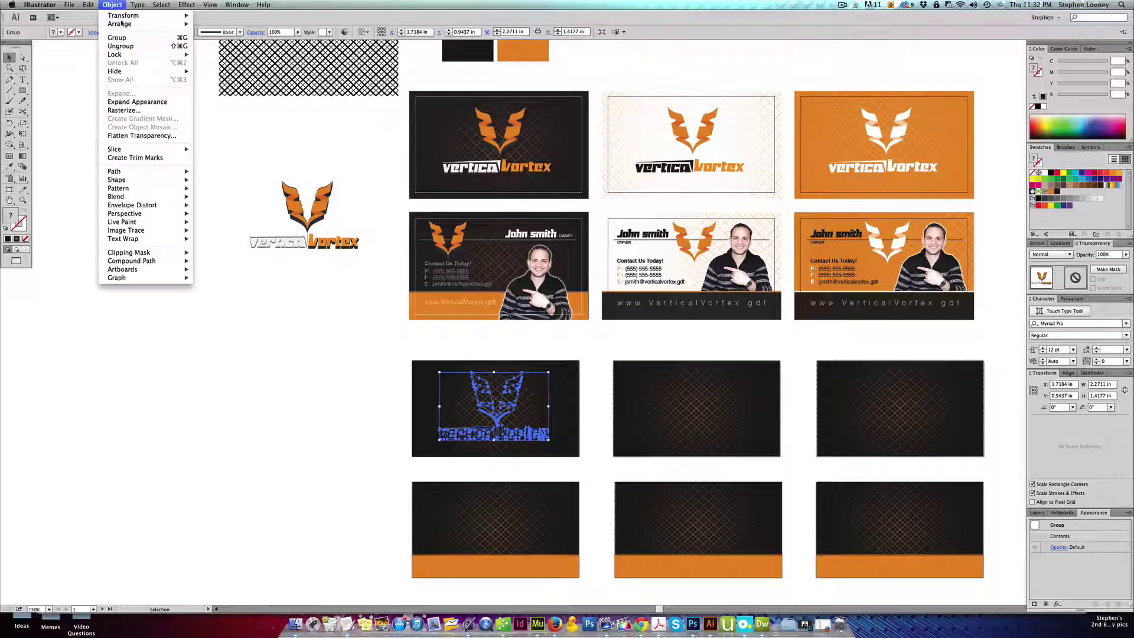
mouse_move(124, 23)
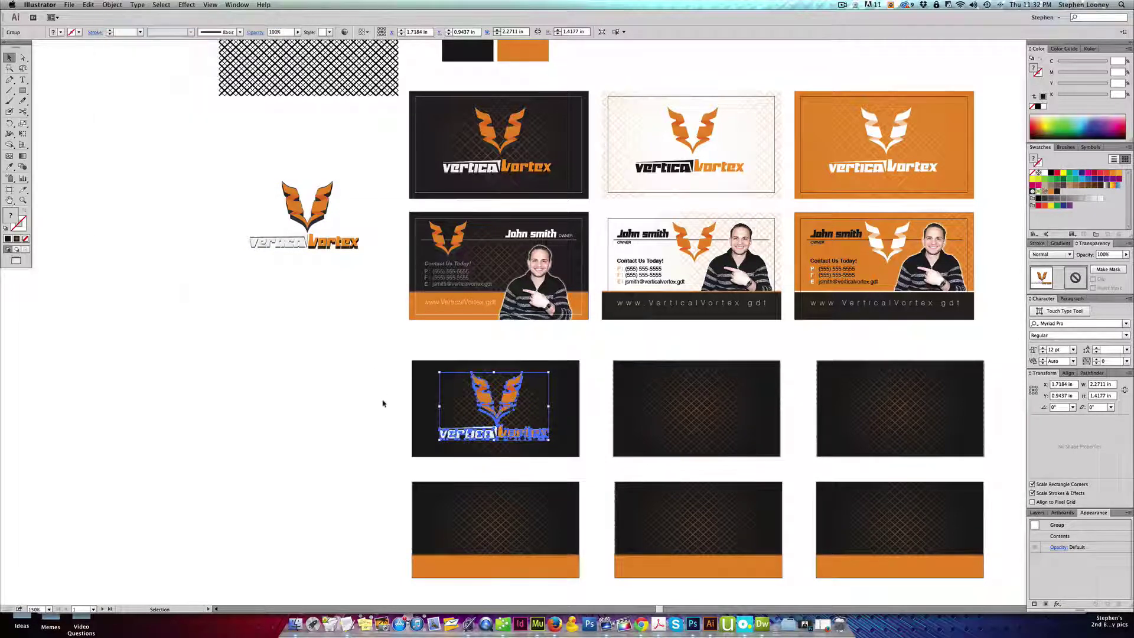
left_click(383, 401)
Zoom in on the lower cards to check the logo's placement on the dark card
left_click_drag(320, 354, 260, 308)
left_click_drag(209, 227, 782, 583)
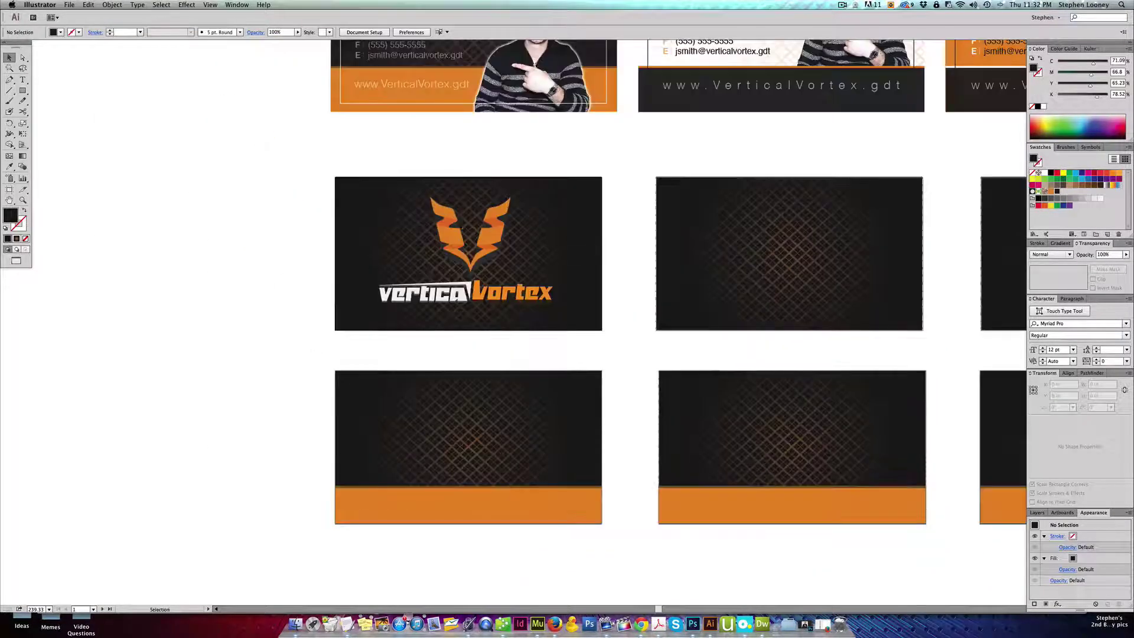
left_click(486, 241)
left_click(629, 238)
left_click_drag(742, 235, 736, 440)
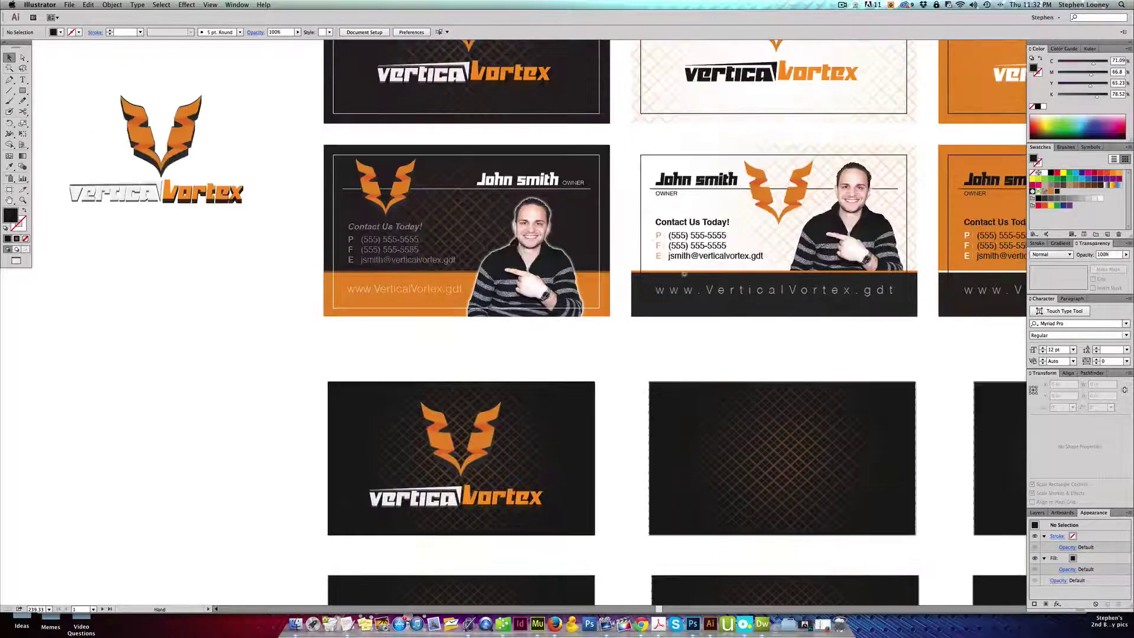
left_click(651, 238, "alt+super")
left_click_drag(426, 421, 476, 373)
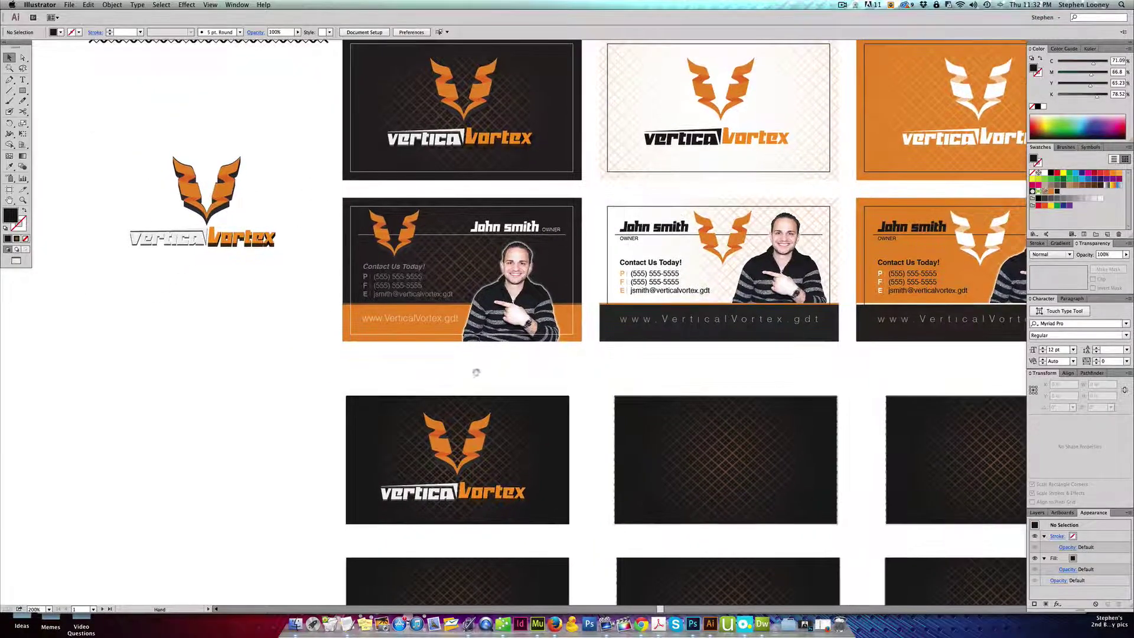
left_click(479, 478)
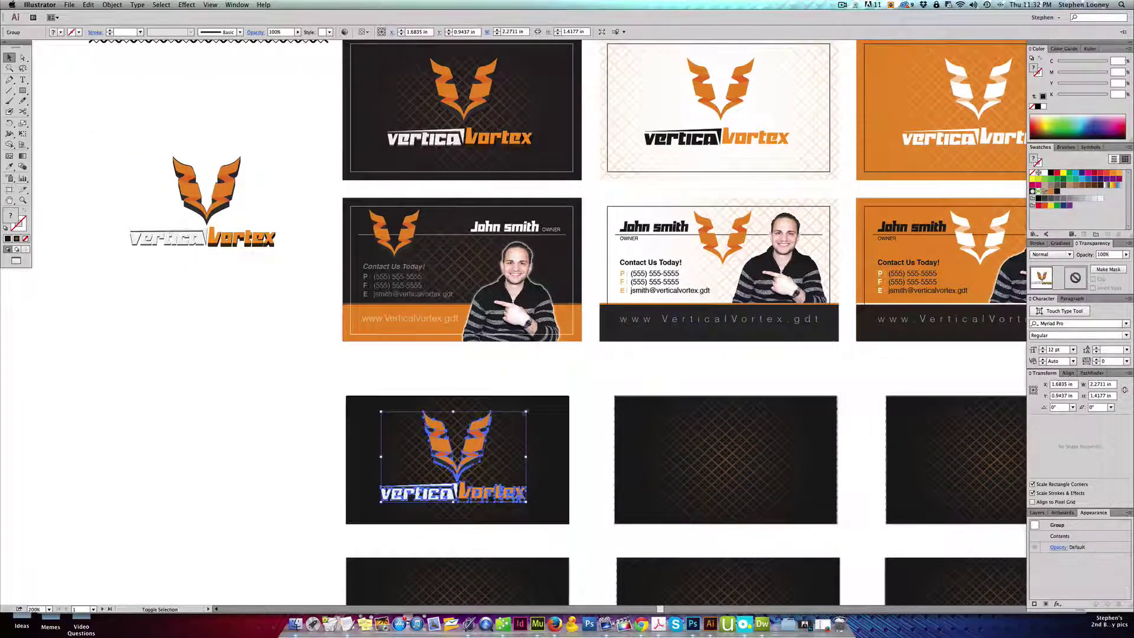
left_click(403, 453)
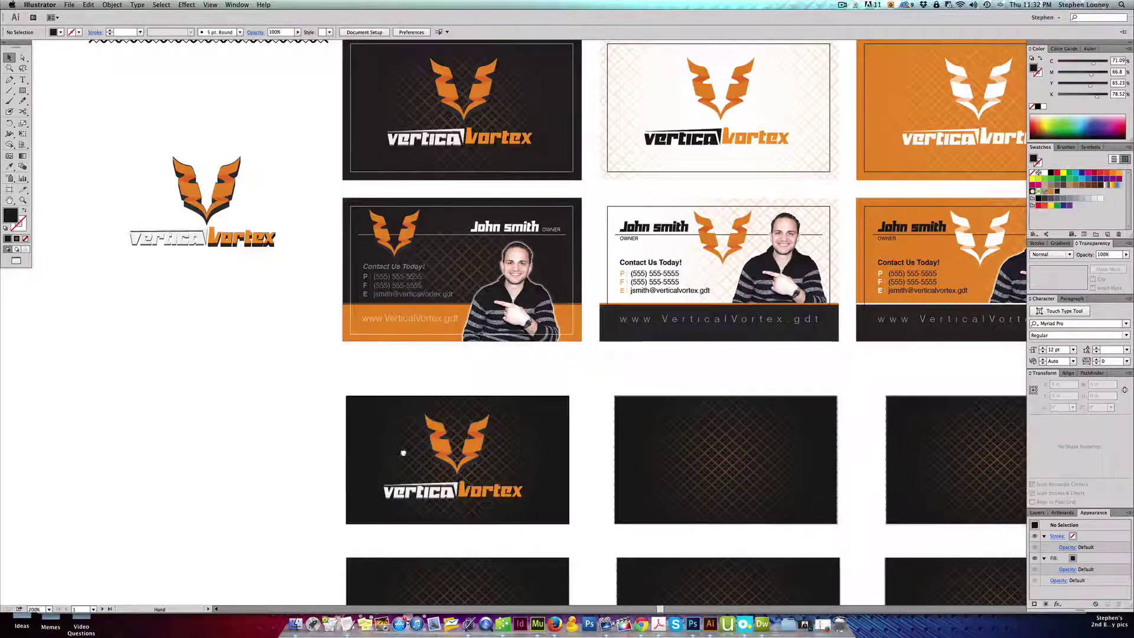
left_click_drag(403, 453, 473, 355)
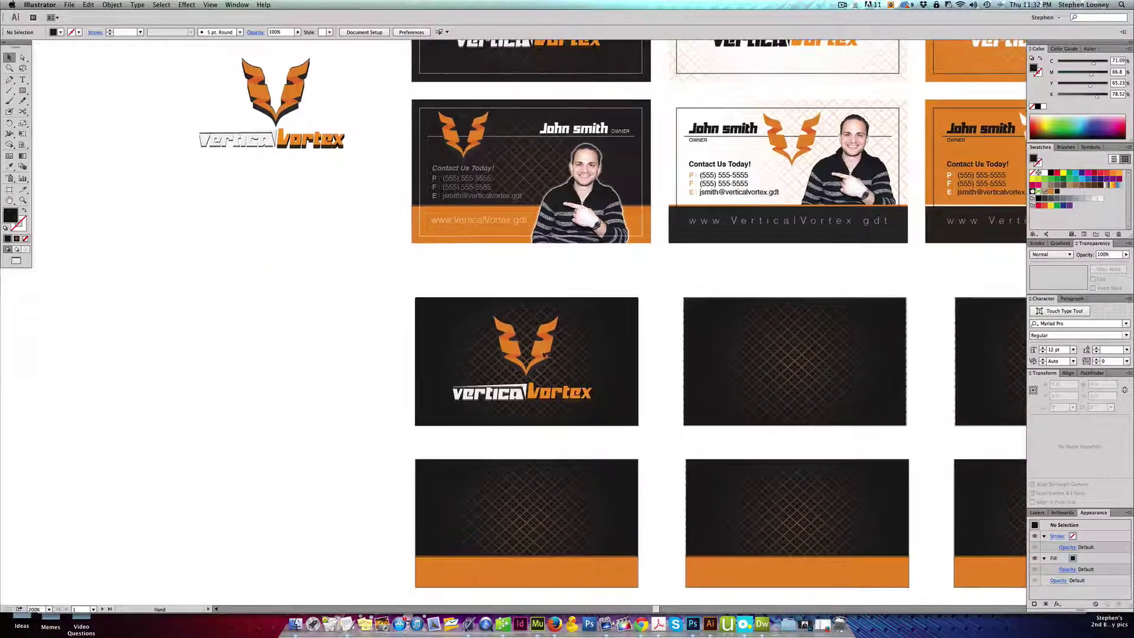
Duplicate the logo, delete the copy's wordmark, and place the V icon on the orange-band card's top-left
left_click_drag(543, 349, 311, 403)
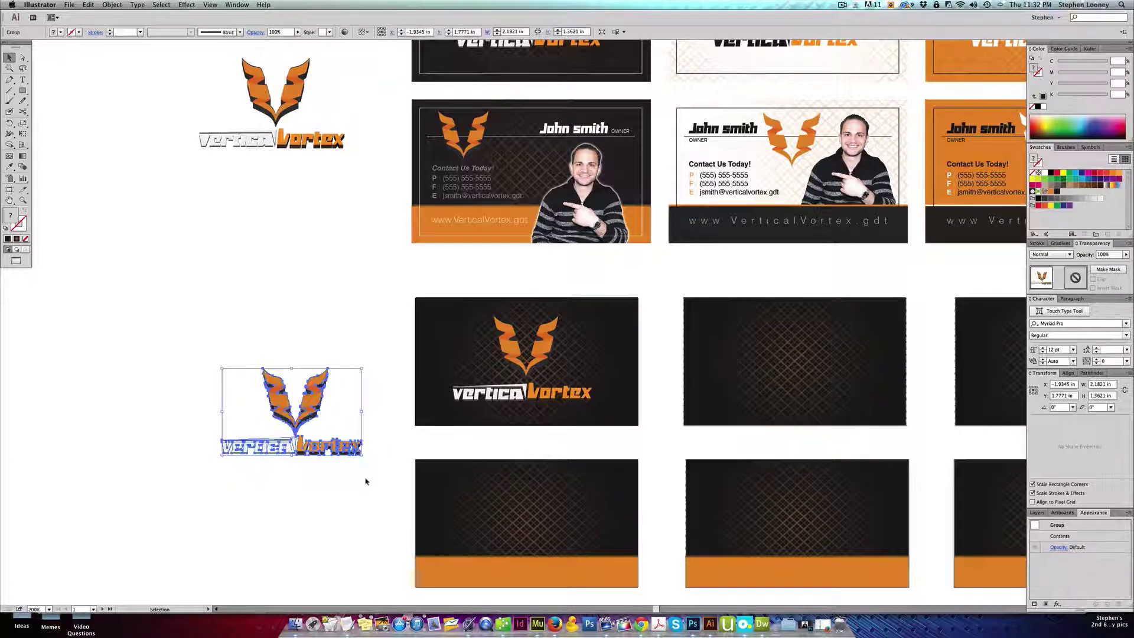
key("a")
left_click_drag(368, 488, 192, 440)
key("Delete")
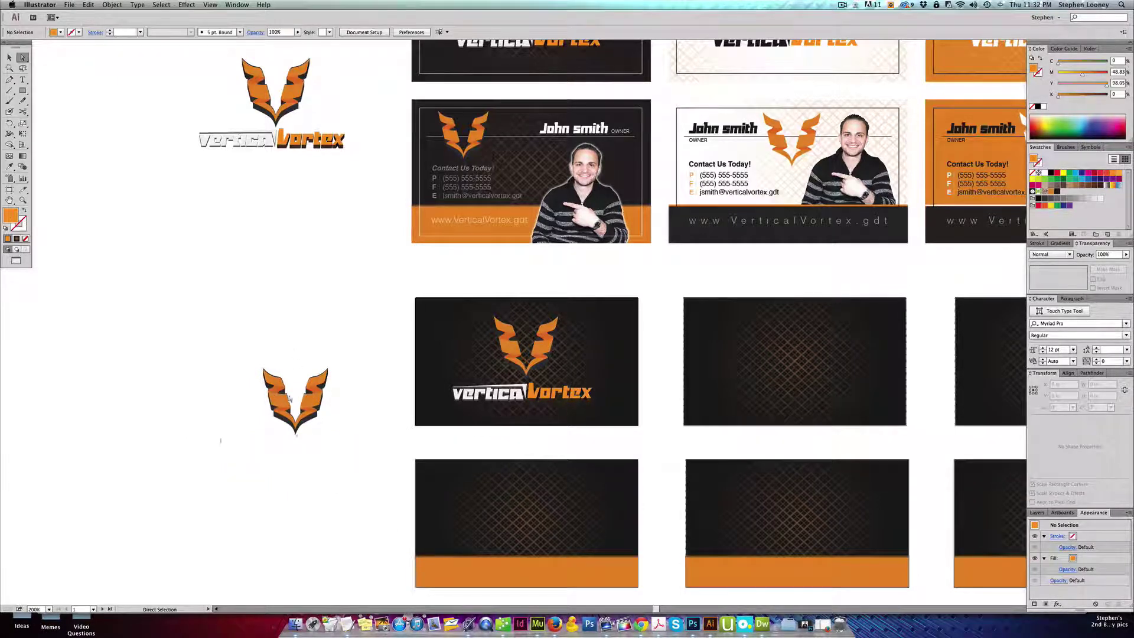
key("v")
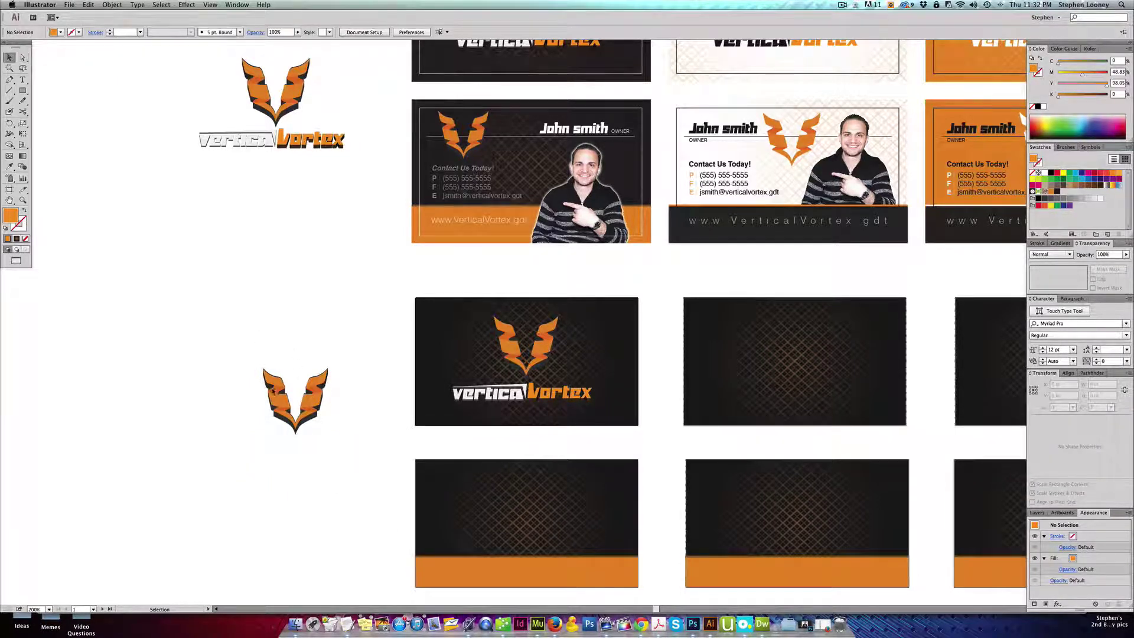
left_click(283, 415)
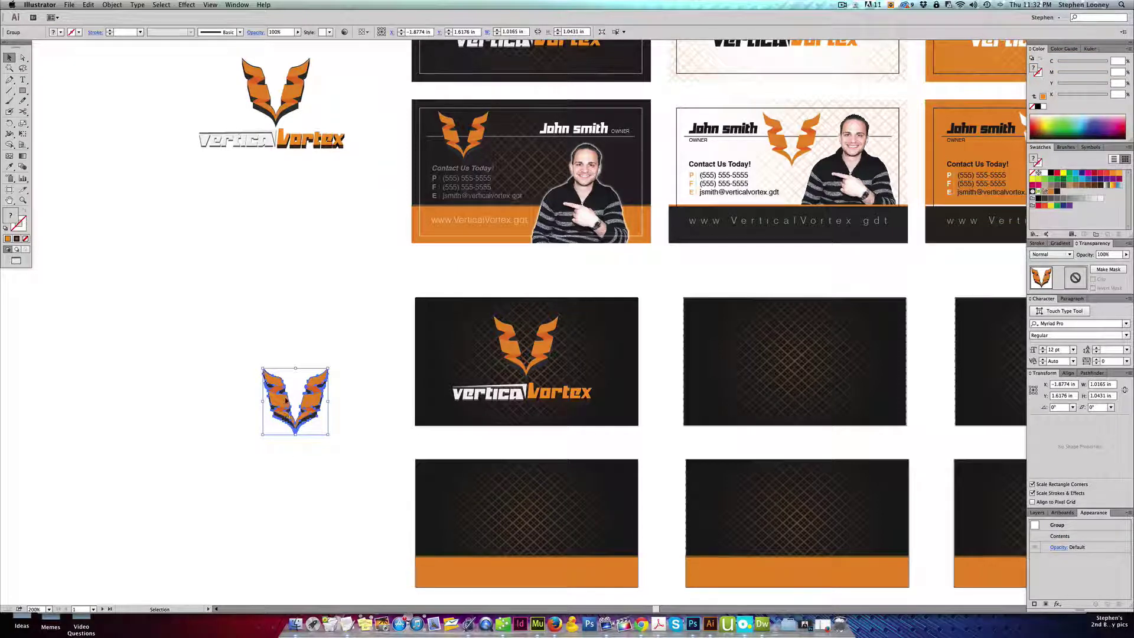
left_click_drag(295, 401, 467, 500)
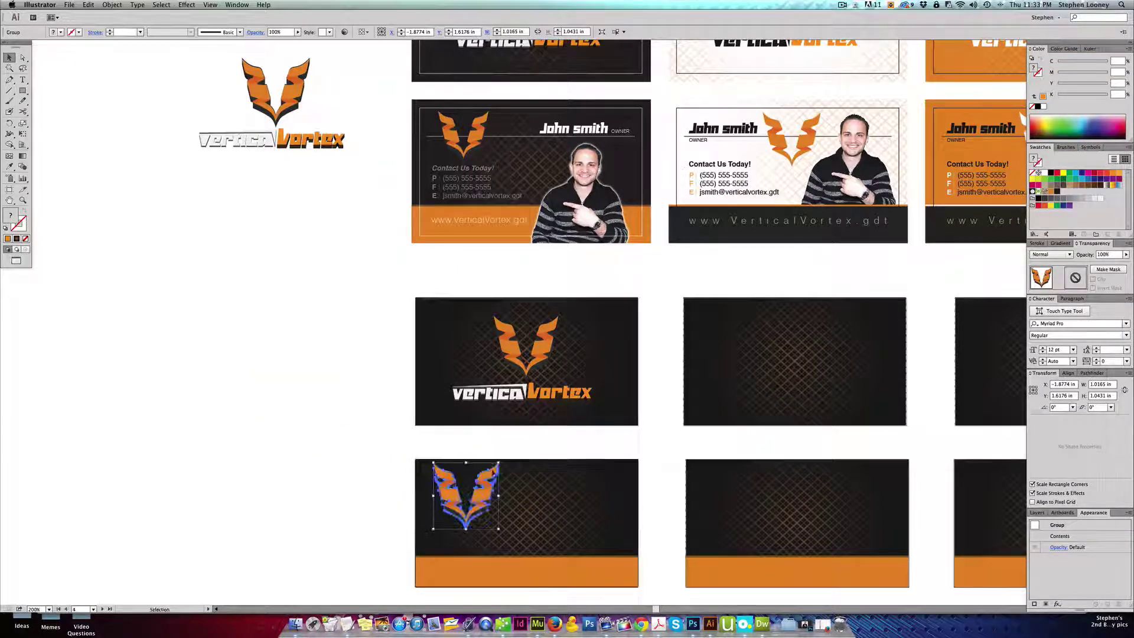
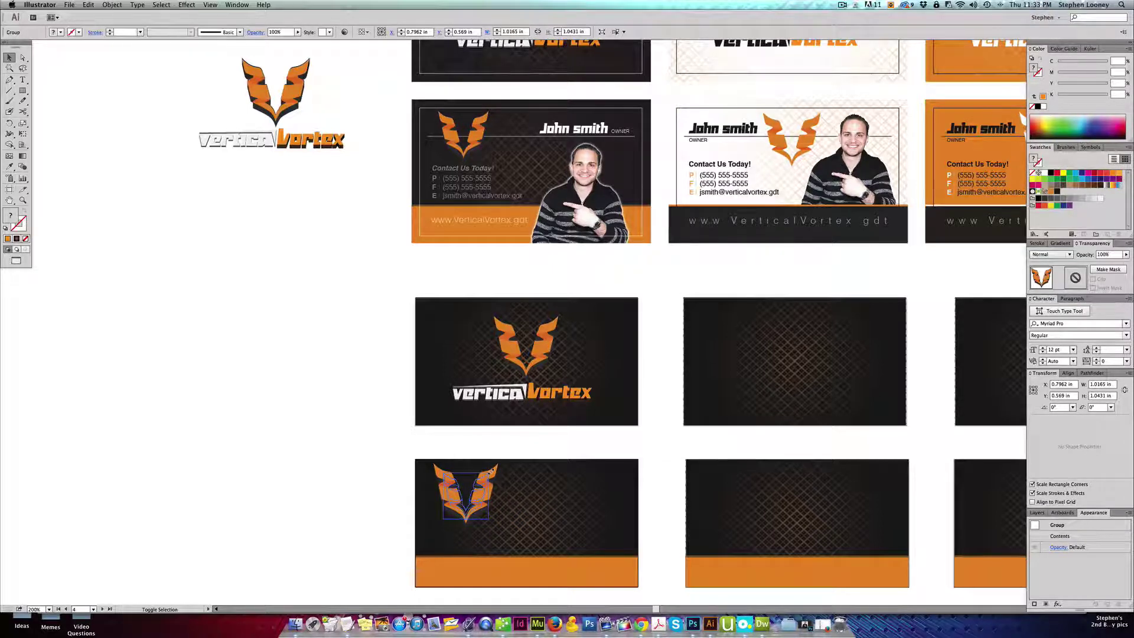
Shrink the V logo on the new dark card to about three-quarters size
left_click_drag(491, 471, 472, 500)
left_click(355, 483)
left_click_drag(330, 442, 288, 404)
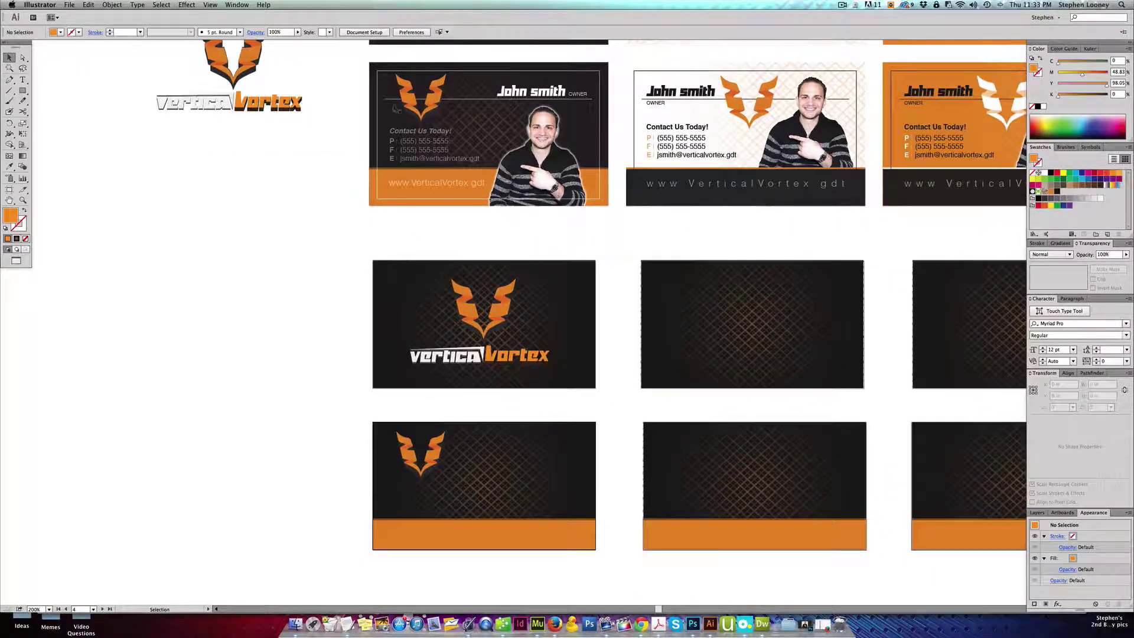
left_click_drag(371, 66, 614, 210)
key("super+z")
Move the finished dark card down beside the new card and zoom in on both
left_click_drag(524, 98, 260, 439)
left_click_drag(237, 224, 299, 288)
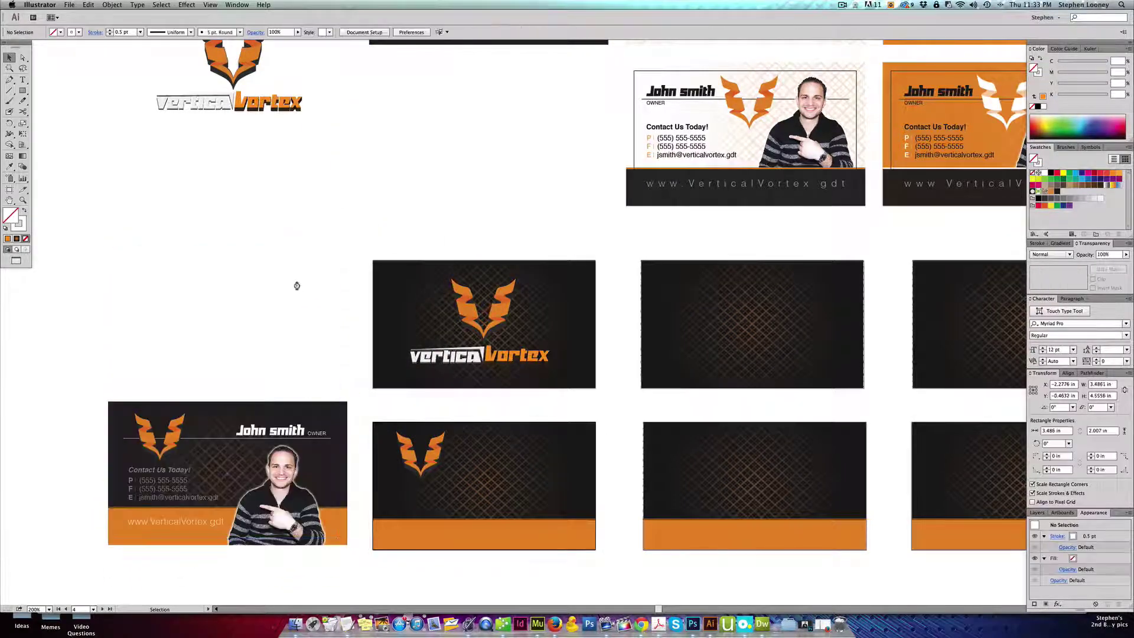
left_click_drag(289, 418, 319, 366)
left_click_drag(140, 266, 781, 572)
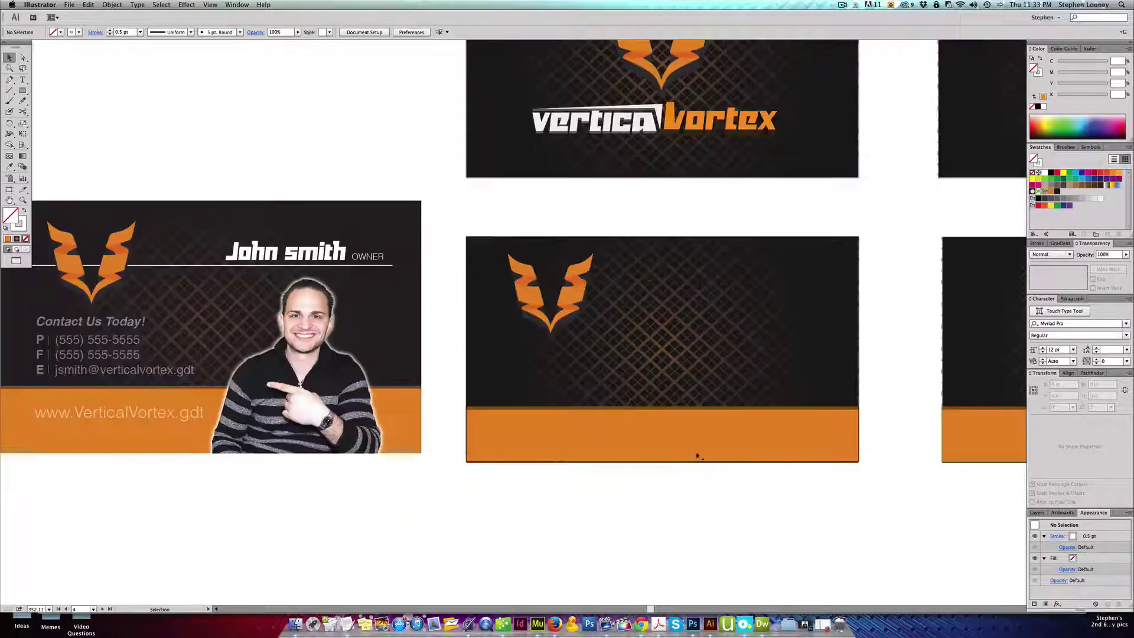
Select the pointing photo on the finished dark card
left_click(71, 4)
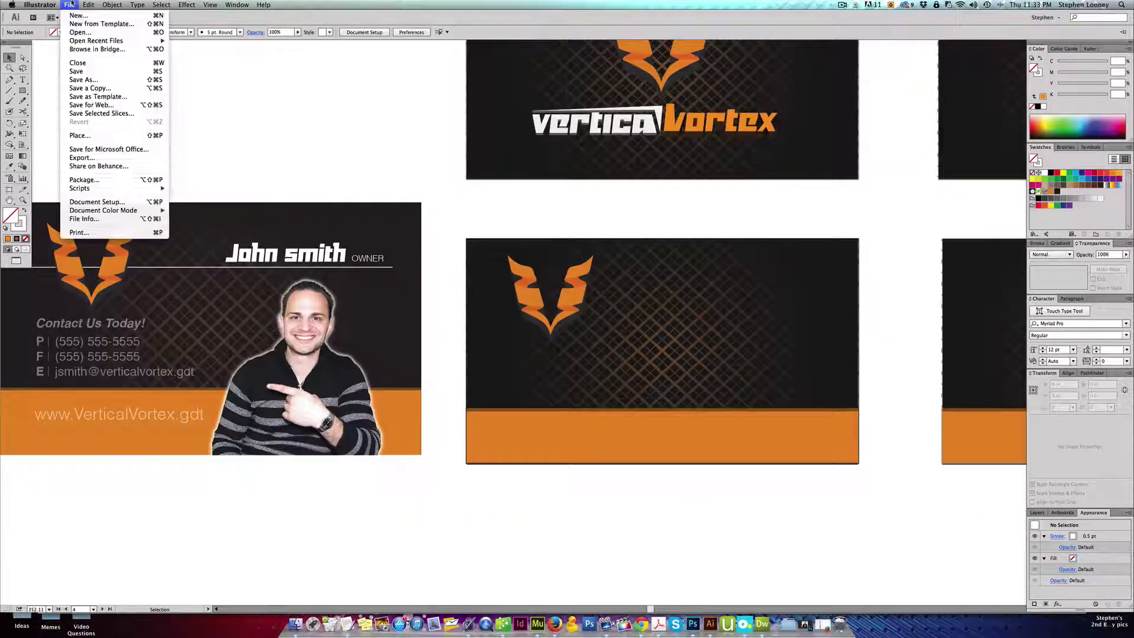
left_click(70, 4)
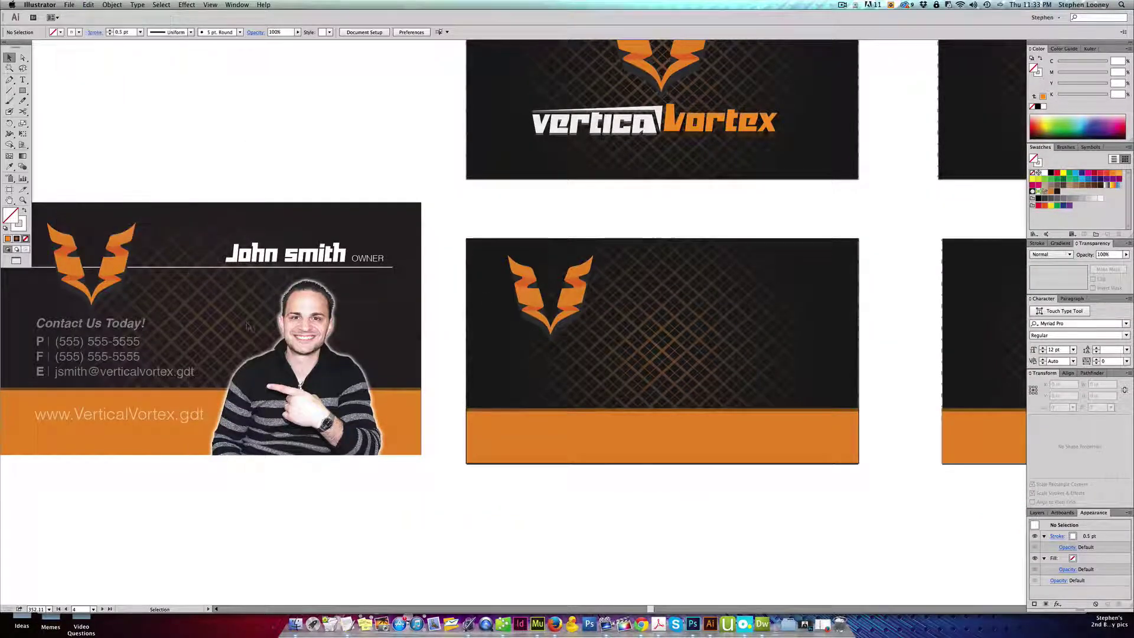
left_click(306, 320)
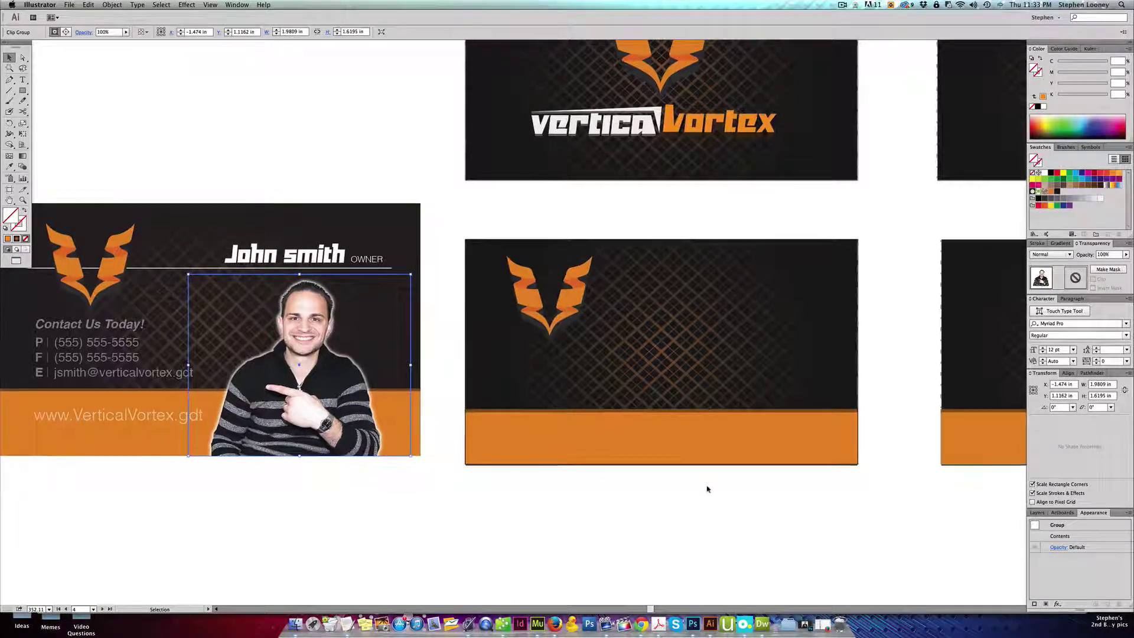
Copy the pointing photo and paste it into the new card's lower right
left_click_drag(339, 396, 786, 407)
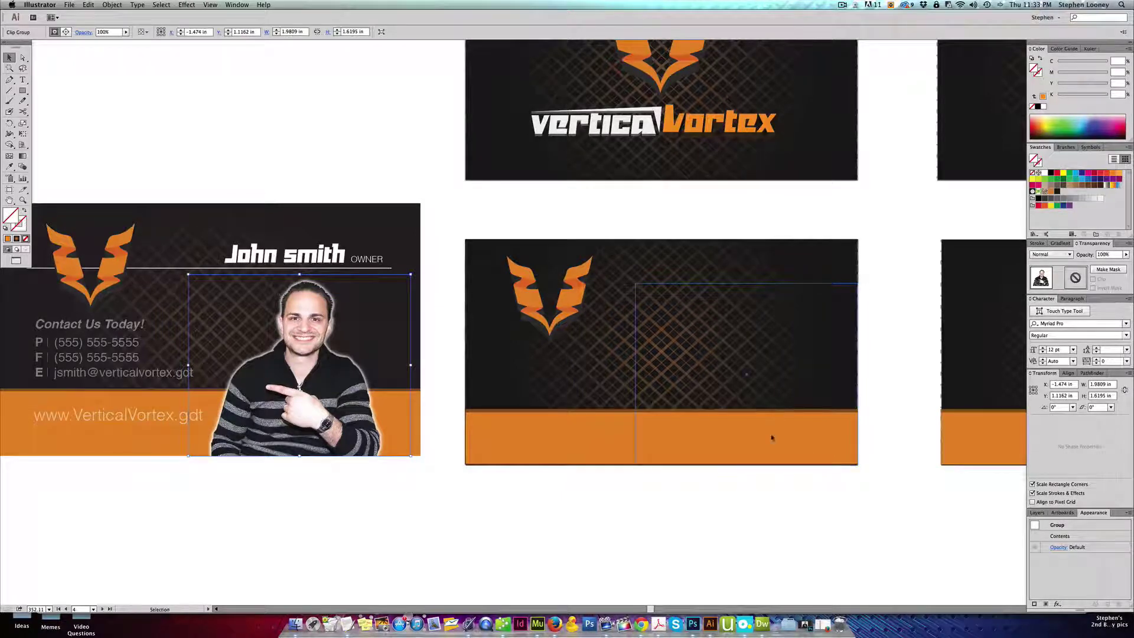
key("super+z")
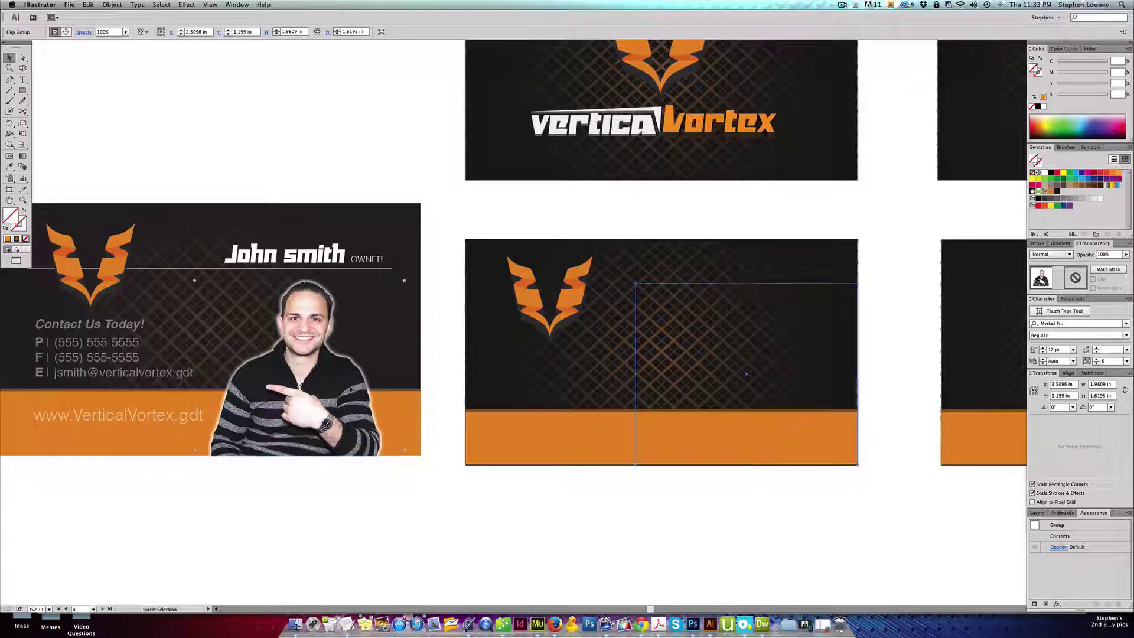
key("super+c")
left_click(599, 523)
key("super+v")
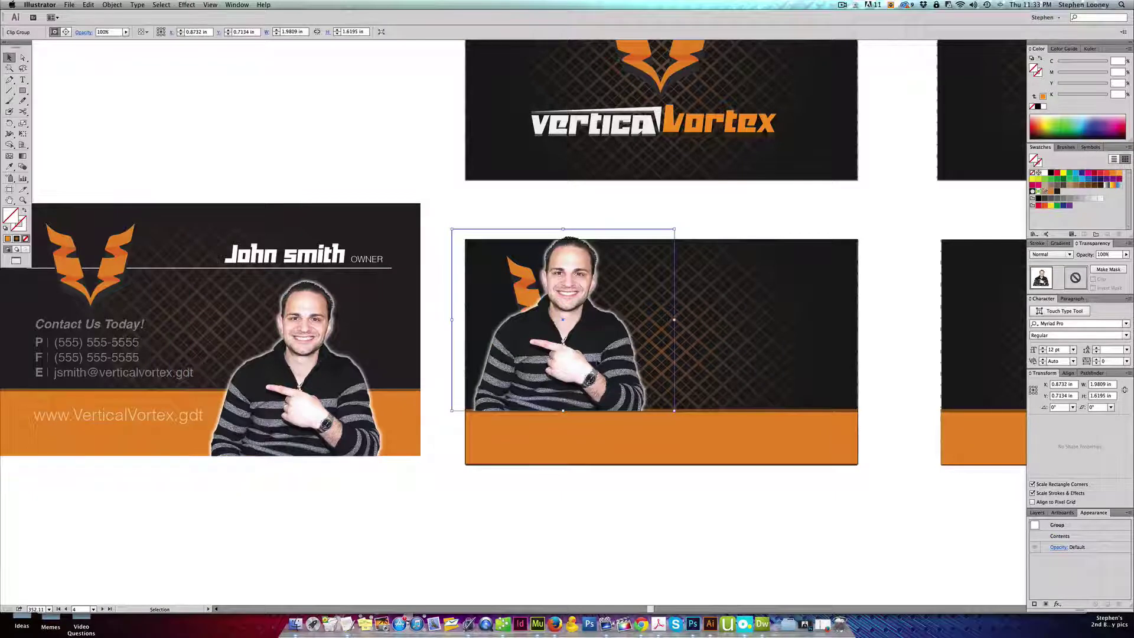
left_click_drag(600, 363, 784, 418)
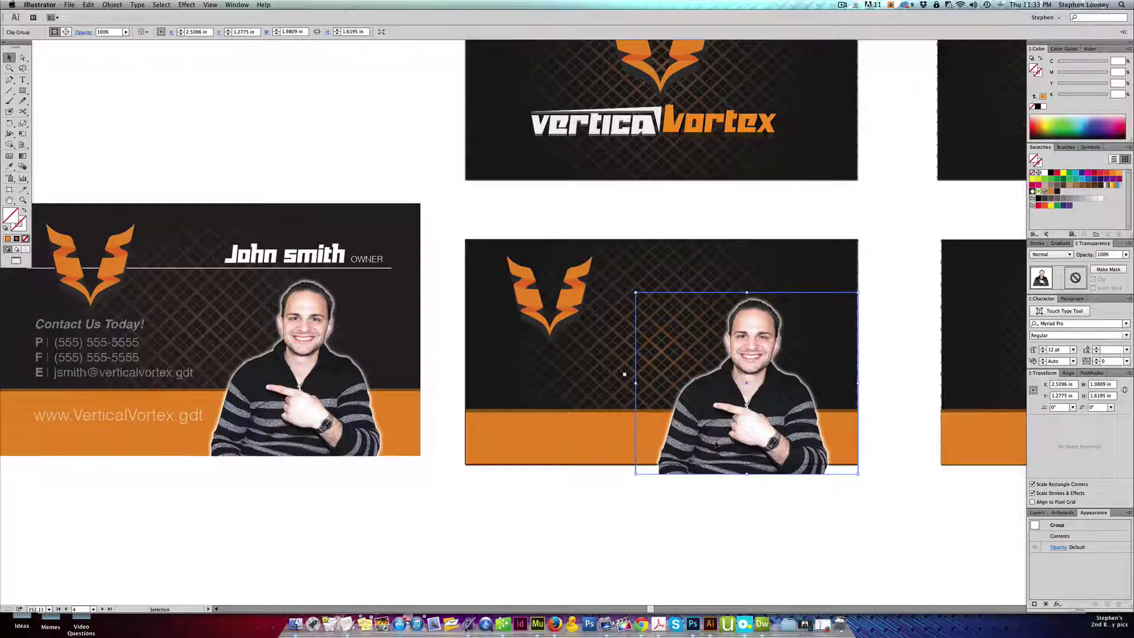
left_click_drag(716, 443, 716, 445)
Release the pasted photo's clipping mask, leaving the photo and its former mask separate
key("a")
left_click(675, 485)
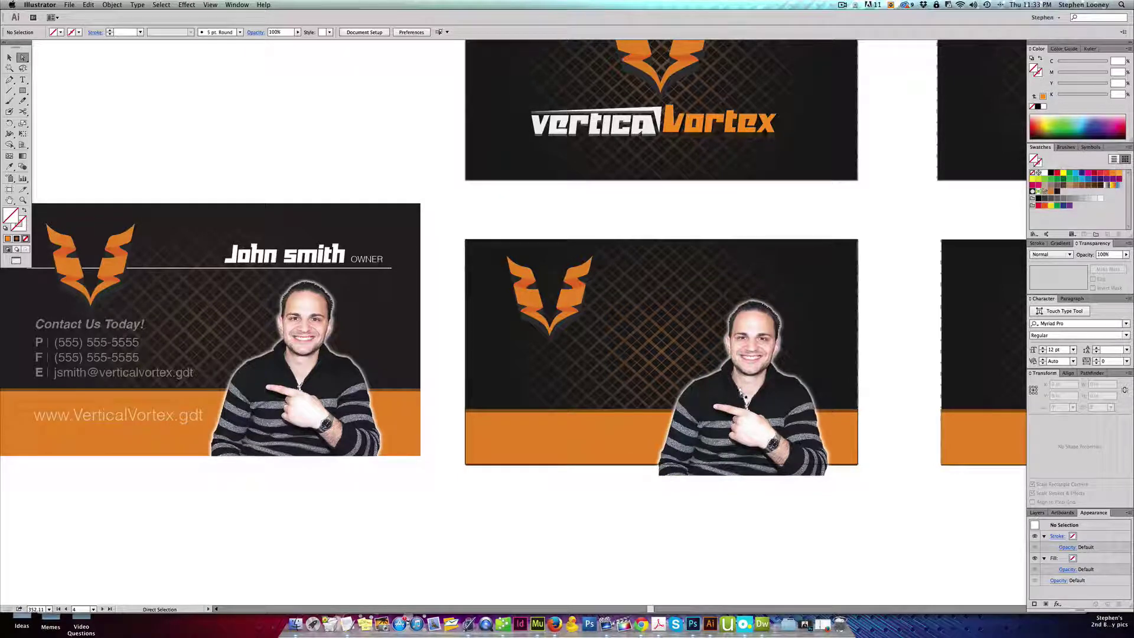
key("v")
left_click(746, 397)
right_click(760, 425)
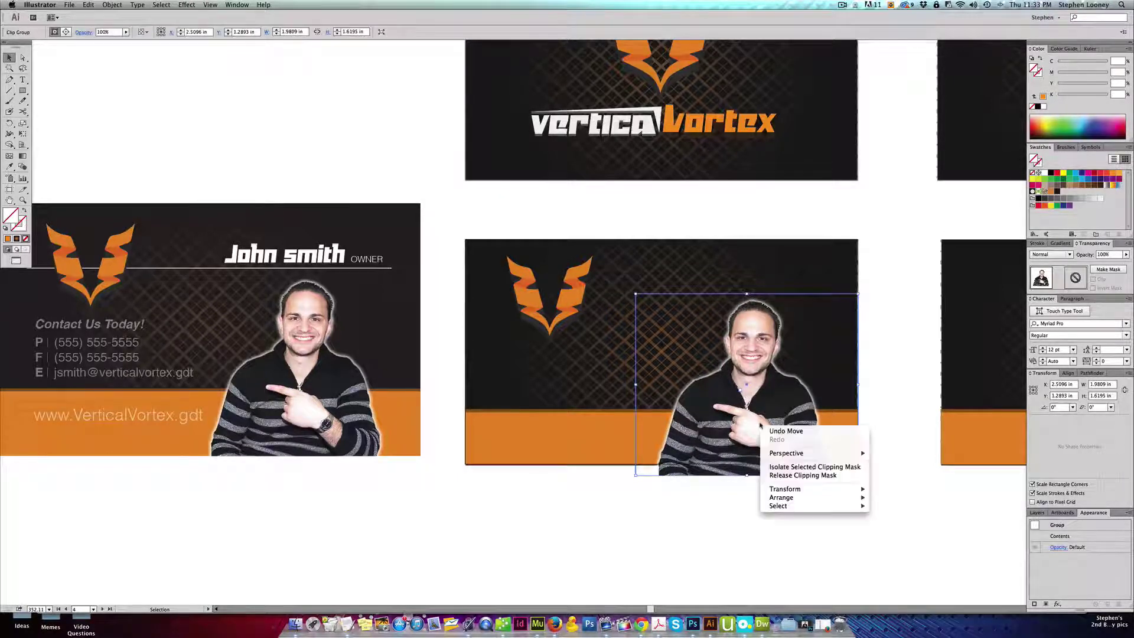
left_click(789, 475)
left_click(797, 521)
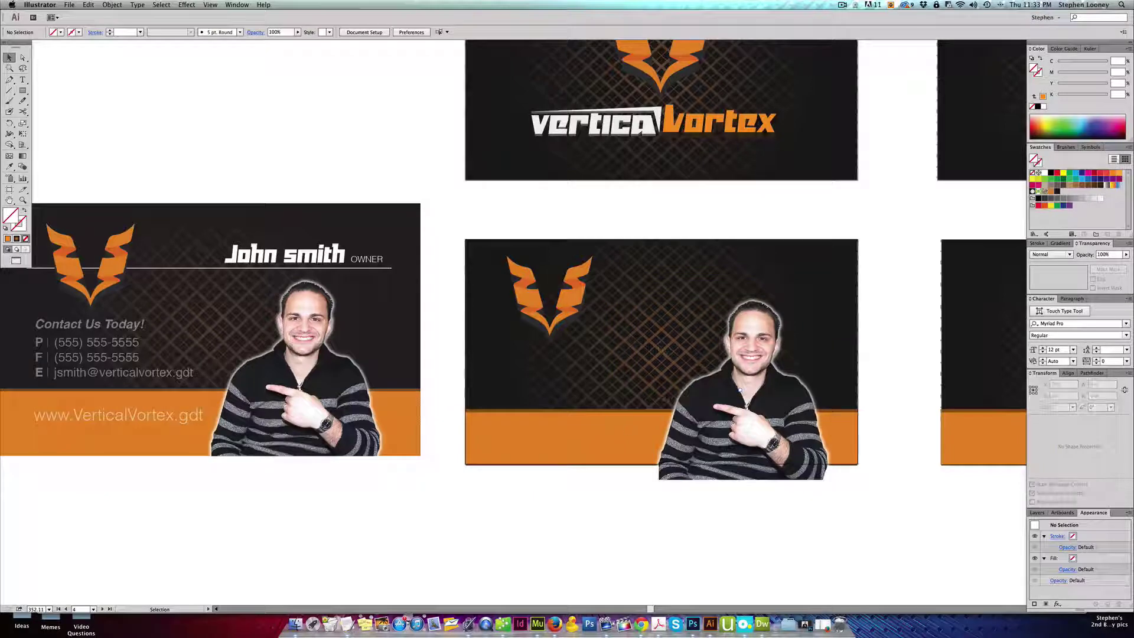
left_click_drag(482, 504, 539, 224)
left_click(539, 223)
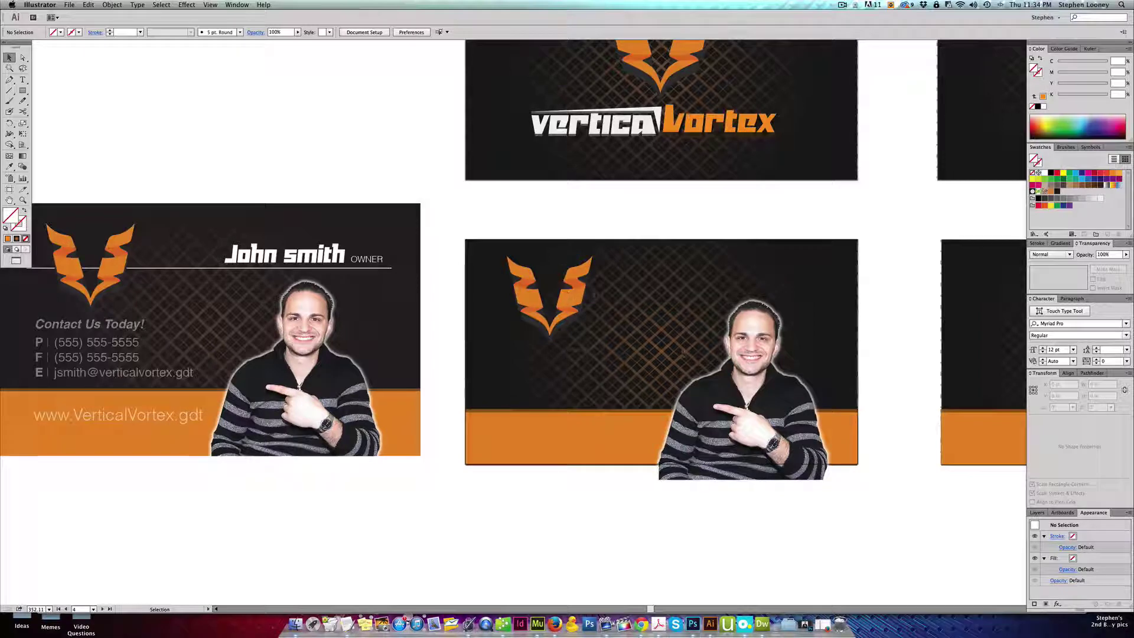
left_click_drag(594, 294, 684, 354)
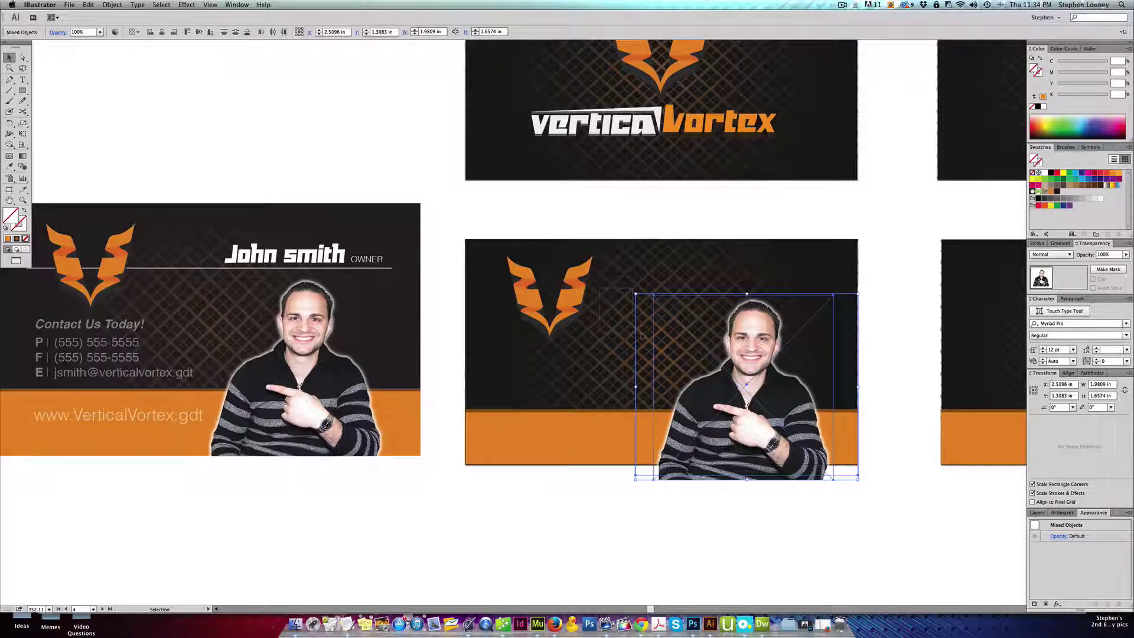
left_click(641, 334)
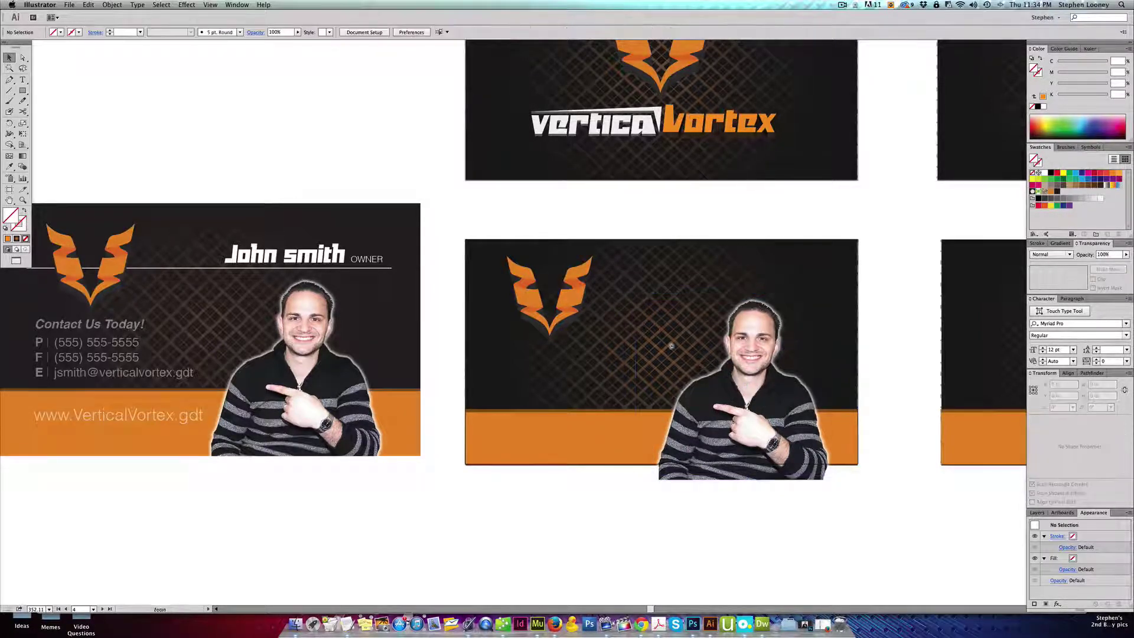
Zoom out to 300% and draw a rectangle over the photo's visible area
left_click(672, 348, "alt+super")
left_click_drag(656, 387, 667, 394)
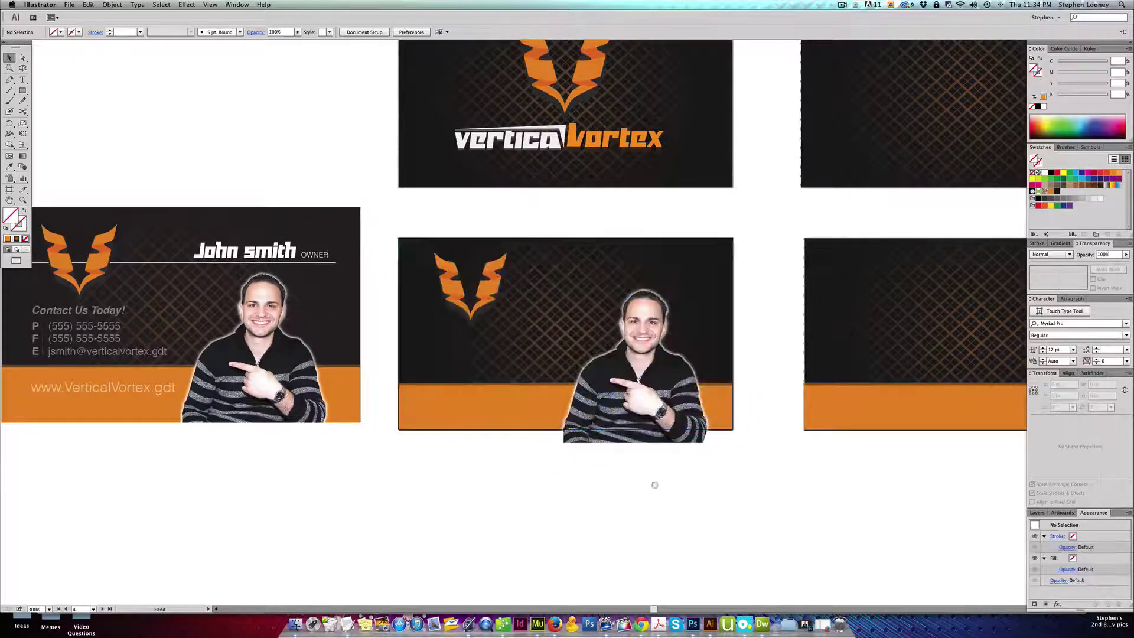
left_click_drag(627, 470, 709, 501)
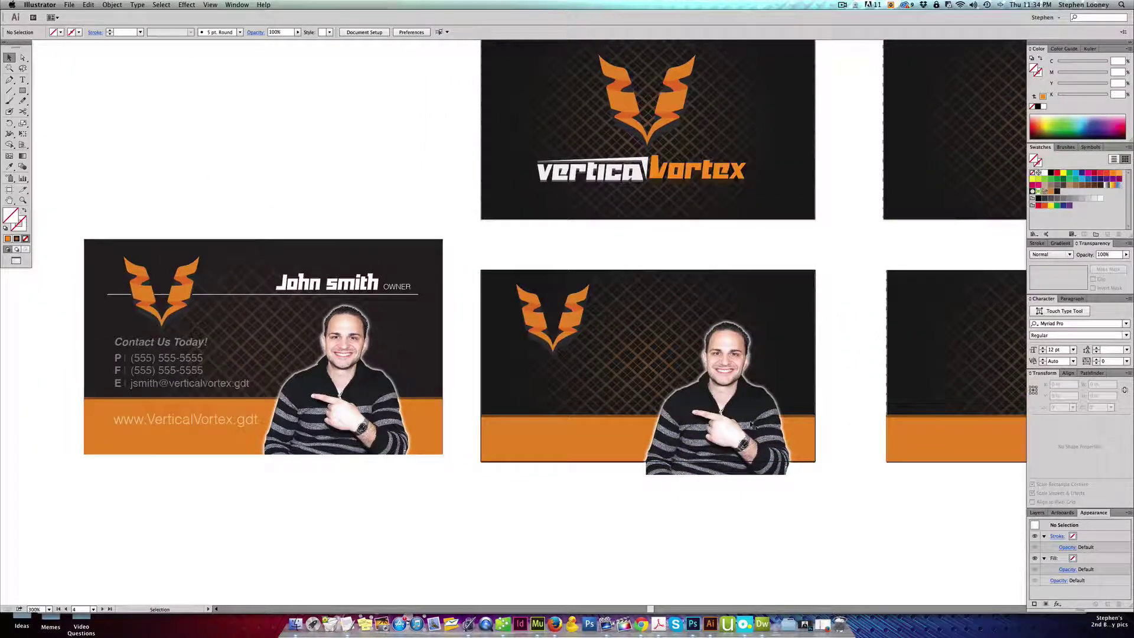
left_click(752, 424)
left_click(109, 102)
left_click(21, 92)
left_click_drag(643, 317, 793, 461)
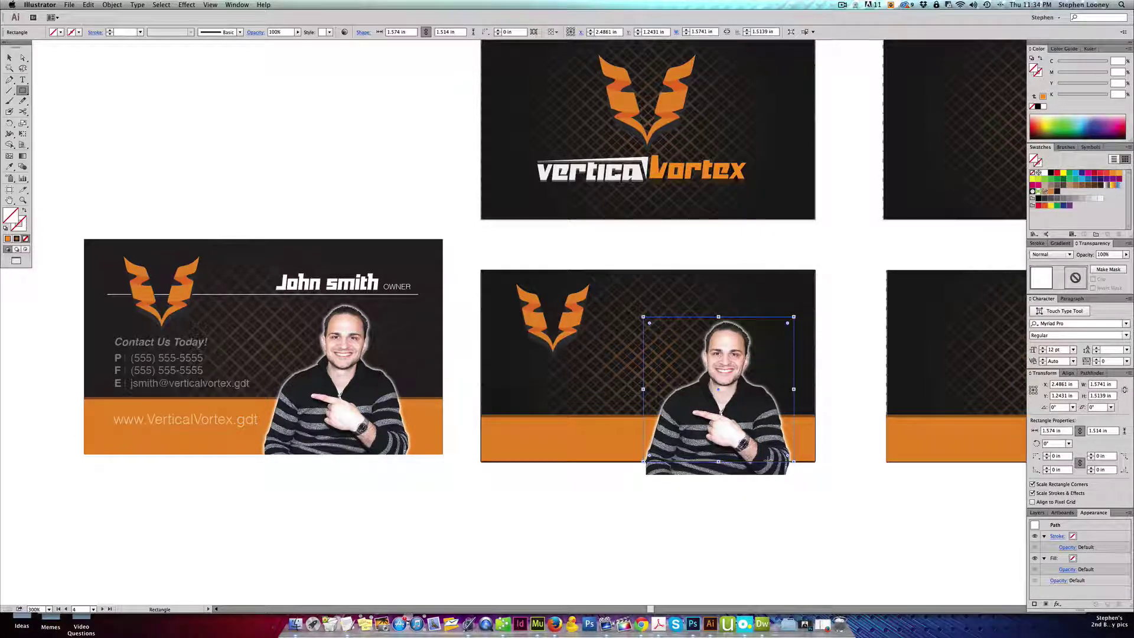
Clip the photo to the rectangle and shift the clip group slightly right
key("a")
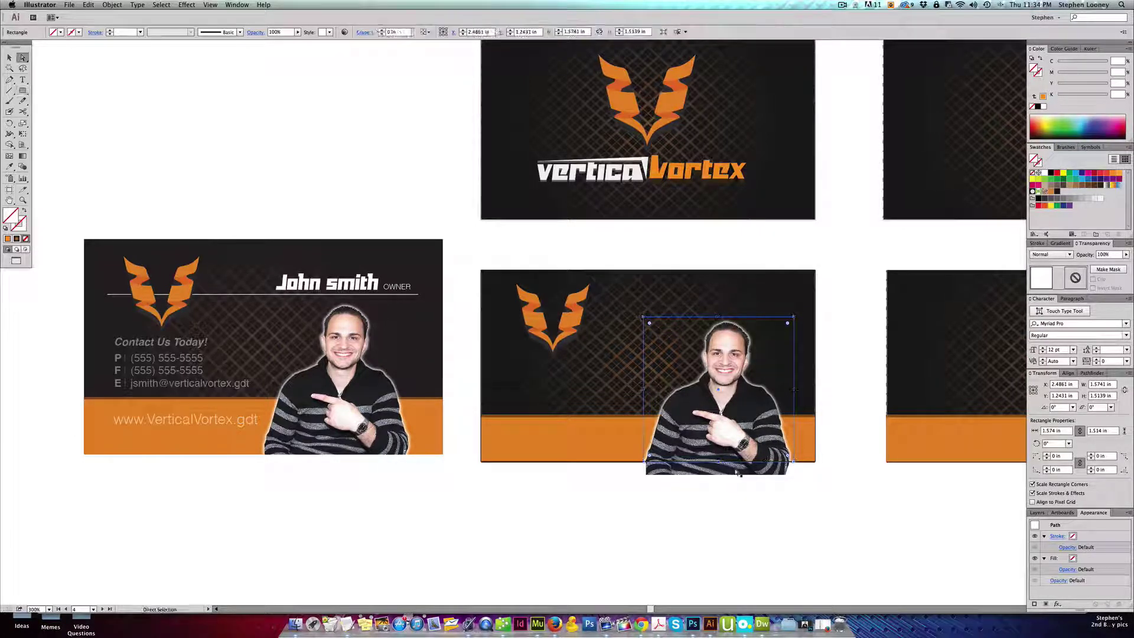
left_click(759, 474, "shift")
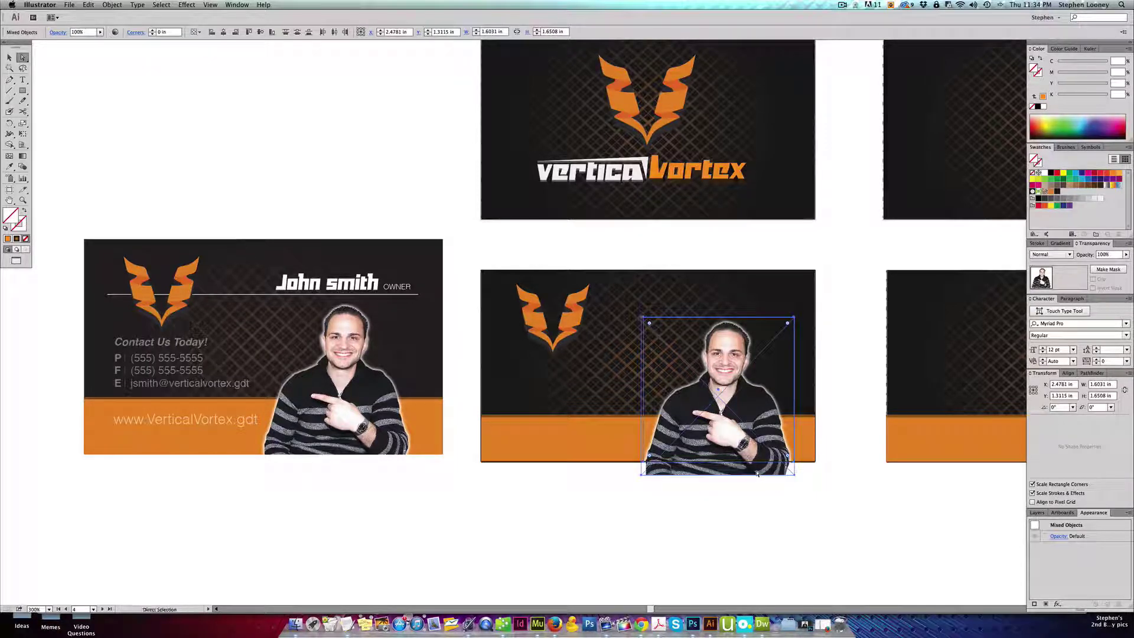
left_click(747, 418, "shift")
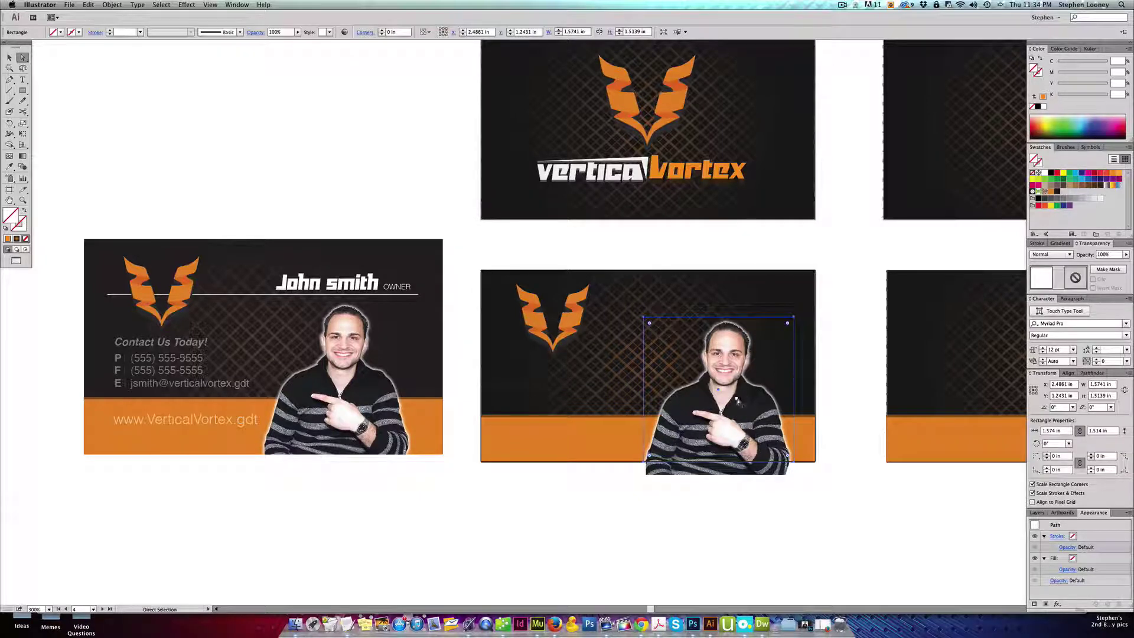
left_click(755, 472, "shift")
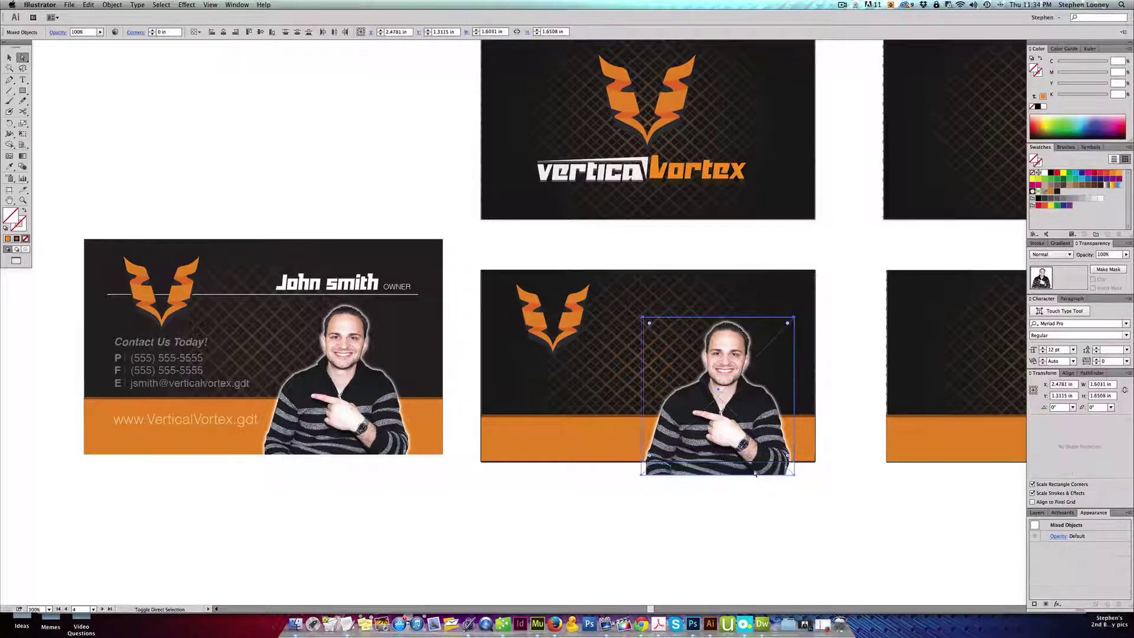
right_click(755, 473)
left_click(791, 524)
right_click(760, 480)
left_click(771, 521)
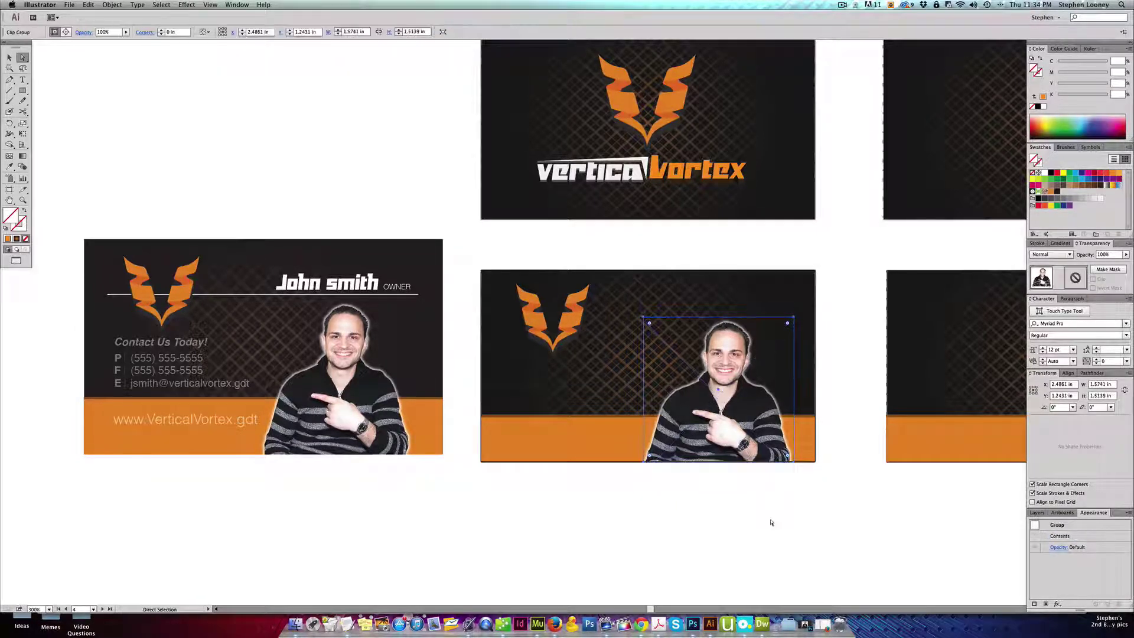
key("v")
left_click_drag(750, 450, 757, 450)
Try extending the photo's bottom edge to the bleed line, then undo it
key("a")
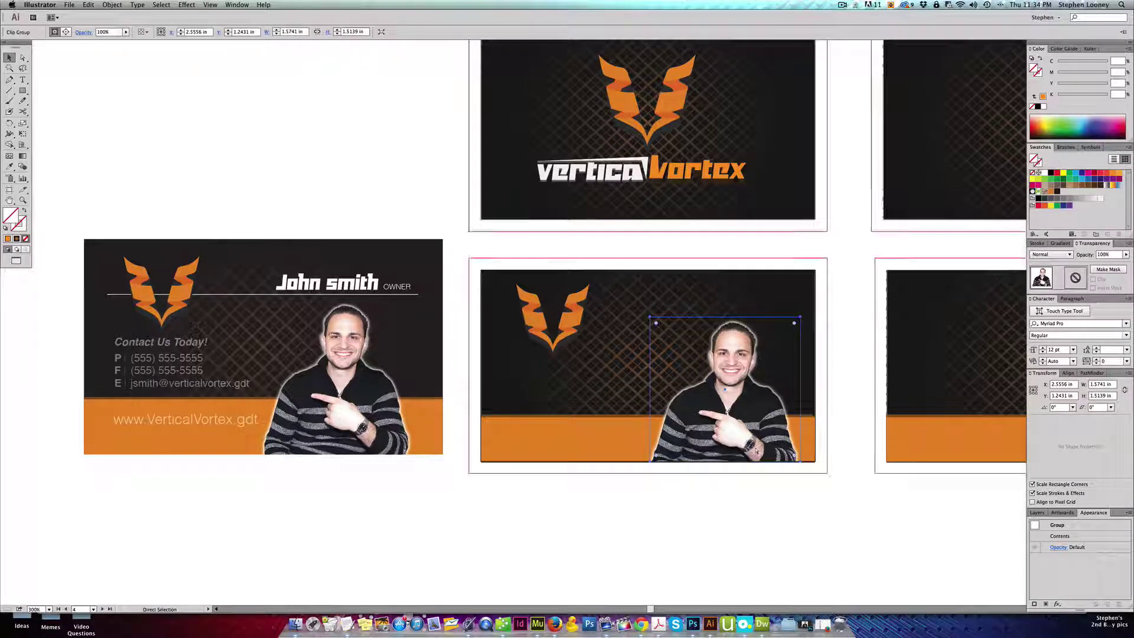
key("a")
left_click(684, 463)
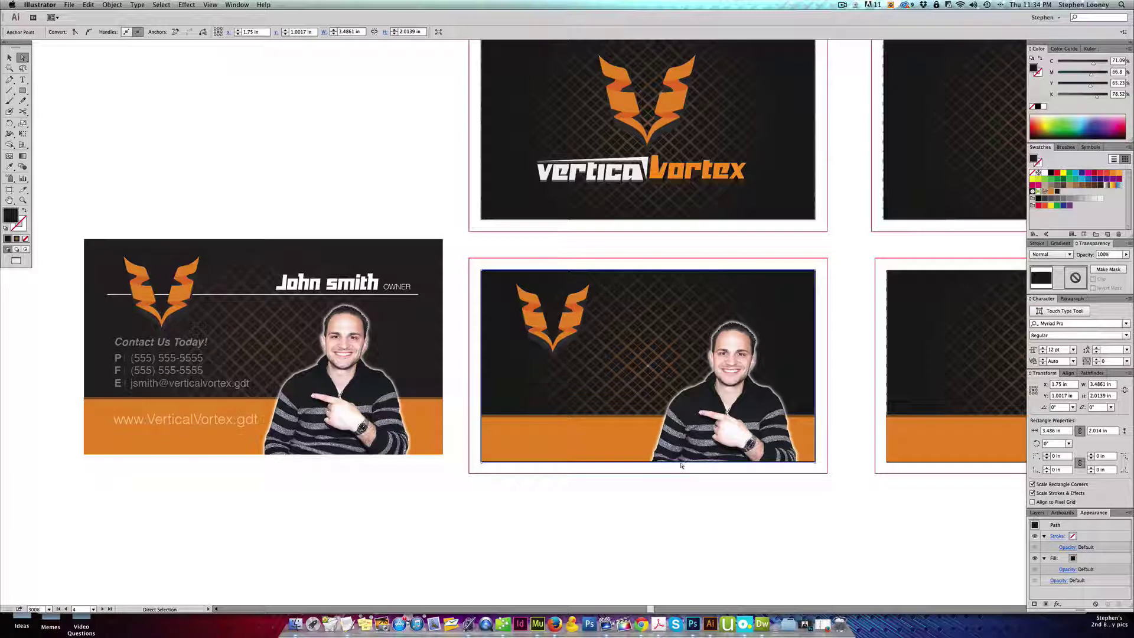
left_click(673, 464)
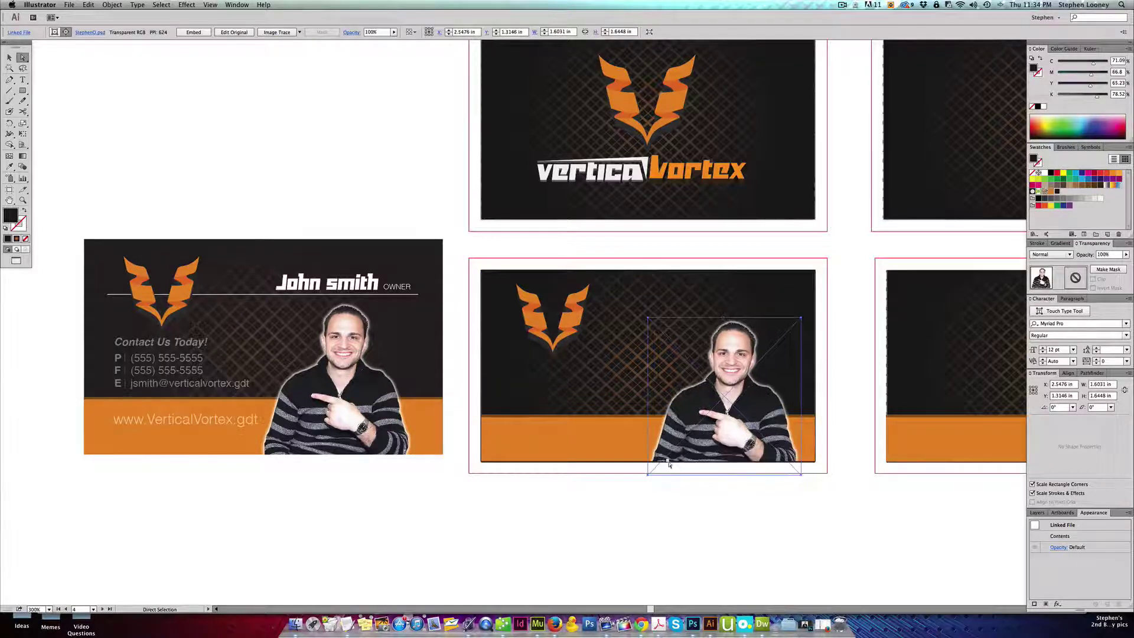
left_click(669, 465)
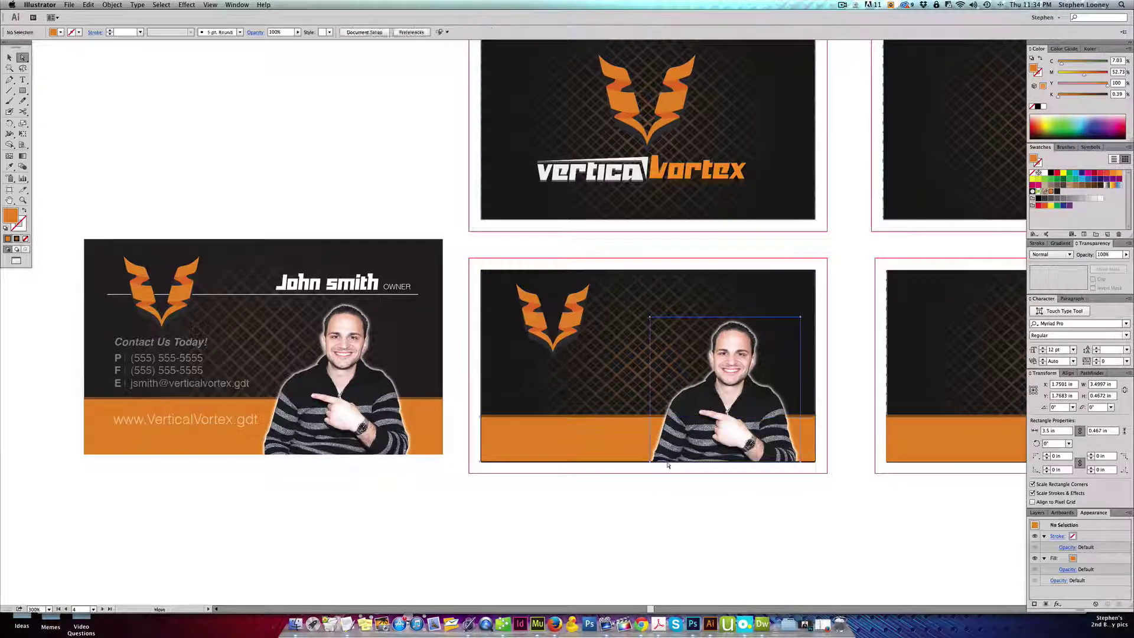
left_click_drag(669, 465, 669, 474)
left_click(707, 499)
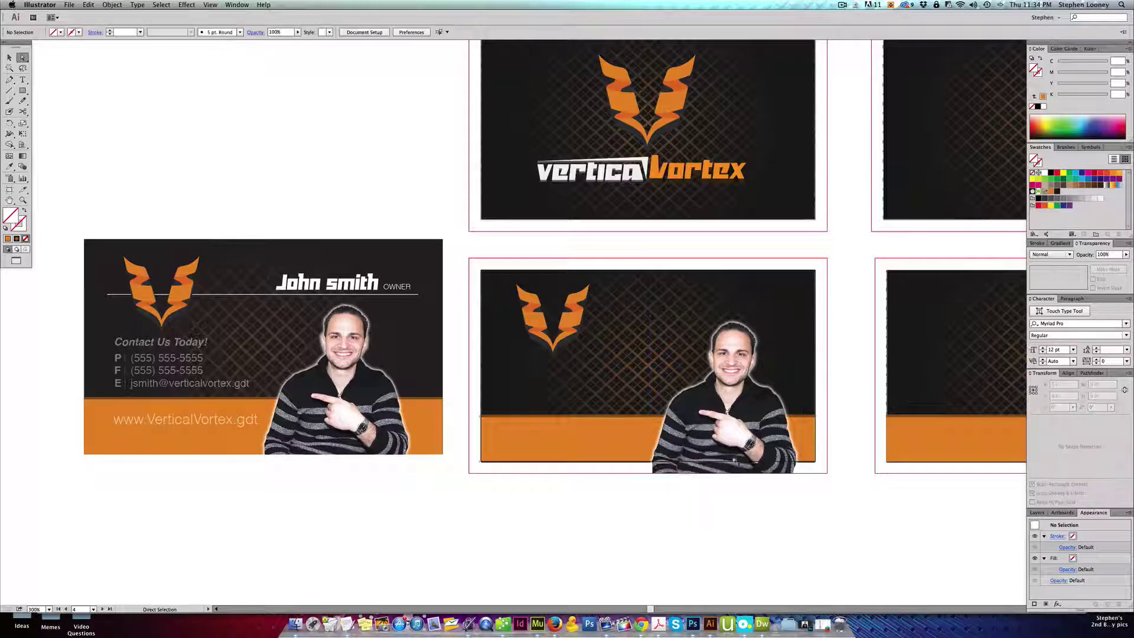
key("super+z")
Hide the artboard borders and bleed guides to preview the trimmed card
left_click(646, 453)
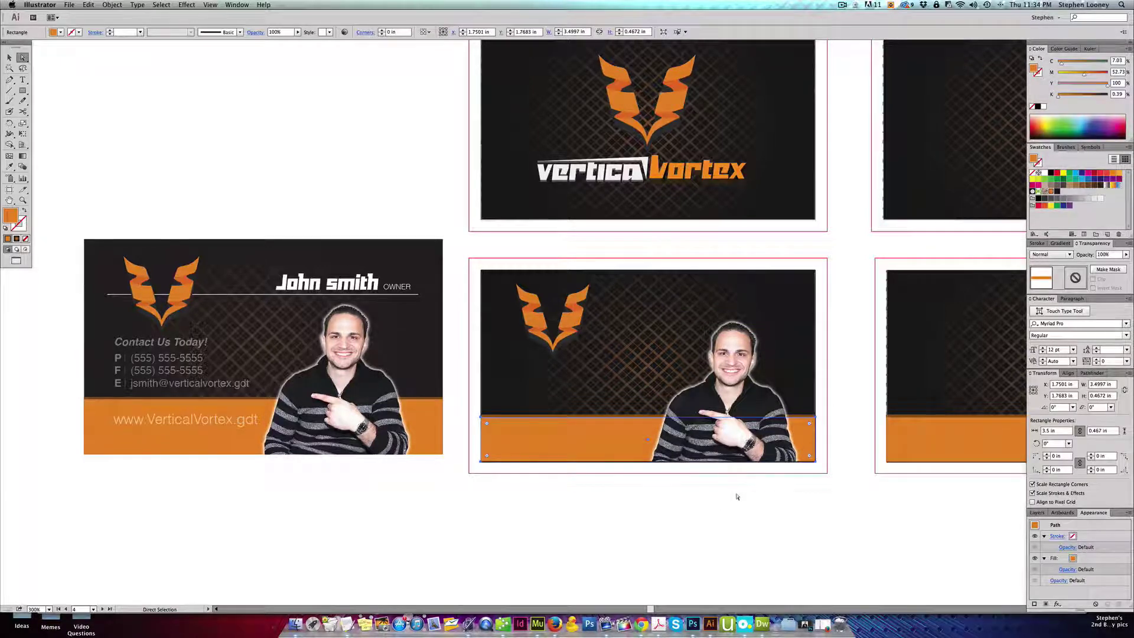
left_click(738, 494)
key("super+shift+h")
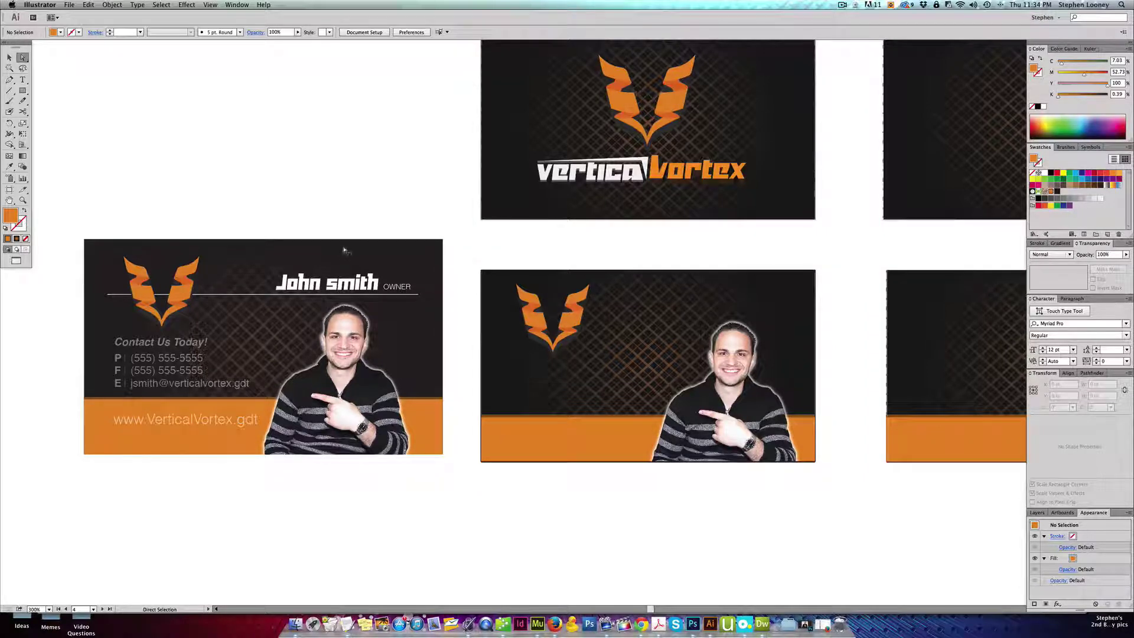
scroll(471, 225, "up", 1)
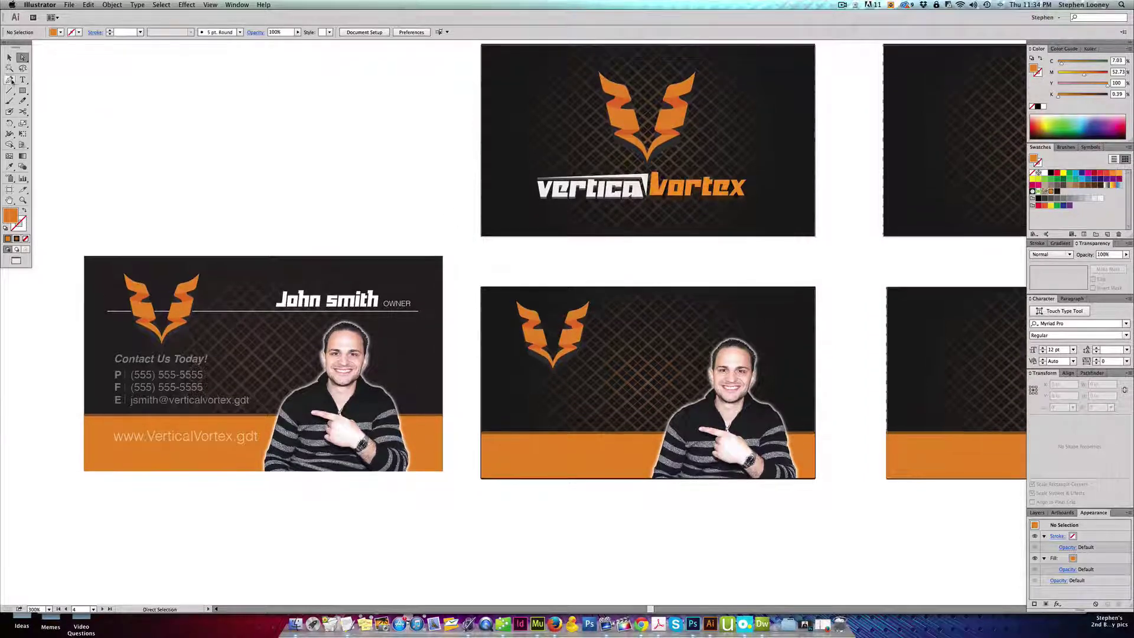
Draw a horizontal line across the card's top with a white 0.5 pt stroke
left_click(9, 90)
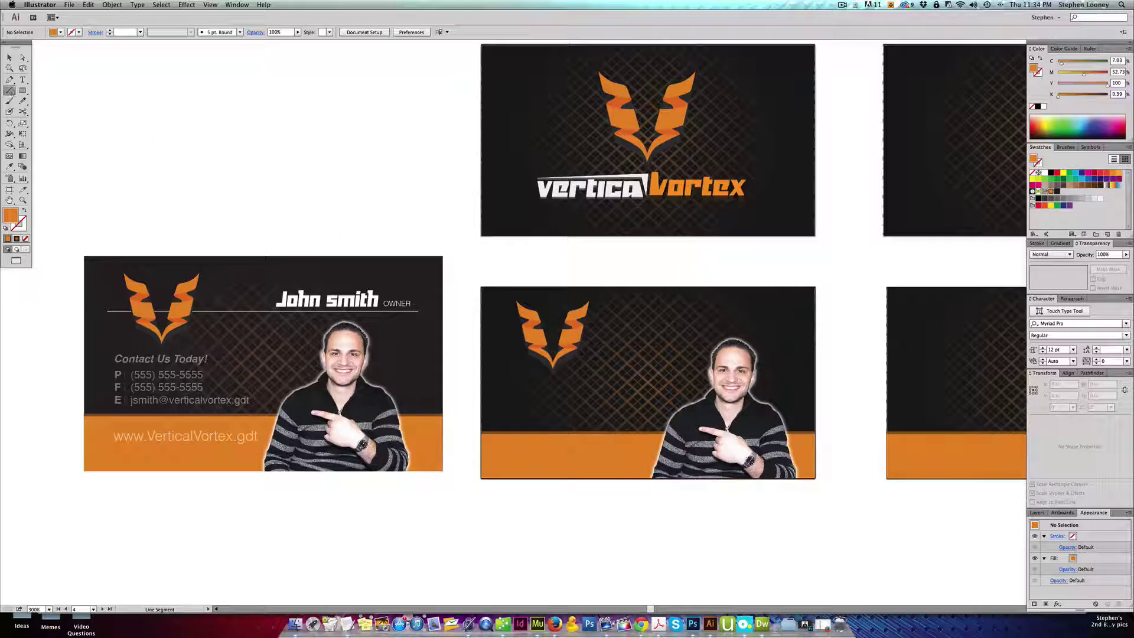
left_click_drag(688, 342, 800, 347)
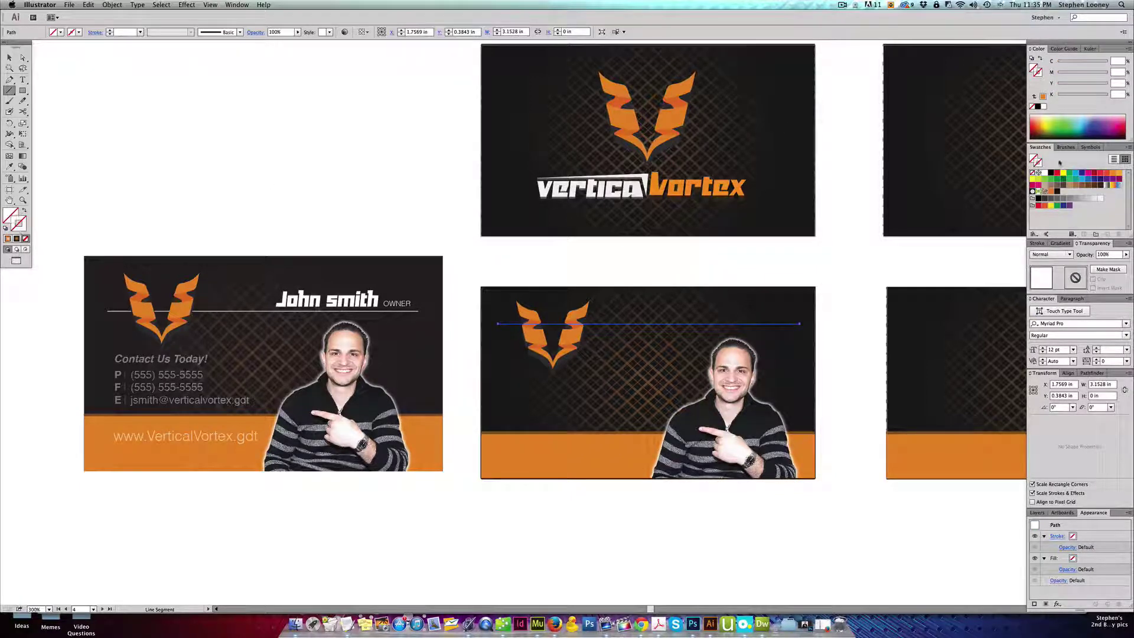
left_click(1044, 172)
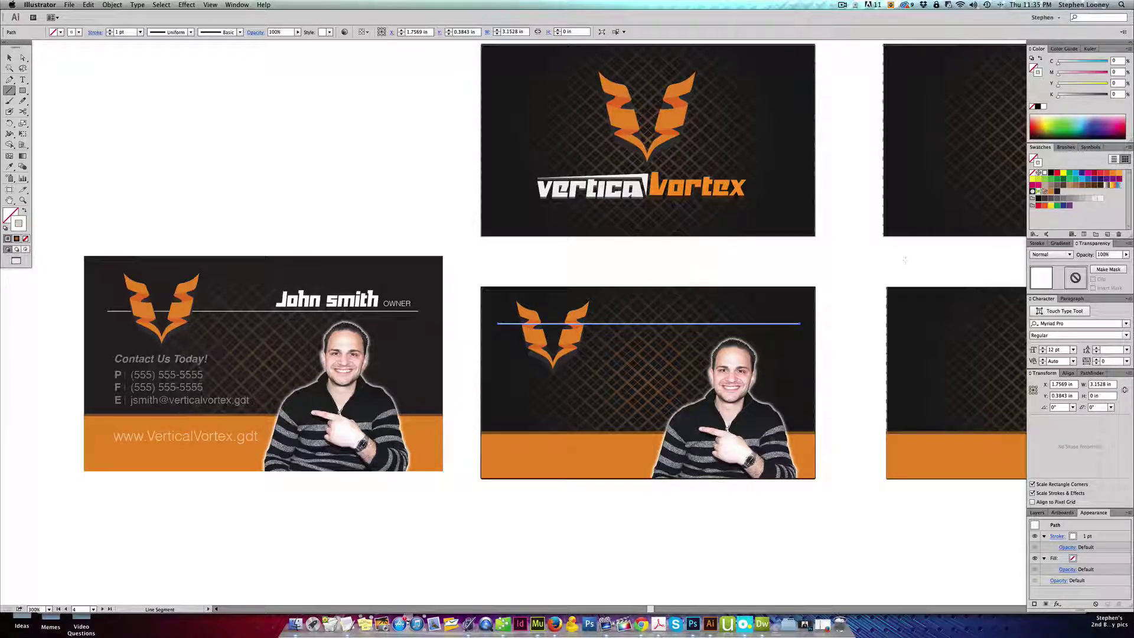
left_click(1038, 243)
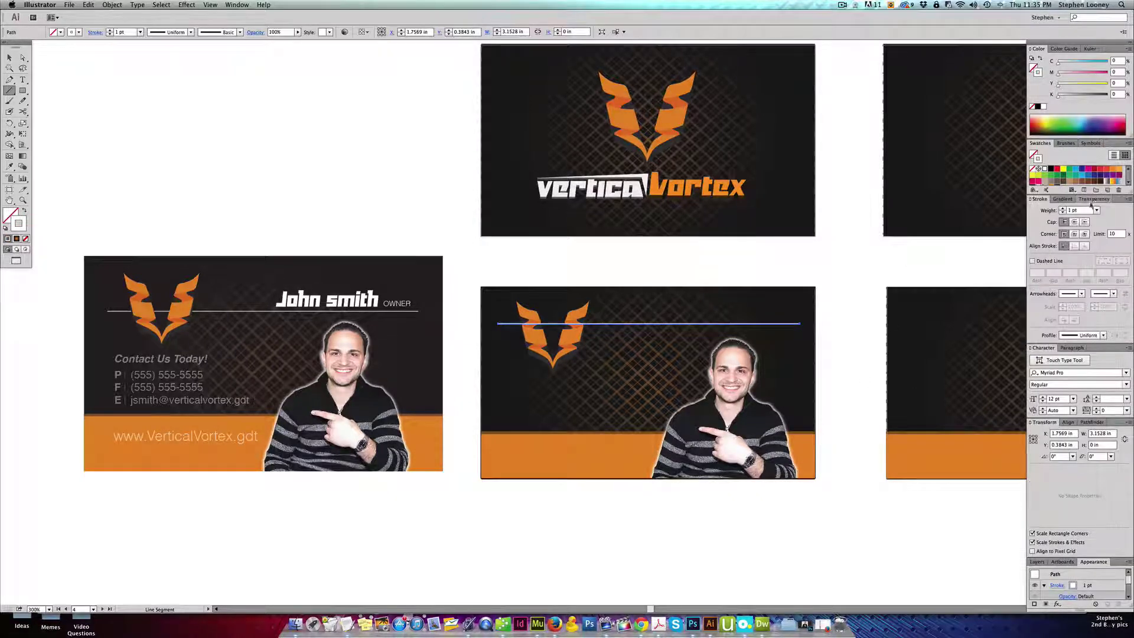
left_click(1096, 210)
left_click(1108, 229)
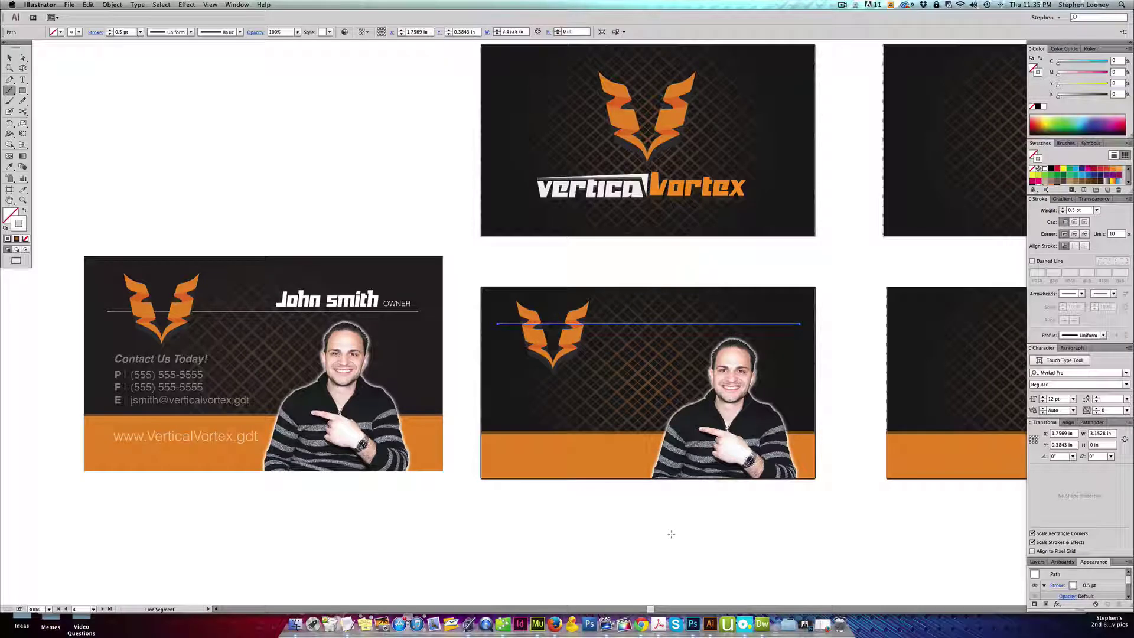
key("v")
left_click(637, 534)
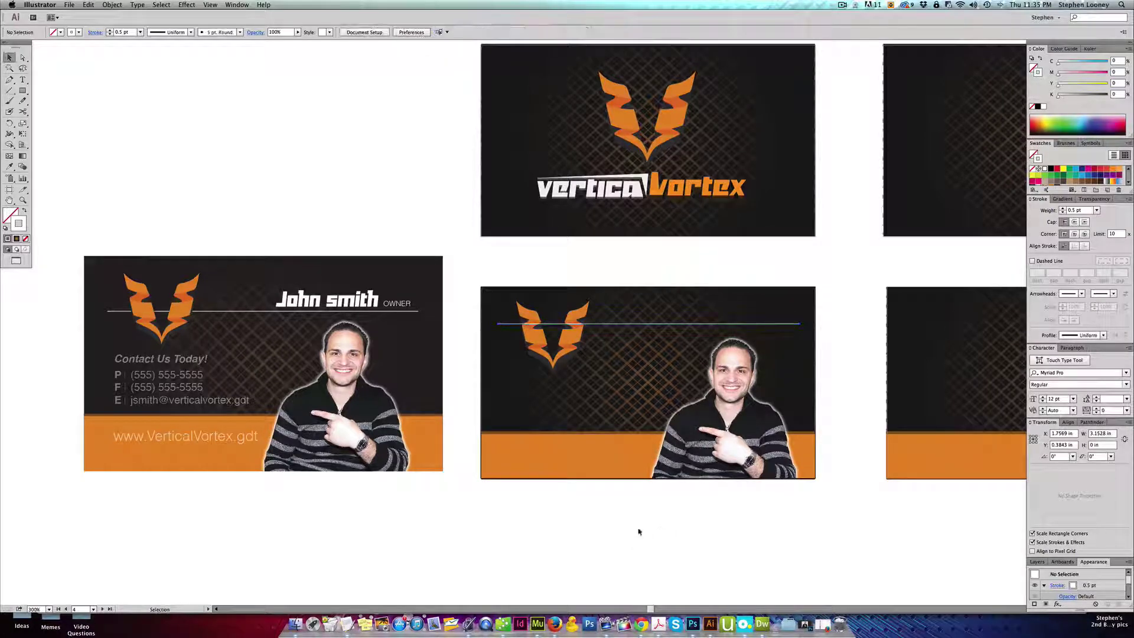
Use Object > Arrange to bring the orange V logo in front of the line
left_click(585, 317)
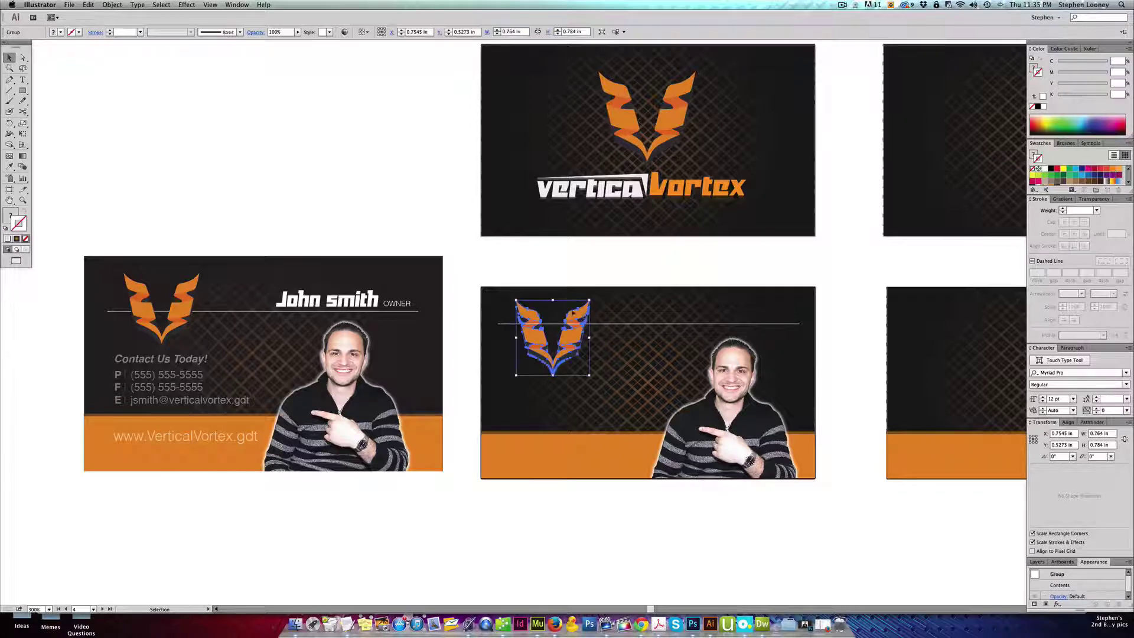
left_click(112, 5)
mouse_move(136, 24)
left_click(260, 24)
left_click(421, 224)
left_click(560, 336)
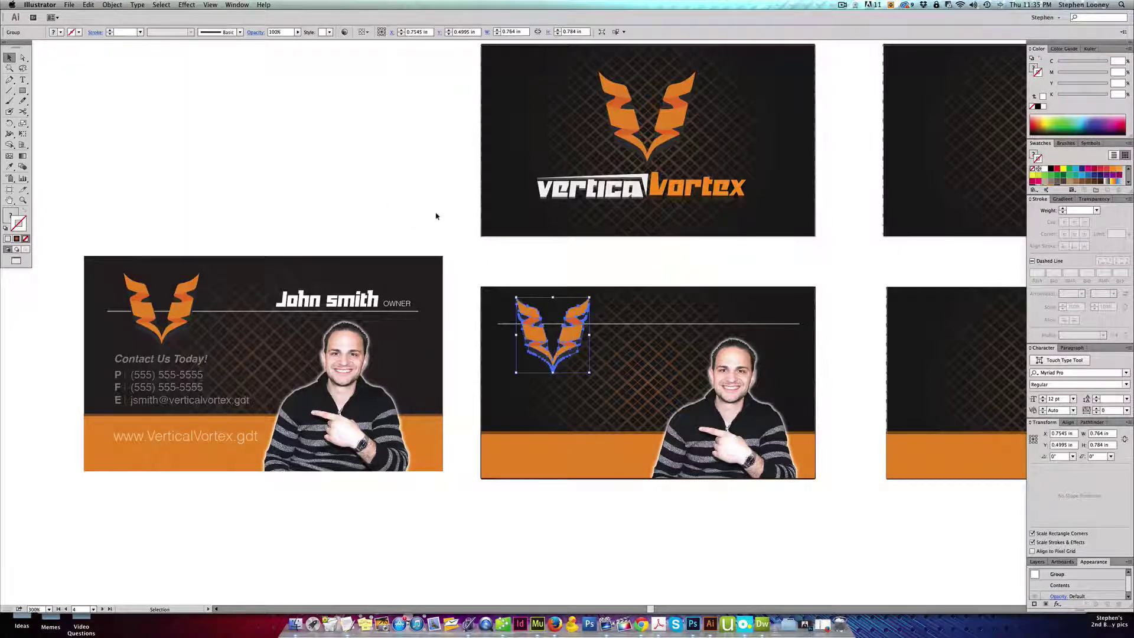
left_click(107, 4)
mouse_move(136, 24)
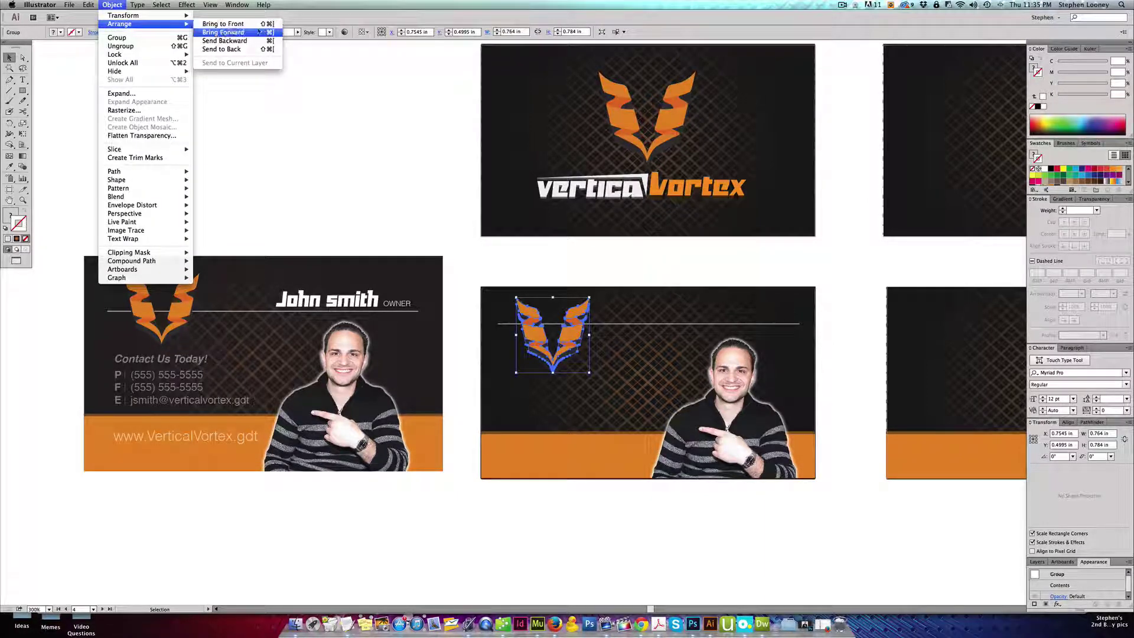
left_click(224, 49)
left_click(379, 180)
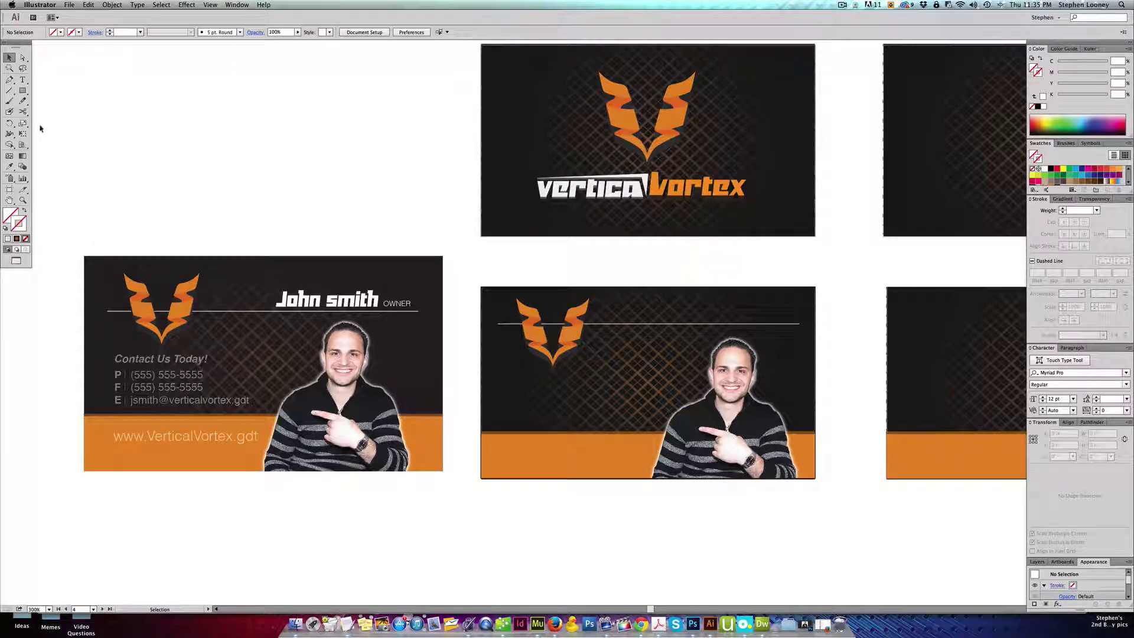
left_click(22, 79)
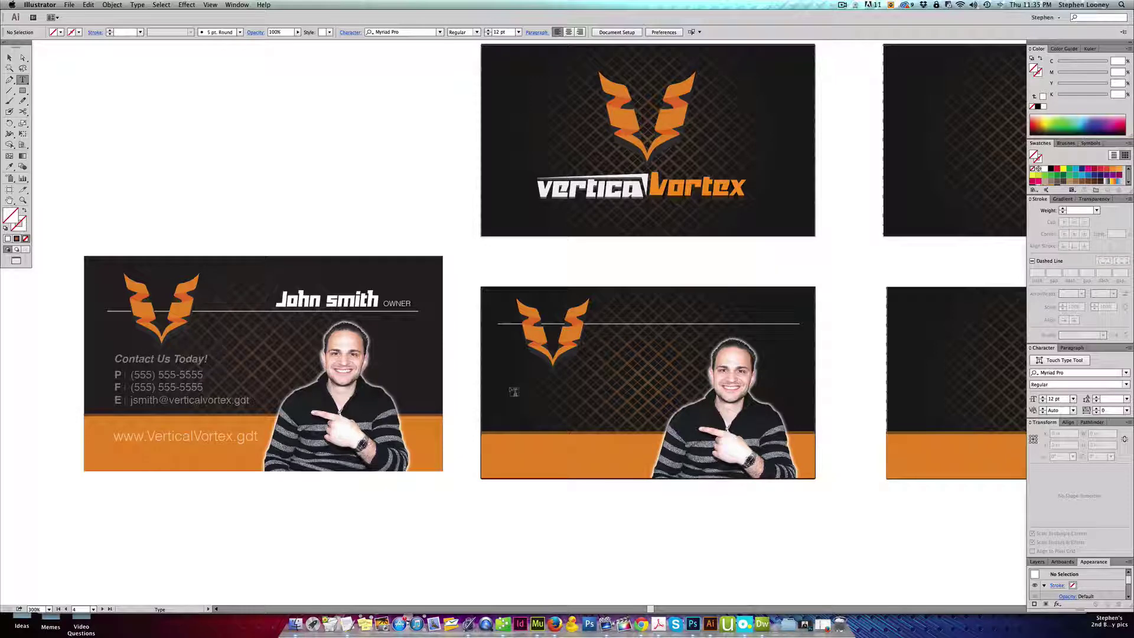
Add white 'Contact Us Today' text below the second card's logo
left_click(509, 384)
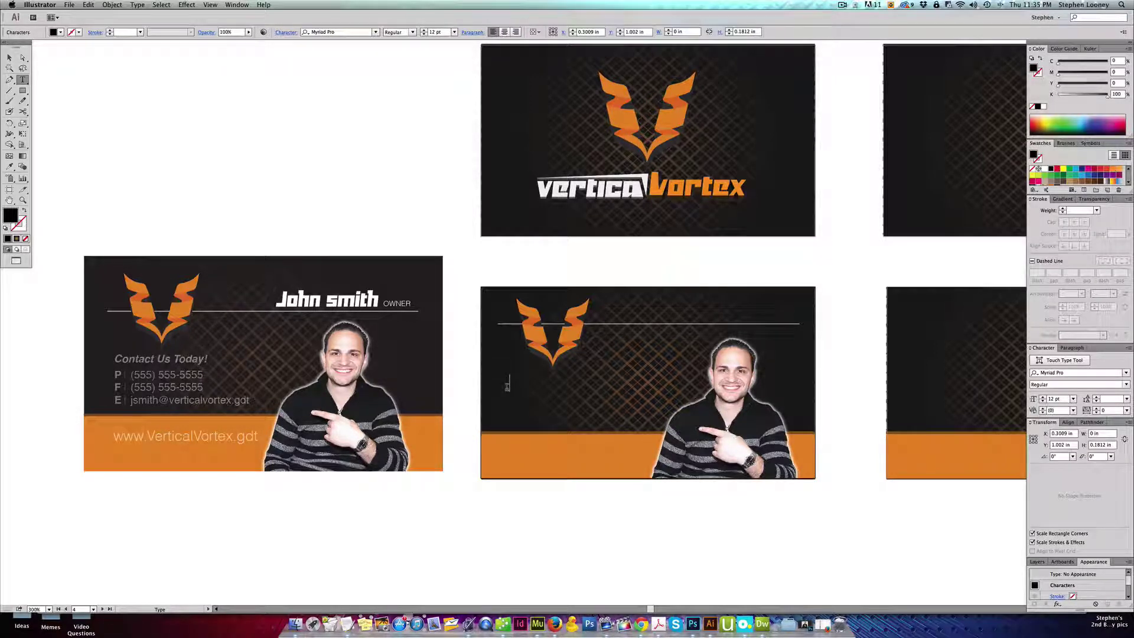
type("Contac")
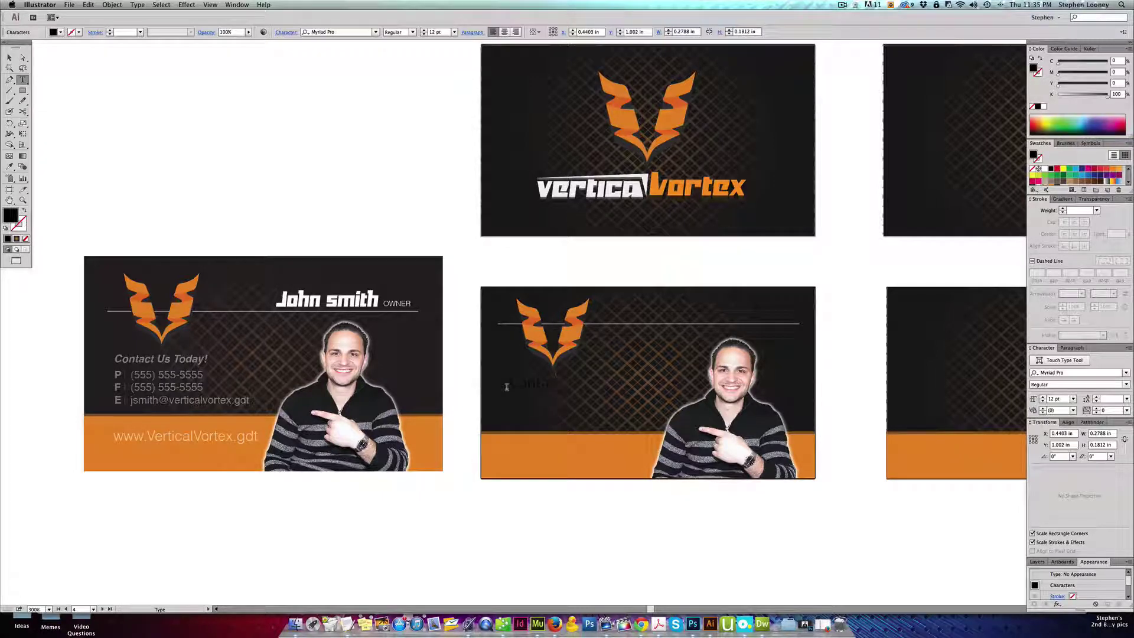
type("t Us Today")
key("Escape")
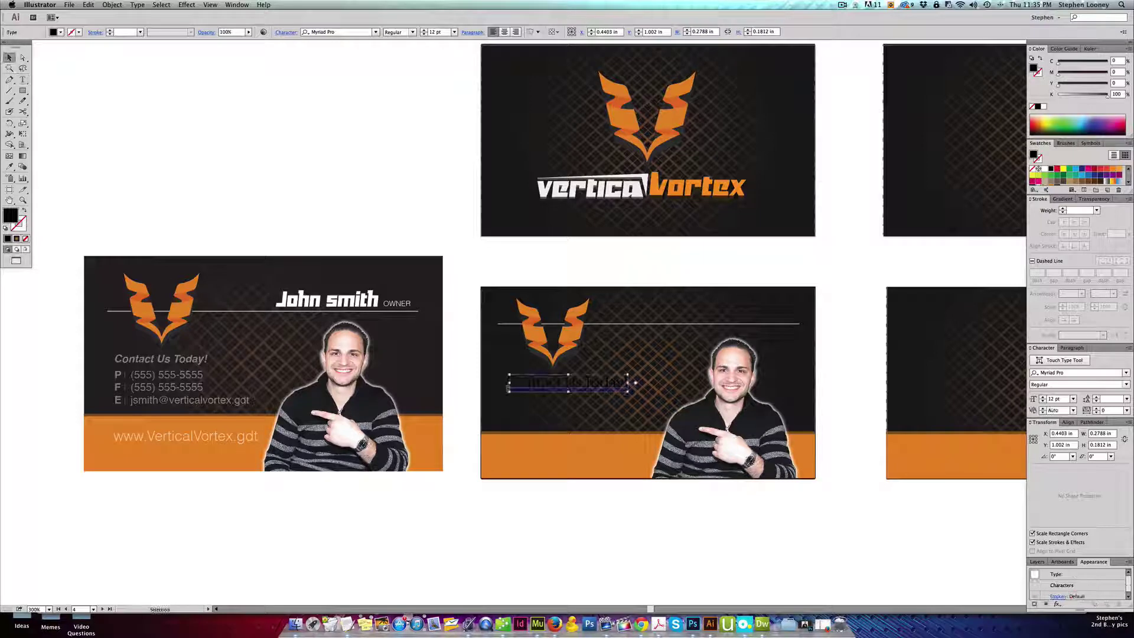
left_click(1044, 169)
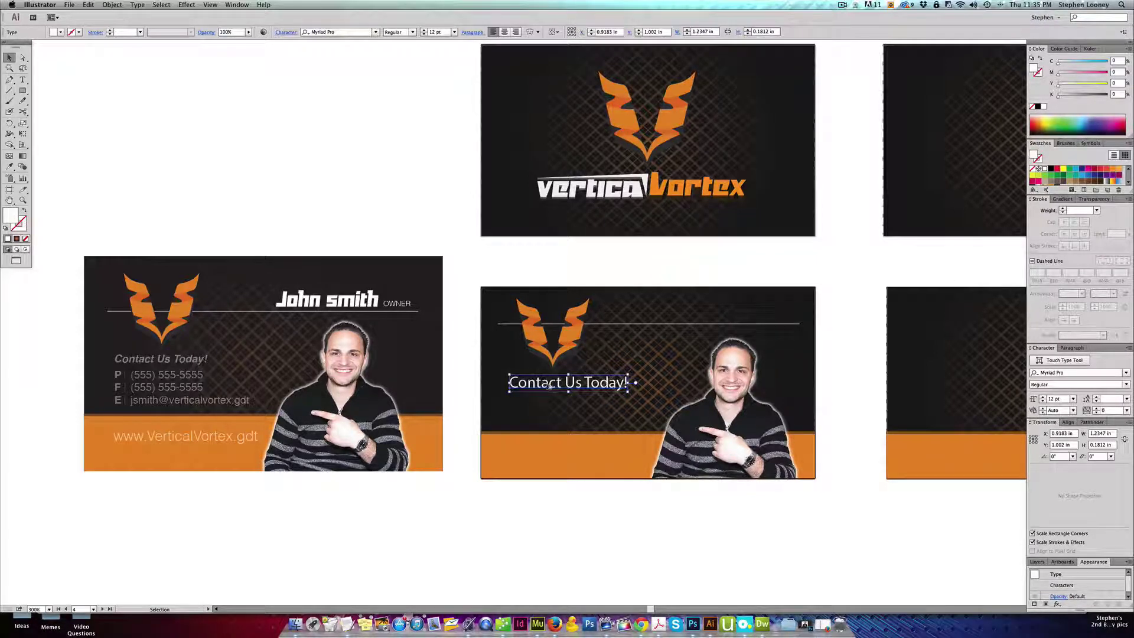
Duplicate the text just below it and retype the copy as P, F and E label lines
left_click_drag(544, 387, 545, 401)
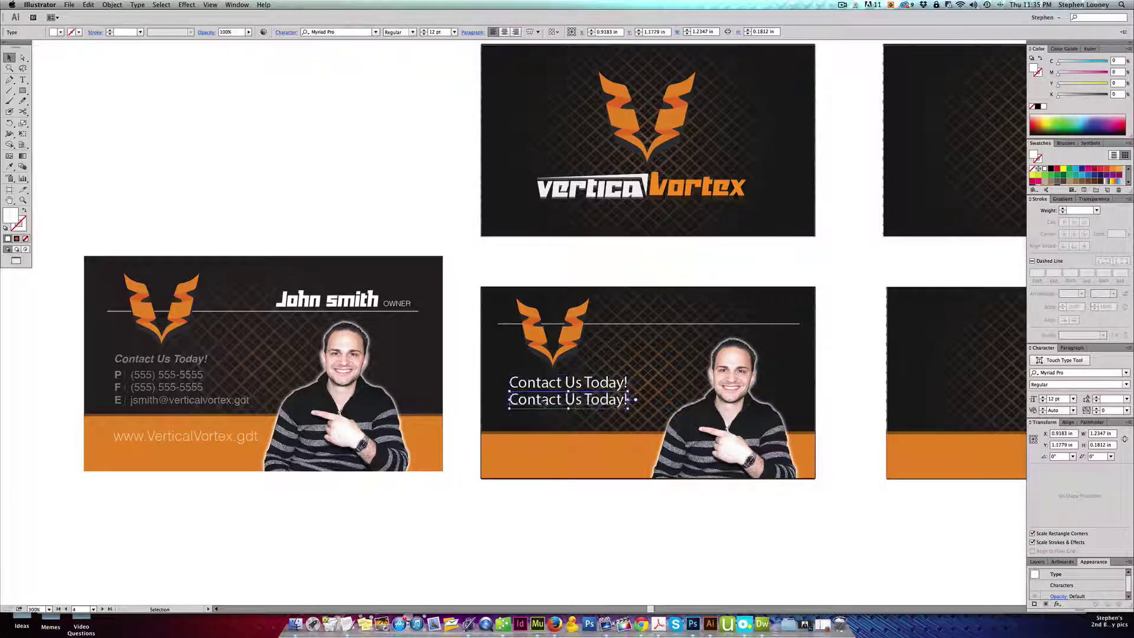
triple_click(544, 401)
type("P")
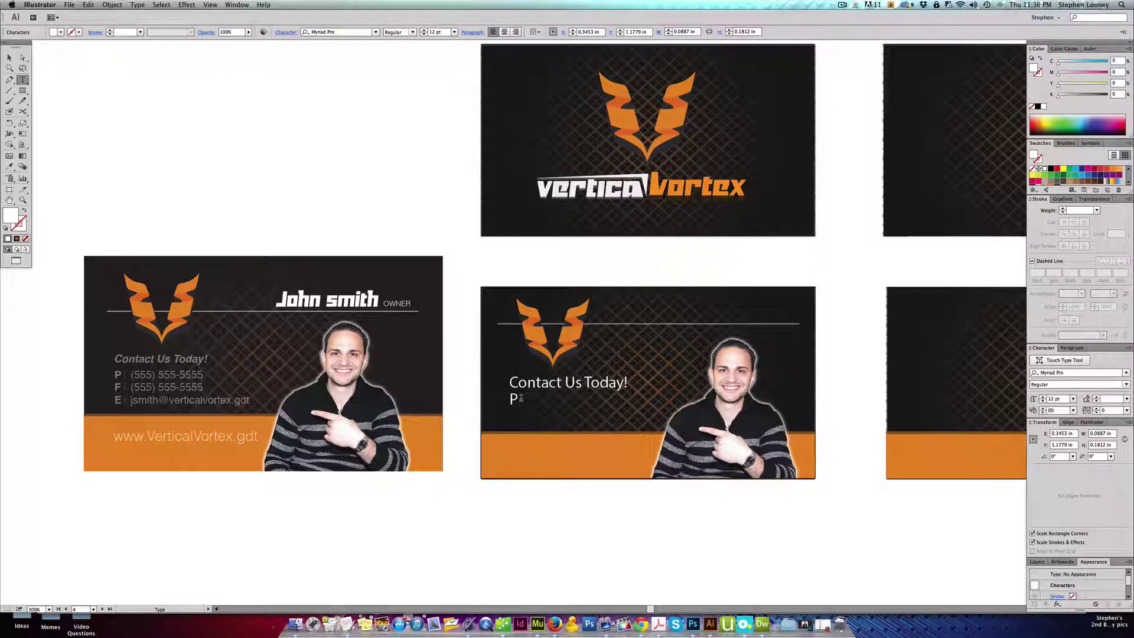
key("Return")
type("F")
key("Return")
key("Return")
key("Escape")
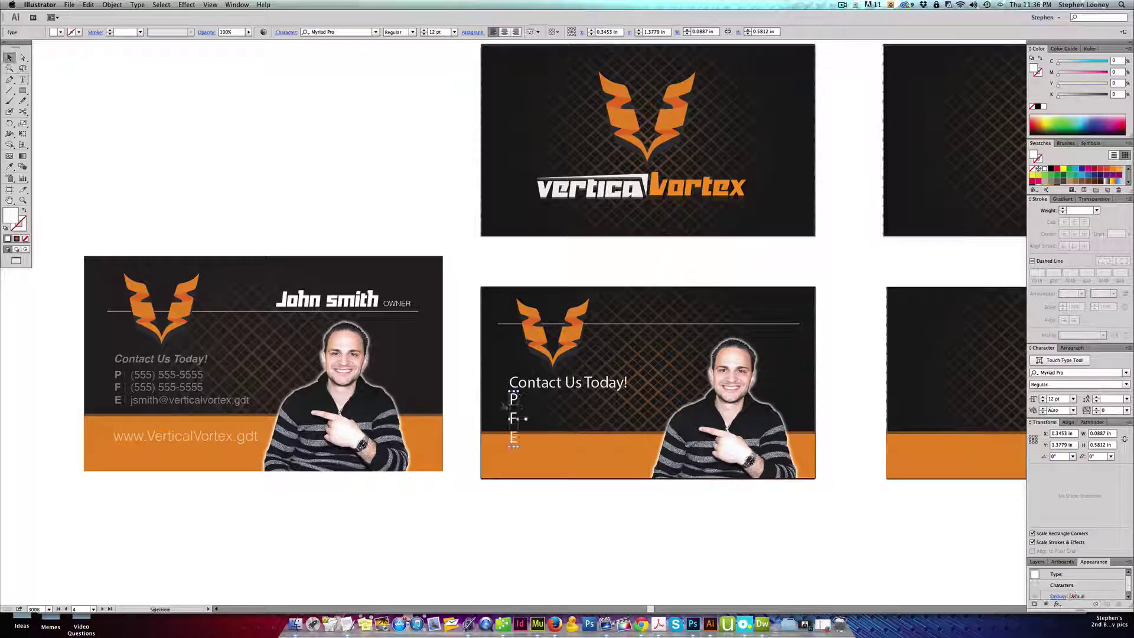
Move the first card's artwork slightly down and to the right
scroll(367, 307, "left", 3)
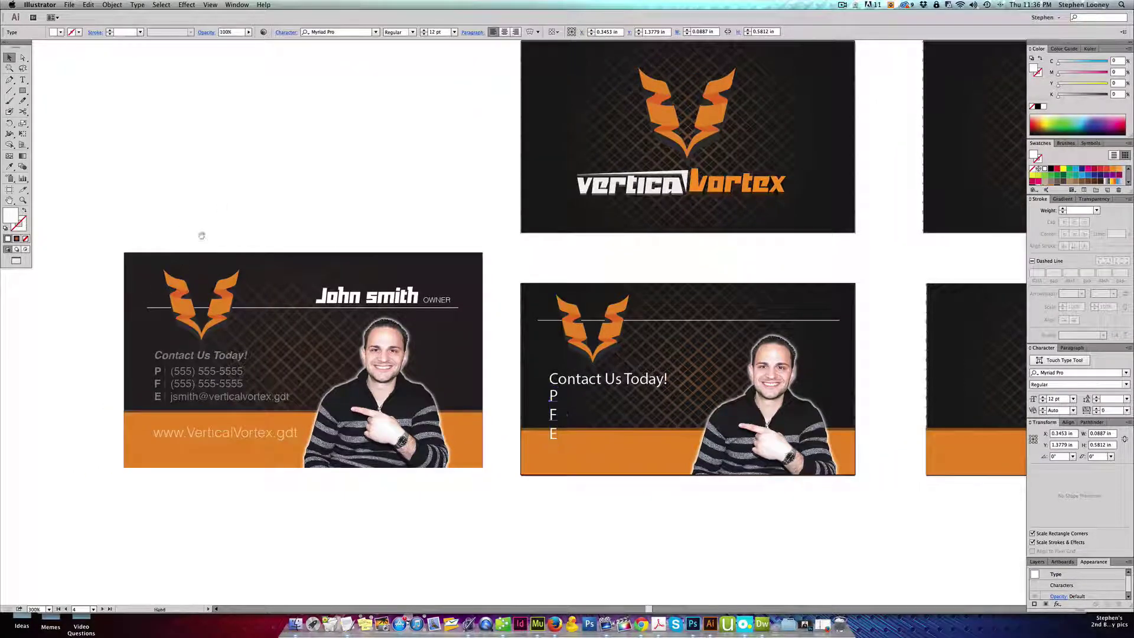
left_click_drag(137, 229, 480, 470)
left_click(553, 505)
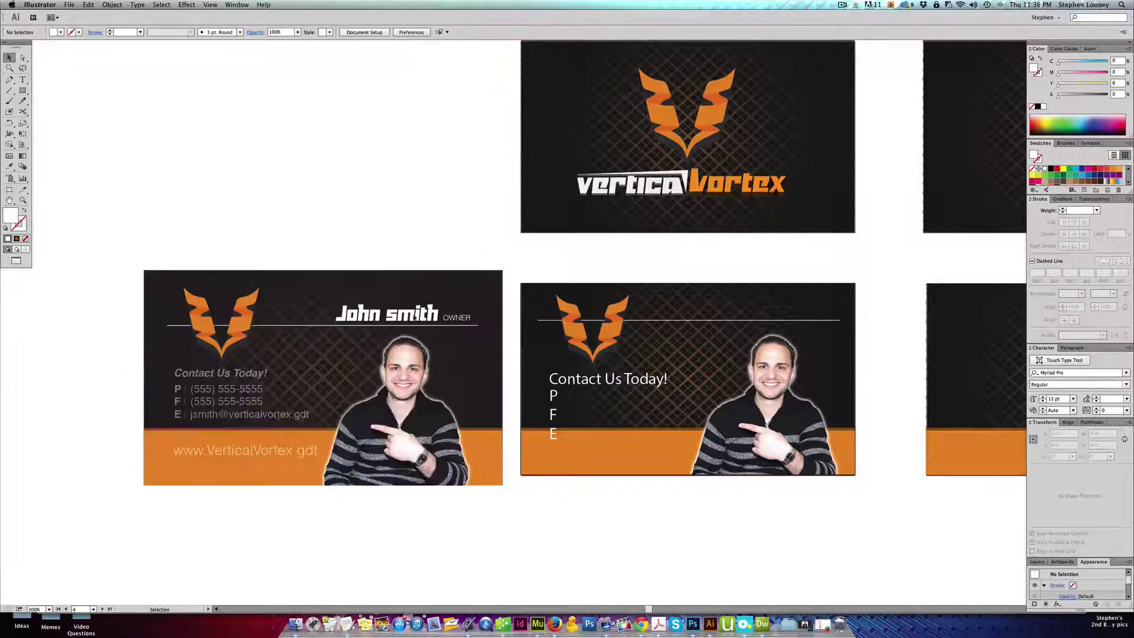
Nudge the second card's orange logo slightly upward and zoom in on the card
left_click(573, 381)
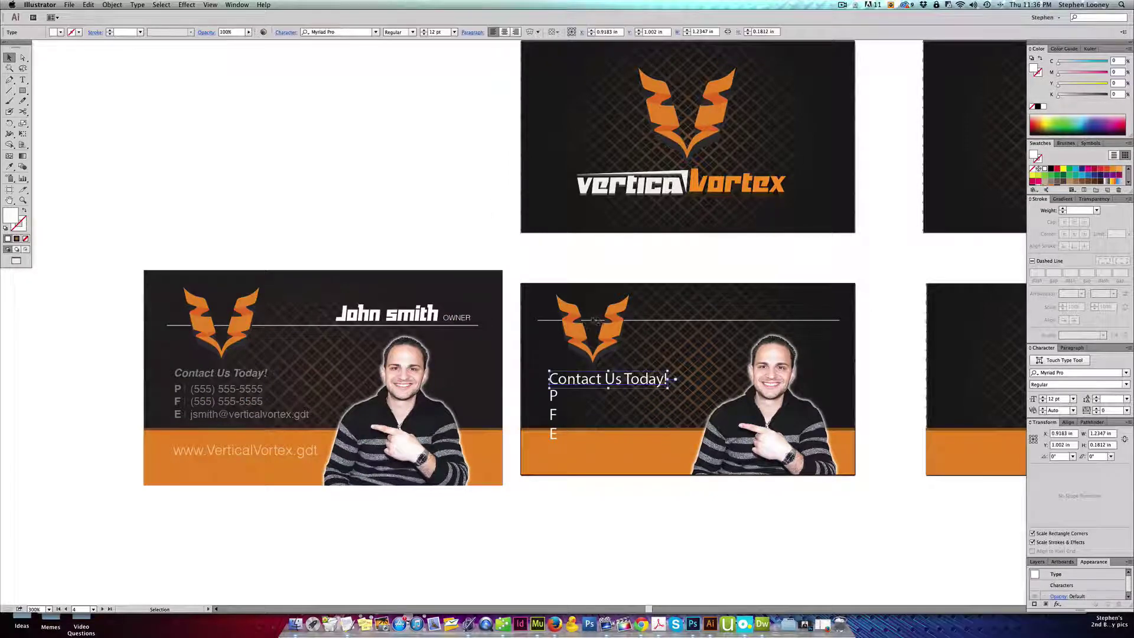
left_click(579, 326)
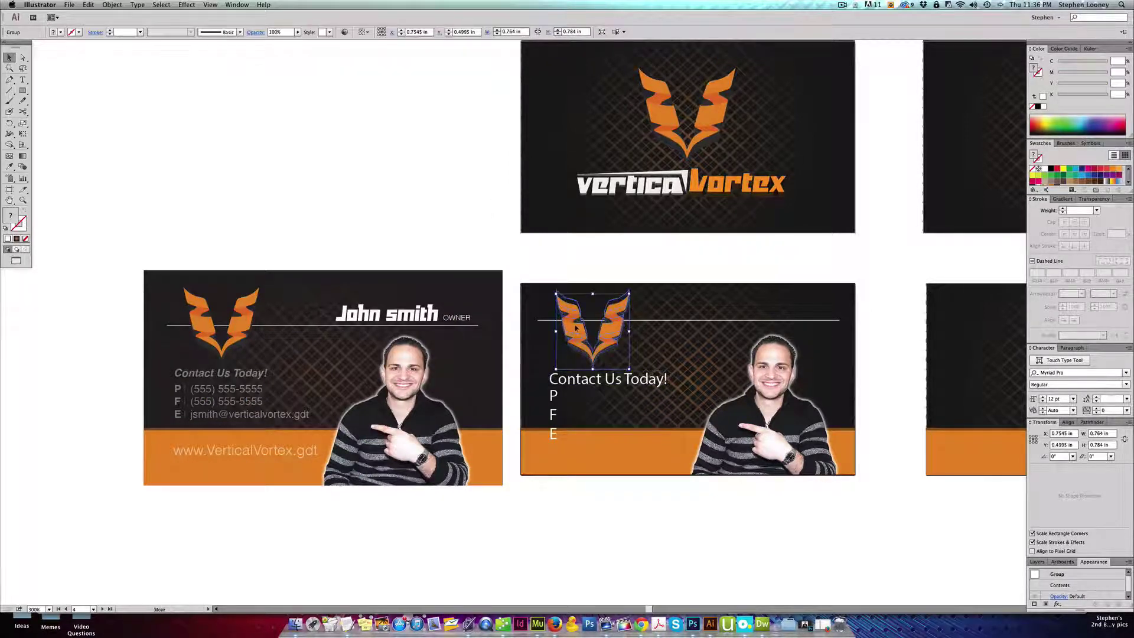
left_click_drag(576, 327, 576, 328)
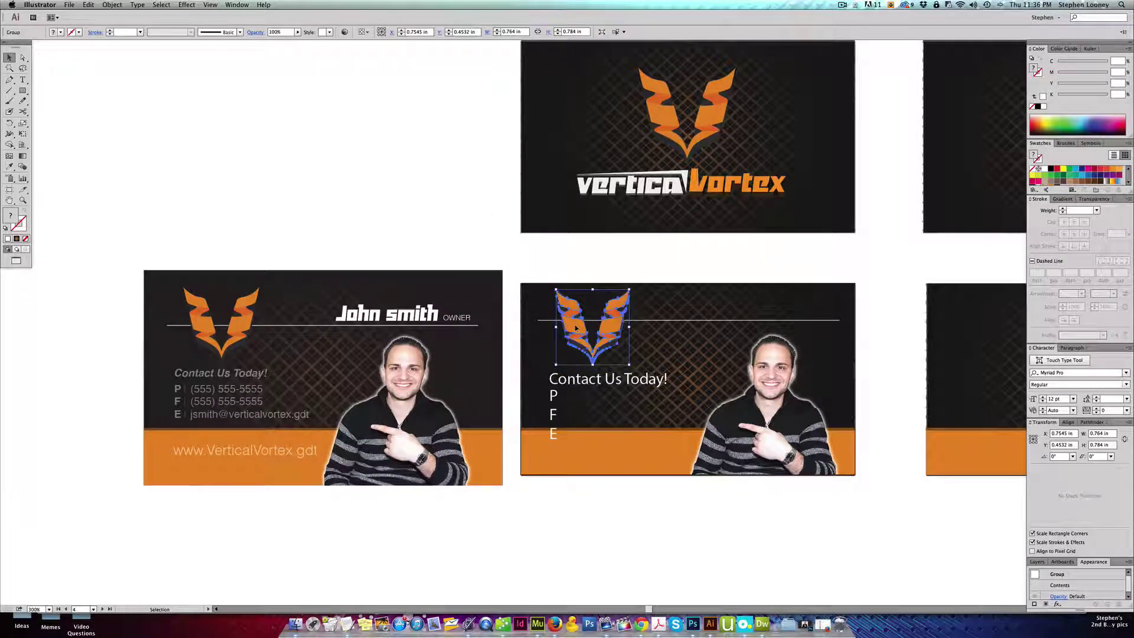
left_click(574, 267)
left_click_drag(423, 246, 883, 535)
left_click_drag(487, 345, 543, 359)
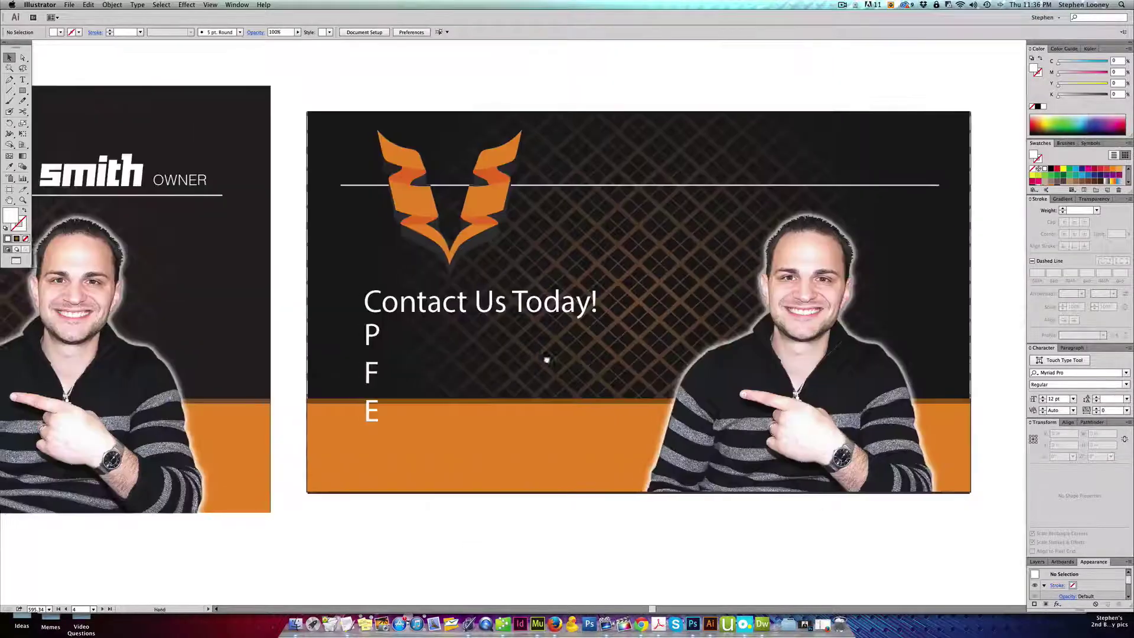
Set the second card's Contact Us Today! heading to Bold Italic
left_click(526, 321)
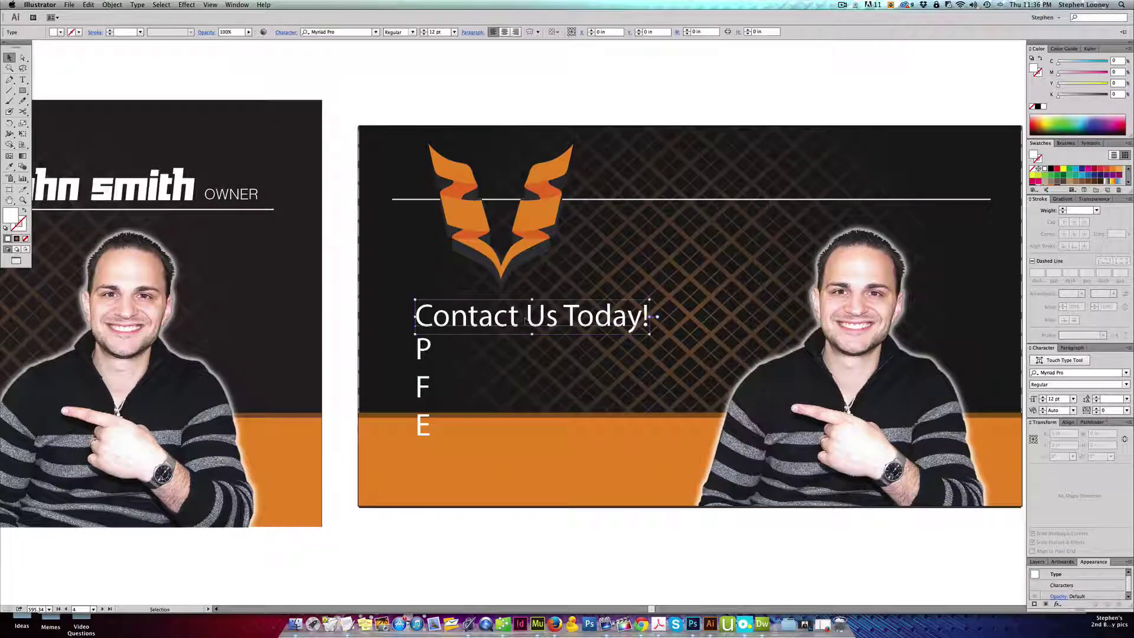
left_click(413, 31)
left_click(414, 150)
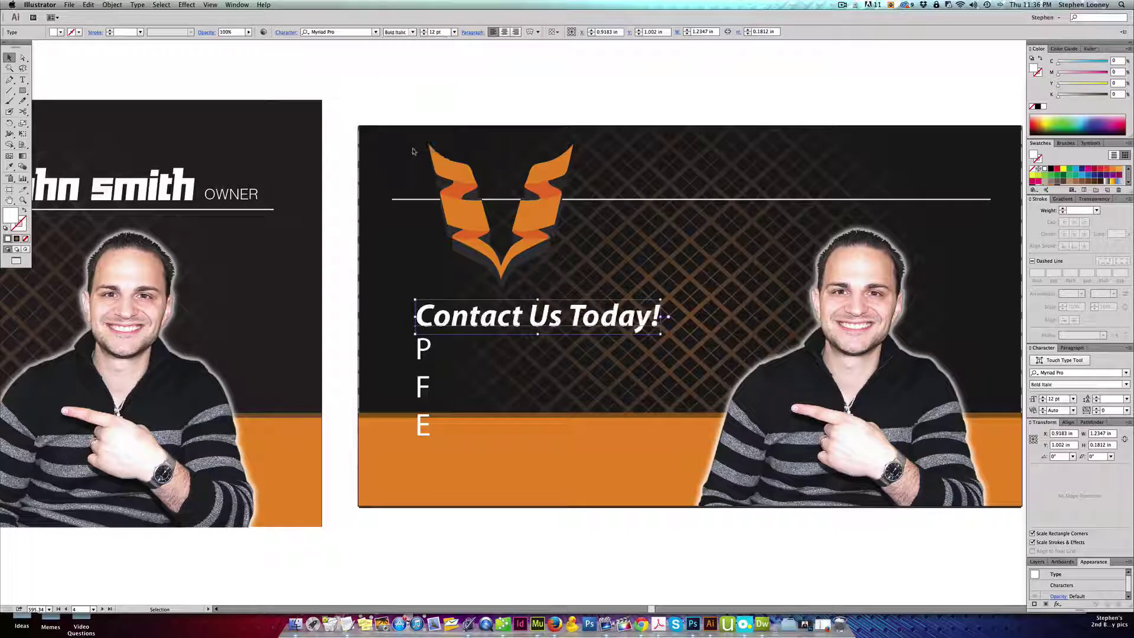
key("super+minus")
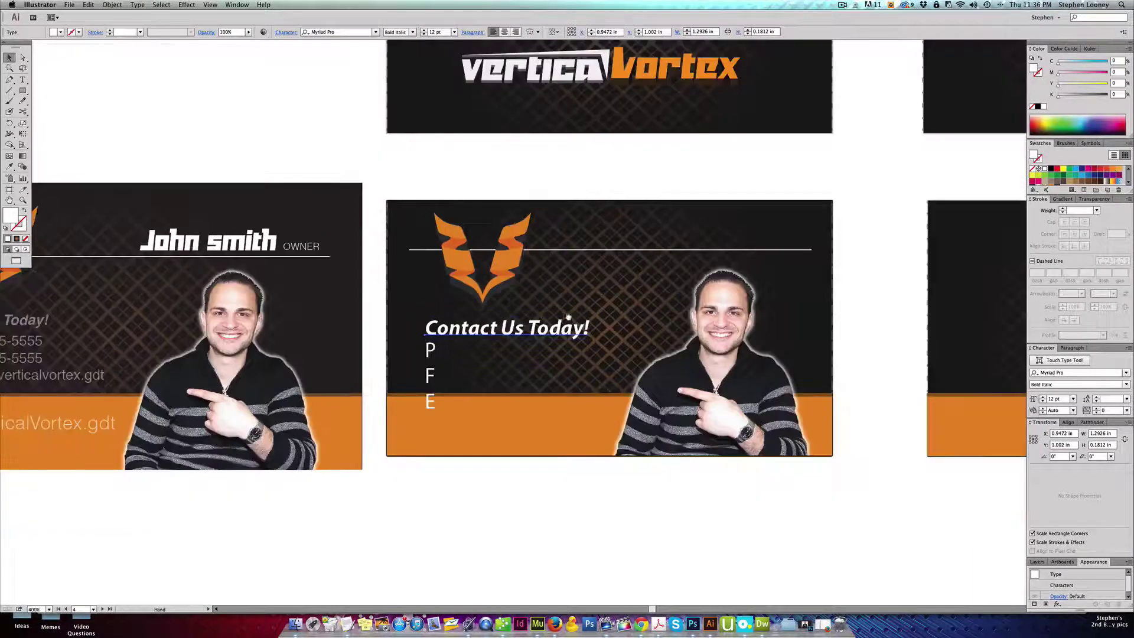
left_click_drag(566, 317, 663, 320)
key("Escape")
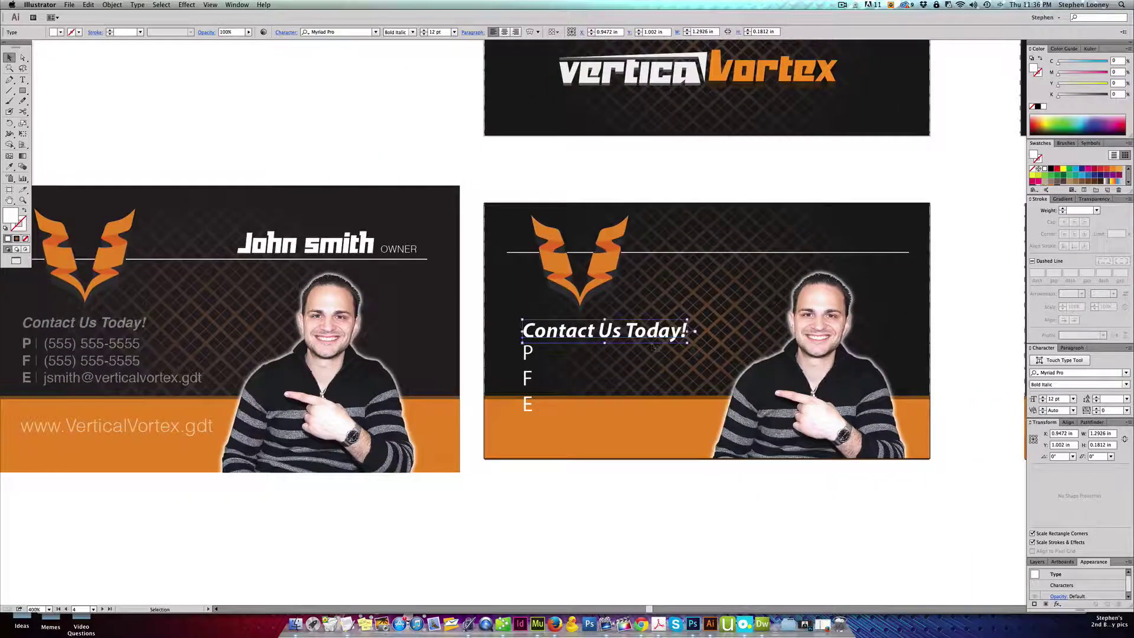
Match the first card's heading font by applying Helvetica Bold Oblique
left_click(91, 328)
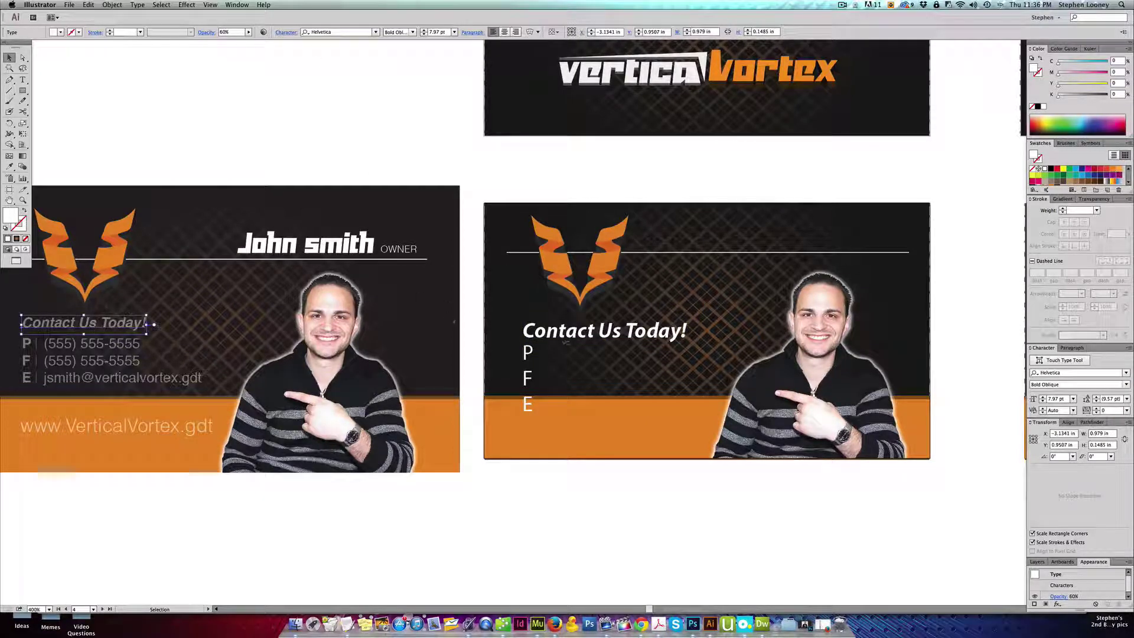
left_click(566, 340)
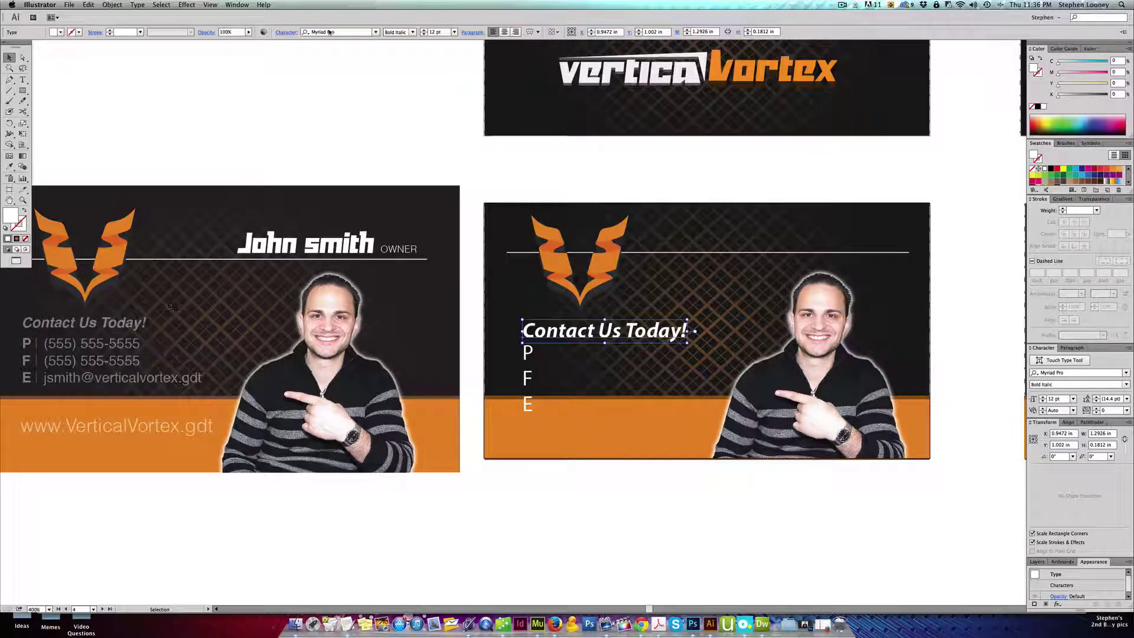
left_click(83, 323)
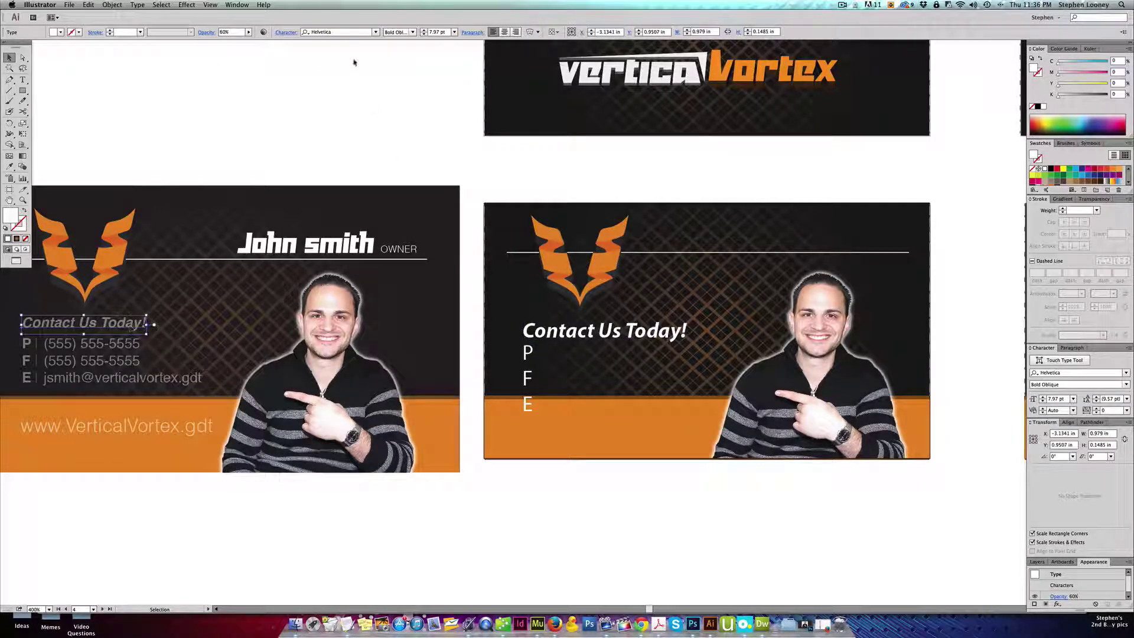
left_click(555, 331)
left_click(358, 34)
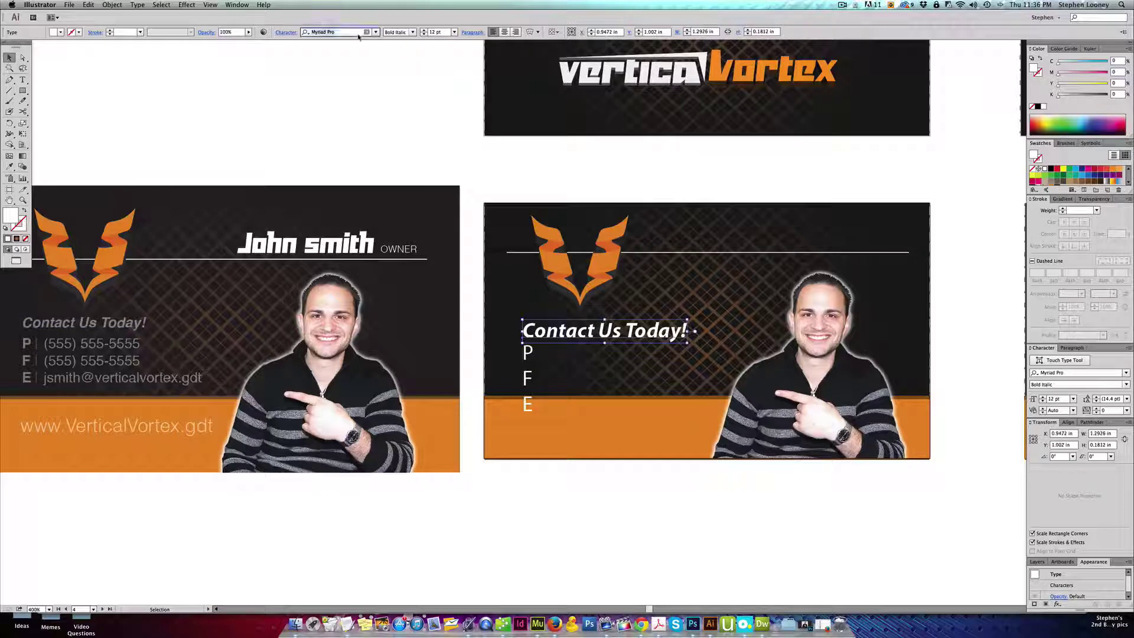
type("hel")
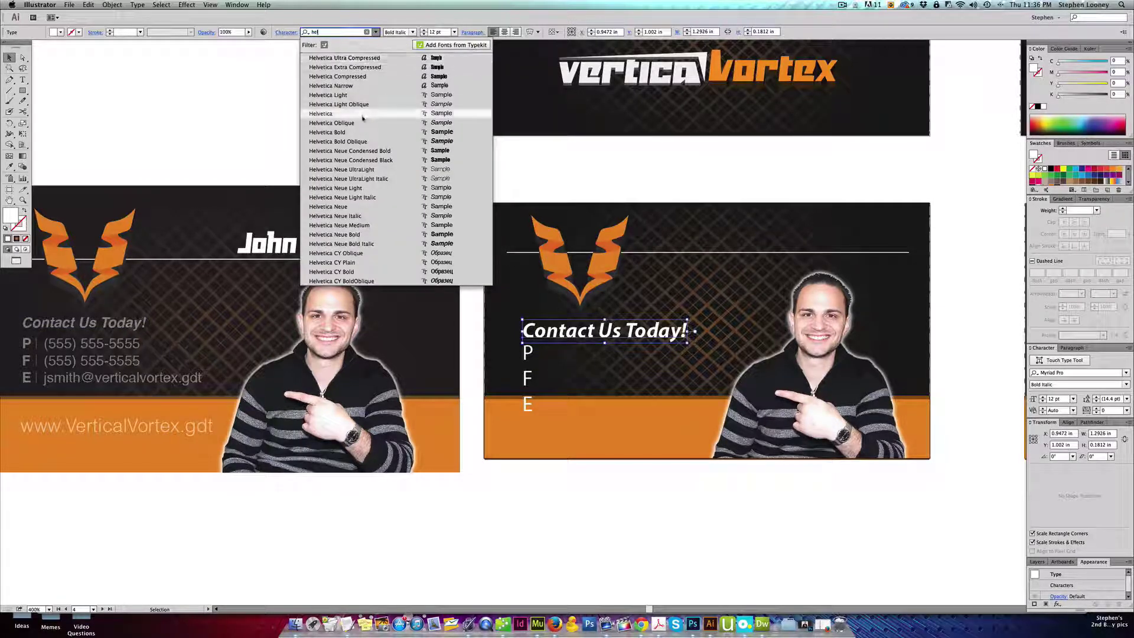
left_click(365, 142)
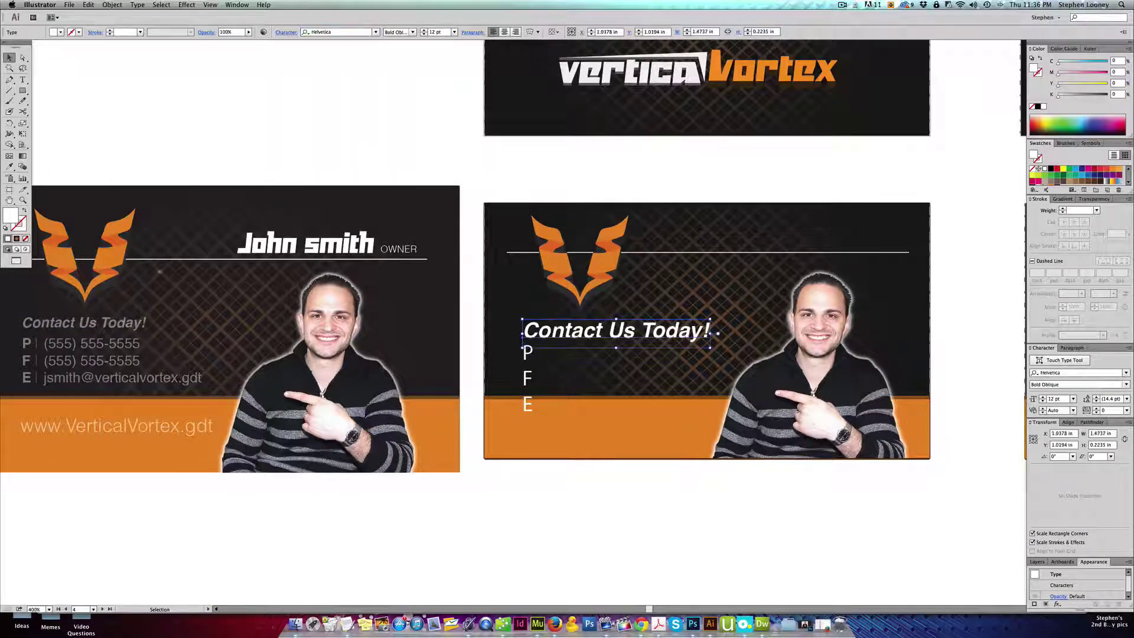
Reduce the right card's heading to 8 pt
left_click(140, 329)
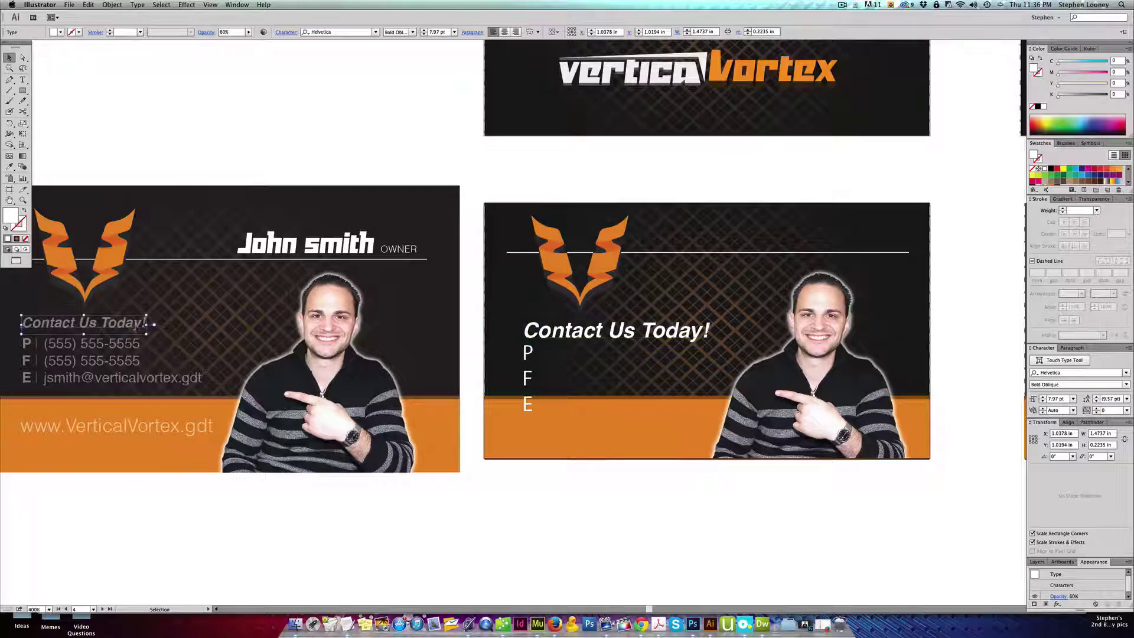
left_click(599, 335)
left_click(424, 35)
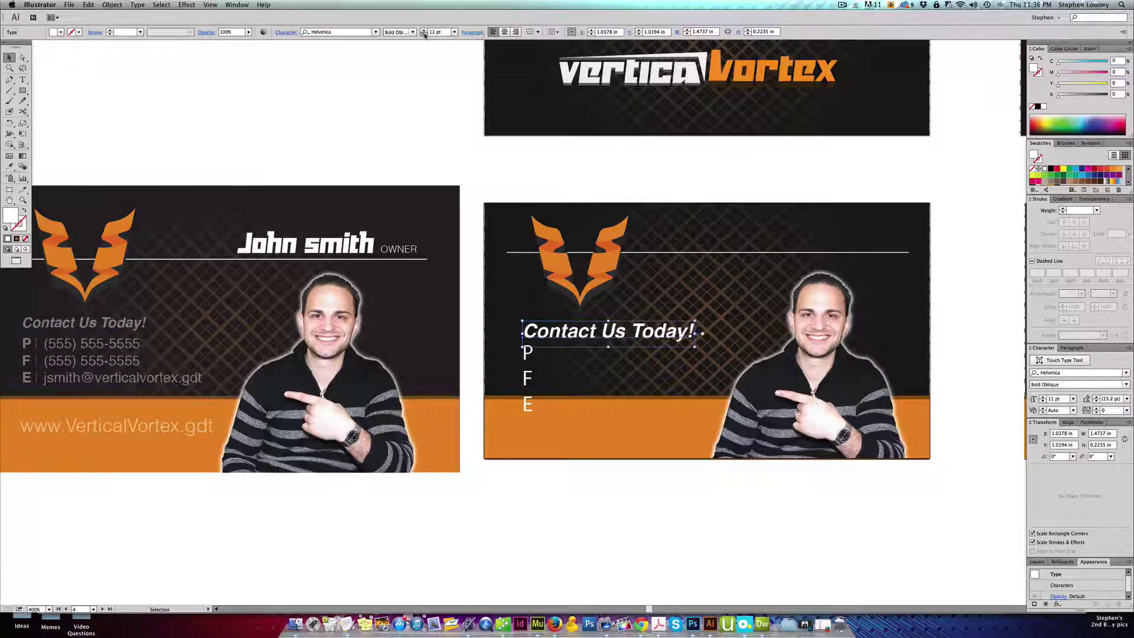
left_click(424, 34)
left_click(424, 35)
left_click(424, 34)
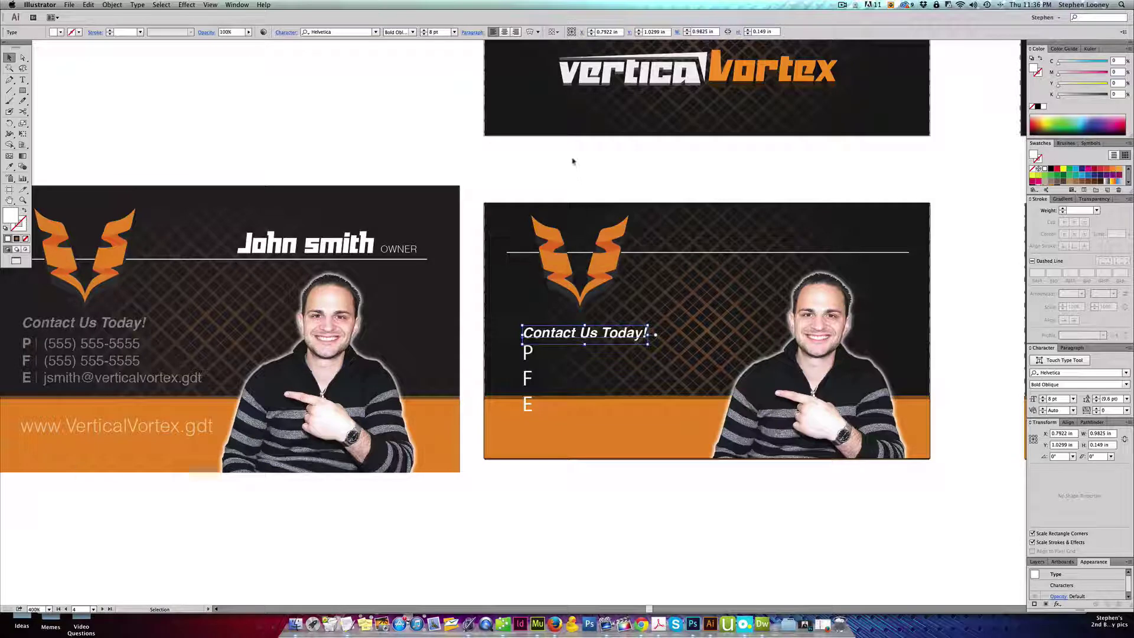
left_click(529, 359)
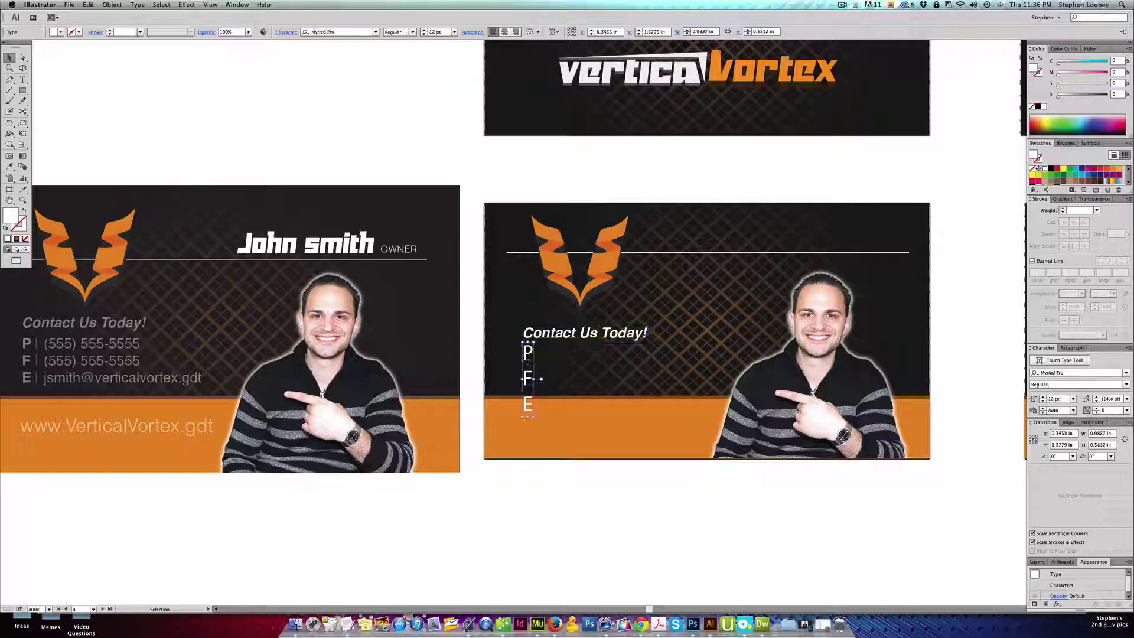
Eyedrop the heading's style onto the P/F/E labels and make them upright Bold
key("i")
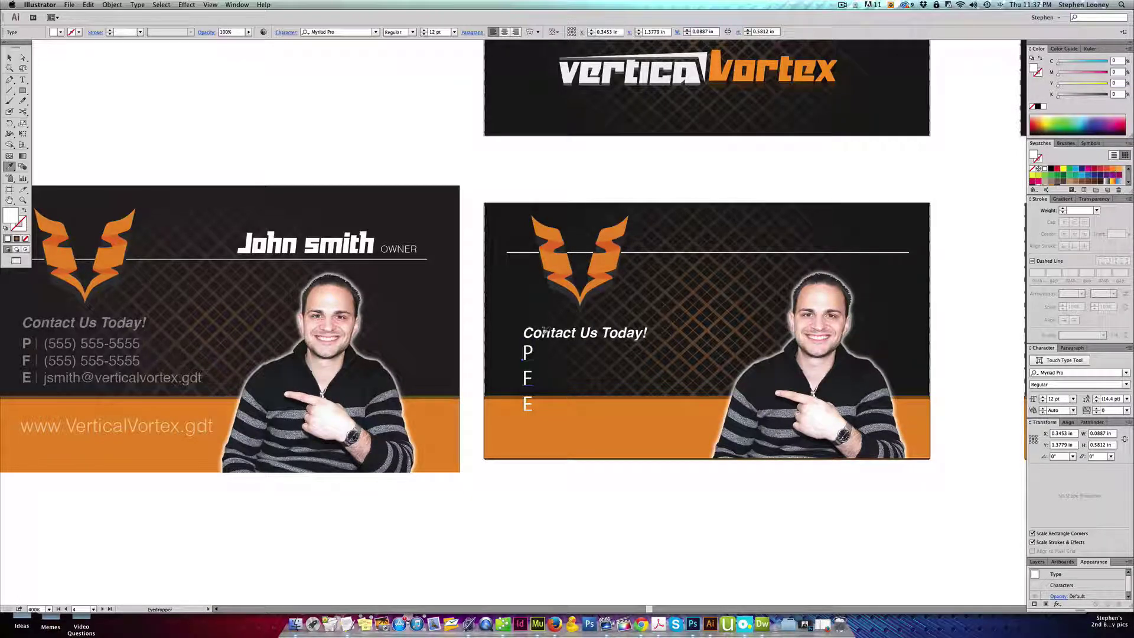
left_click(545, 330)
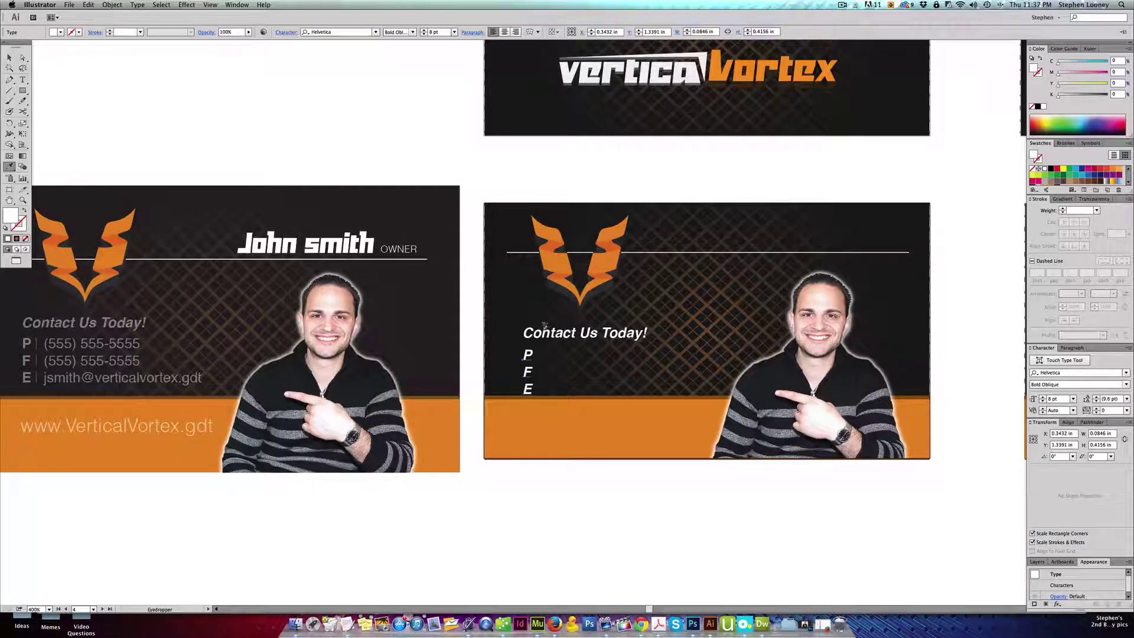
key("v")
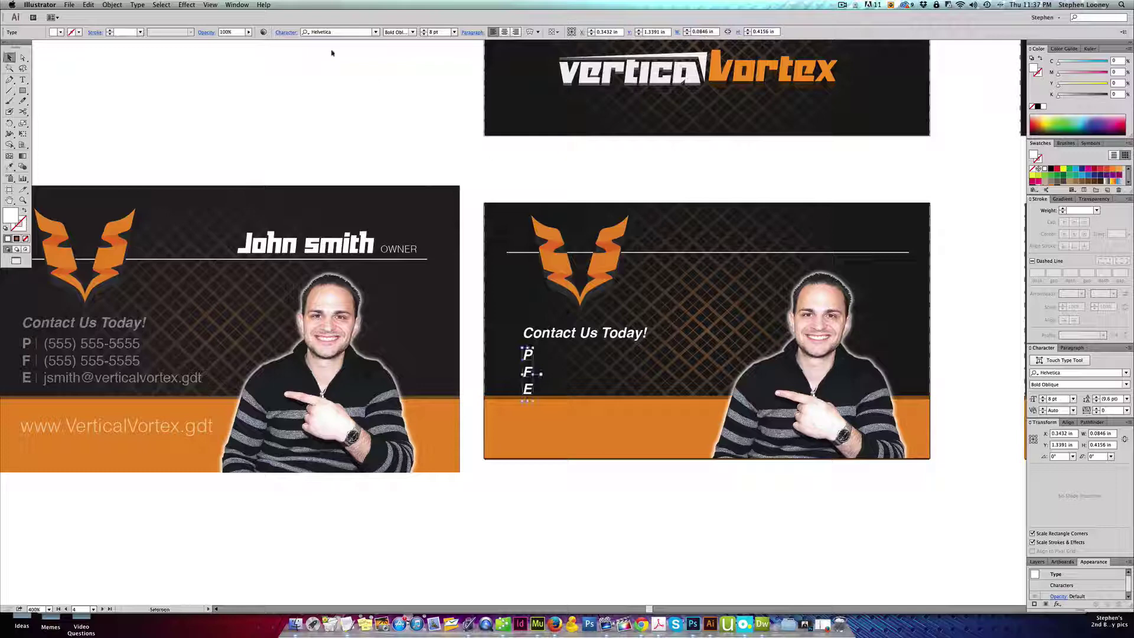
left_click(412, 32)
left_click(412, 98)
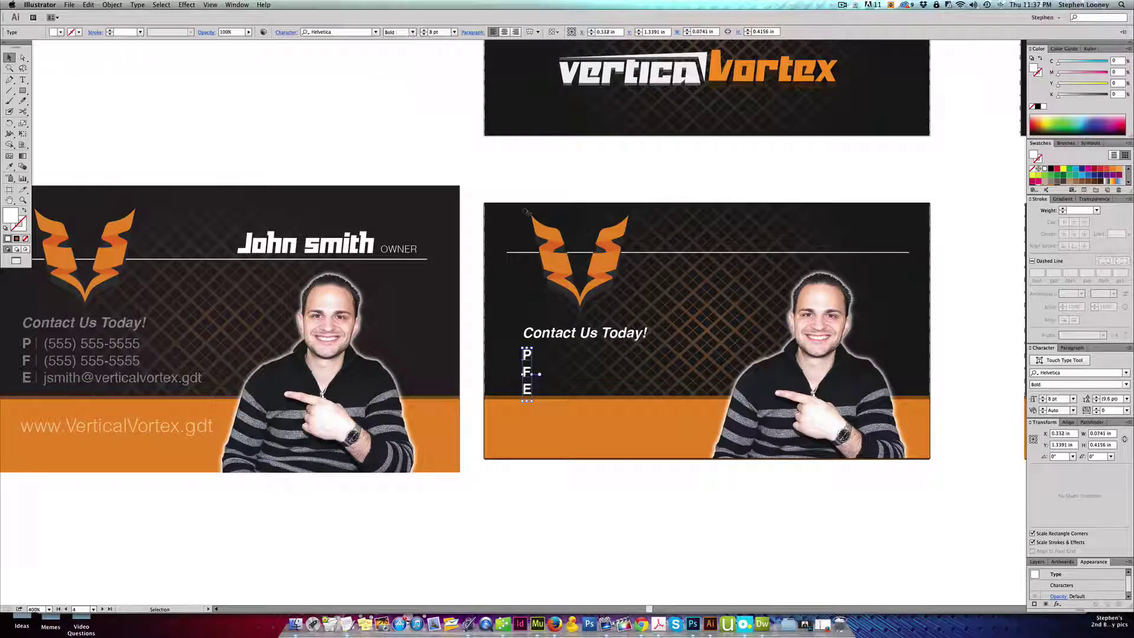
left_click(517, 176)
Move the P/F/E labels and heading upward together
scroll(537, 178, "left", 3)
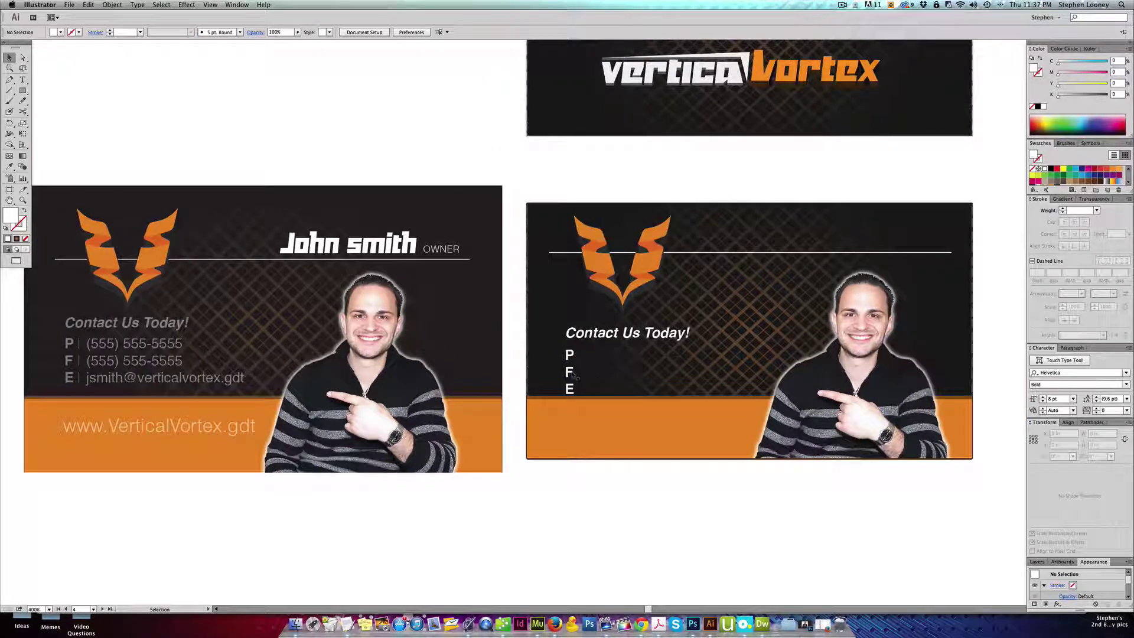
left_click_drag(571, 374, 571, 370)
left_click(595, 335, "shift")
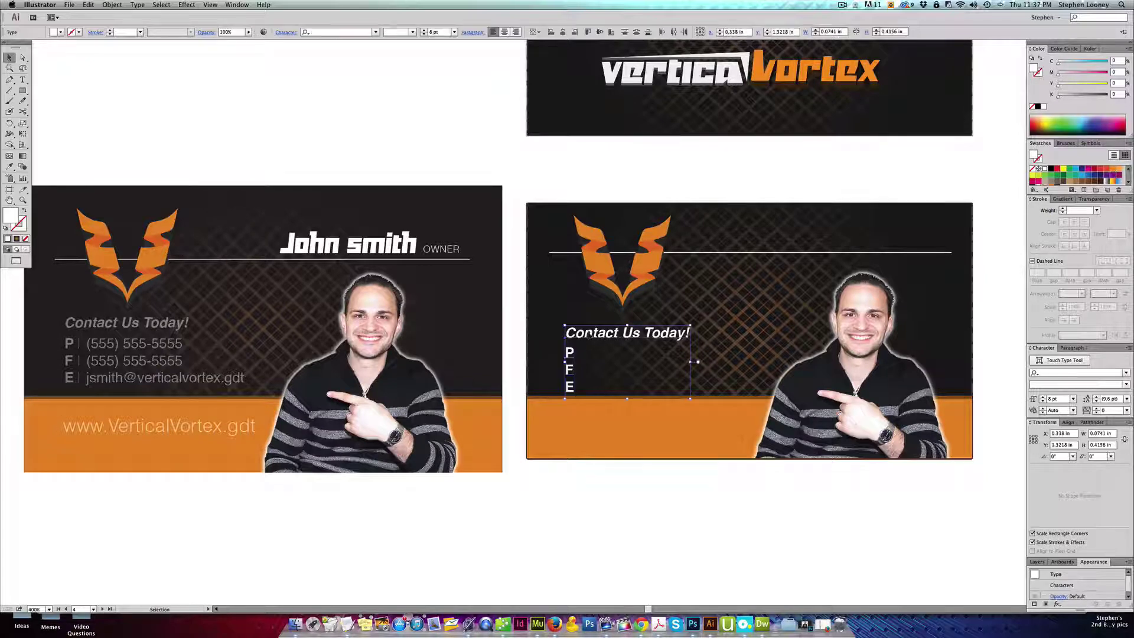
left_click_drag(595, 334, 595, 328)
left_click(613, 471)
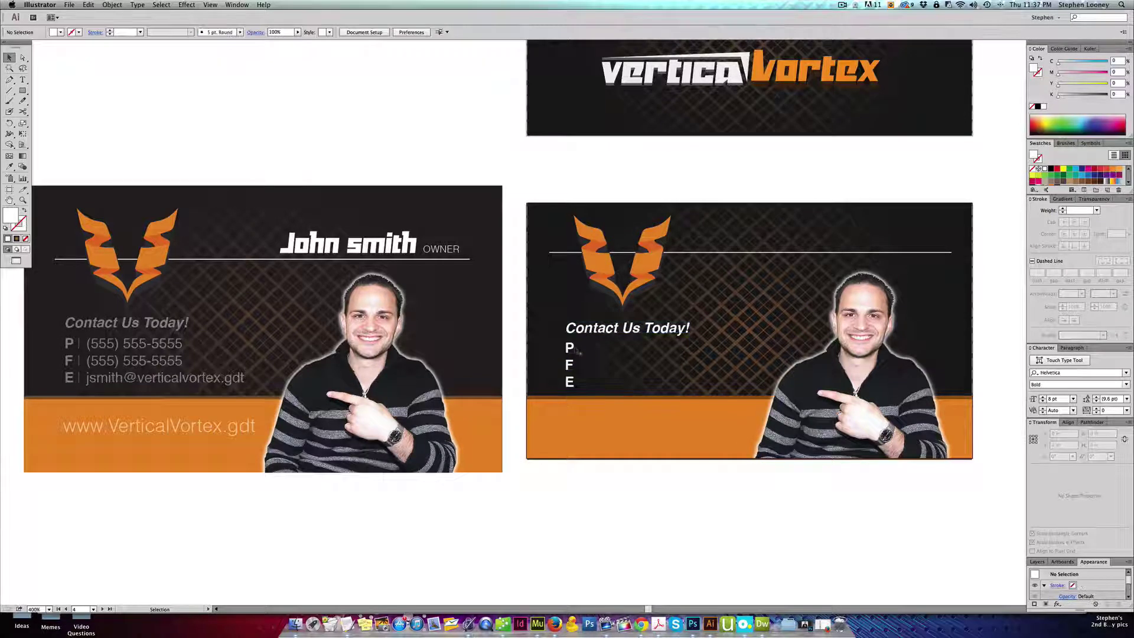
Turn the right card's heading and labels 60% grey (K 60), matching the left card
left_click(113, 326)
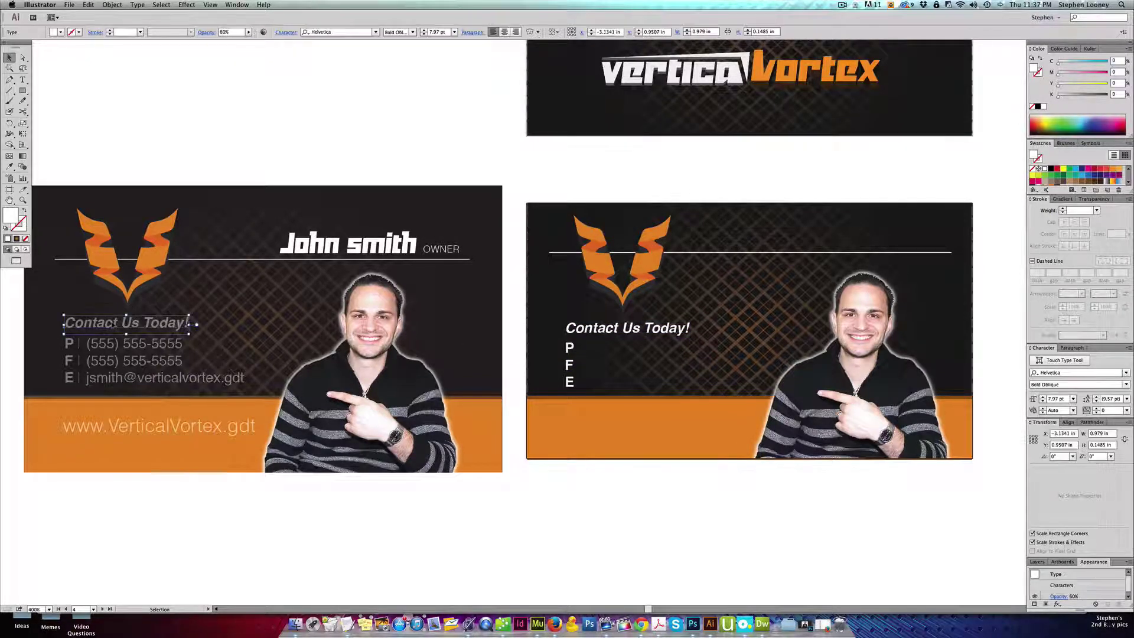
left_click(1094, 199)
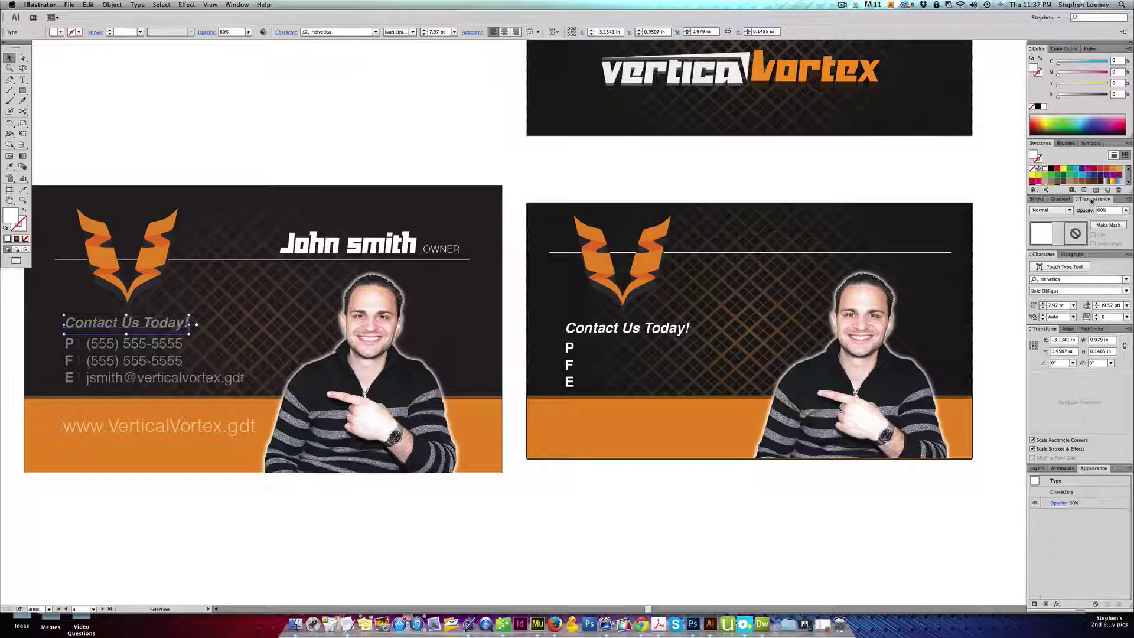
left_click(1038, 200)
left_click(571, 328)
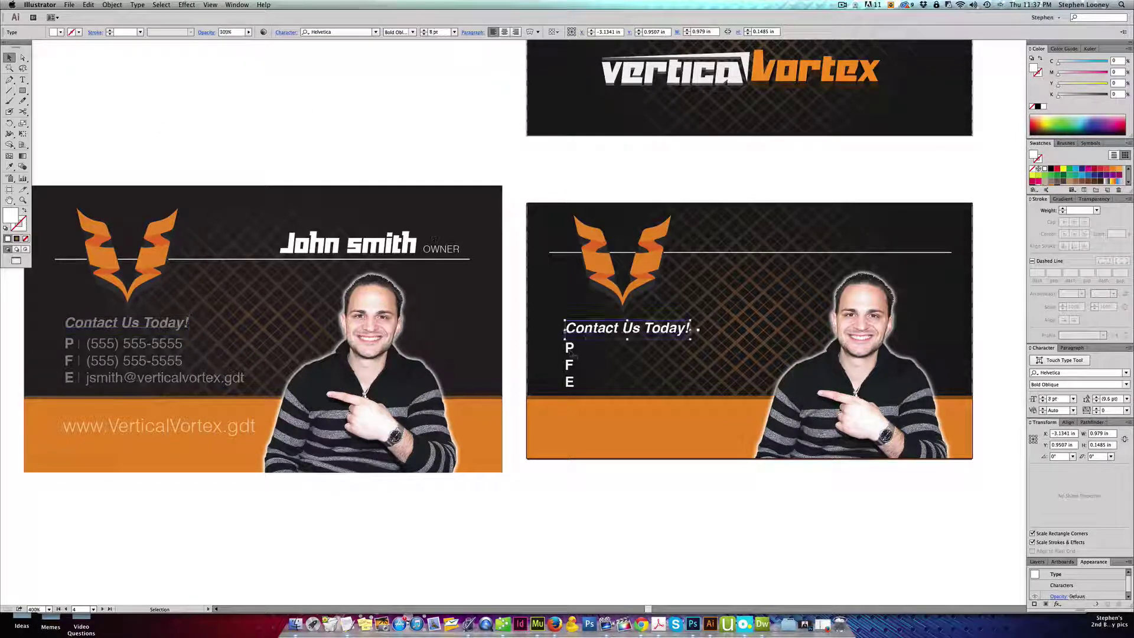
left_click(571, 349, "shift")
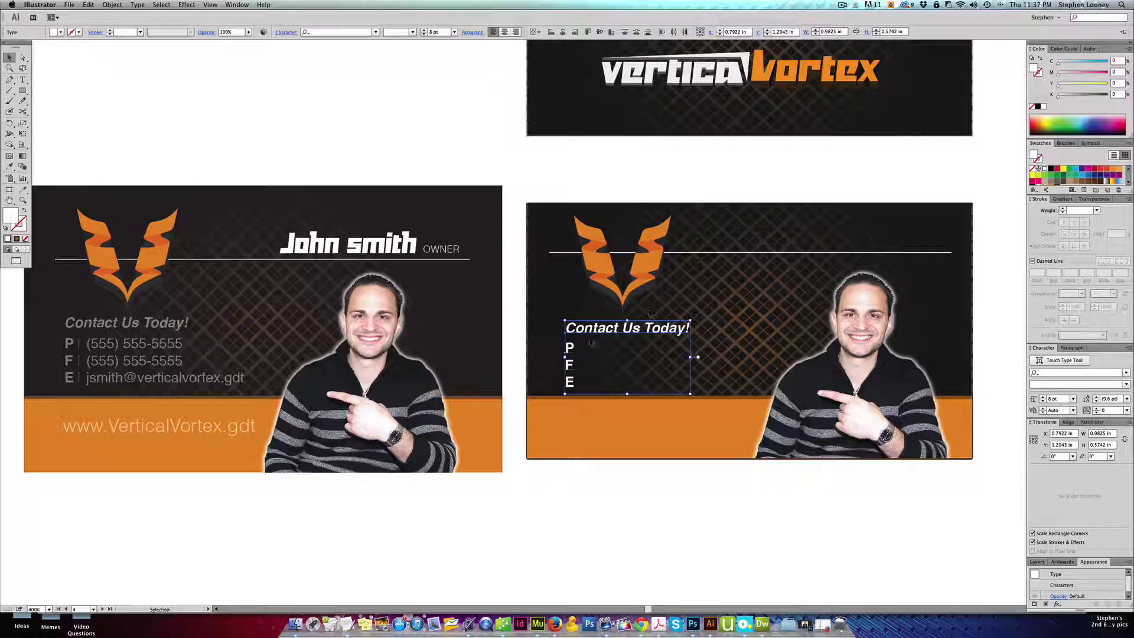
left_click_drag(1062, 99, 1087, 99)
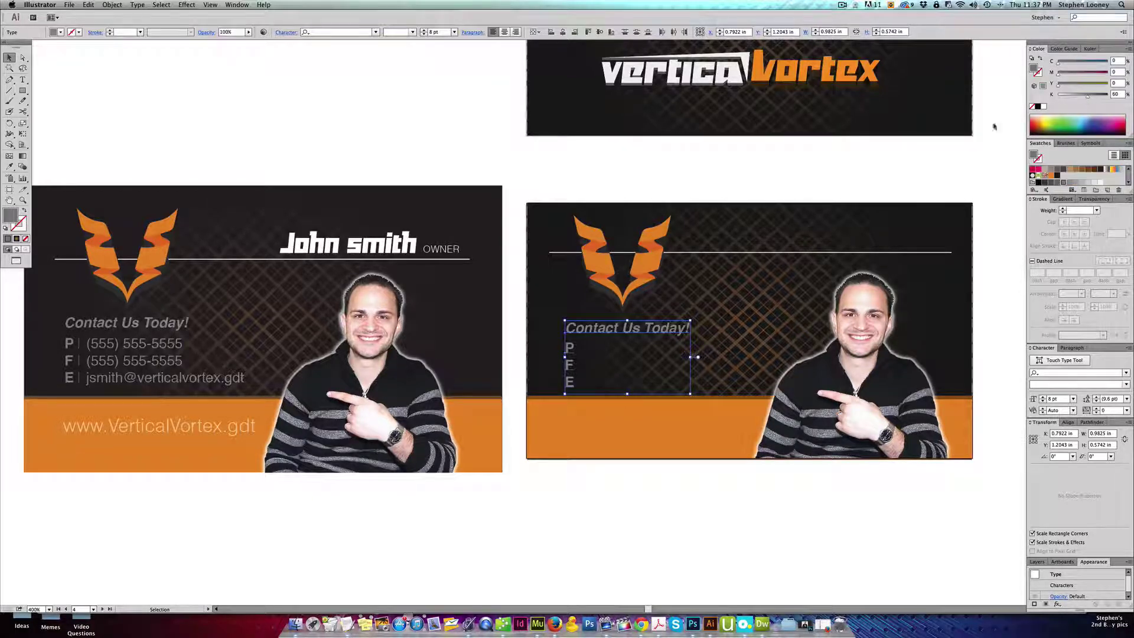
left_click(604, 183)
left_click_drag(322, 213, 880, 543)
left_click_drag(476, 274, 483, 294)
left_click_drag(463, 227, 618, 362)
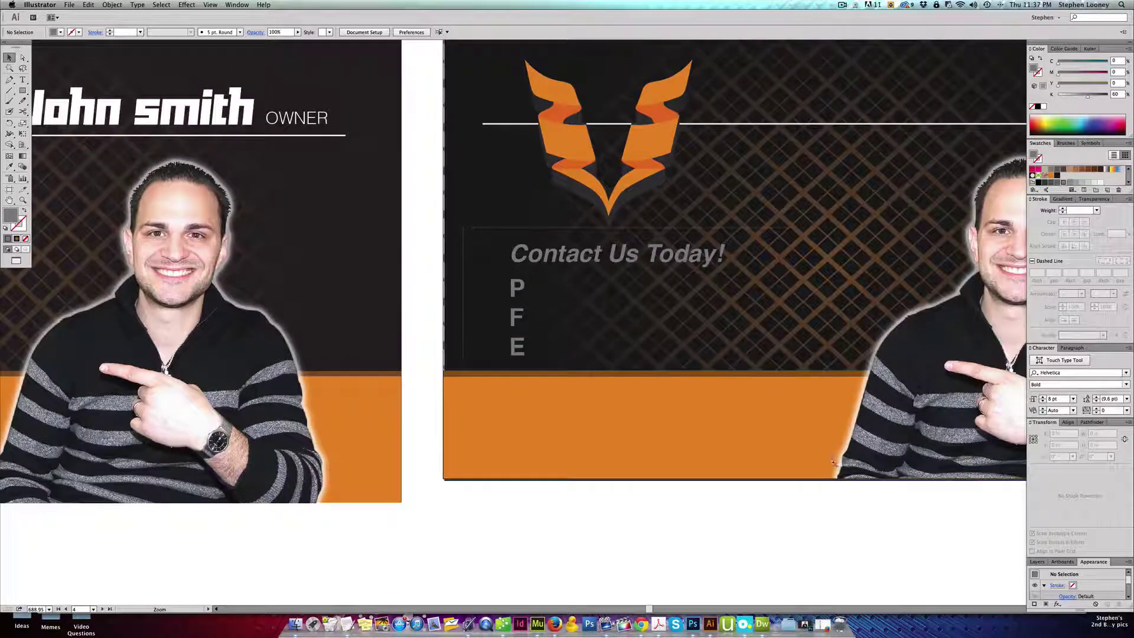
Alt-drag a copy of the gray P/F/E labels to the right of the originals
left_click_drag(834, 463, 965, 518)
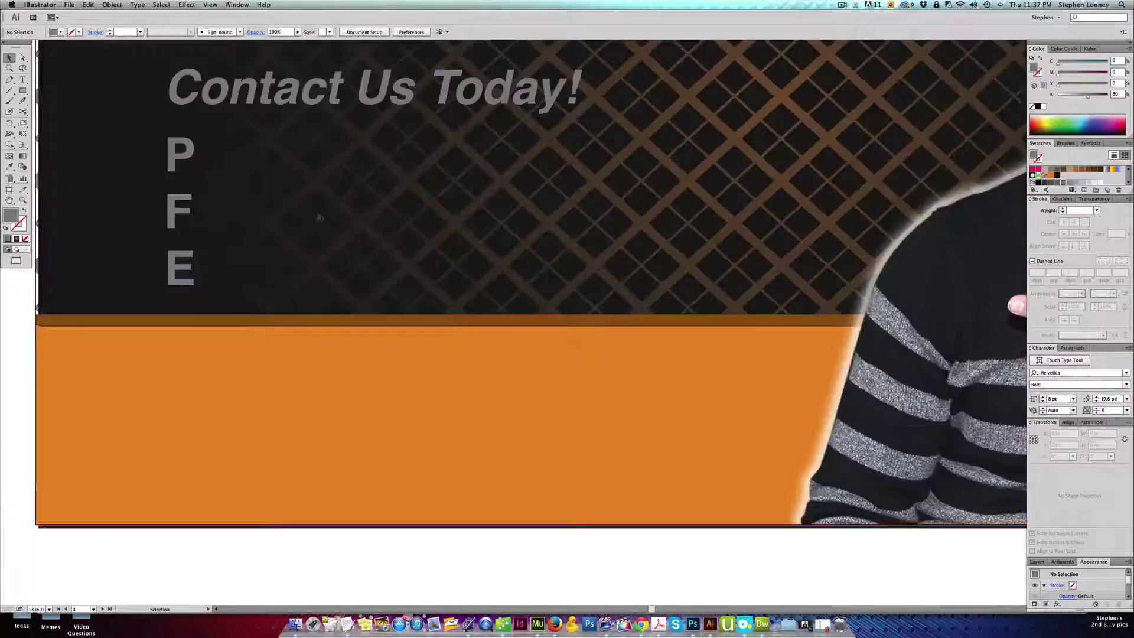
left_click(194, 153)
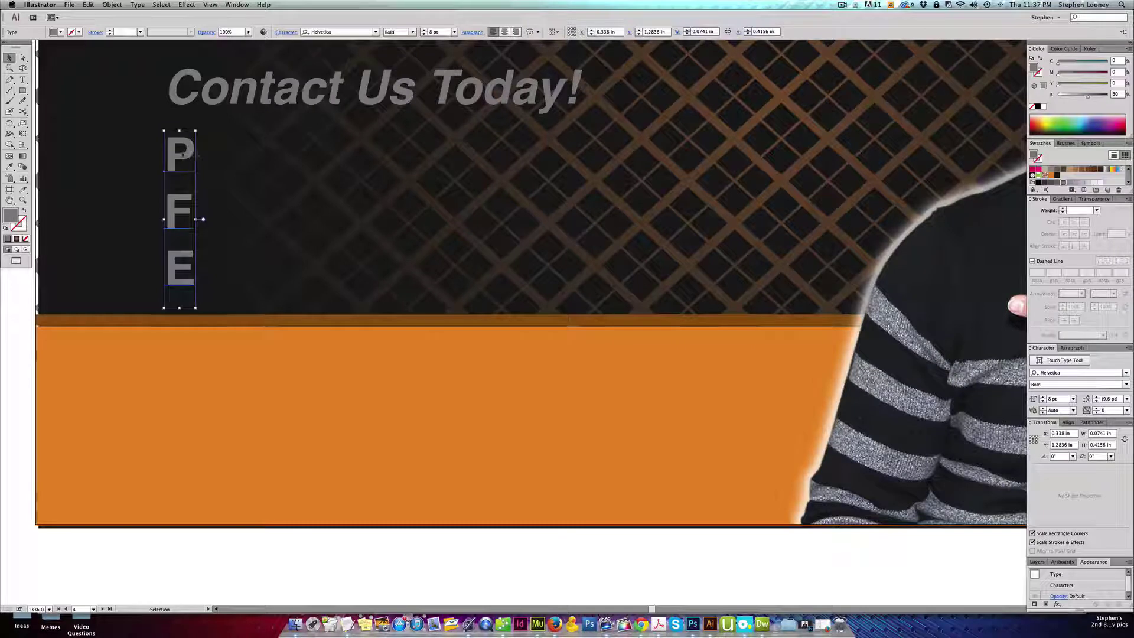
left_click_drag(194, 155, 306, 154)
left_click_drag(267, 236, 546, 241)
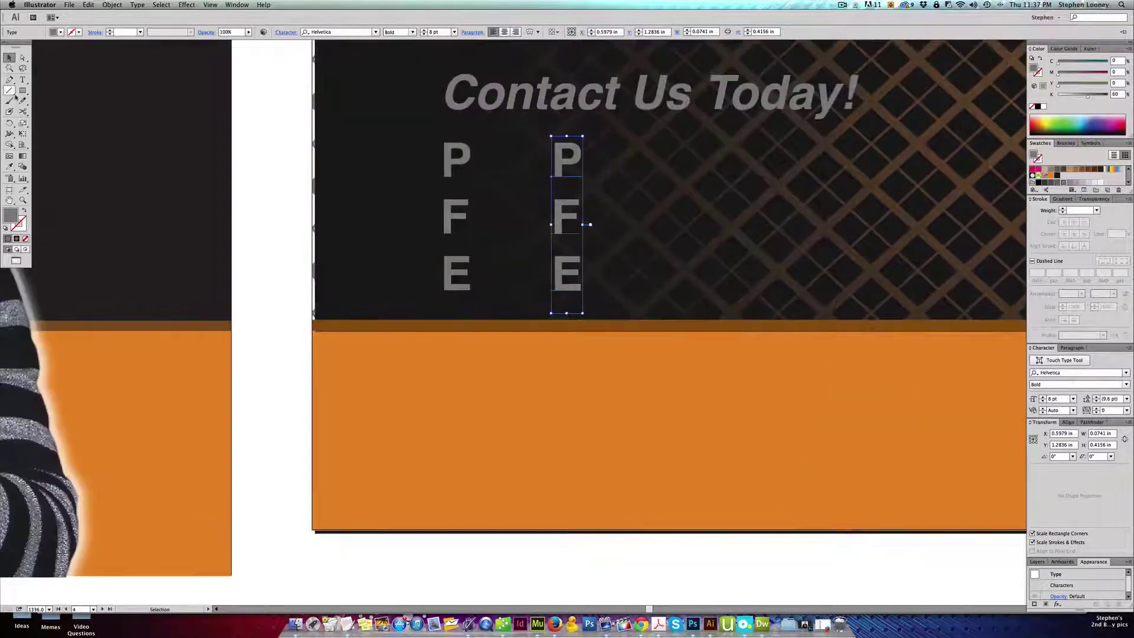
Draw a short vertical divider line beside the second P
left_click(10, 92)
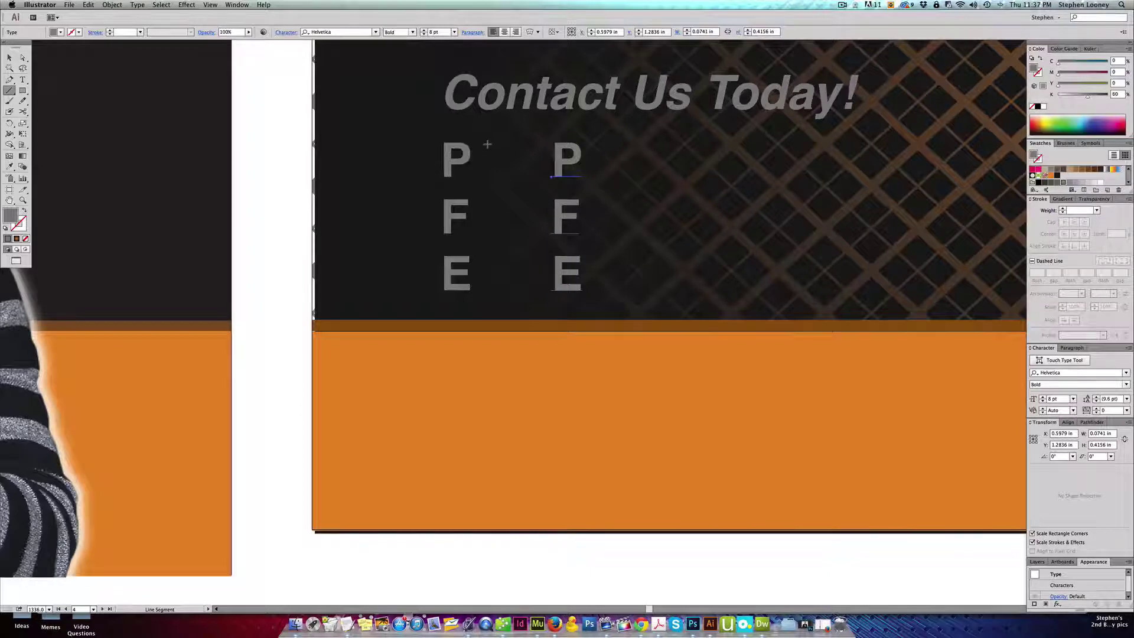
left_click_drag(487, 144, 487, 176)
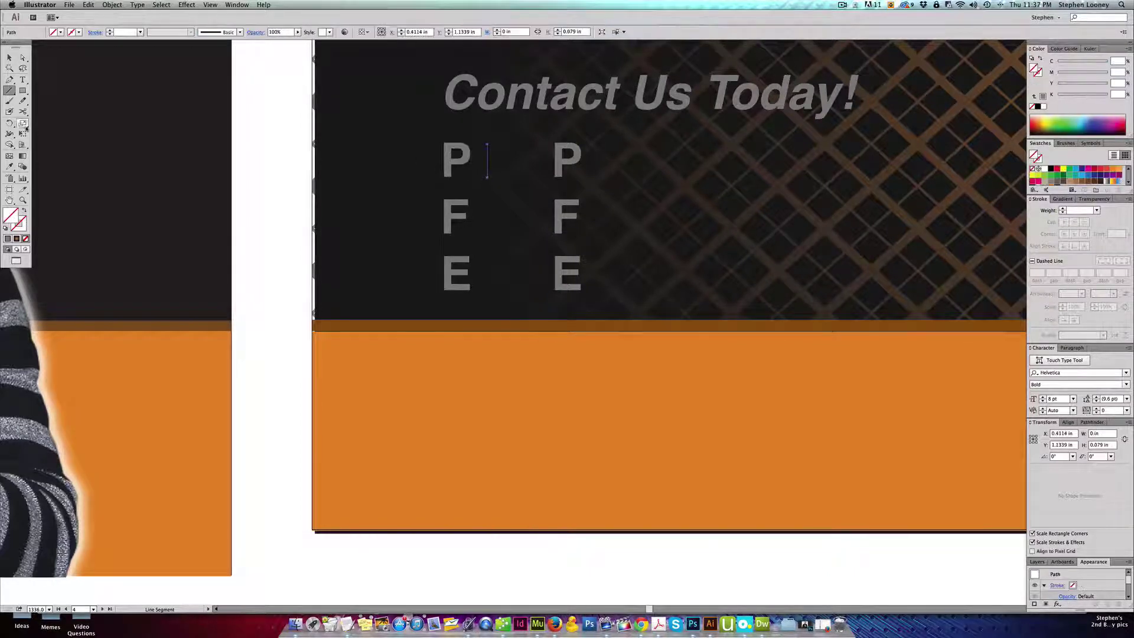
scroll(1071, 176, "down", 3)
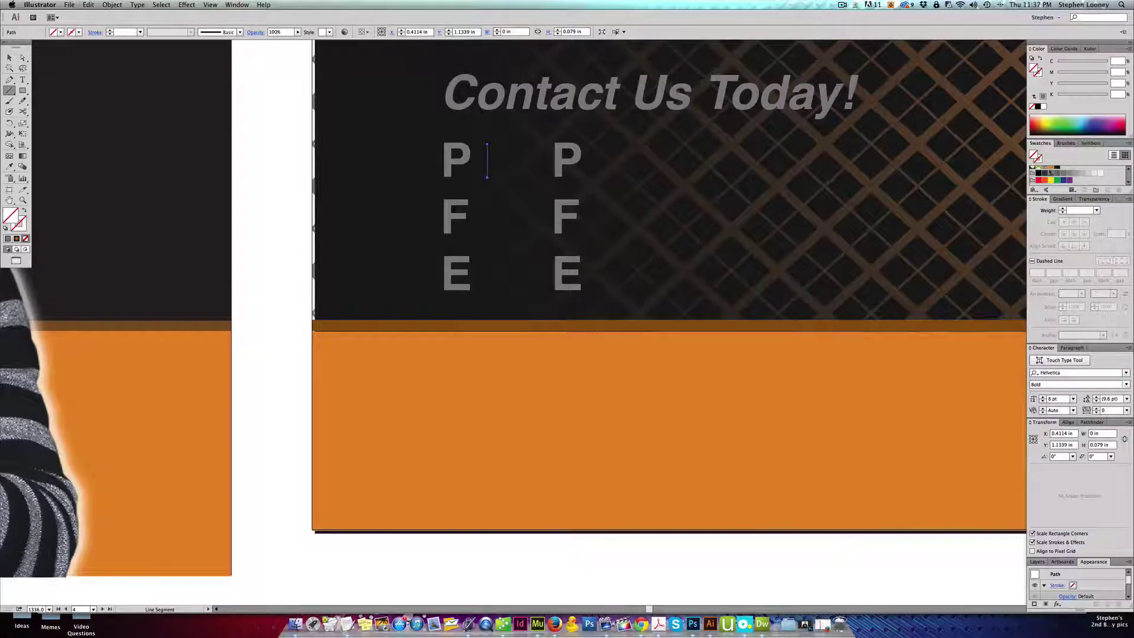
left_click(20, 224)
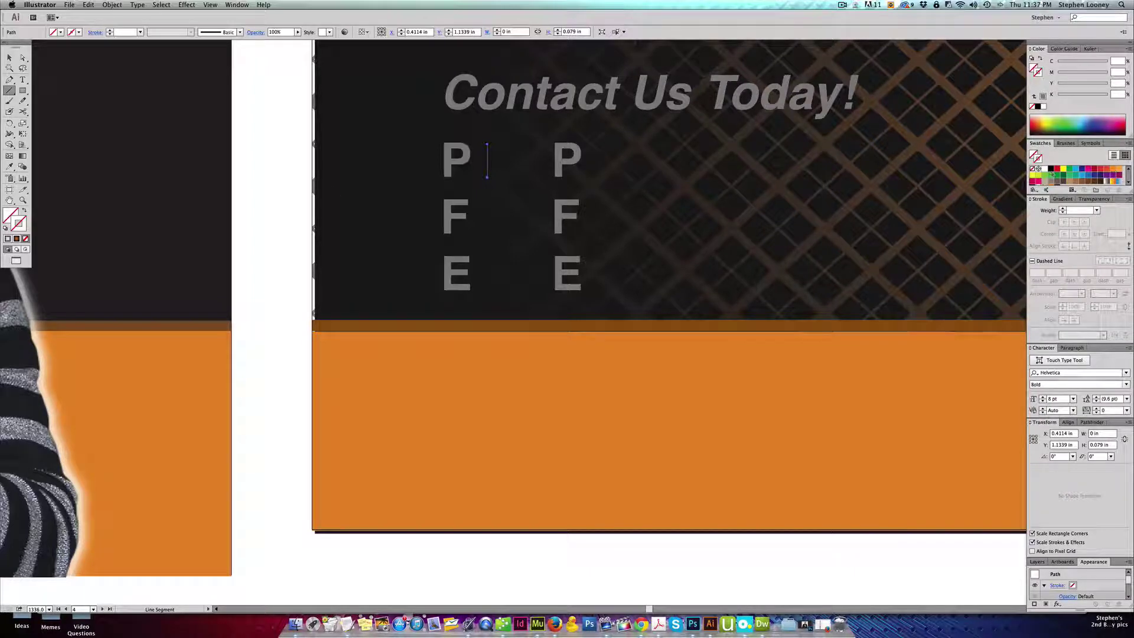
left_click(1047, 189)
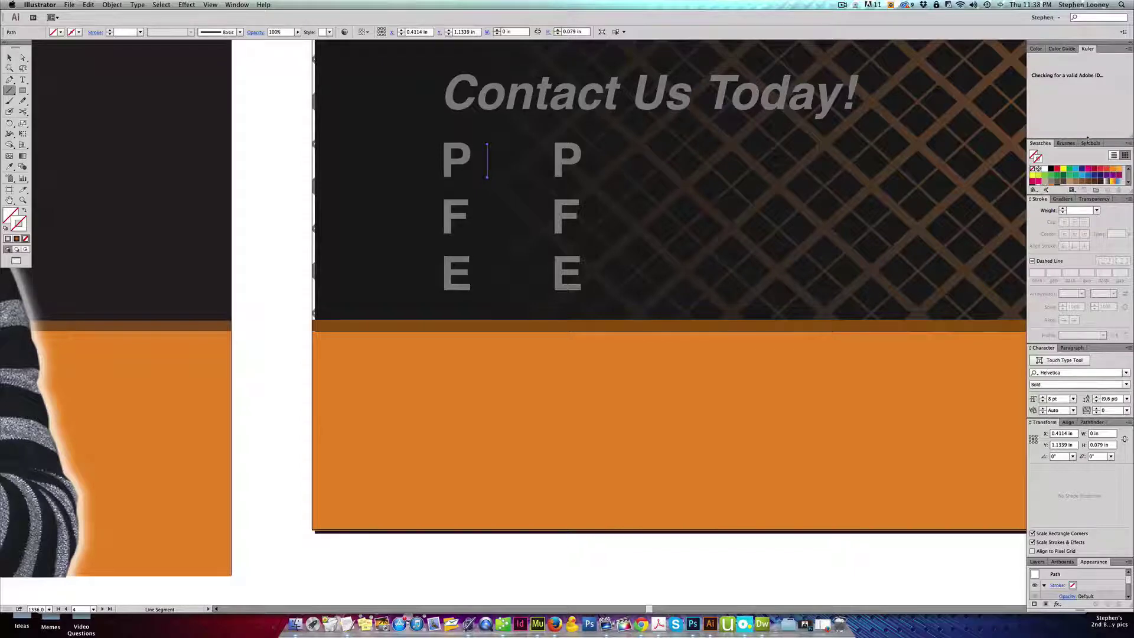
Give the divider an orange 0.25 pt stroke and copy it straight down beside the F
left_click_drag(1089, 138, 1089, 108)
left_click(1052, 155)
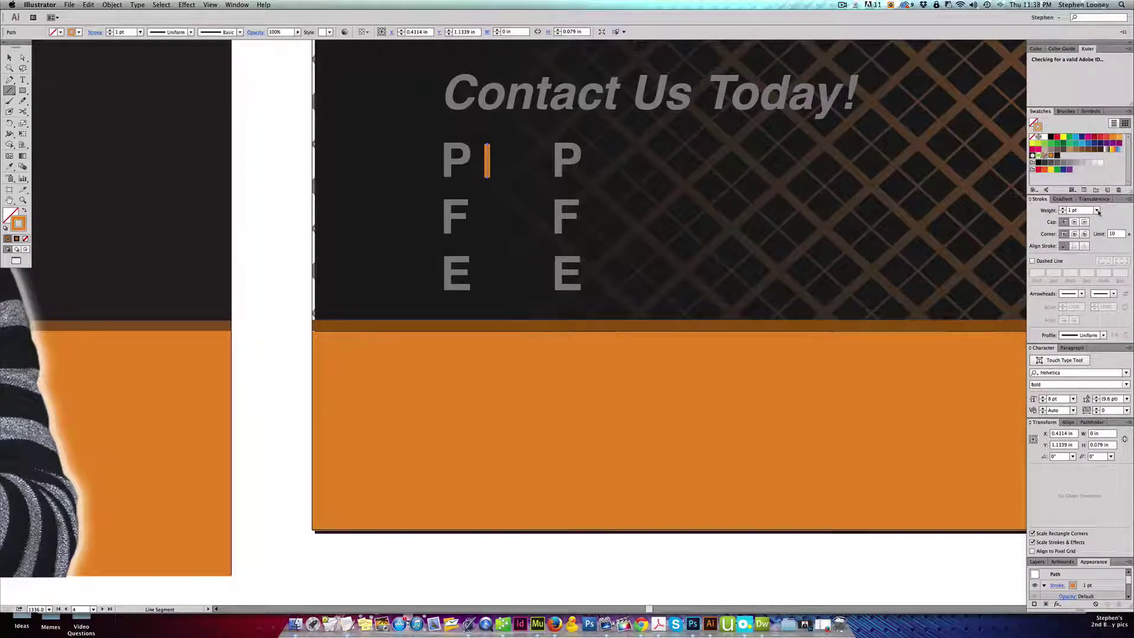
left_click(1097, 210)
left_click(1076, 218)
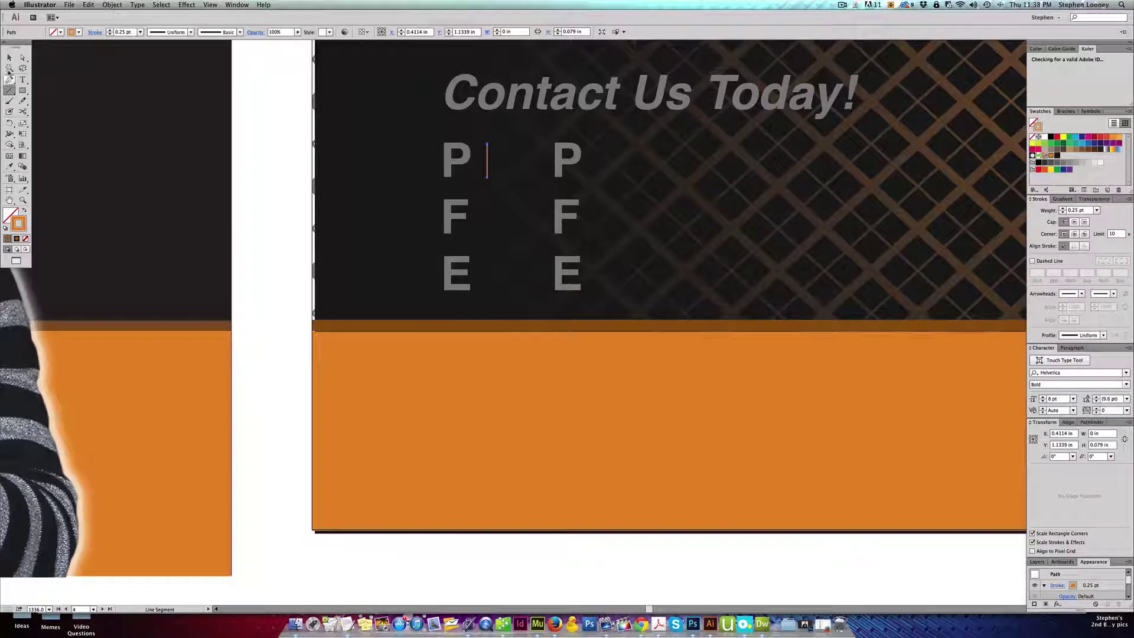
left_click(9, 58)
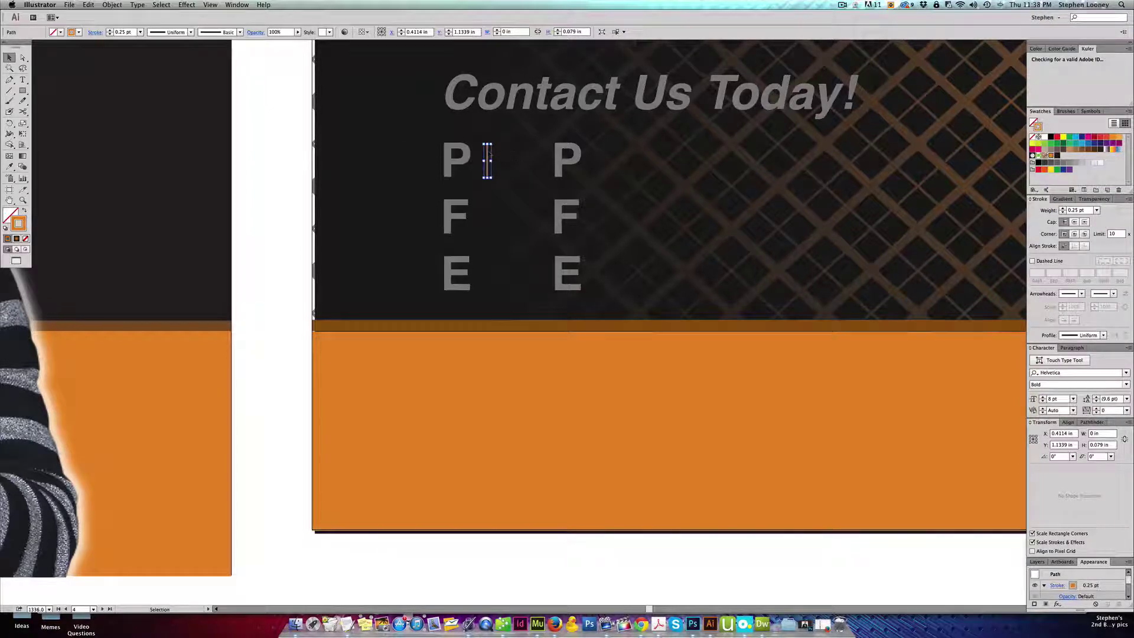
left_click_drag(490, 155, 490, 269)
Pull the background rectangle's bottom edge up slightly with Direct Selection, then zoom out
left_click(318, 284)
key("a")
left_click(300, 289)
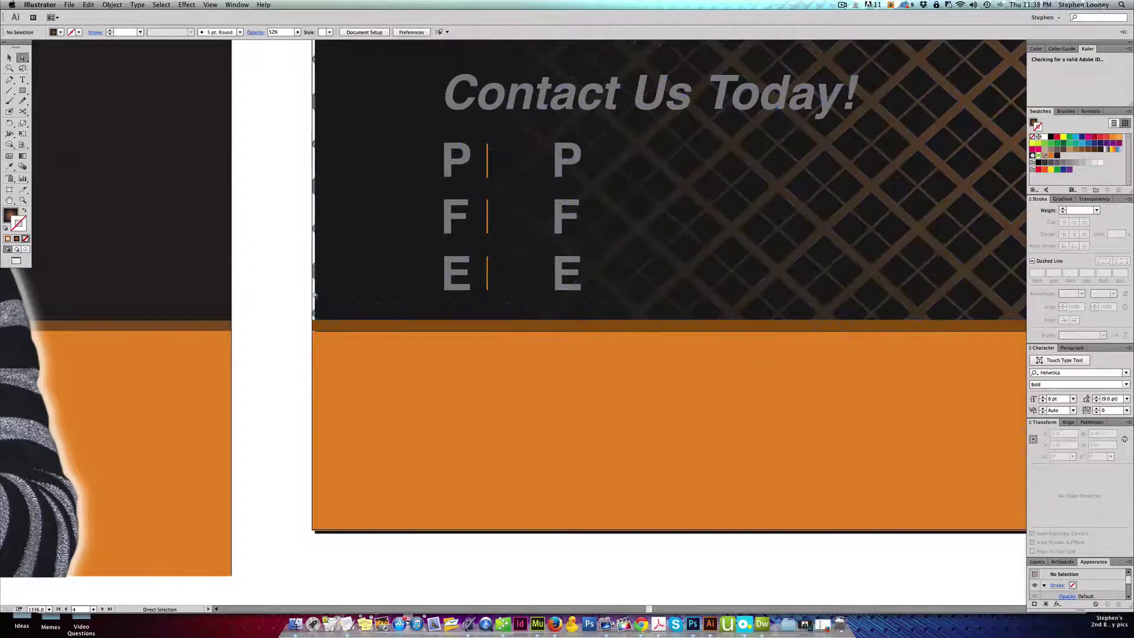
left_click_drag(313, 291, 313, 293)
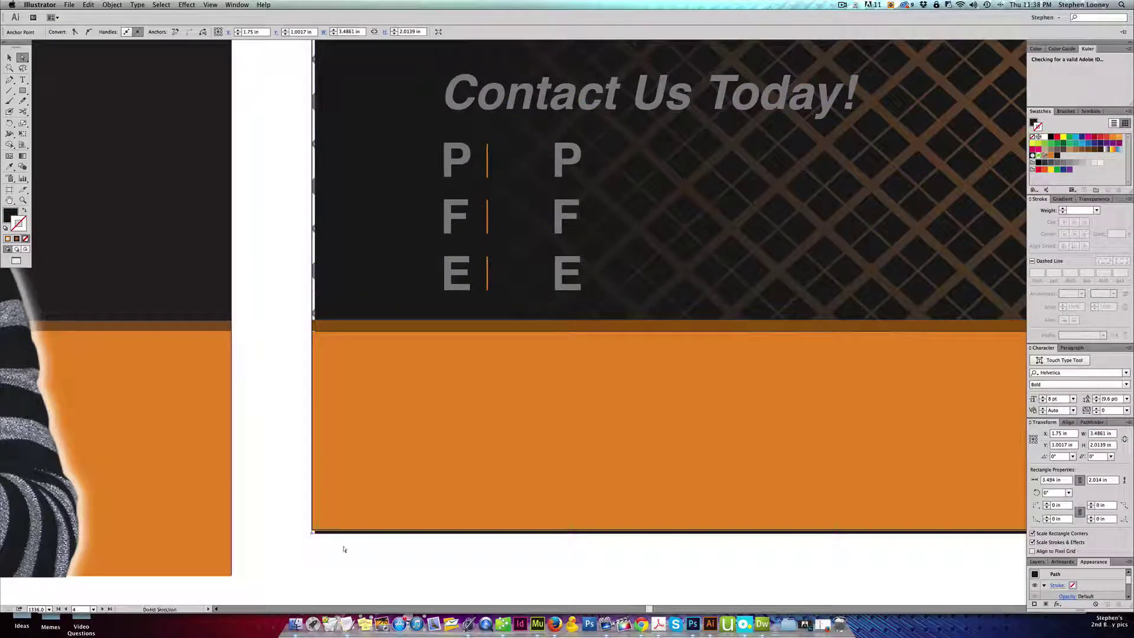
left_click_drag(357, 535, 358, 532)
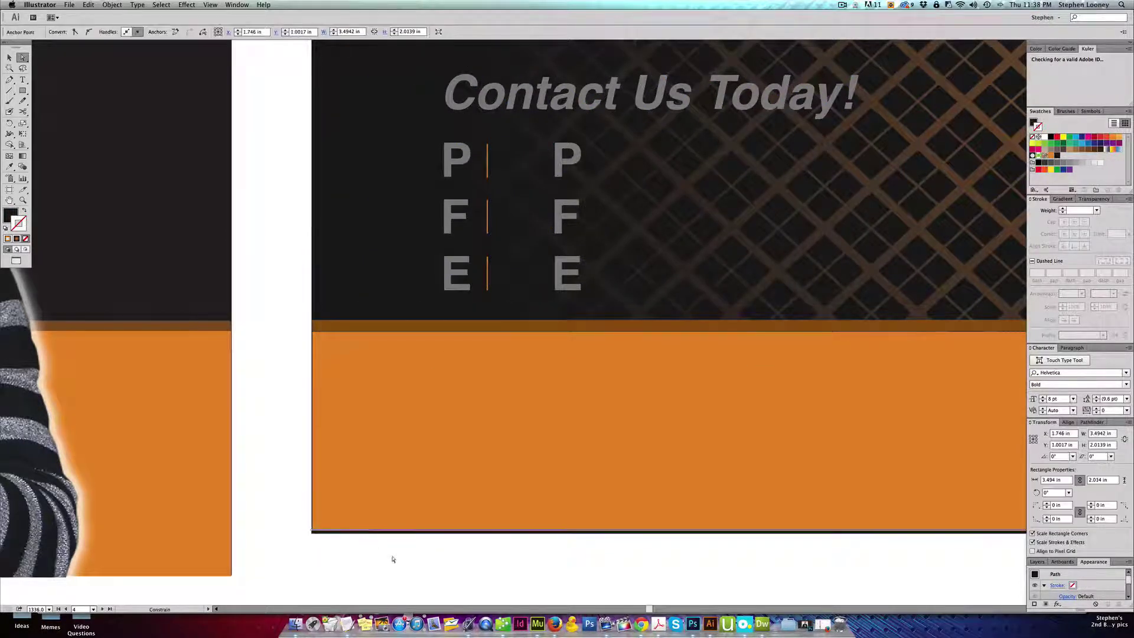
left_click(414, 544)
left_click(545, 249, "alt+super")
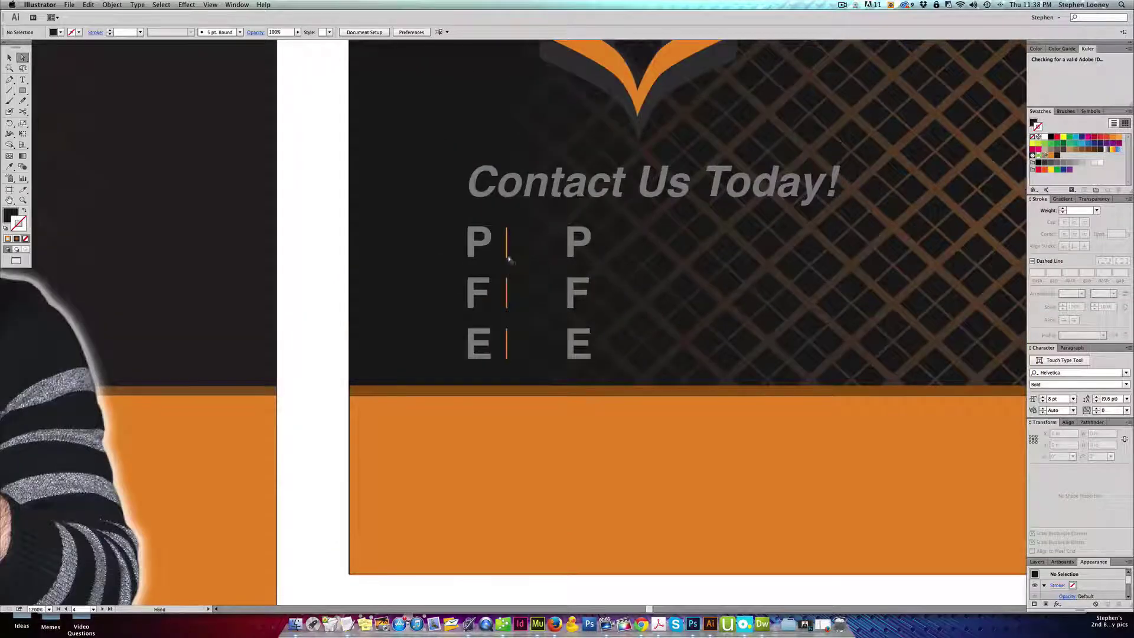
left_click(541, 282, "alt+super")
left_click(540, 283, "alt+super")
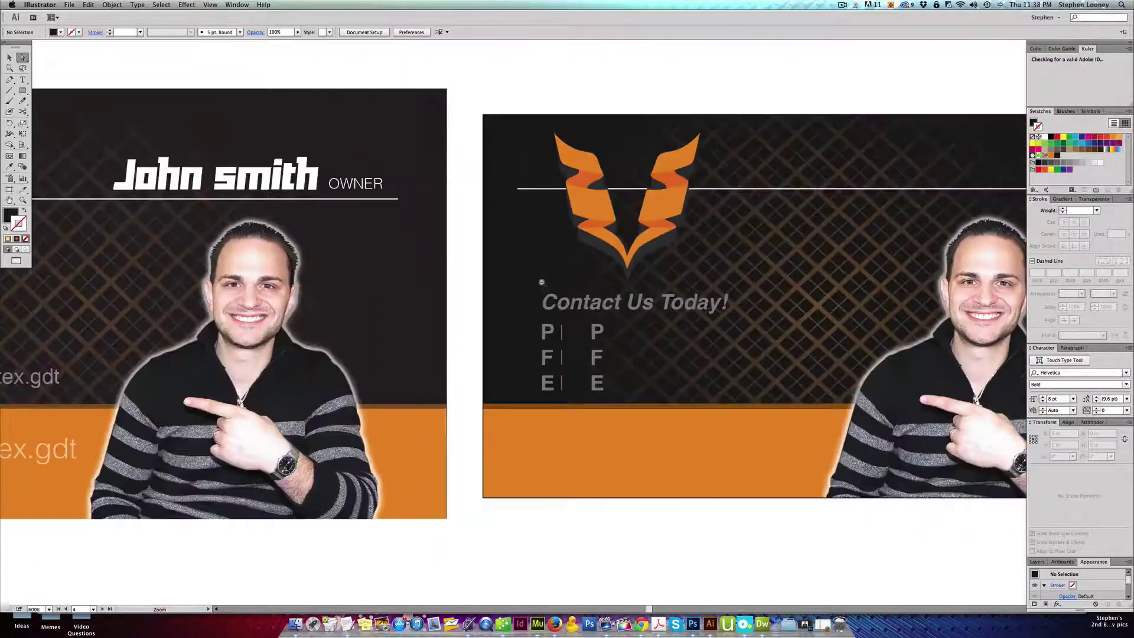
Replace the right P/F/E column's text with a phone number, fax number and e-mail address
left_click(568, 329, "alt+super")
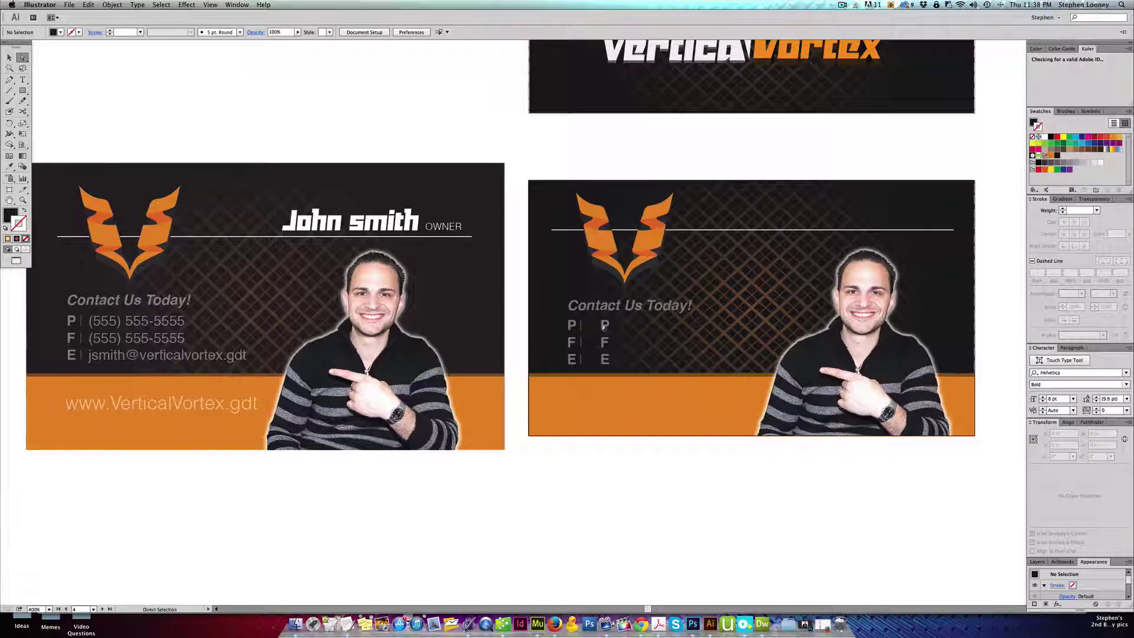
double_click(604, 328)
left_click_drag(604, 328, 605, 362)
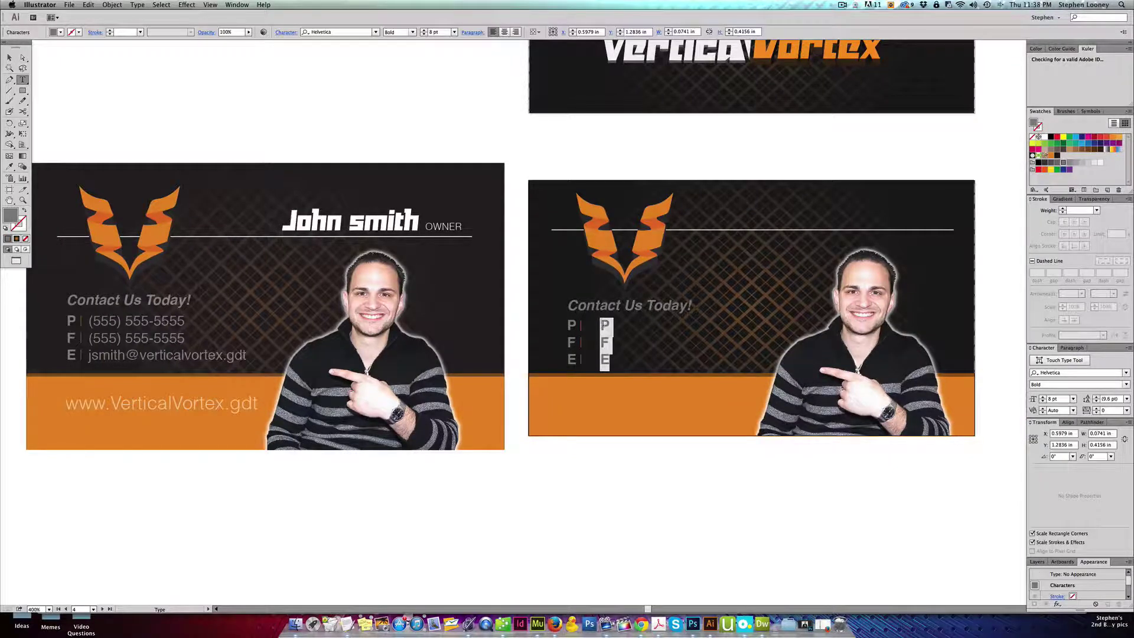
type("(5")
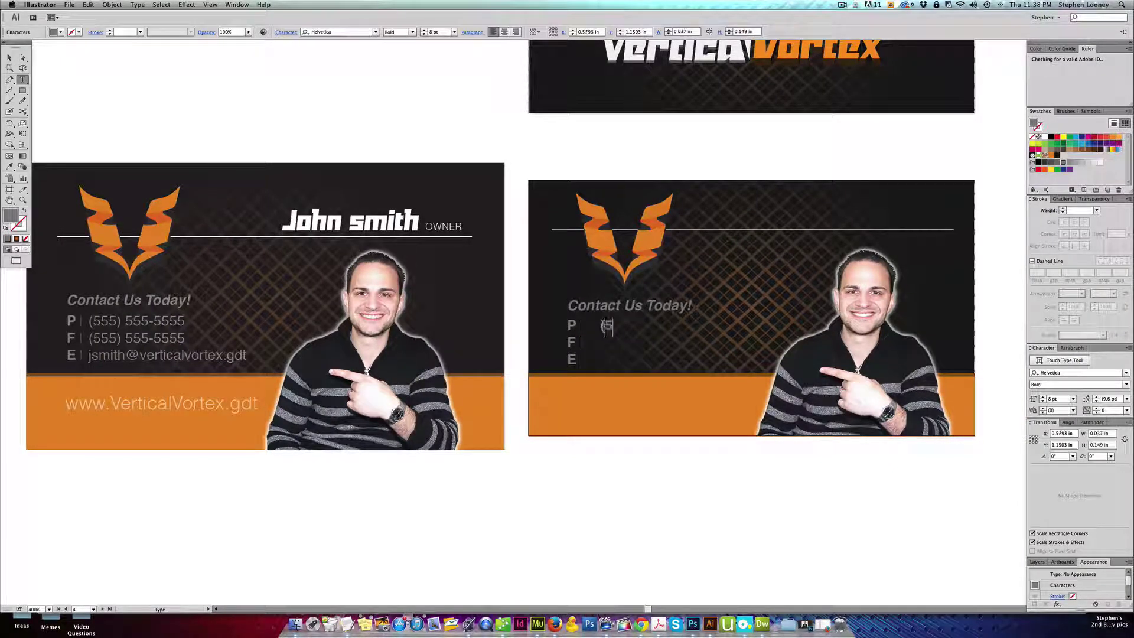
type("55) 555-5555")
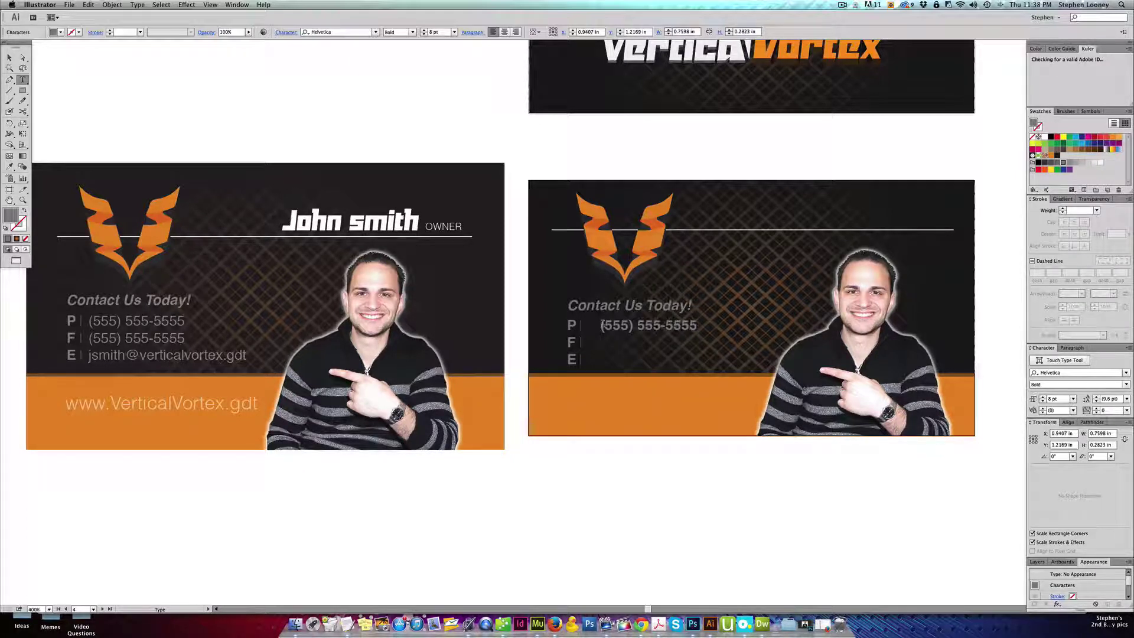
key("Return")
type("(555) 555-5555")
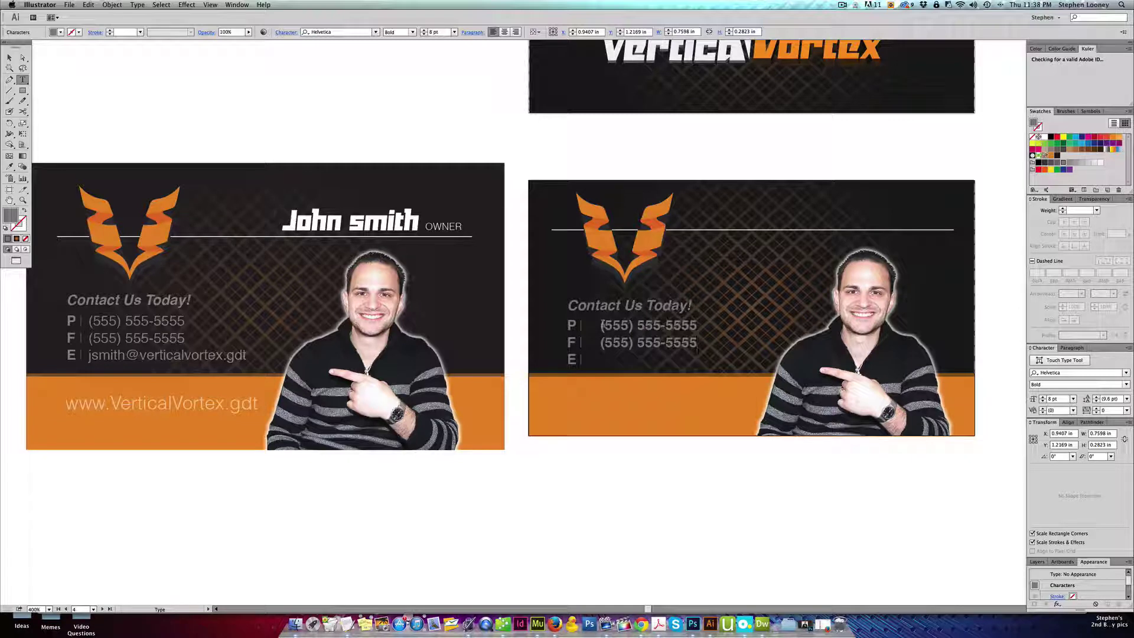
key("Down")
type("jsmith")
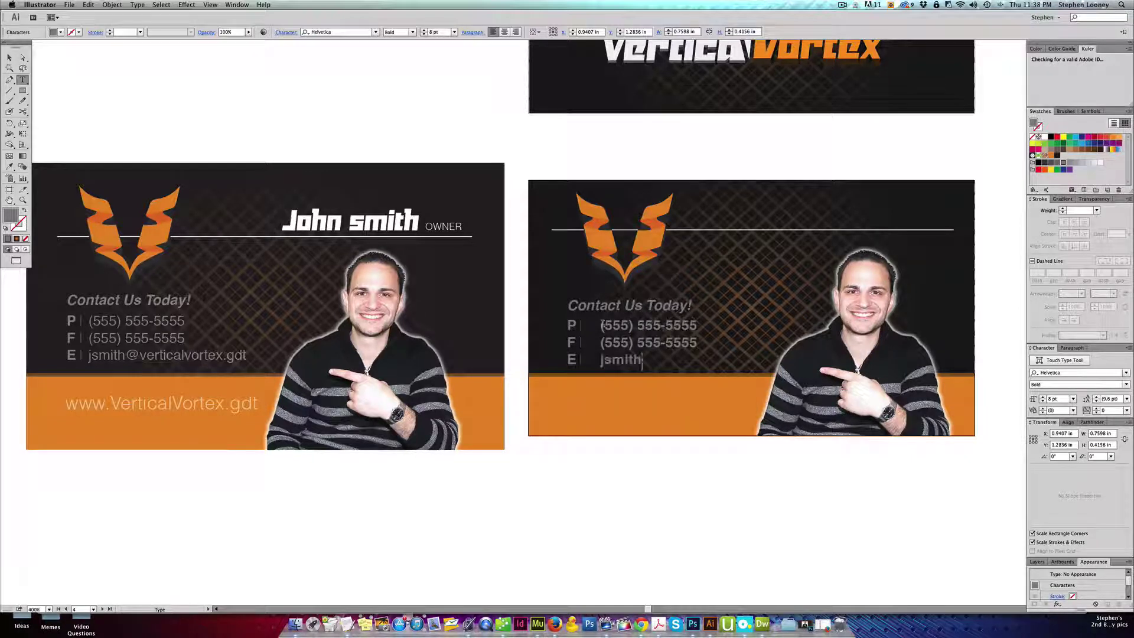
type("@vertic")
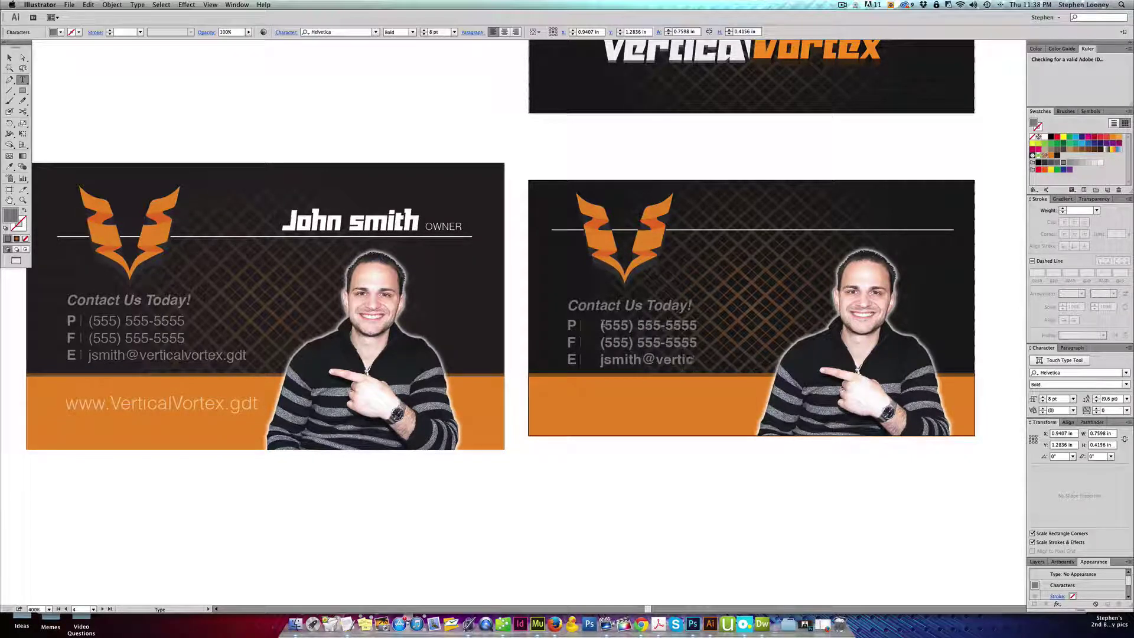
type("alvorte")
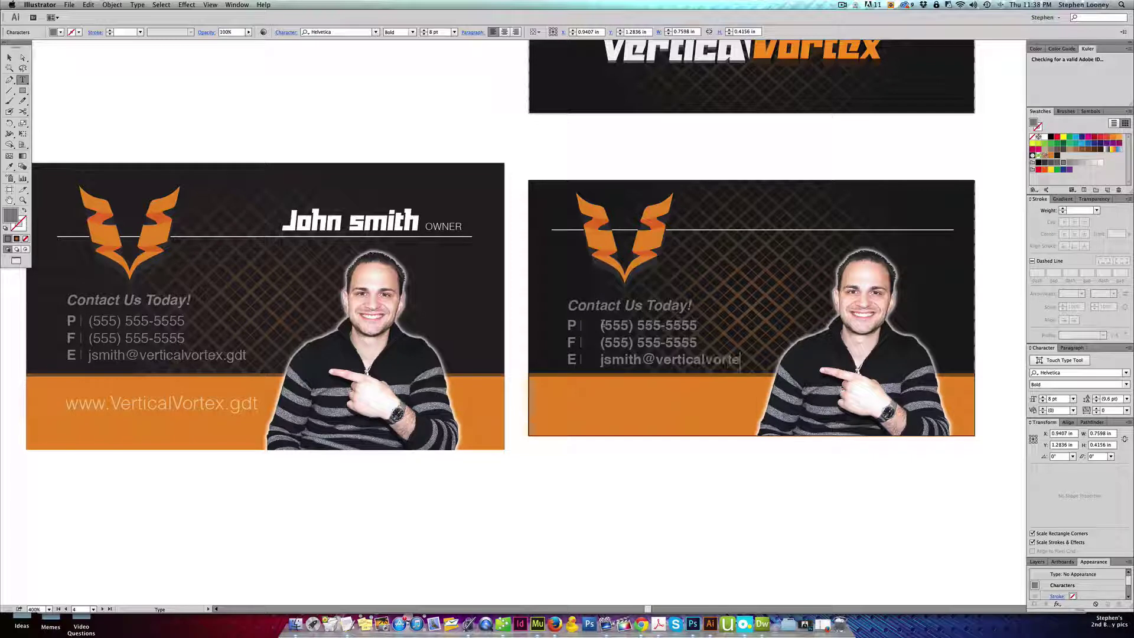
type("x.gdt")
key("Escape")
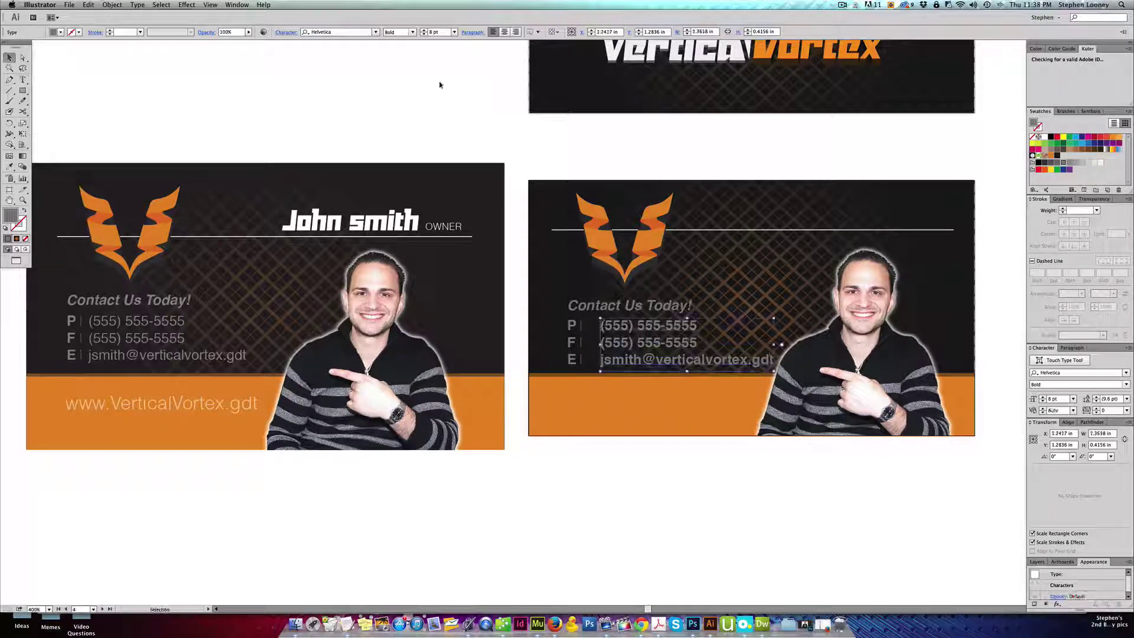
Set the right card's contact text to Regular, matching the left card, and nudge it left
left_click(412, 32)
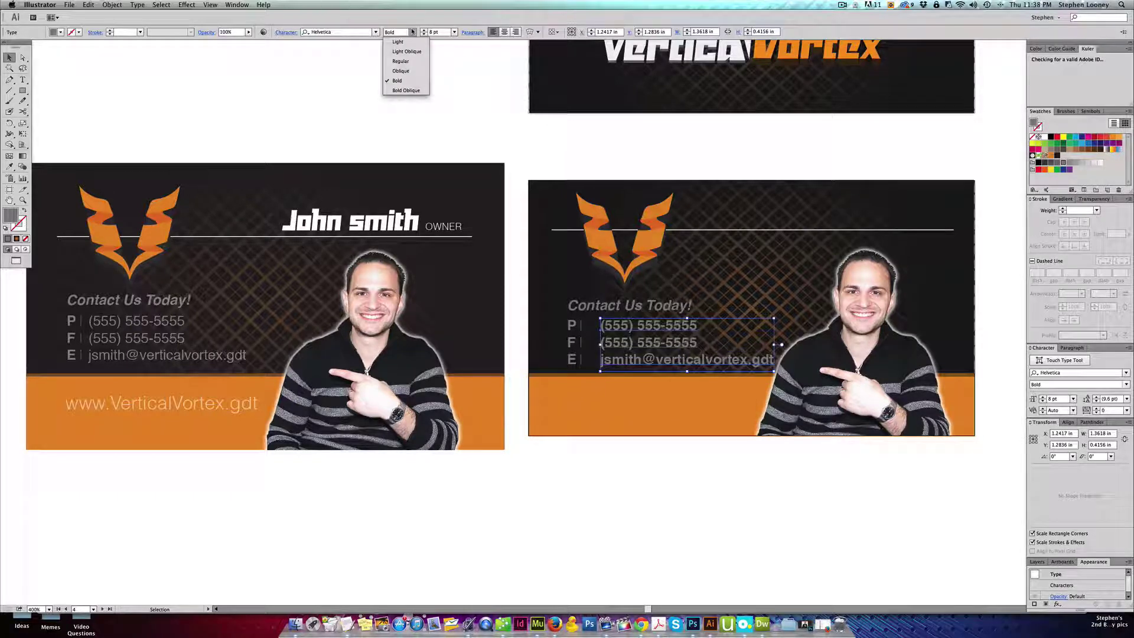
left_click(405, 44)
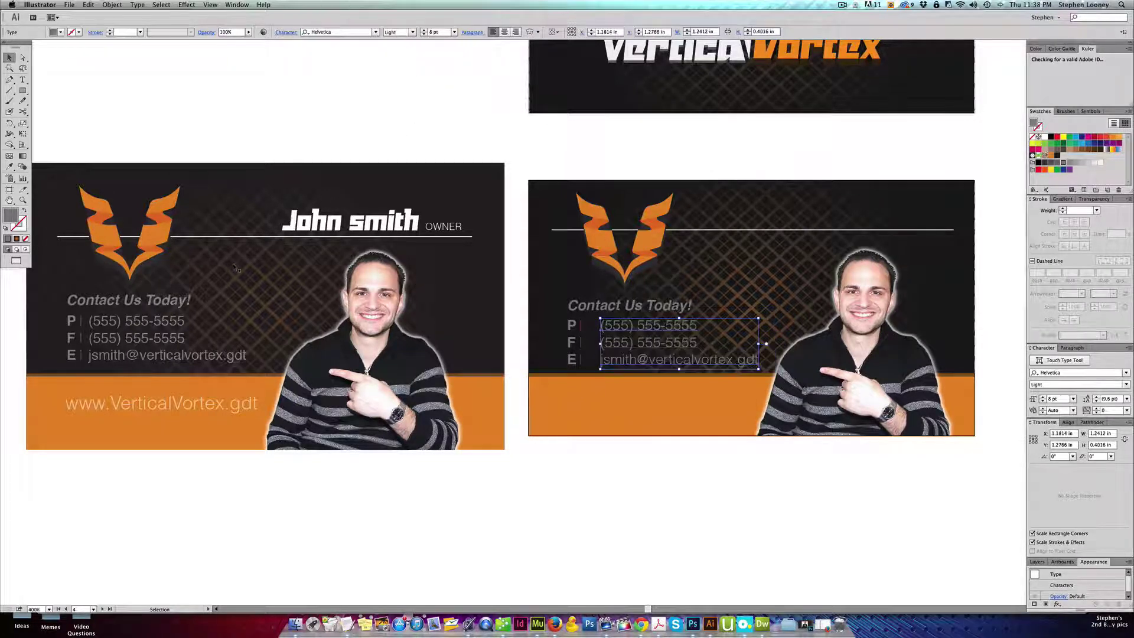
left_click(157, 338)
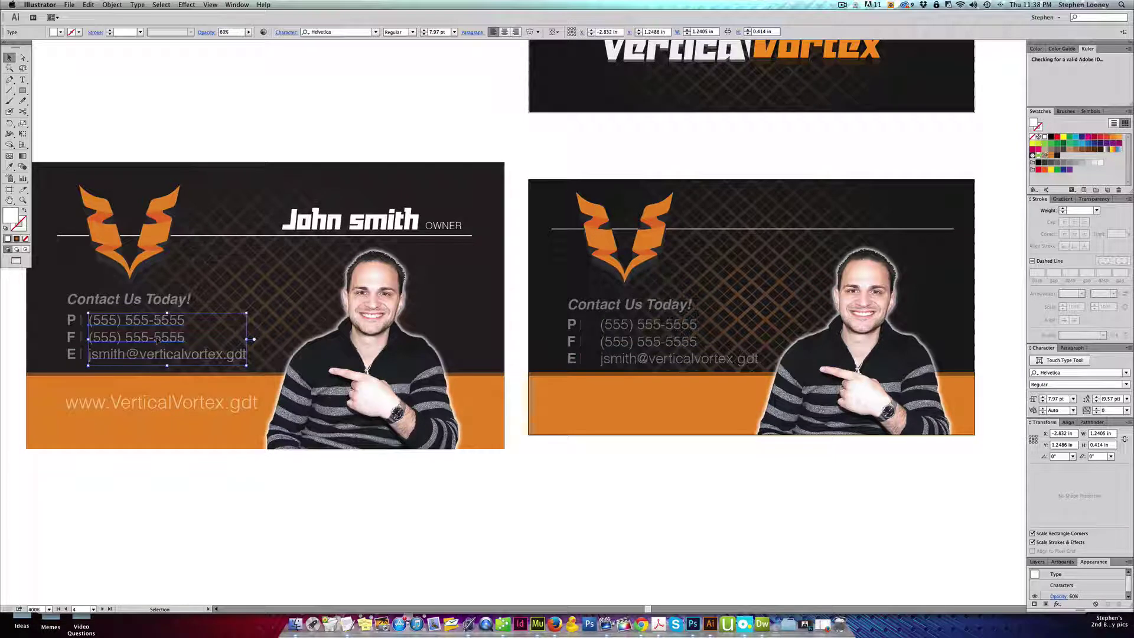
left_click(634, 333)
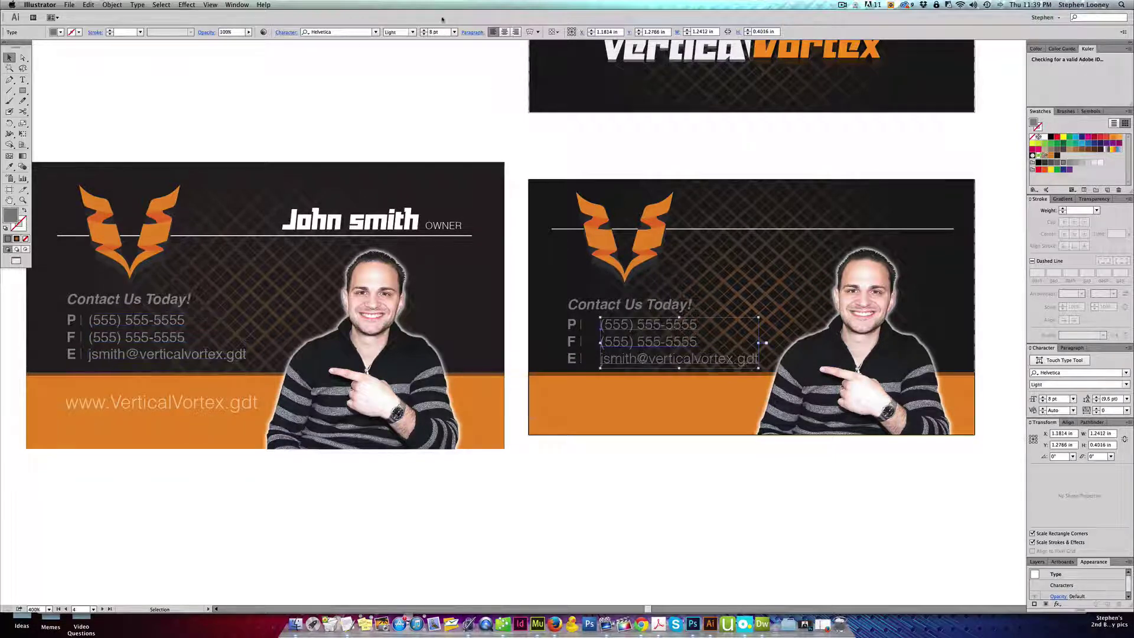
left_click(410, 32)
left_click(406, 68)
key("Left")
key("Left")
key("Left")
key("Left")
key("Left")
key("Left")
key("Left")
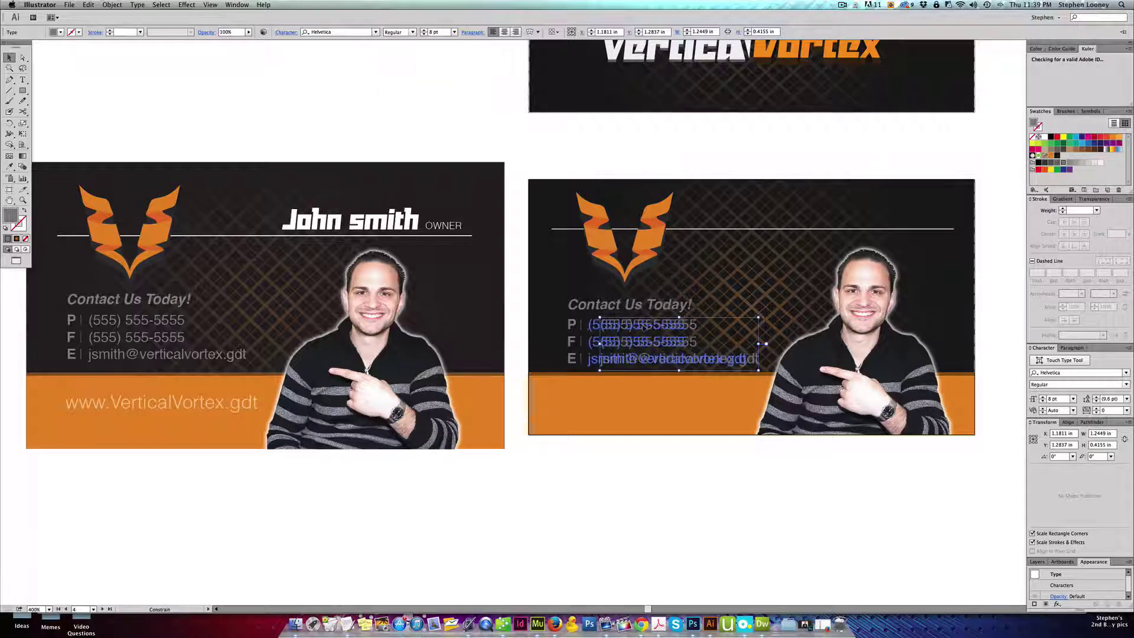
left_click(621, 438)
scroll(632, 476, "left", 3)
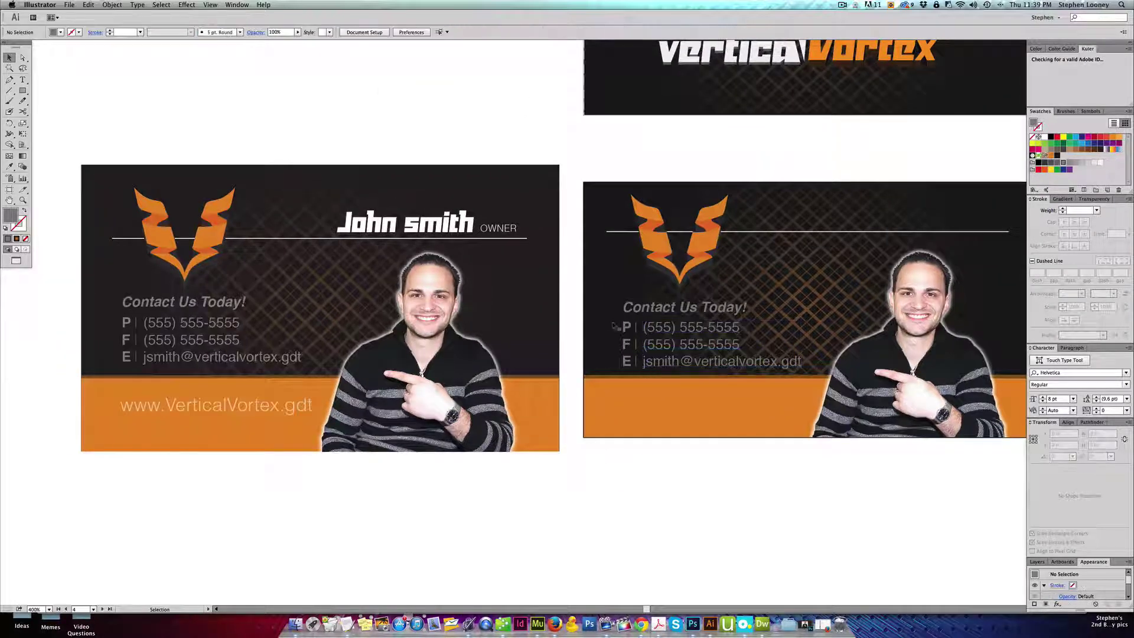
scroll(756, 178, "right", 3)
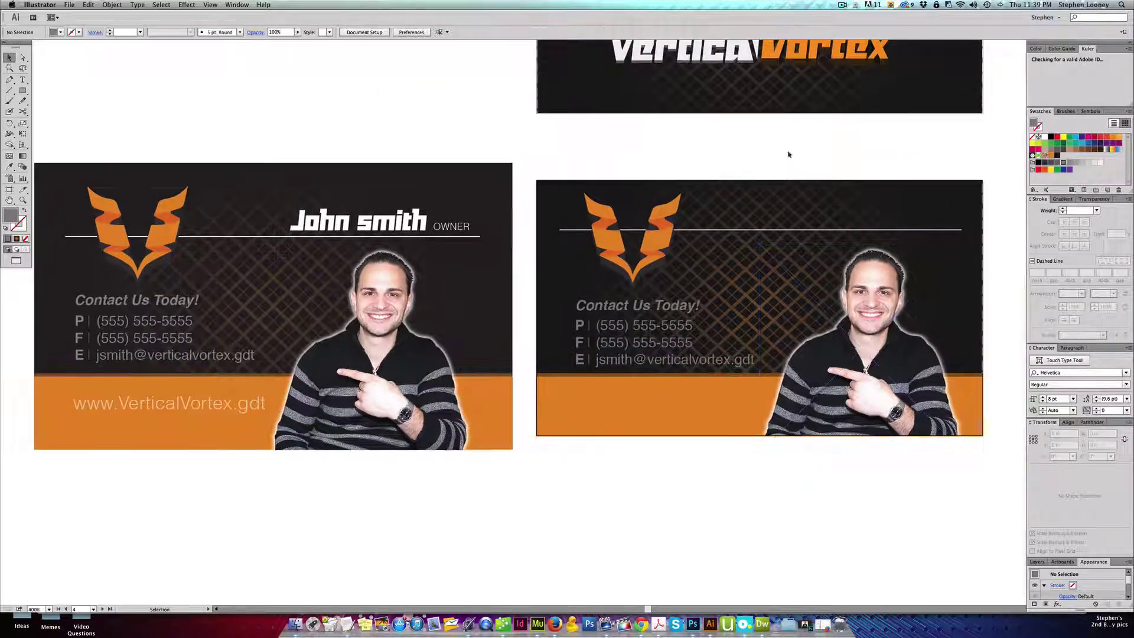
scroll(742, 156, "right", 3)
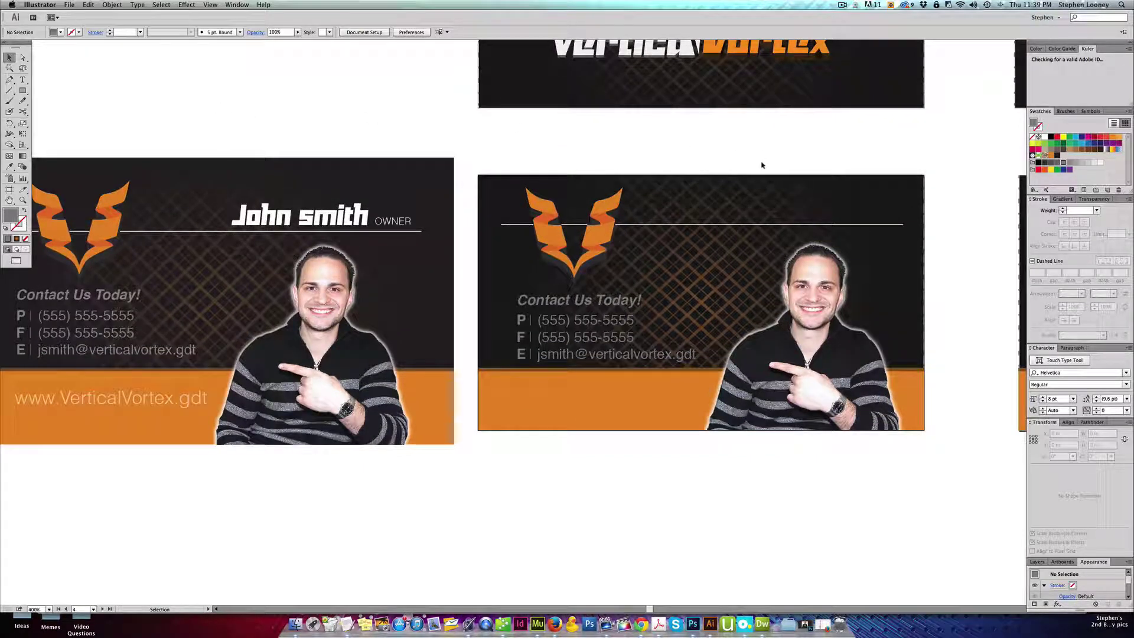
Shift the right card's contact text lines slightly left
left_click_drag(753, 157, 882, 507)
left_click(781, 475)
left_click_drag(676, 389, 530, 304)
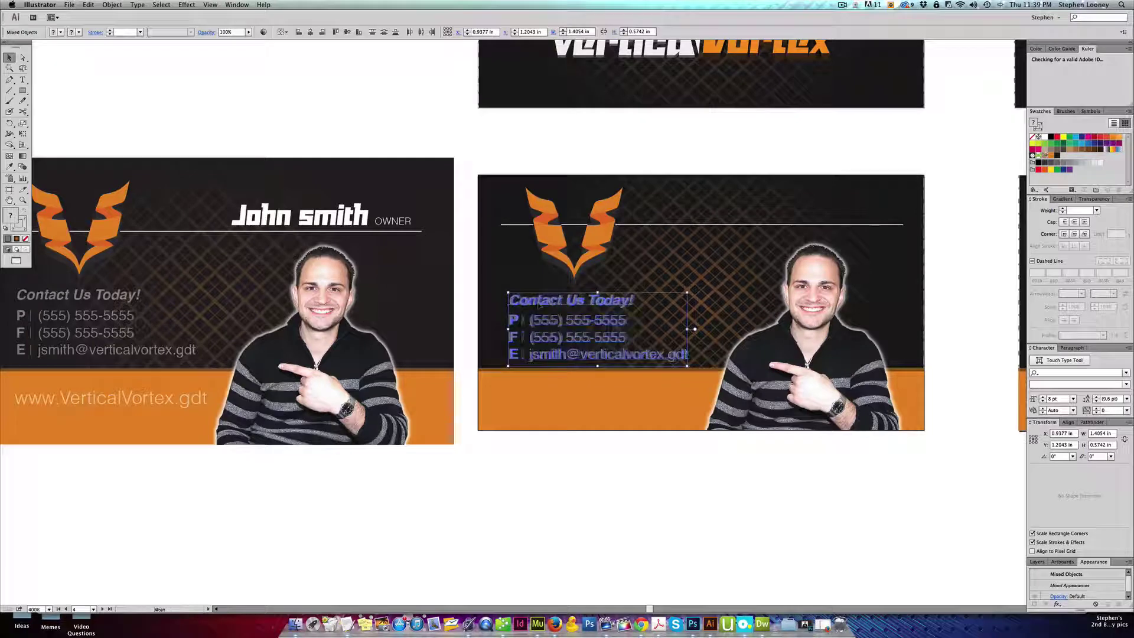
left_click(625, 442)
left_click_drag(630, 458, 737, 520)
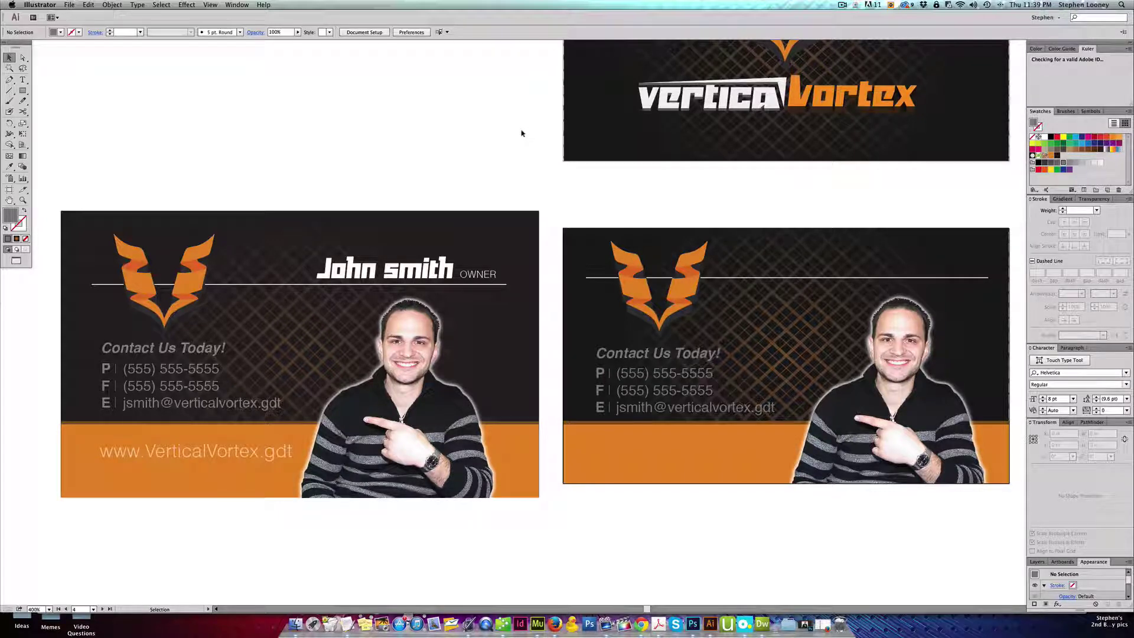
Inspect the right card's V logo and Contact Us Today! heading by selecting them
key("alt+super+2")
left_click(502, 137)
left_click(683, 283)
left_click(471, 182)
scroll(683, 264, "right", 2)
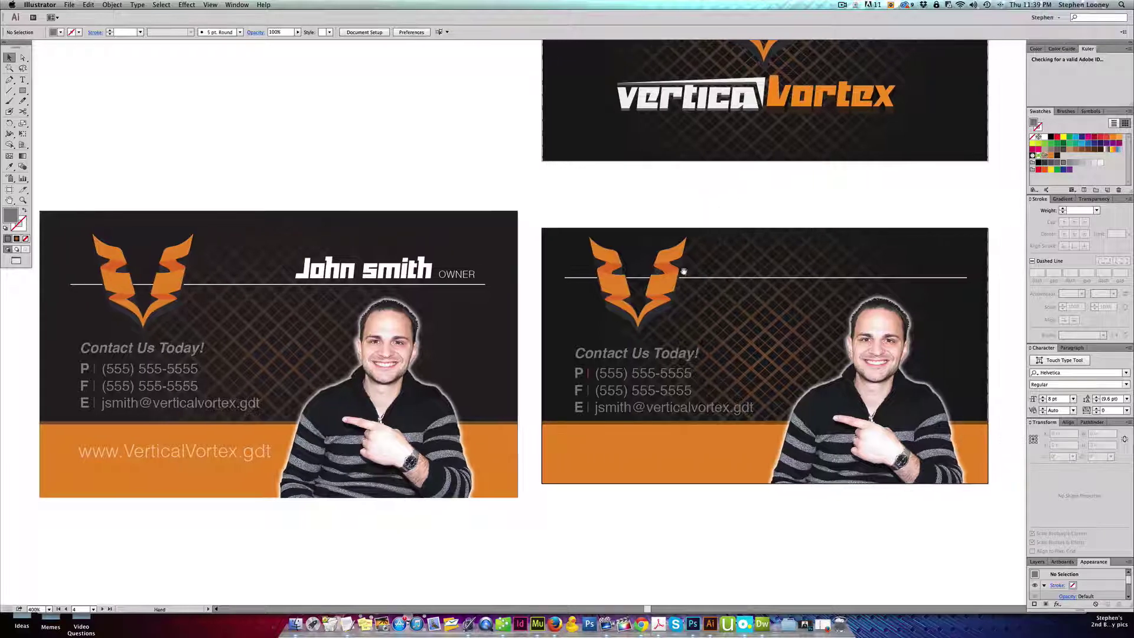
left_click(664, 286)
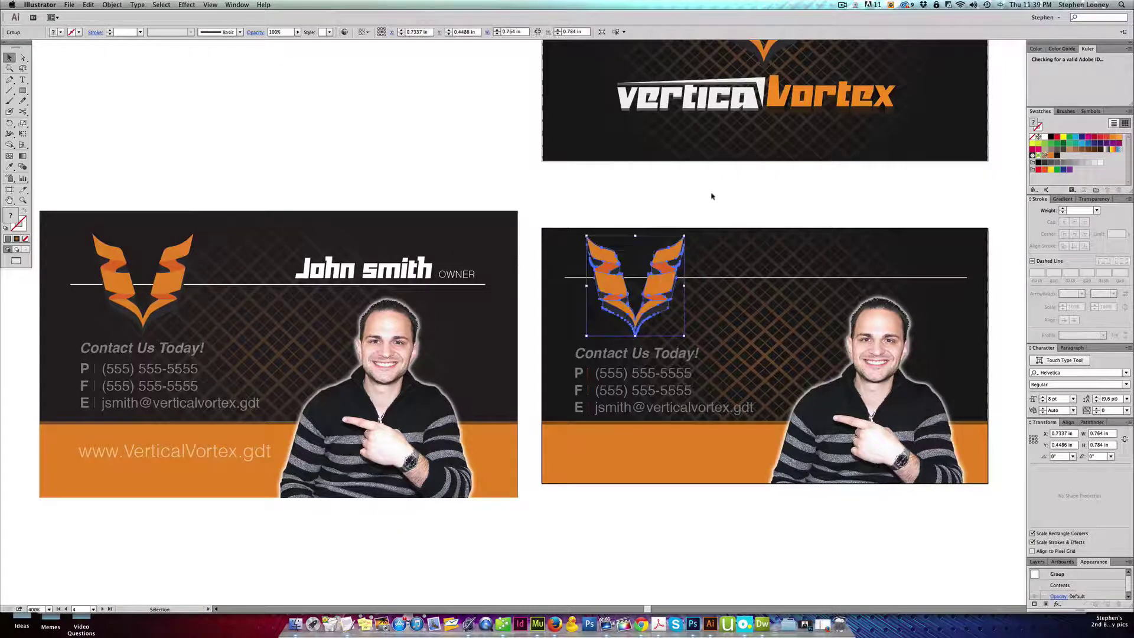
scroll(712, 197, "right", 1)
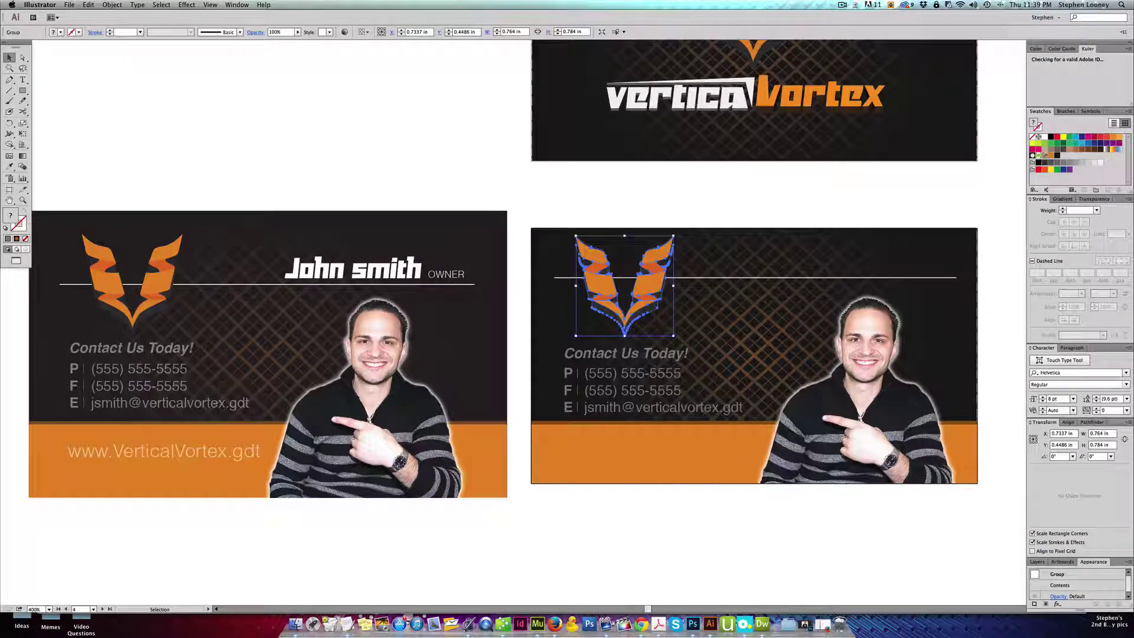
left_click(586, 356)
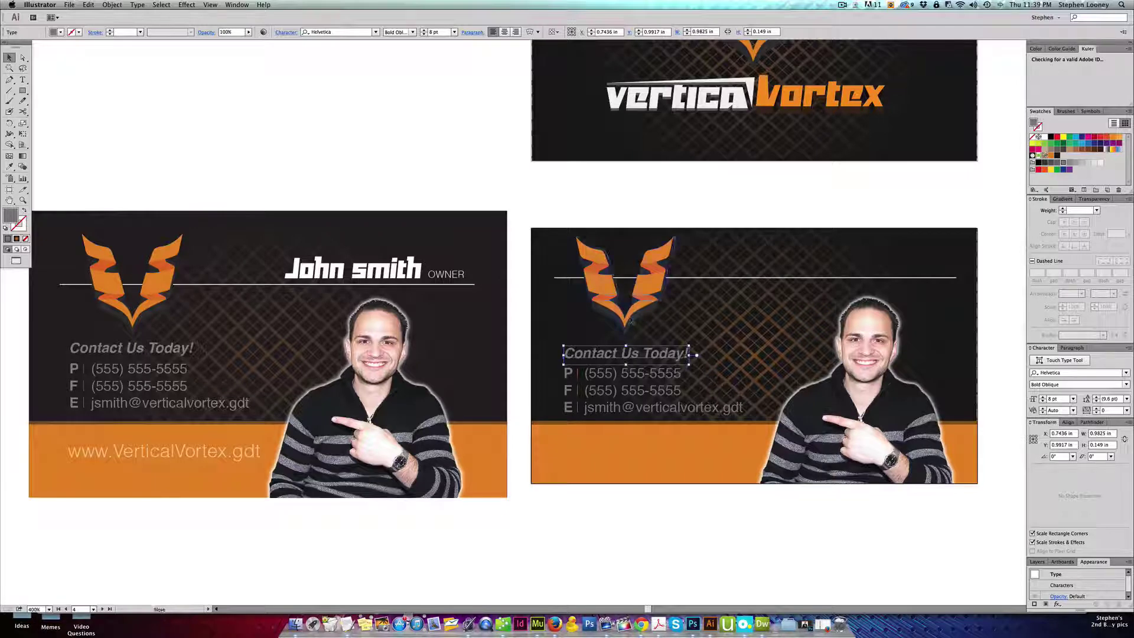
Move the orange V logo on the right card up slightly
left_click(621, 283)
left_click(618, 206)
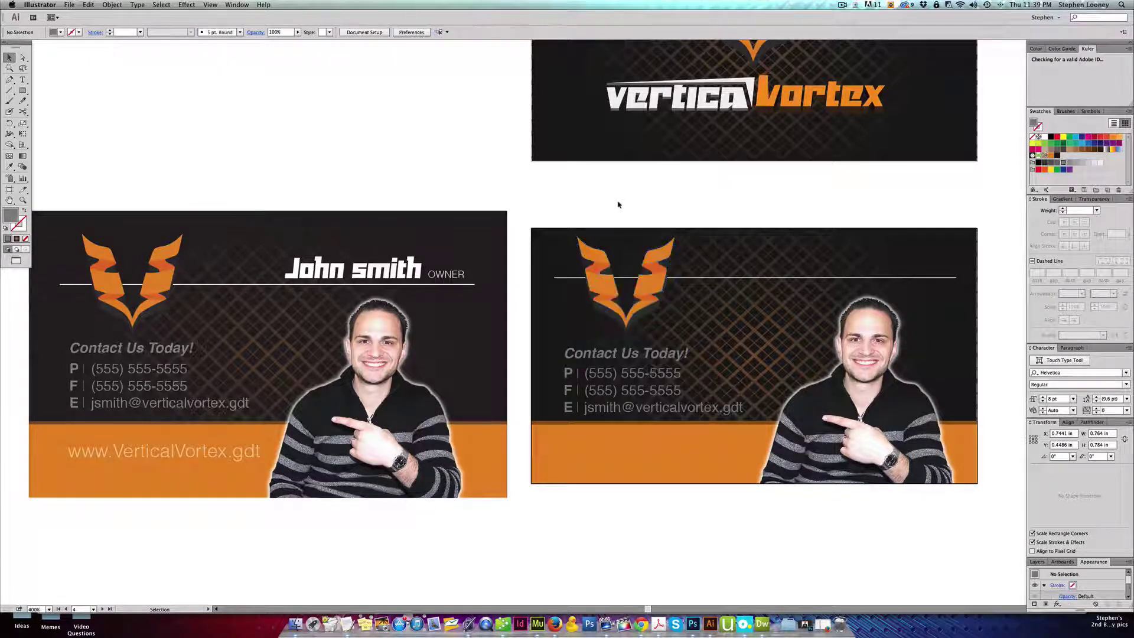
left_click(636, 279)
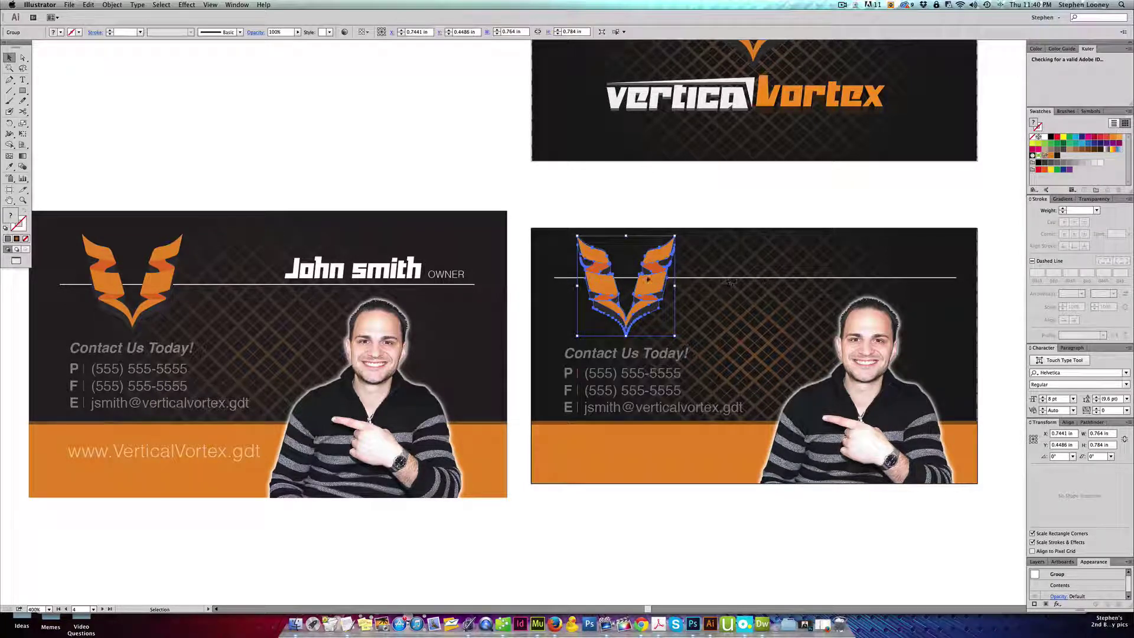
left_click(669, 216)
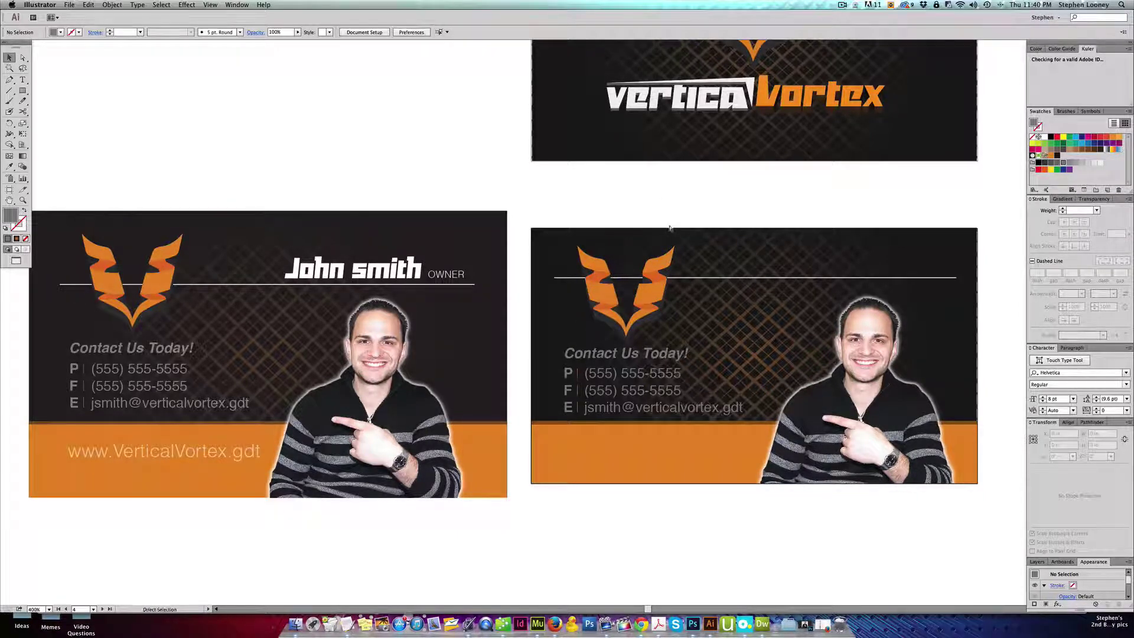
left_click(652, 274)
left_click_drag(651, 273, 639, 267)
left_click(653, 207)
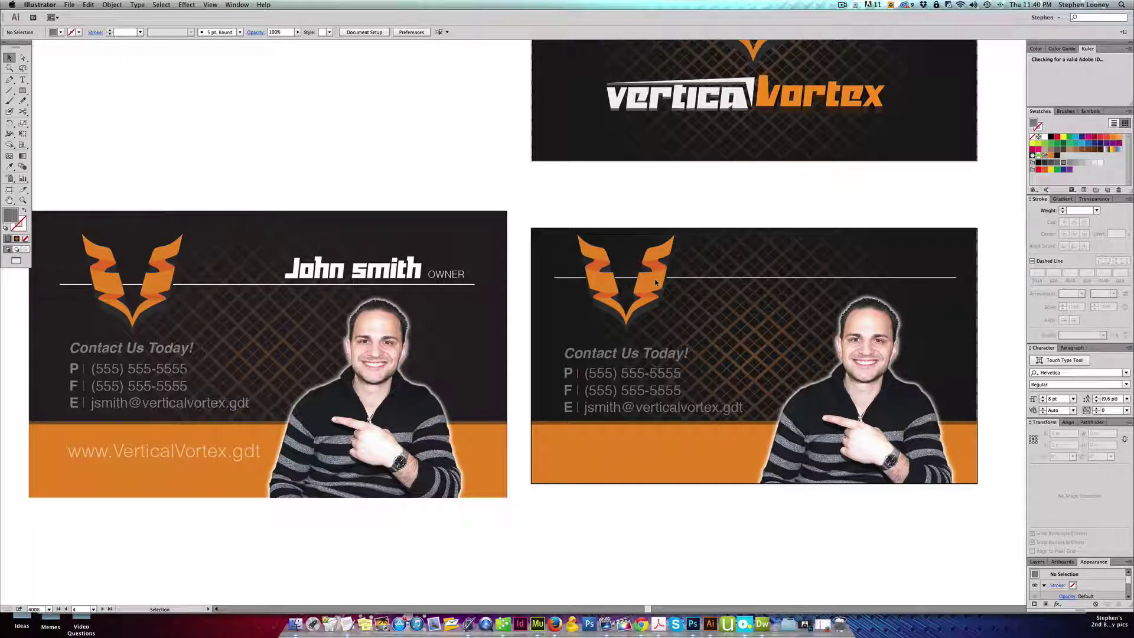
Select the thin divider line behind the logo and nudge it one step down
left_click(655, 283)
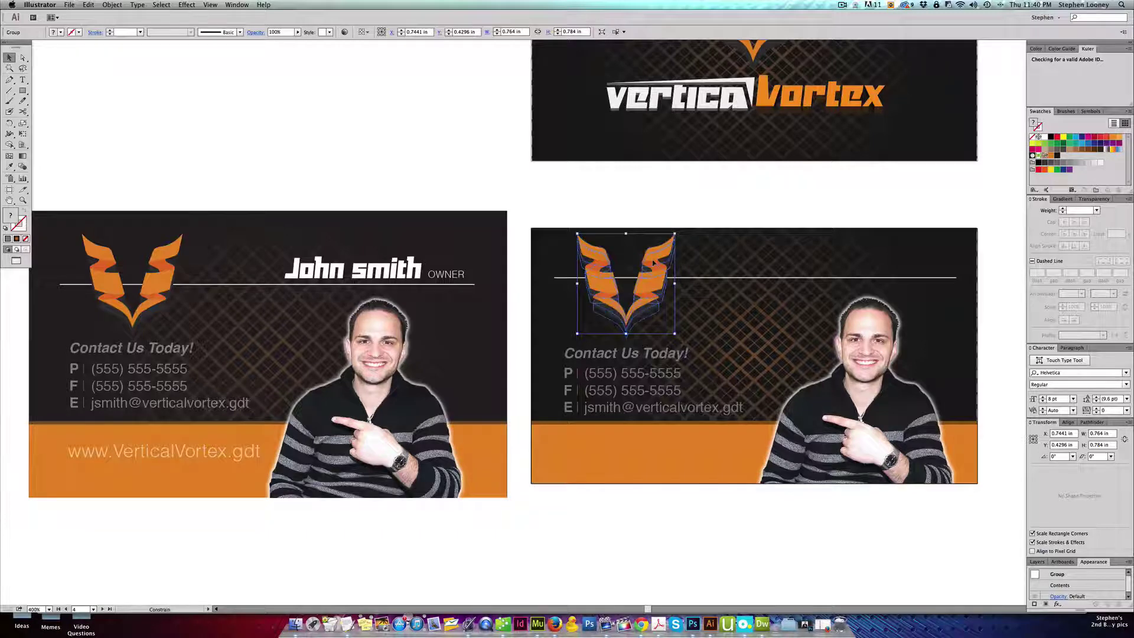
left_click(696, 282)
left_click(694, 282)
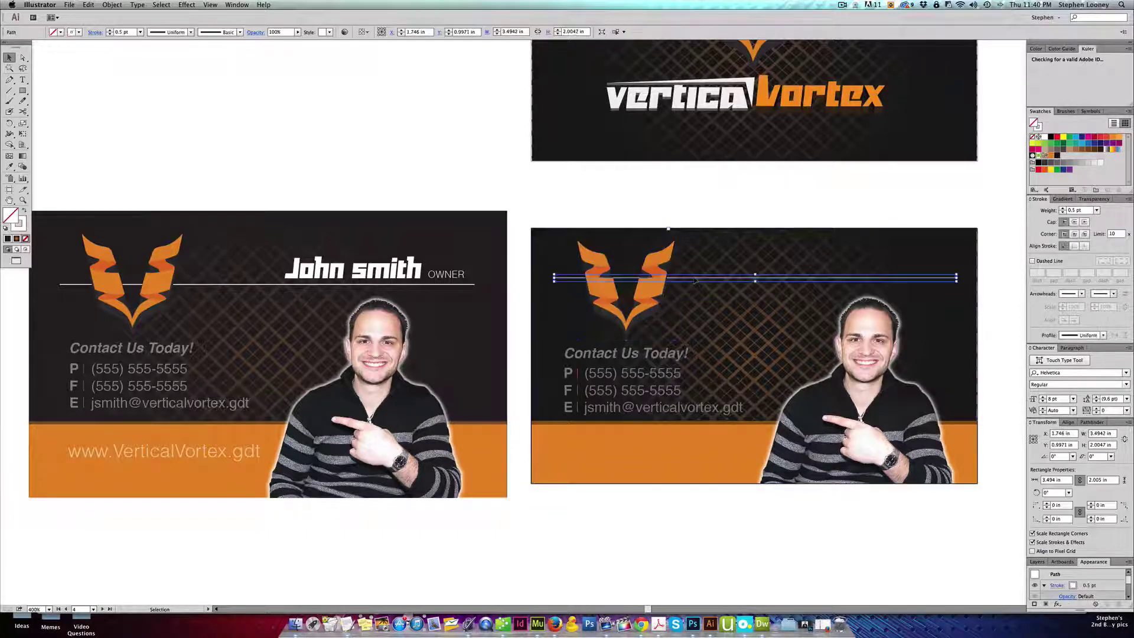
key("Down")
key("Down")
key("Down")
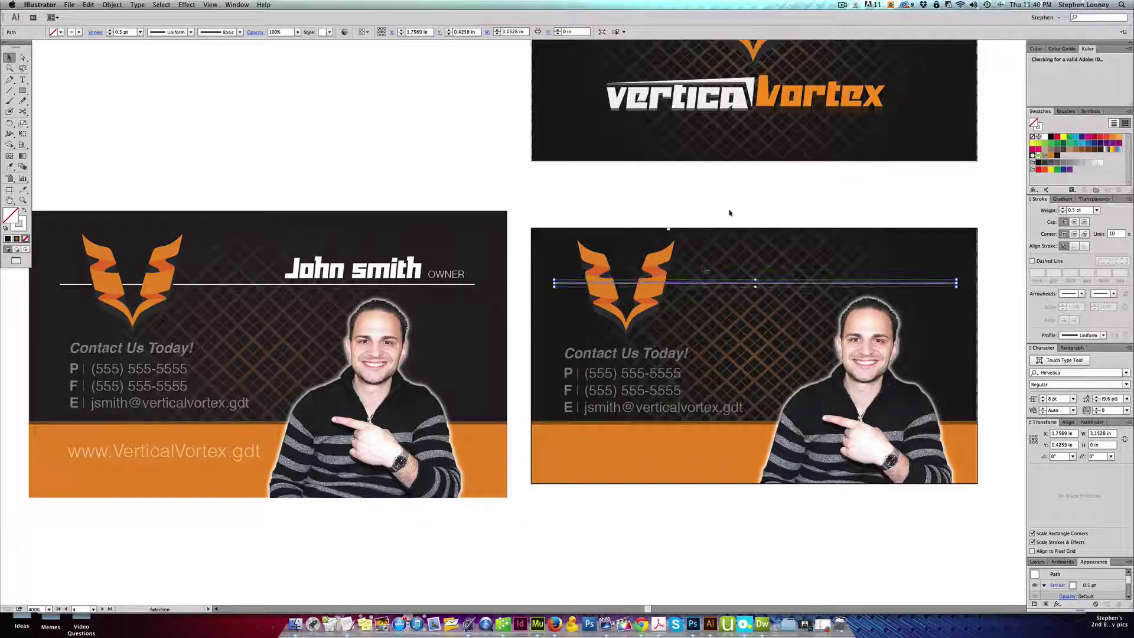
left_click(732, 194)
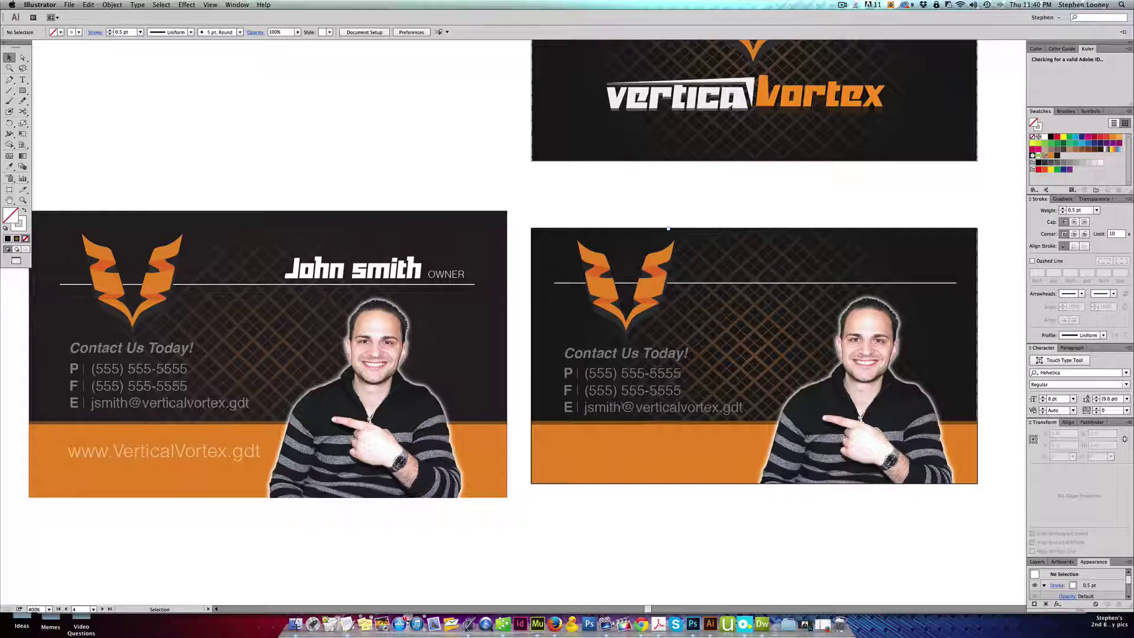
left_click(618, 403)
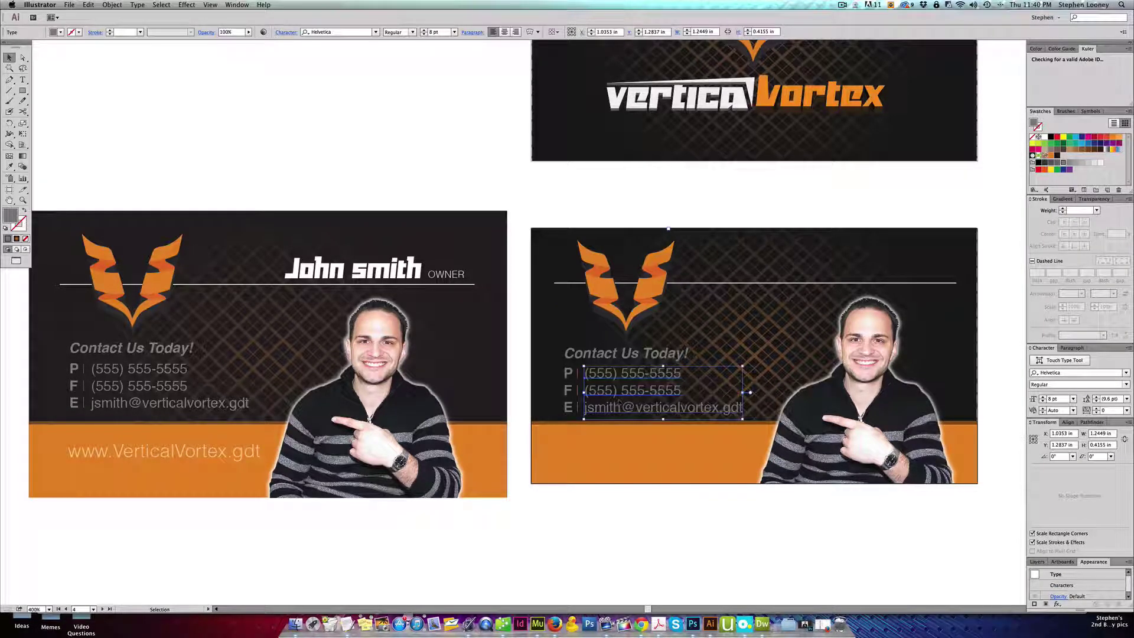
left_click_drag(619, 376, 600, 450)
double_click(600, 450)
triple_click(599, 449)
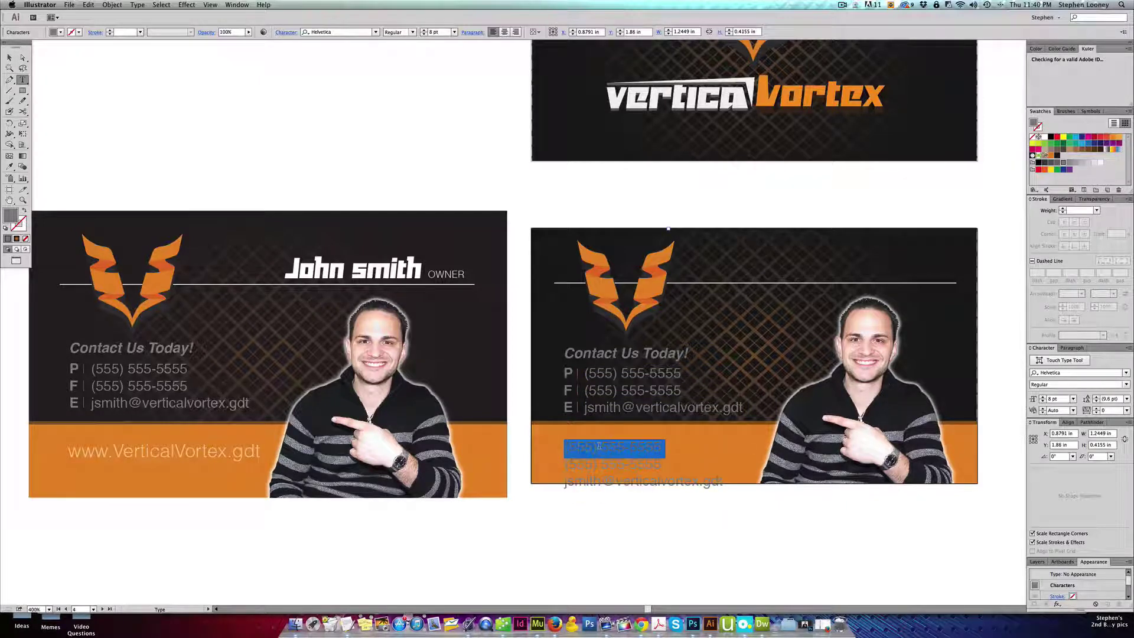
key("super+a")
type("www")
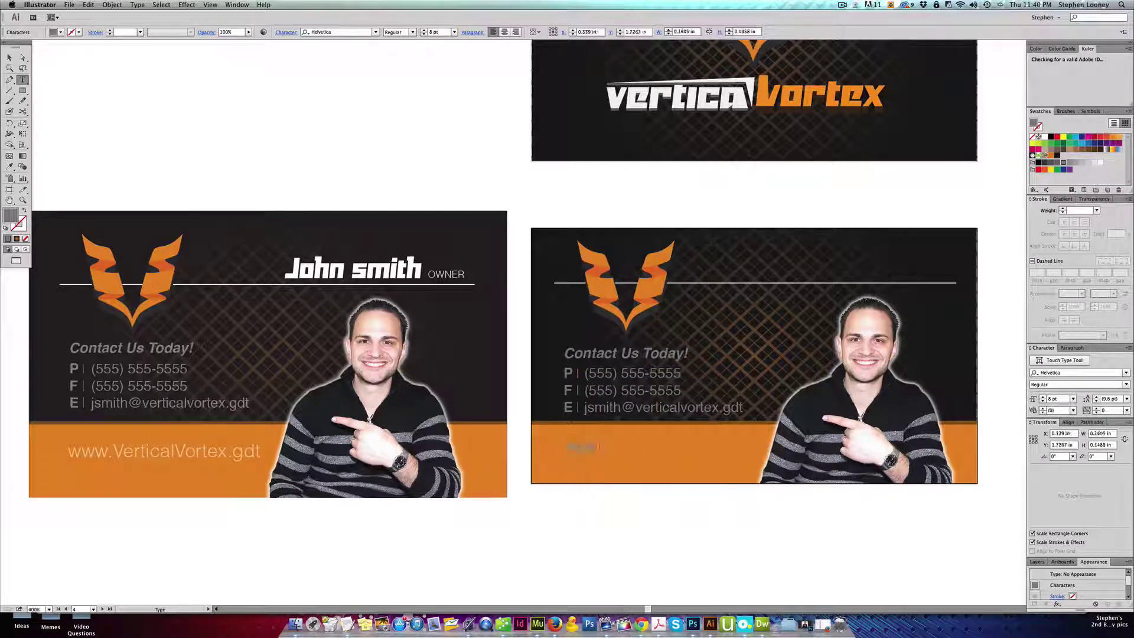
type(".Ver")
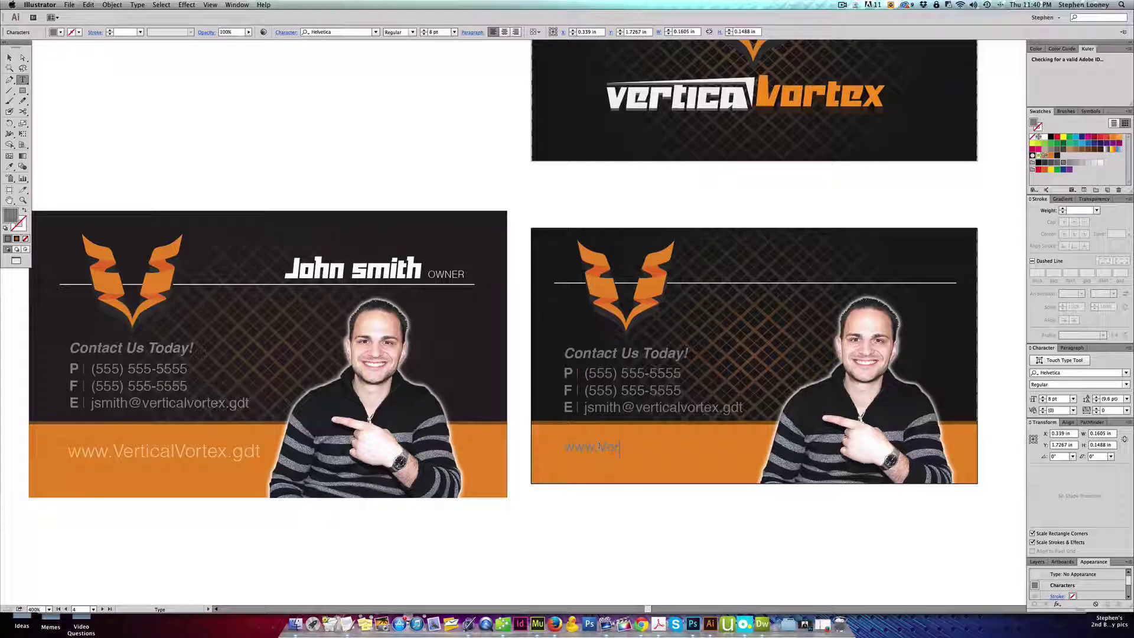
type("ticalVortex.gdt")
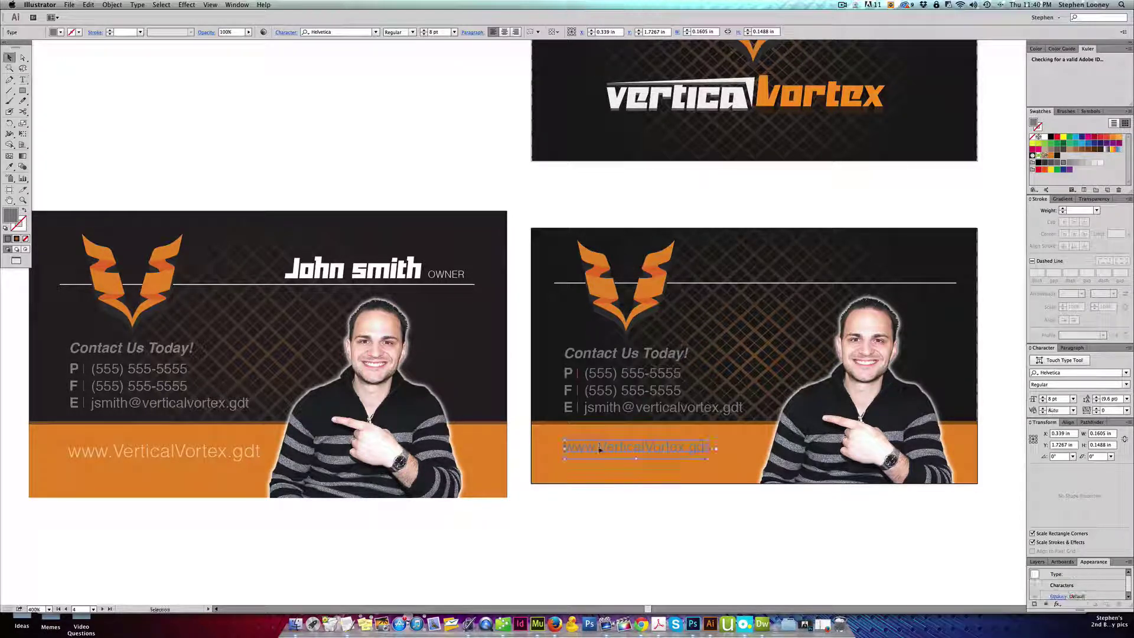
key("Escape")
Make the web address white, Light style, 59% opacity, and size it to fit the band
left_click(1045, 137)
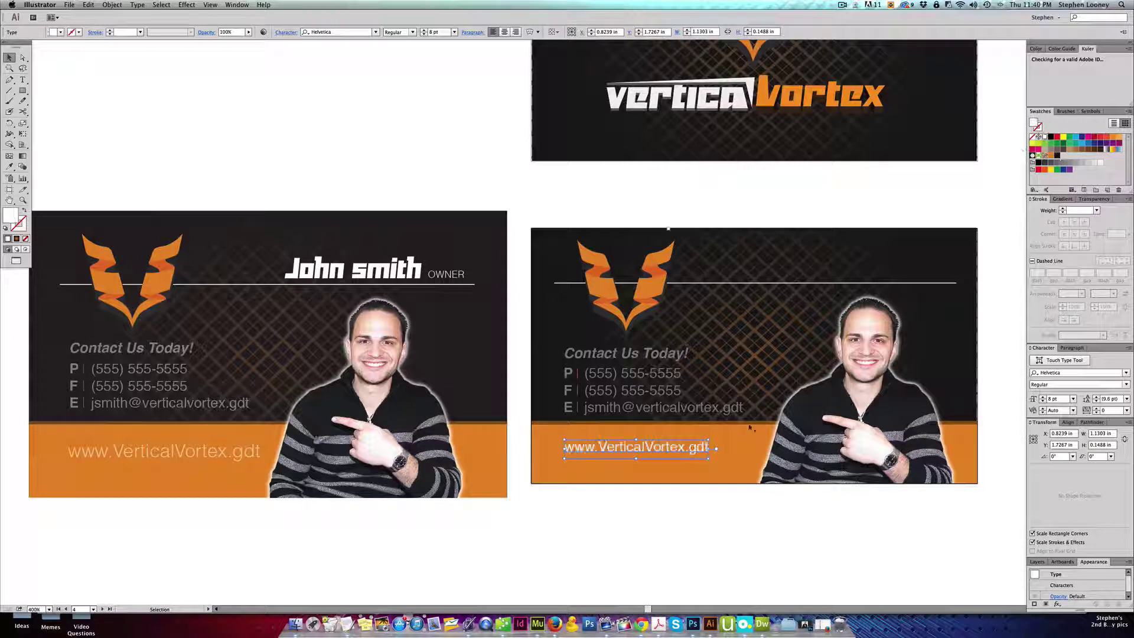
left_click_drag(709, 459, 748, 463)
left_click(413, 32)
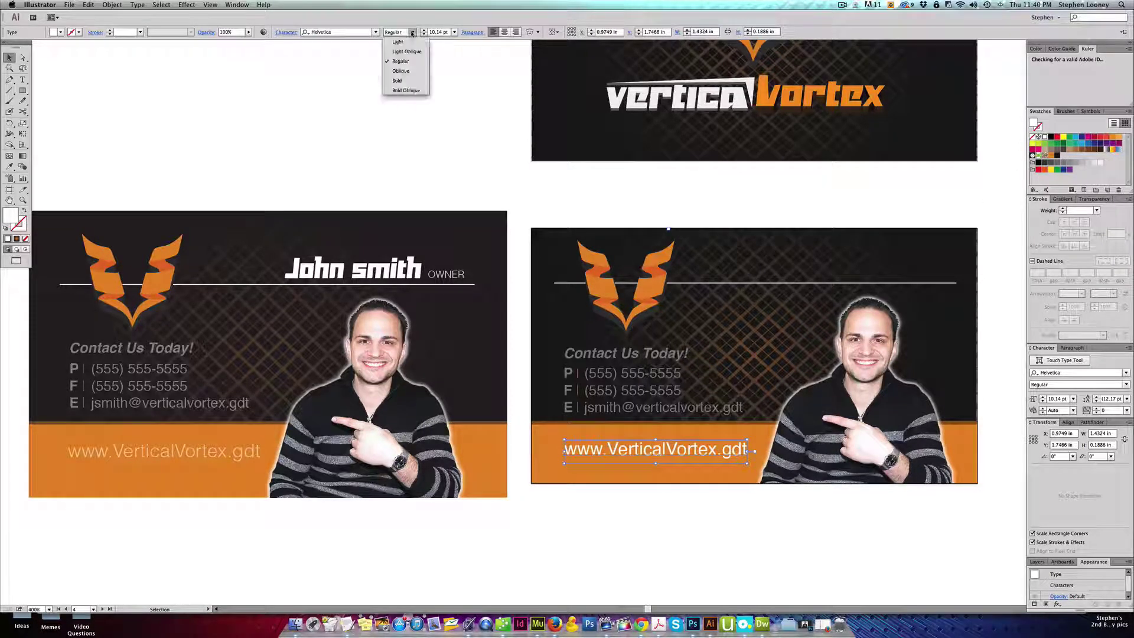
left_click(420, 61)
left_click_drag(648, 453, 647, 457)
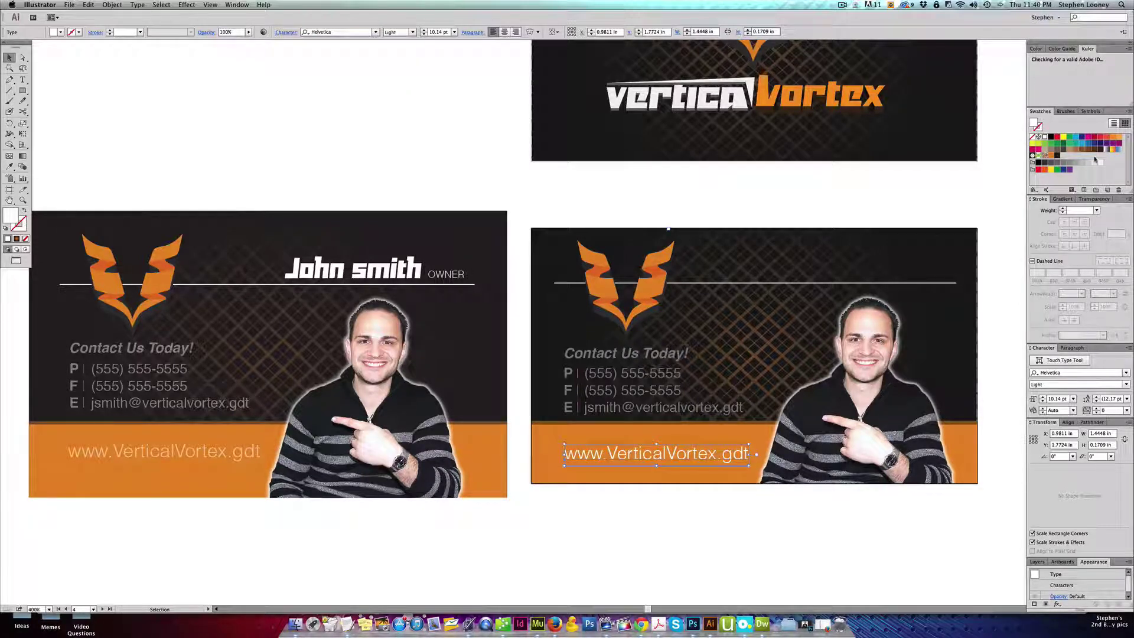
left_click(1099, 199)
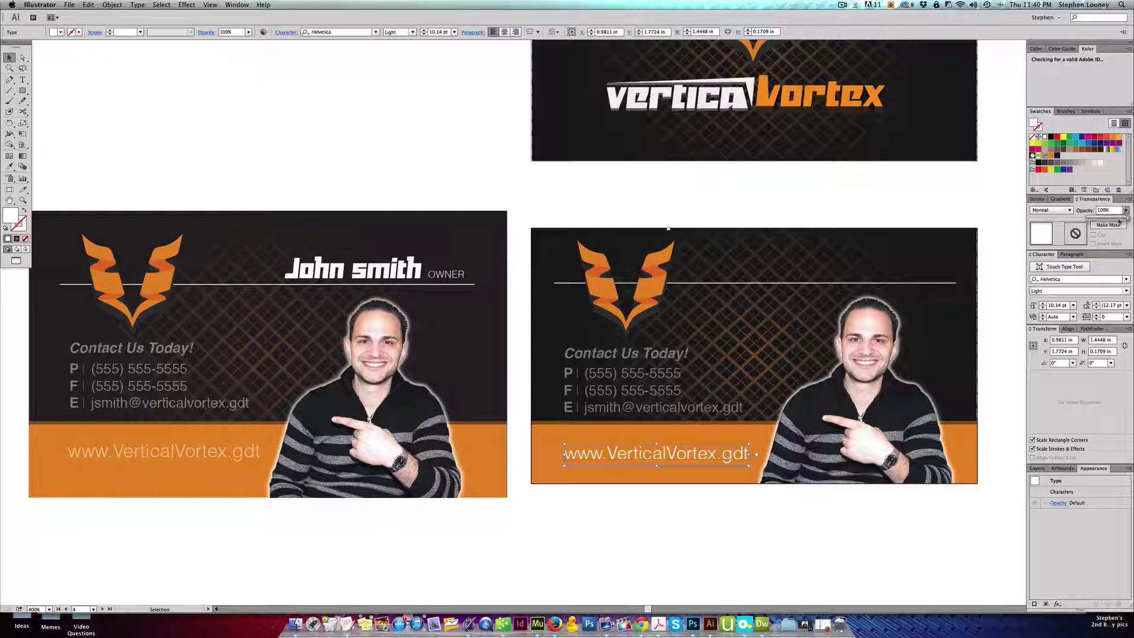
left_click_drag(1119, 221, 1111, 219)
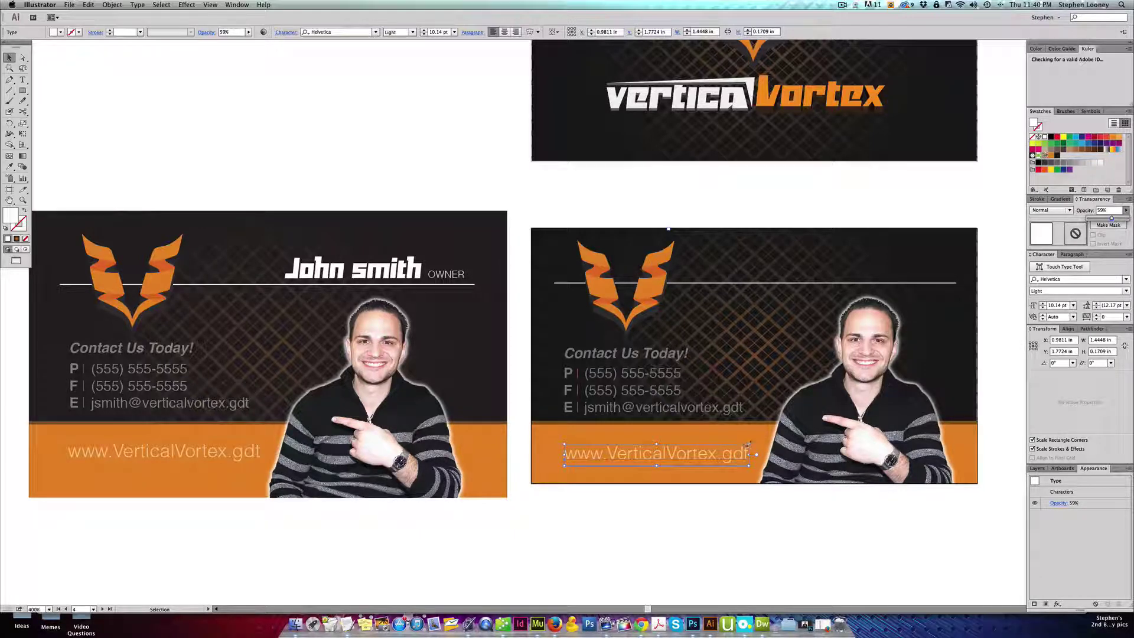
left_click_drag(749, 445, 739, 412)
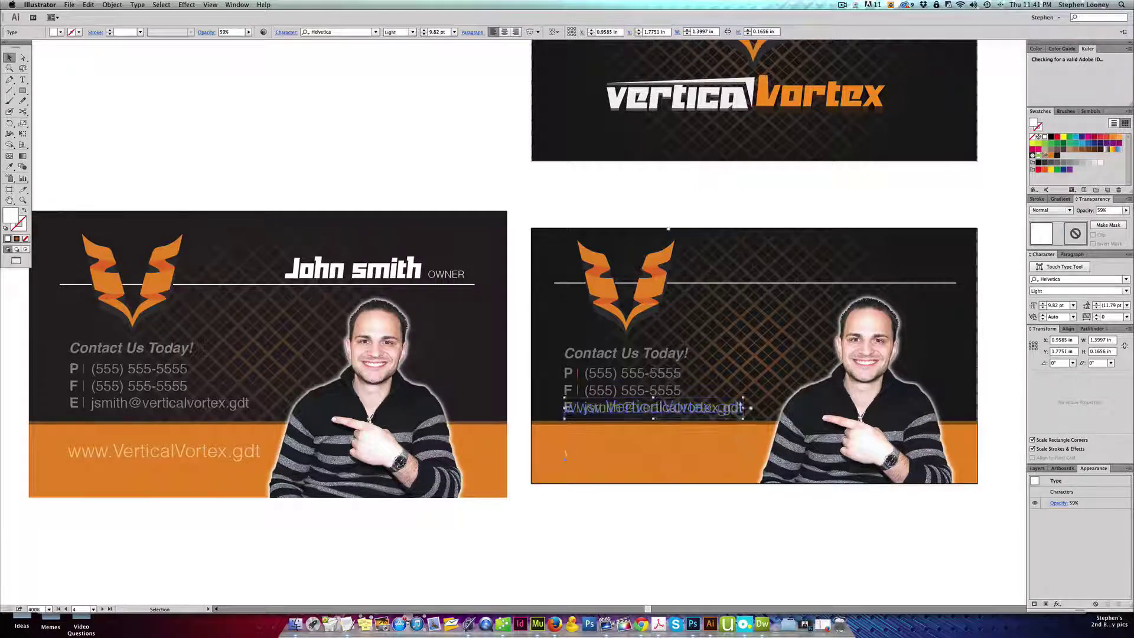
key("super+z")
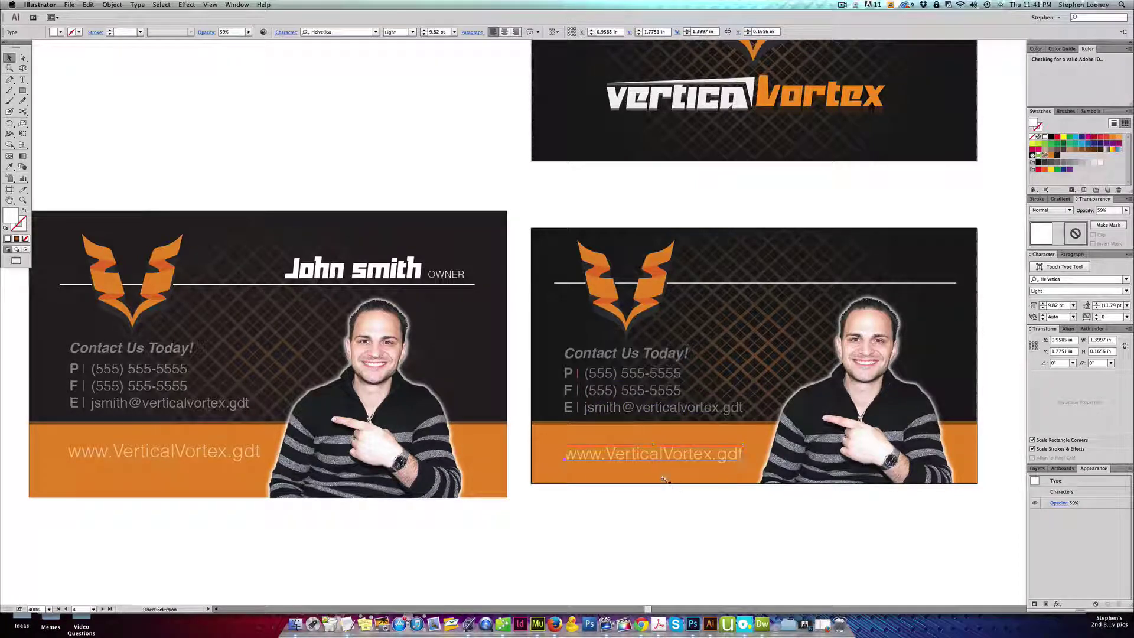
key("super+r")
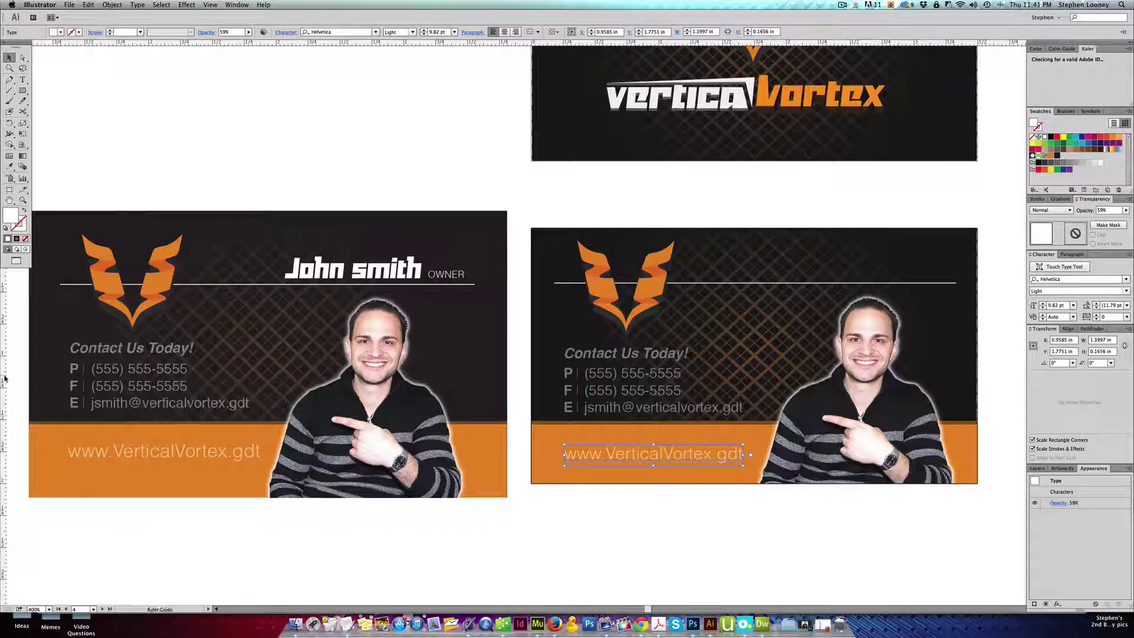
left_click_drag(5, 384, 743, 389)
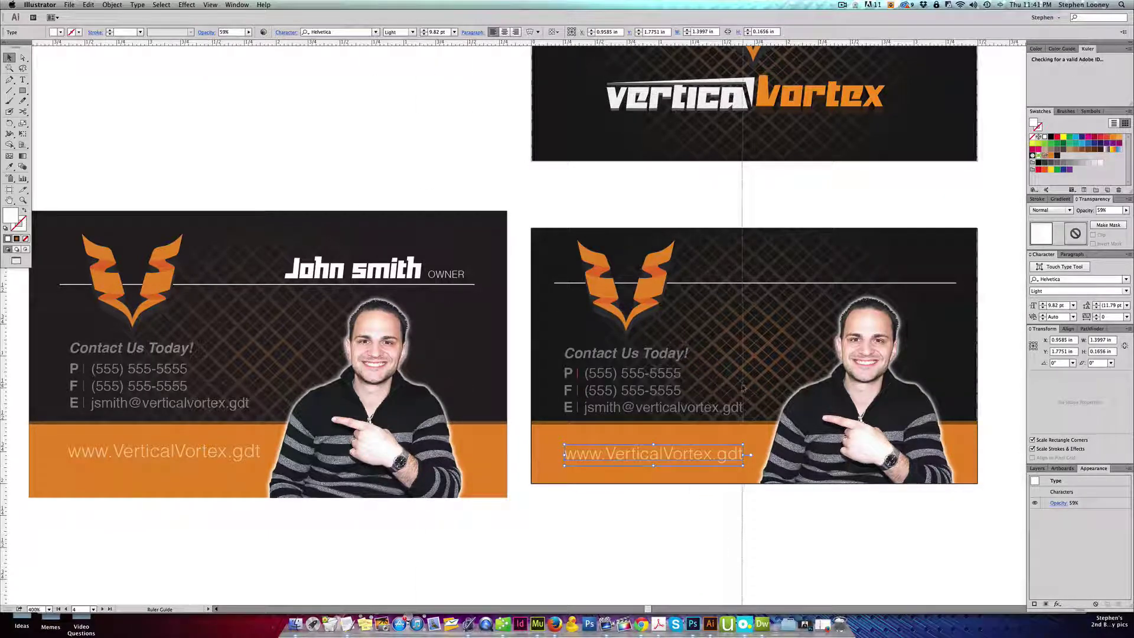
left_click(747, 590)
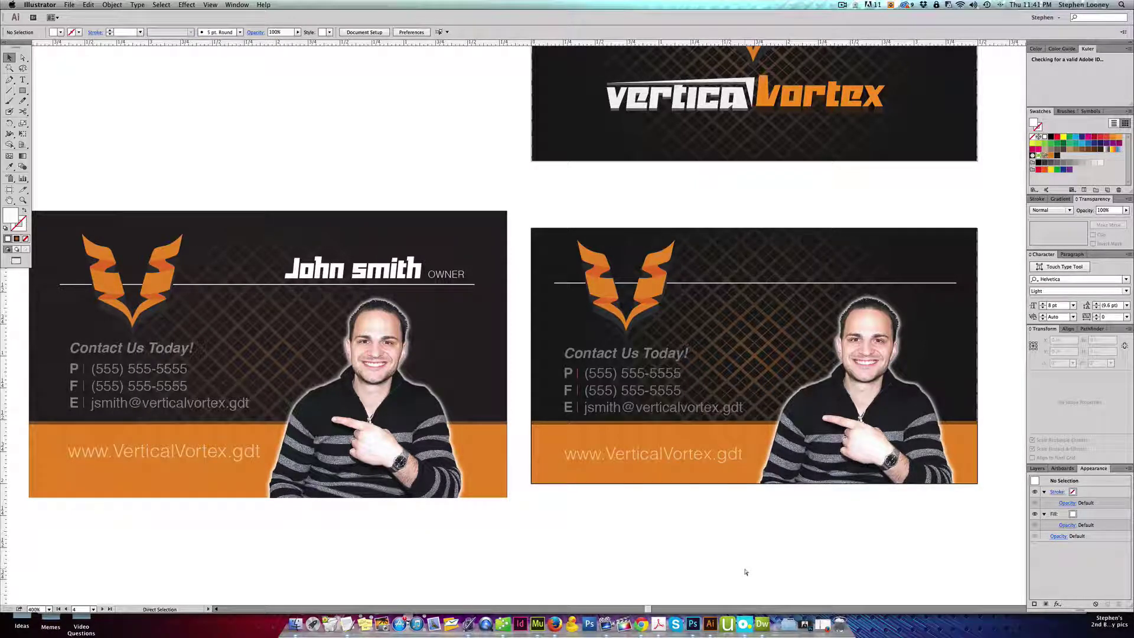
key("super+semicolon")
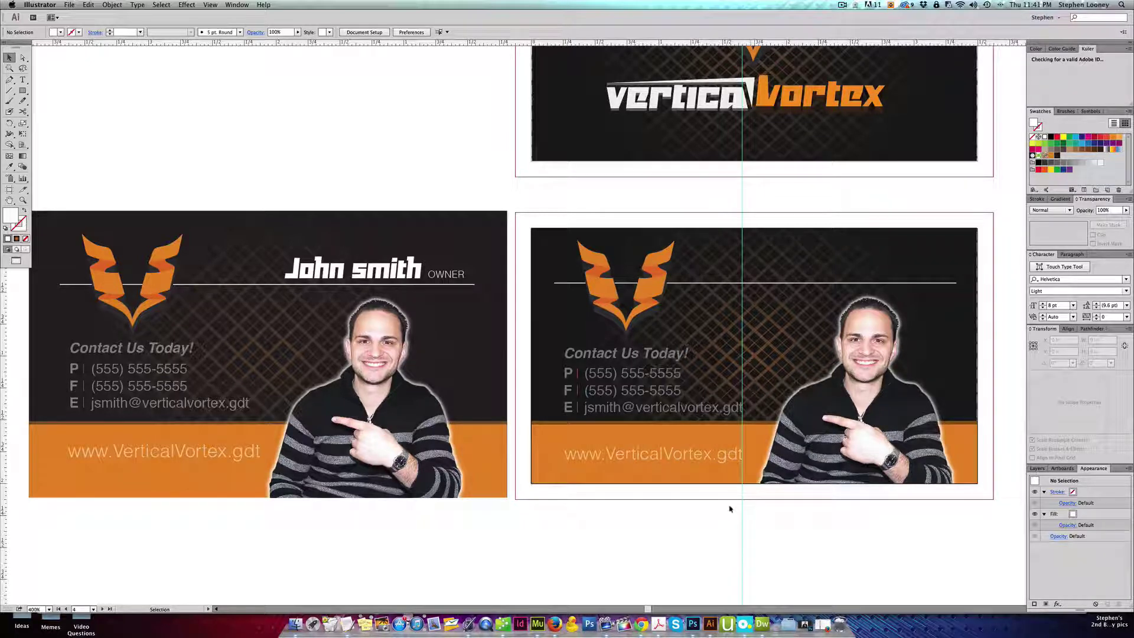
key("super+semicolon")
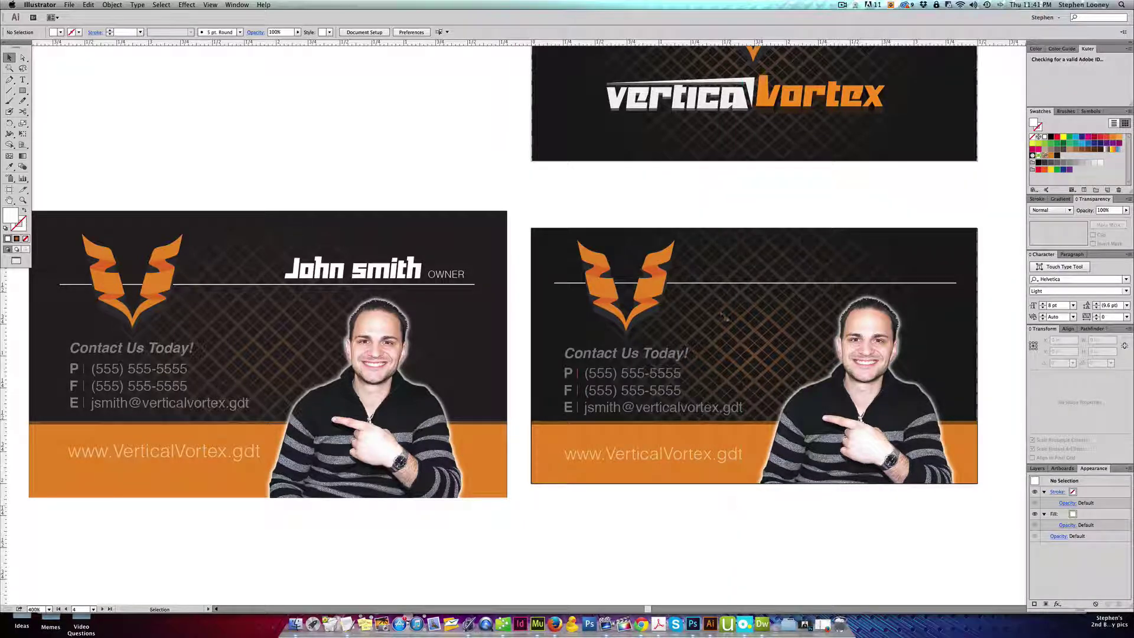
left_click_drag(755, 311, 730, 312)
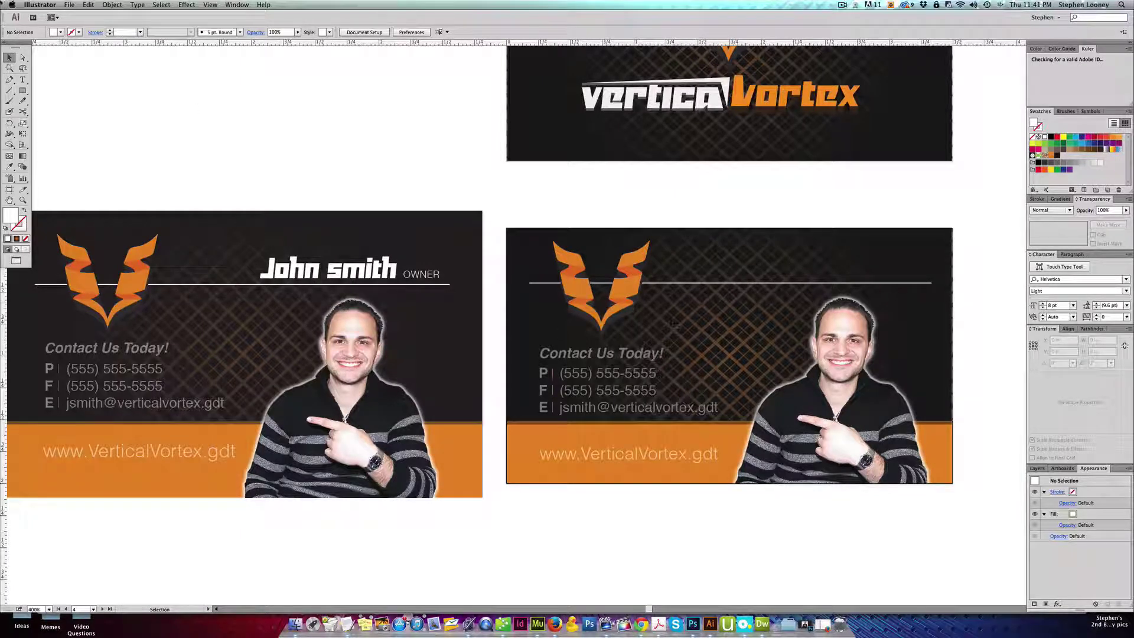
left_click(23, 79)
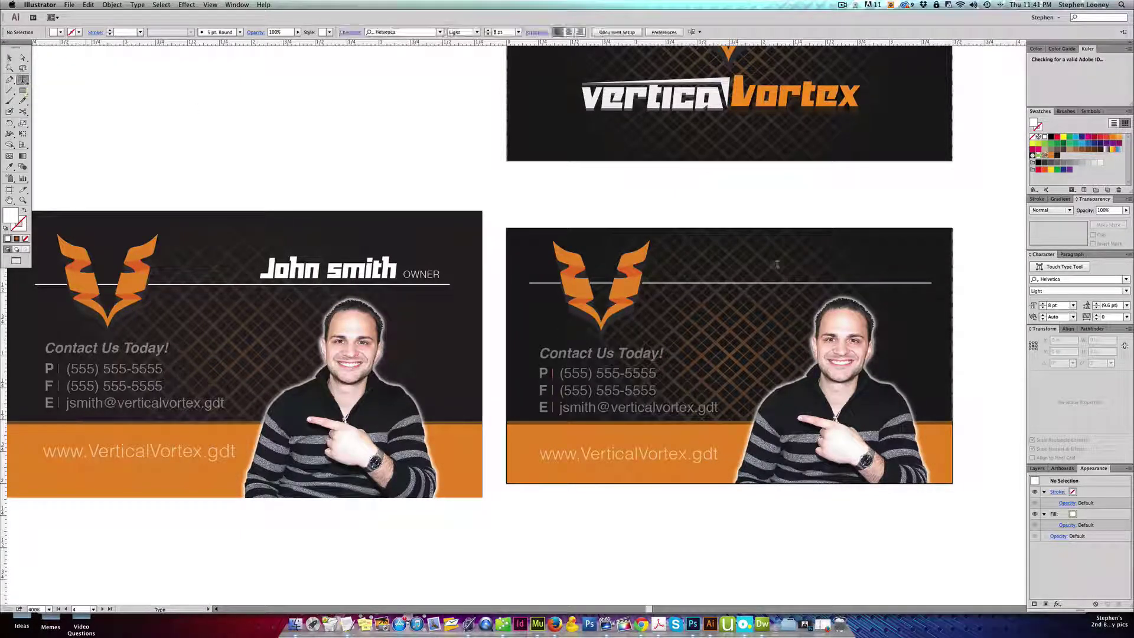
Type the cardholder's name, set it in Yukarimobile, enlarge it onto the card top right, fill white
left_click(699, 212)
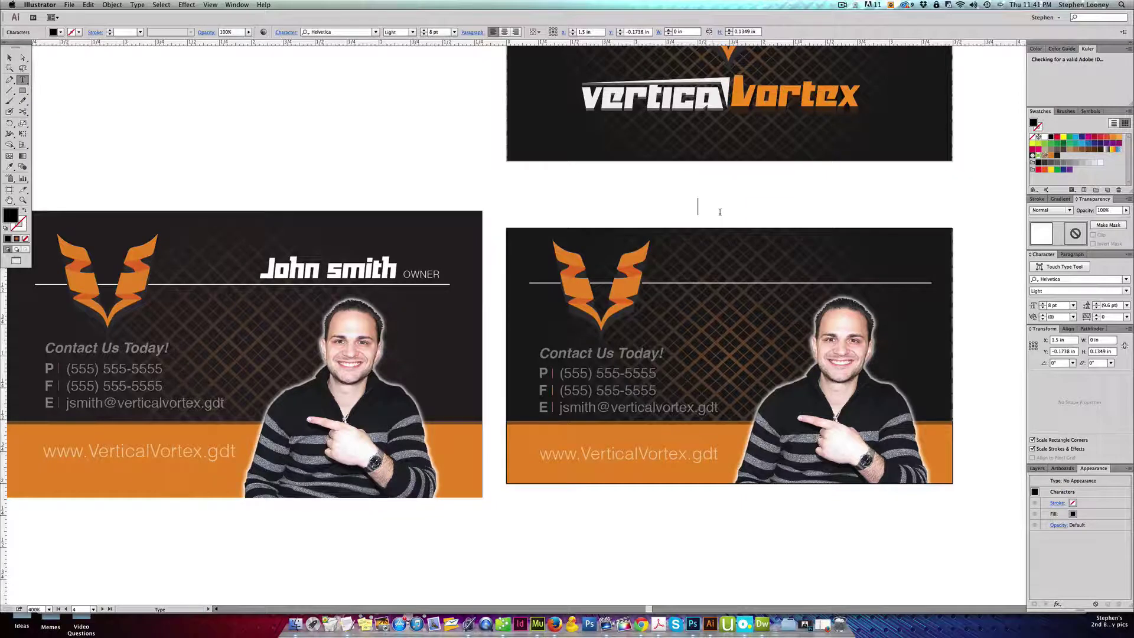
type("Joh")
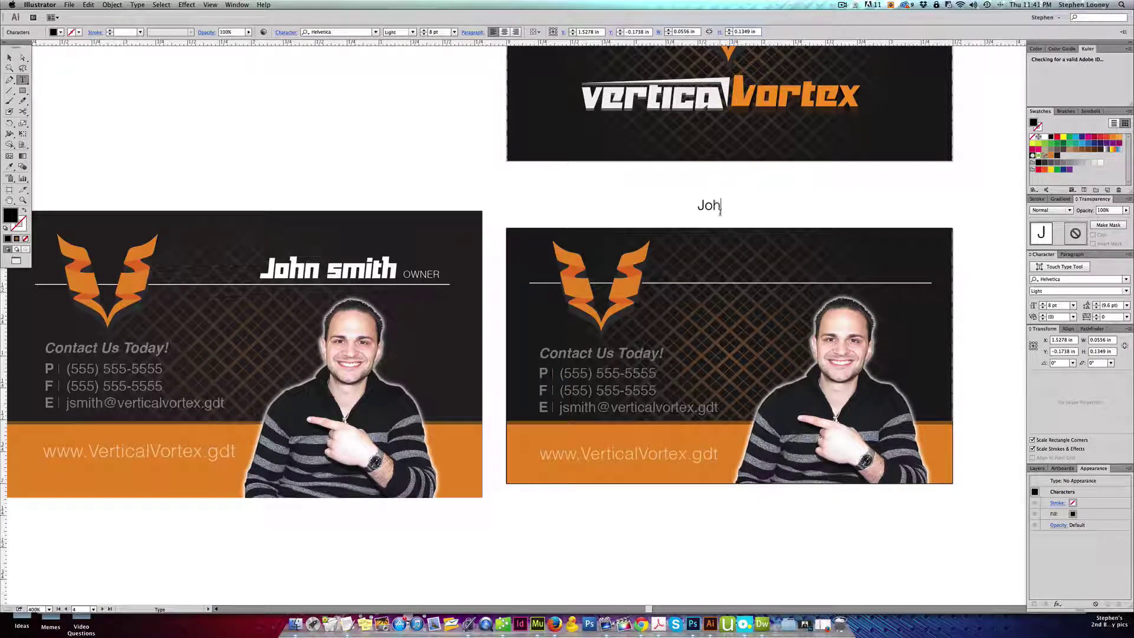
type("n Smi")
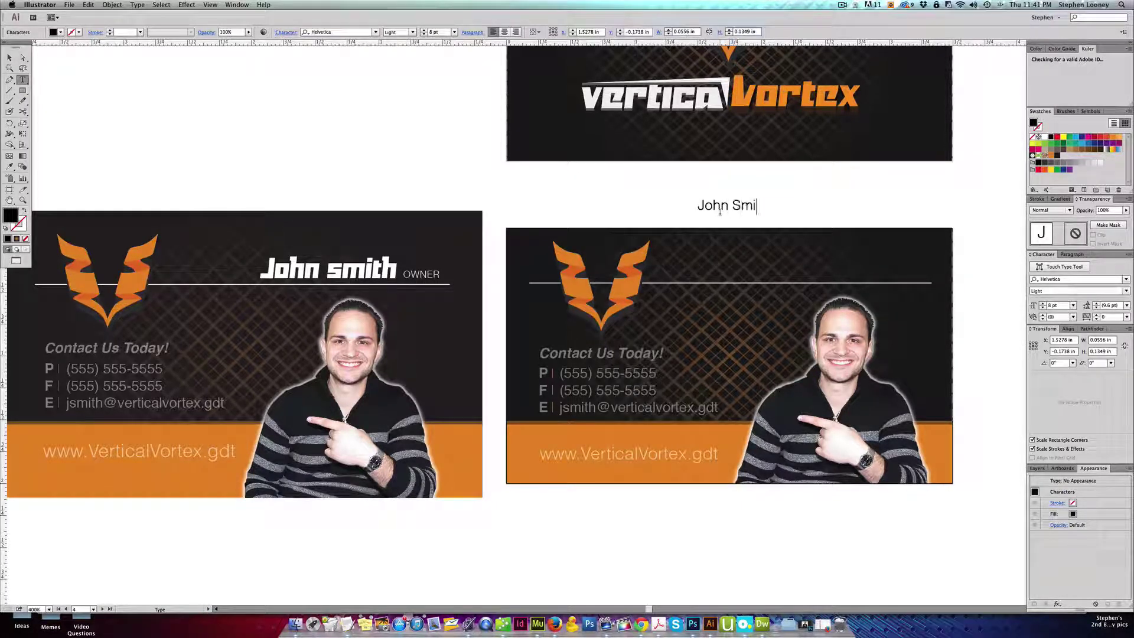
type("th")
key("Escape")
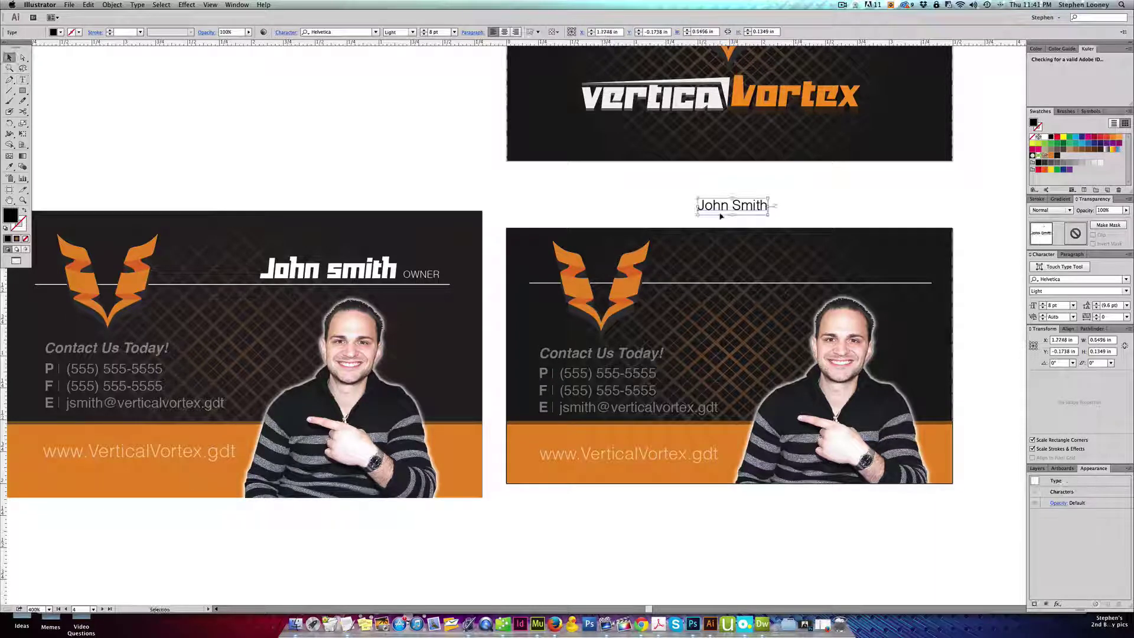
left_click(337, 32)
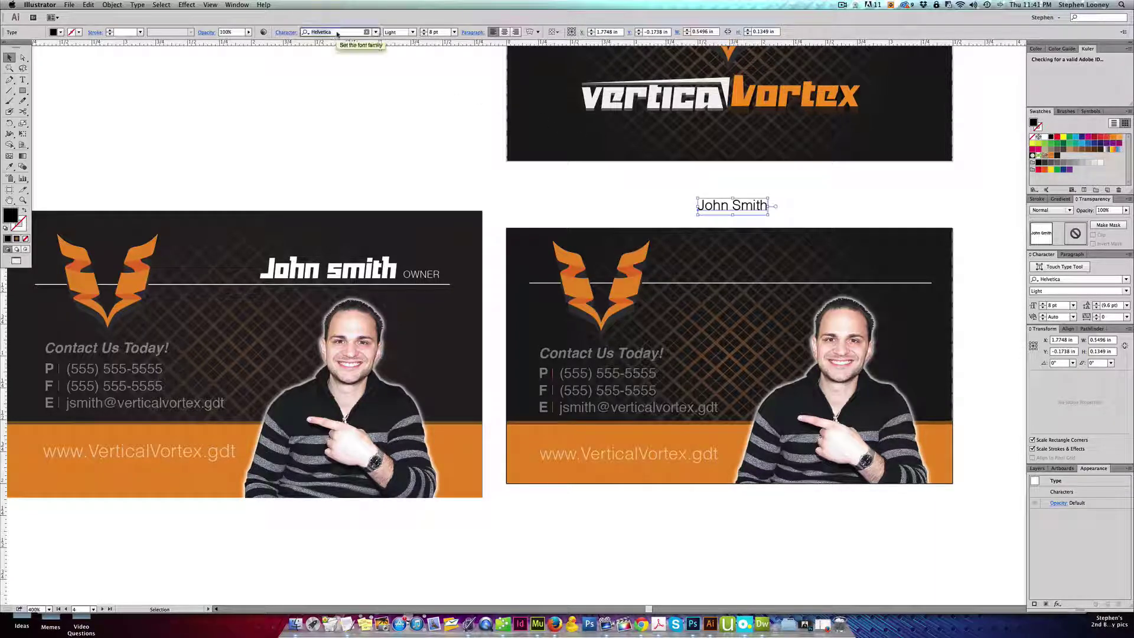
type("yuki")
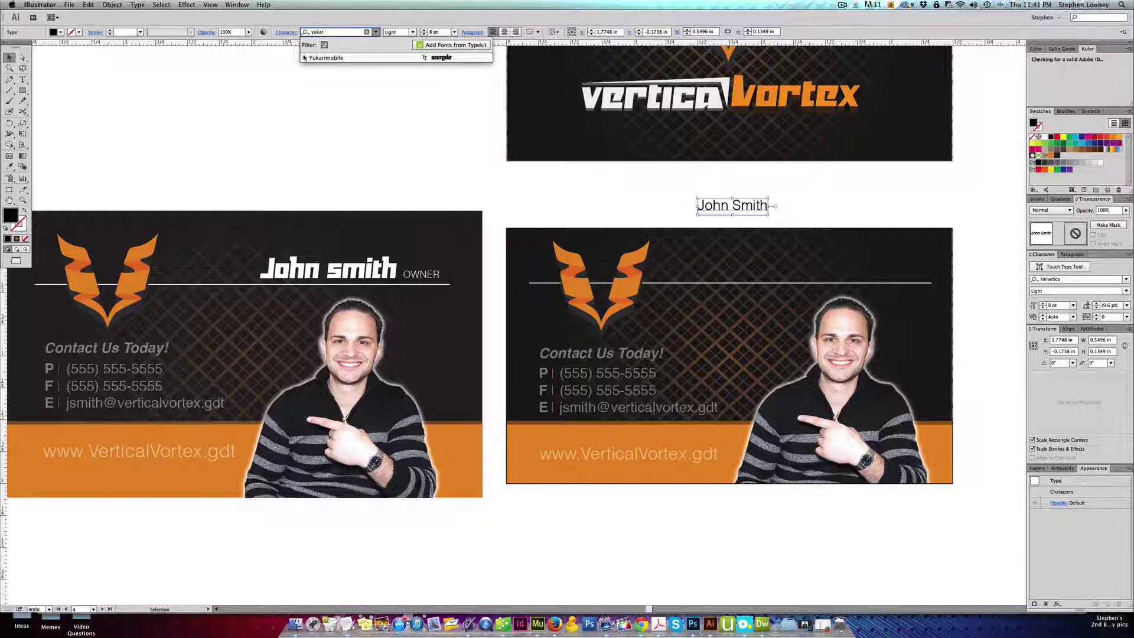
left_click(345, 59)
left_click_drag(766, 215, 847, 260)
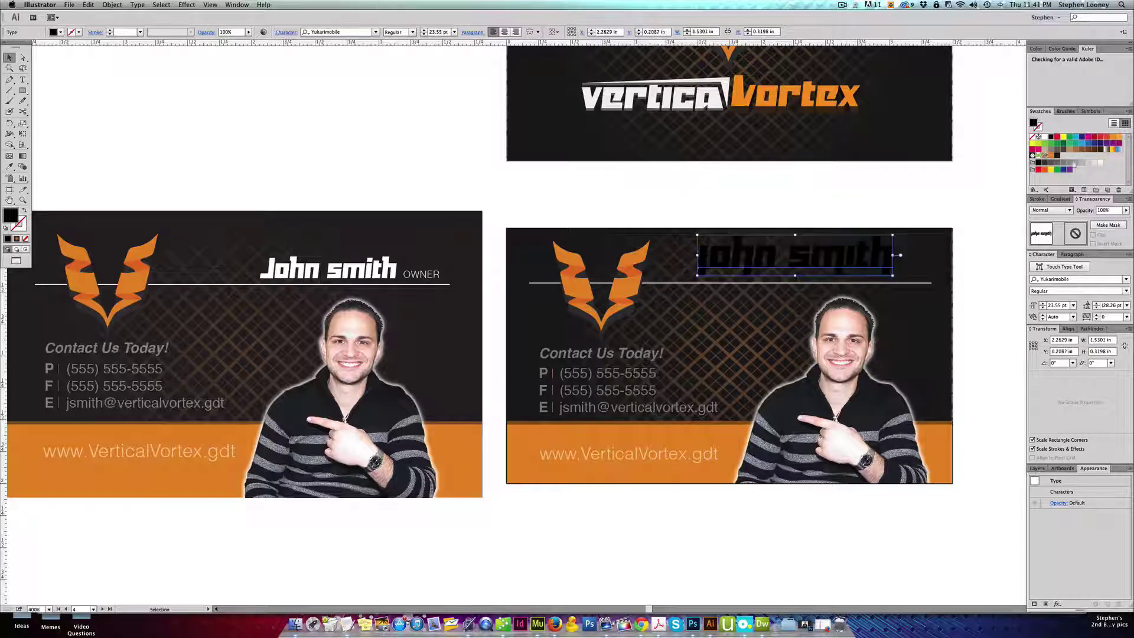
left_click(1045, 137)
left_click(907, 186)
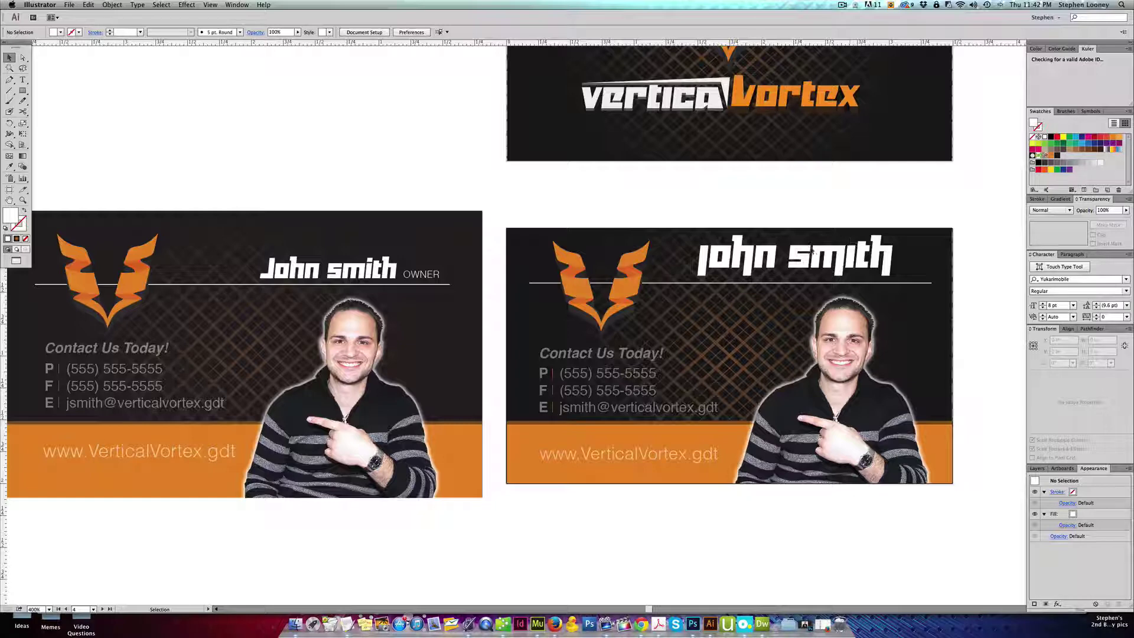
Drag the name to empty canvas, fill it black and apply Type > Create Outlines
left_click(813, 252)
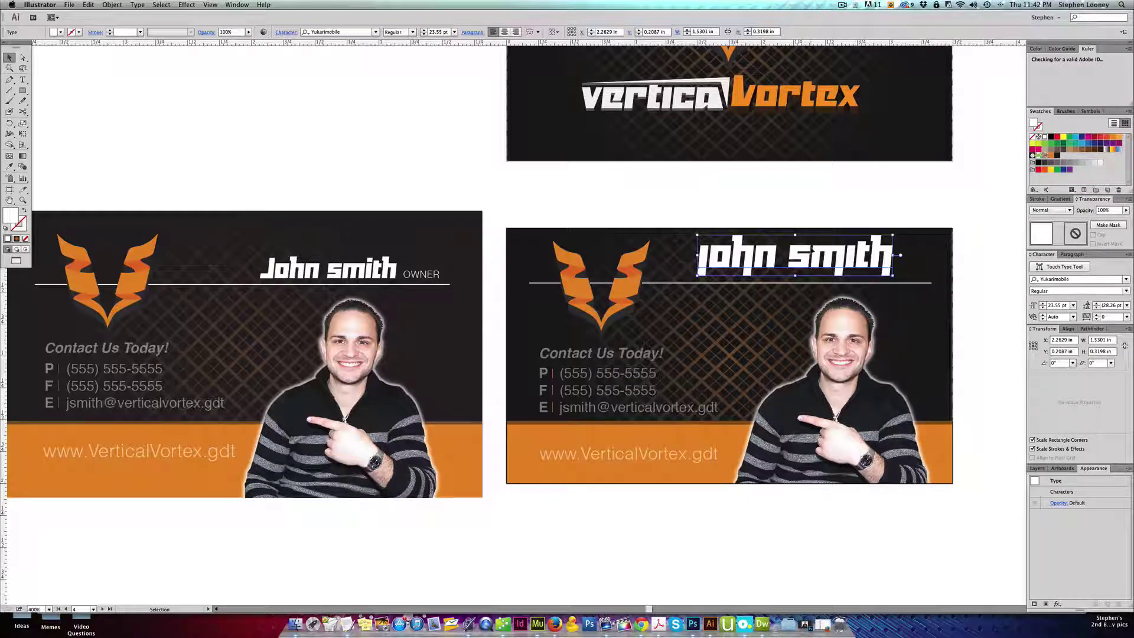
left_click_drag(778, 299, 911, 366)
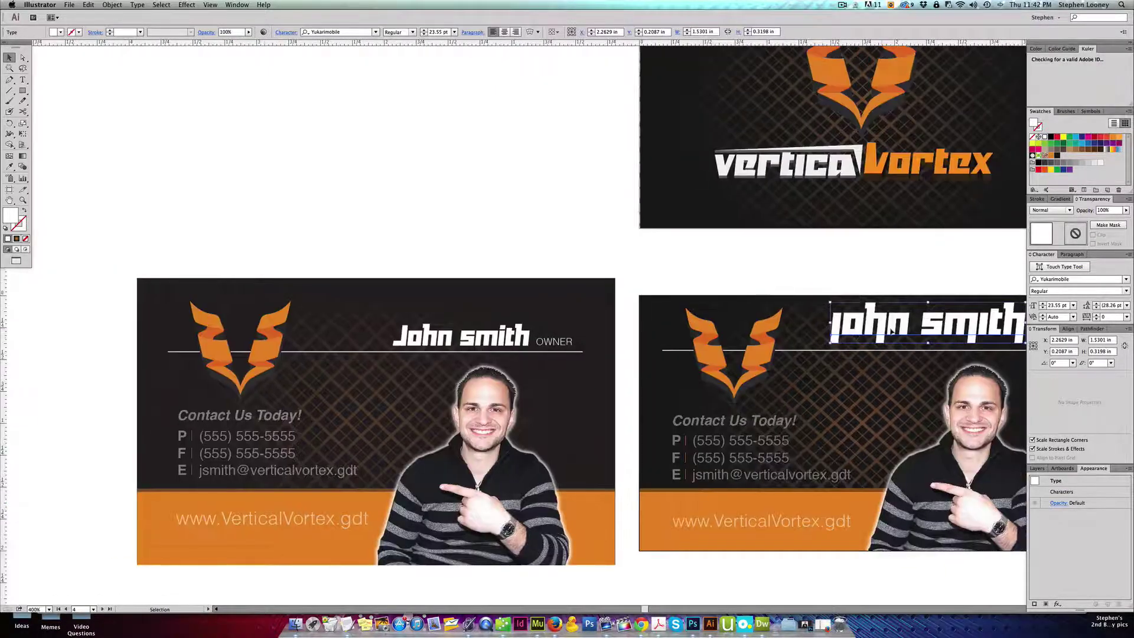
left_click_drag(882, 329, 378, 162)
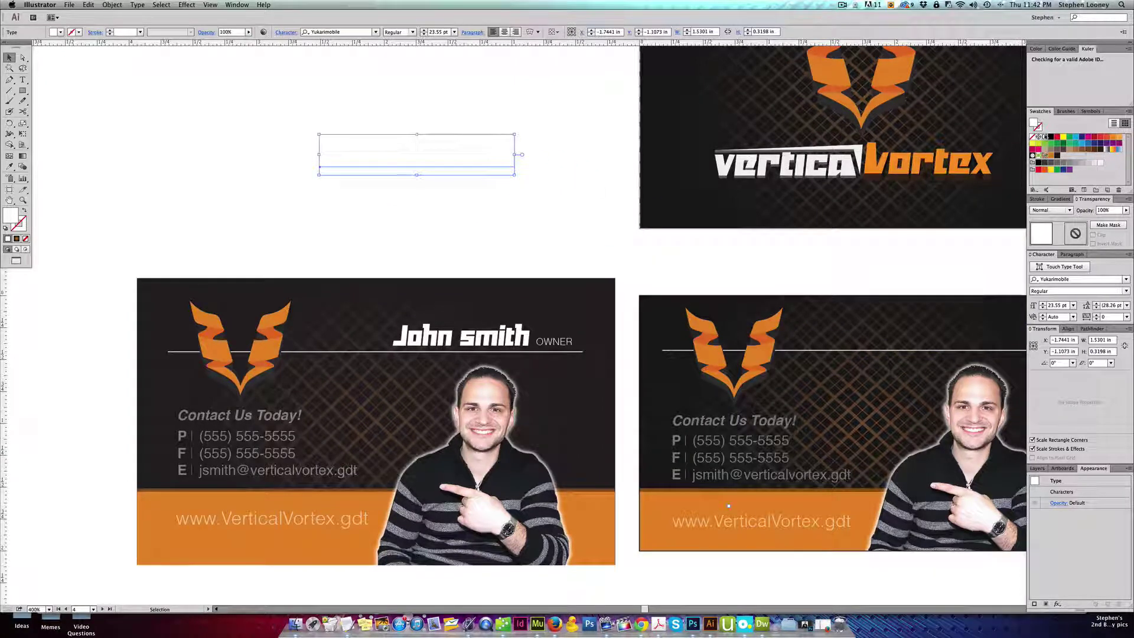
left_click(1051, 137)
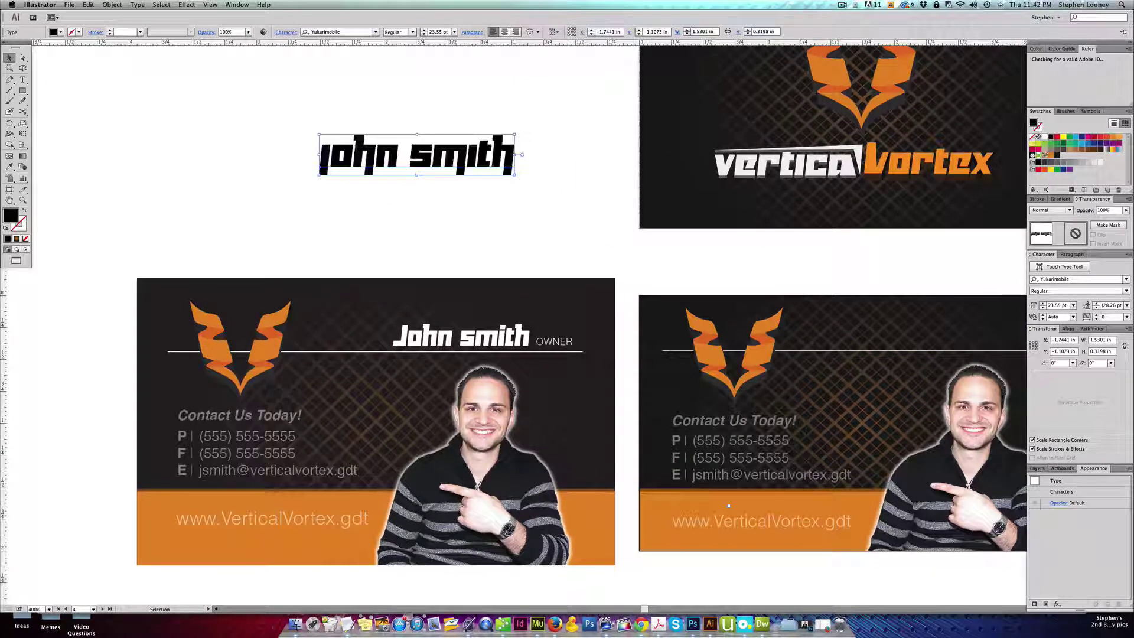
left_click_drag(186, 109, 741, 359)
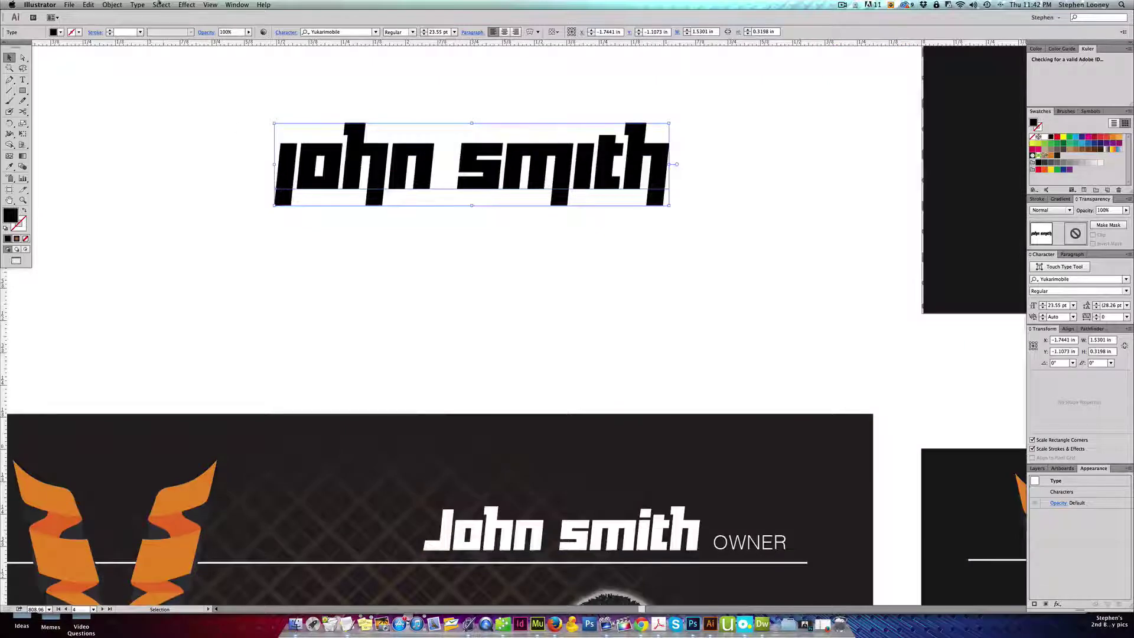
left_click(137, 5)
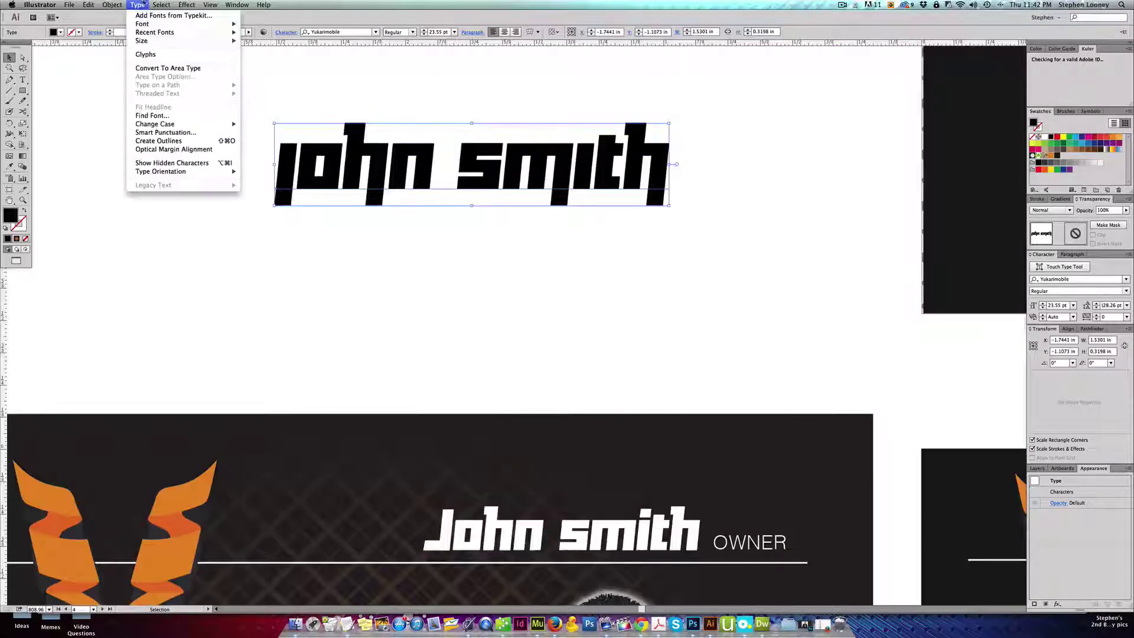
left_click(153, 140)
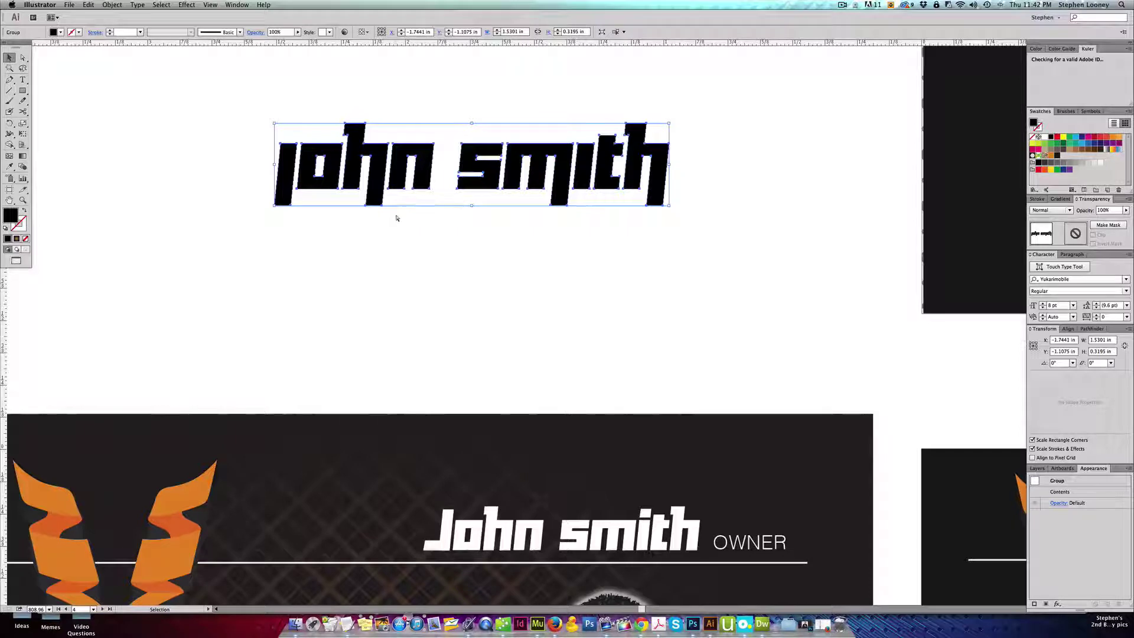
key("a")
left_click(702, 226)
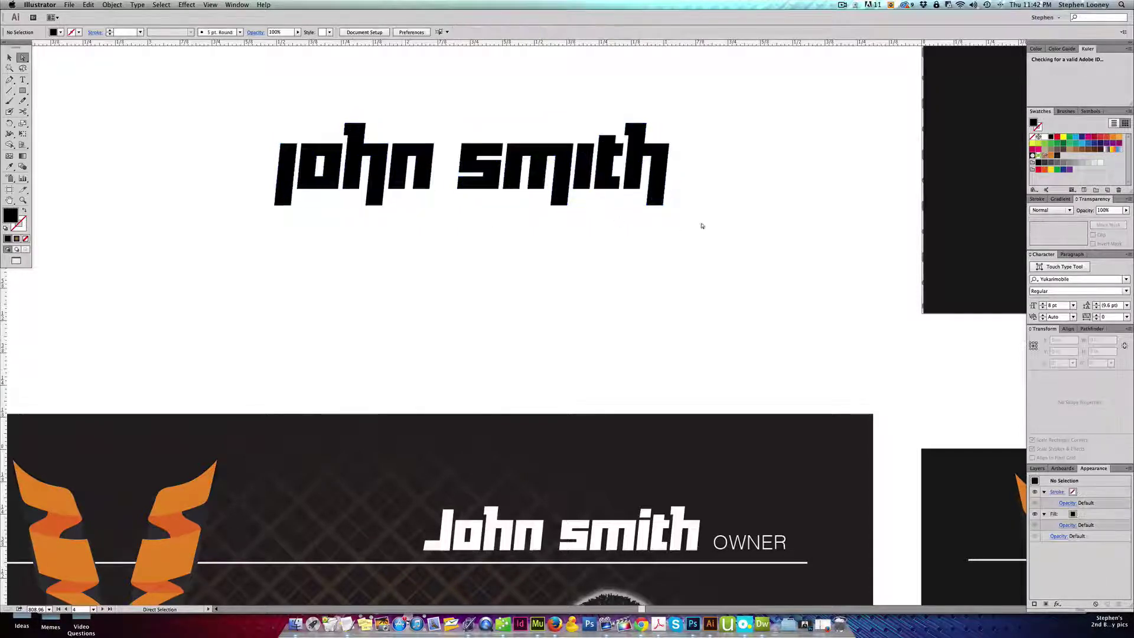
Marquee-select the outlined letters' bottom anchors and raise them to one baseline
left_click_drag(748, 224, 293, 191)
left_click(273, 166)
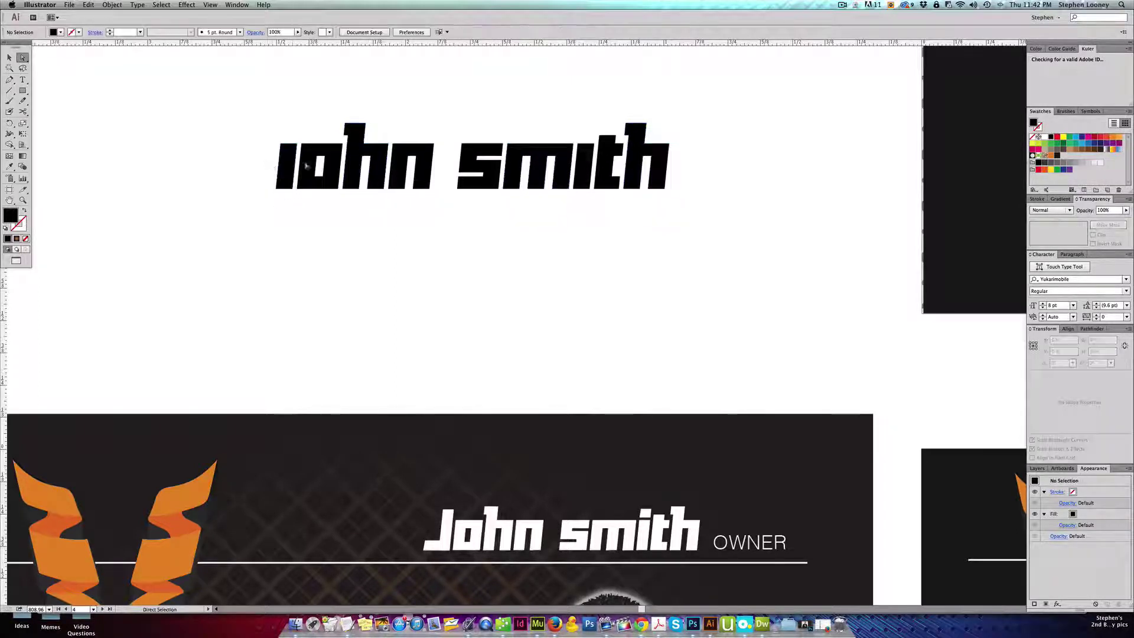
left_click_drag(549, 202, 687, 243)
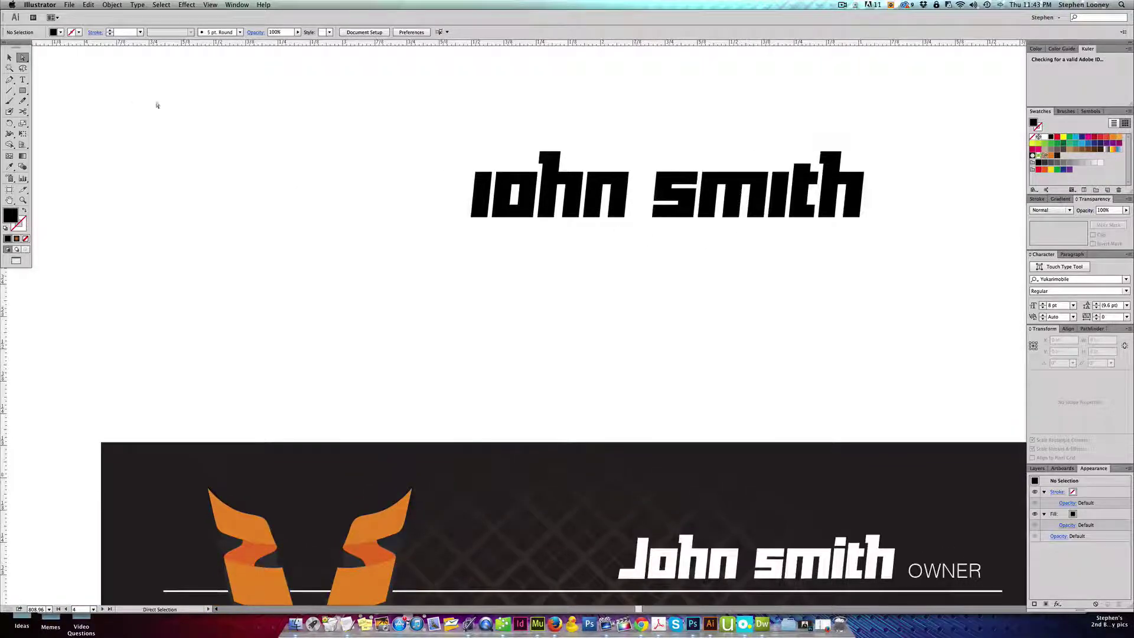
Draw a black rectangle under the J as its new foot
key("m")
left_click_drag(275, 115, 610, 246)
left_click_drag(458, 373, 634, 406)
key("a")
left_click(523, 333)
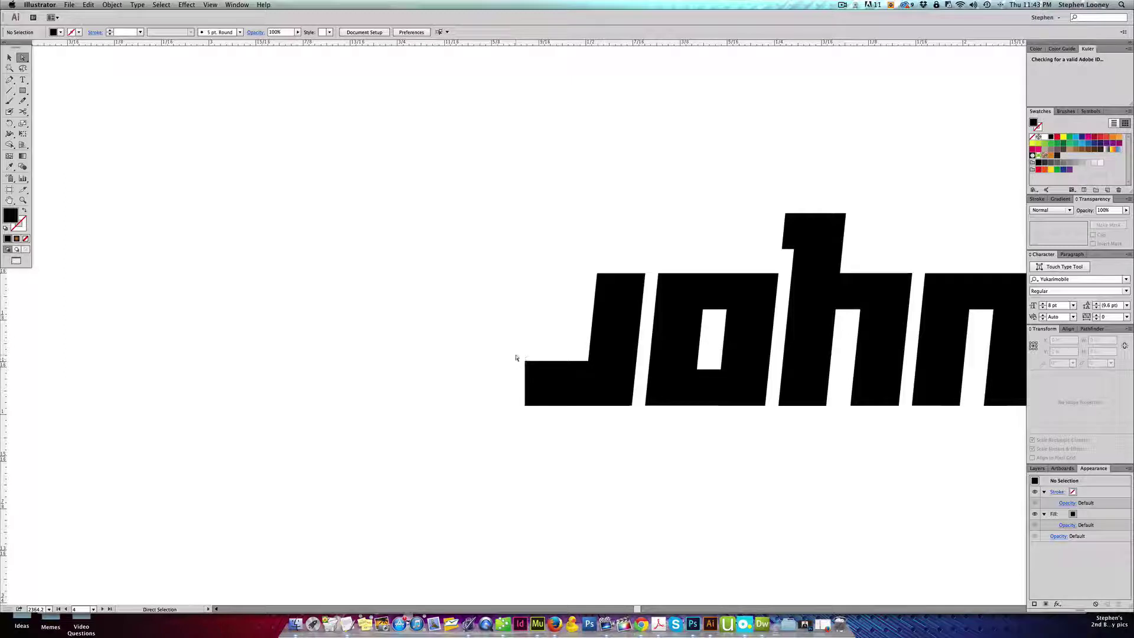
Shift the foot rectangle's top-left corner to give the J a slanted bottom
left_click_drag(508, 351, 531, 374)
key("Right")
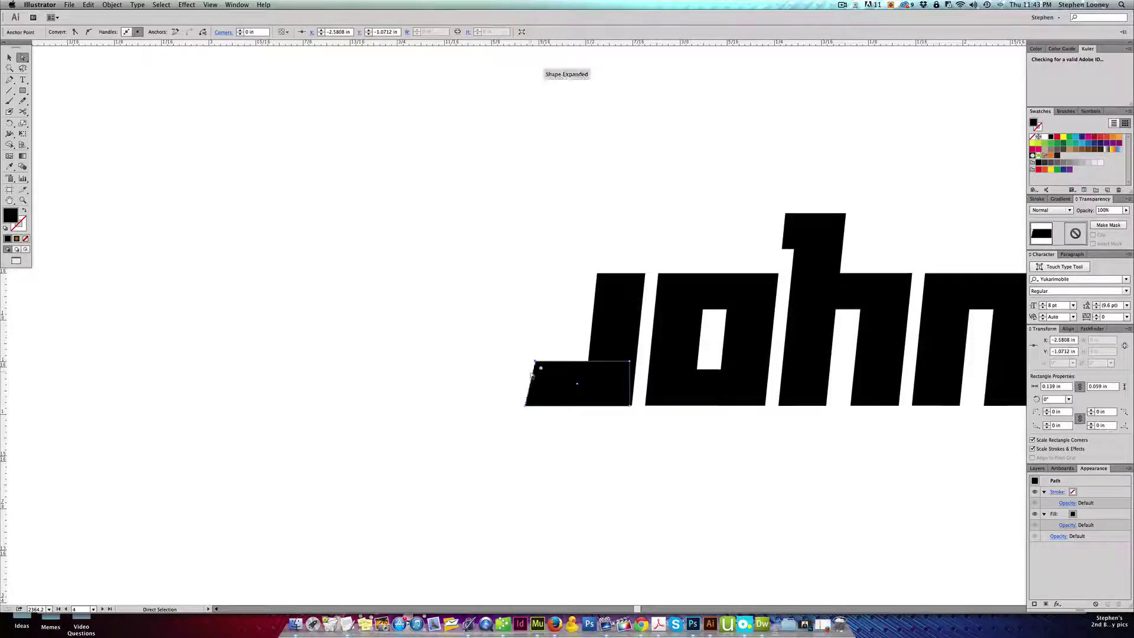
left_click(521, 334)
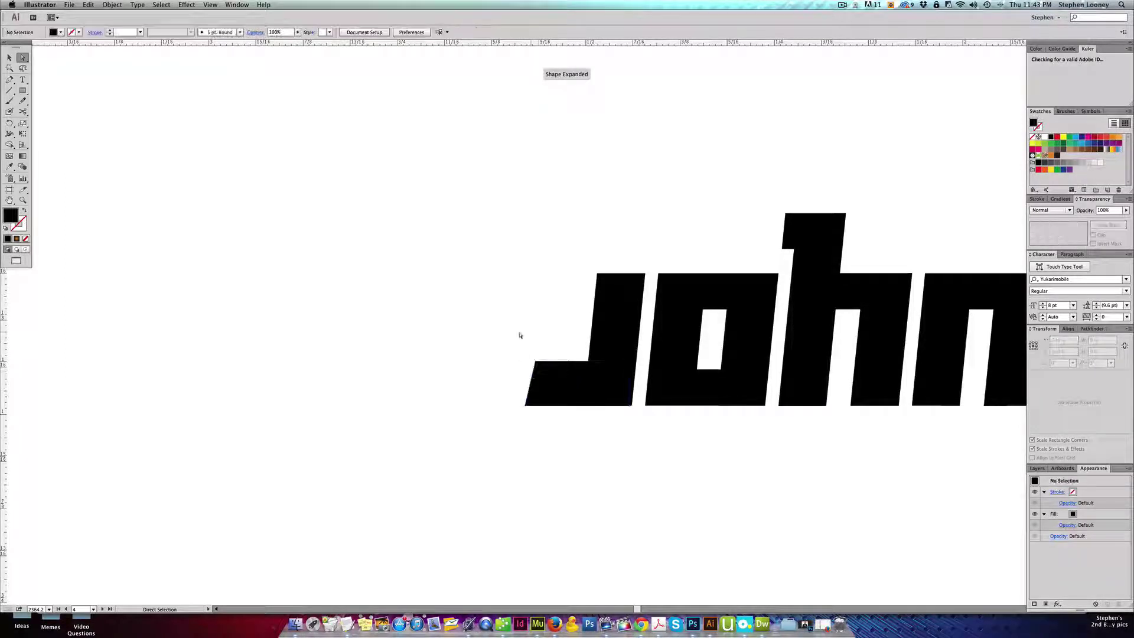
left_click(536, 362)
mouse_move(535, 362)
left_mouse_down()
mouse_move(535, 380)
mouse_move(570, 381)
mouse_move(532, 377)
left_mouse_up()
left_click(534, 346)
left_click(531, 378)
left_click(544, 349)
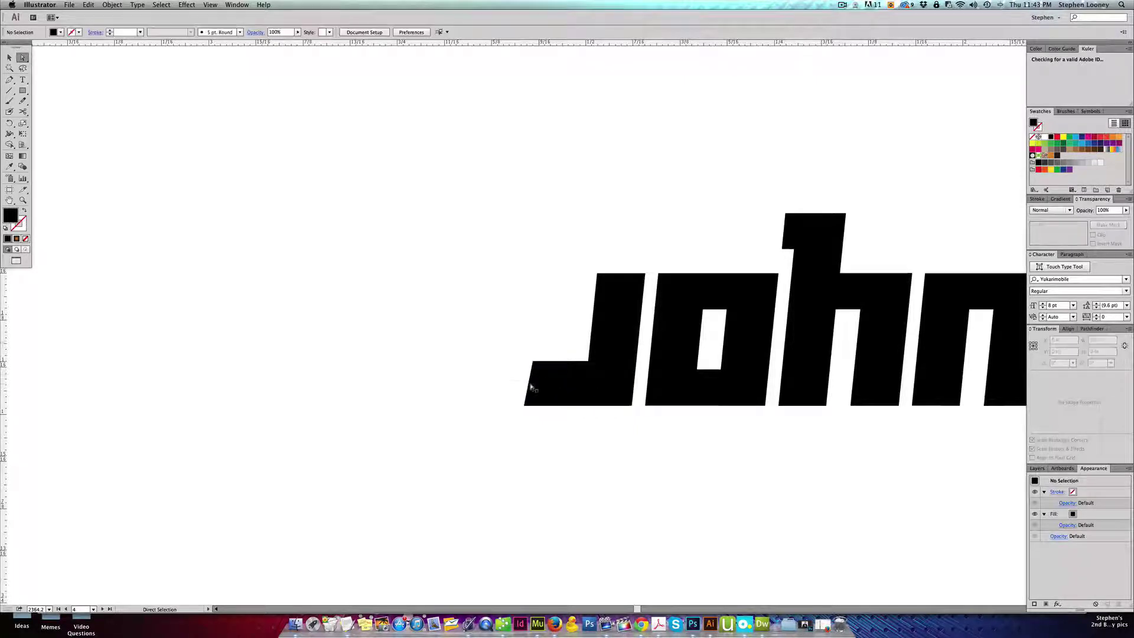
left_click(676, 345, "alt")
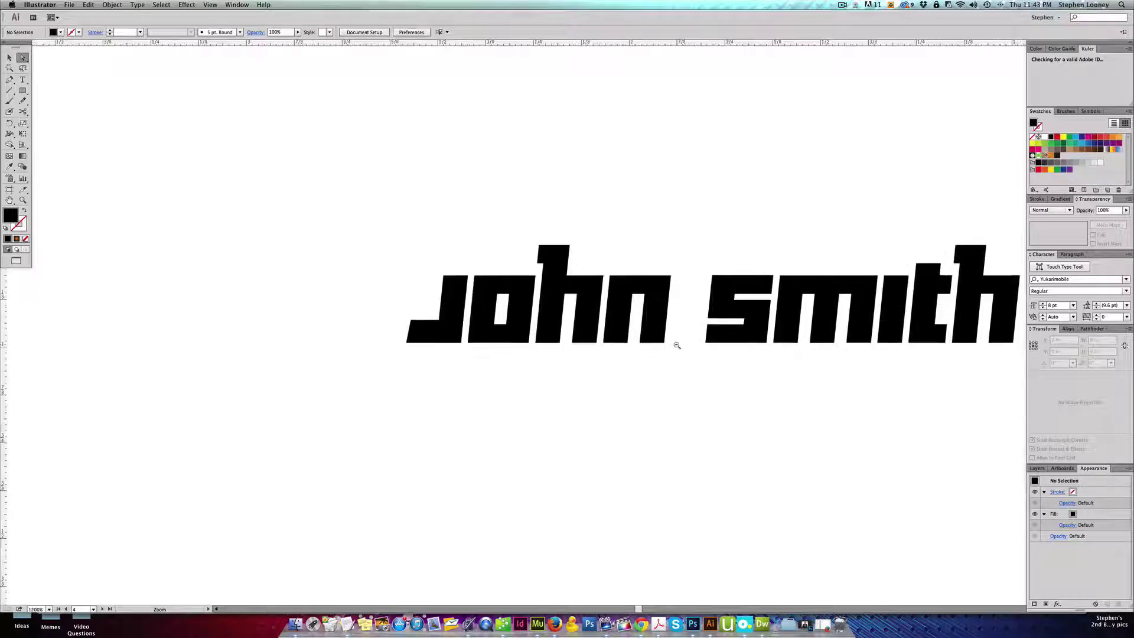
Duplicate the J's slanted foot above the i and narrow it to form the i's dot
left_click(676, 346, "alt")
scroll(650, 295, "right", 2)
left_click_drag(587, 227, 795, 428)
left_click_drag(473, 301, 697, 338)
left_click_drag(122, 309, 199, 310)
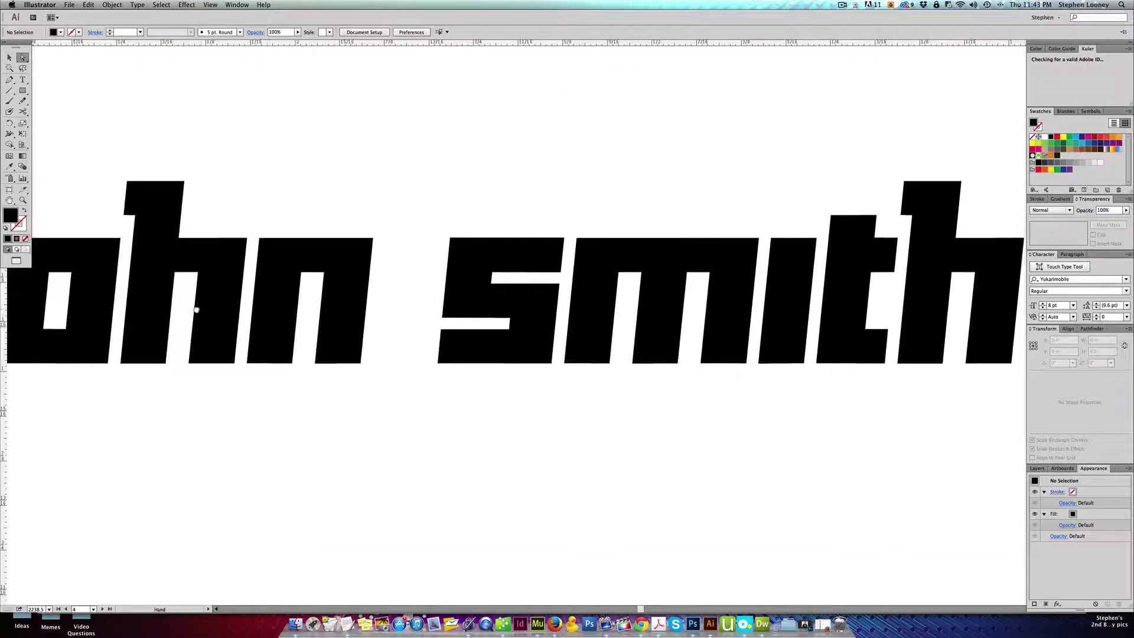
left_click_drag(119, 202, 225, 288)
left_click(106, 352)
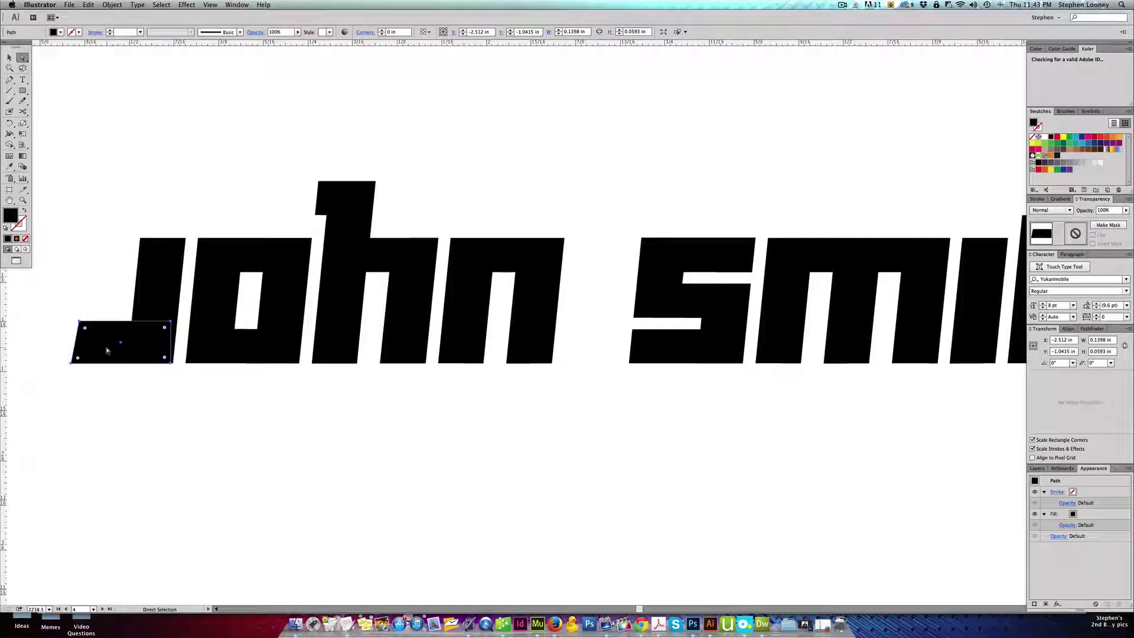
left_click_drag(107, 351, 966, 210)
left_click_drag(827, 226, 550, 218)
left_click_drag(735, 209, 710, 217)
left_click_drag(644, 204, 701, 203)
left_click(719, 170)
Shift the i dot's top-right corner slightly to the right
left_click(623, 262, "alt+super")
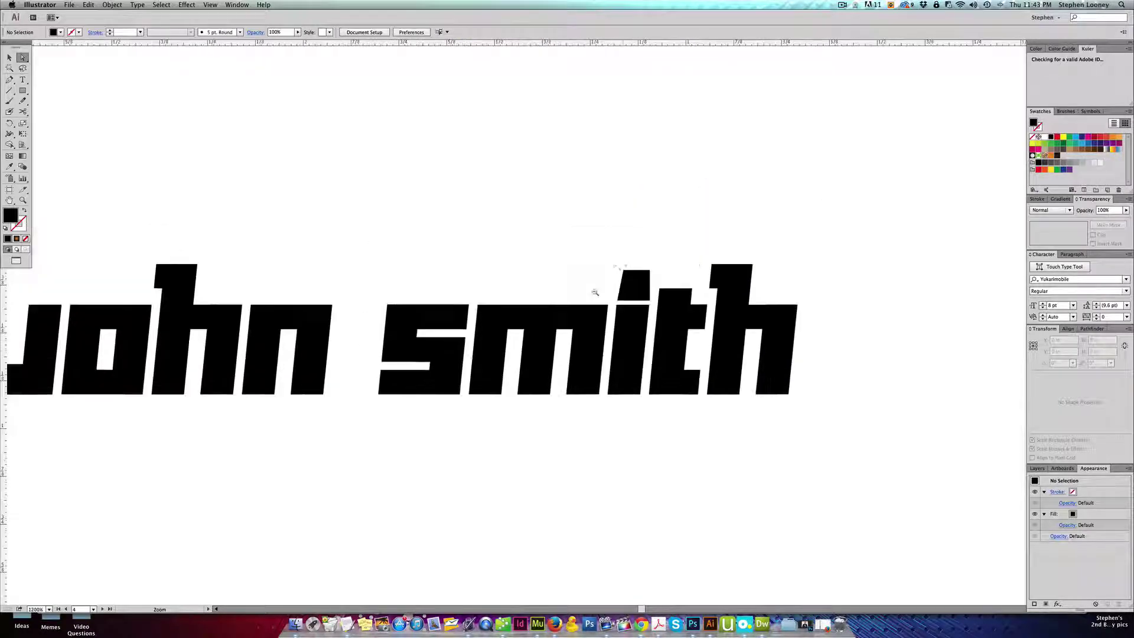
left_click(595, 292, "alt+super")
left_click(599, 317, "alt+super")
left_click(577, 337, "alt+super")
left_click(577, 337, "alt+super")
left_click(578, 336, "alt+super")
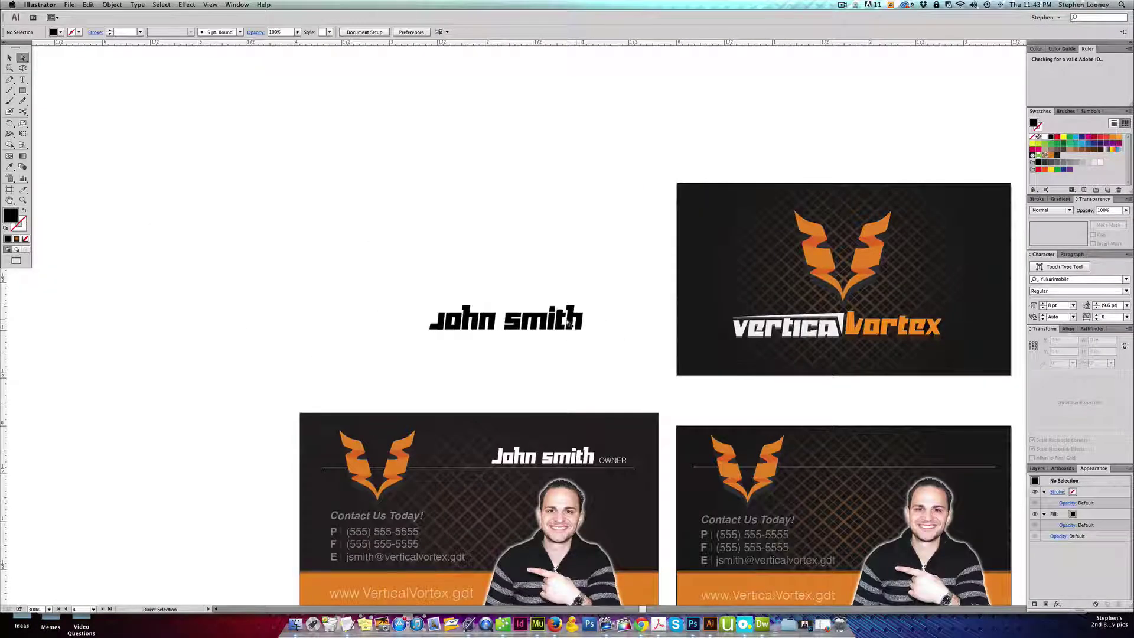
left_click_drag(491, 295, 603, 361)
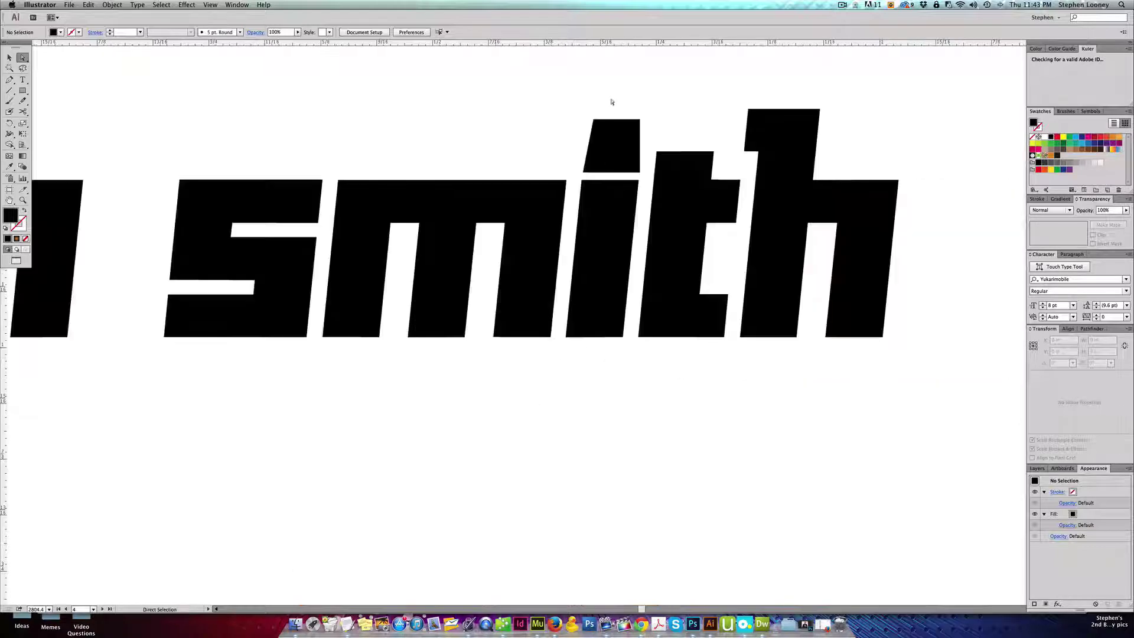
left_click(641, 121)
left_click_drag(641, 122, 647, 121)
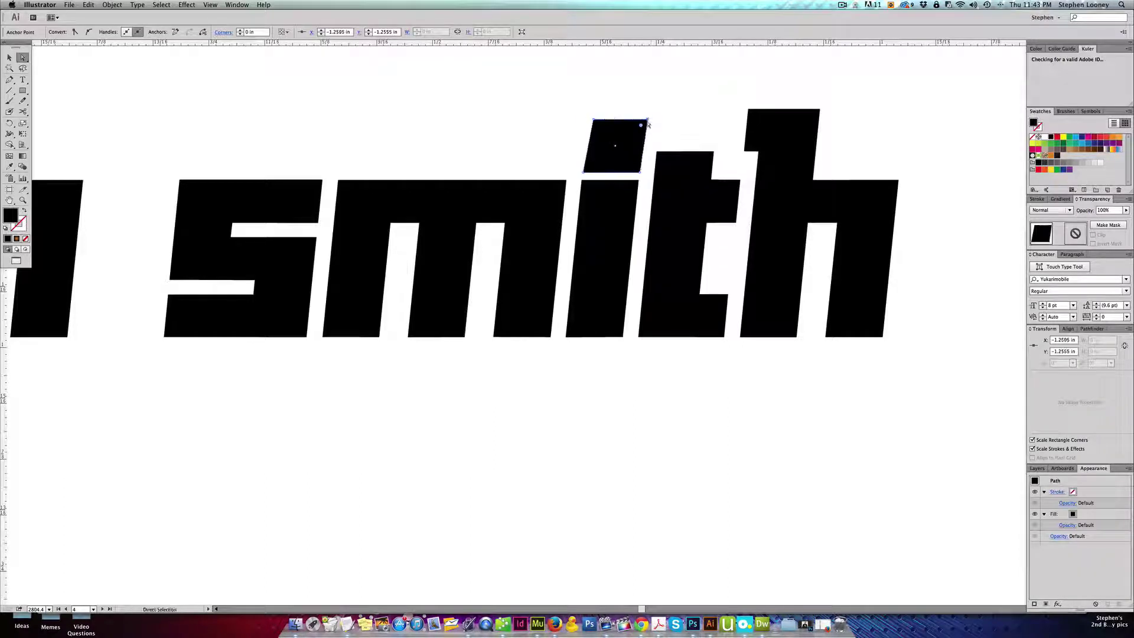
left_click(673, 122)
Lower the i dot's top edge and fine-tune its top-left corner to match the slant
left_click(570, 244, "alt+super")
left_click(579, 242, "alt+super")
left_click(579, 243, "alt+super")
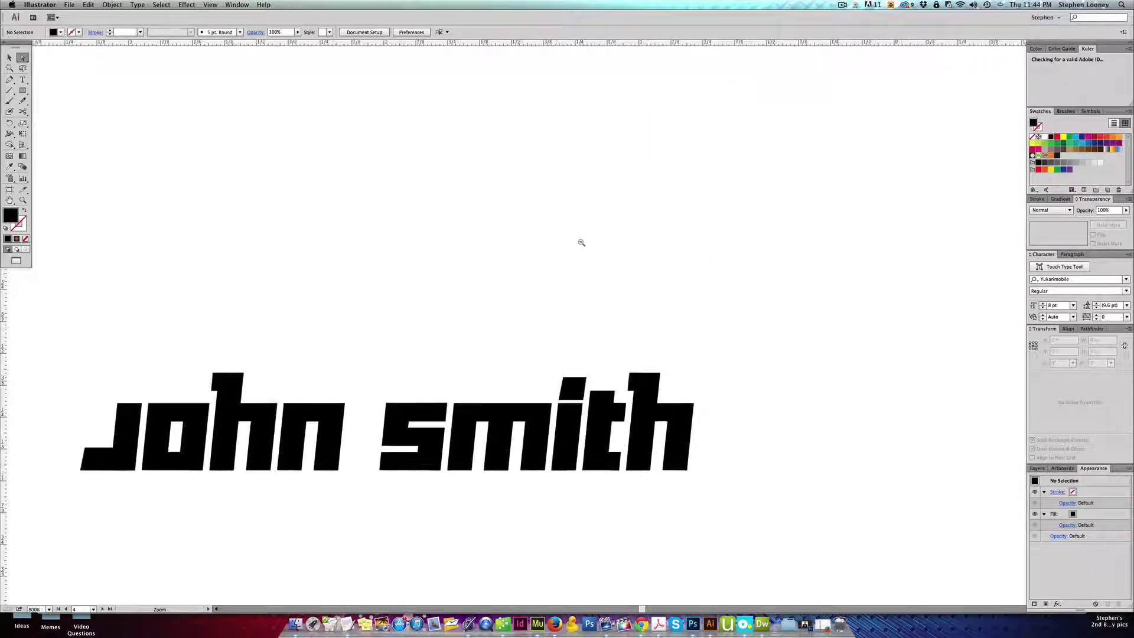
left_click(580, 242, "alt+super")
left_click(579, 243, "alt+super")
left_click(580, 242, "alt+super")
scroll(560, 258, "down", 4)
left_click_drag(519, 388, 577, 335)
left_click(554, 225)
left_click_drag(553, 225, 549, 249)
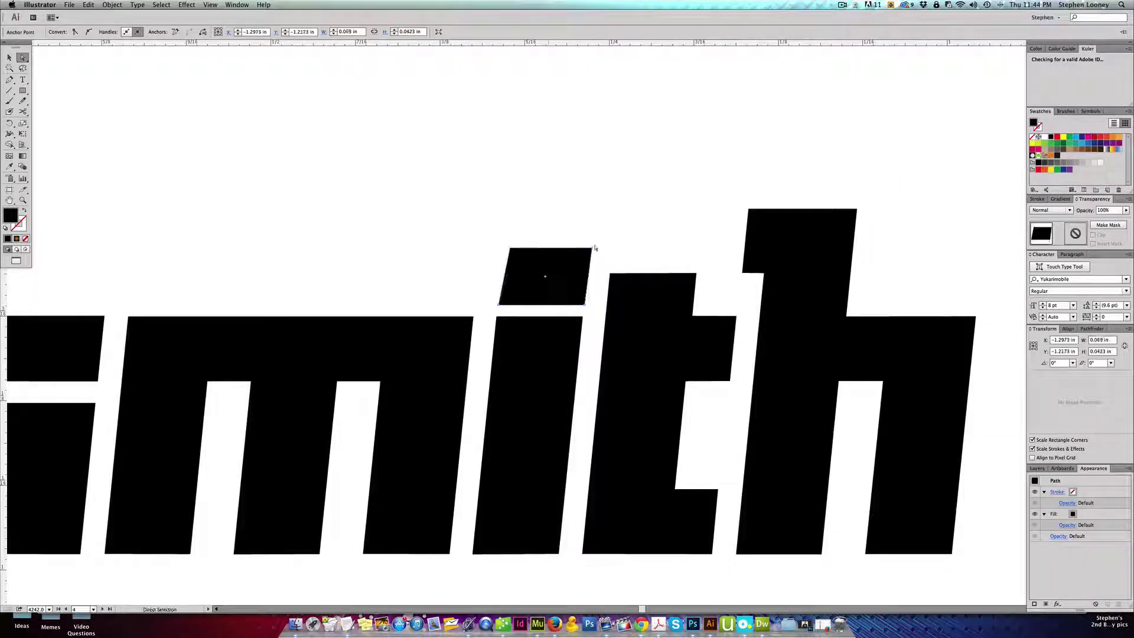
left_click(500, 305)
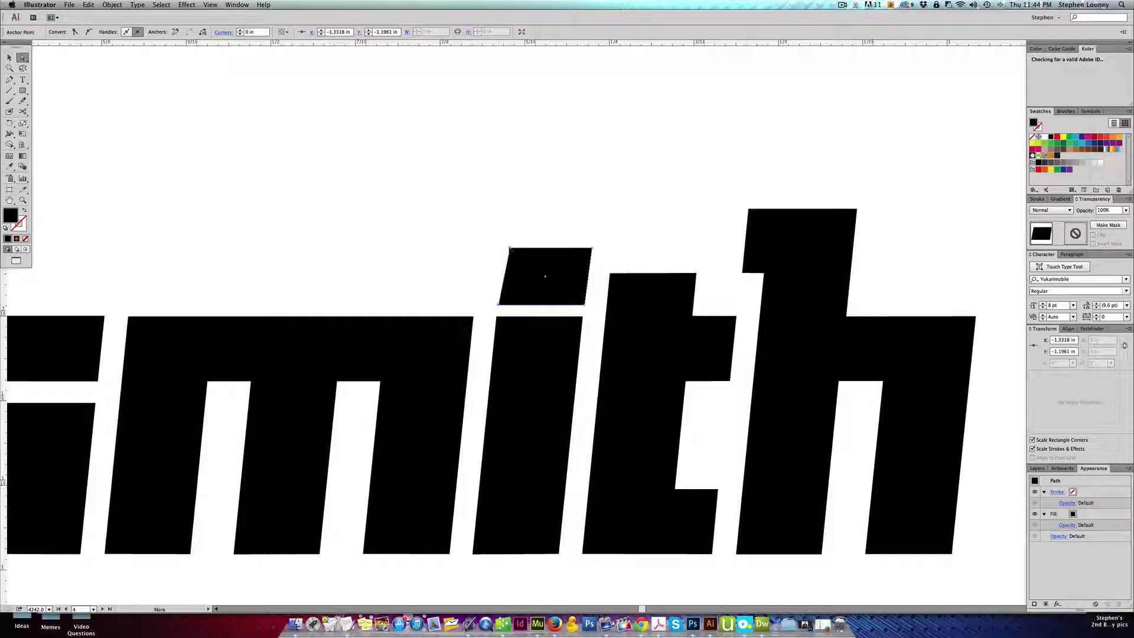
left_click_drag(511, 248, 508, 248)
left_click(519, 240)
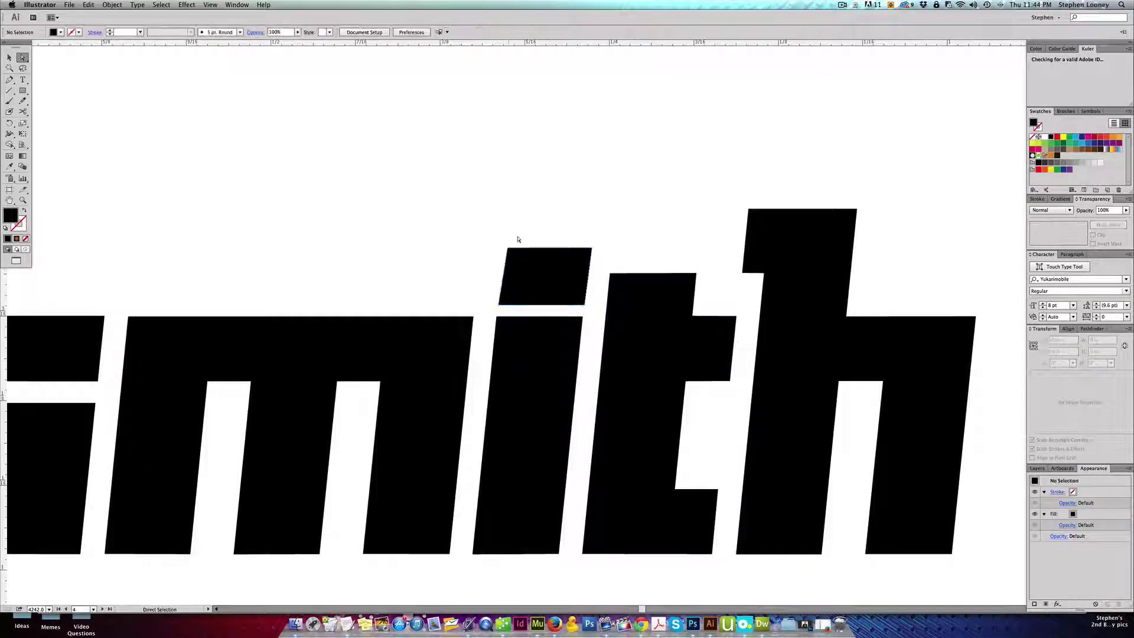
left_click(560, 357, "alt+super")
left_click(561, 356, "alt+super")
left_click(560, 356, "alt+super")
left_click(561, 357, "alt+super")
left_click(560, 357, "alt+super")
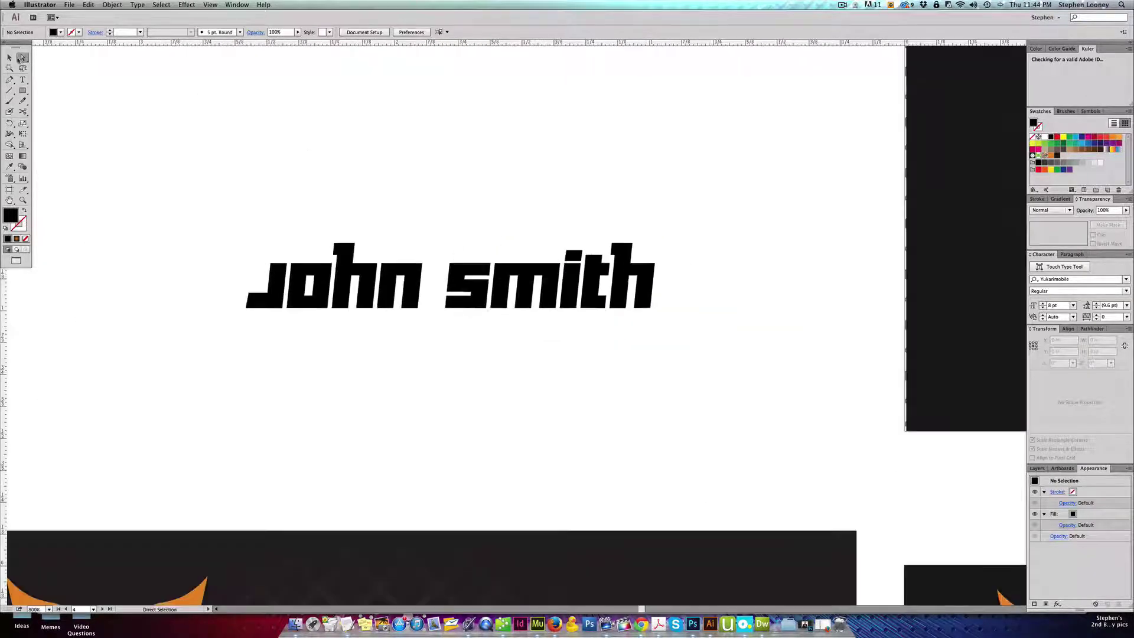
left_click(635, 246, "alt+super")
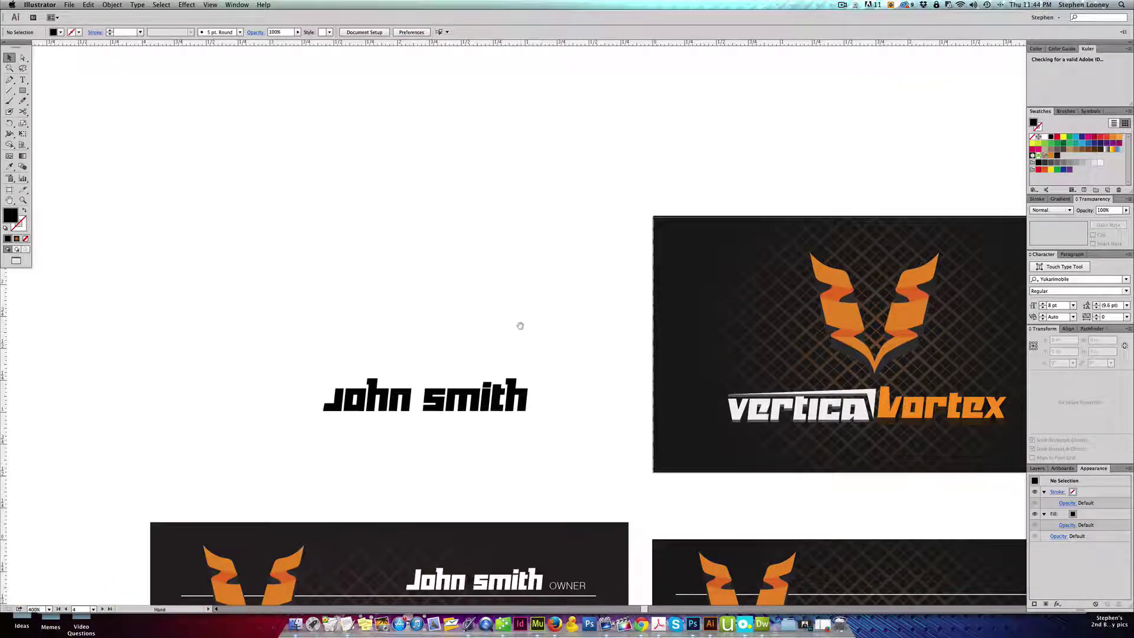
Merge all the outlined lettering pieces, including the J's foot, into unified shapes
left_click_drag(520, 326, 529, 212)
left_click_drag(250, 261, 545, 320)
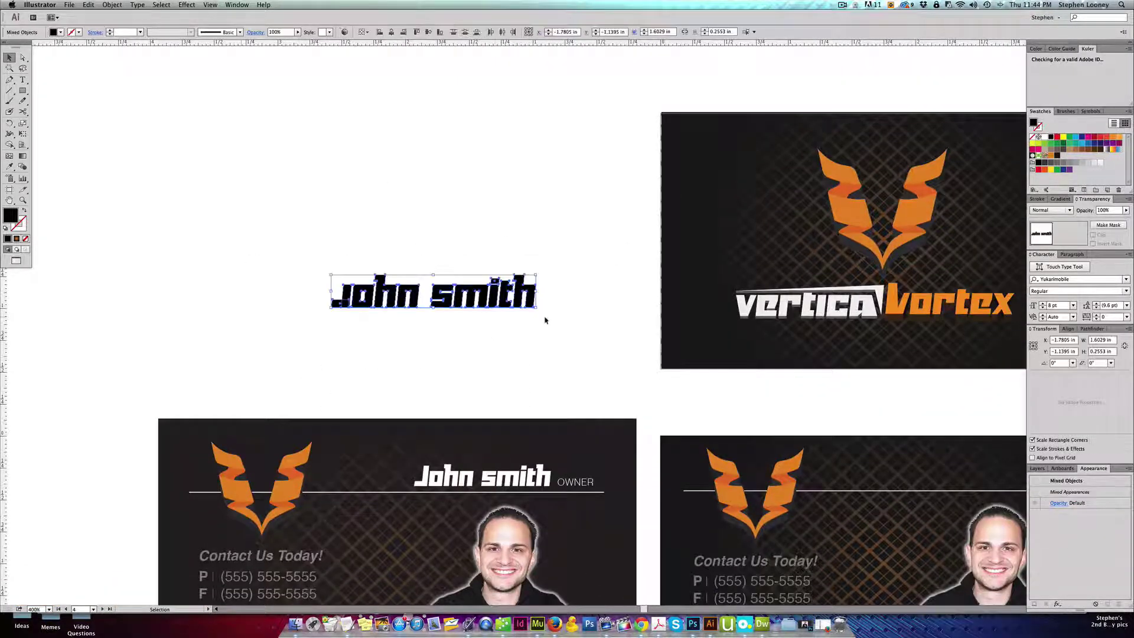
left_click(544, 319)
left_click_drag(460, 297, 460, 259)
left_click_drag(313, 199, 374, 232)
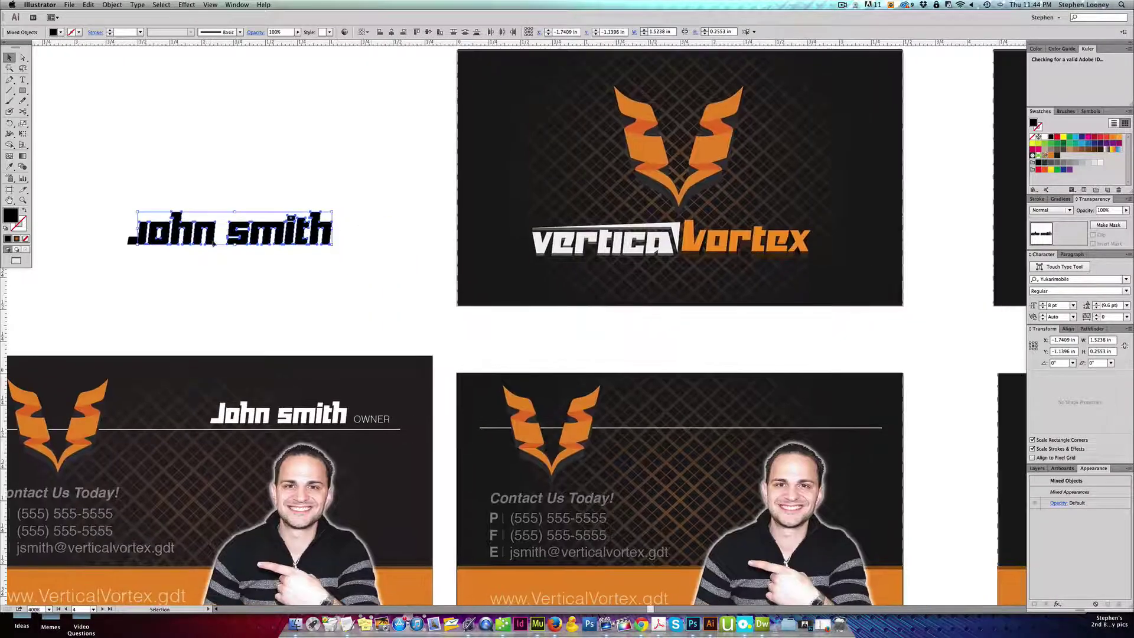
left_click_drag(214, 243, 226, 247)
key("super+z")
left_click_drag(94, 189, 434, 284)
left_click(1091, 329)
left_click(1035, 350)
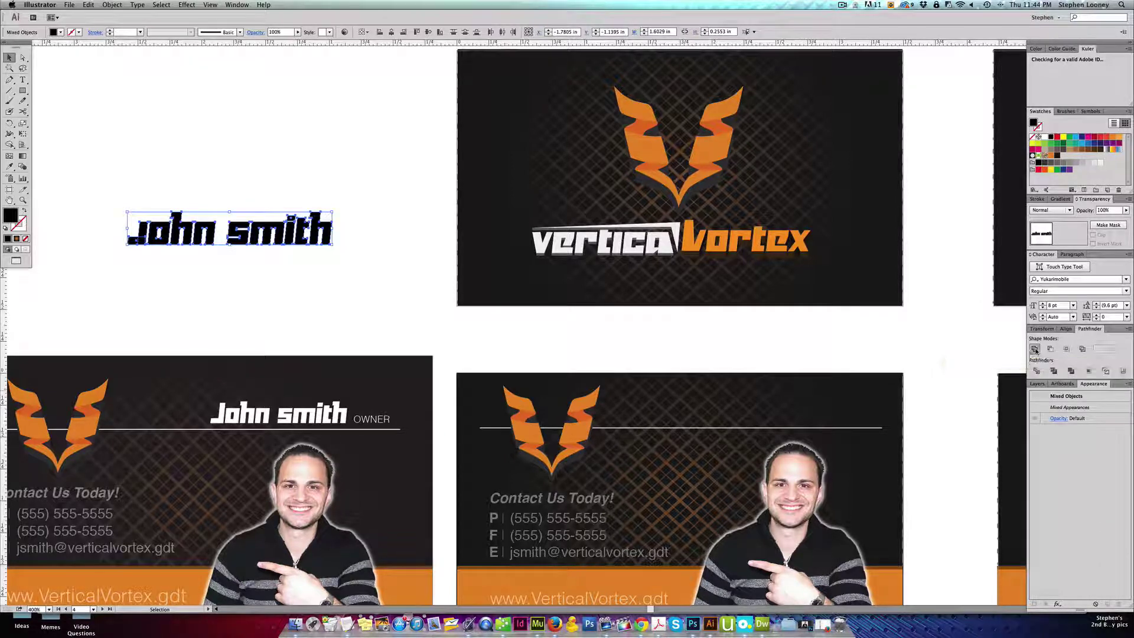
Move the merged name onto the lower-right dark card and fill it white
key("super+space")
left_click_drag(107, 220, 251, 293)
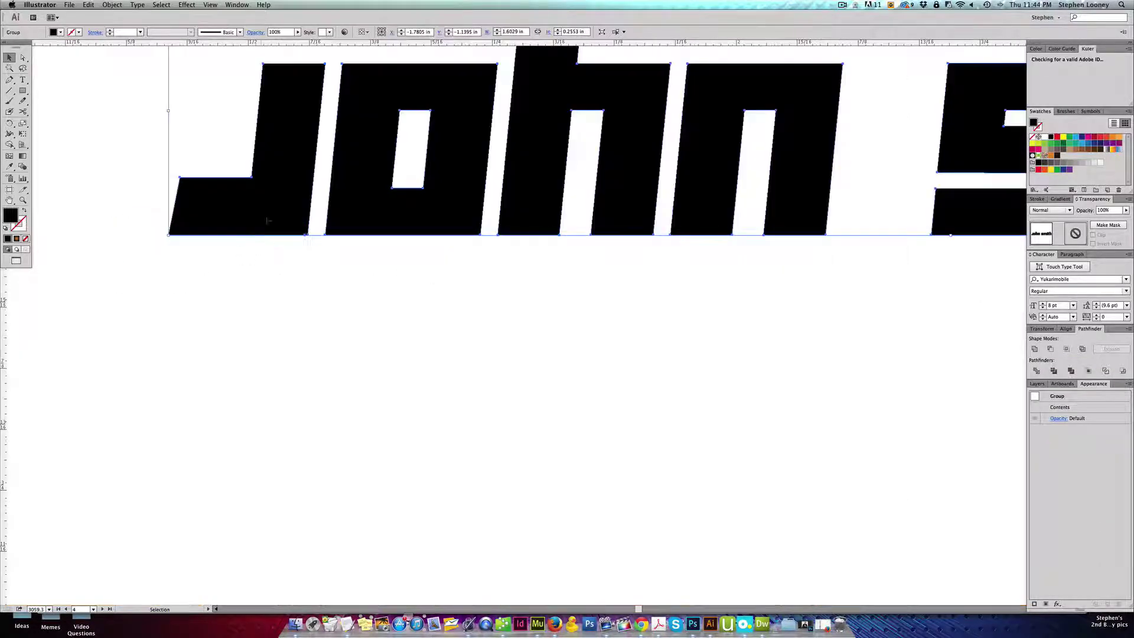
key("alt+super+space")
left_click(588, 267, "alt+super")
left_click(600, 276, "alt+super")
left_click(600, 279, "alt+super")
left_click(601, 283, "alt+super")
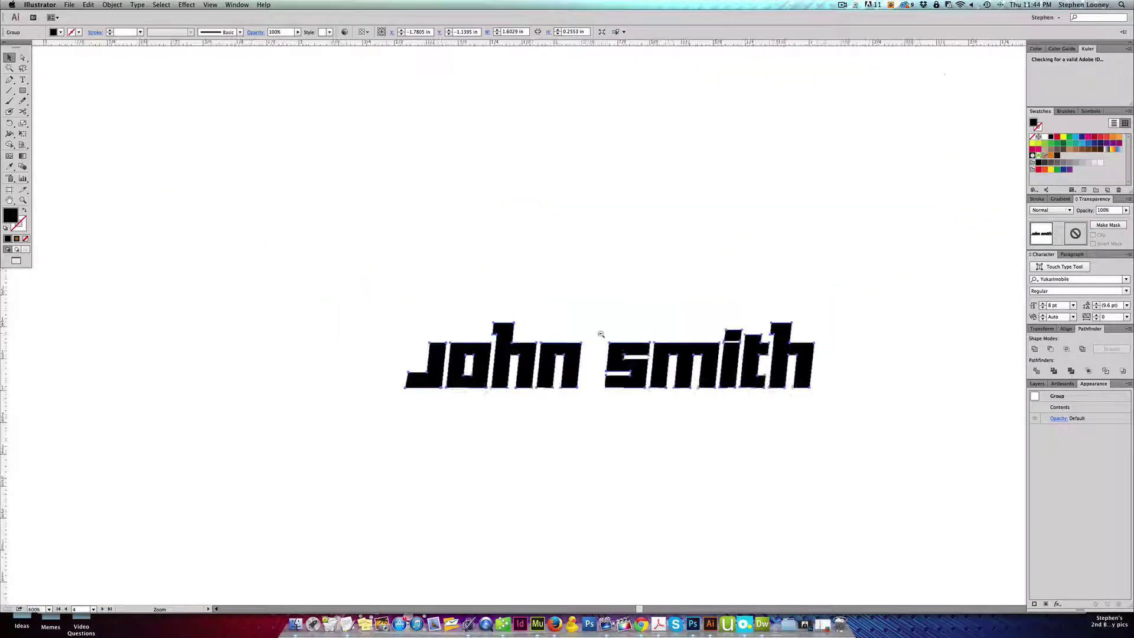
left_click(601, 332, "alt+super")
left_click(603, 335, "alt+super")
key("space")
left_click_drag(604, 335, 836, 417)
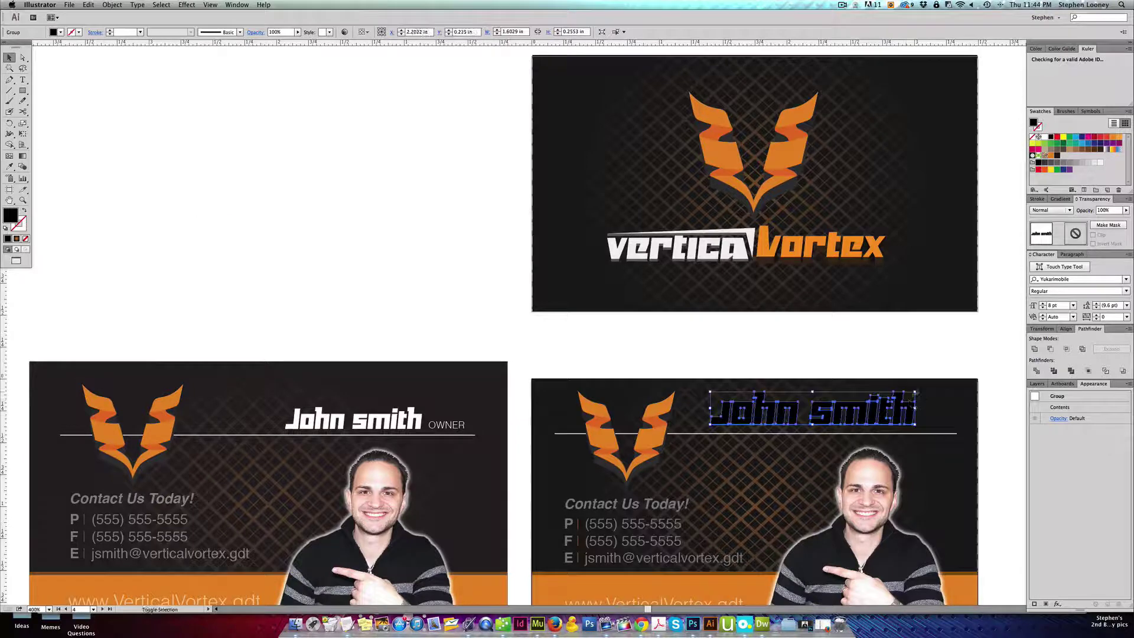
left_click_drag(909, 393, 866, 417)
left_click(1046, 137)
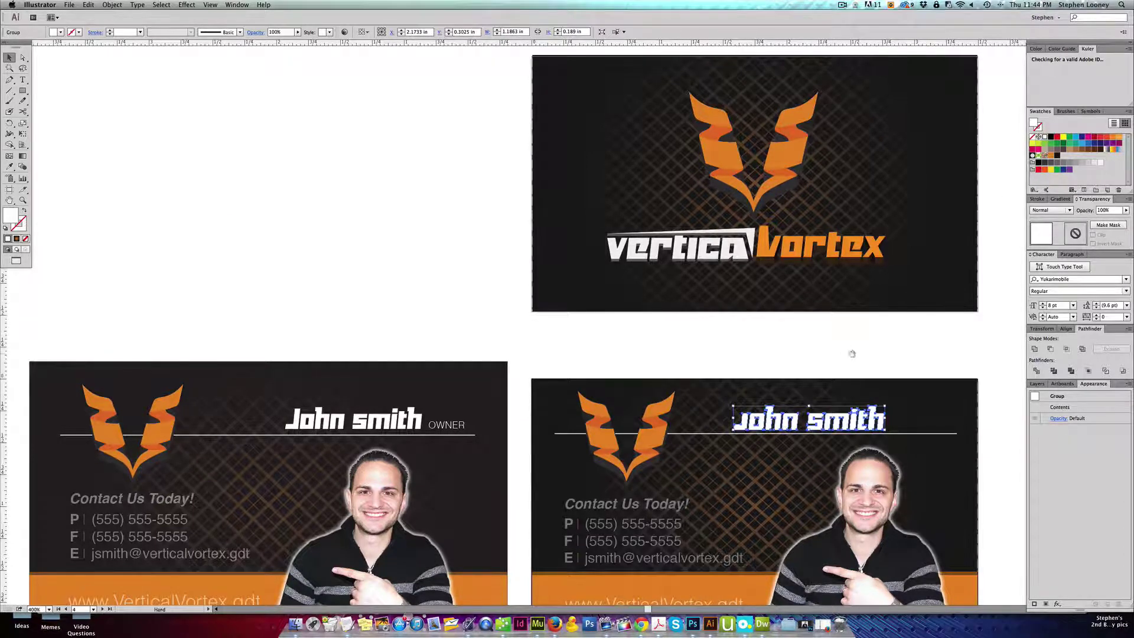
Shrink the white name slightly and copy the contact text block up beside it
key("space")
left_click_drag(842, 344, 788, 291)
left_click_drag(791, 374, 781, 371)
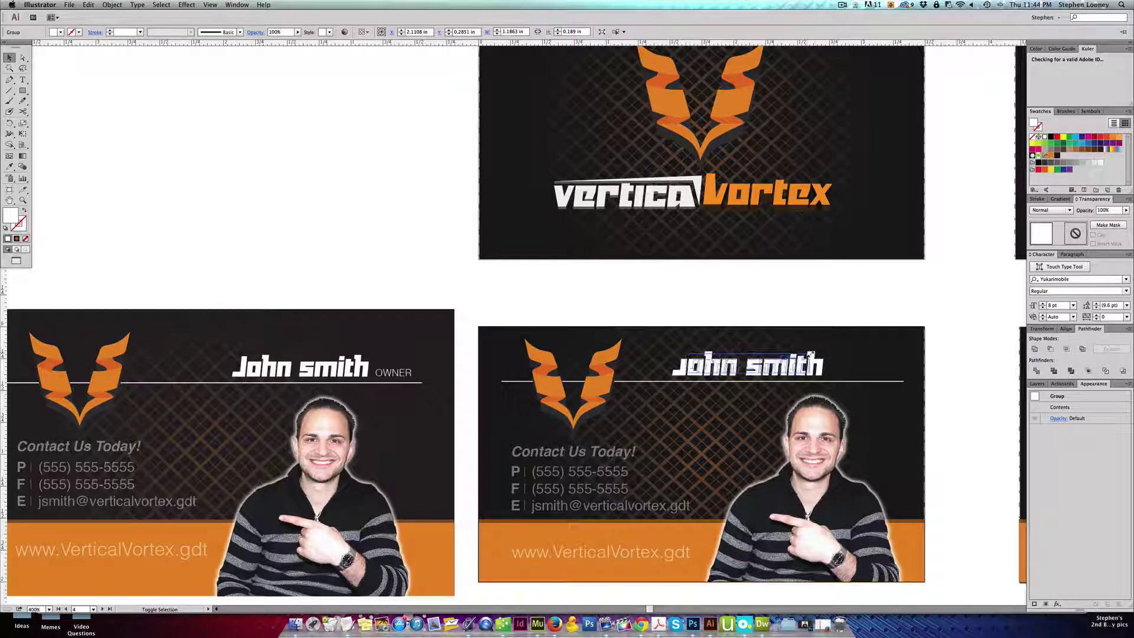
left_click_drag(810, 351, 783, 363)
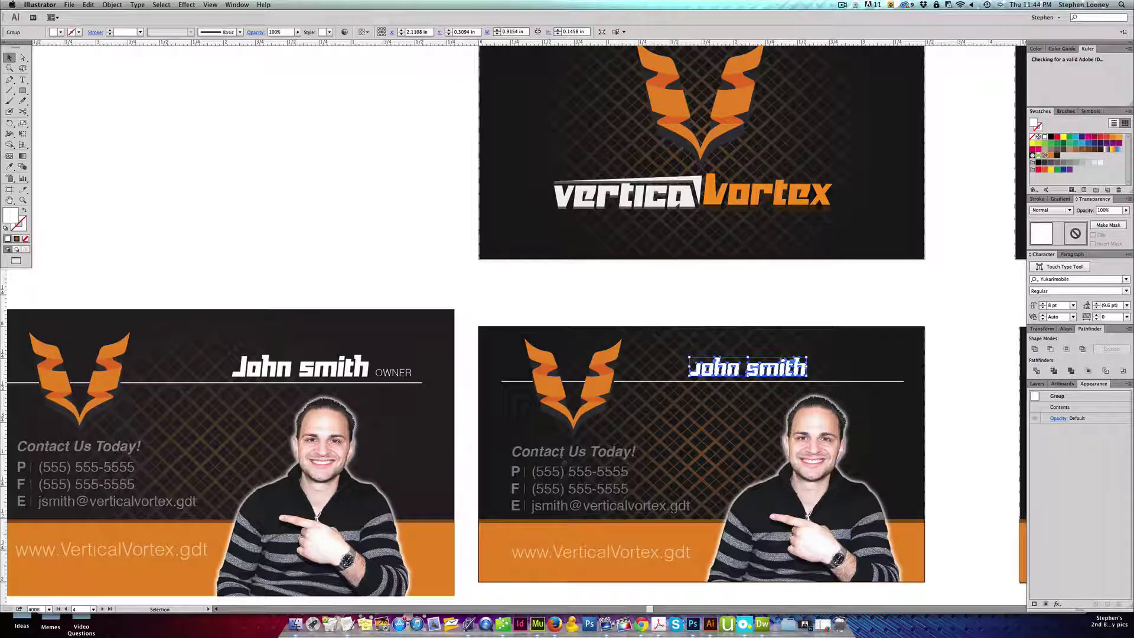
left_click(558, 471)
left_click_drag(552, 475, 833, 370, "alt")
Replace the copied text with 'OWNER' in Light style, fill it white, and place it beside the name
double_click(833, 370)
key("super+a")
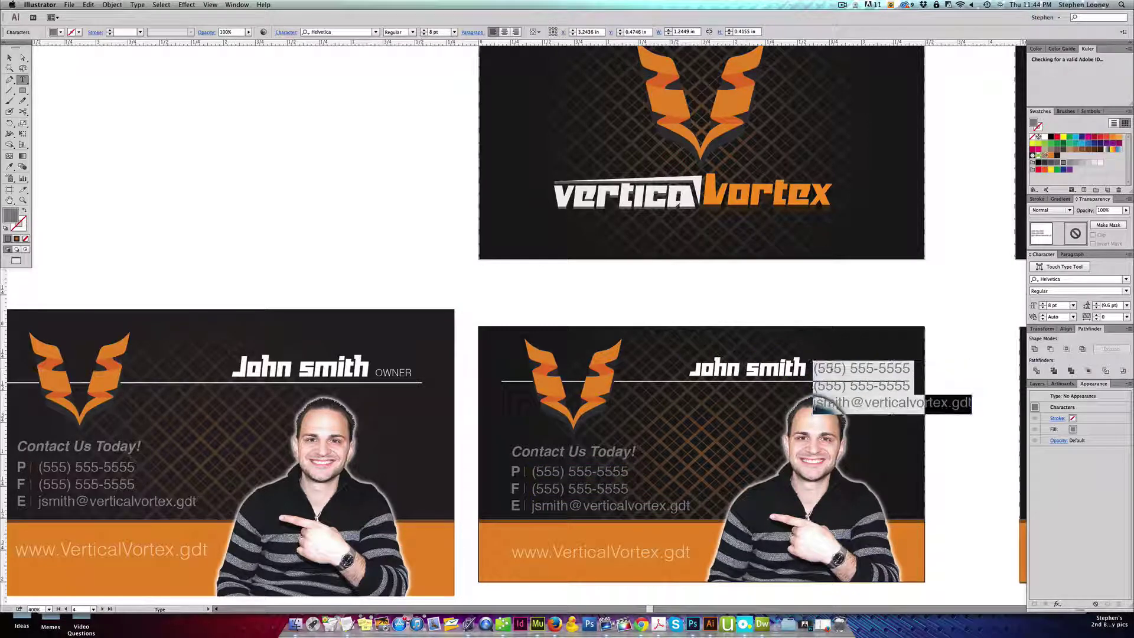
type("OWNER")
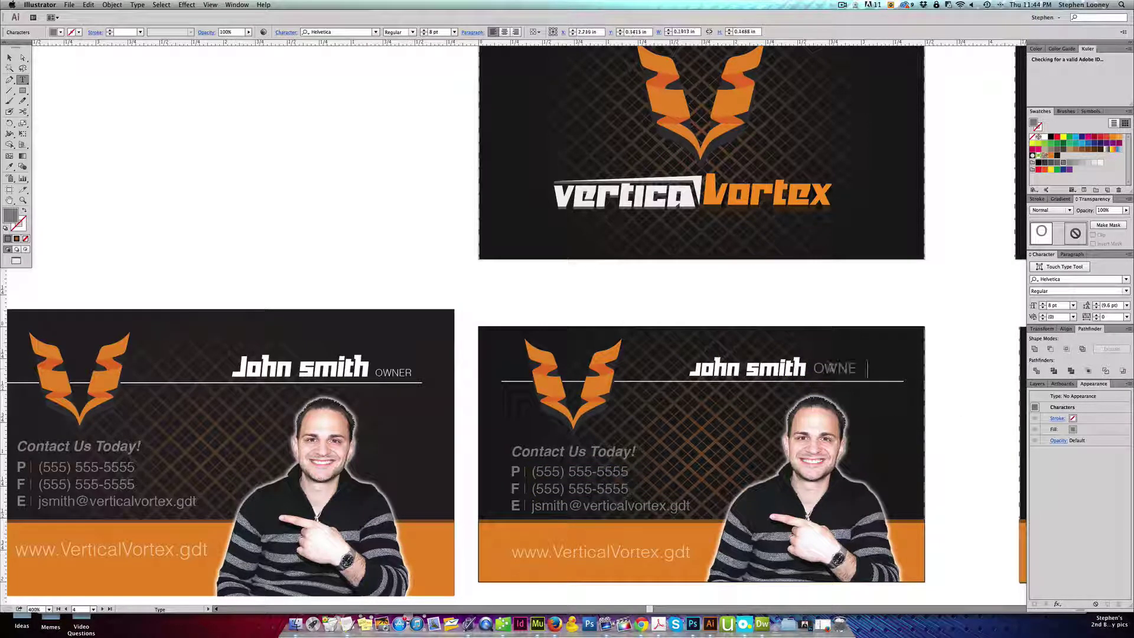
key("Escape")
left_click(412, 31)
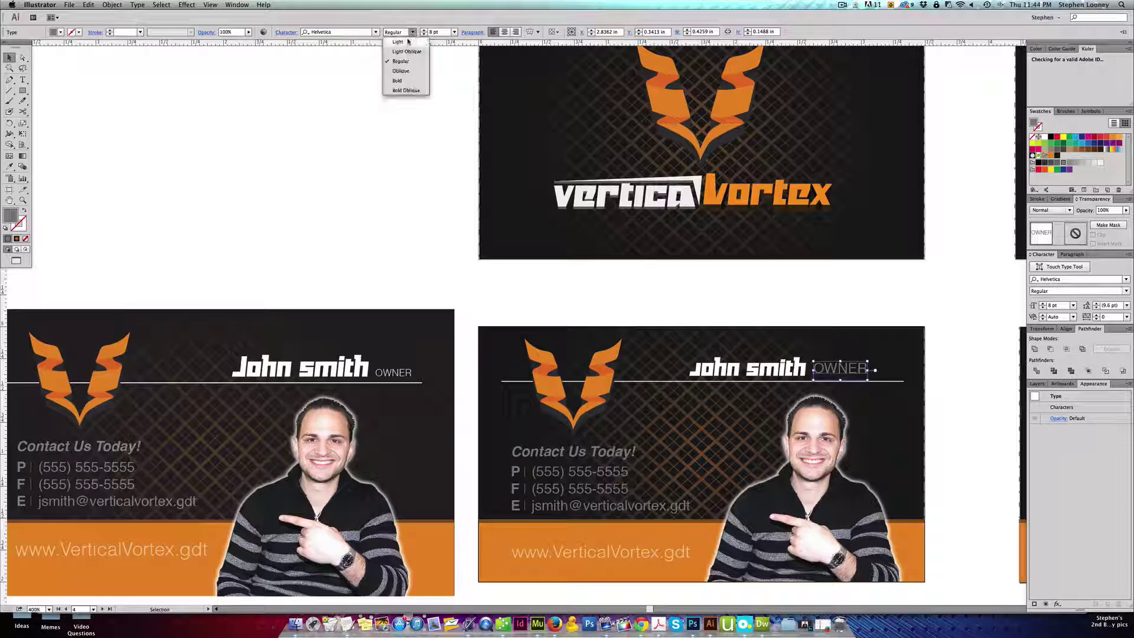
left_click(402, 39)
left_click(1044, 137)
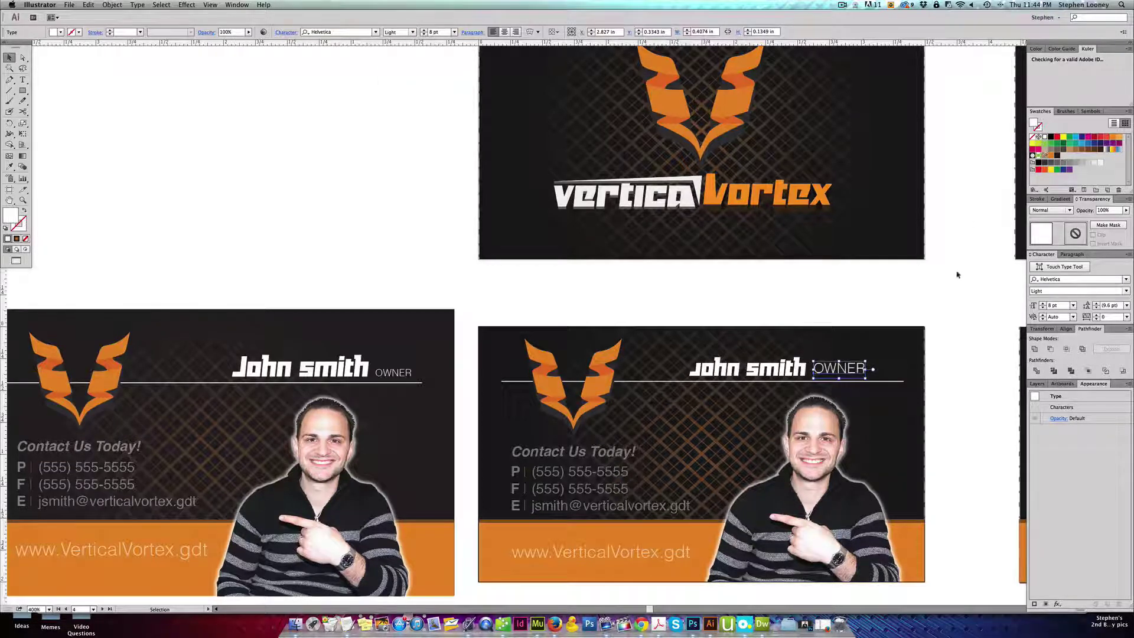
left_click_drag(848, 370, 866, 364)
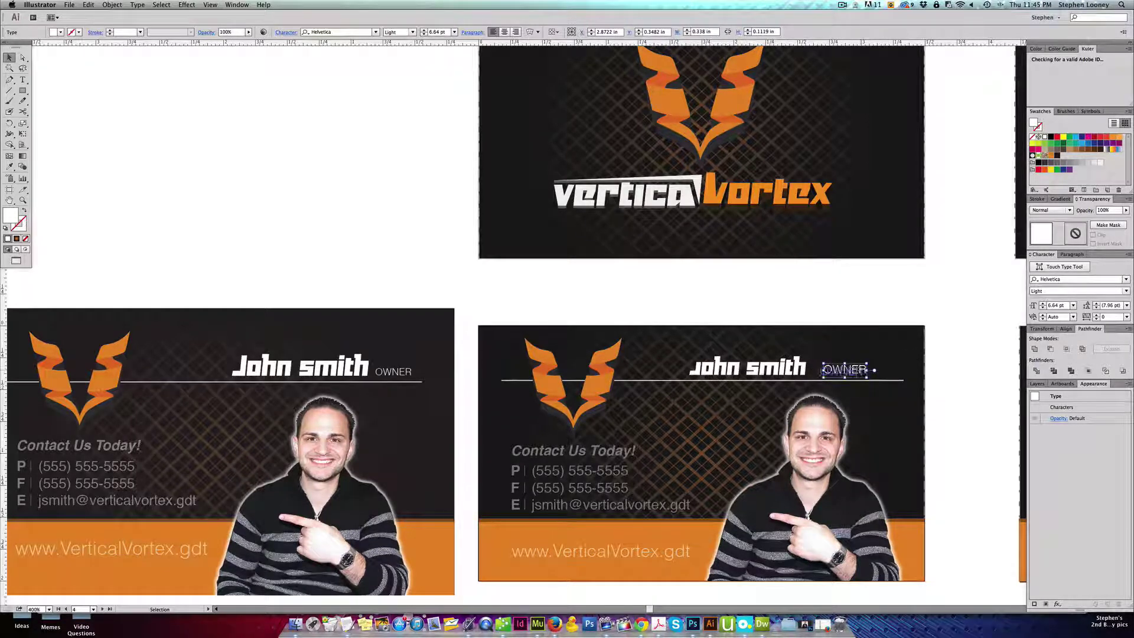
left_click_drag(818, 370, 879, 372)
Move the name lettering right toward OWNER and enlarge it
left_click(800, 369)
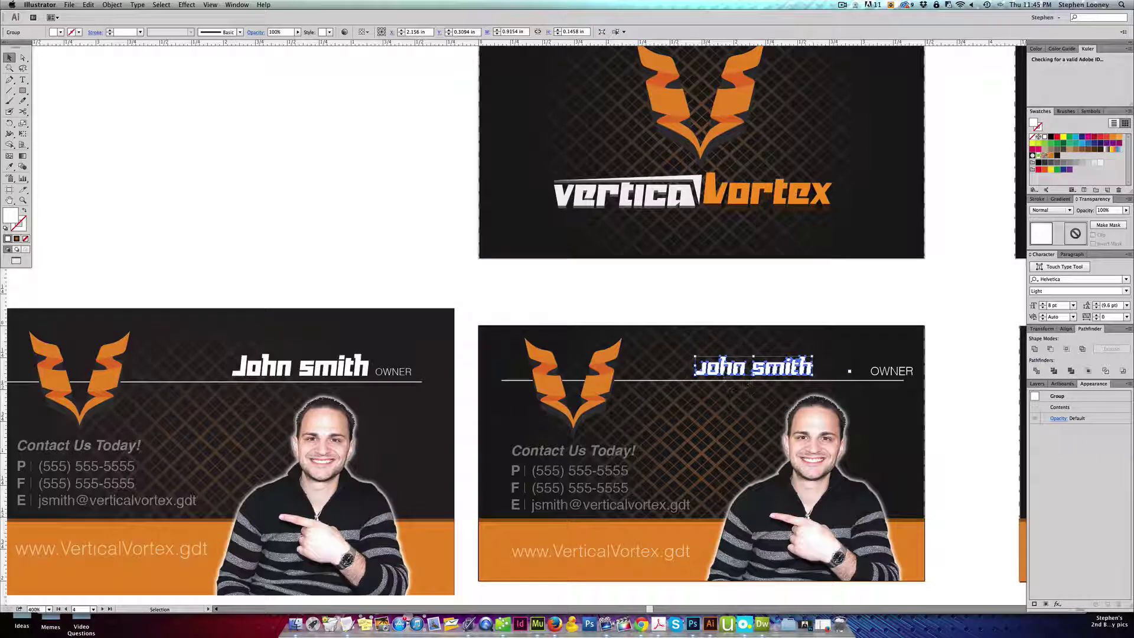
left_click_drag(800, 369, 855, 347)
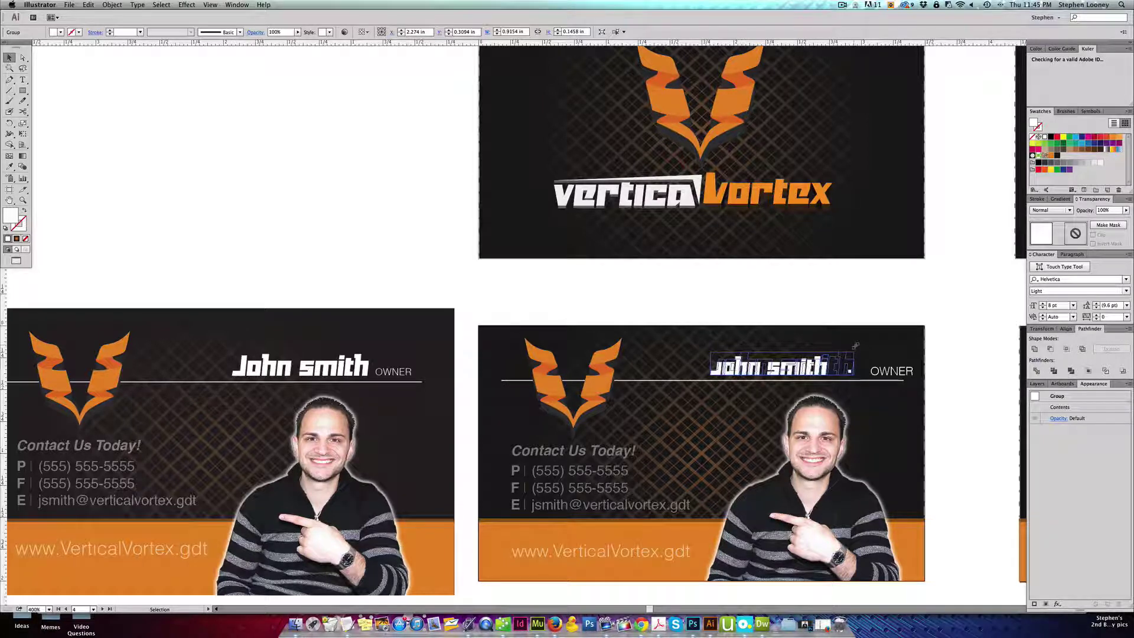
left_click_drag(856, 345, 854, 345)
left_click(914, 358)
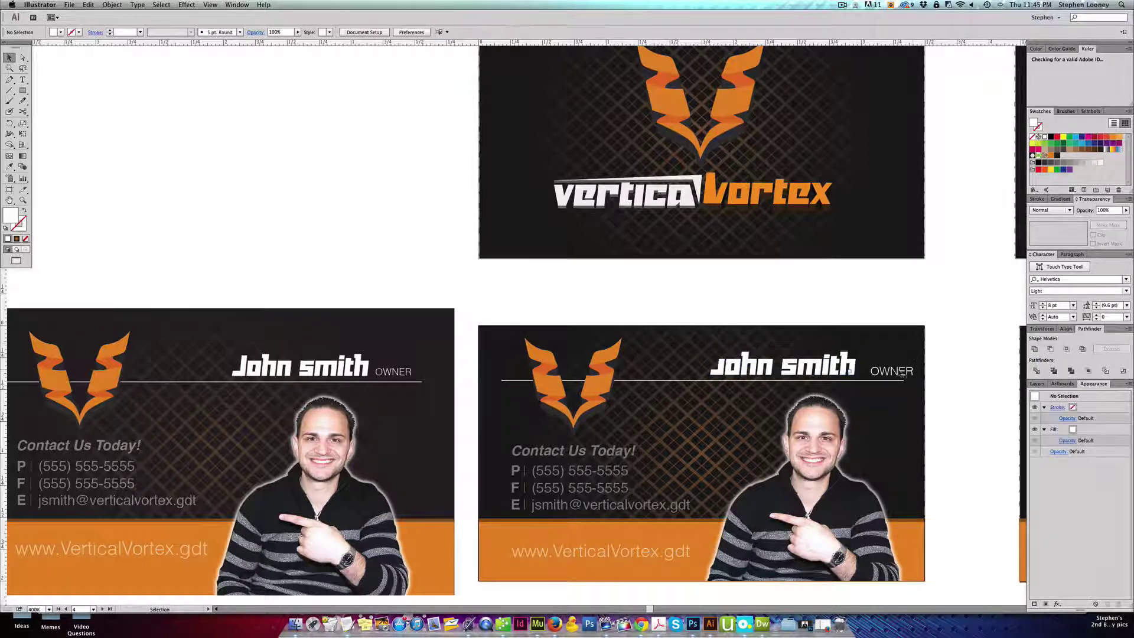
Move OWNER left next to the name and raise the name lettering slightly
left_click_drag(902, 374, 896, 368)
left_click(905, 365)
left_click(854, 358)
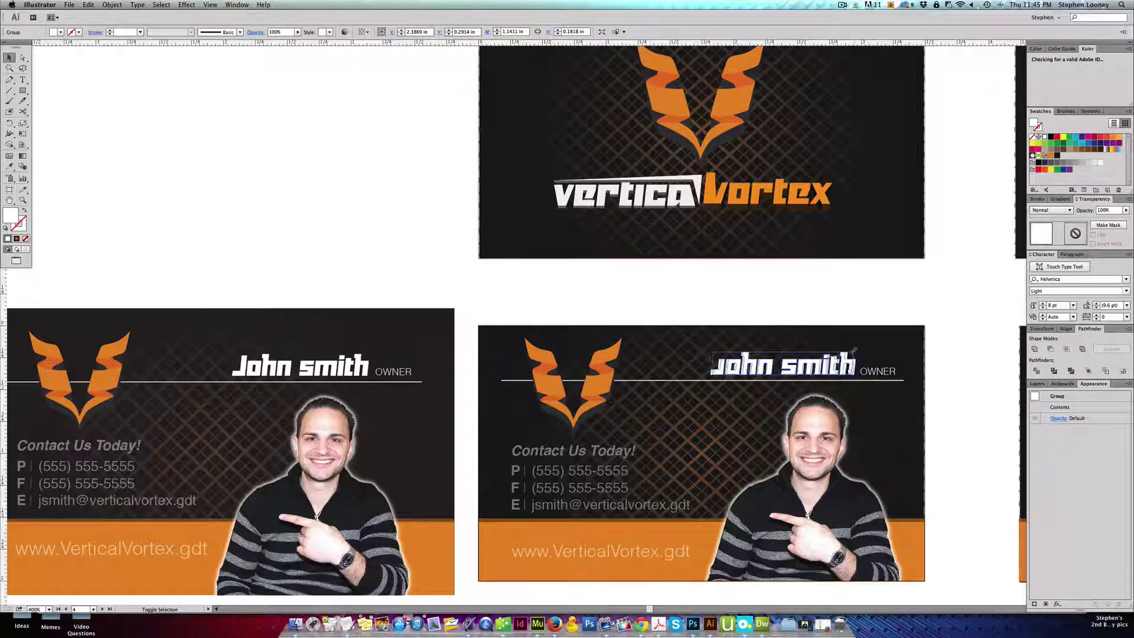
left_click(846, 298)
left_click_drag(755, 337, 964, 447)
left_click(493, 197)
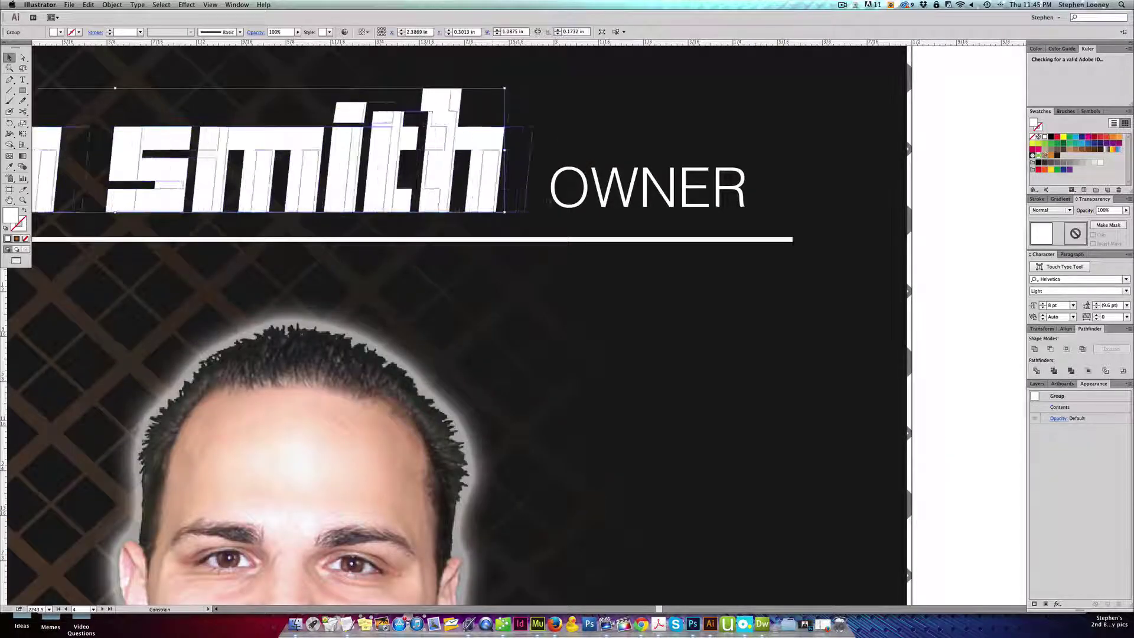
left_click_drag(507, 204, 507, 199)
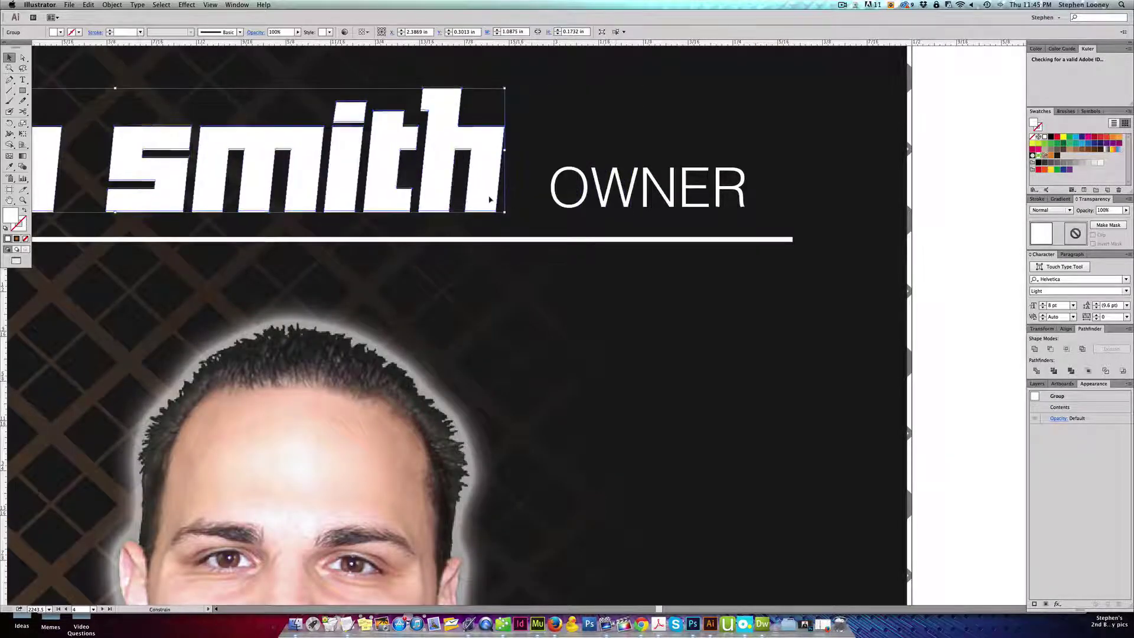
Lower OWNER slightly, undoing a trial shift to the left
left_click_drag(655, 198, 656, 198)
left_click_drag(654, 198, 524, 197)
key("super+z")
left_click(535, 307, "alt+super")
left_click(534, 307, "alt+super")
left_click(535, 307, "alt+super")
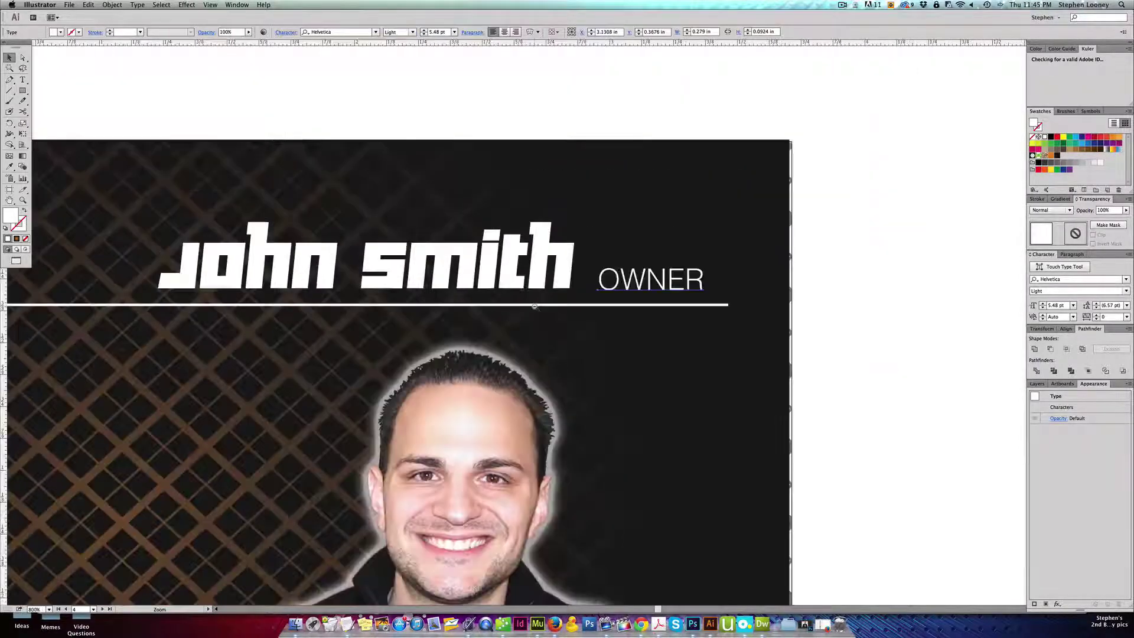
left_click(535, 306, "alt+super")
left_click(534, 306, "alt+super")
left_click(535, 307, "alt+super")
left_click(535, 307, "alt+super")
left_click(535, 307, "alt+super")
left_click_drag(479, 270, 476, 271)
left_click(462, 265)
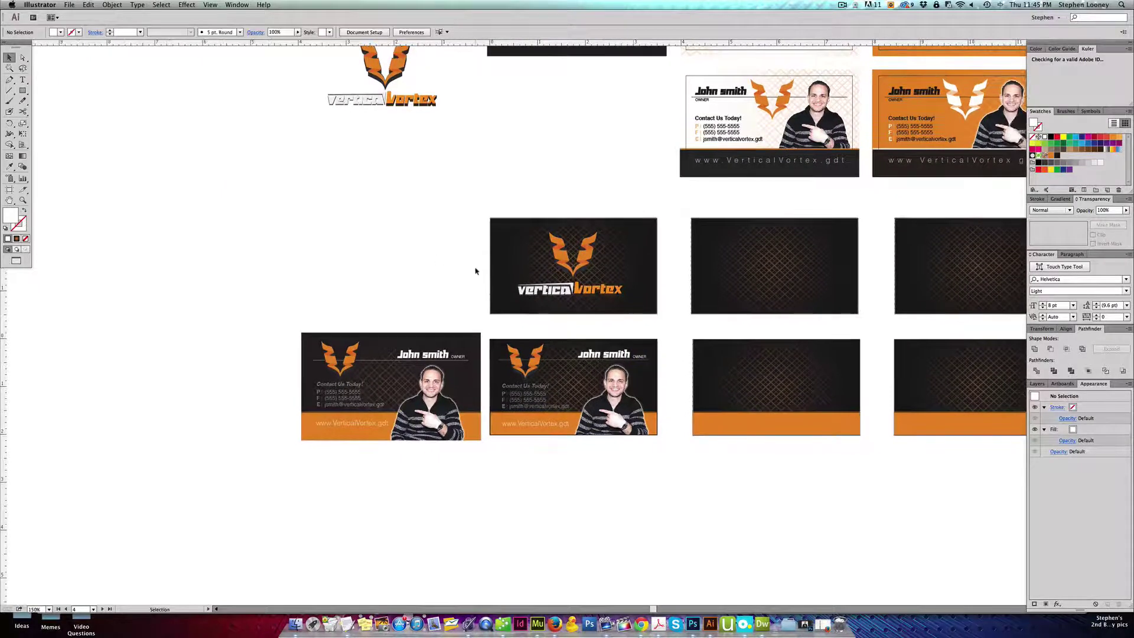
Delete the extra bottom-left name card and the four dark background cards
left_click_drag(276, 283, 488, 467)
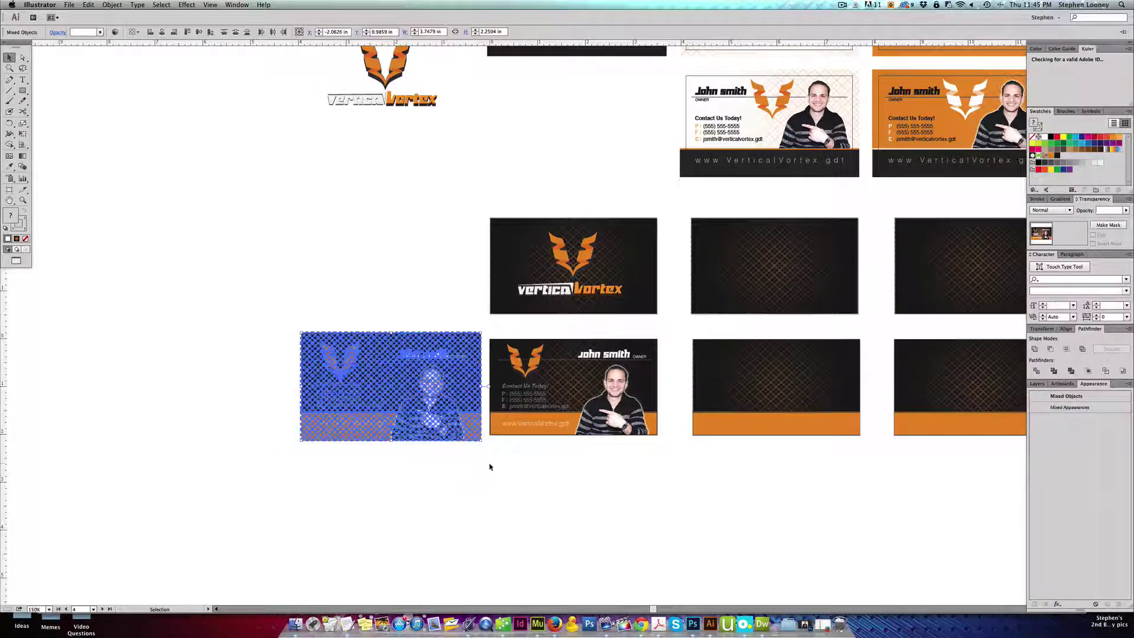
key("Delete")
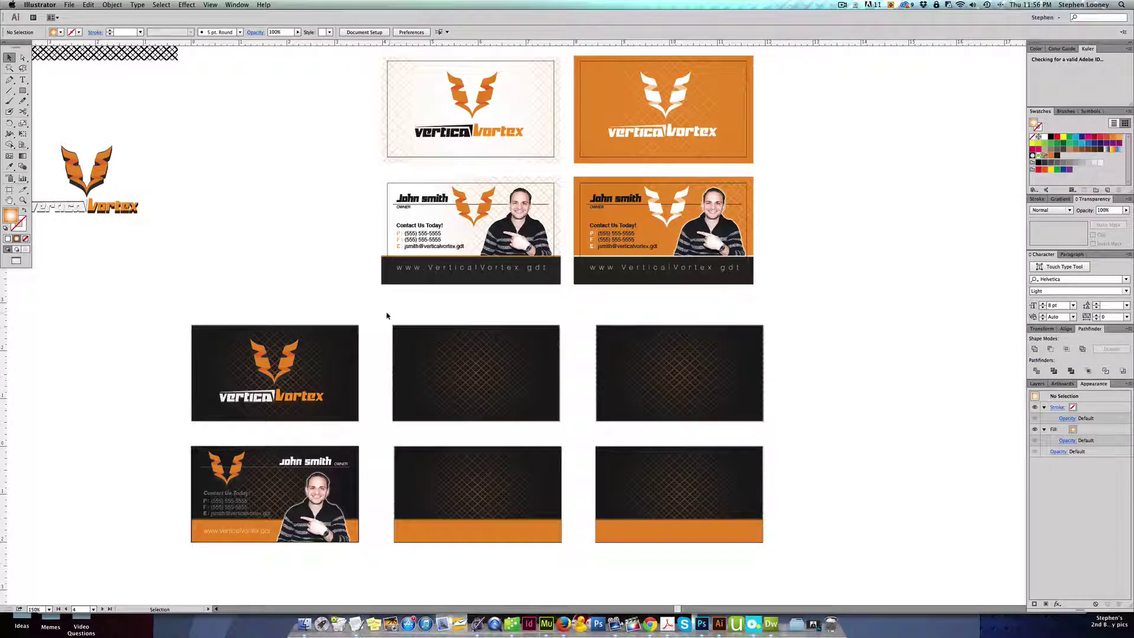
left_click_drag(387, 316, 819, 566)
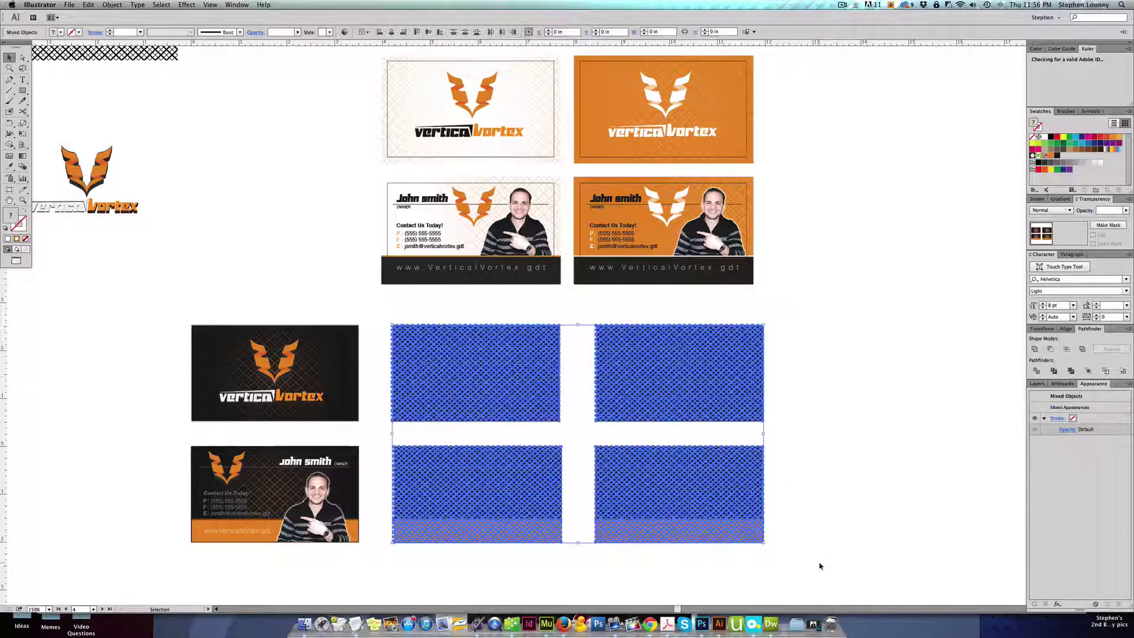
key("Delete")
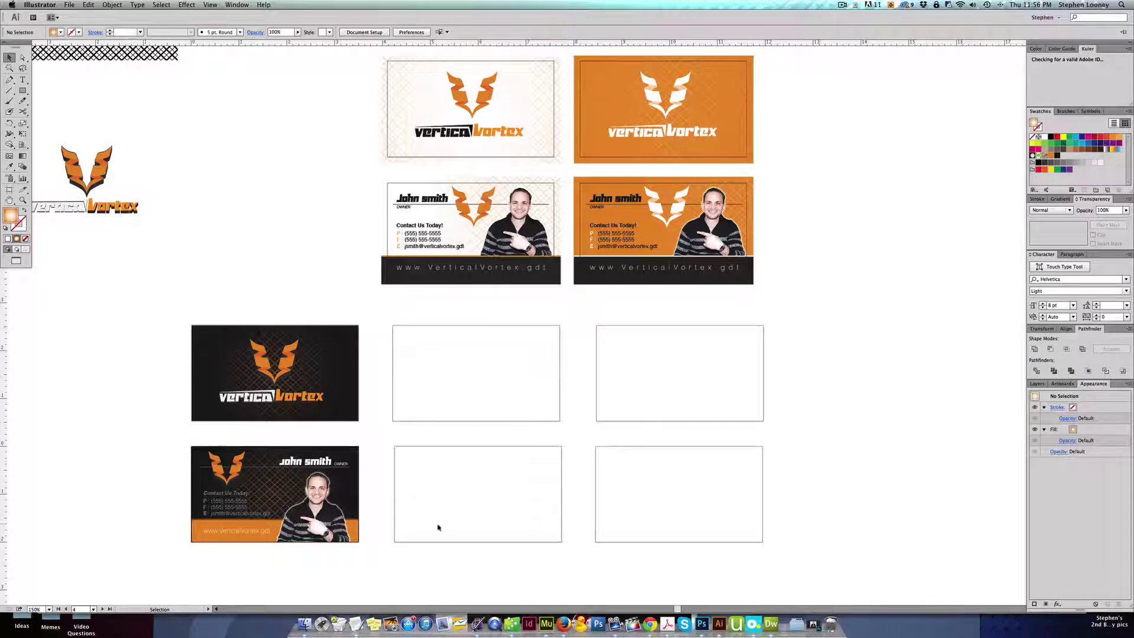
Copy the two left dark cards, logo front and name back, into the next empty column
left_click_drag(408, 572, 142, 301)
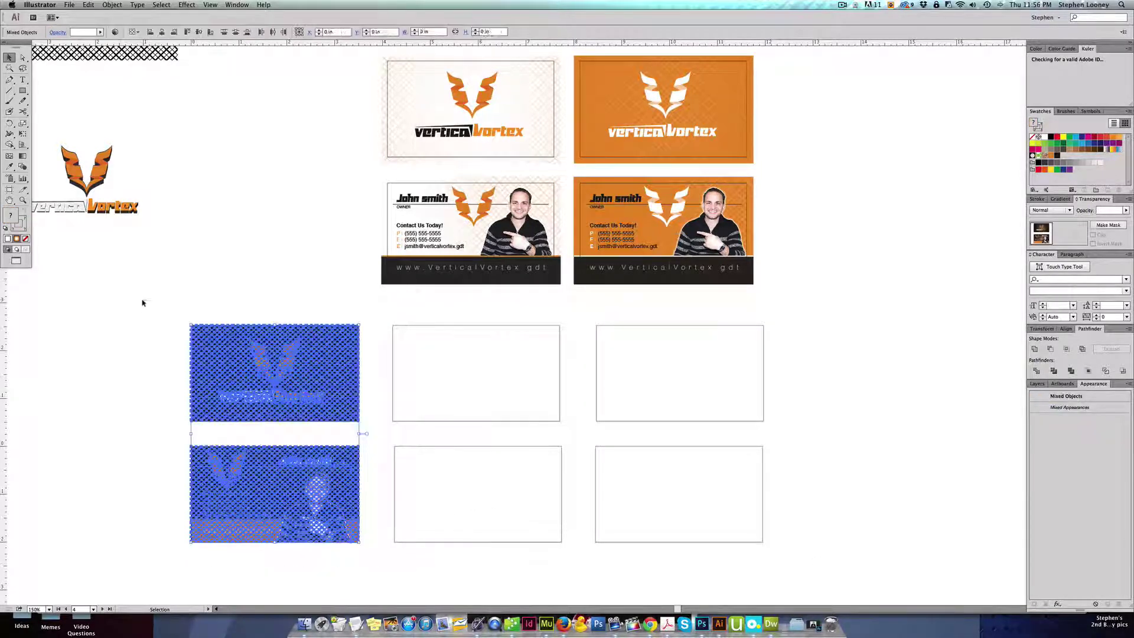
left_click(115, 4)
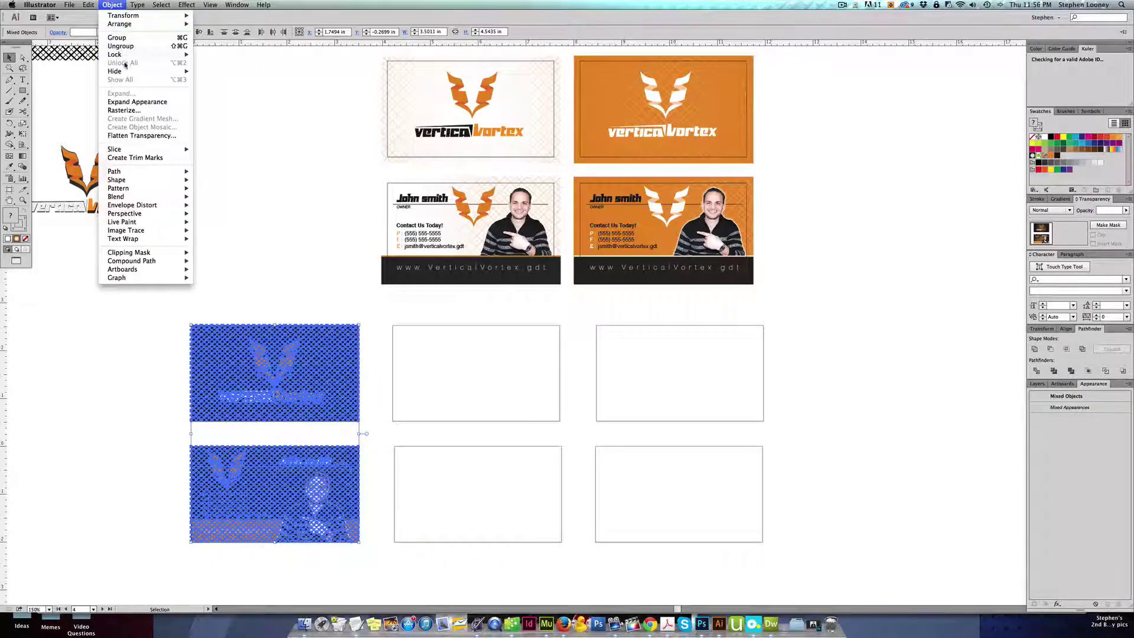
left_click(123, 61)
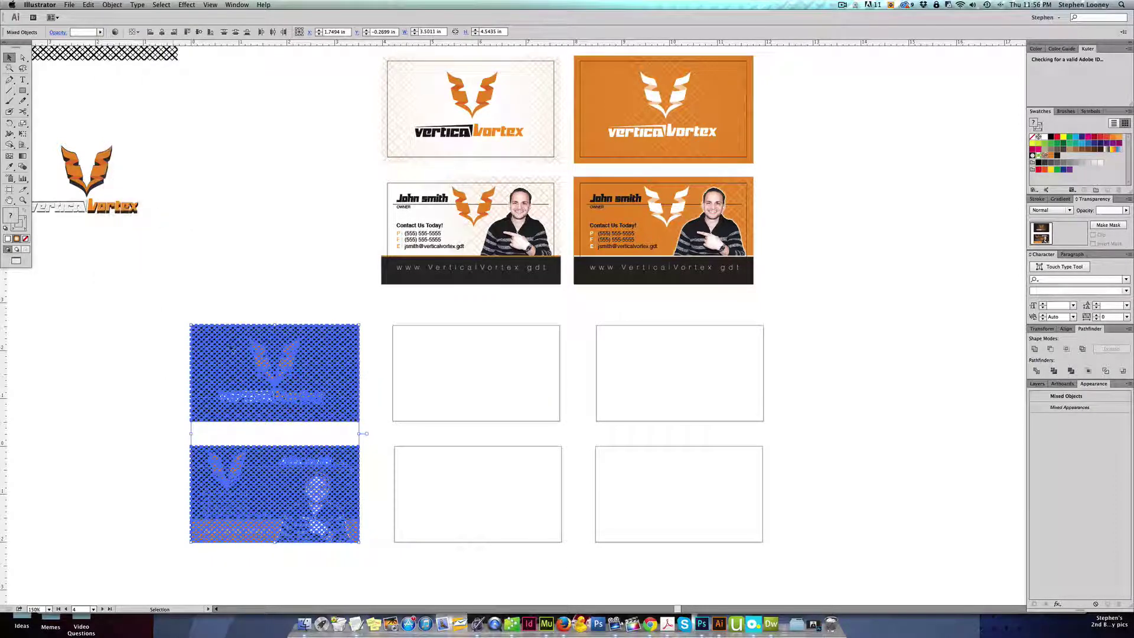
left_click_drag(221, 344, 620, 335)
left_click(554, 312)
Select the contents of the middle and right name-card copies
left_click_drag(338, 298, 575, 469)
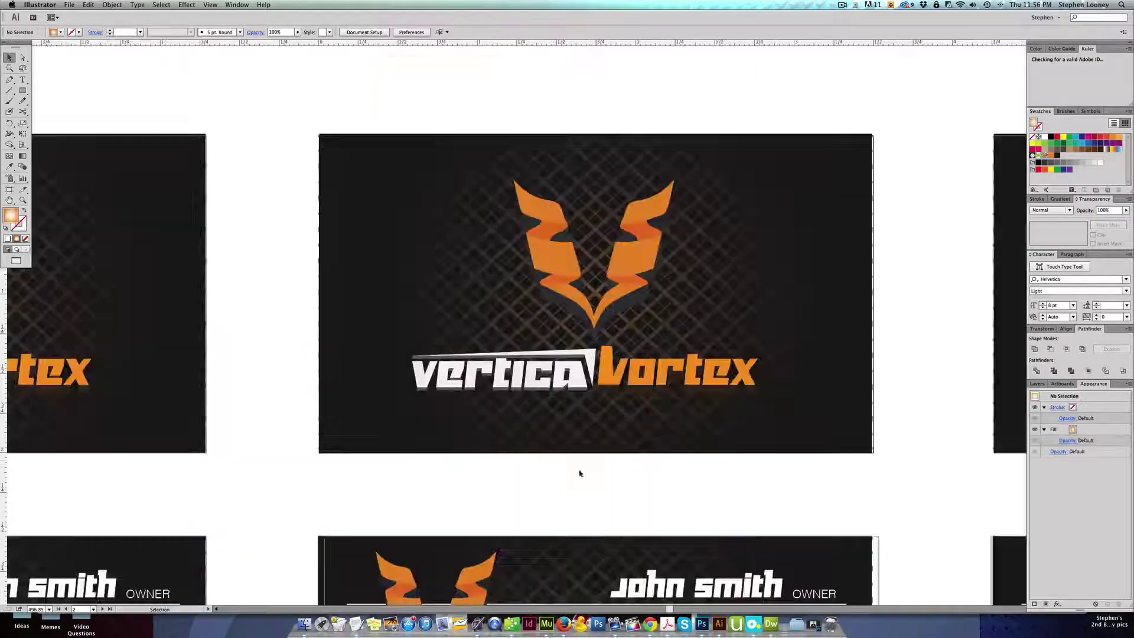
left_click_drag(369, 479, 372, 171)
left_click_drag(377, 324, 262, 180)
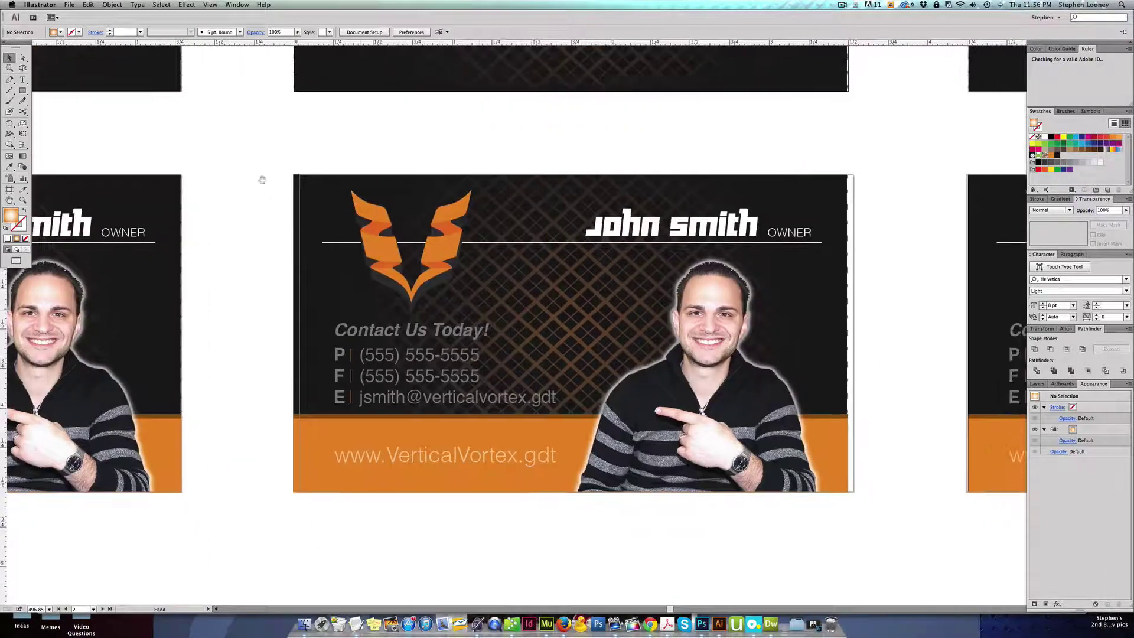
left_click_drag(238, 140, 893, 541)
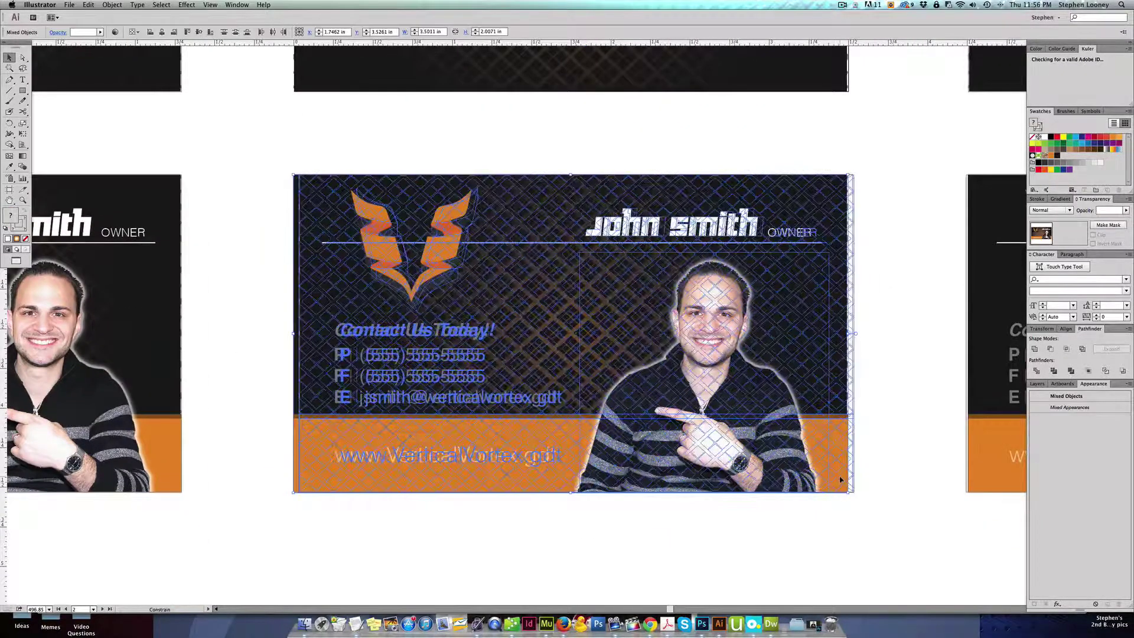
left_click_drag(932, 473, 359, 463)
left_click_drag(378, 158, 980, 530)
Snap the copied card's lower-left edge to the artboard edge
left_click_drag(392, 462, 490, 544)
left_click_drag(436, 193, 424, 191)
left_click(555, 142, "alt+super")
left_click(564, 167, "alt+super")
left_click(564, 167, "alt+super")
left_click(626, 261, "alt+super")
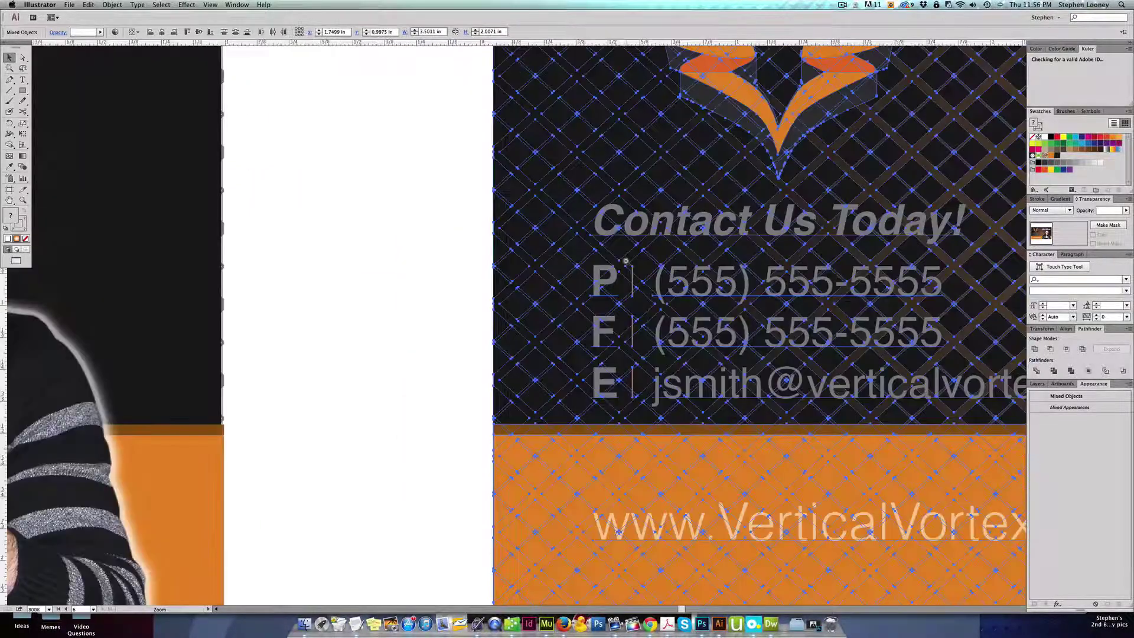
left_click(626, 261, "alt+super")
left_click(625, 262, "alt+super")
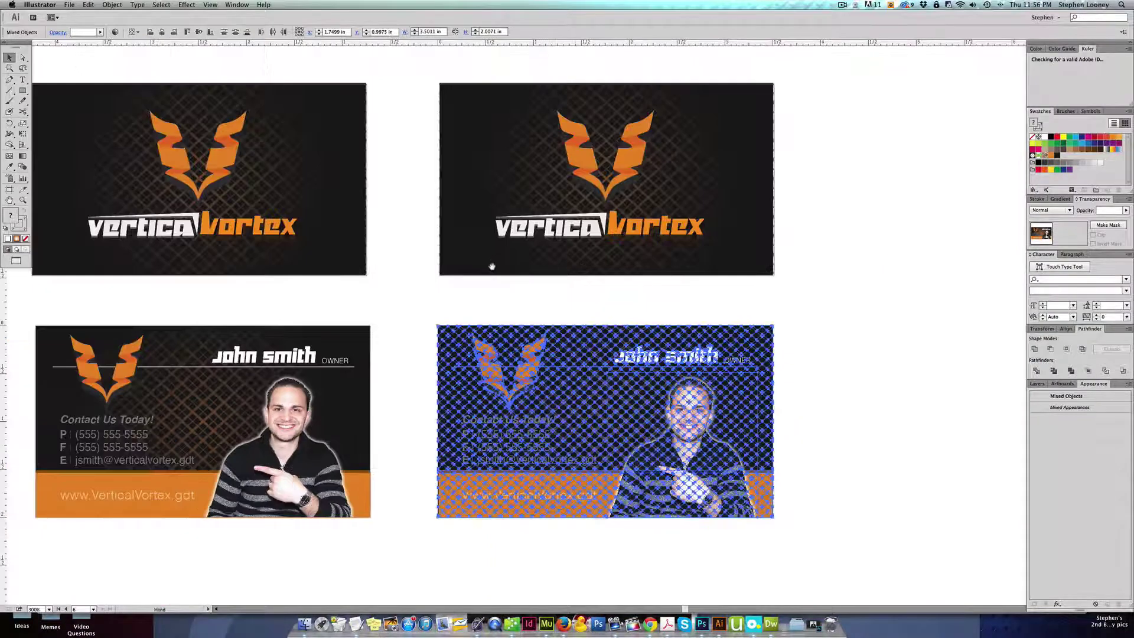
left_click_drag(340, 259, 584, 299)
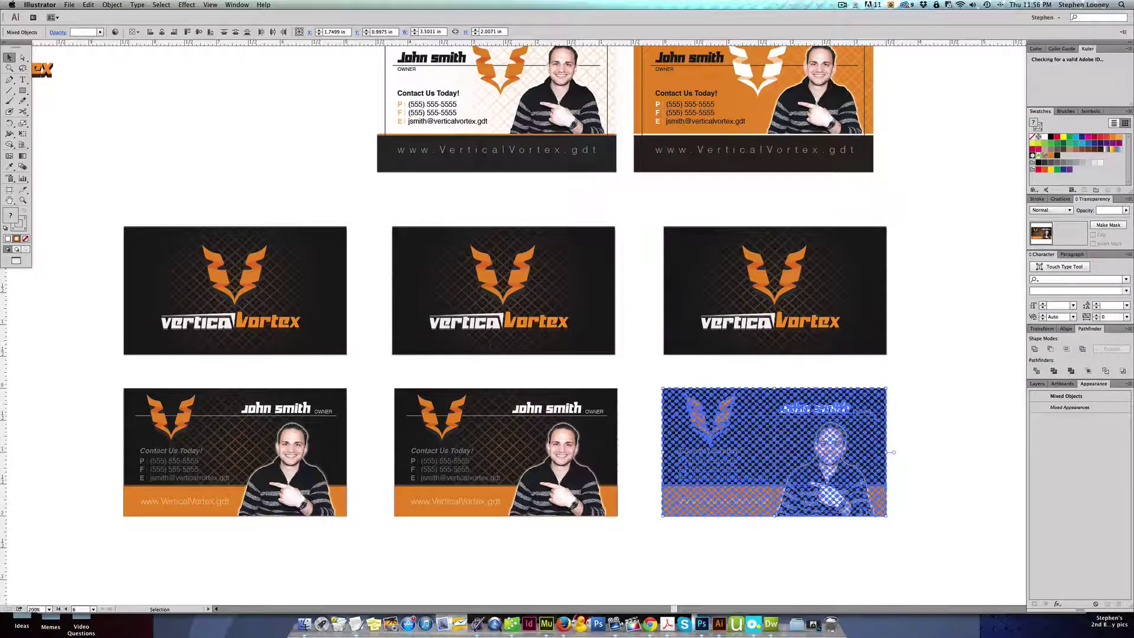
left_click_drag(420, 396, 423, 392)
left_click(396, 211)
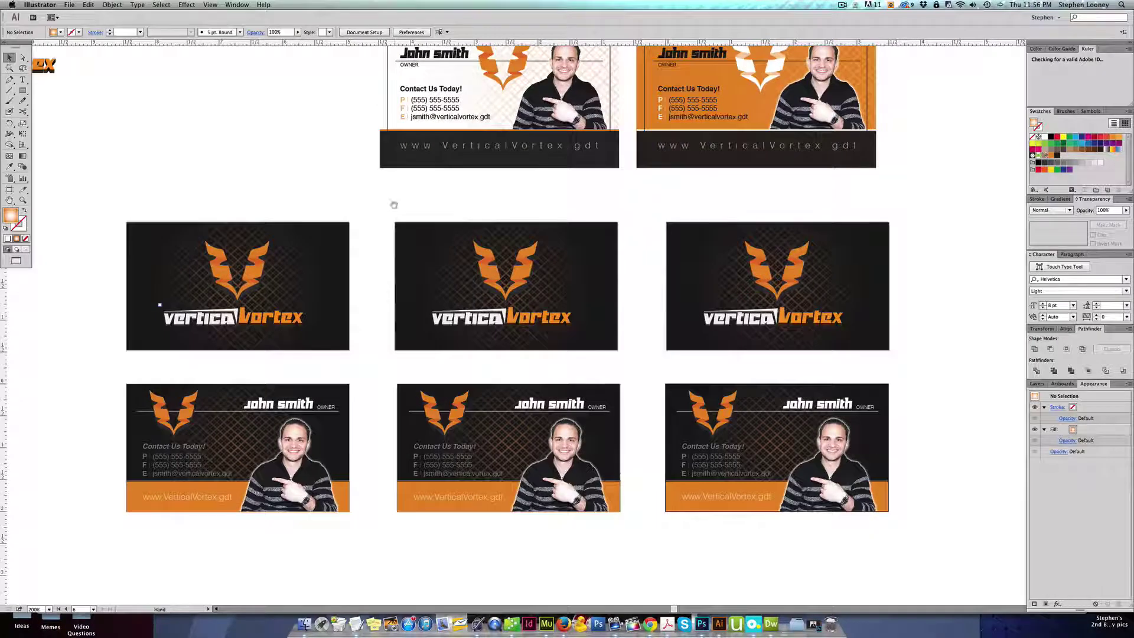
Delete the middle logo card's black background rectangle, leaving the crosshatch and orange logo on white
left_click_drag(394, 205, 395, 242)
left_click(407, 280)
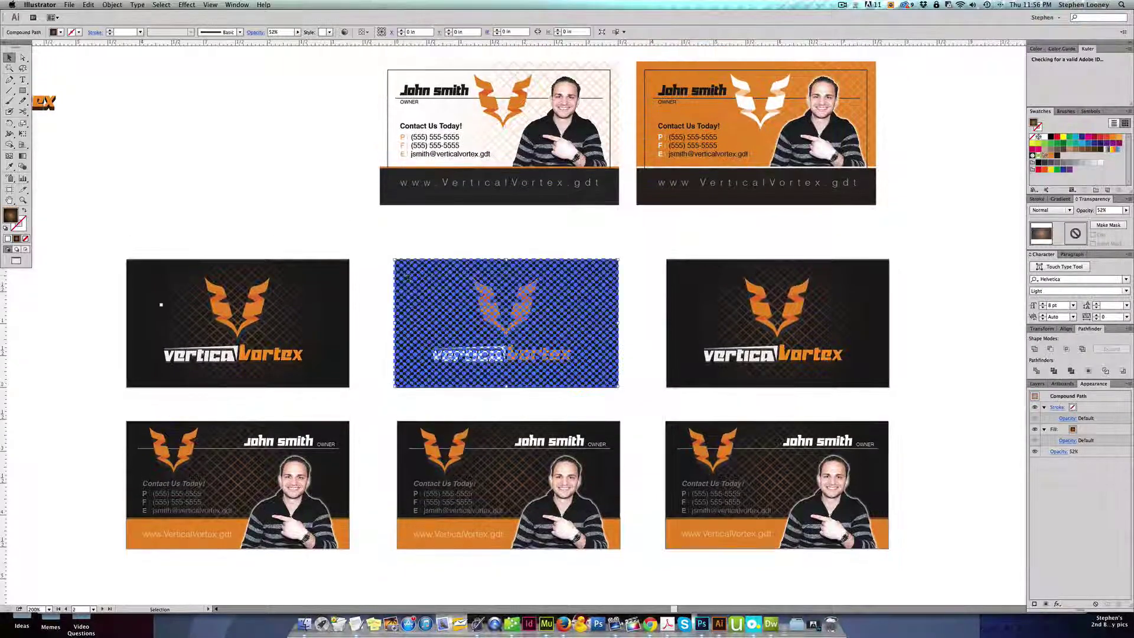
left_click(459, 287)
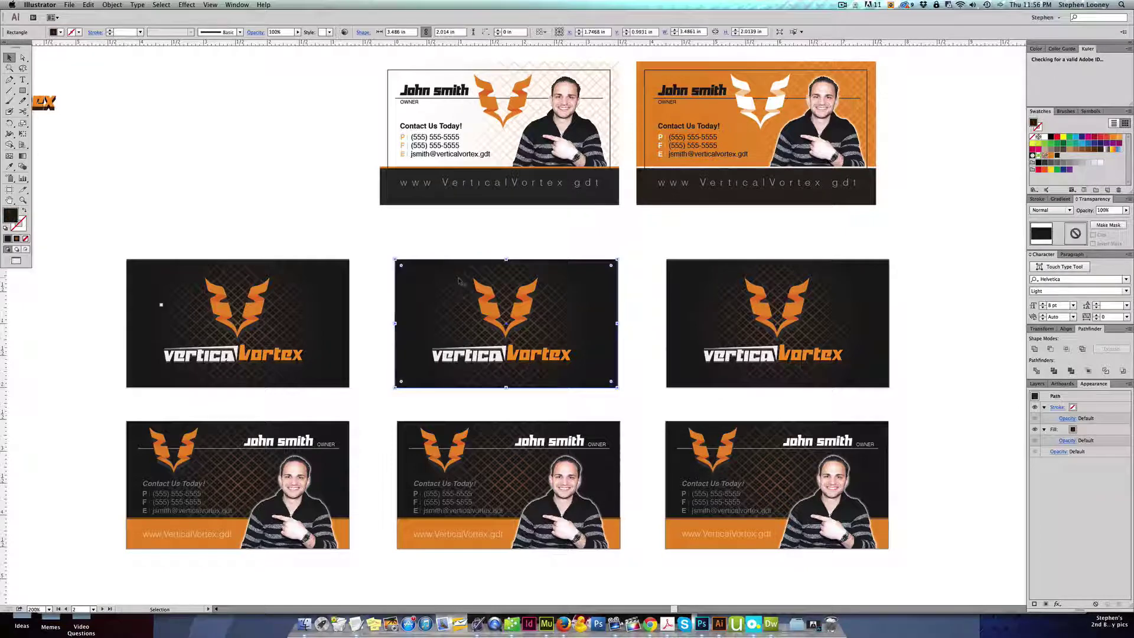
left_click(723, 288, "shift")
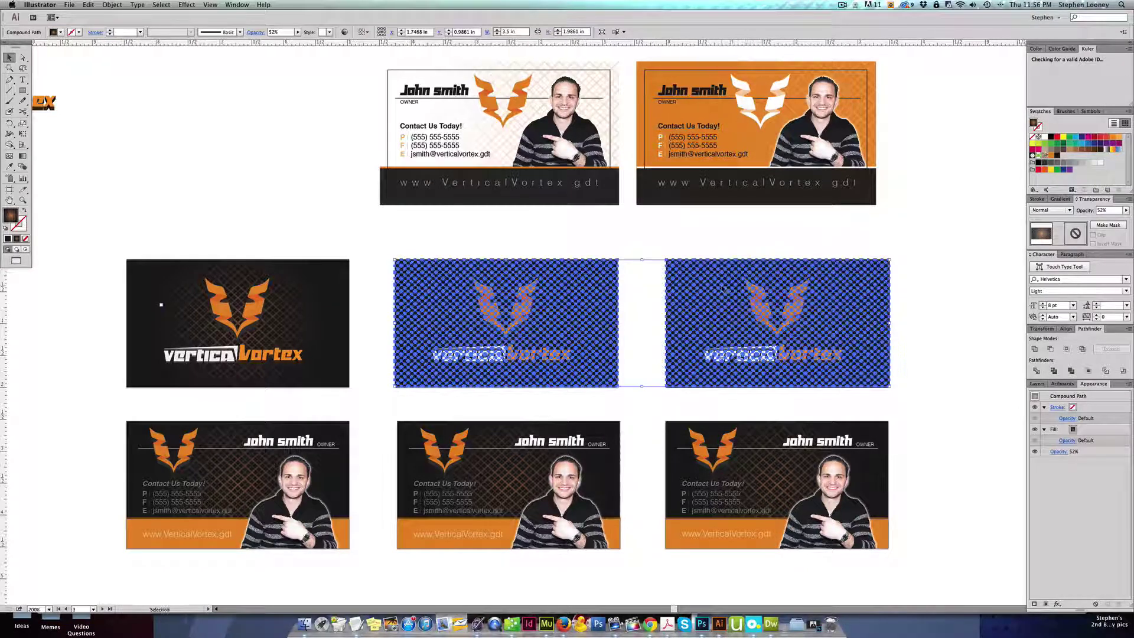
left_click(777, 462, "shift")
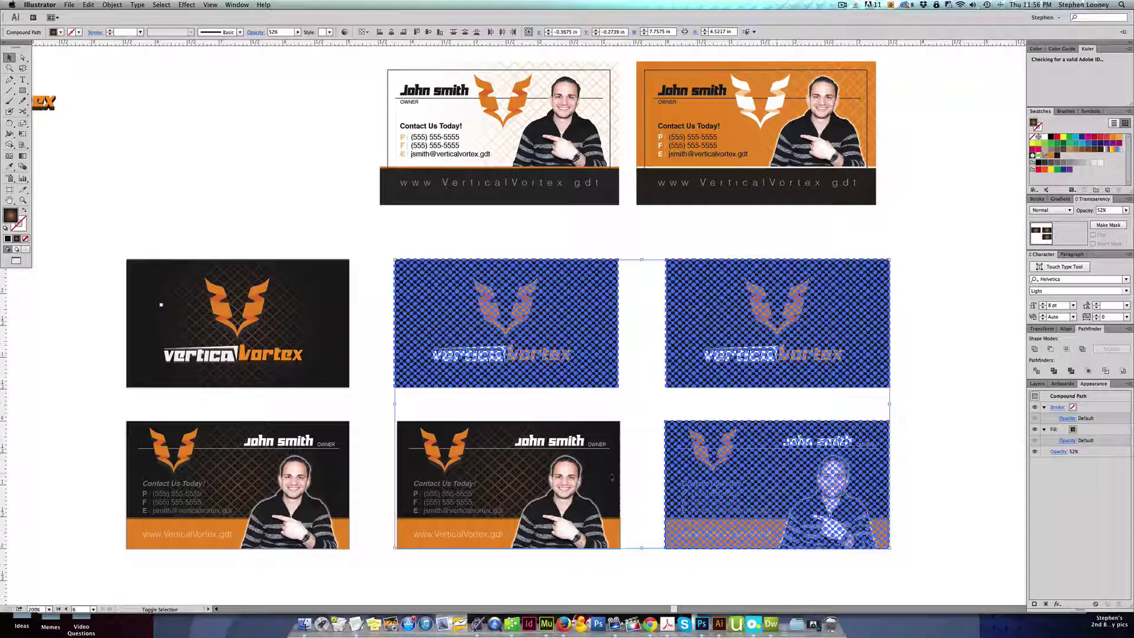
left_click(514, 474, "shift")
left_click(517, 473, "shift")
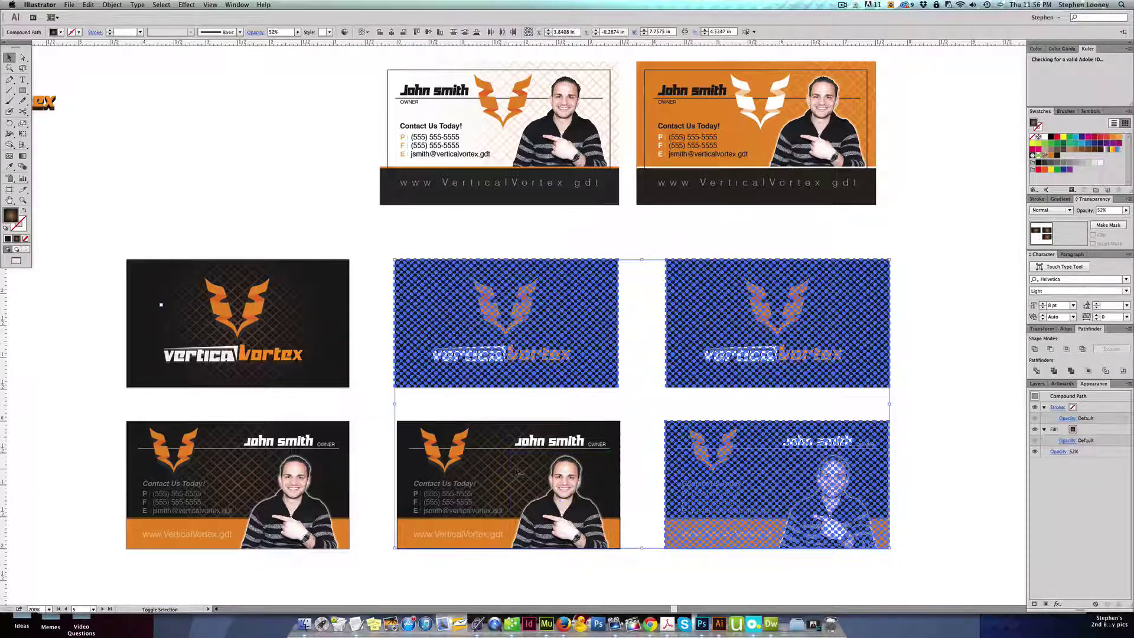
left_click(506, 476, "shift")
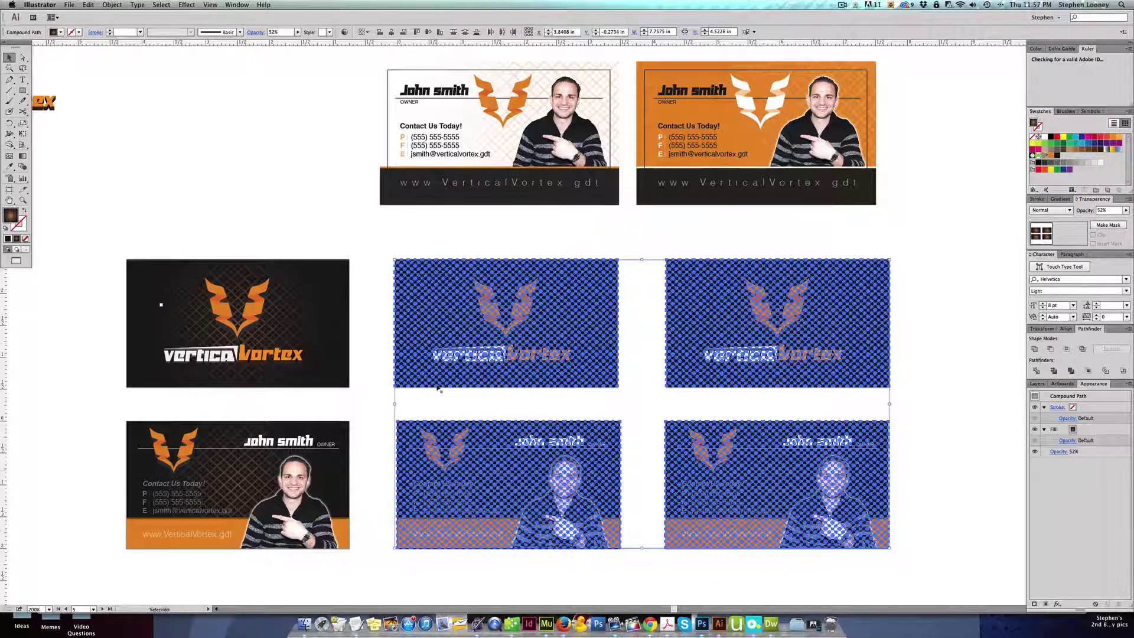
key("super+shift+a")
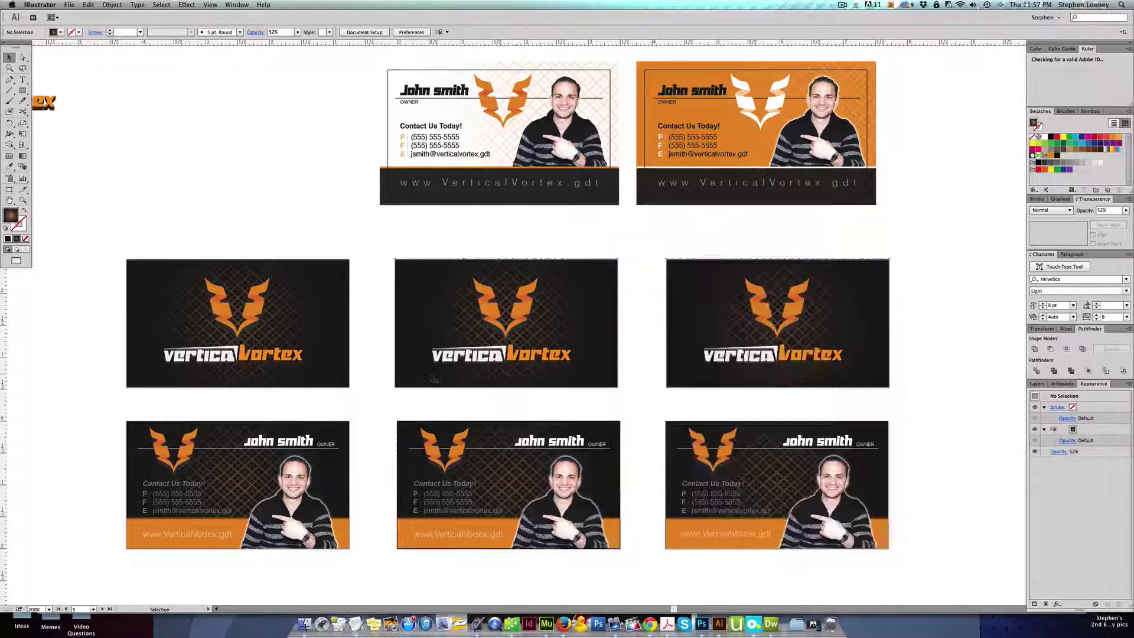
left_click(436, 279)
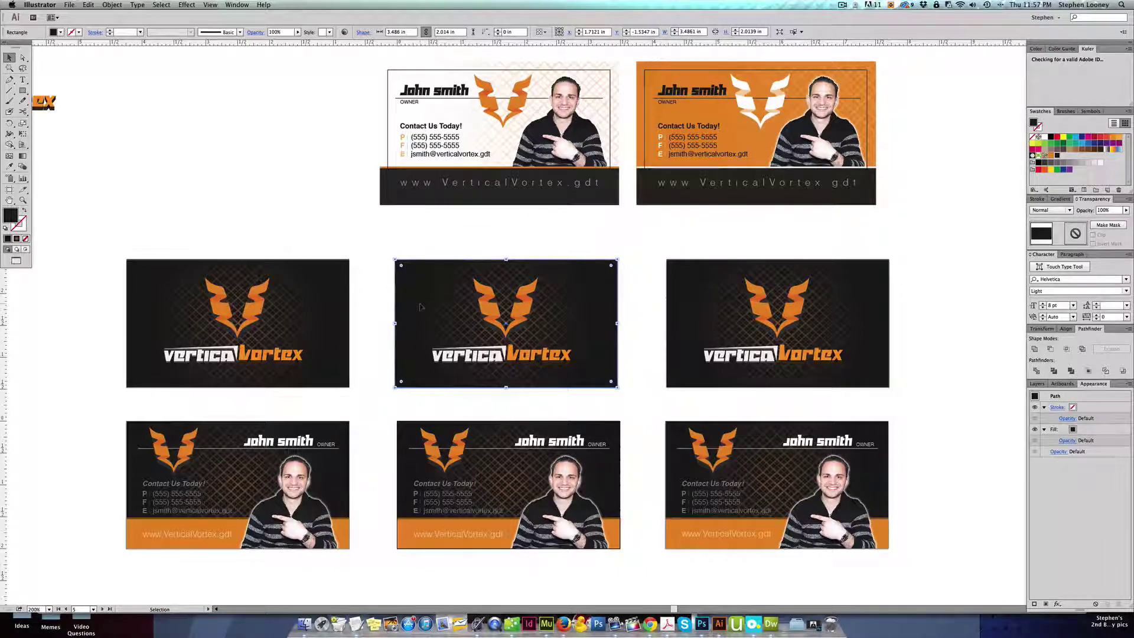
key("Delete")
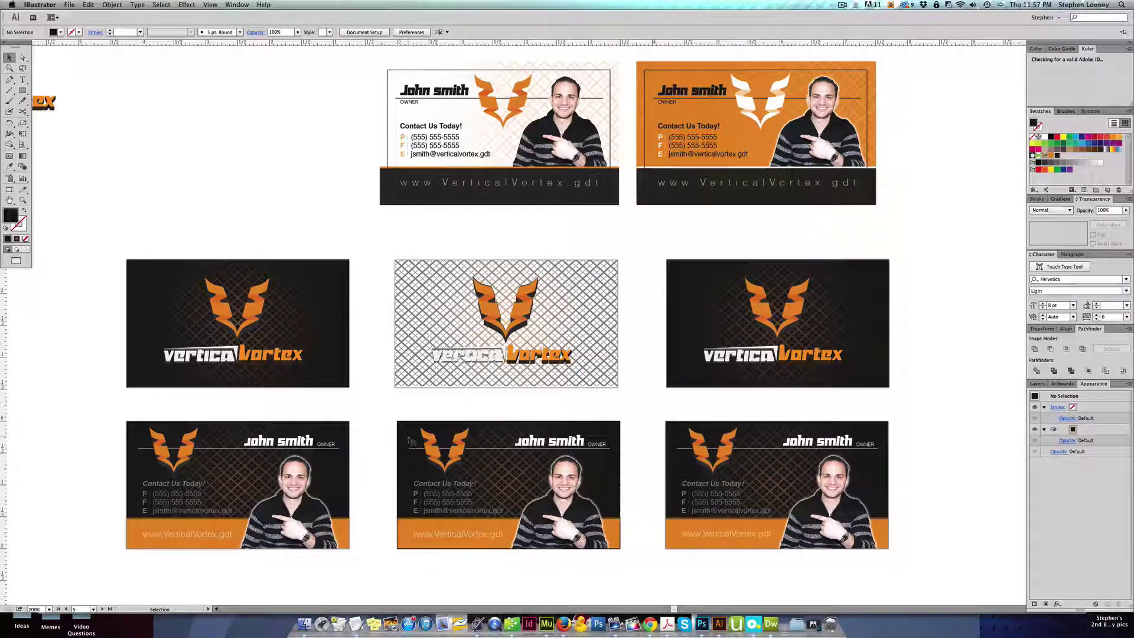
Delete the lower-middle card's dark background and fill both right-hand card backgrounds orange
left_click(411, 440)
key("Delete")
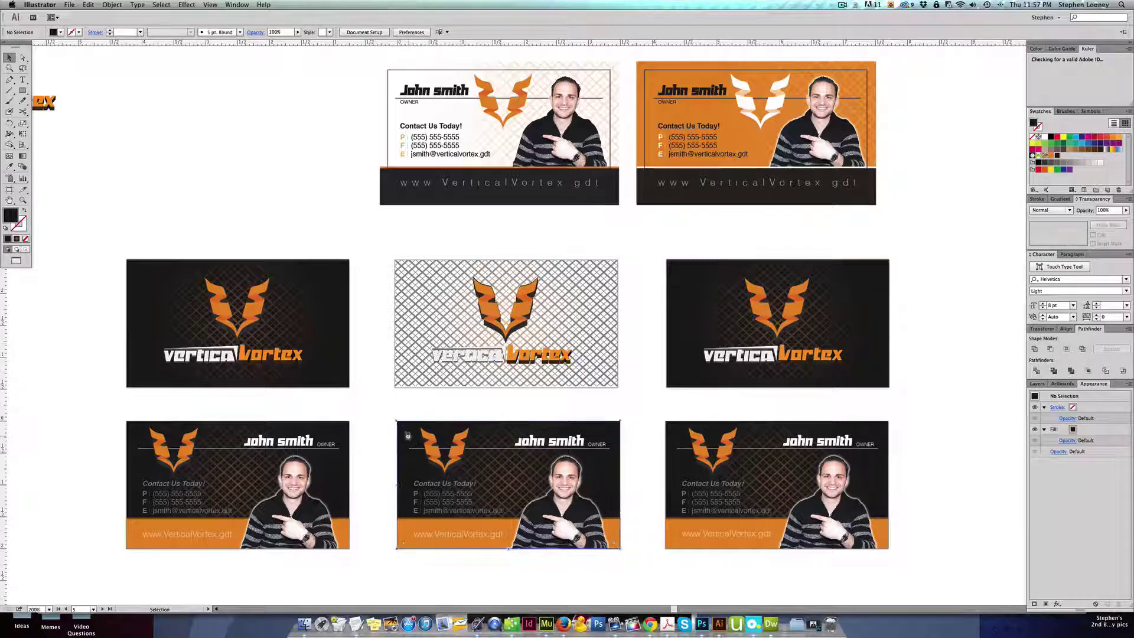
left_click(681, 272)
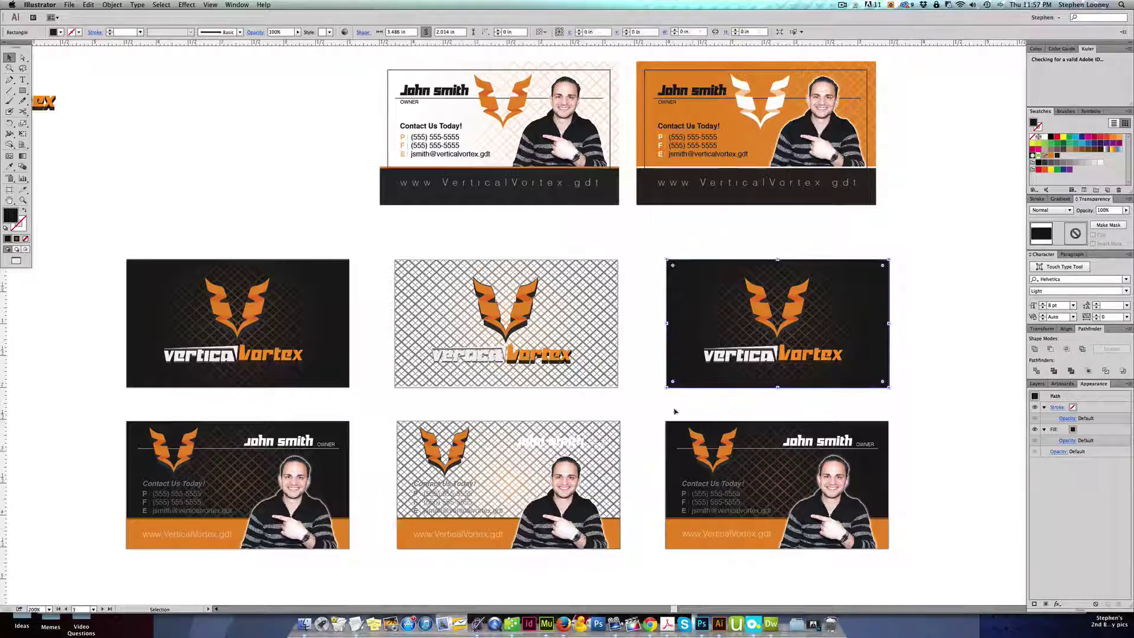
left_click(676, 433, "shift")
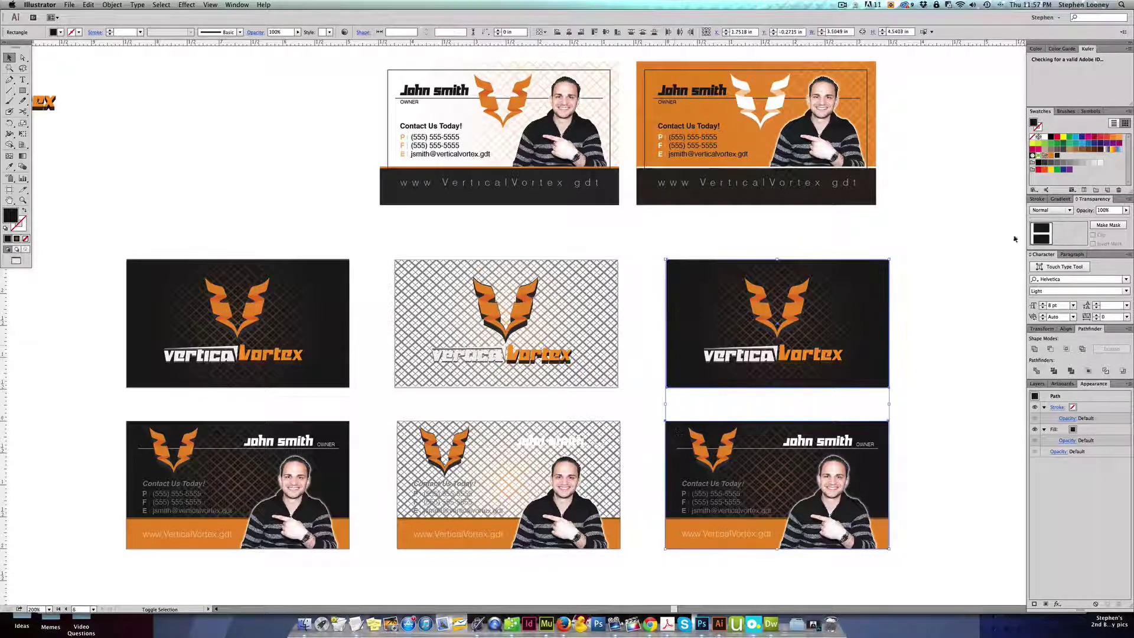
left_click(1052, 155)
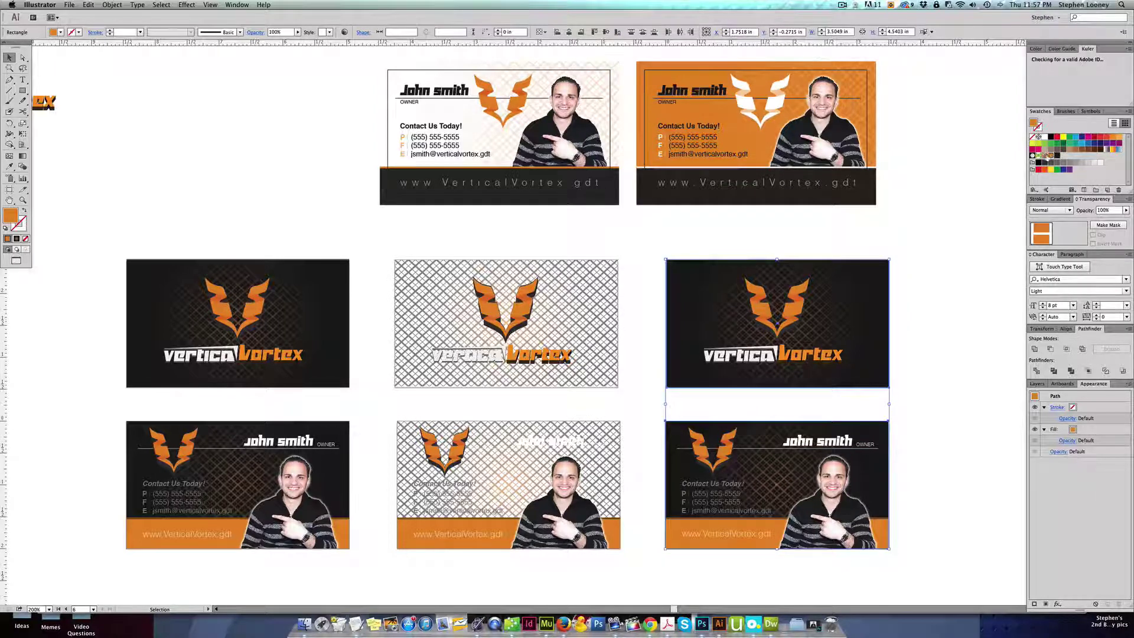
left_click(937, 184)
left_click_drag(744, 246, 759, 253)
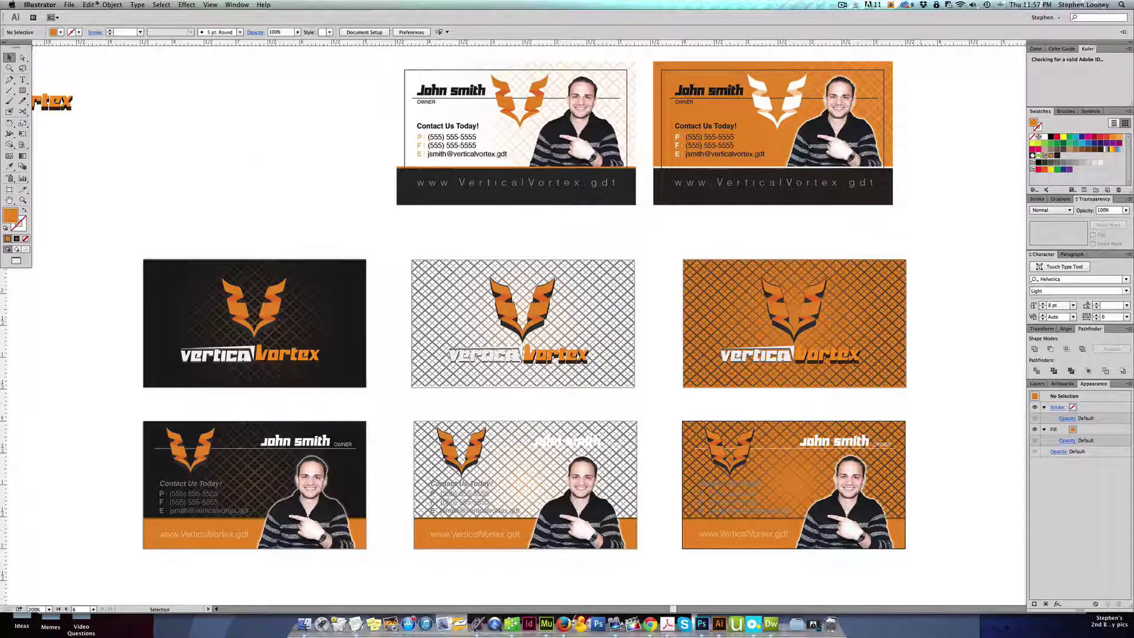
Unlock all objects and give the middle card's crosshatch a linear gradient ending in white
left_click(118, 5)
left_click(125, 63)
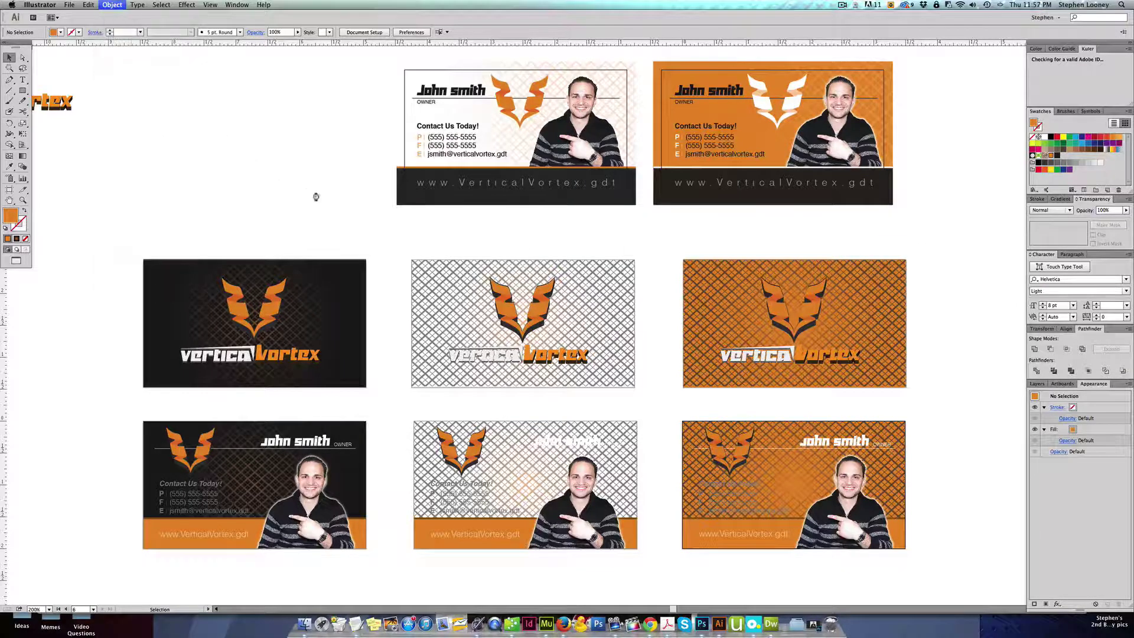
left_click(465, 287)
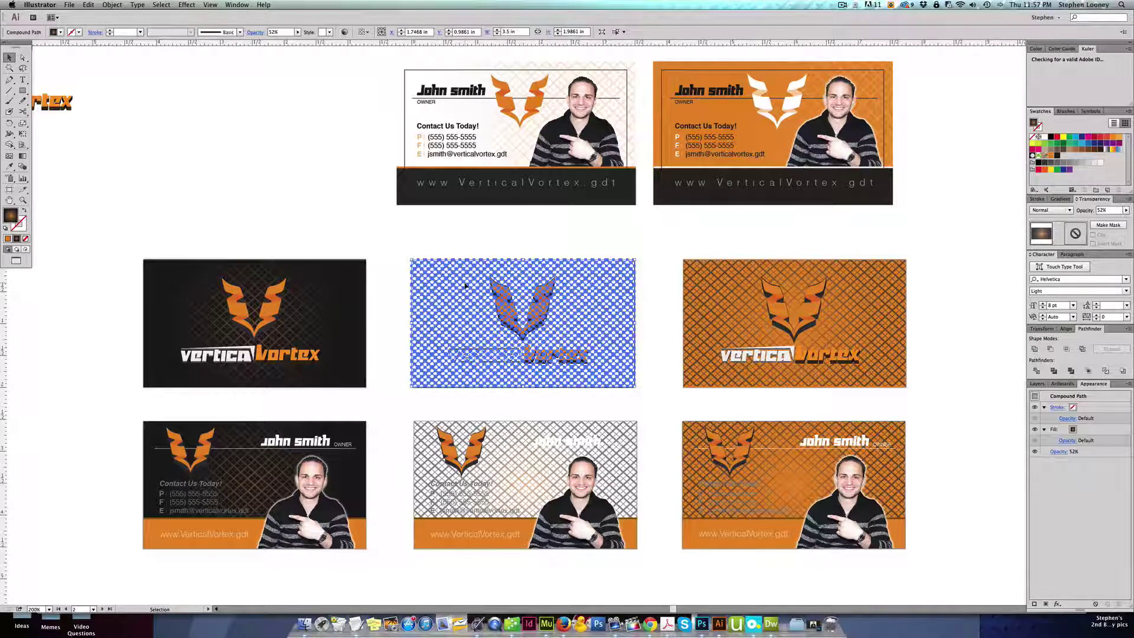
left_click(1061, 200)
left_click(1083, 211)
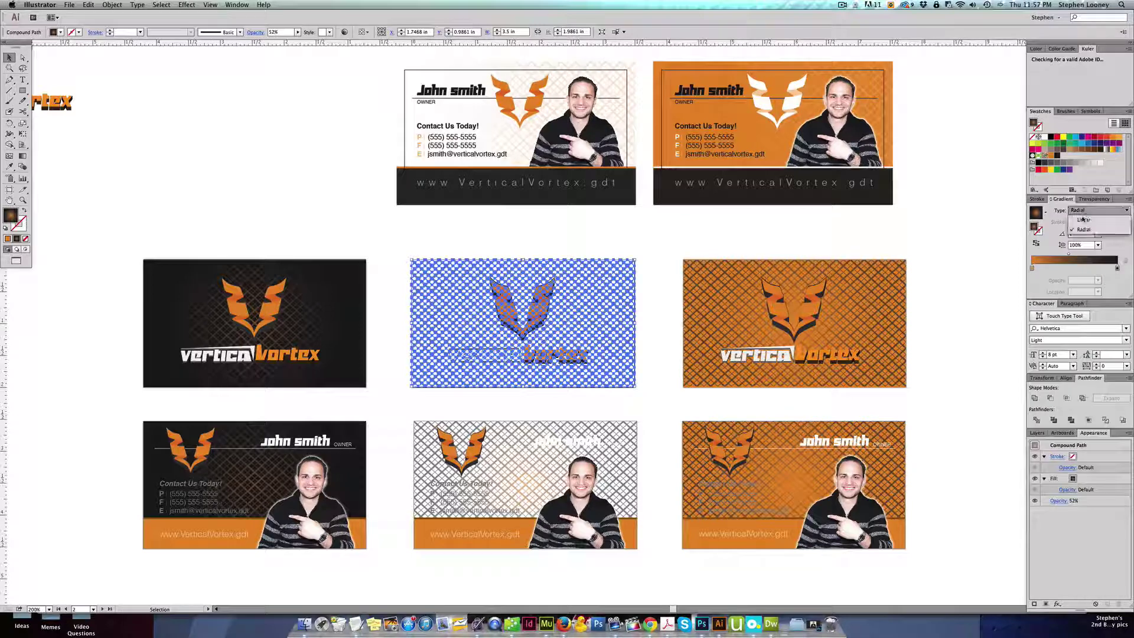
left_click(1084, 221)
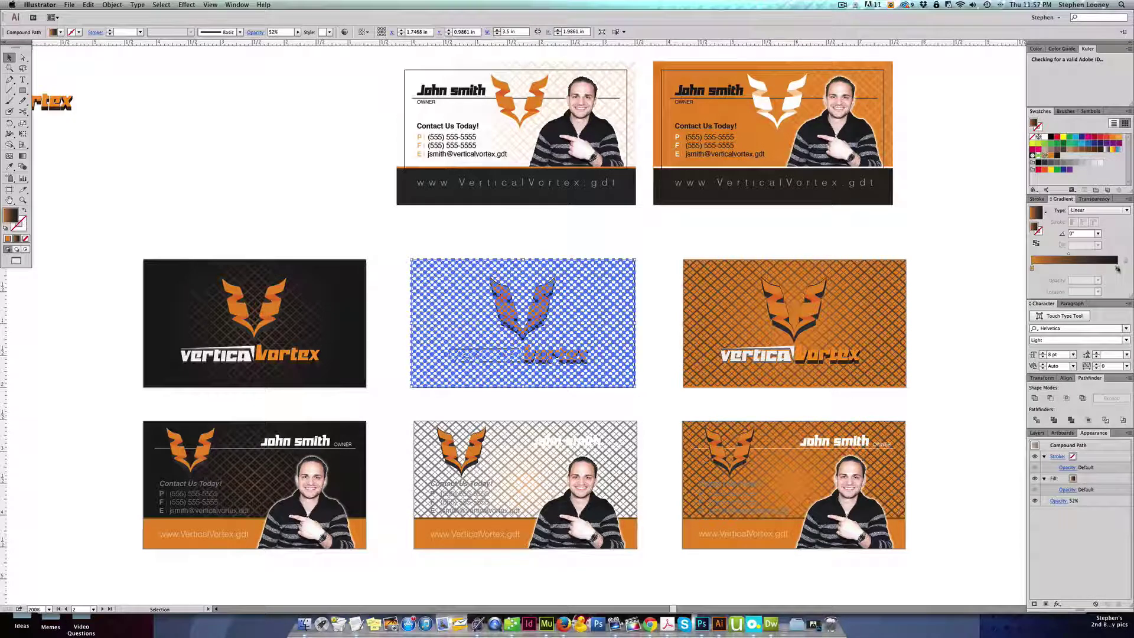
left_click_drag(1044, 137, 1118, 269)
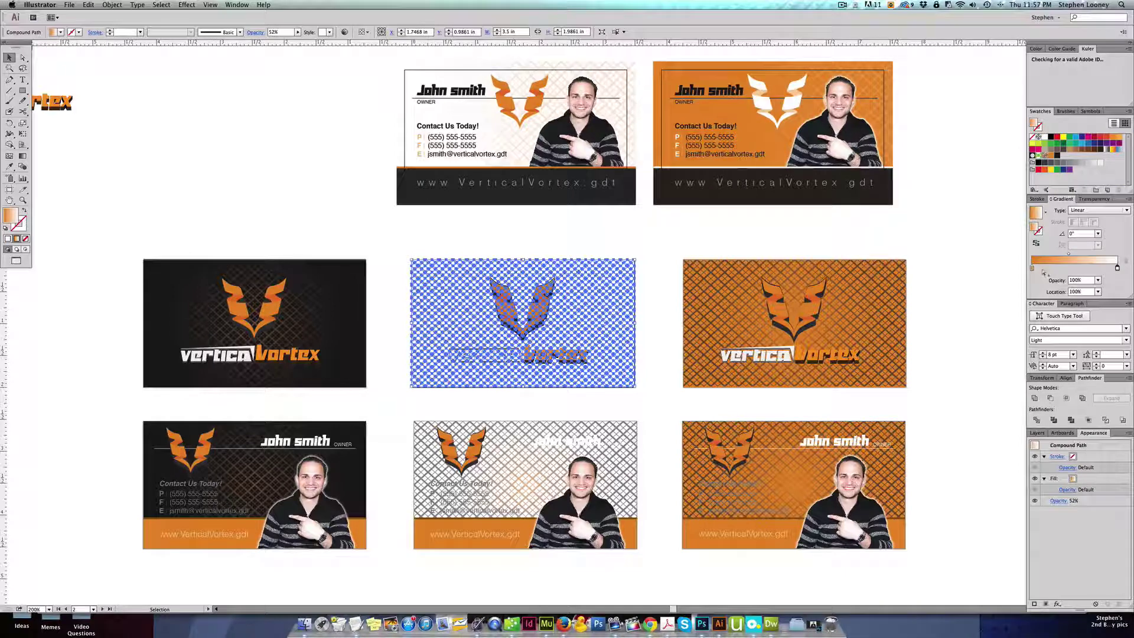
Reselect the middle card's crosshatch and hide selection edges to preview the fade
left_click(494, 234)
left_click(567, 294)
left_click(161, 5)
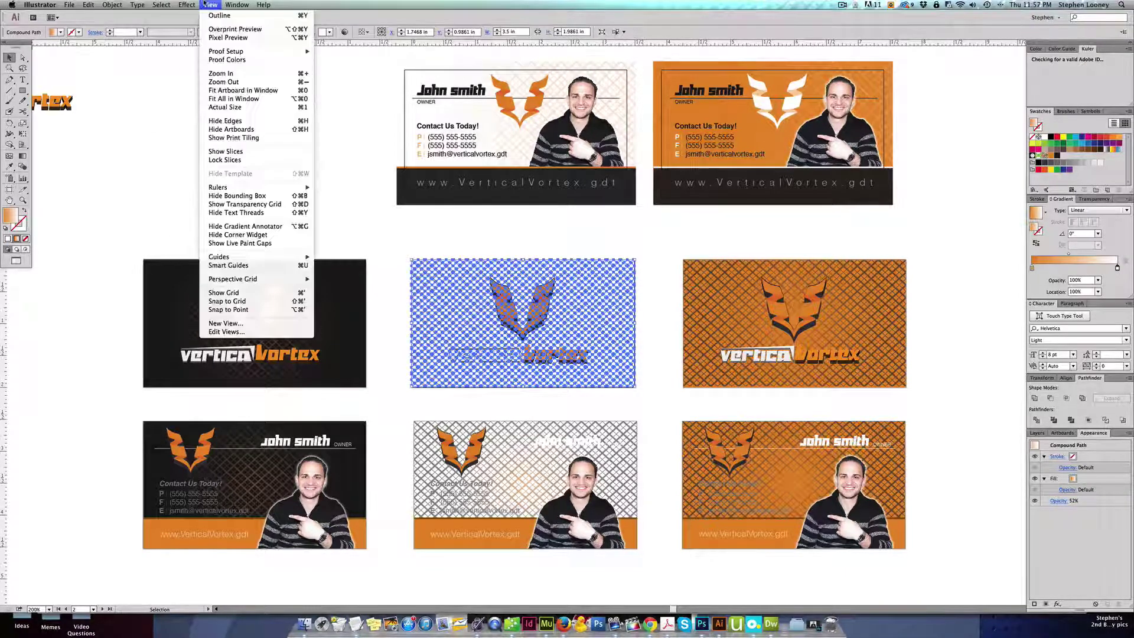
left_click(222, 121)
Zoom in to inspect the middle cards' orange-to-white crosshatch, then zoom back out to all cards
left_click(395, 228)
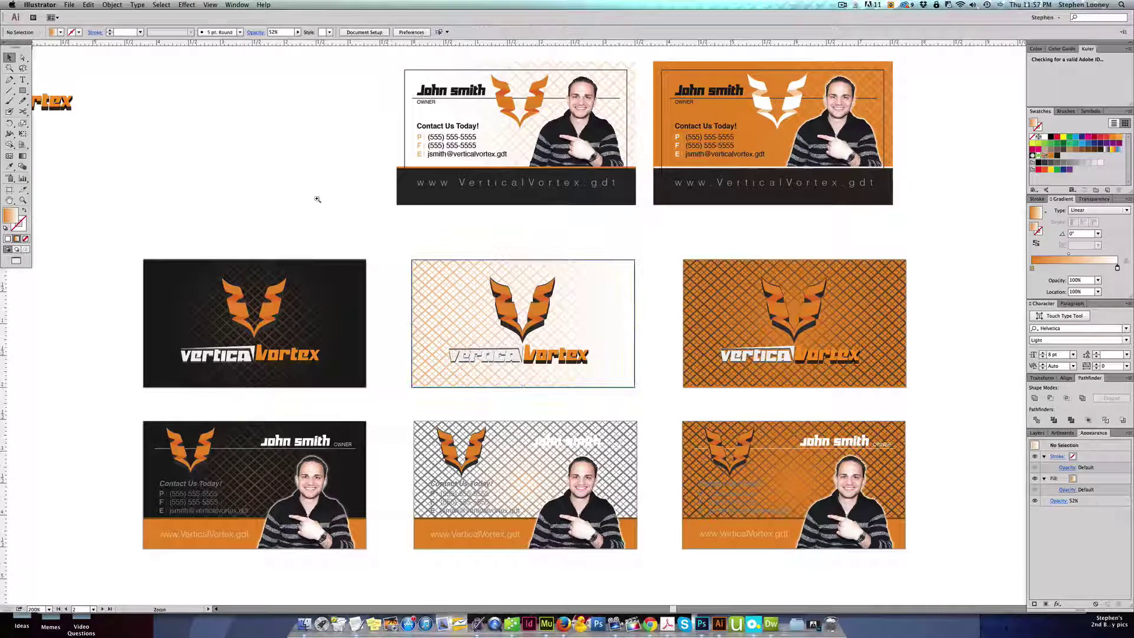
left_click_drag(316, 201, 938, 587)
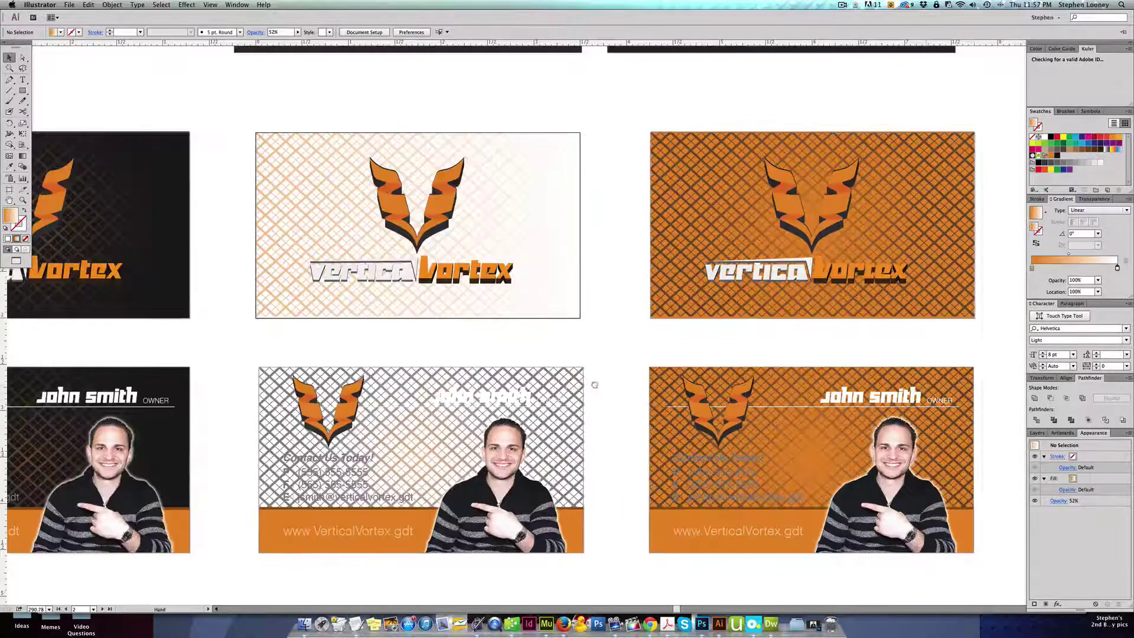
left_click_drag(595, 384, 572, 391)
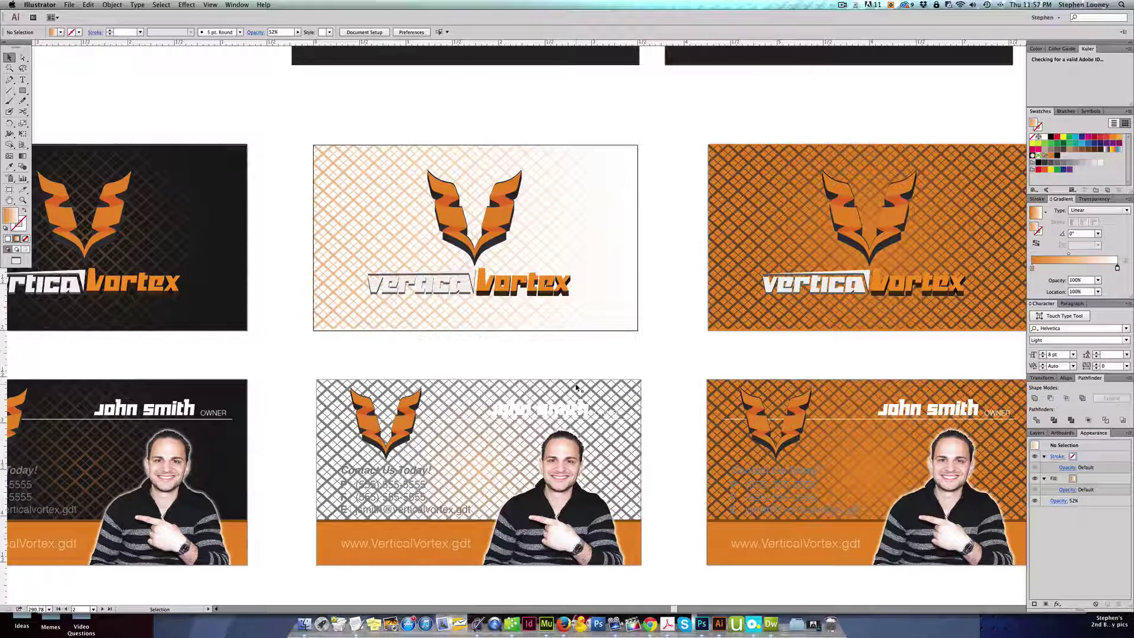
left_click(577, 387)
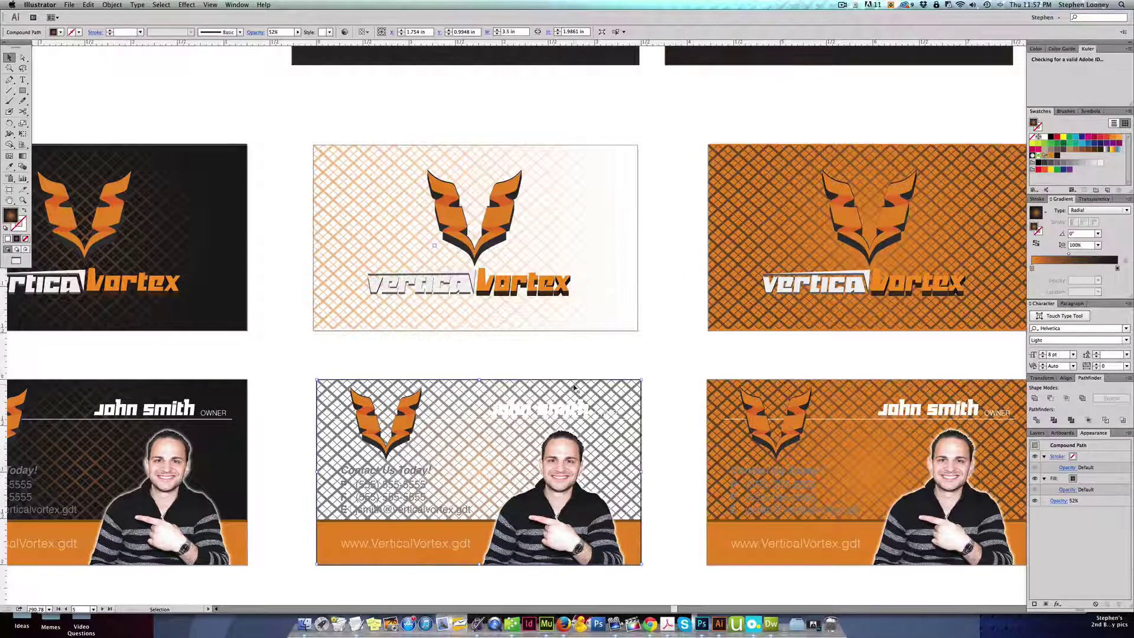
key("super+minus")
key("super+minus")
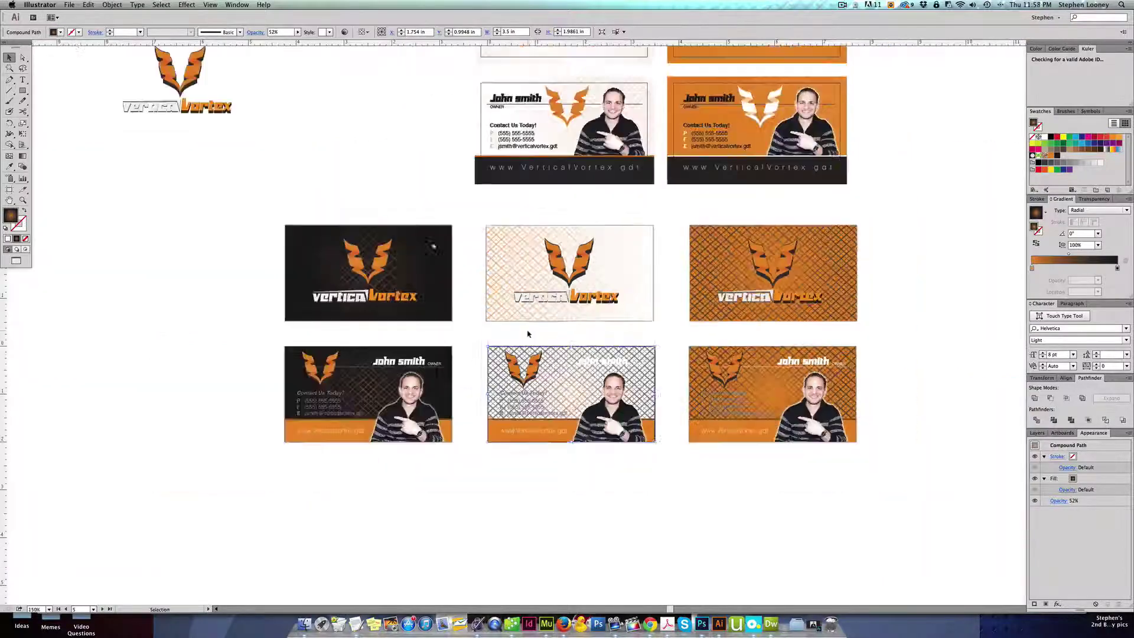
key("space")
left_click_drag(527, 332, 497, 407)
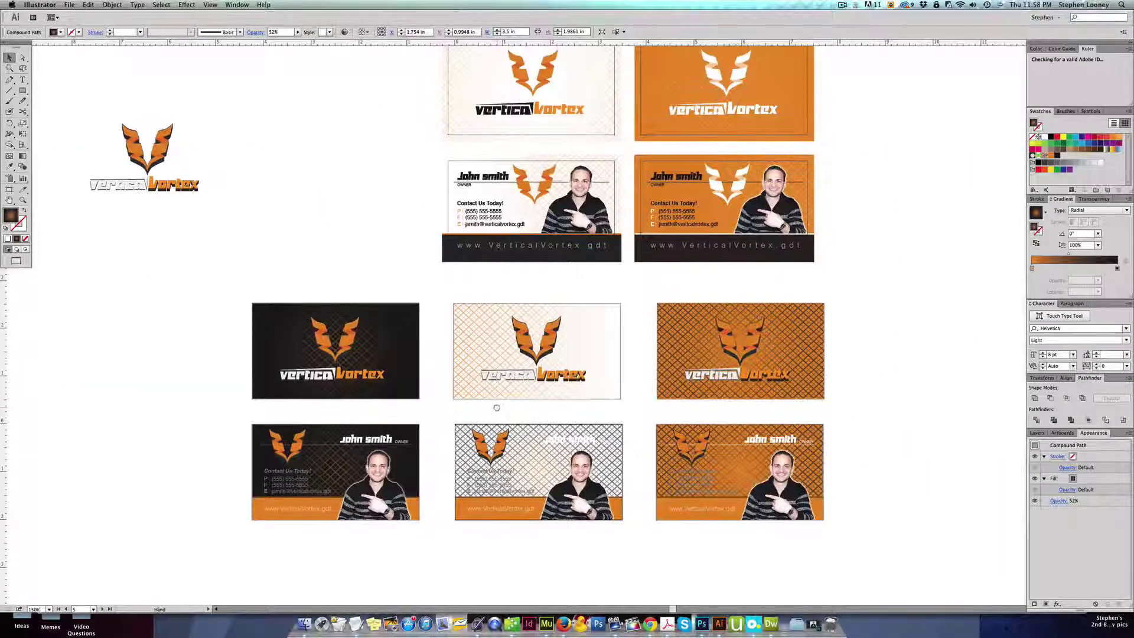
Move the middle card's logo group off the card, above the cards
left_click(425, 270)
left_click(577, 354)
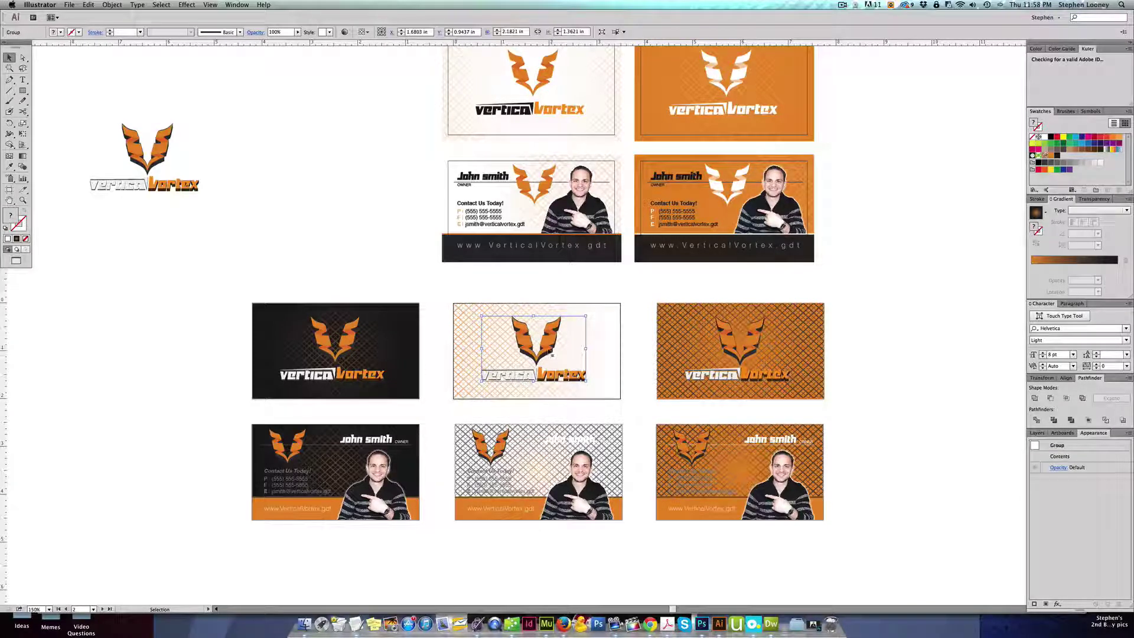
left_click_drag(577, 354, 423, 256)
left_click(503, 285)
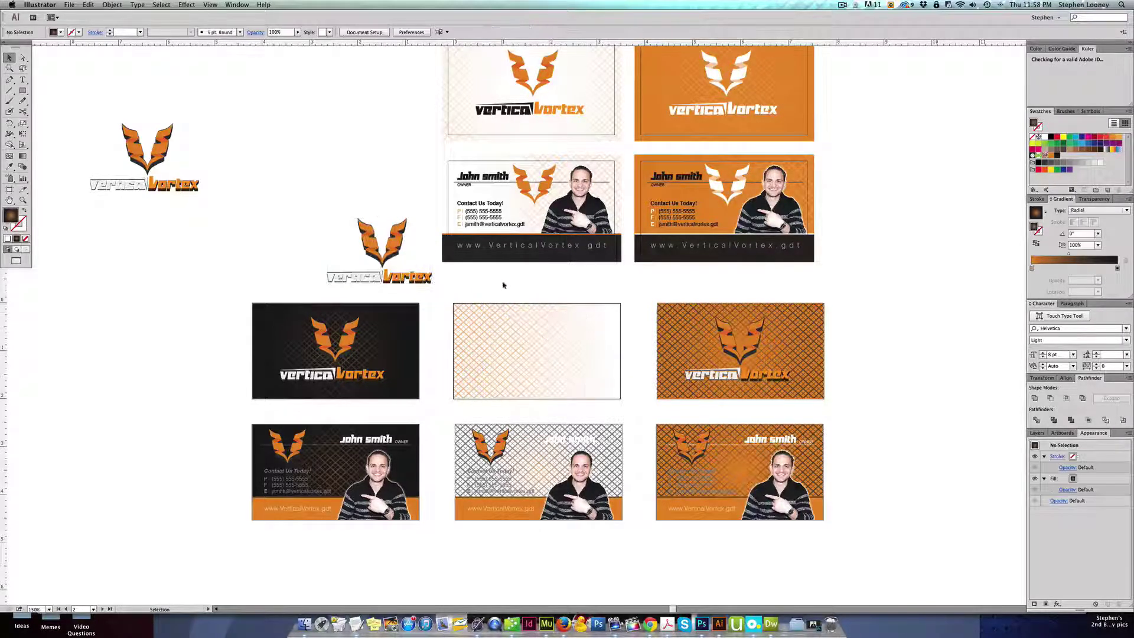
Make the empty card's crosshatch a radial gradient from white at the centre to orange
left_click(550, 339)
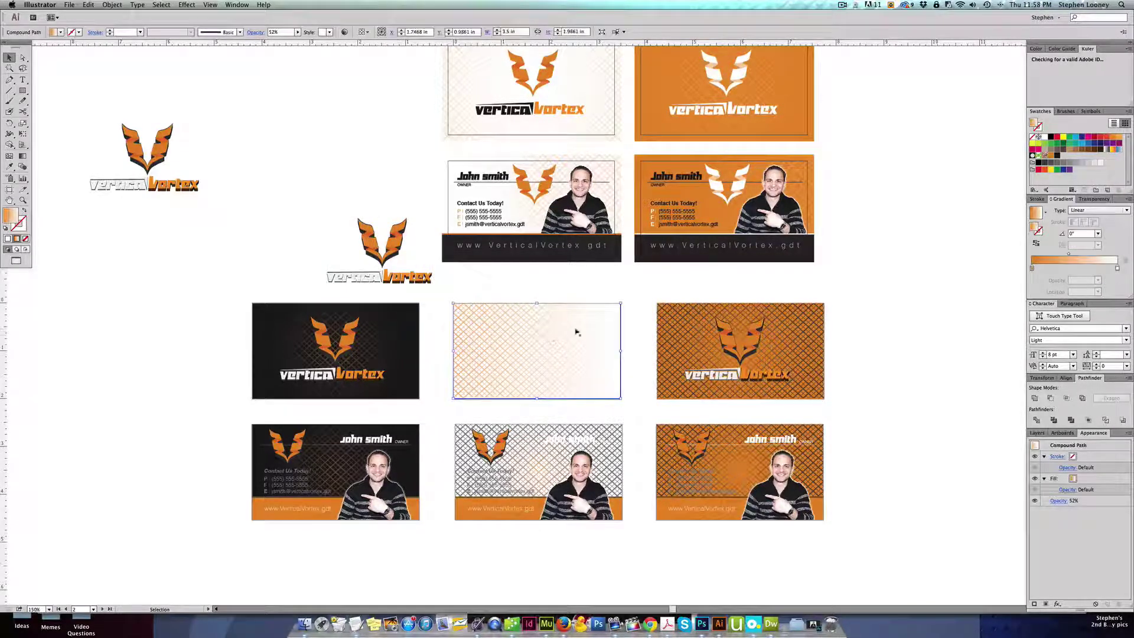
left_click(1085, 210)
left_click(1083, 220)
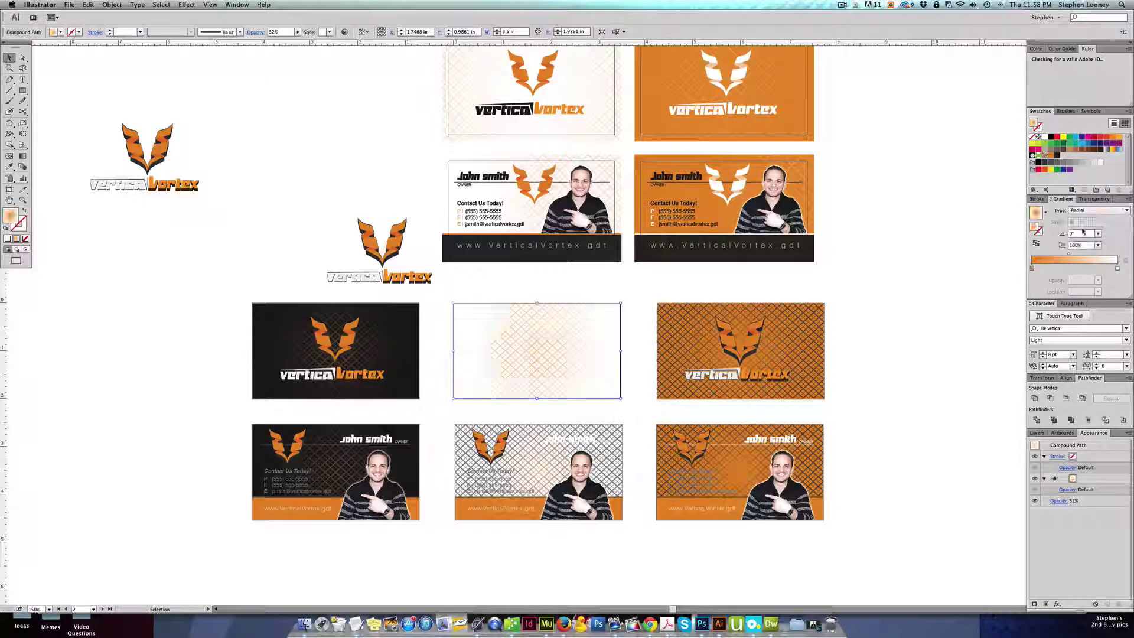
mouse_move(1033, 269)
left_mouse_down()
mouse_move(1118, 269)
mouse_move(1020, 271)
left_mouse_up()
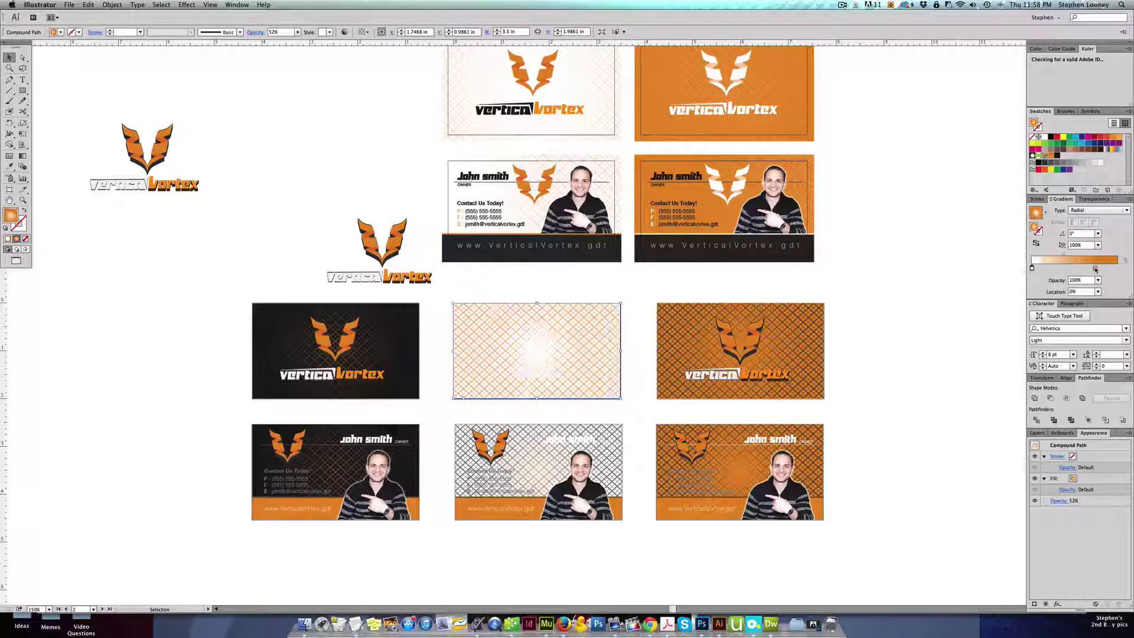
mouse_move(1096, 270)
left_mouse_down()
mouse_move(1118, 269)
mouse_move(1081, 255)
mouse_move(1098, 256)
left_mouse_up()
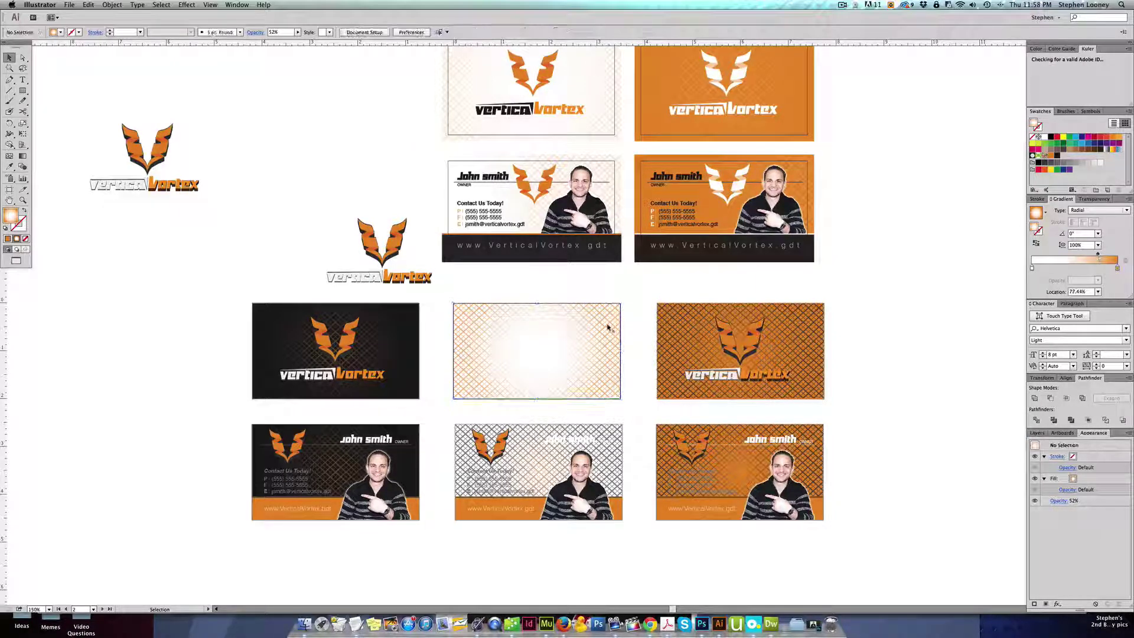
Set the card's crosshatch background to 17% opacity
left_click(586, 78)
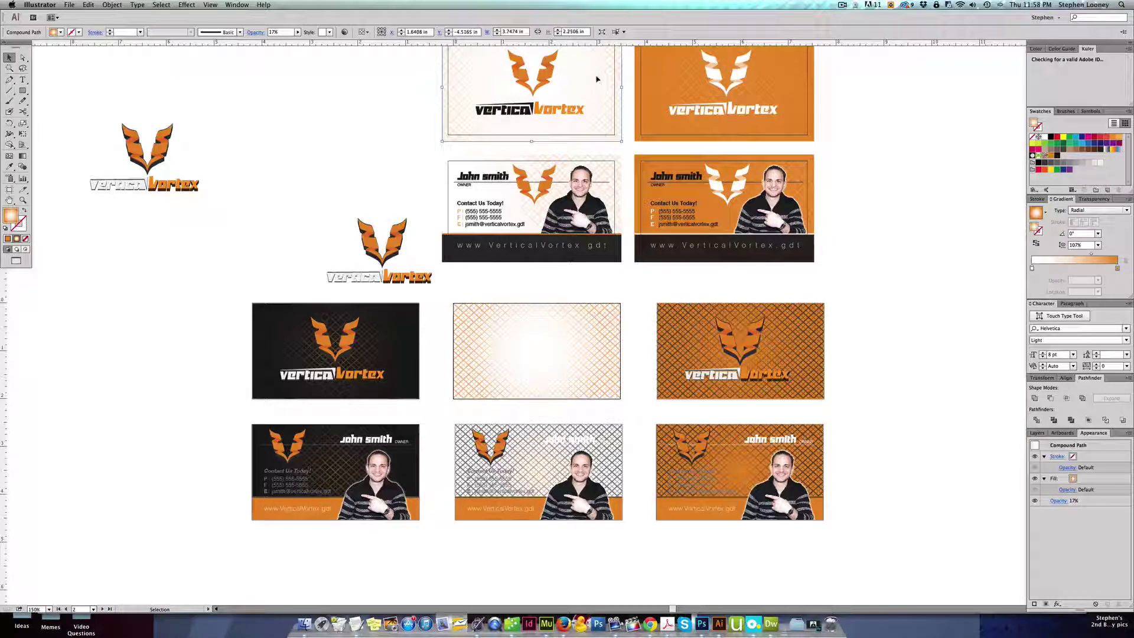
left_click(1095, 199)
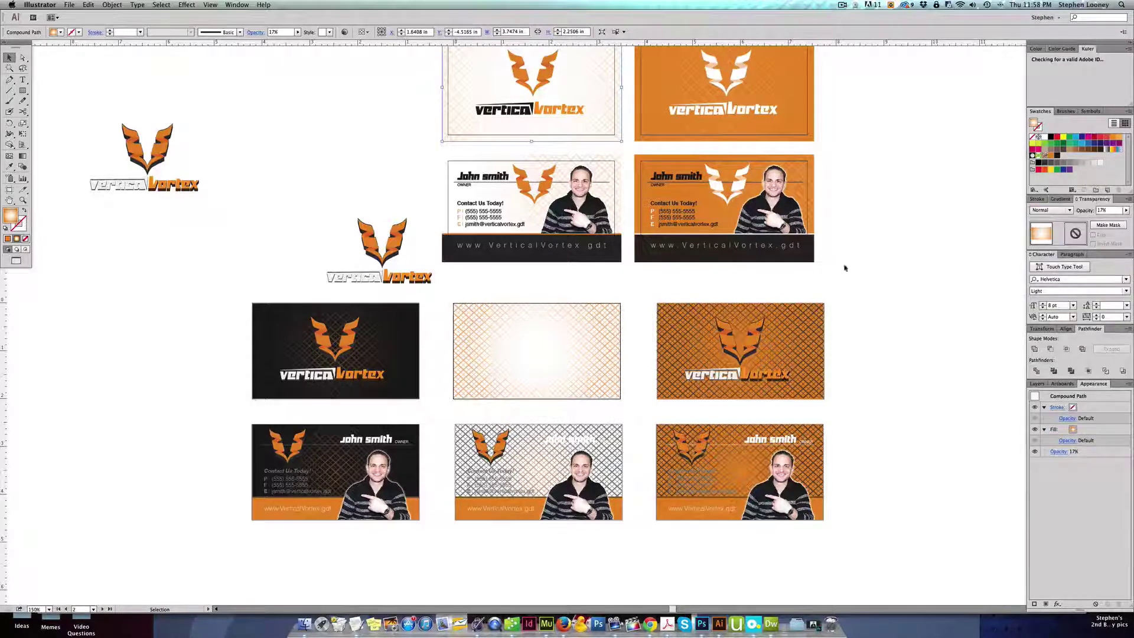
left_click(593, 323)
double_click(1110, 212)
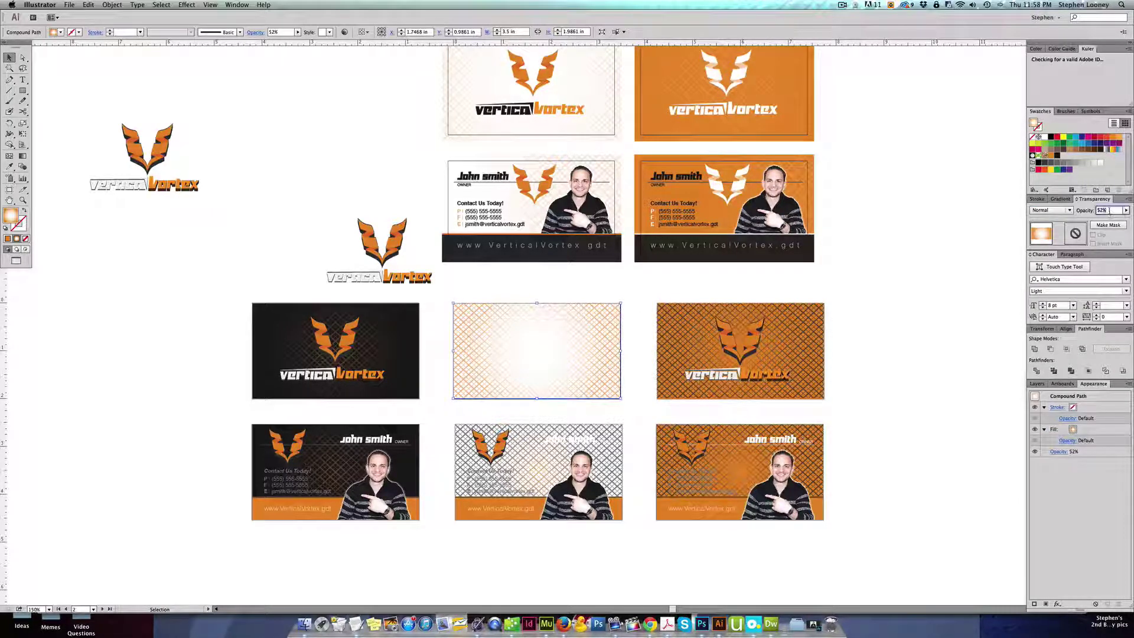
type("17")
key("Return")
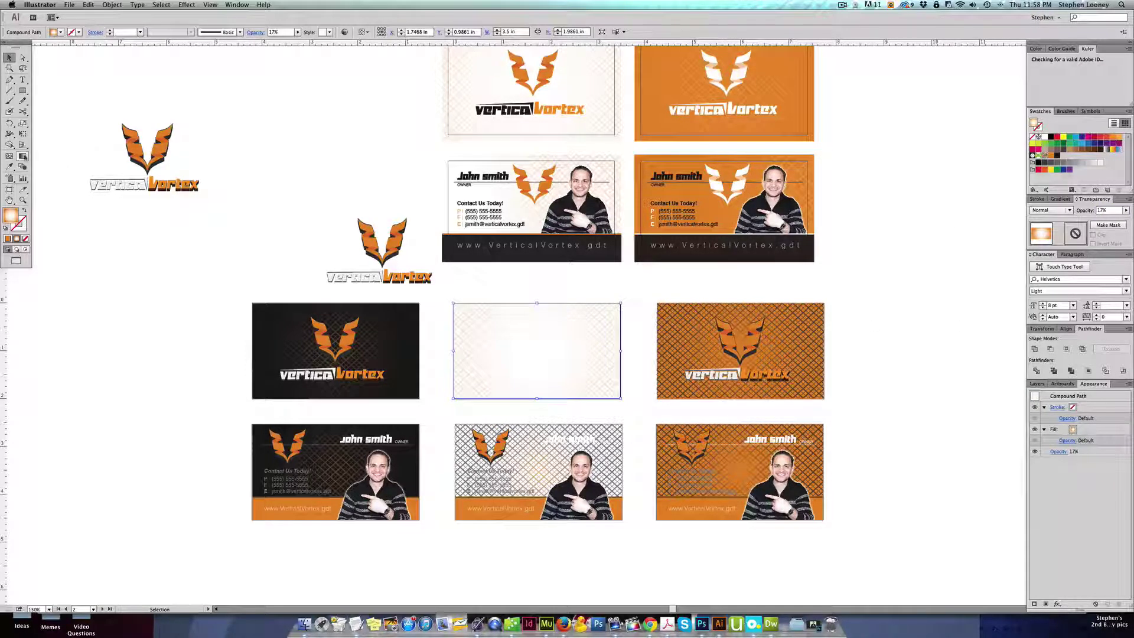
Flatten and widen the radial gradient into a wide ellipse with the Gradient tool
left_click(23, 156)
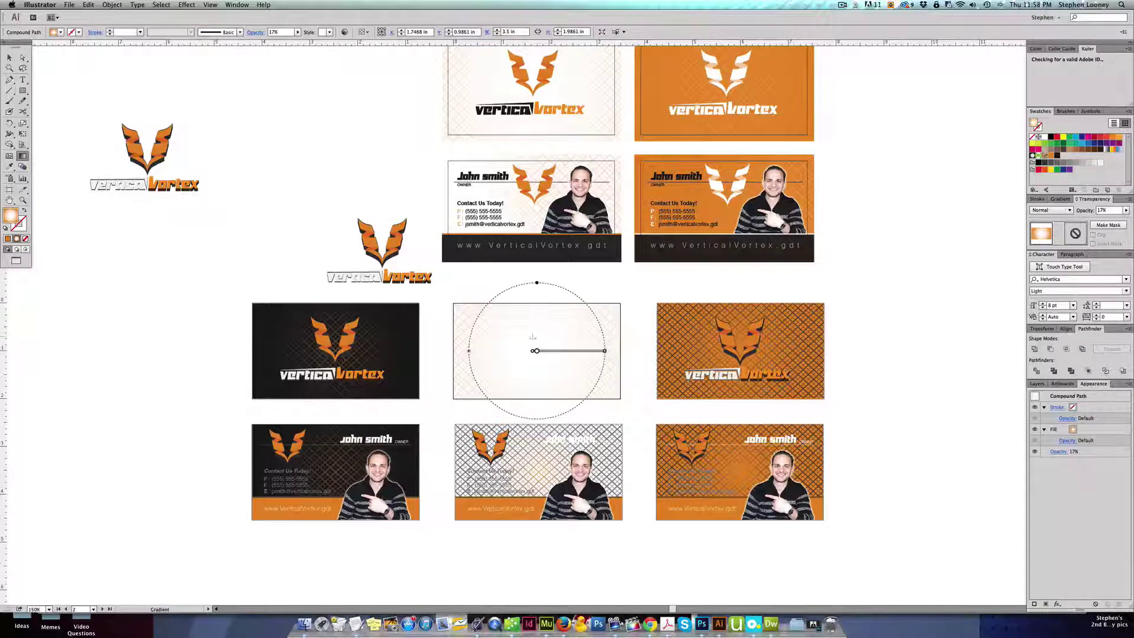
mouse_move(537, 284)
left_mouse_down()
mouse_move(535, 311)
mouse_move(537, 282)
left_mouse_up()
mouse_move(606, 352)
left_mouse_down()
mouse_move(572, 353)
mouse_move(601, 352)
left_mouse_up()
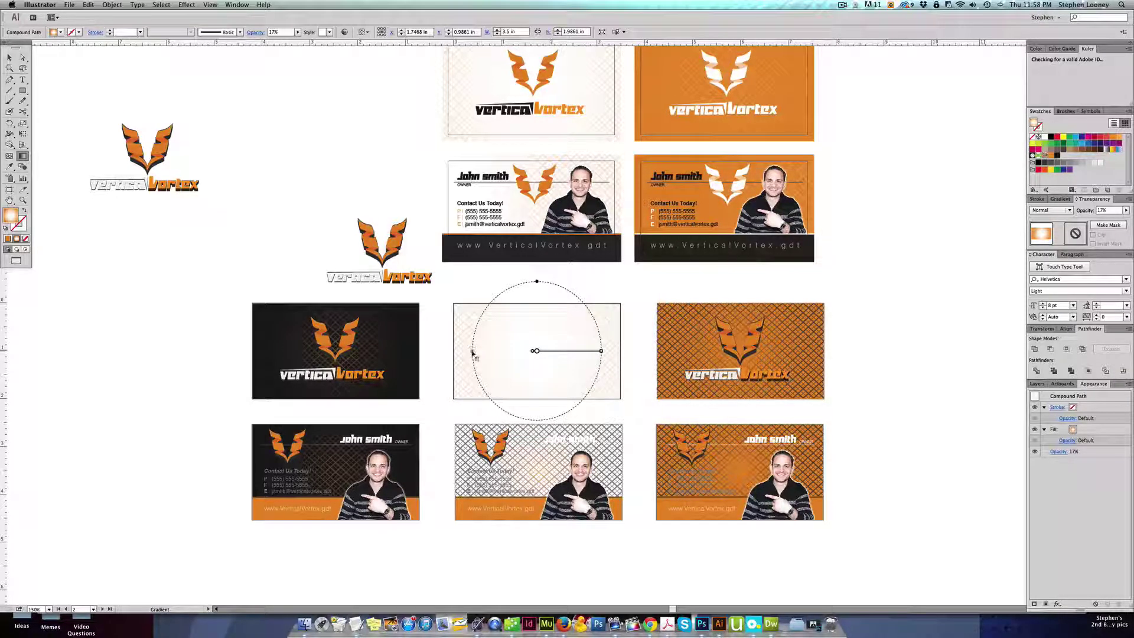
left_click_drag(473, 353, 461, 351)
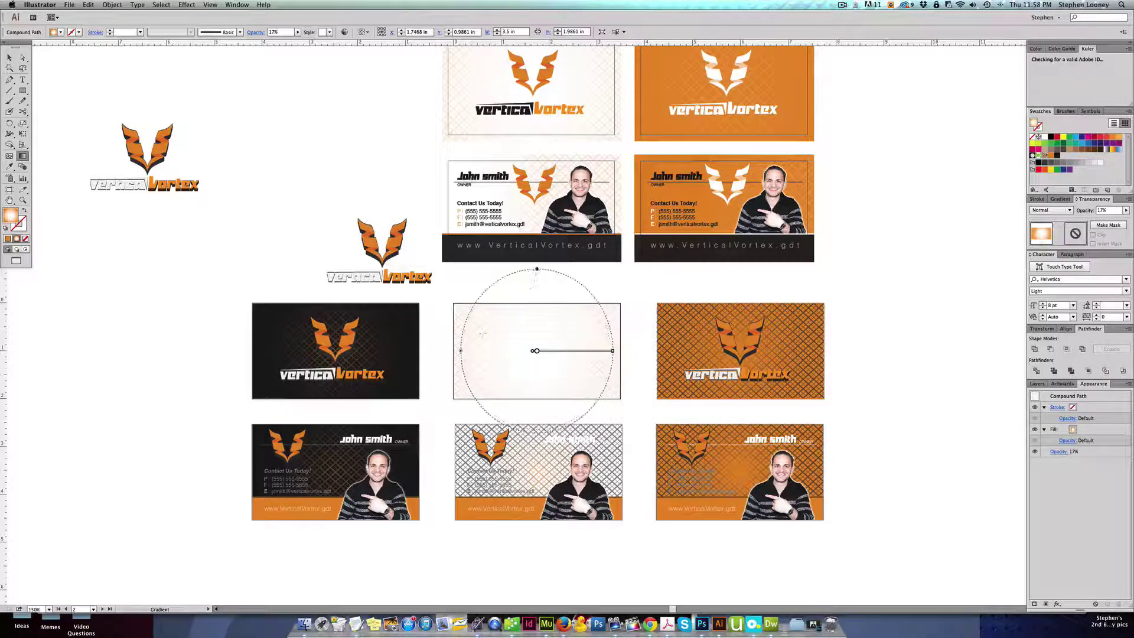
mouse_move(536, 270)
left_mouse_down()
mouse_move(537, 291)
mouse_move(537, 277)
left_mouse_up()
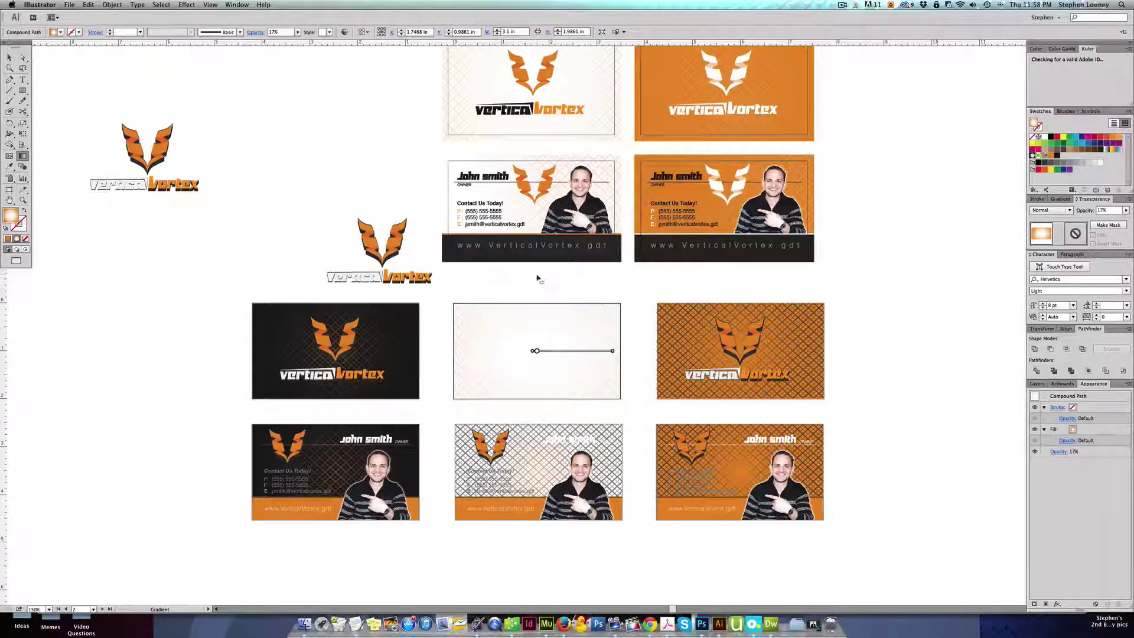
key("v")
left_click(856, 288)
scroll(828, 280, "down", 1)
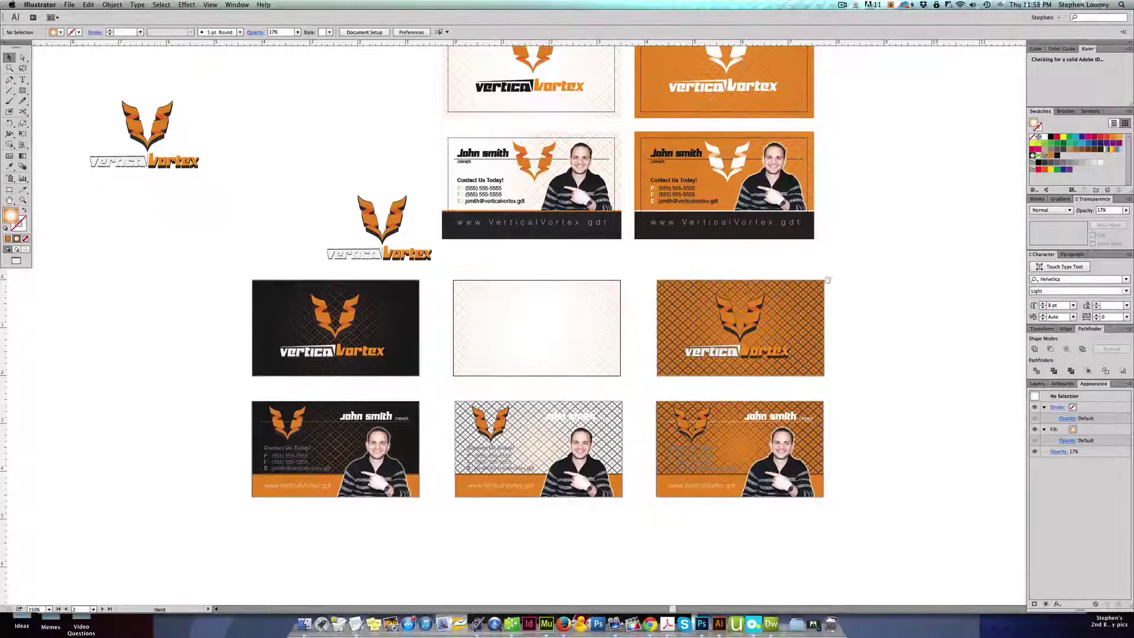
Add a white stop to the contact card's crosshatch gradient and make it linear
left_click(530, 434)
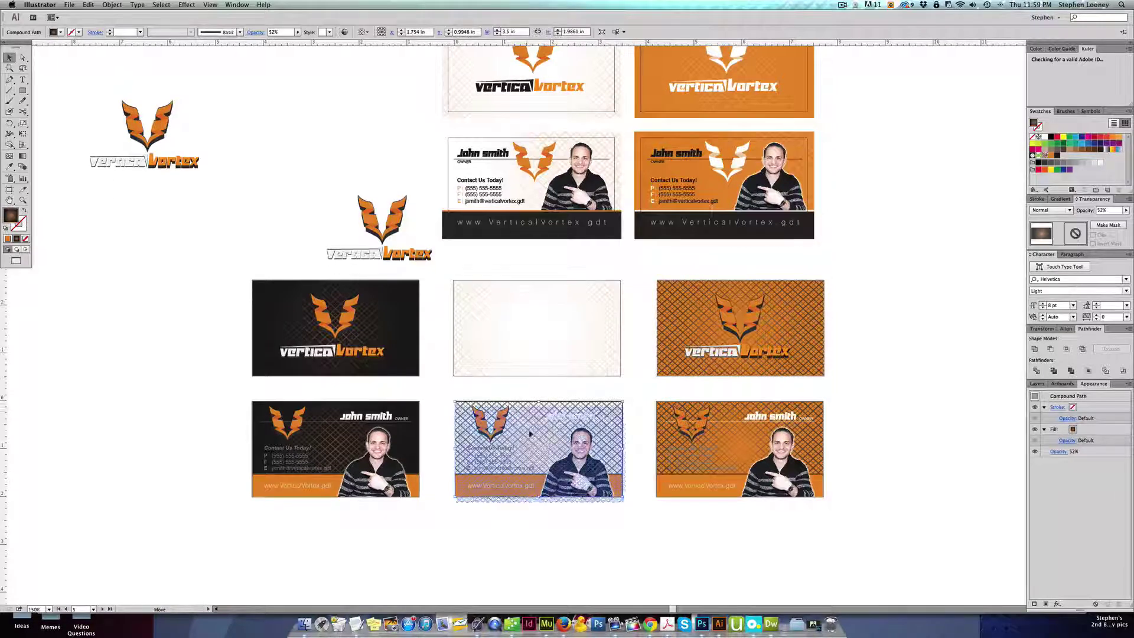
left_click_drag(529, 432, 530, 433)
key("super+z")
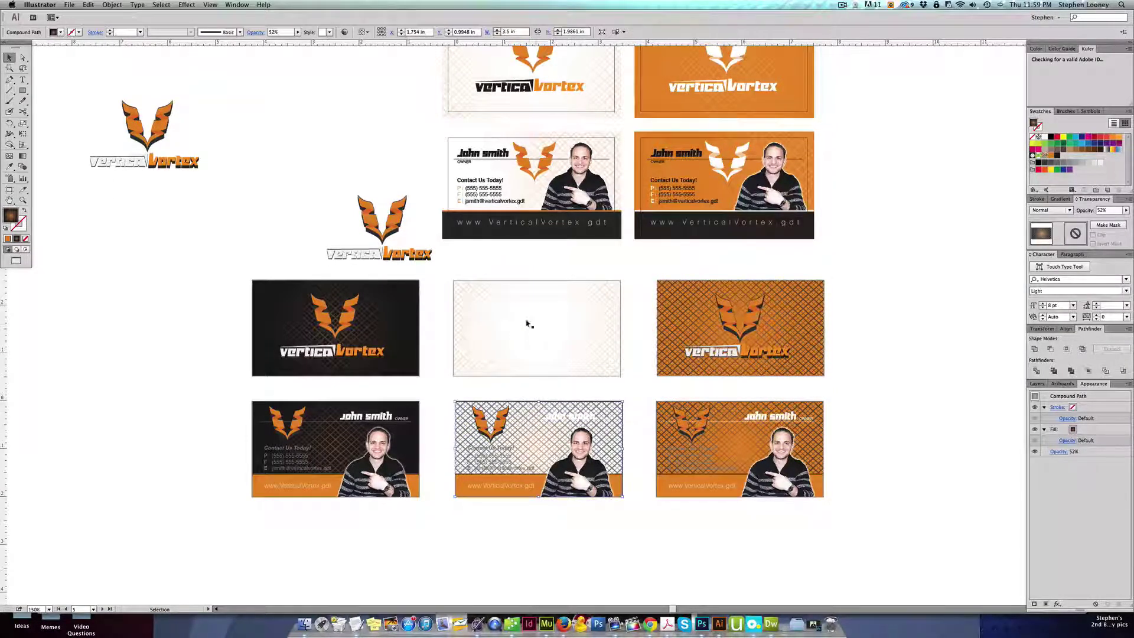
scroll(564, 136, "up", 1)
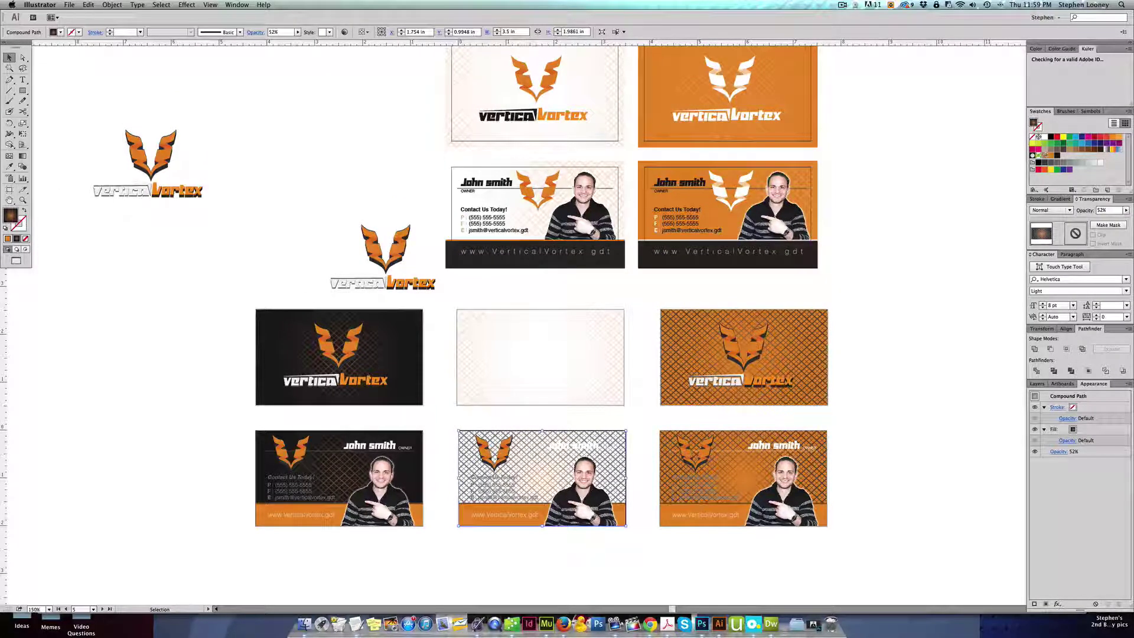
left_click(1060, 199)
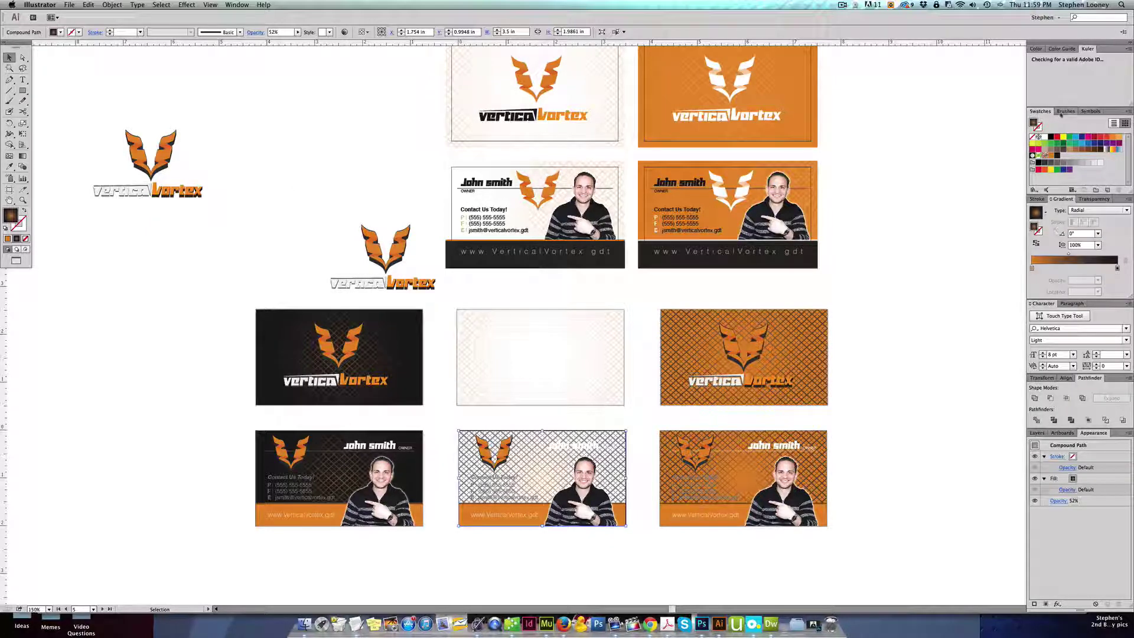
left_click_drag(1045, 137, 1117, 268)
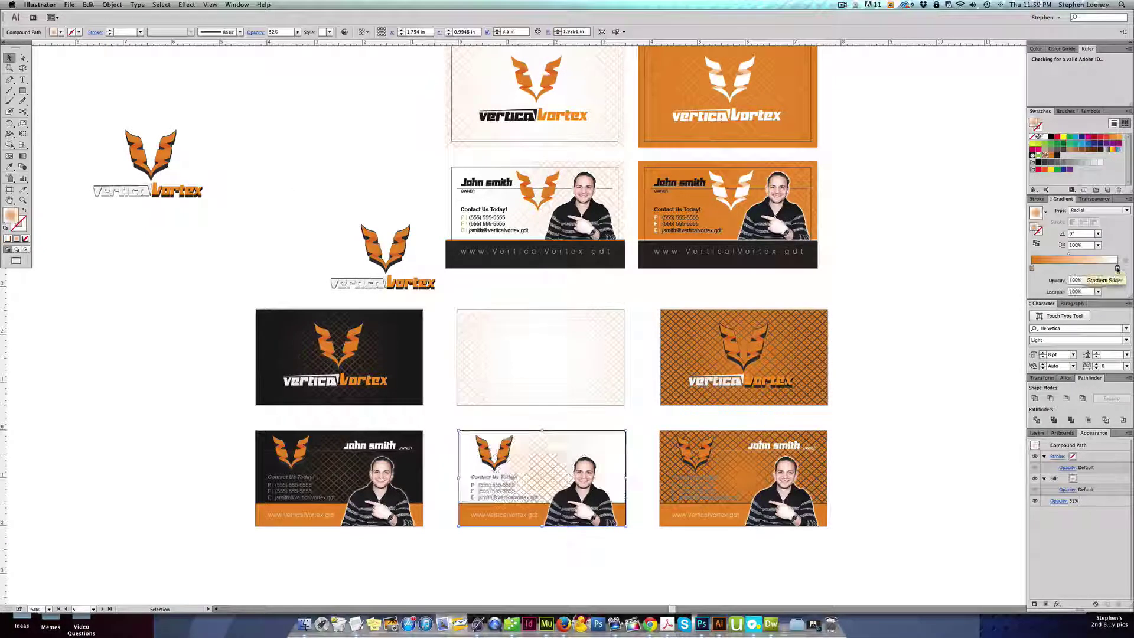
left_click(1092, 211)
left_click(1088, 220)
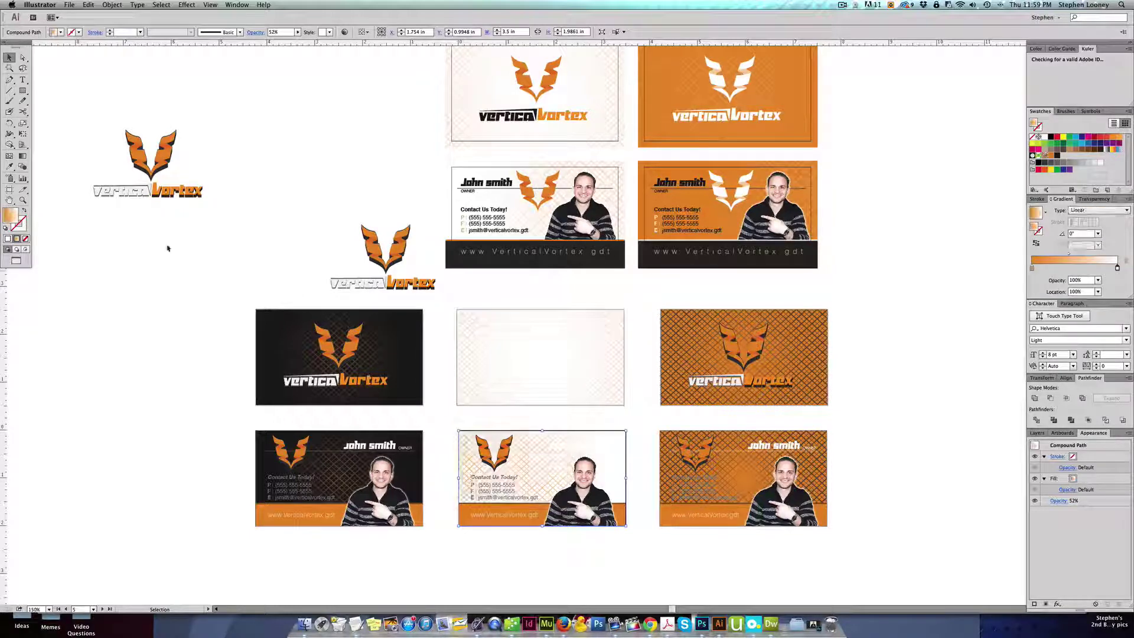
Redraw the gradient across the contact card so it fades right to left
left_click(23, 156)
mouse_move(445, 481)
left_mouse_down()
mouse_move(638, 494)
mouse_move(456, 501)
left_mouse_up()
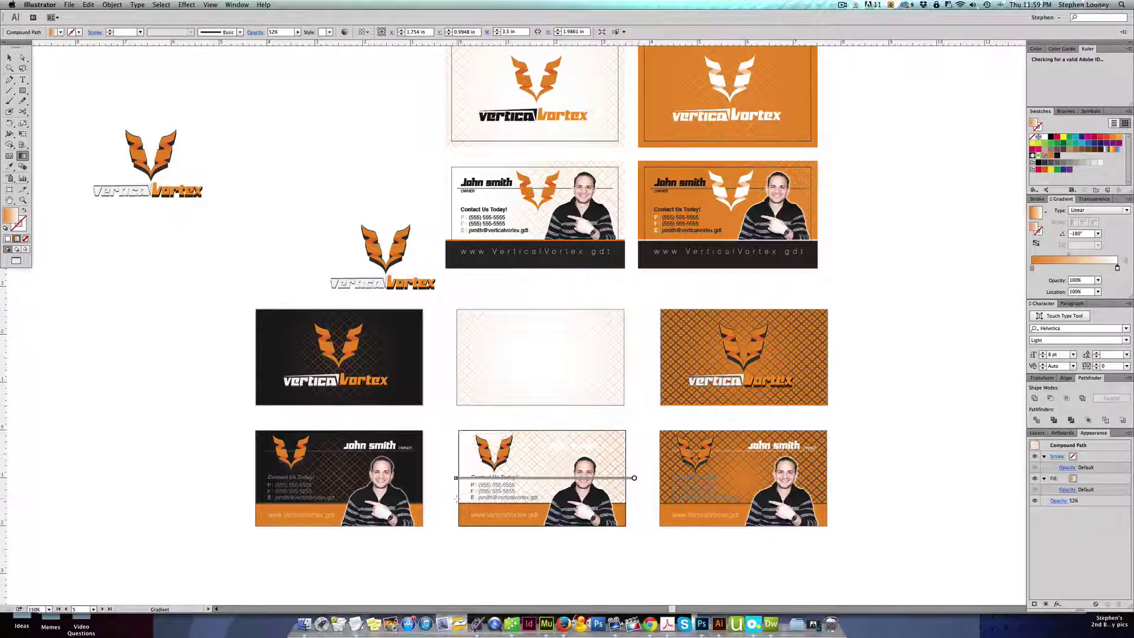
left_click_drag(615, 494, 513, 495)
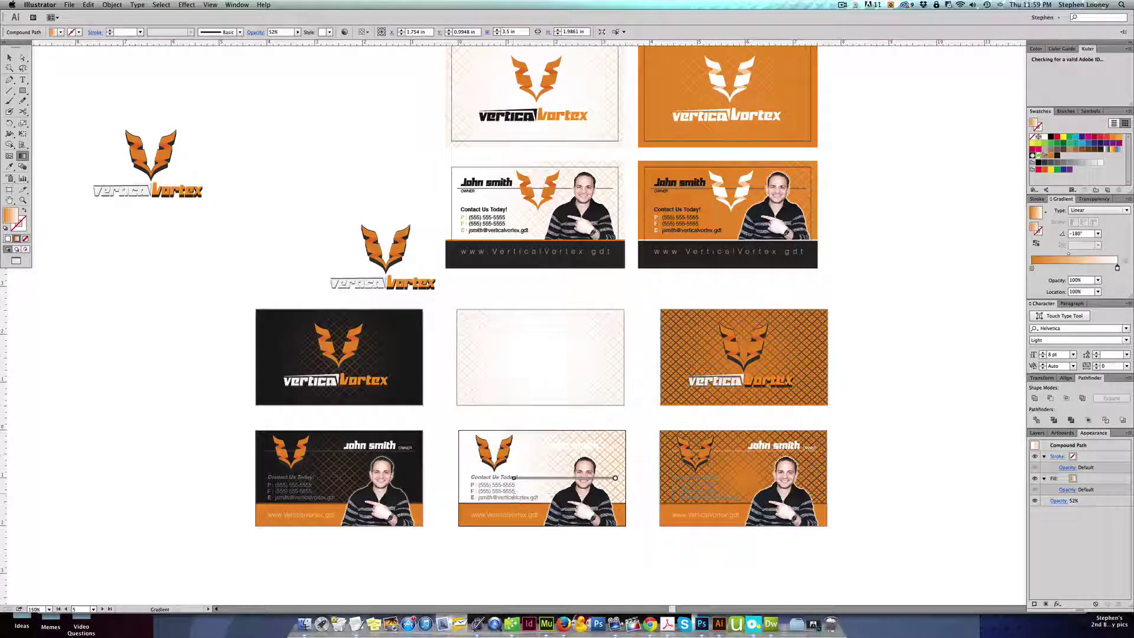
key("v")
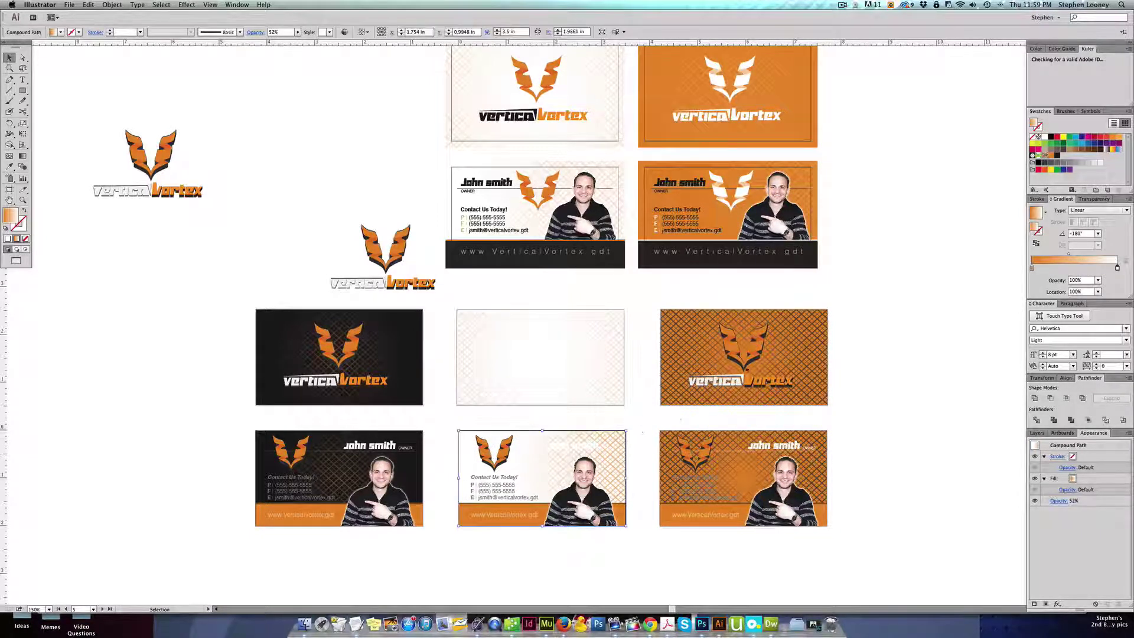
Lower the contact card crosshatch's opacity to 16%
left_click(1096, 199)
left_click(1127, 211)
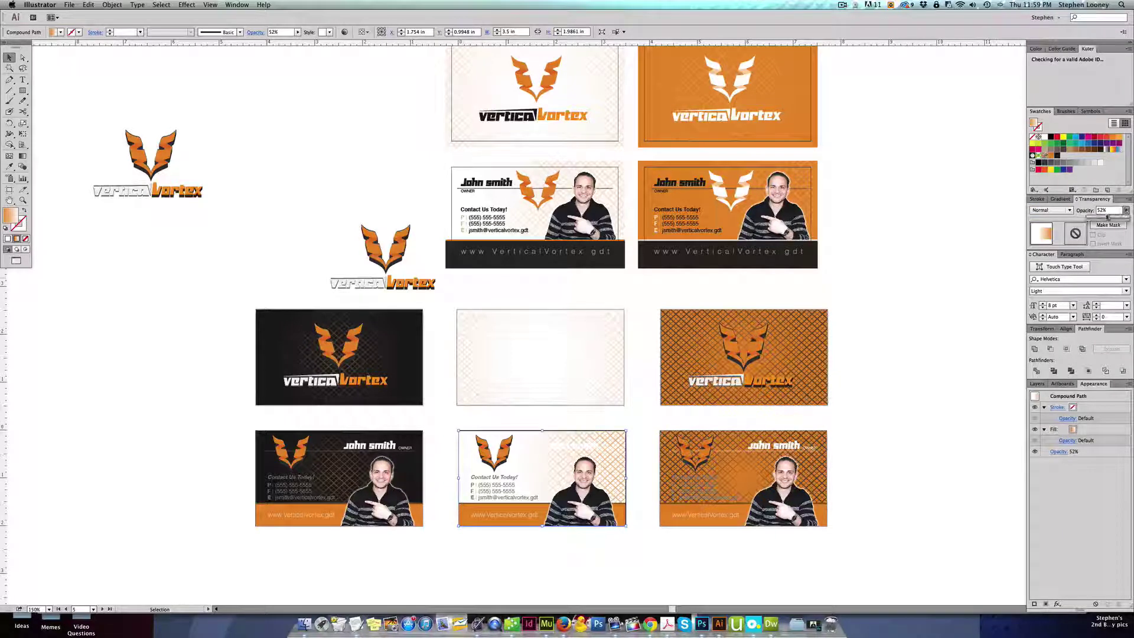
left_click_drag(1102, 219, 1095, 220)
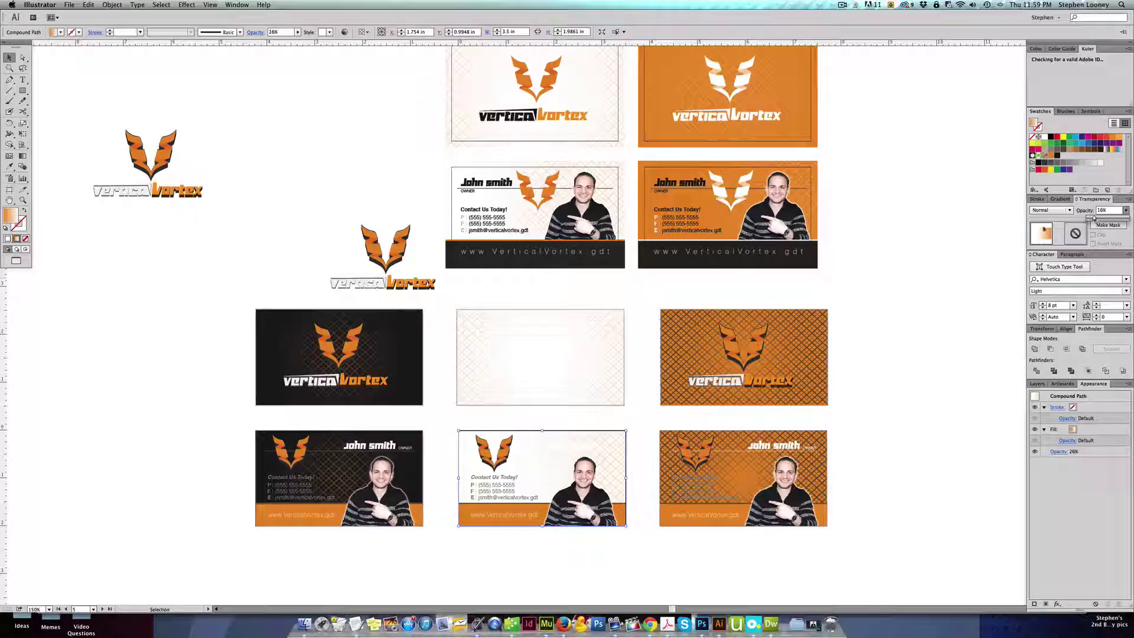
left_click(889, 271)
scroll(865, 246, "down", 5)
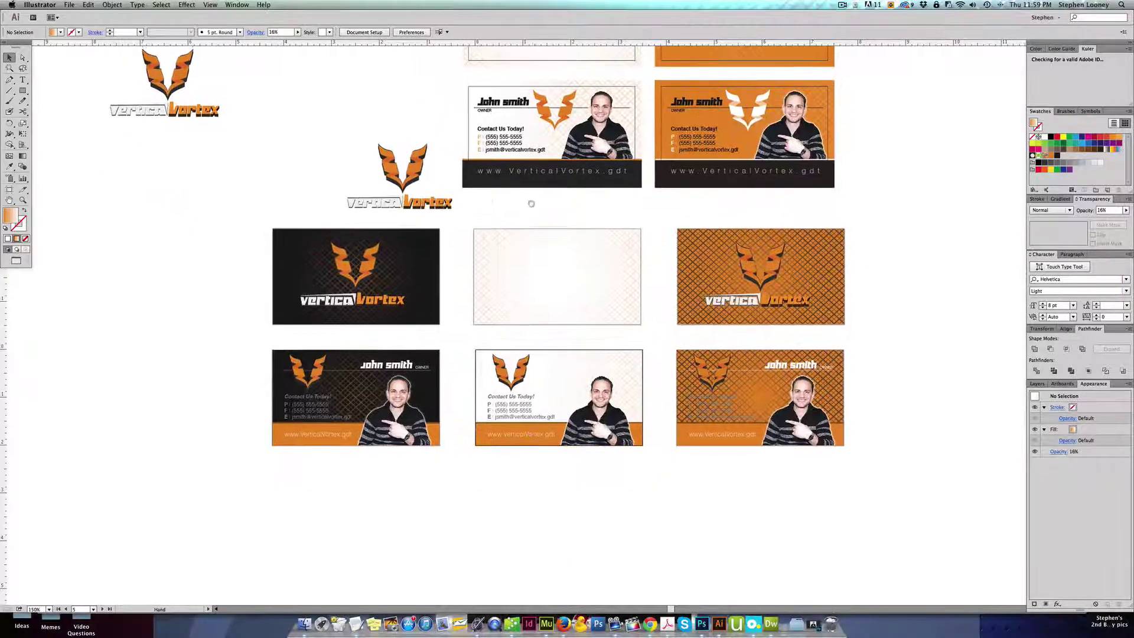
Zoom in on the logo and dark card and turn on View > Show Edges
left_click_drag(345, 115, 979, 526)
left_click_drag(641, 276, 659, 308)
left_click(619, 296, "alt+super")
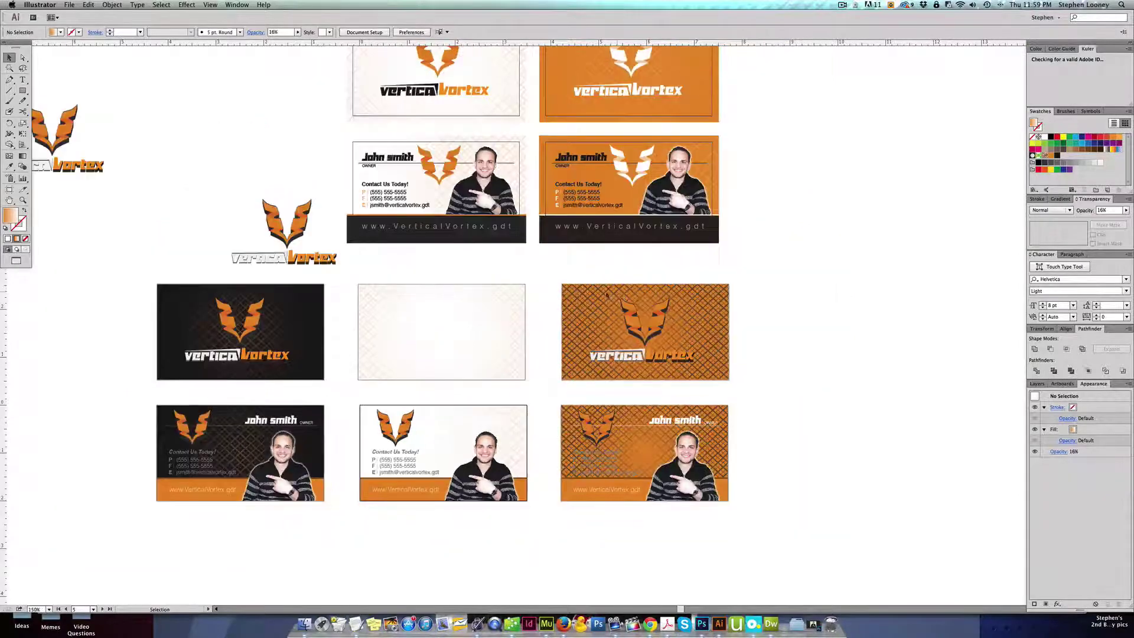
scroll(607, 296, "left", 3)
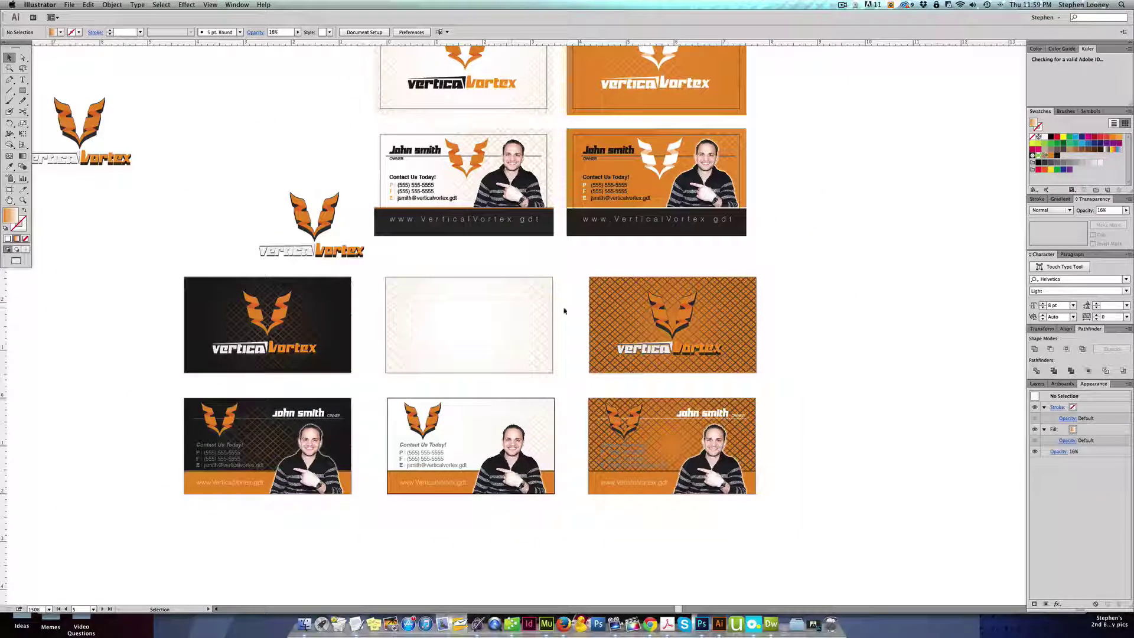
left_click_drag(150, 227, 790, 553)
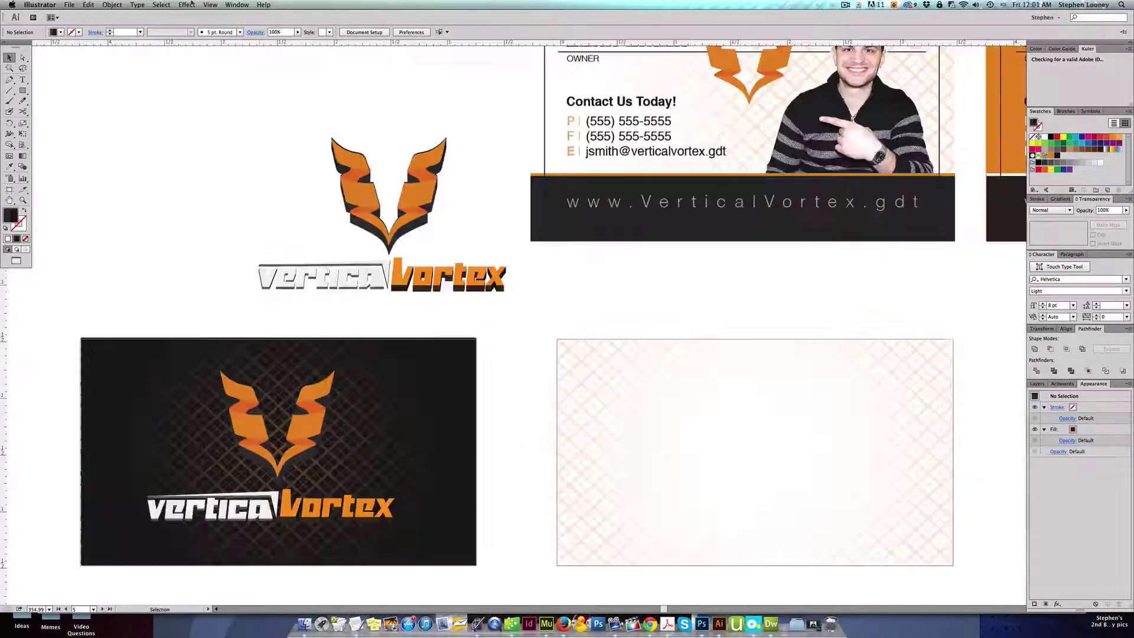
left_click(210, 5)
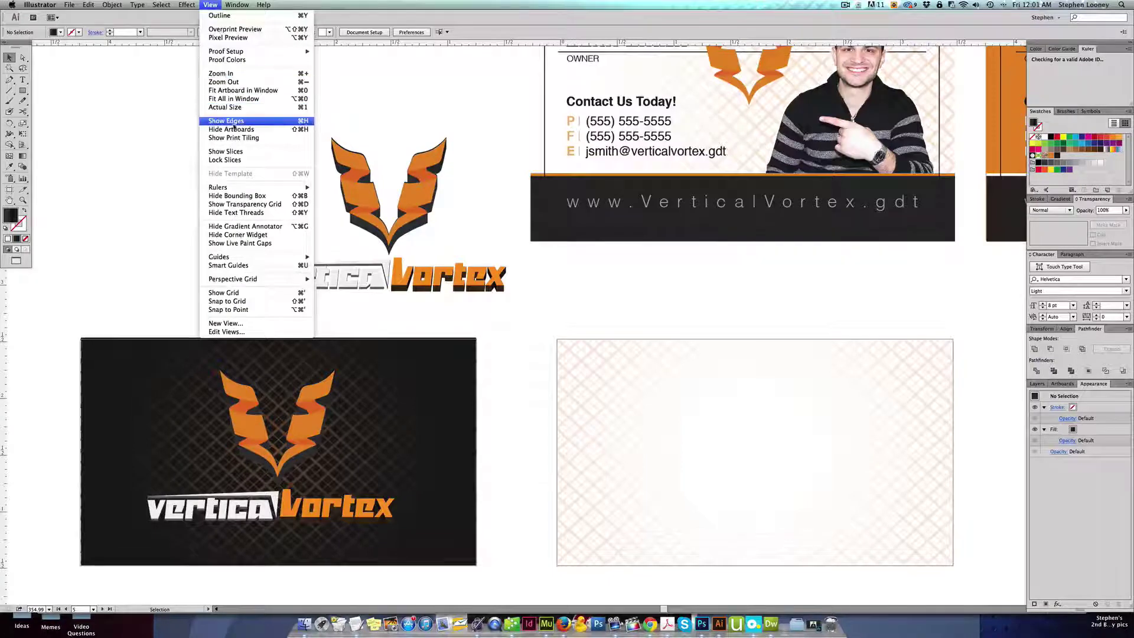
left_click(236, 122)
Delete the V emblem's dark extruded shadow shapes with Direct Selection
left_click_drag(167, 75, 679, 408)
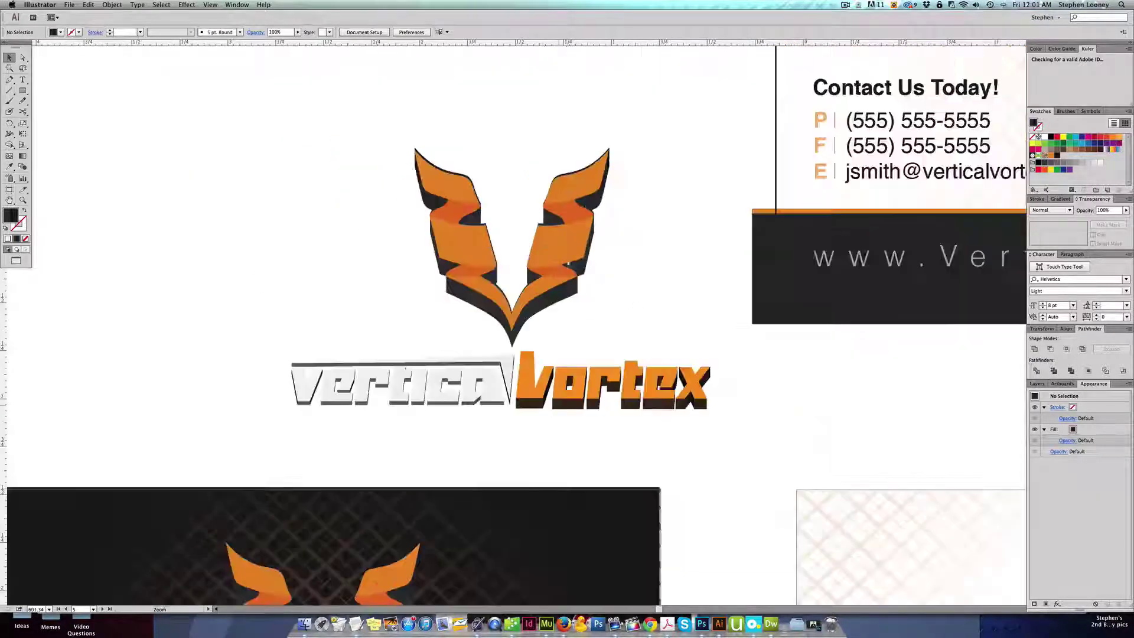
key("a")
left_click(445, 271)
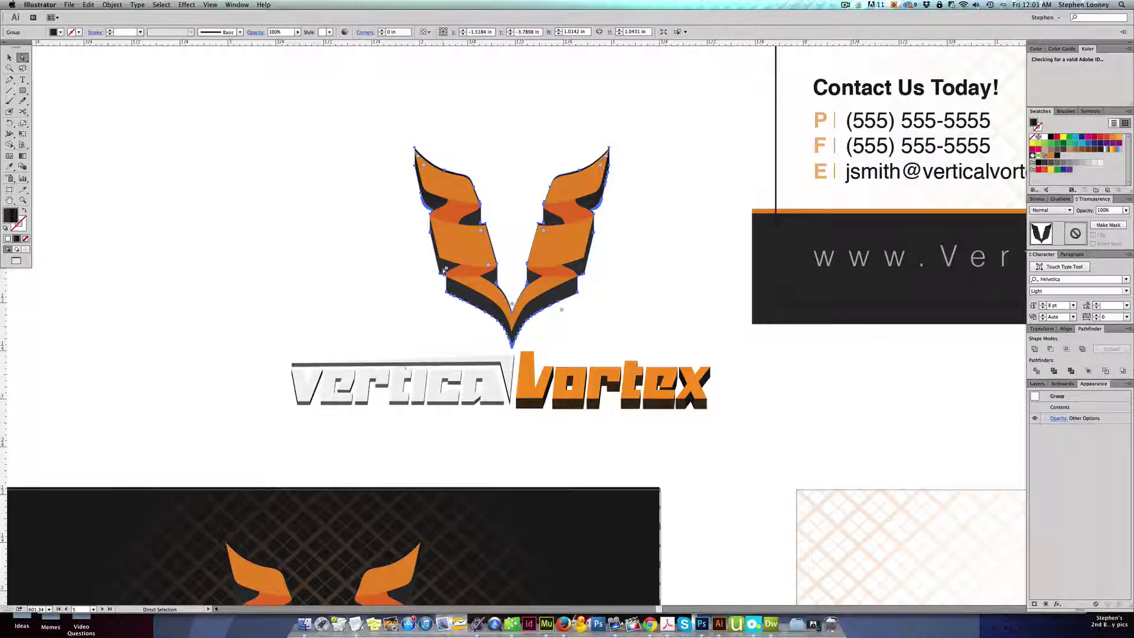
key("Delete")
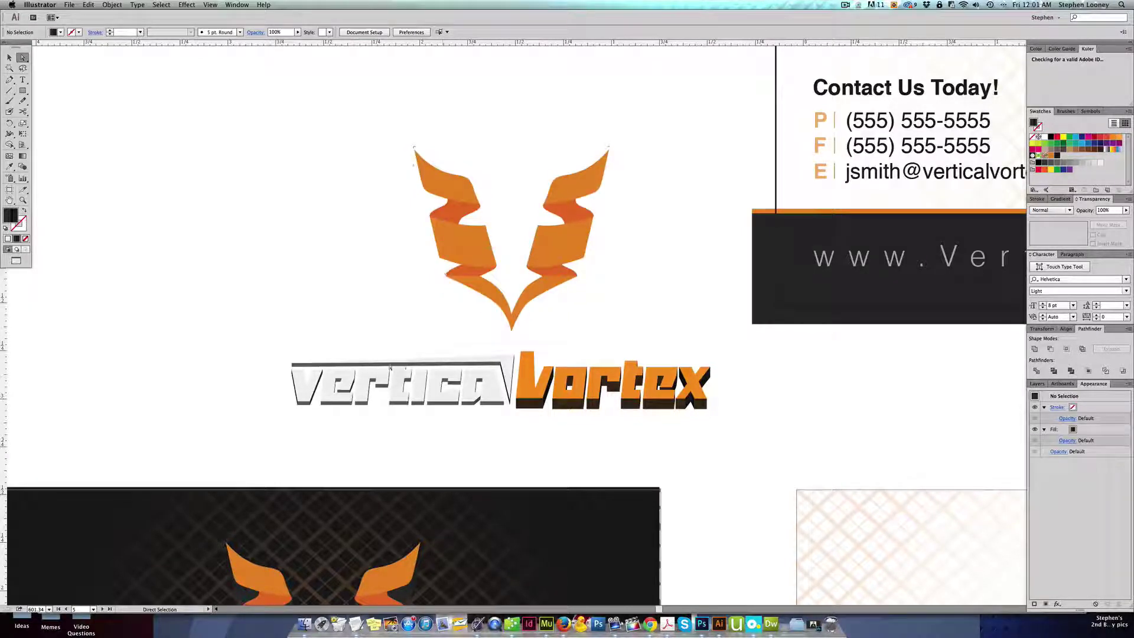
Try moving the wordmark's 't' letter, undo it, and return to the Selection tool
left_click(401, 404)
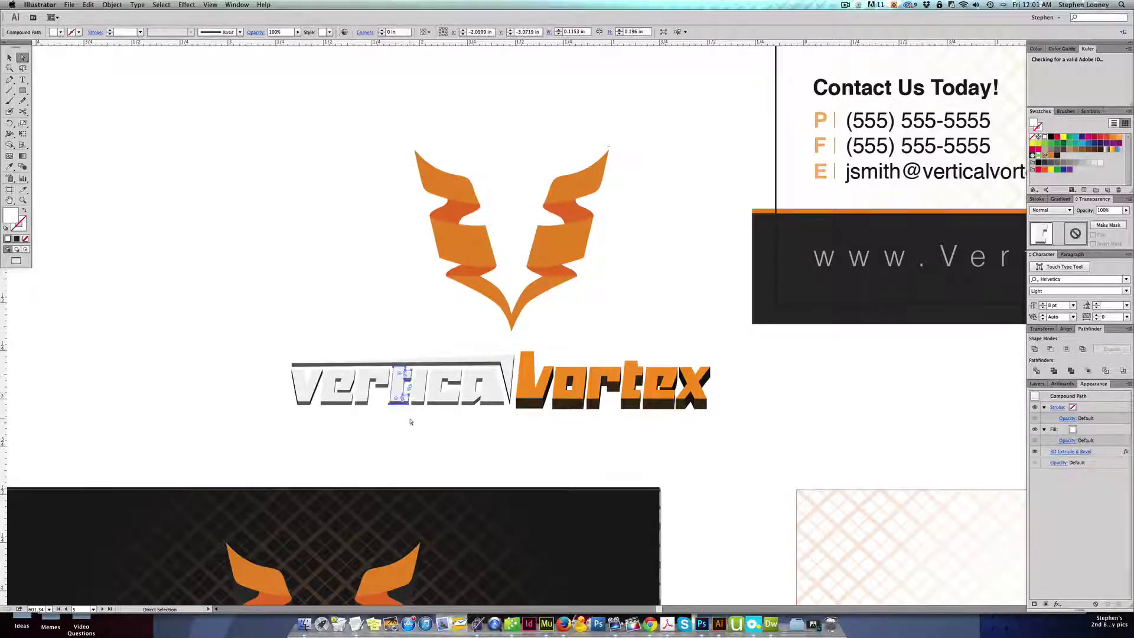
left_click_drag(307, 388, 727, 416)
key("super+z")
left_click(258, 377)
key("v")
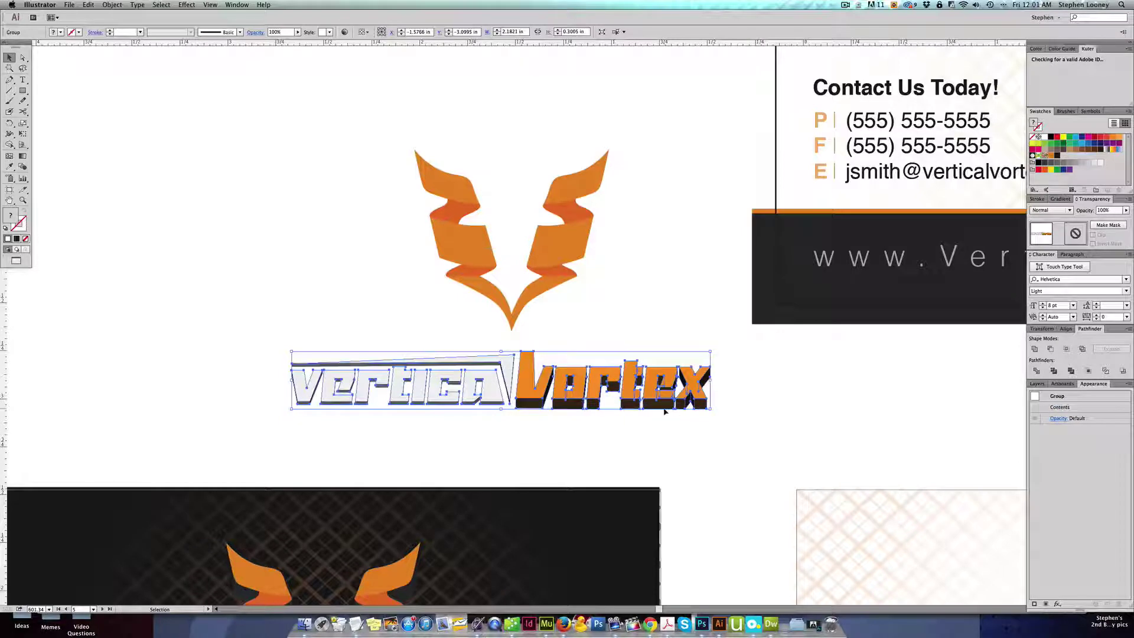
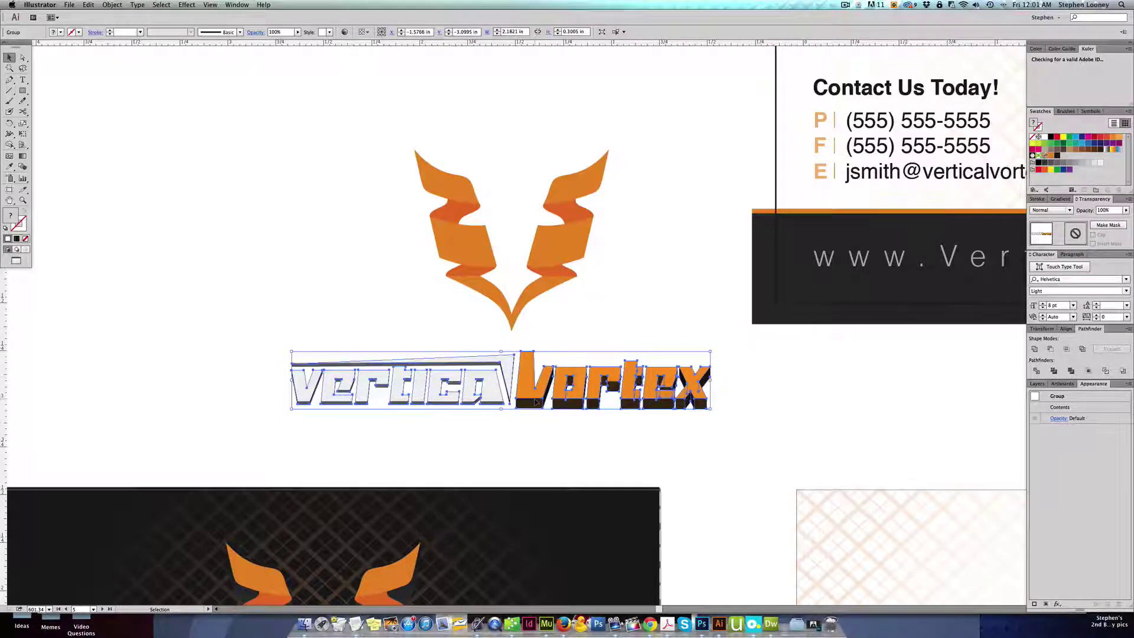
Zoom in closely on the wordmark and switch to Direct Selection
left_click(113, 6)
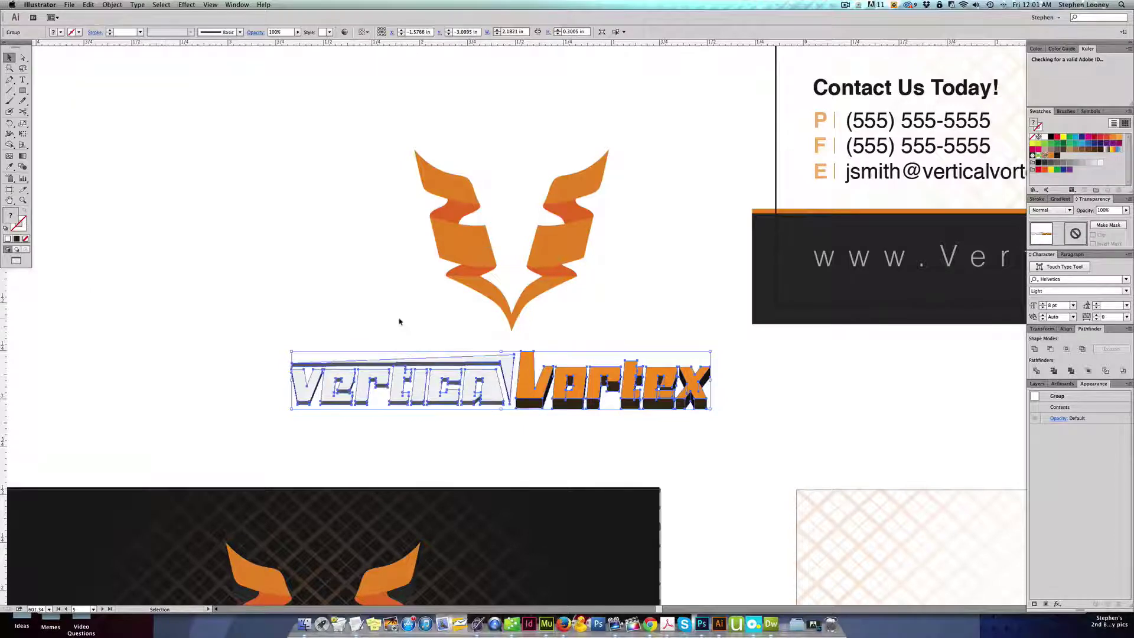
left_click(334, 311)
left_click_drag(194, 273, 704, 473)
key("a")
left_click_drag(235, 358, 249, 421)
key("ctrl+z")
key("ctrl+z")
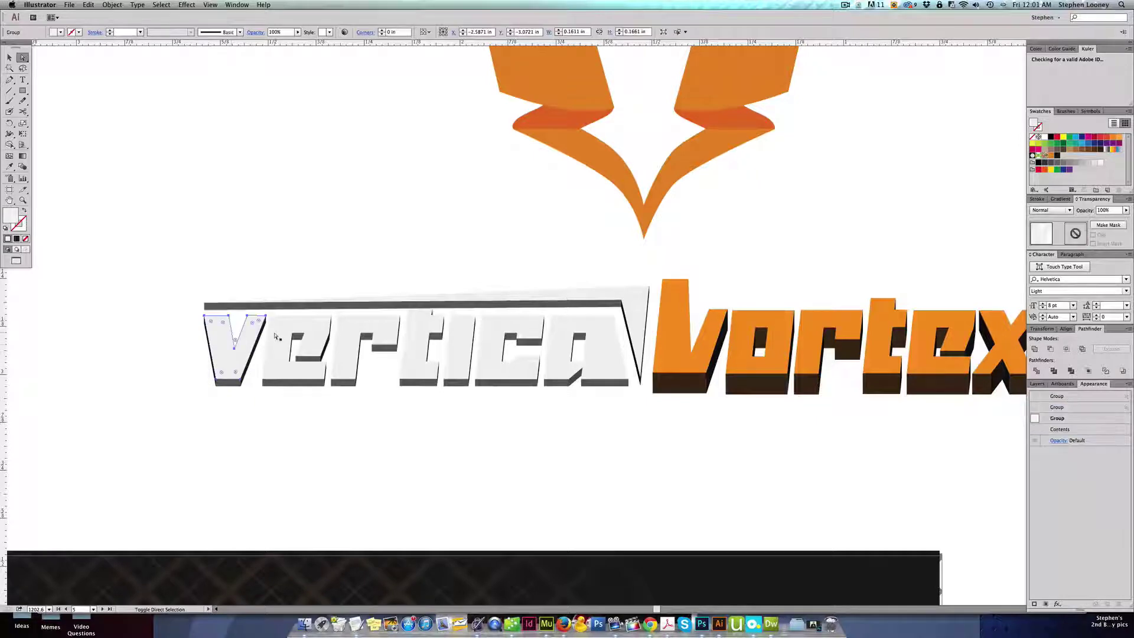
Select the front faces of every Vertica and Vortex letter plus the grey backing bar
left_click(278, 338, "shift")
left_click(352, 339, "shift")
left_click(421, 337, "shift")
left_click(462, 341, "shift")
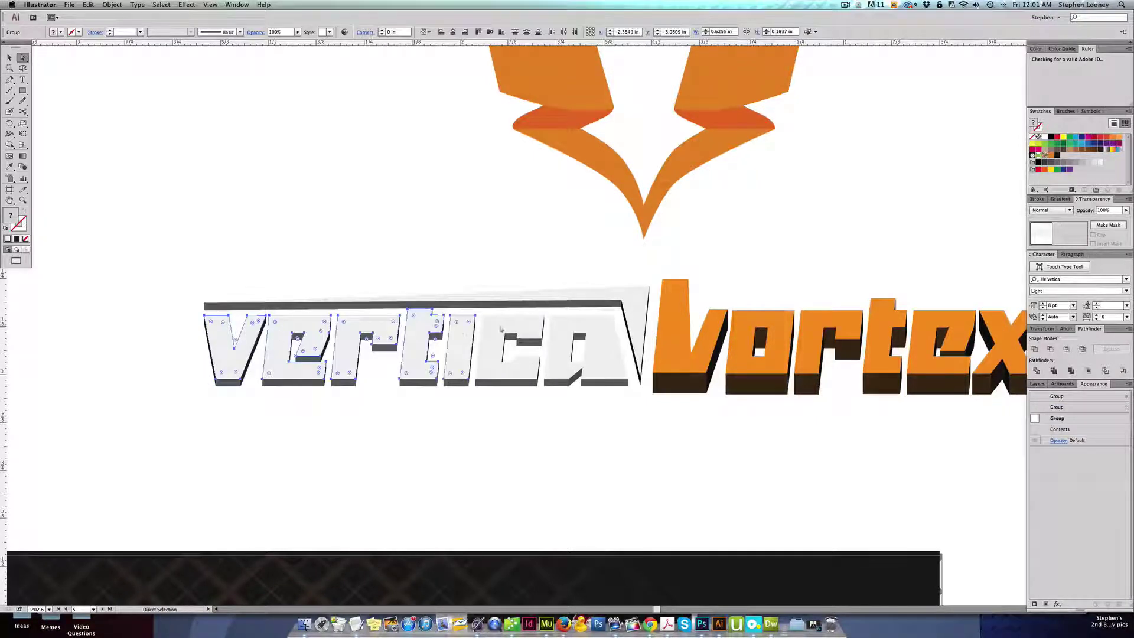
left_click(501, 331, "shift")
left_click(603, 355, "shift")
left_click(632, 313, "shift")
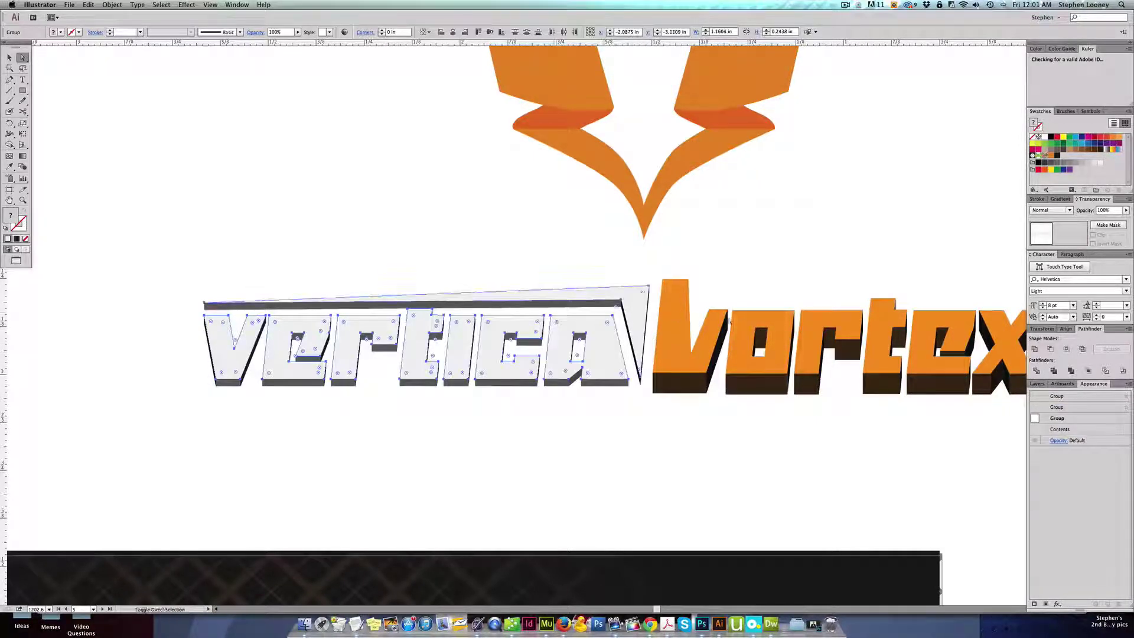
left_click(715, 323, "shift")
left_click(746, 329, "shift")
left_click(833, 322, "shift")
left_click(880, 334, "shift")
left_click(932, 340, "shift")
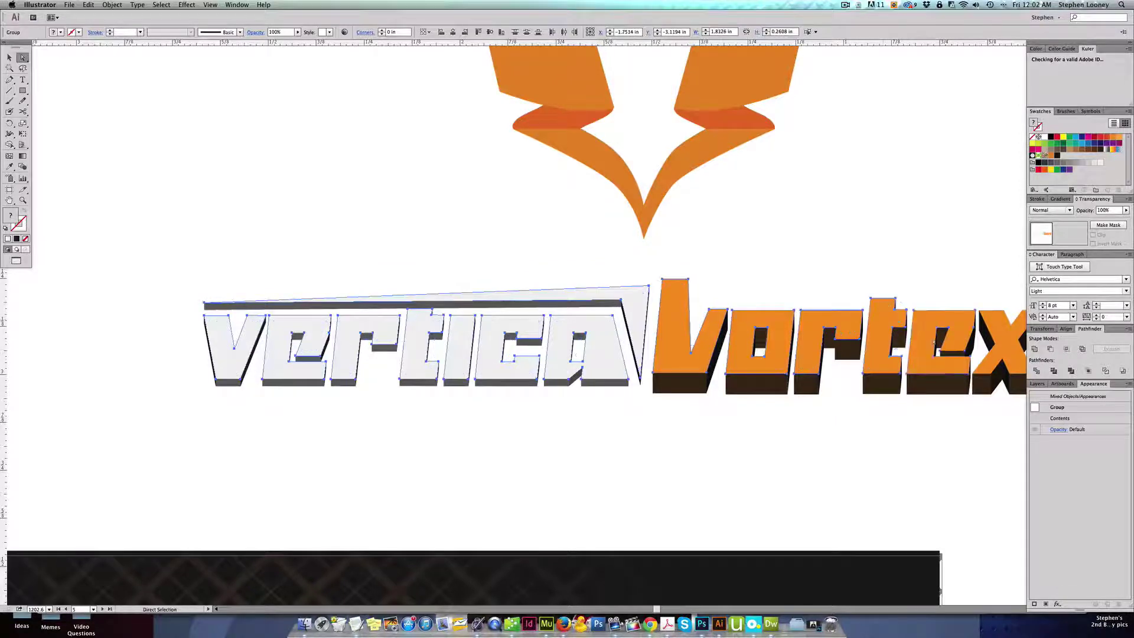
scroll(935, 343, "right", 5)
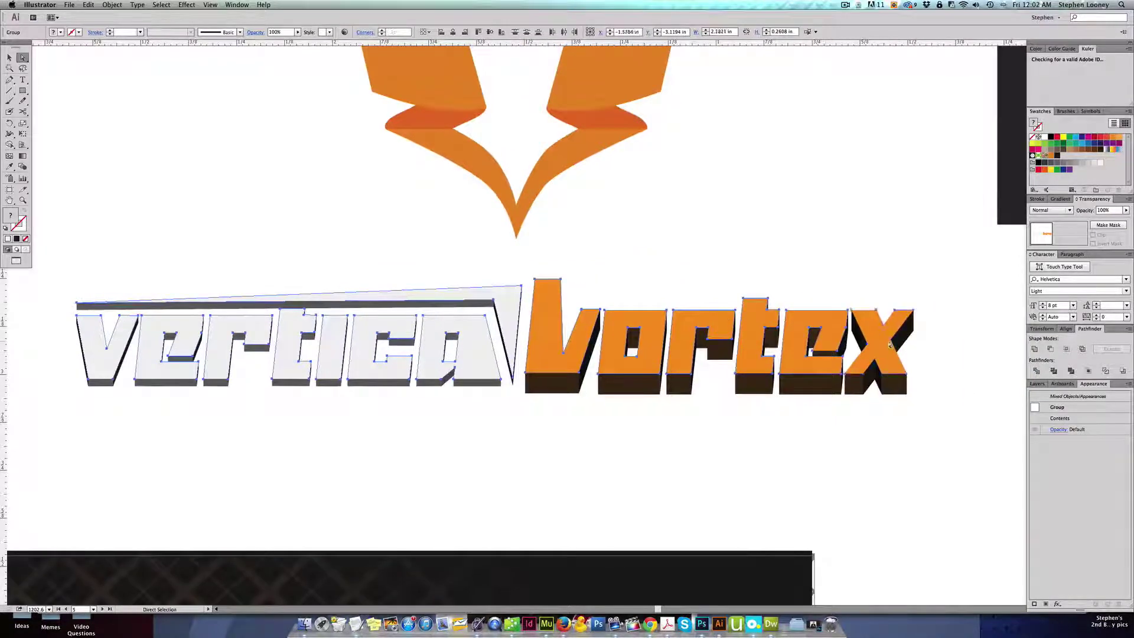
left_click(890, 344, "shift")
Delete the wordmark's extrusion pieces, keeping the letter front faces, and zoom out
left_click_drag(946, 443, 67, 287)
key("Delete")
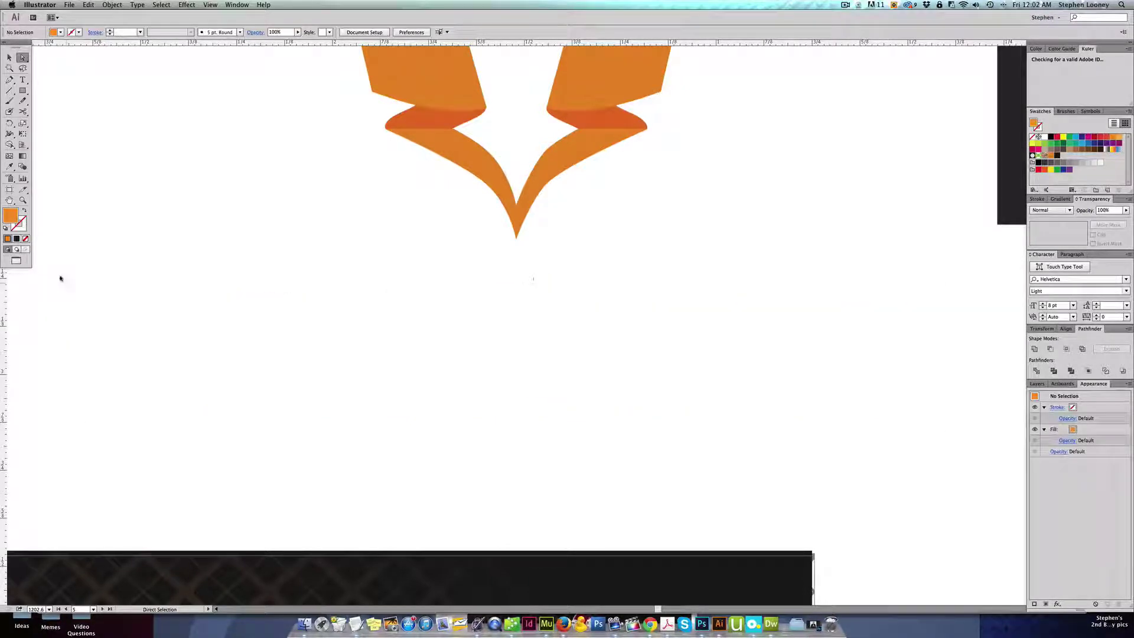
key("super+z")
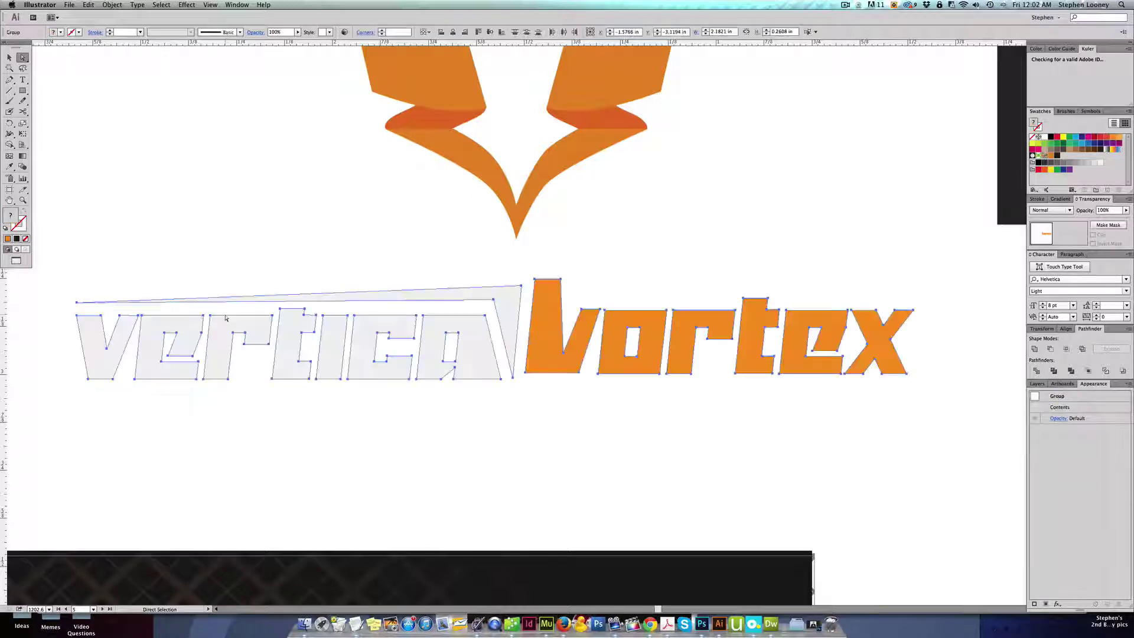
key("super+minus")
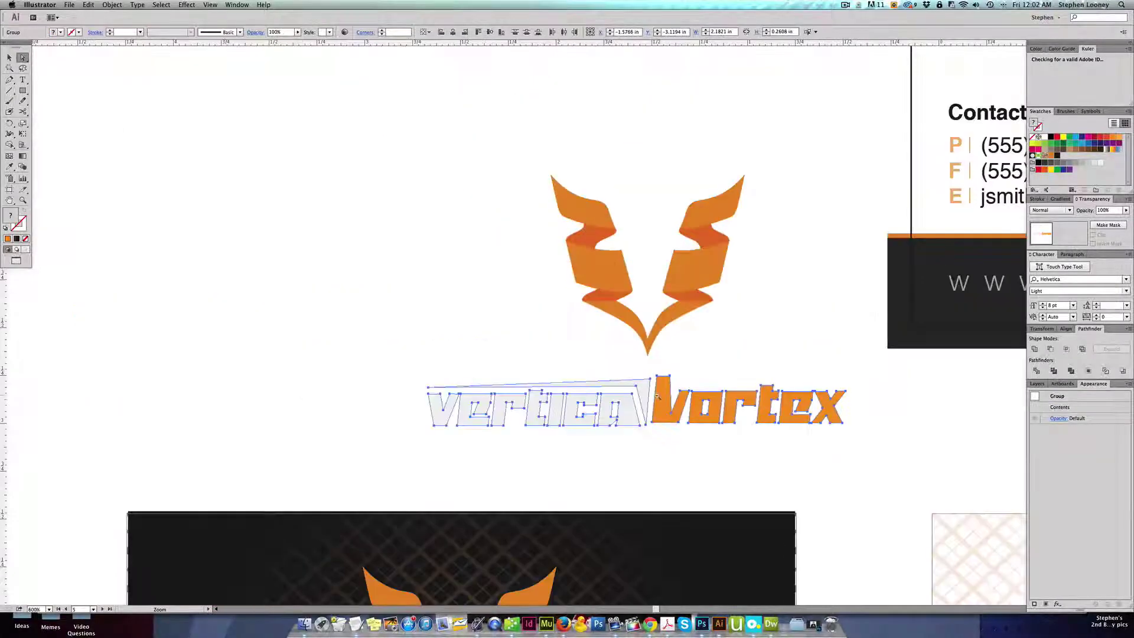
Fill the Vertica letters black, then select the whole flat logo
left_click_drag(380, 372, 650, 441)
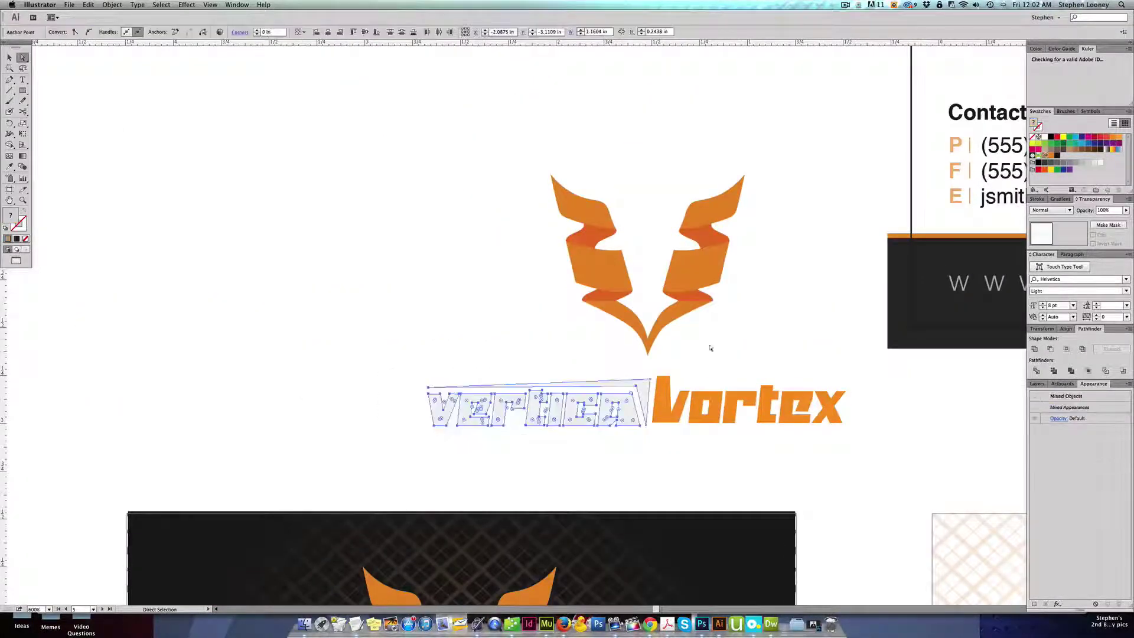
left_click(1058, 157)
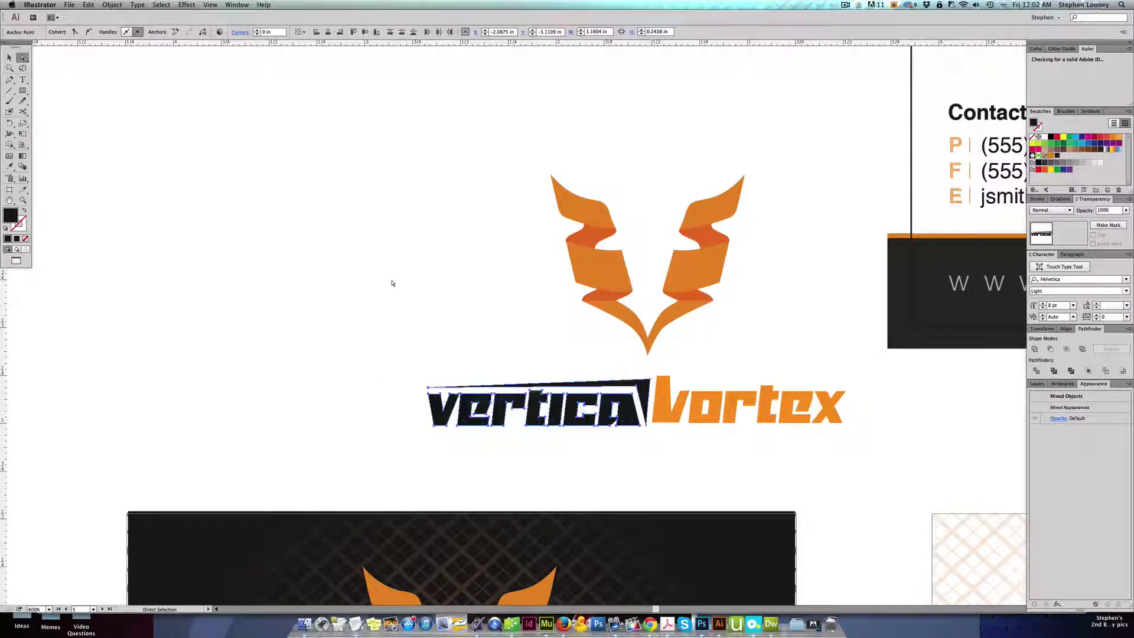
left_click(392, 283)
left_click(713, 388, "alt+super")
left_click_drag(654, 380, 385, 319)
left_click_drag(130, 100, 384, 299)
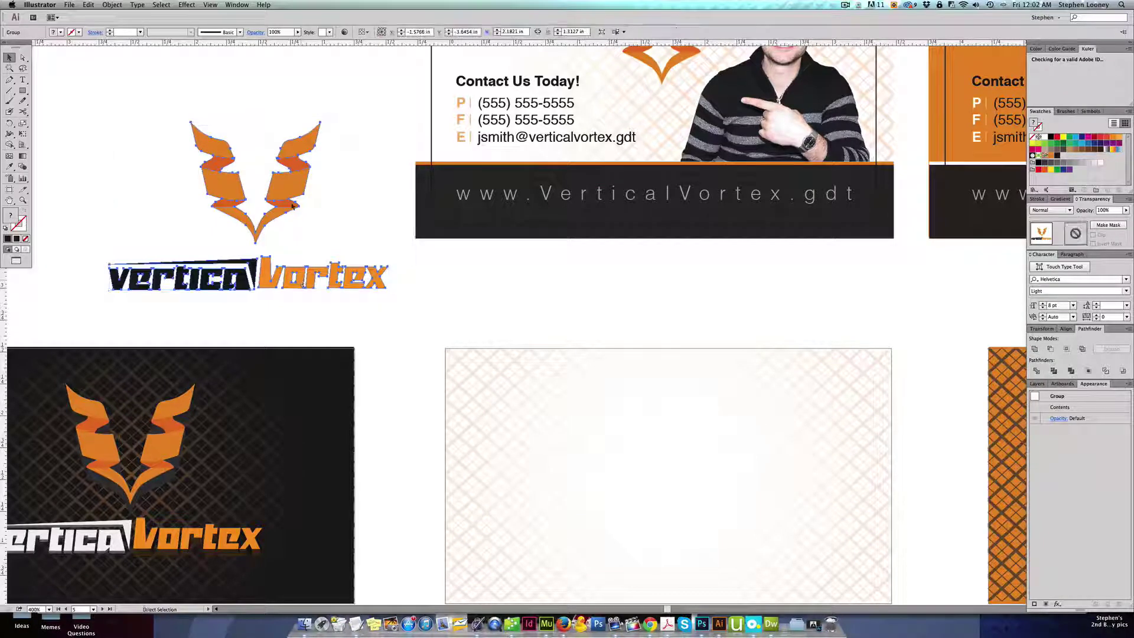
Move the flat logo onto the white front card and delete that card's old logo
left_click_drag(304, 283, 707, 452)
left_click(629, 447, "alt+super")
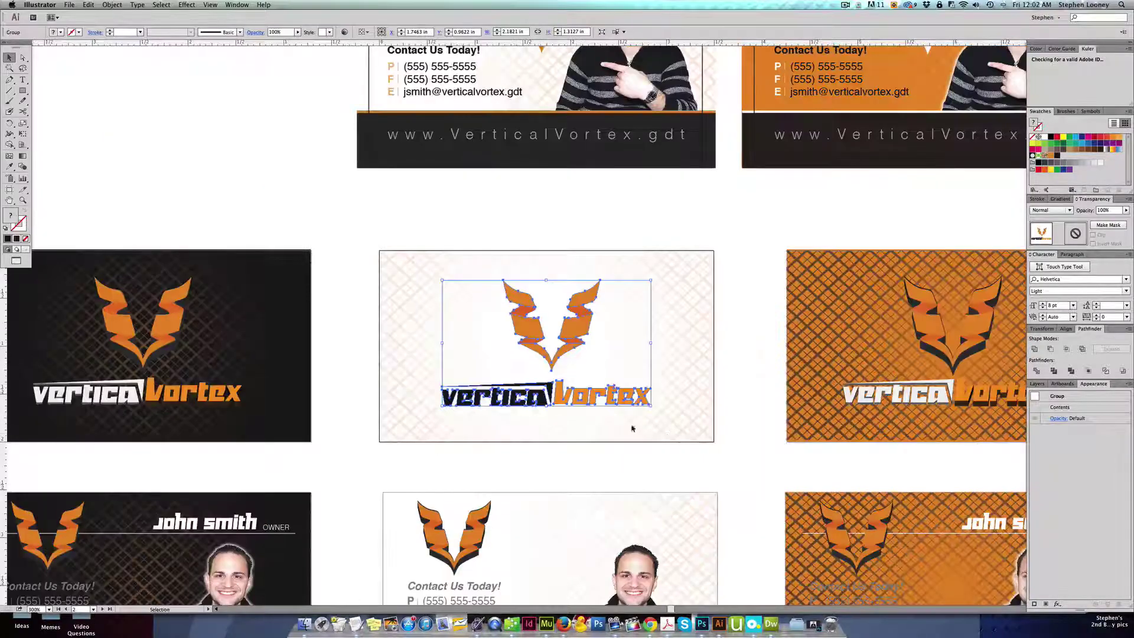
left_click_drag(543, 358, 556, 373)
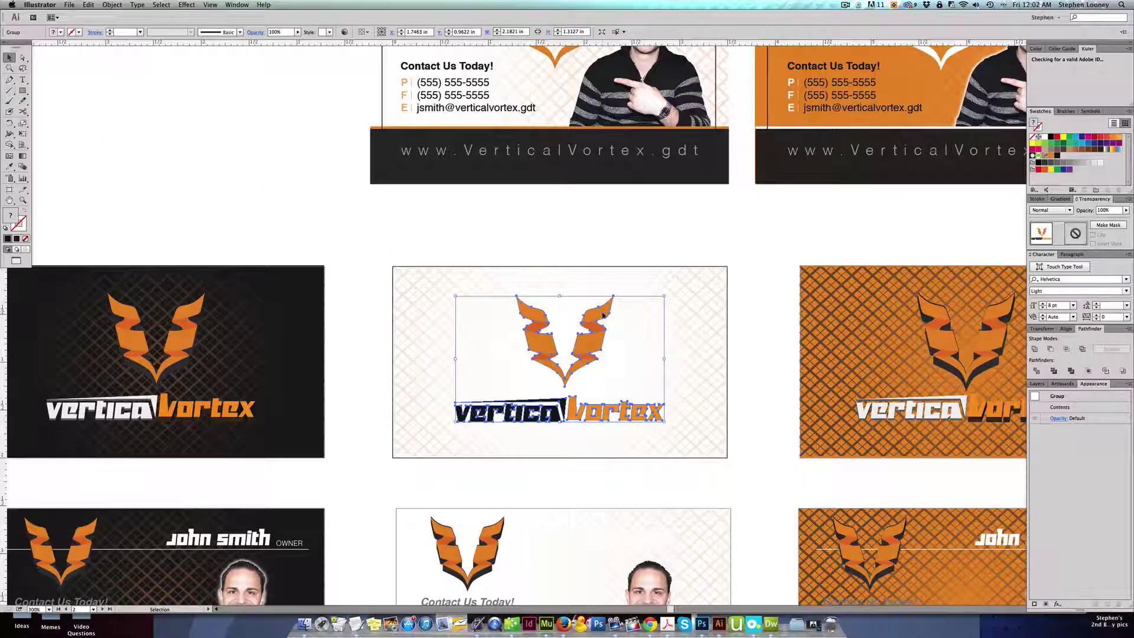
left_click(555, 212)
left_click_drag(534, 252, 548, 92)
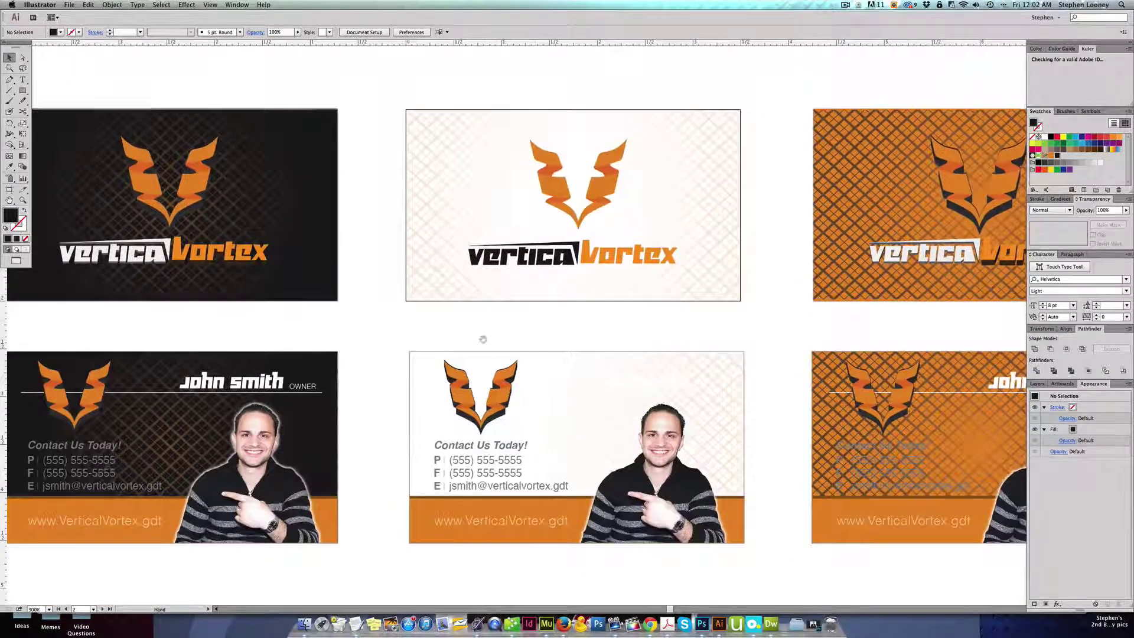
left_click_drag(484, 338, 531, 378)
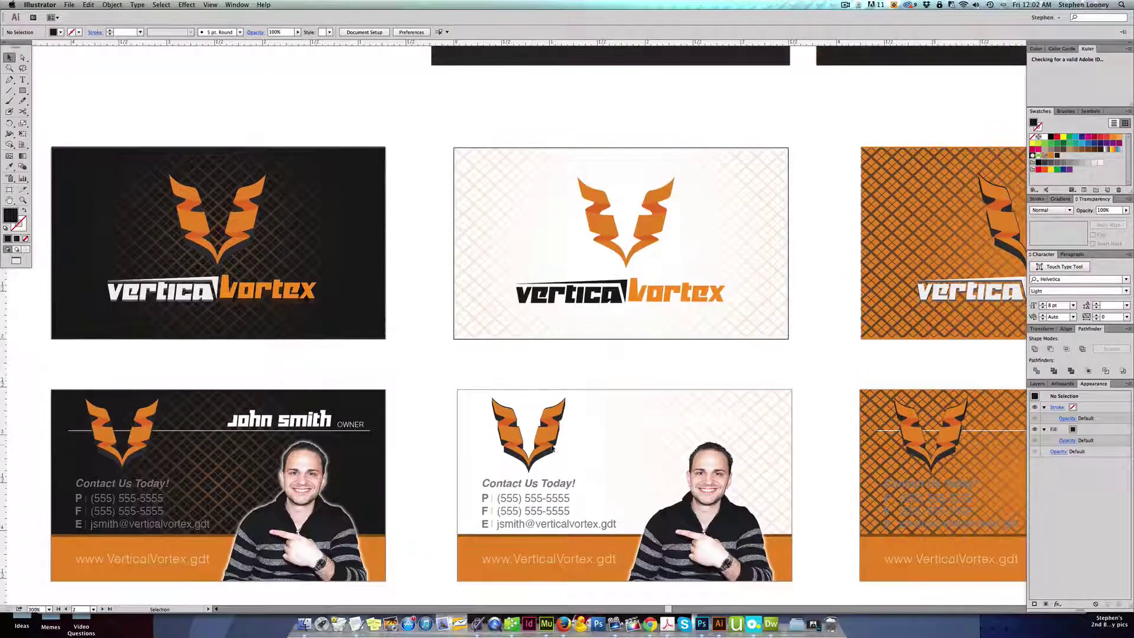
left_click(552, 444)
key("Delete")
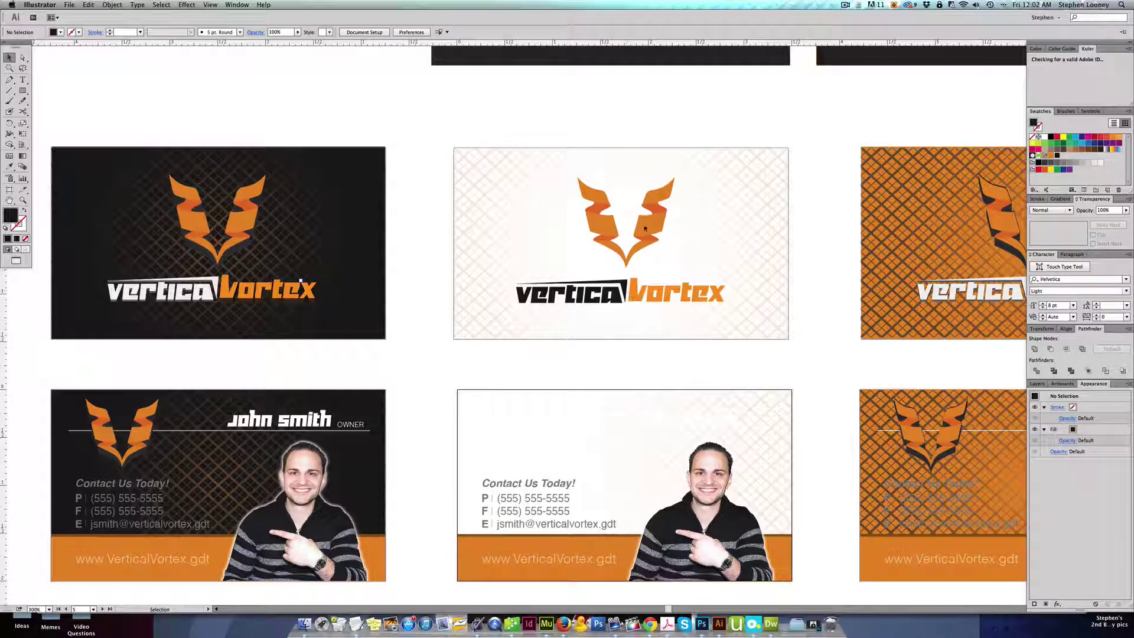
Ungroup the flat logo and lock the white card's background pattern with Cmd+2
left_click(642, 230)
right_click(643, 229)
left_click(661, 279)
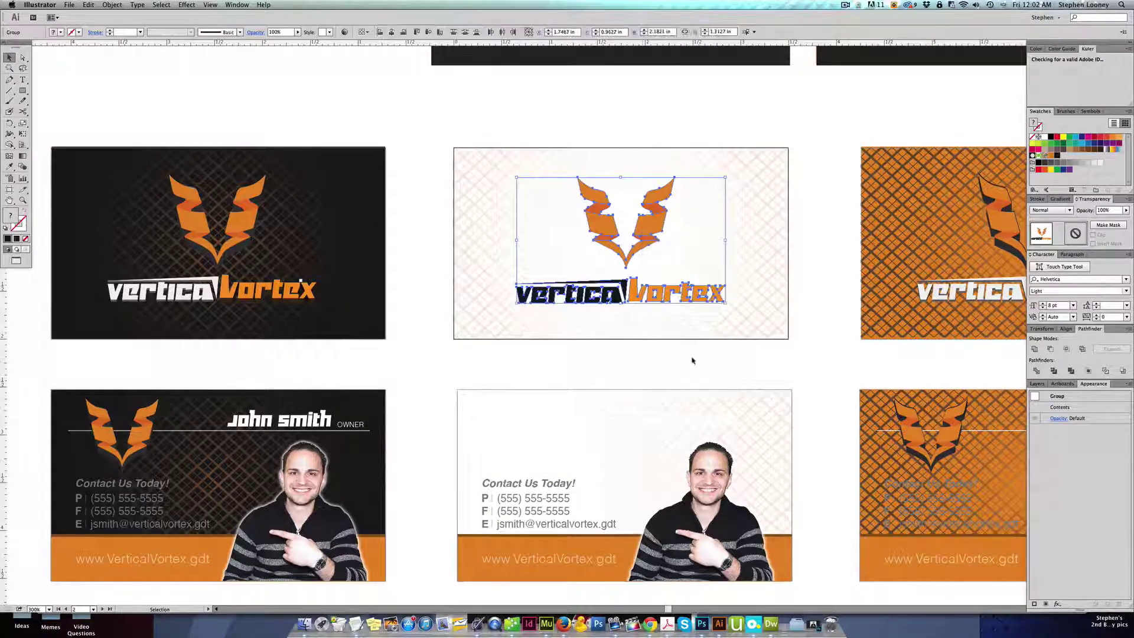
left_click(691, 362)
left_click(653, 226)
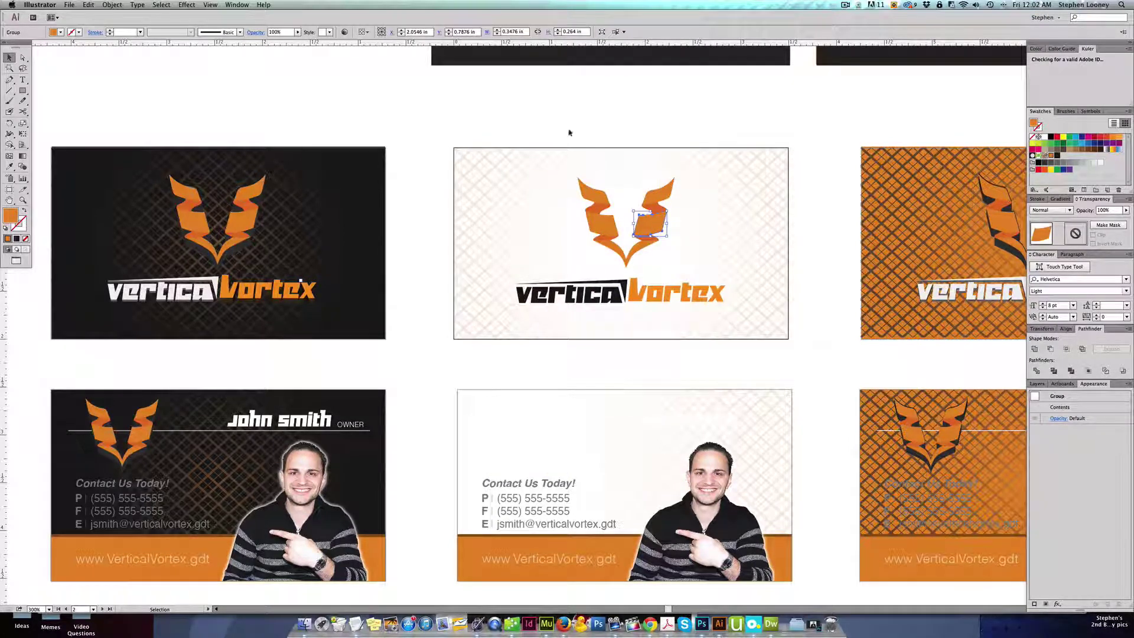
left_click_drag(568, 124, 626, 171)
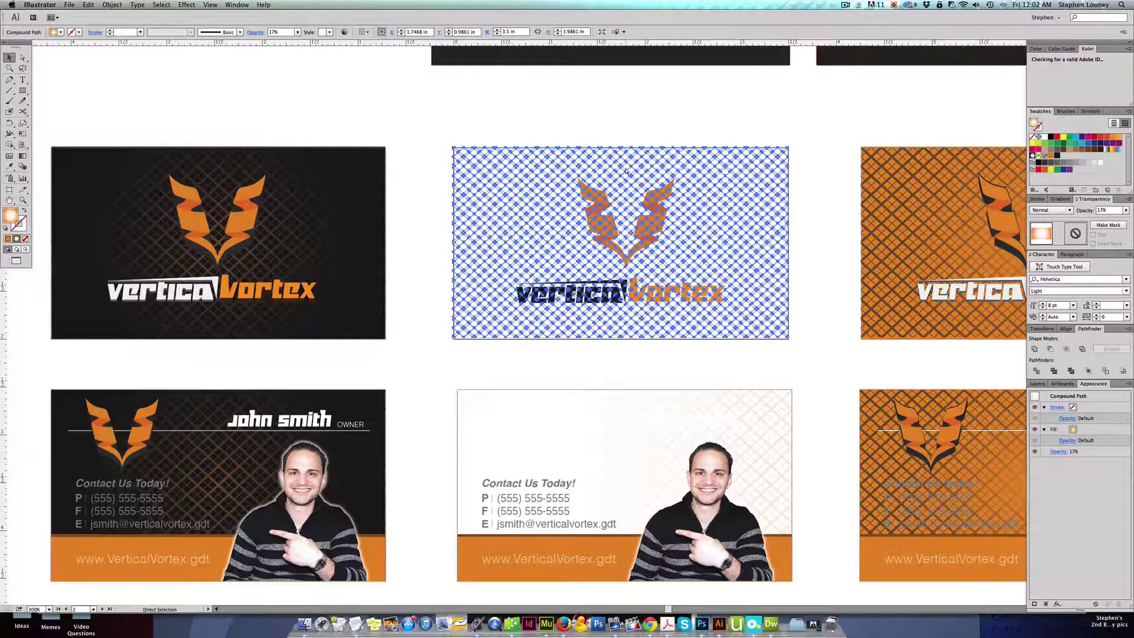
key("super+2")
Group the orange V mark and place a smaller copy at the lower white card's top left
left_click_drag(545, 171, 707, 266)
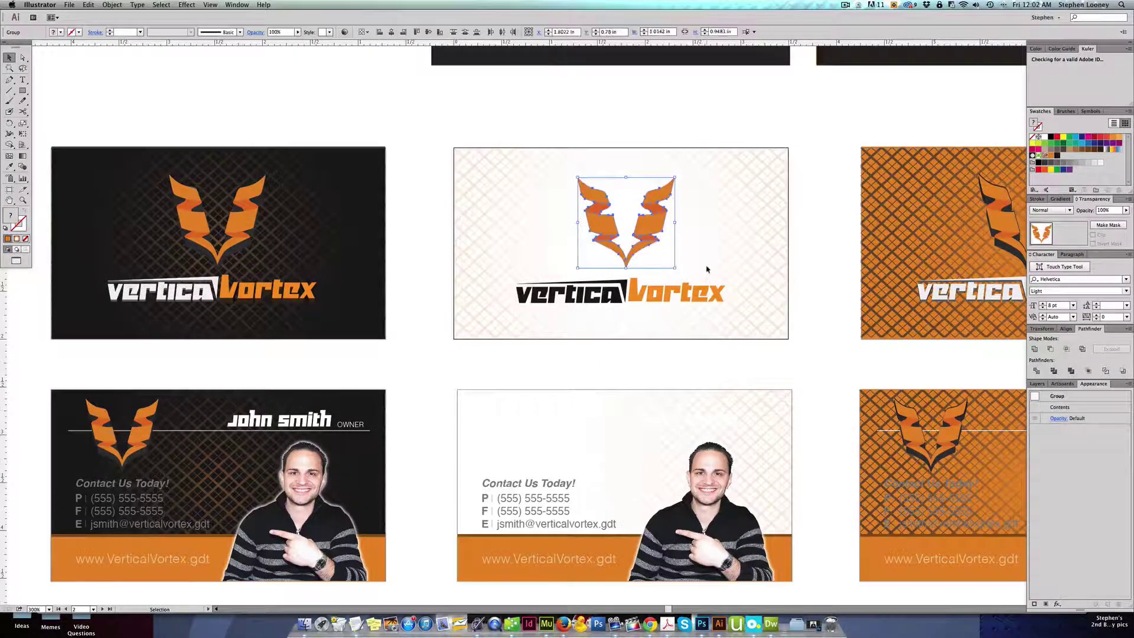
key("super+g")
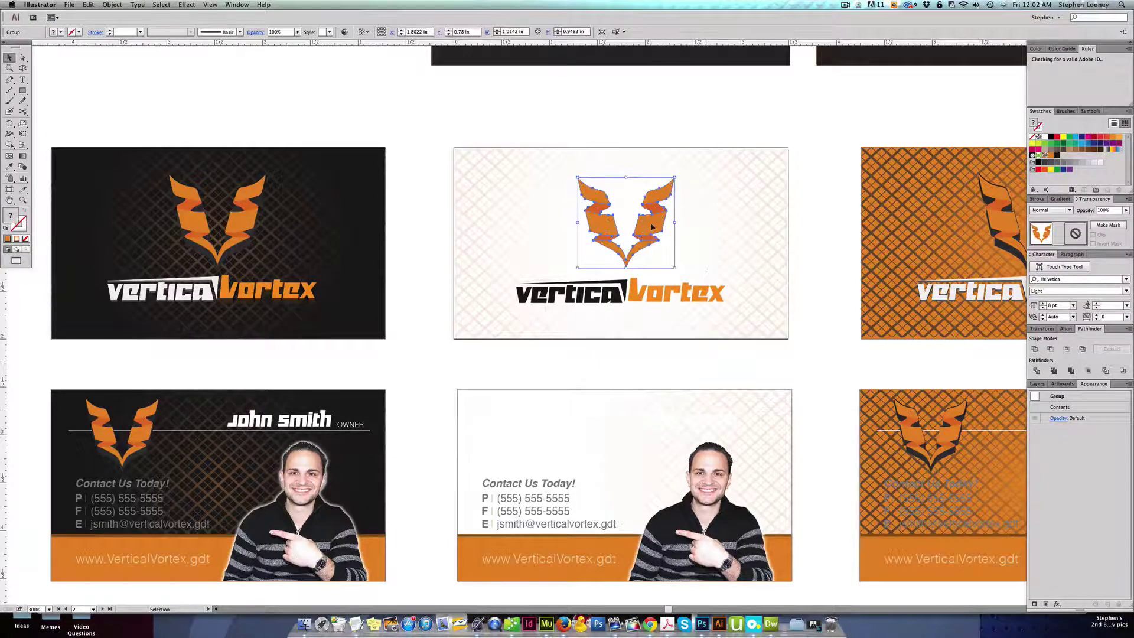
left_click_drag(652, 227, 553, 433)
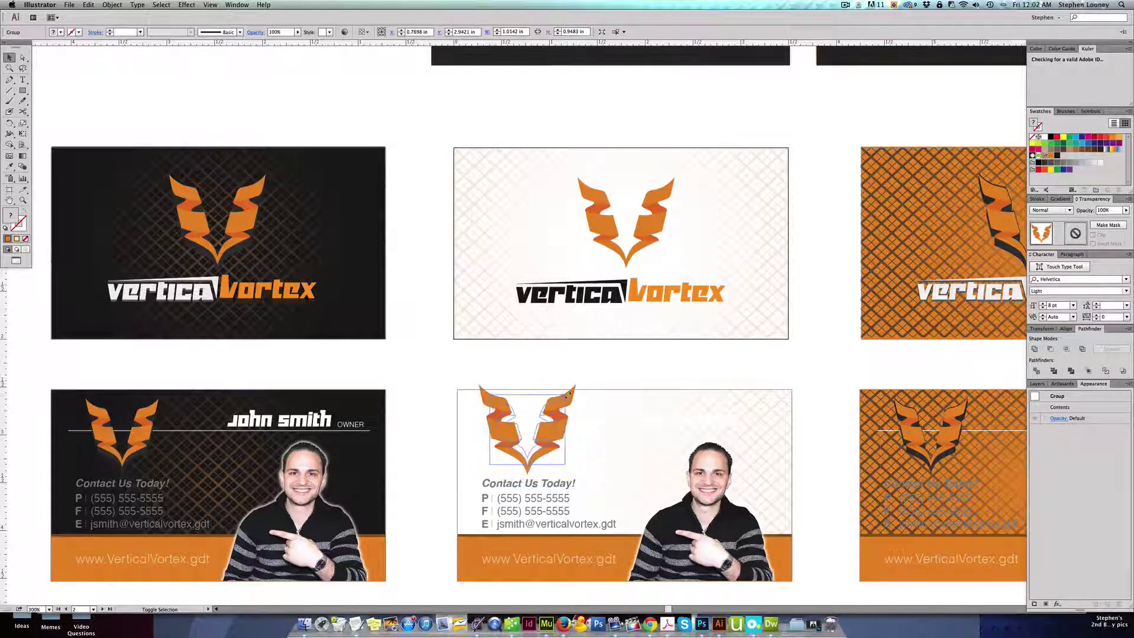
left_click_drag(568, 394, 561, 397)
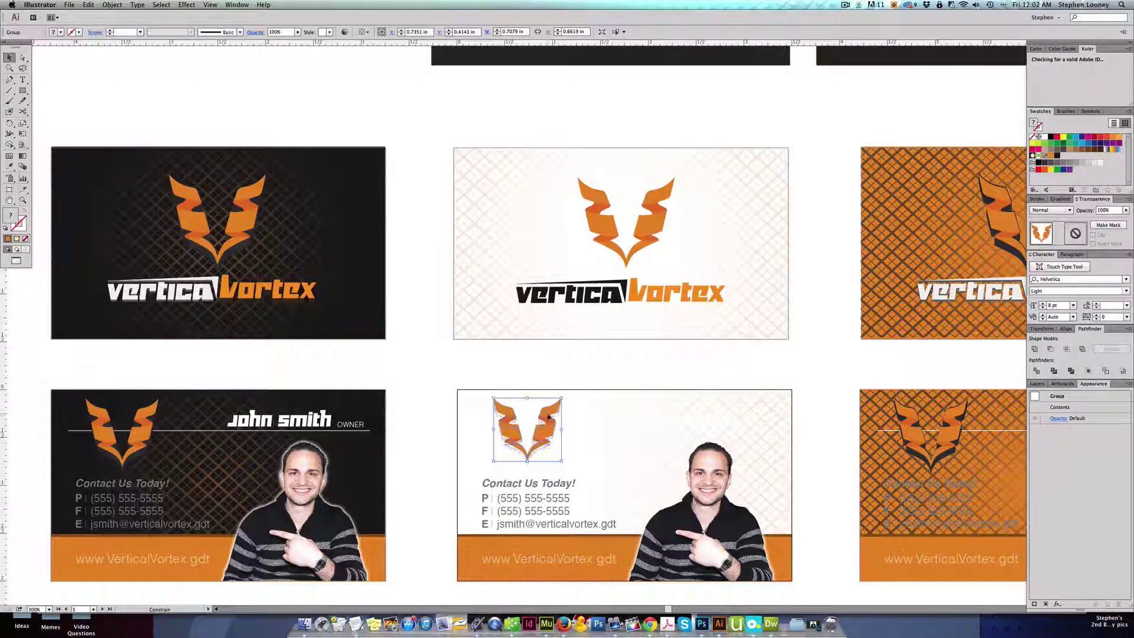
left_click(633, 362)
left_click_drag(622, 344, 613, 325)
mouse_move(738, 471)
left_mouse_down()
mouse_move(759, 444)
mouse_move(730, 468)
left_mouse_up()
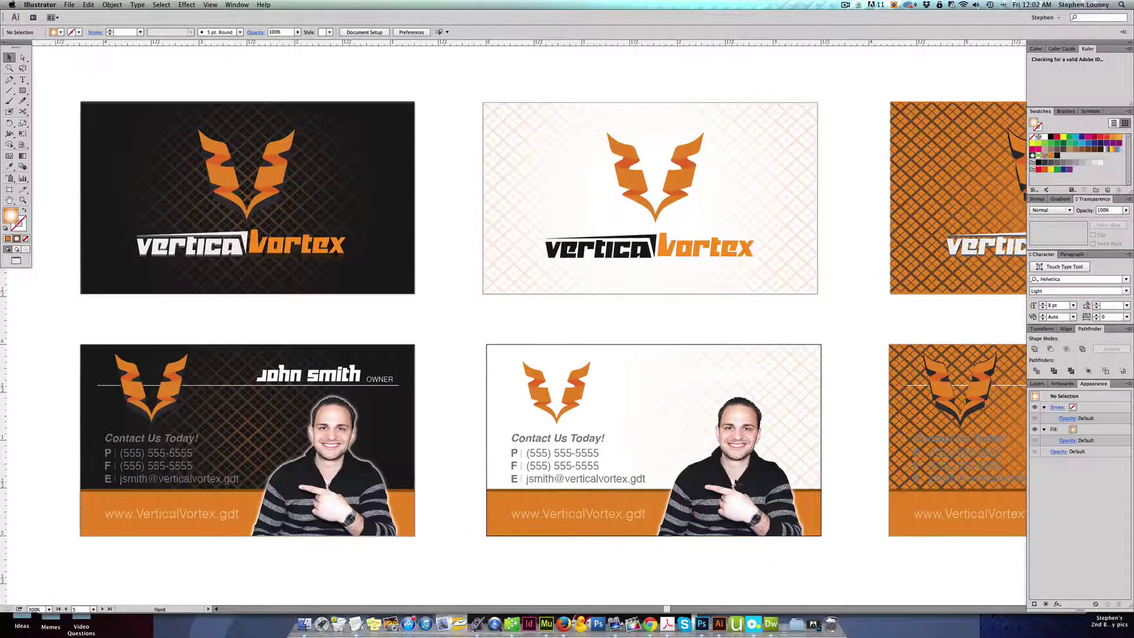
Lock the lower white card's background pattern and make the name text black
left_click(709, 367)
left_click(652, 327)
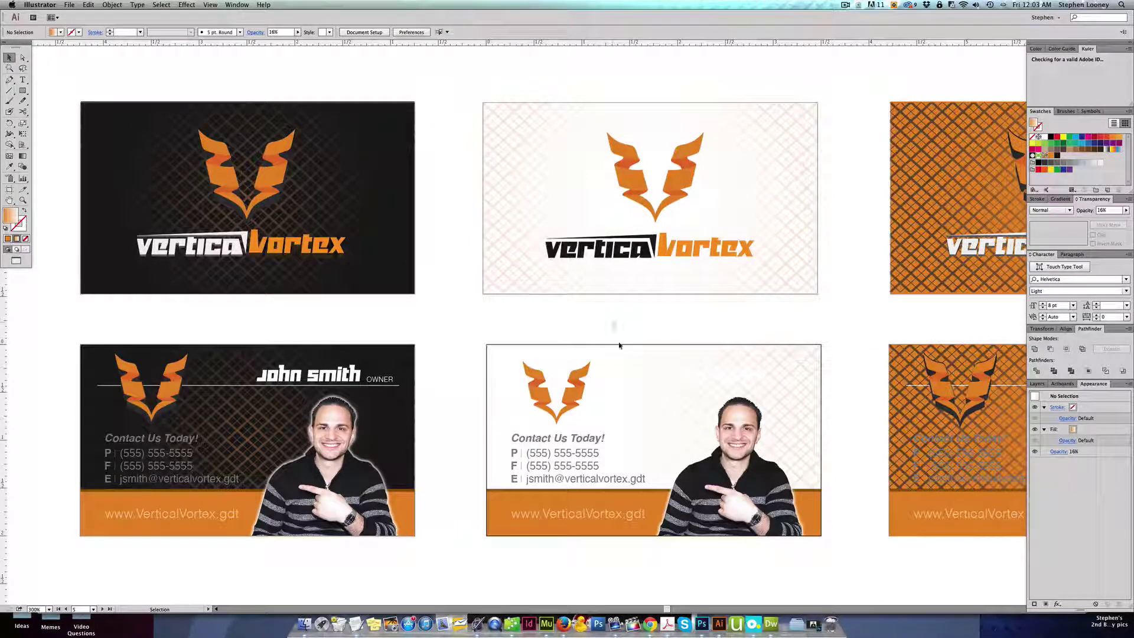
left_click_drag(613, 322, 807, 395)
key("shift+super+a")
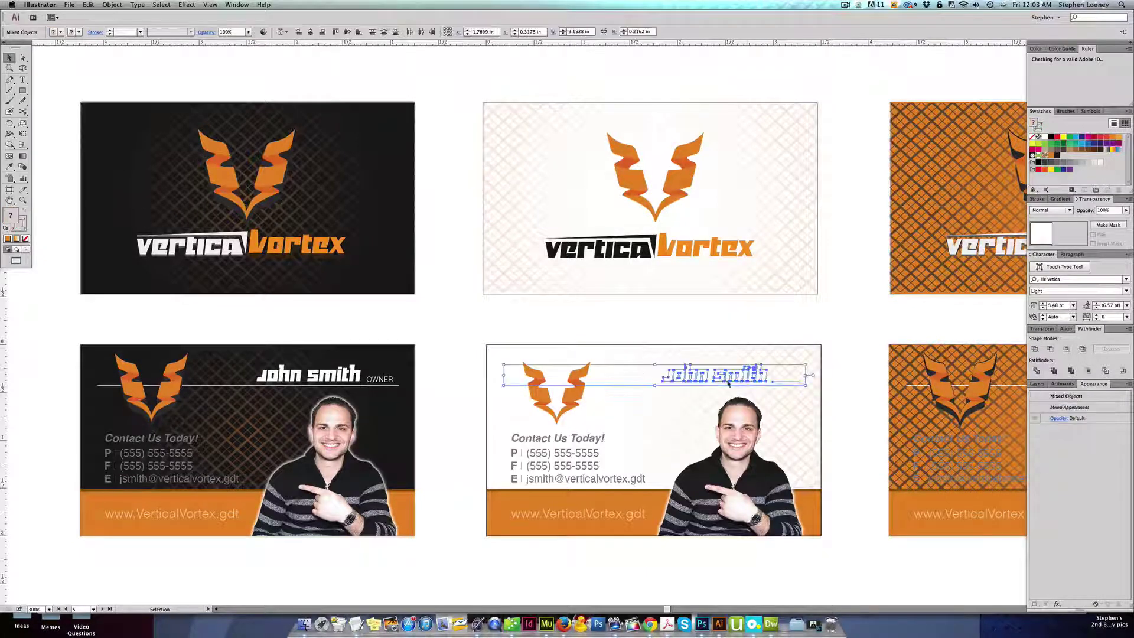
left_click_drag(659, 351, 792, 384)
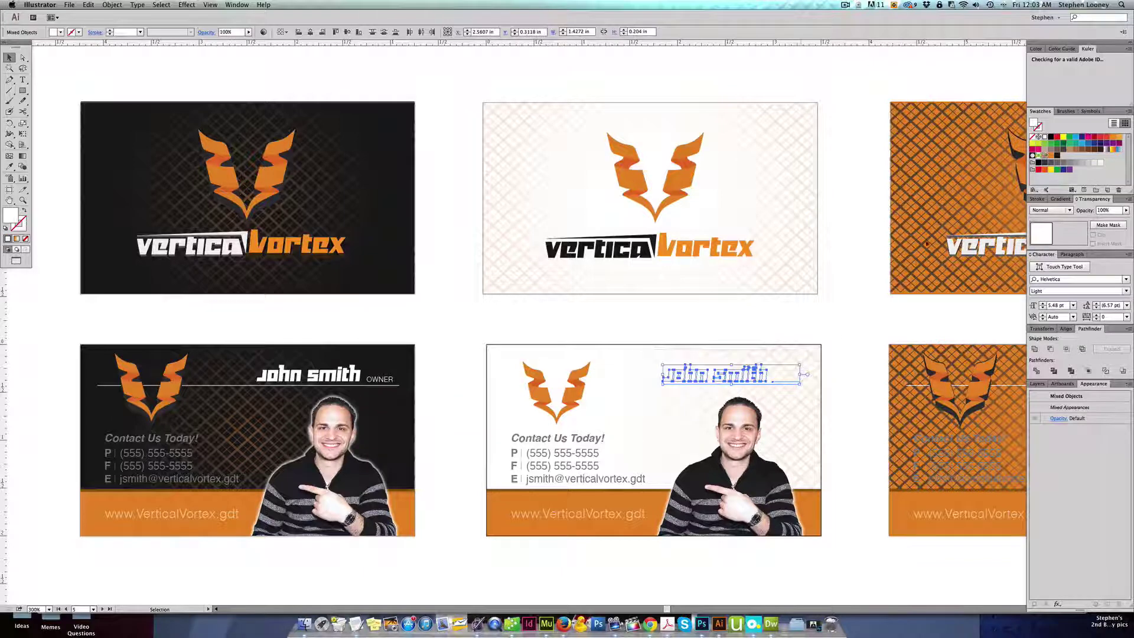
left_click(1050, 137)
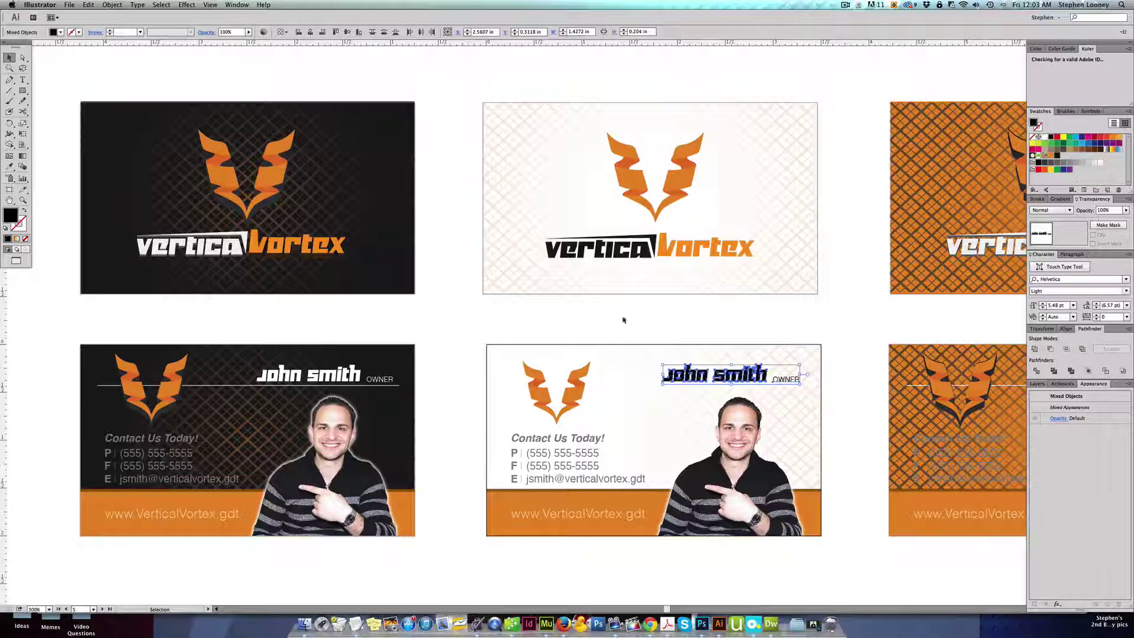
Give the thin divider line under the name a black stroke
left_click_drag(619, 327, 628, 418)
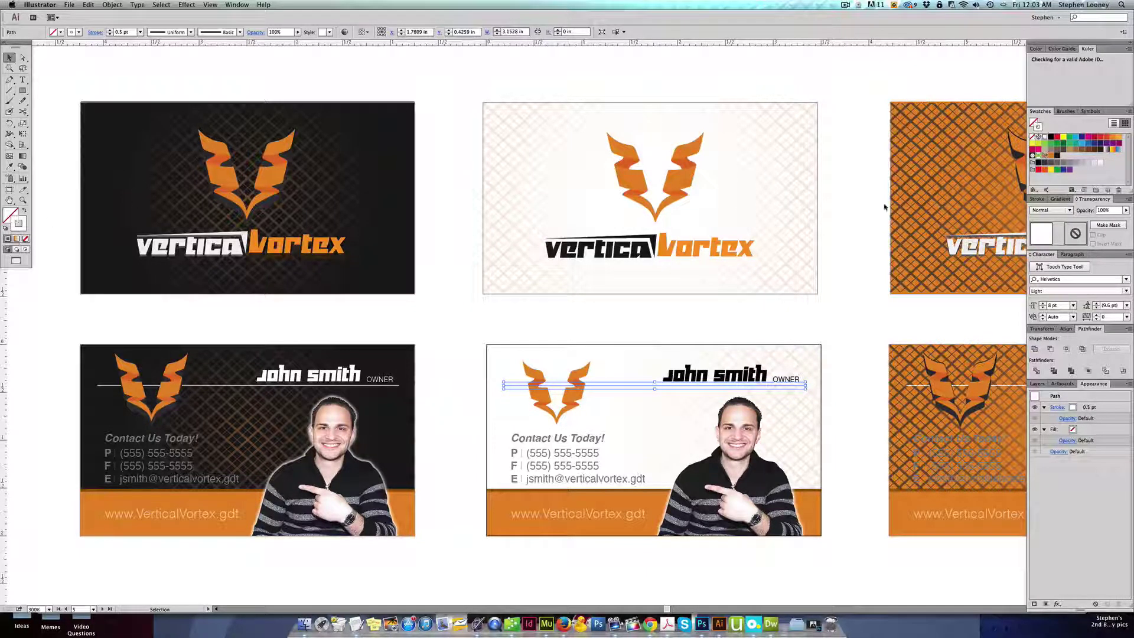
left_click(1051, 137)
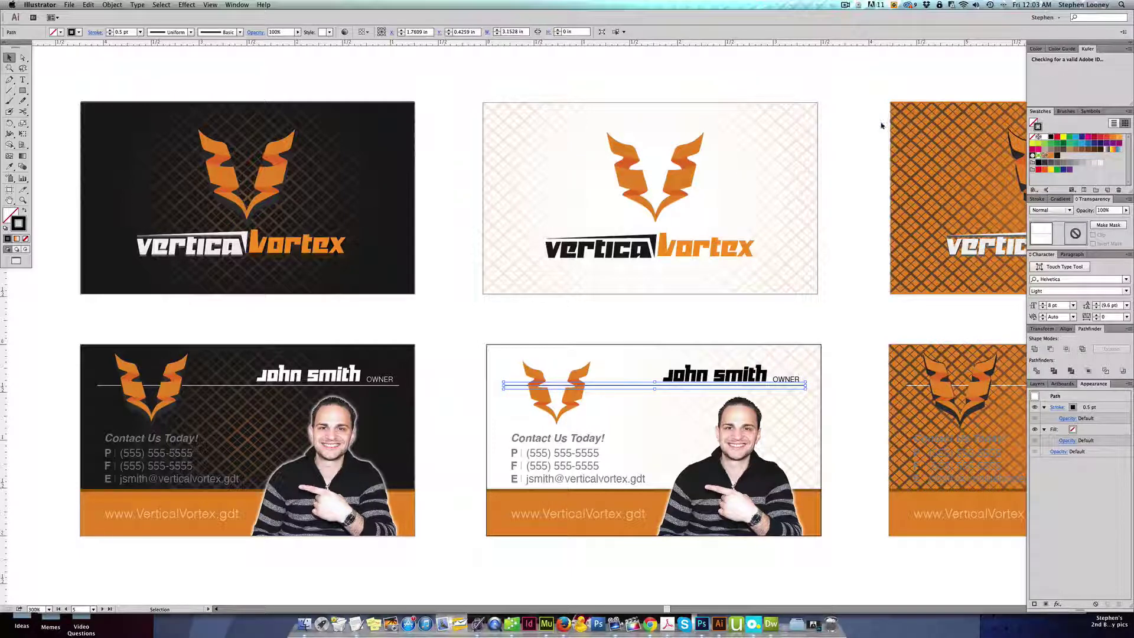
left_click(884, 126)
left_click_drag(789, 275, 786, 275)
Scale the orange V logo on the white contact card up slightly
left_click(586, 368)
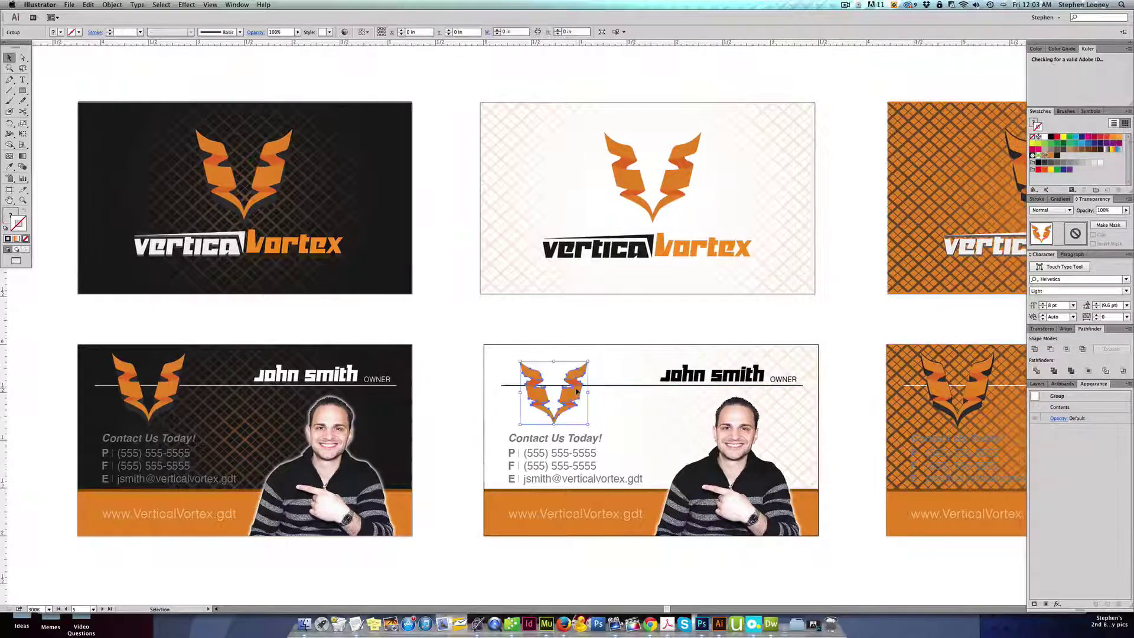
left_click_drag(589, 361, 568, 392)
left_click(479, 314)
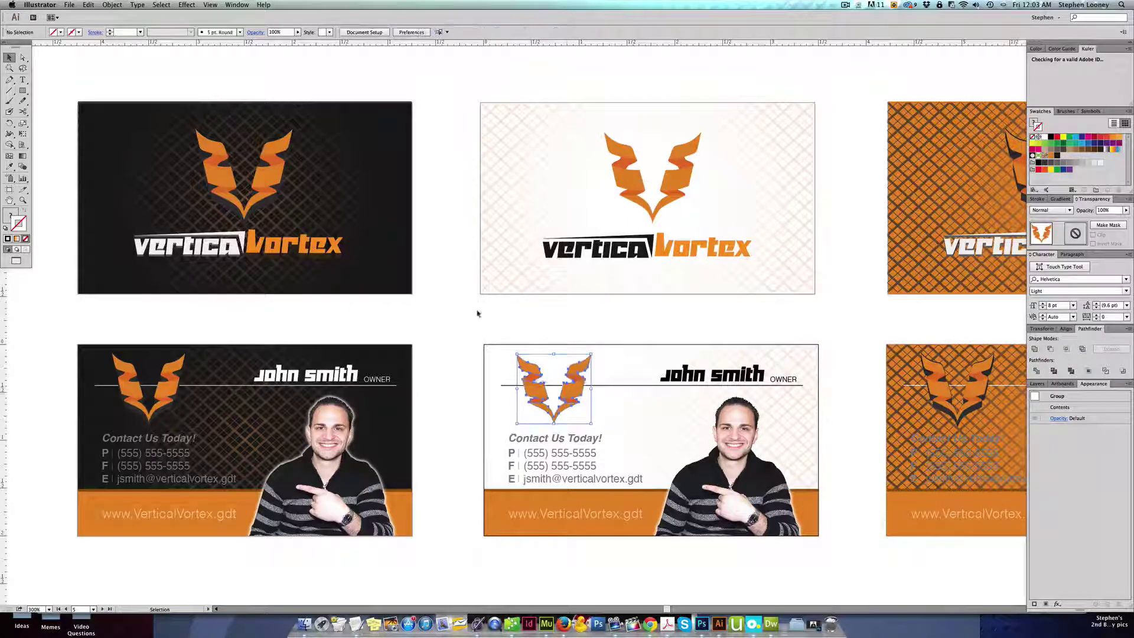
left_click(615, 355, "alt+super")
Unlock all artwork and select the bottom white card's 16% pattern overlay
left_click(618, 357, "alt+super")
left_click_drag(596, 356, 595, 392)
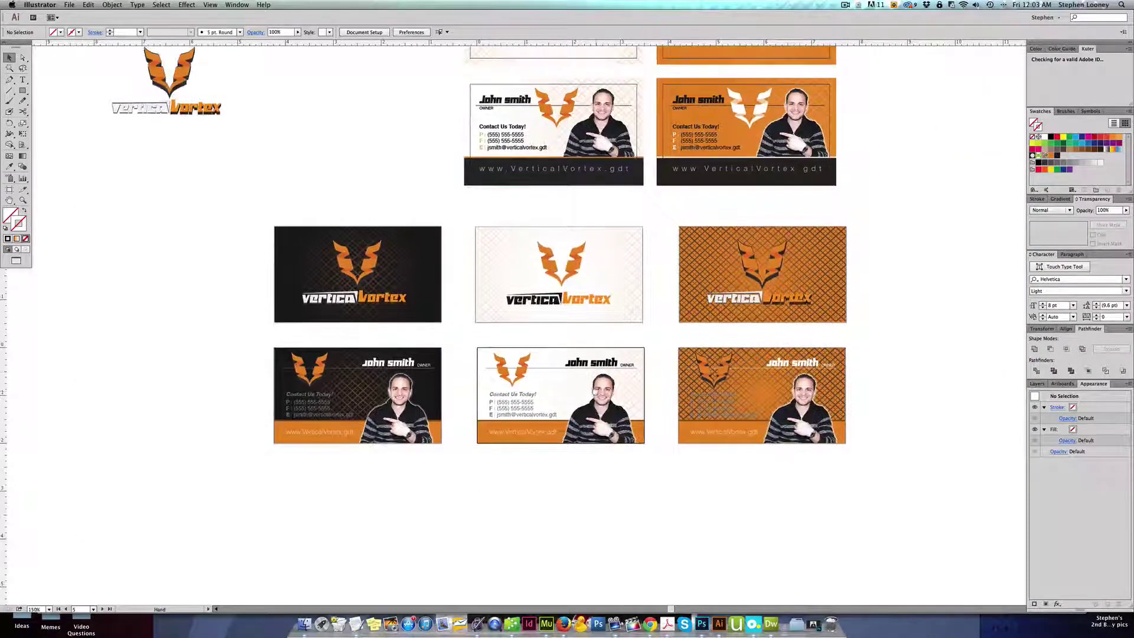
left_click(631, 380)
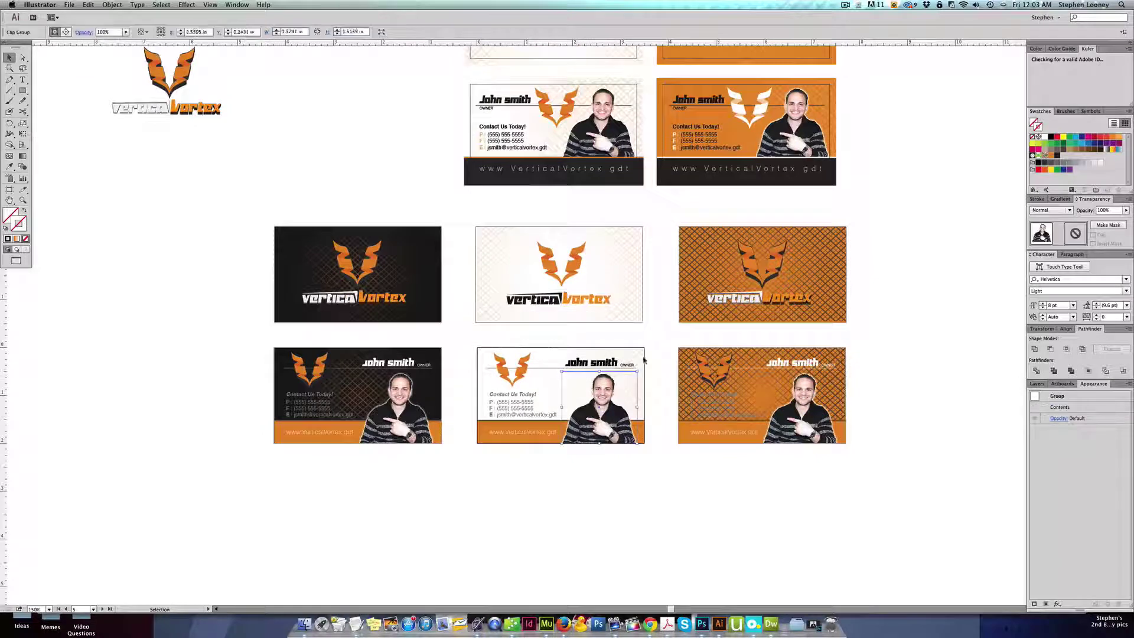
left_click(643, 360)
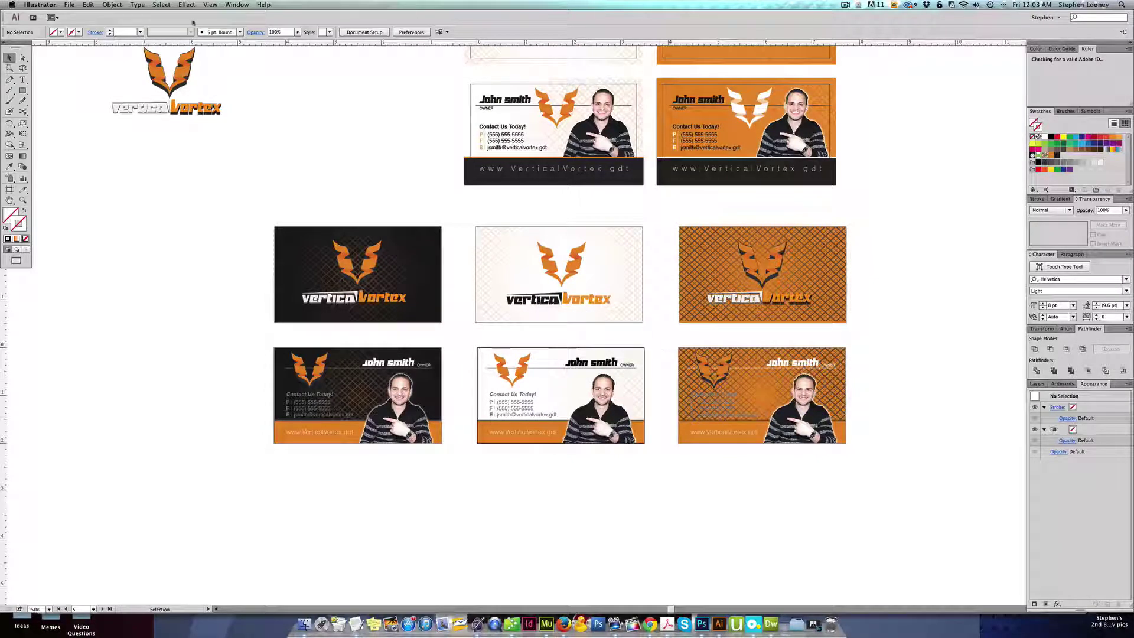
left_click(115, 4)
left_click(133, 64)
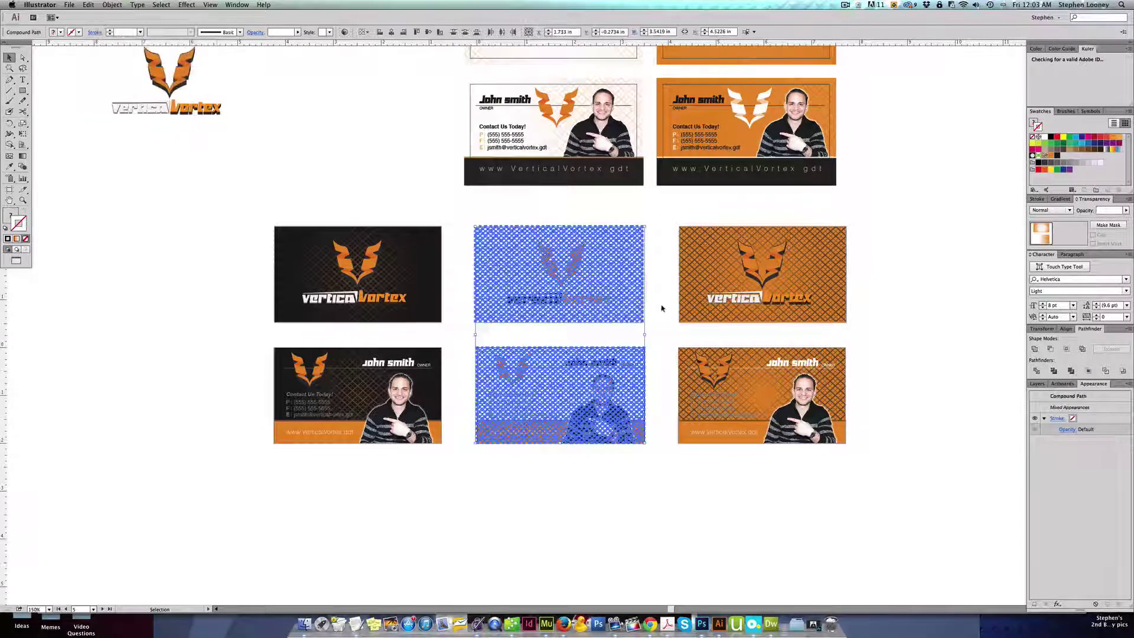
key("Delete")
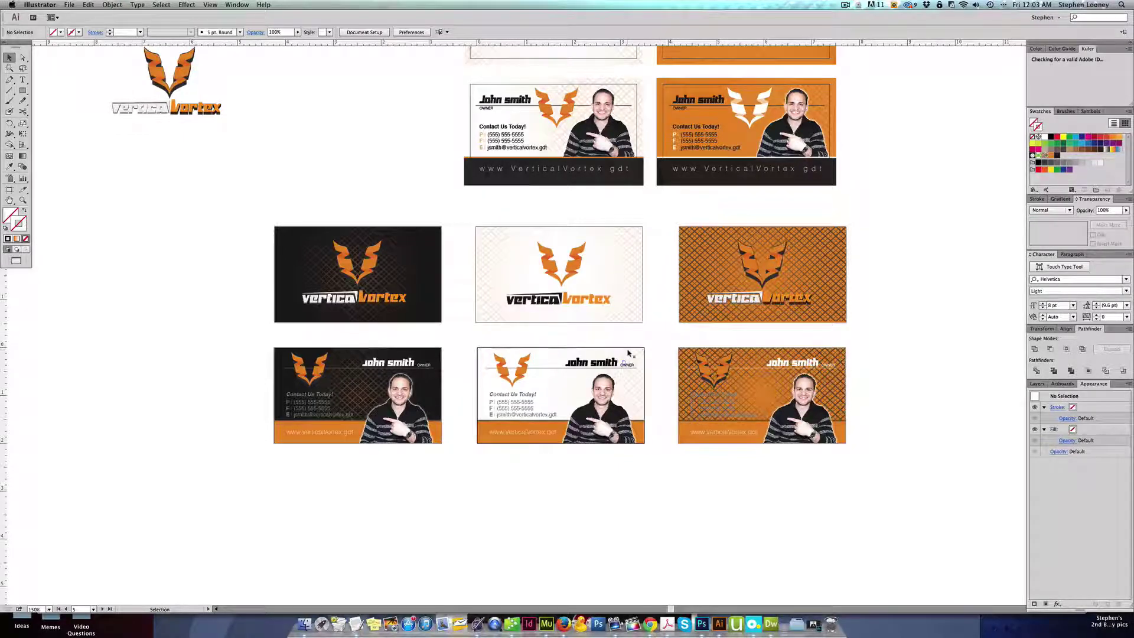
key("cmd+z")
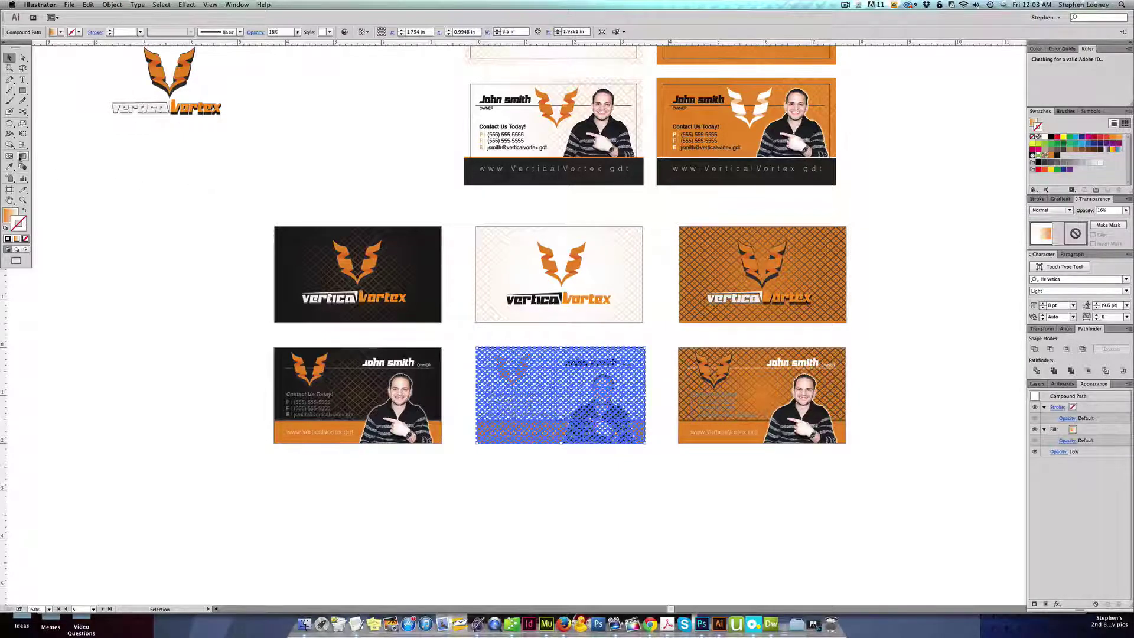
Use the Gradient tool so the pattern fades out behind Contact Us Today!
left_click(21, 157)
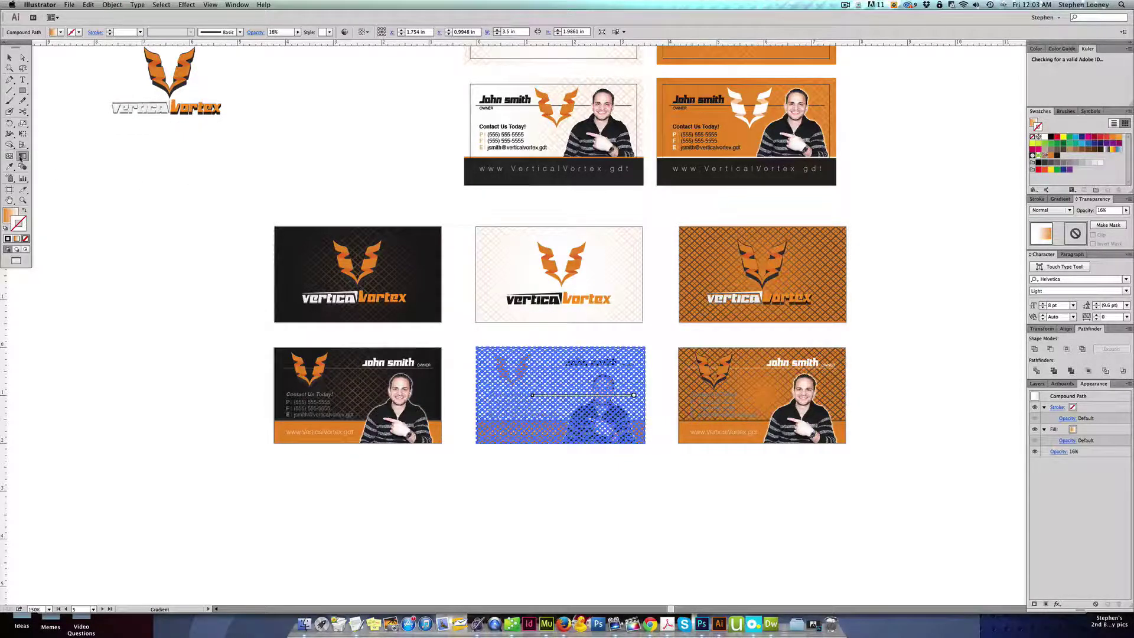
left_click(210, 5)
left_click(225, 121)
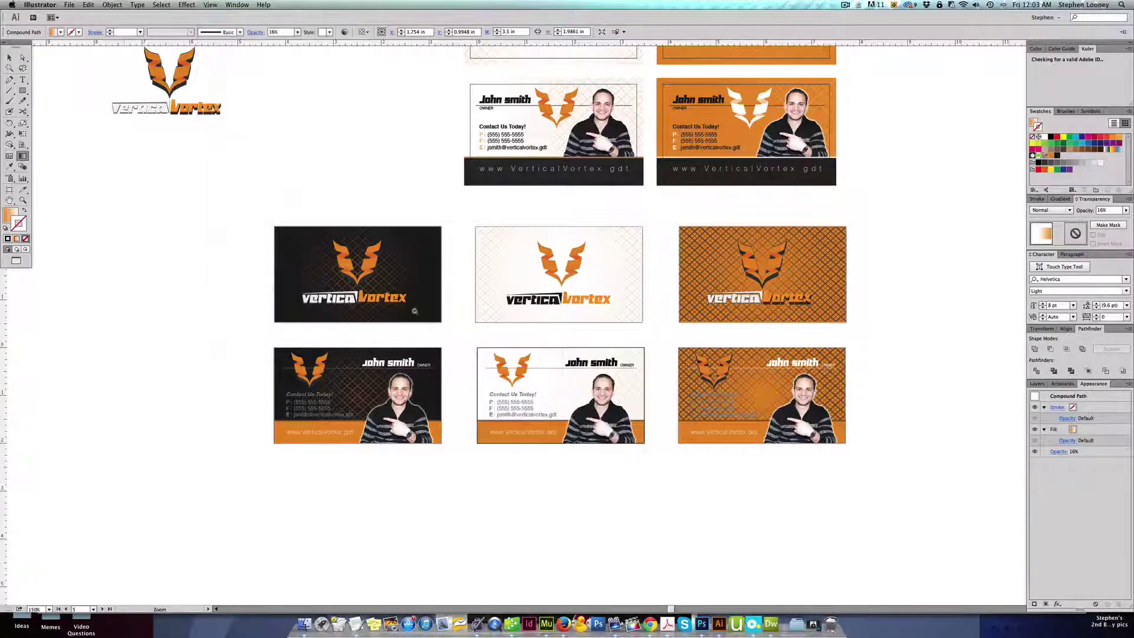
left_click_drag(420, 316, 686, 503)
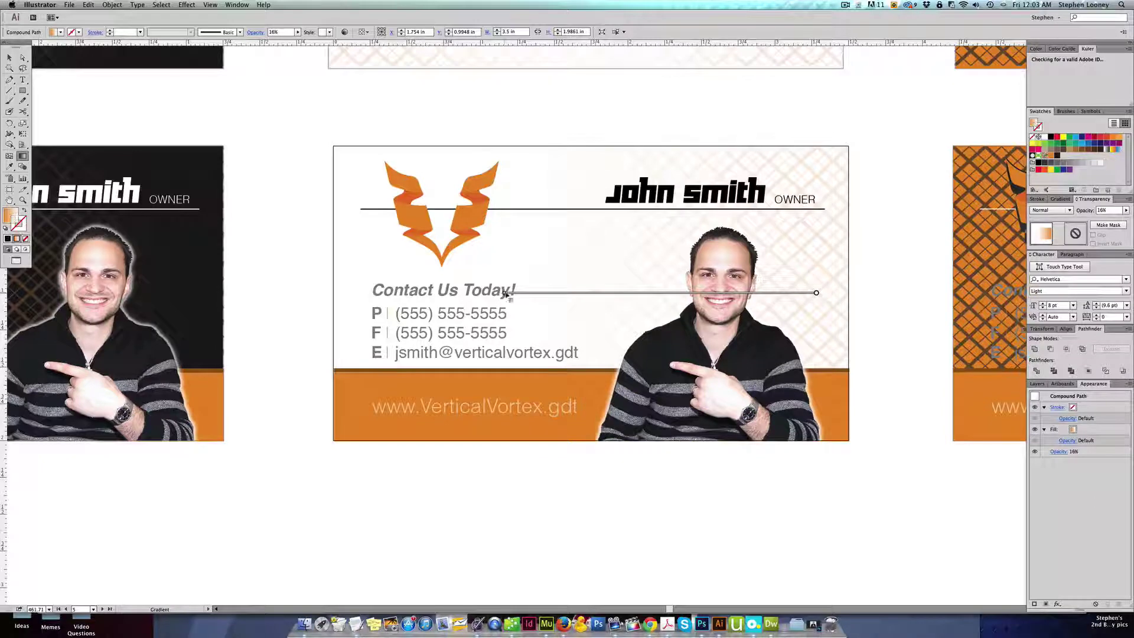
left_click_drag(506, 293, 408, 292)
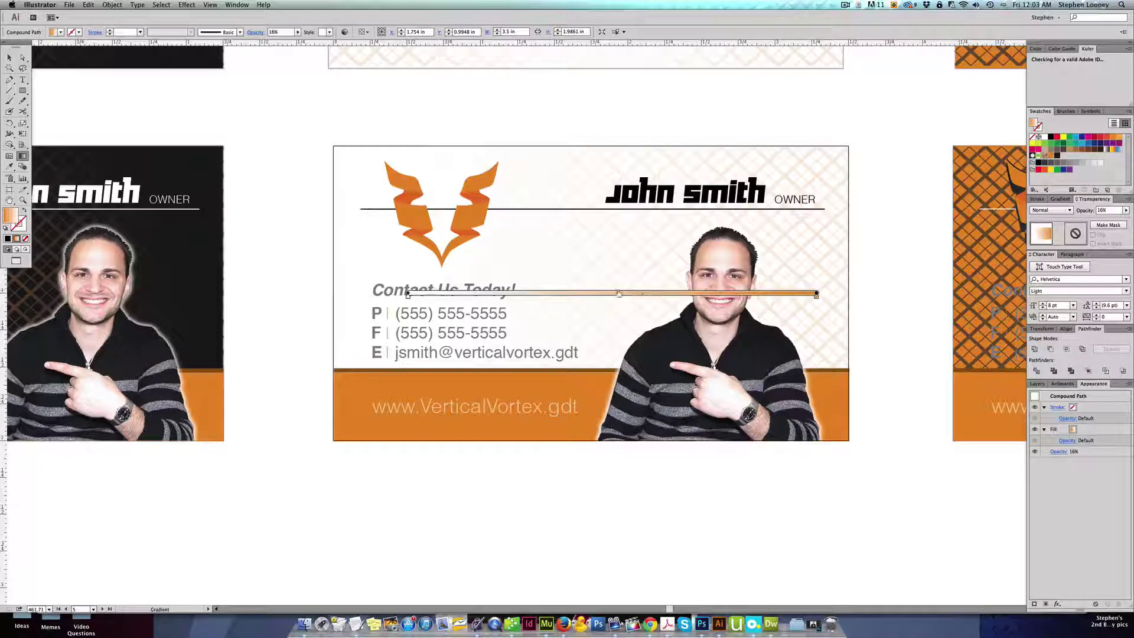
left_click_drag(817, 293, 762, 293)
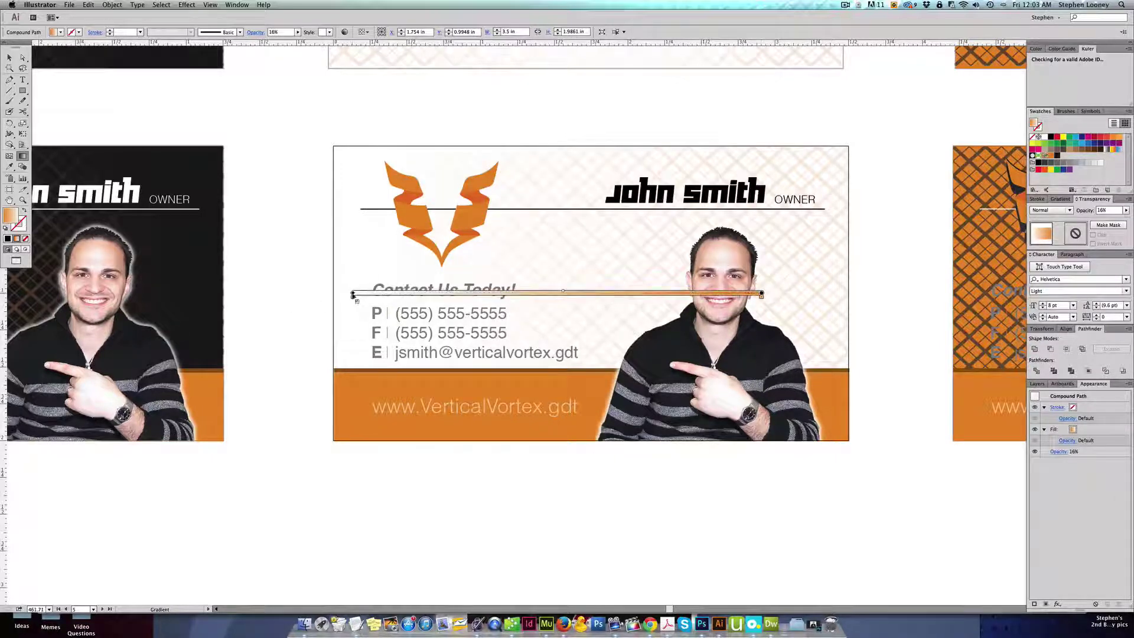
left_click_drag(354, 294, 454, 294)
key("v")
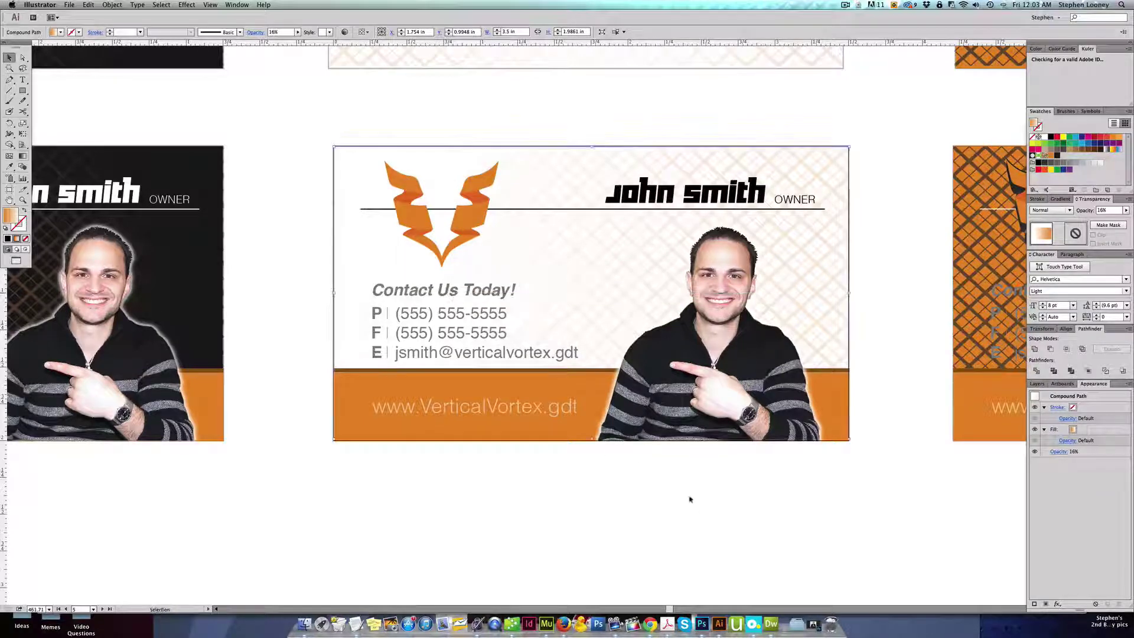
left_click(689, 498)
Zoom back out to all six cards and select the orange logo card's crosshatch
left_click(620, 322, "alt+super")
left_click(557, 312, "alt+super")
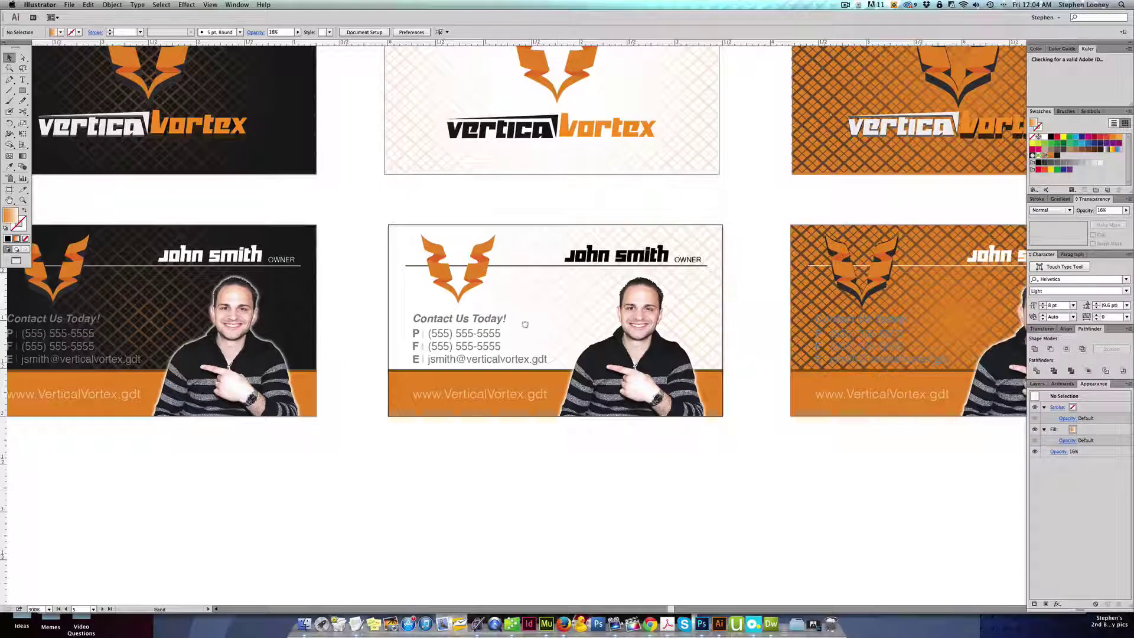
left_click(530, 322, "alt+super")
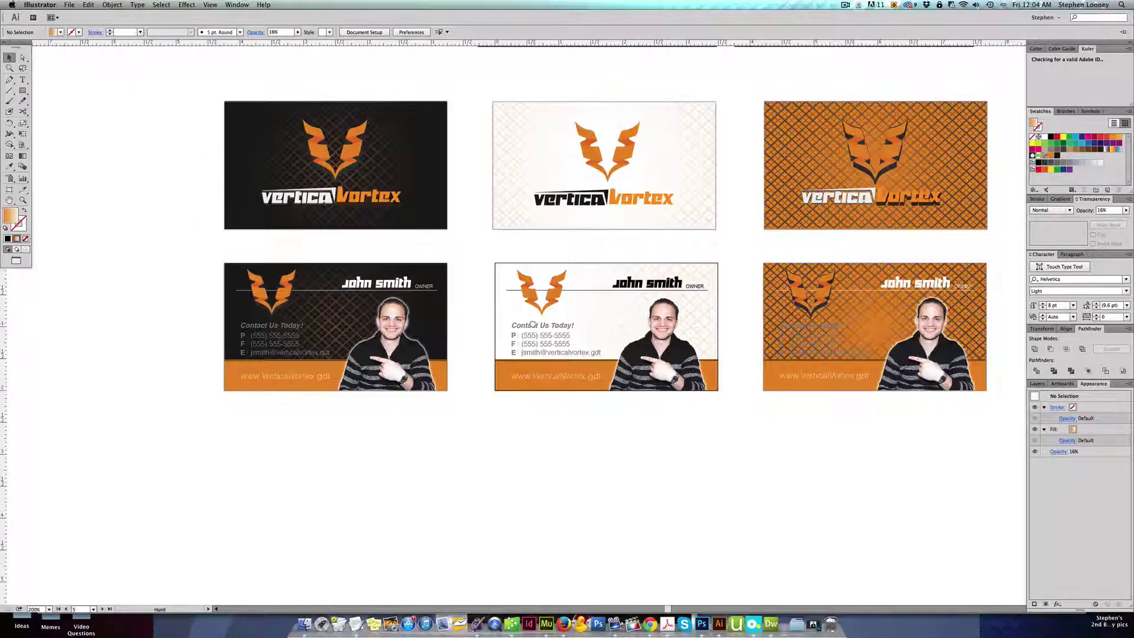
scroll(533, 324, "right", 5)
scroll(611, 330, "up", 3)
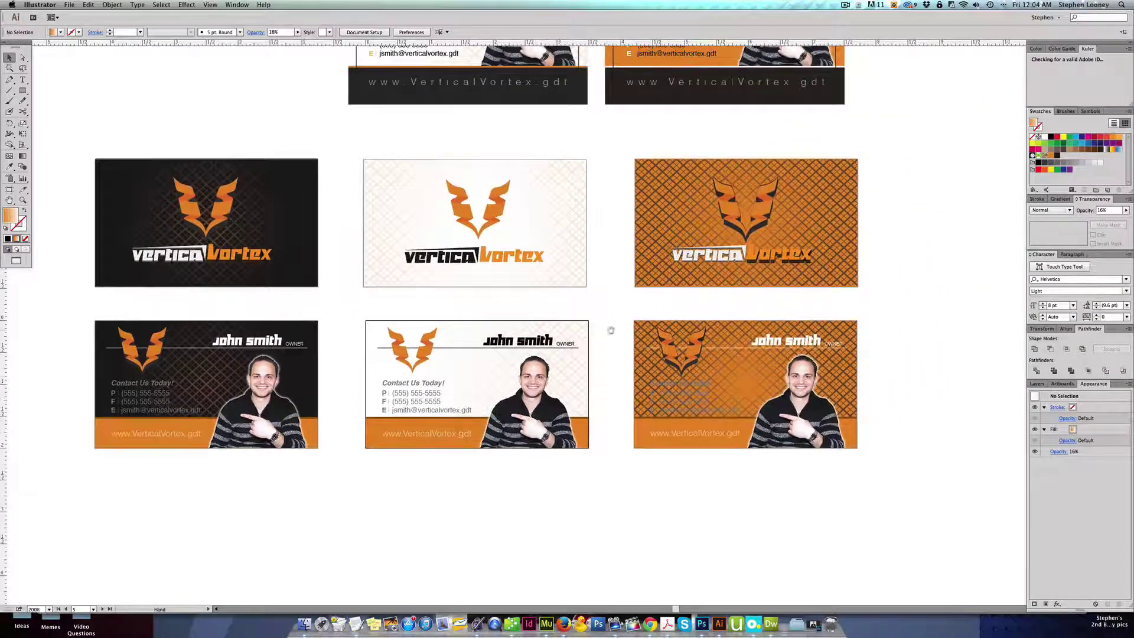
scroll(611, 331, "right", 3)
scroll(558, 349, "up", 5)
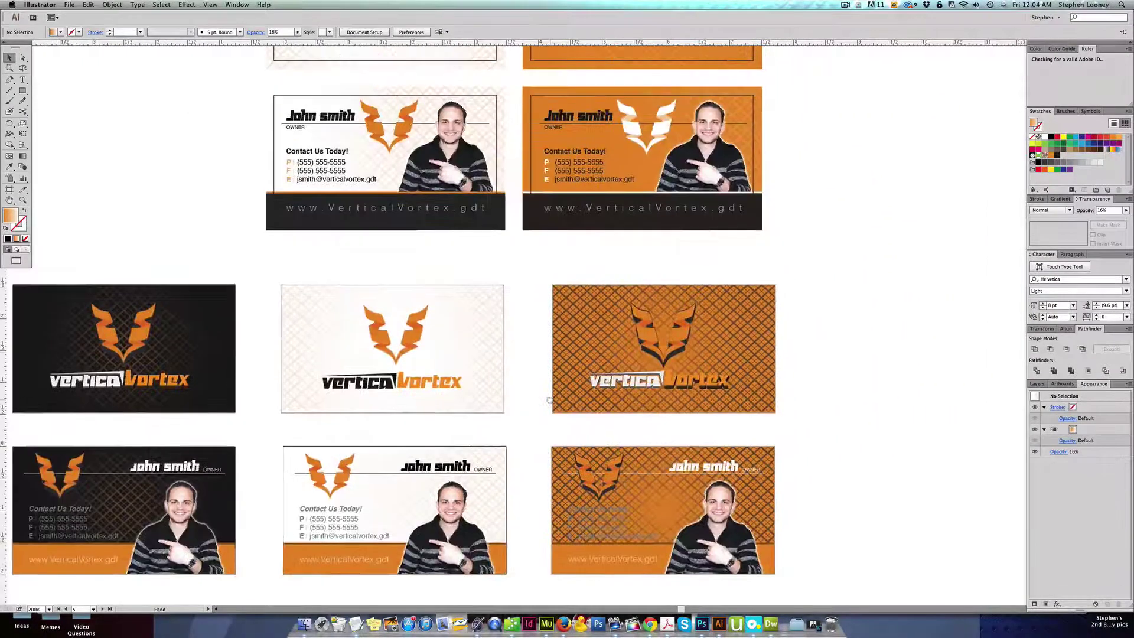
scroll(550, 400, "up", 1)
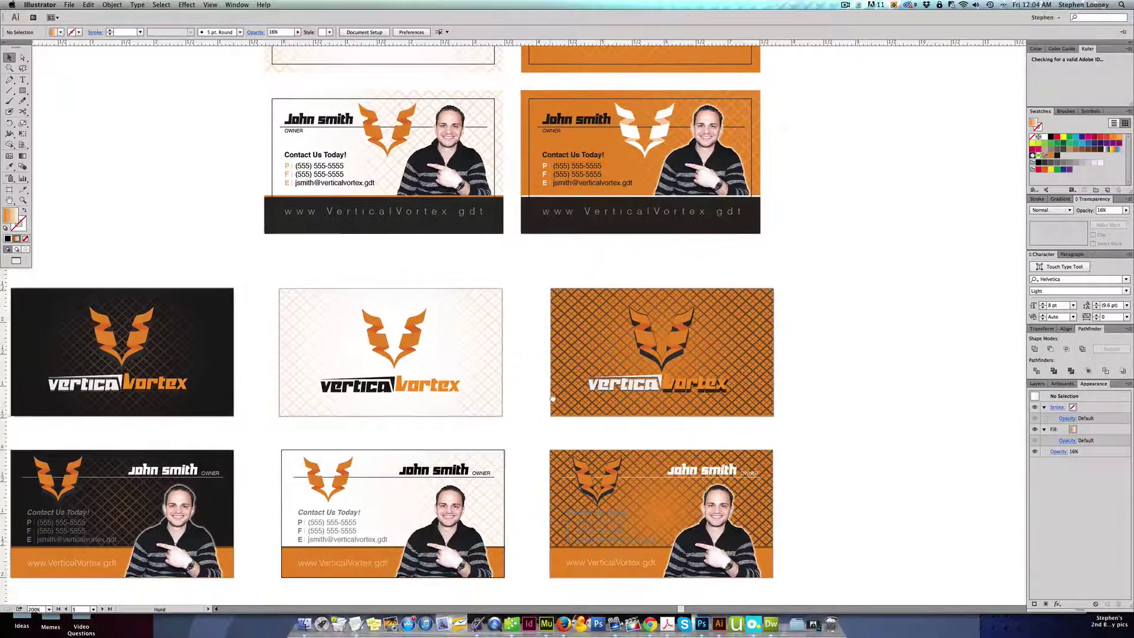
scroll(541, 355, "left", 1)
scroll(530, 297, "down", 3)
scroll(552, 284, "up", 1)
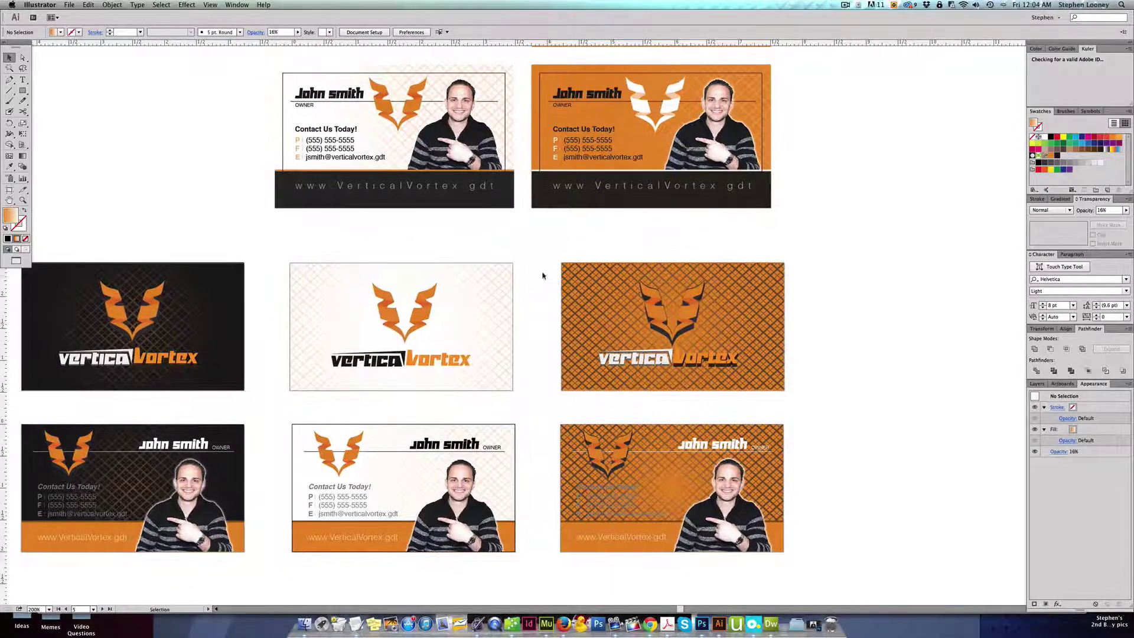
left_click_drag(531, 272, 547, 273)
key("XF86AudioMute")
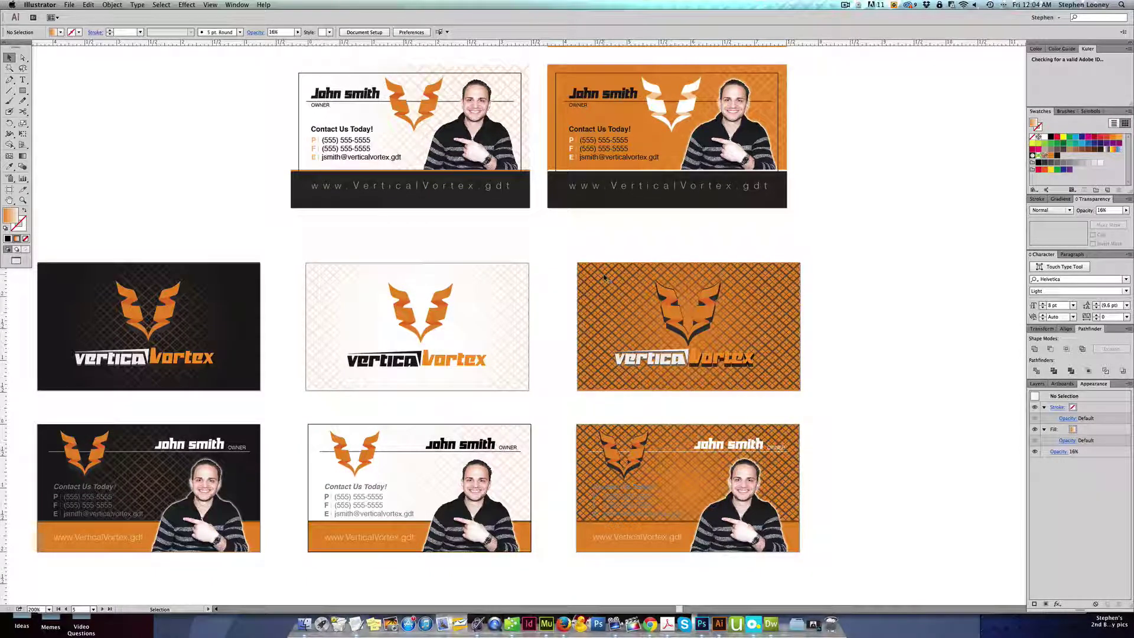
left_click_drag(610, 277, 634, 276)
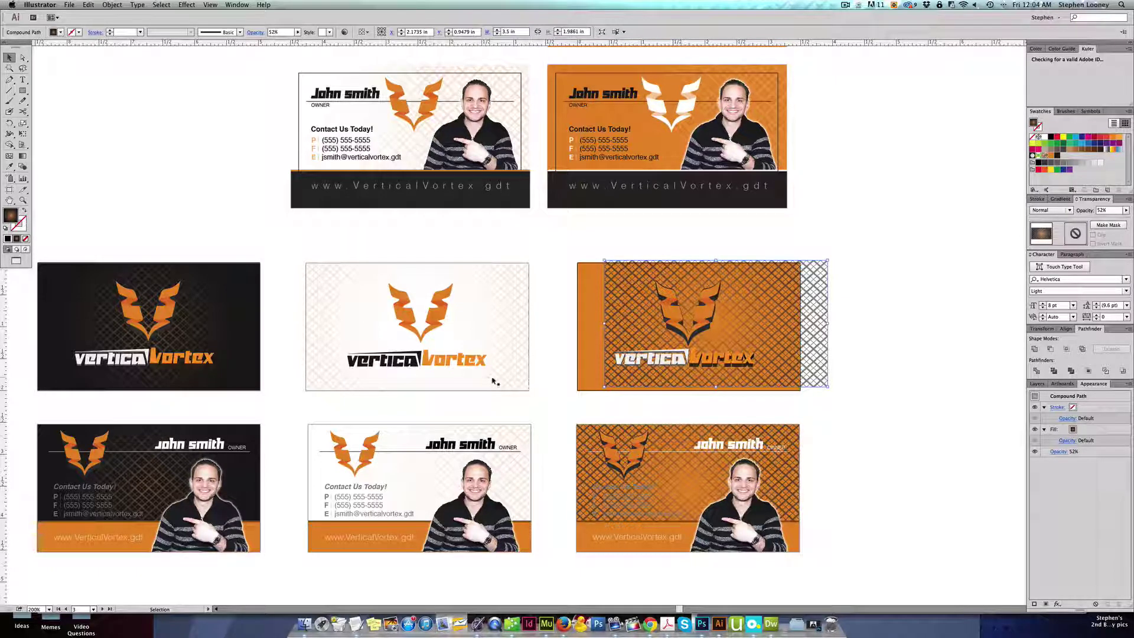
Give the orange card's crosshatch a linear white-to-orange gradient
key("super+z")
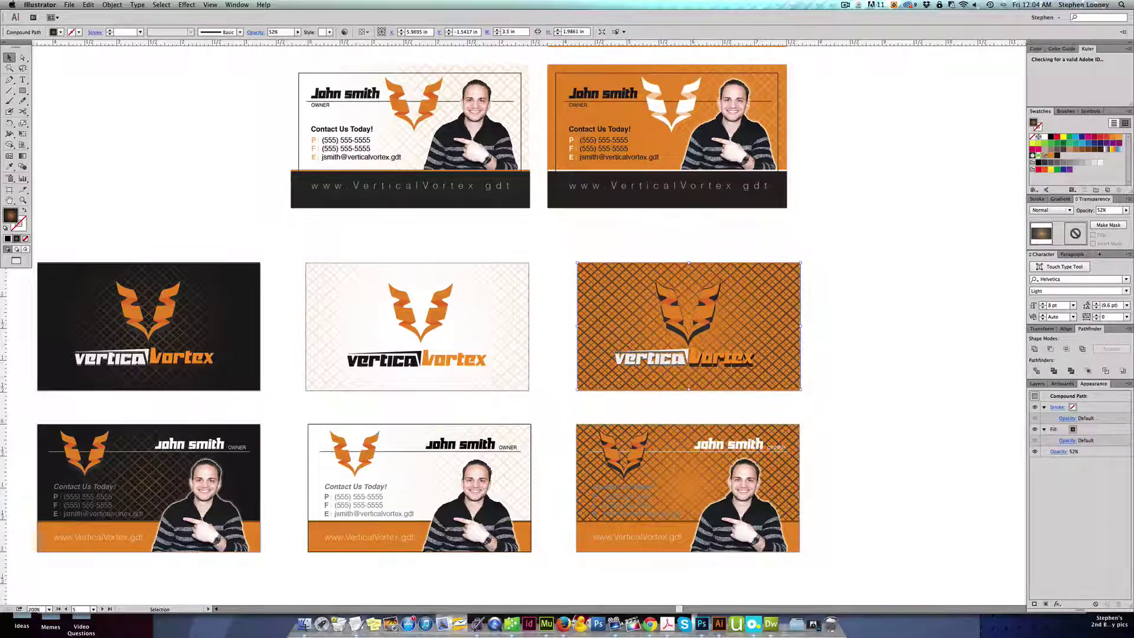
left_click(1062, 199)
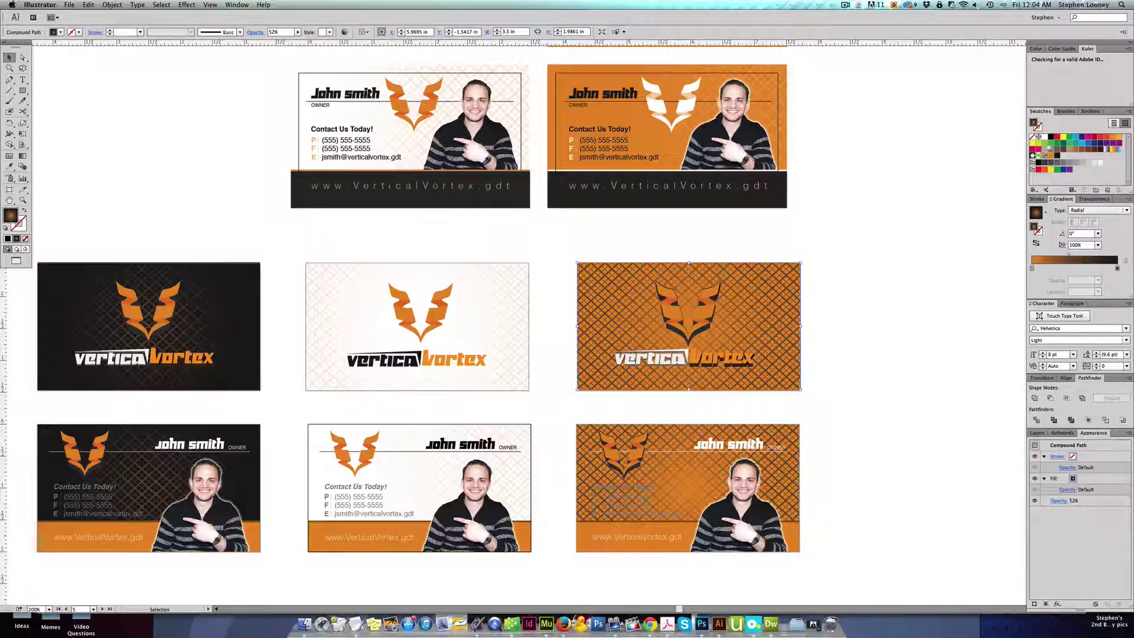
left_click_drag(1033, 269, 1032, 268)
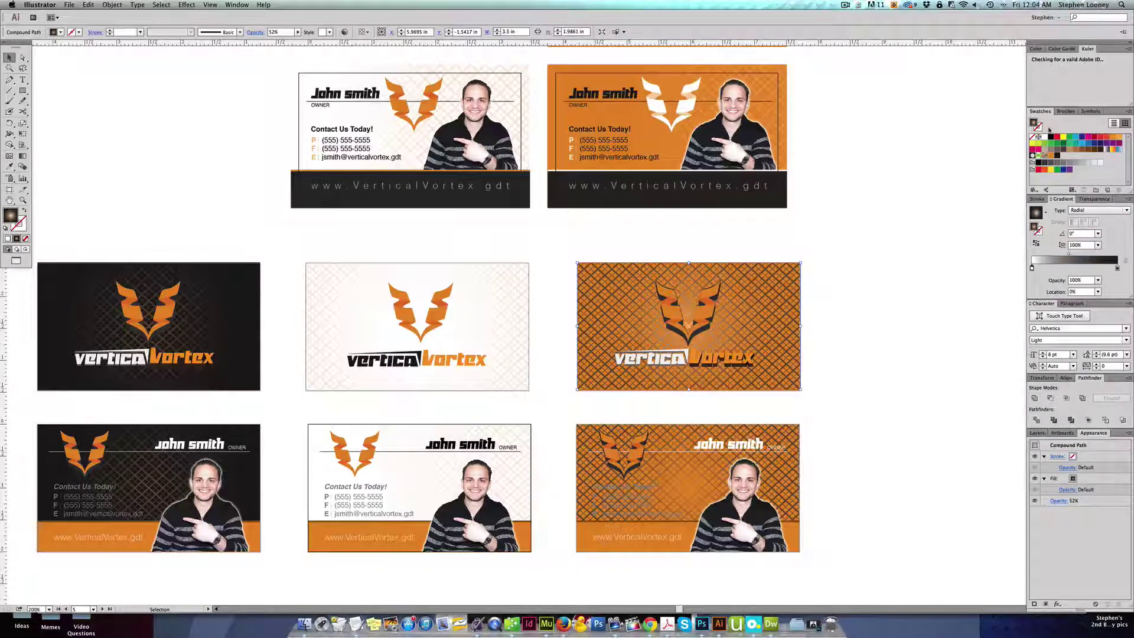
left_click_drag(1051, 156, 1119, 270)
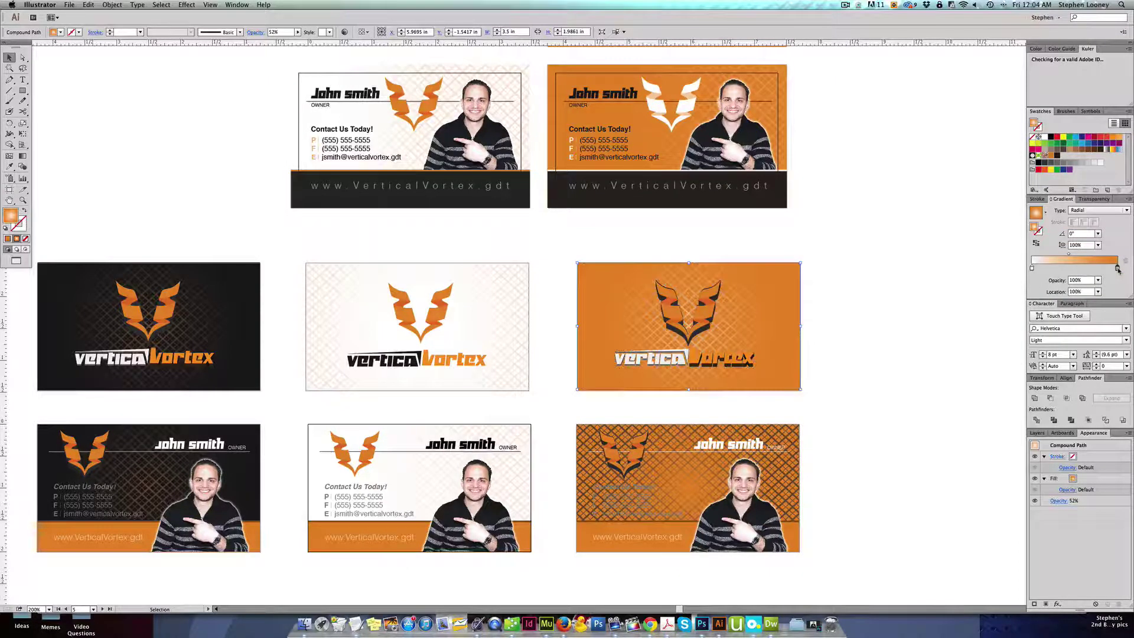
left_click(1099, 210)
left_click(1092, 223)
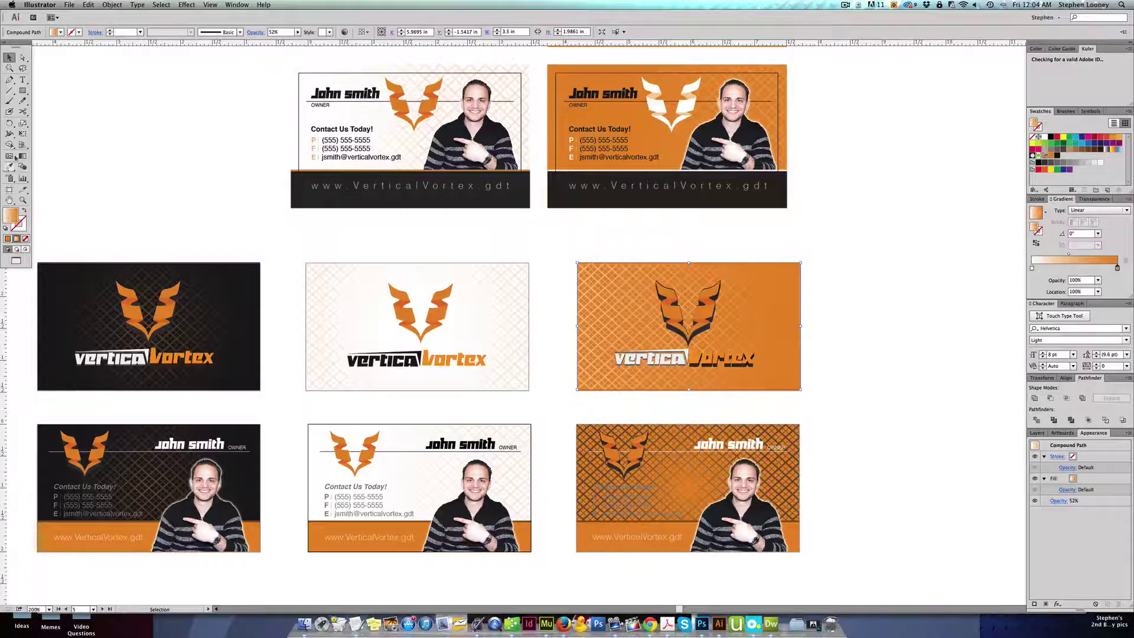
Run the gradient right to left across the card and set crosshatch opacity to 16%
left_click(22, 156)
left_click_drag(760, 325, 543, 326)
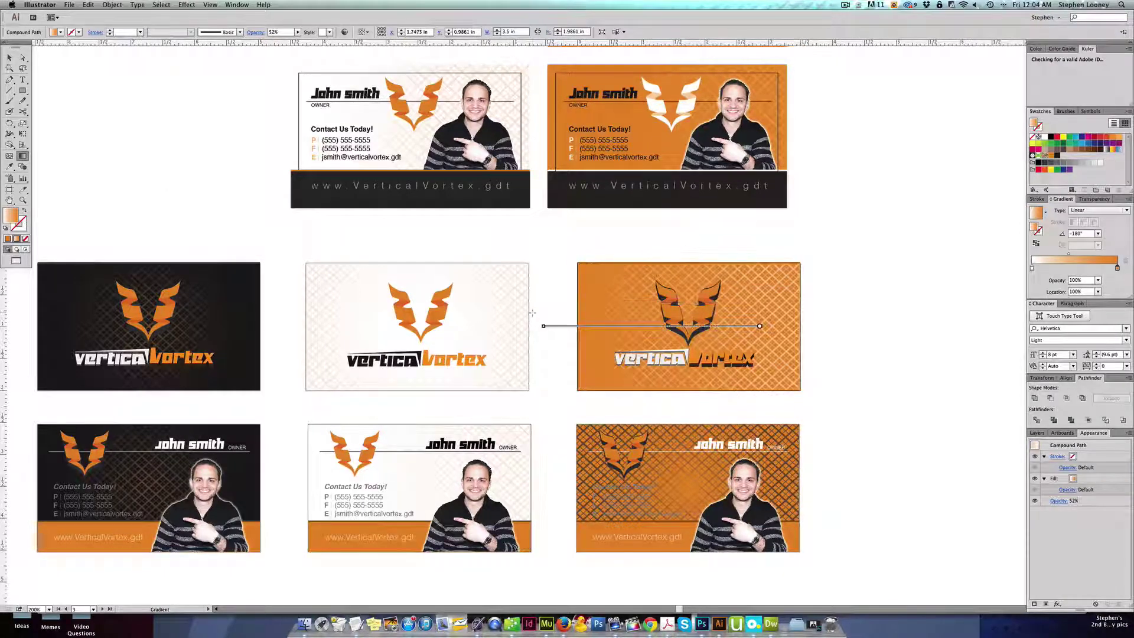
left_click(1094, 199)
left_click(1126, 211)
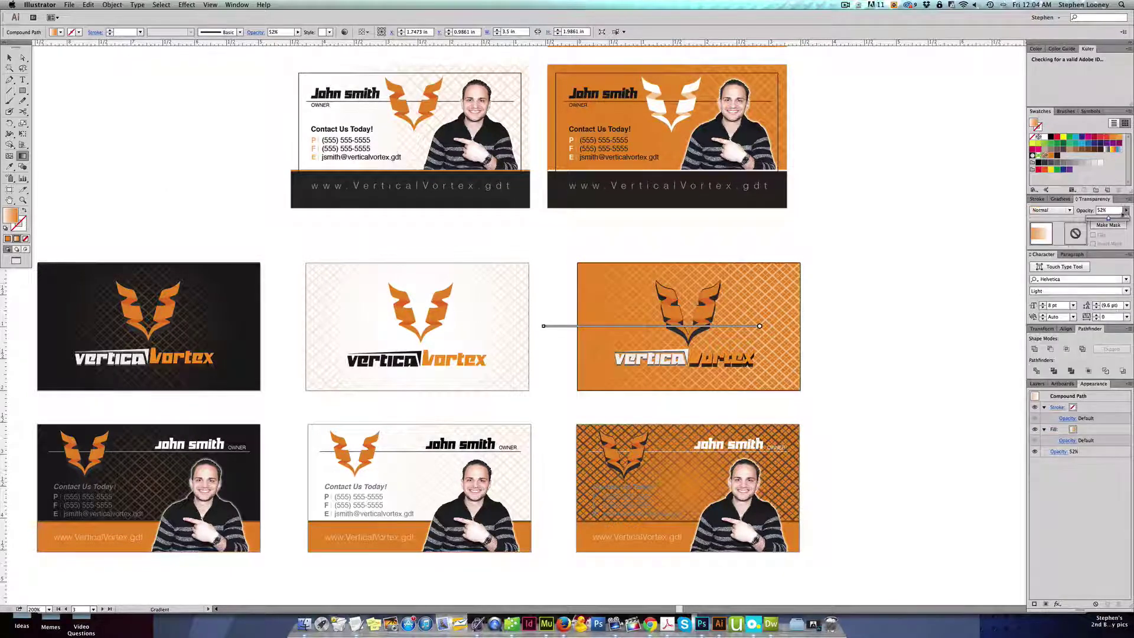
left_click_drag(1109, 219, 1094, 220)
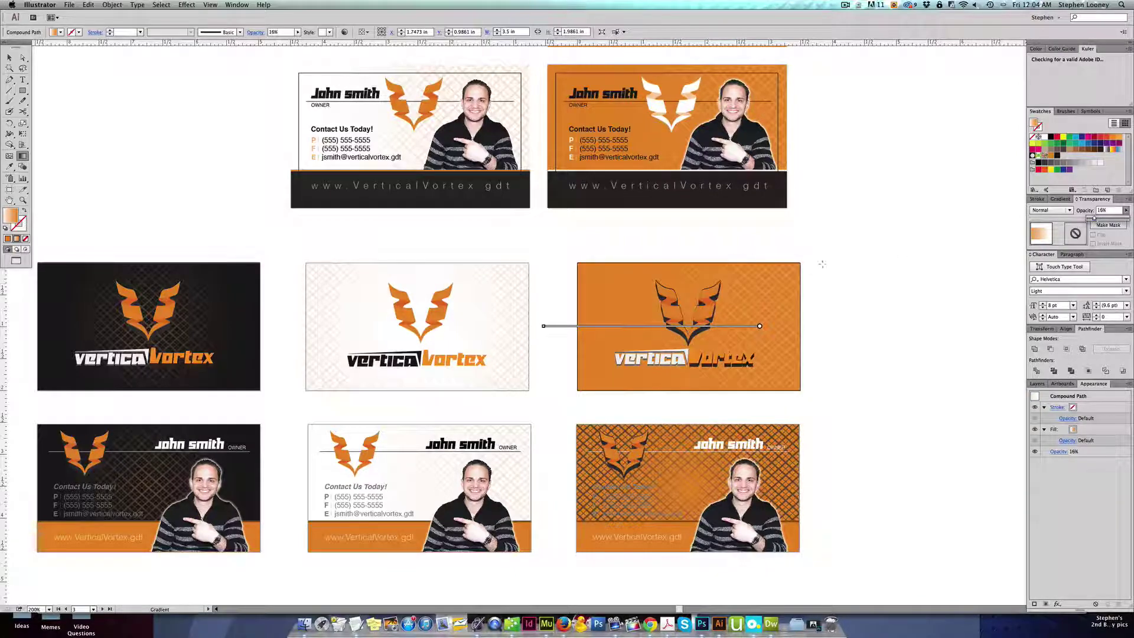
left_click(858, 247)
left_click_drag(855, 247, 833, 270)
mouse_move(433, 265)
left_mouse_down()
mouse_move(823, 468)
mouse_move(895, 481)
left_mouse_up()
Delete the dark logo and wordmark from the orange card
key("g")
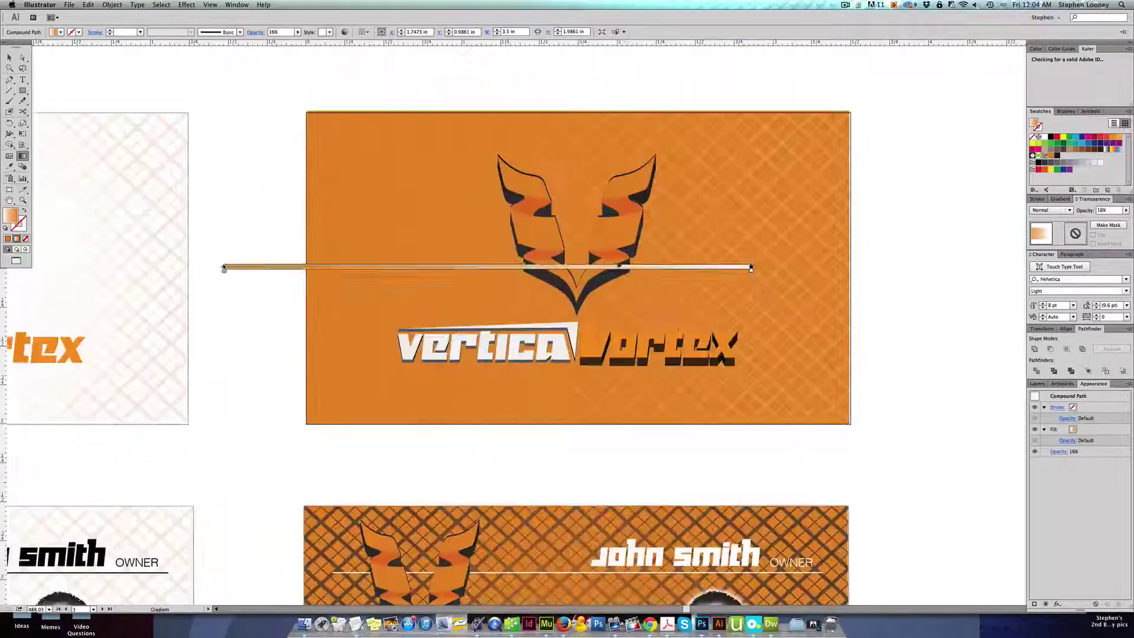
key("Escape")
key("v")
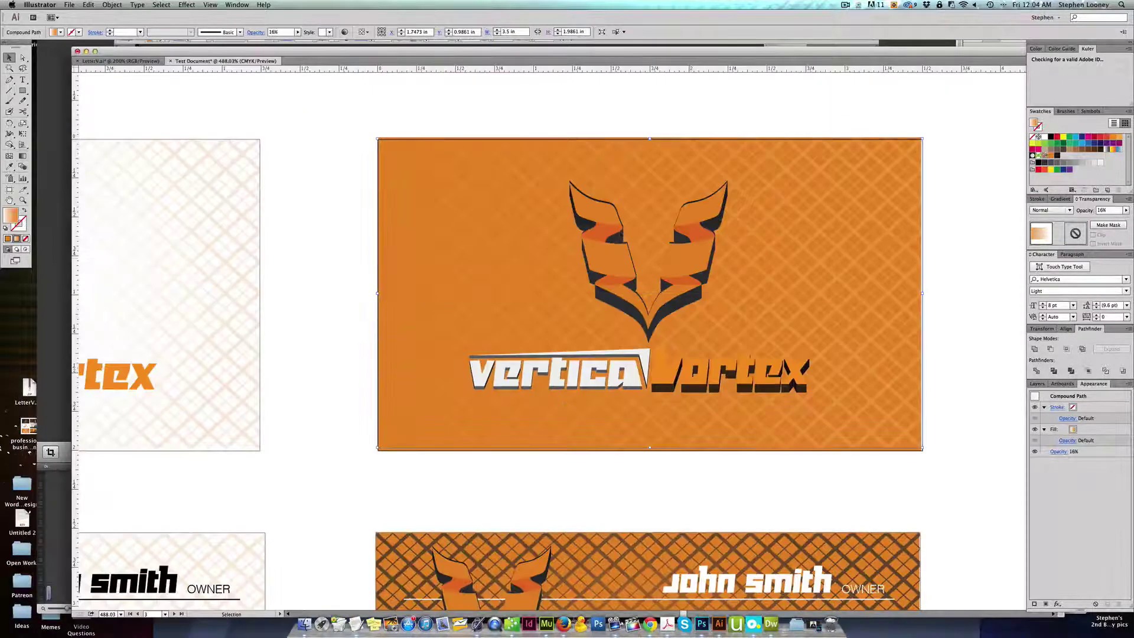
left_click(702, 227)
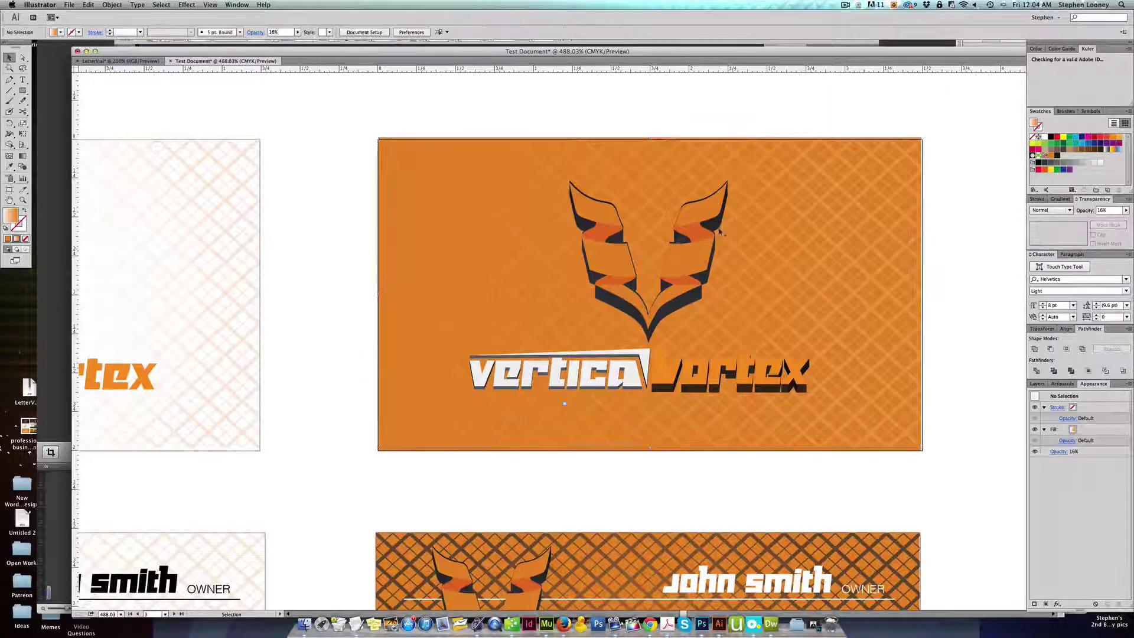
key("Delete")
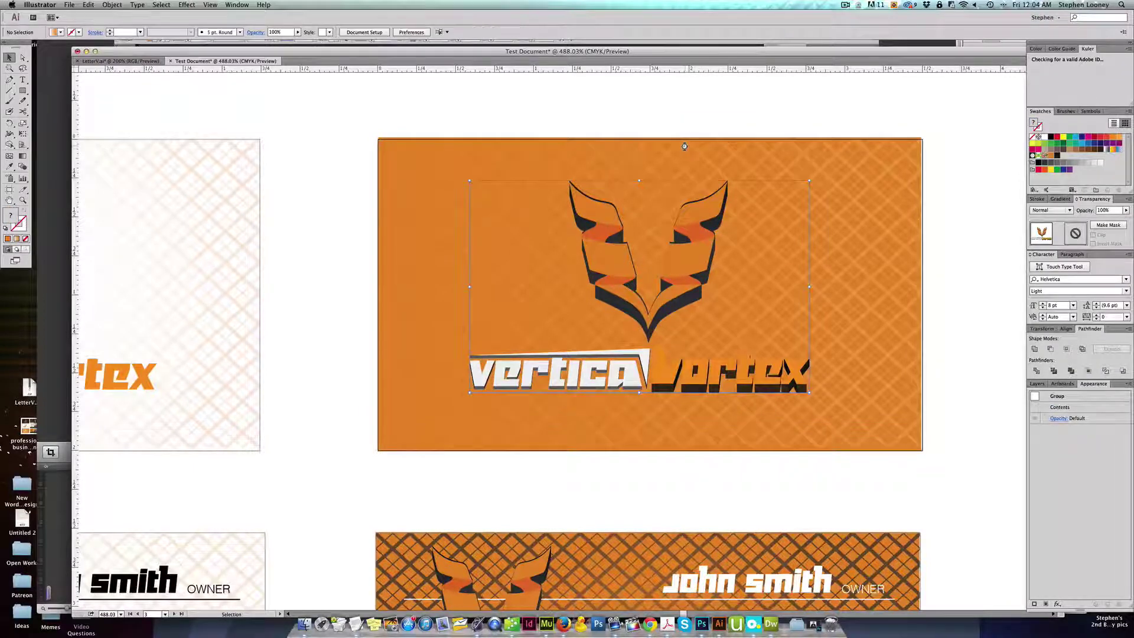
Show edges again and copy the cream card's logo and wordmark onto the orange card
left_click(212, 5)
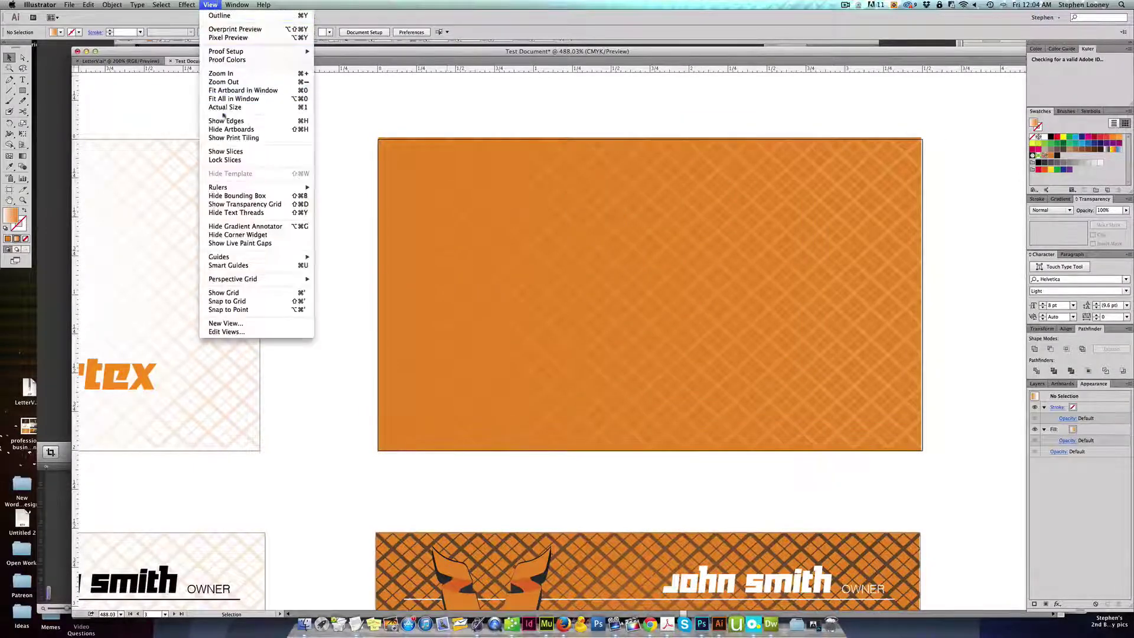
left_click(228, 121)
left_click(557, 336, "alt+super")
left_click(462, 336, "alt+super")
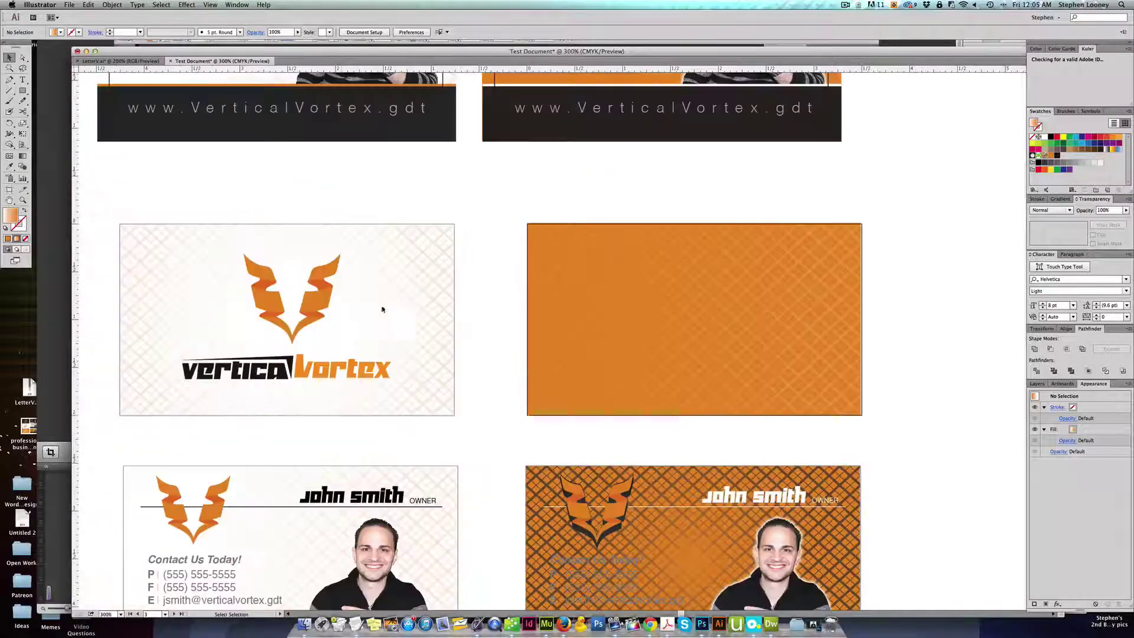
left_click(322, 304)
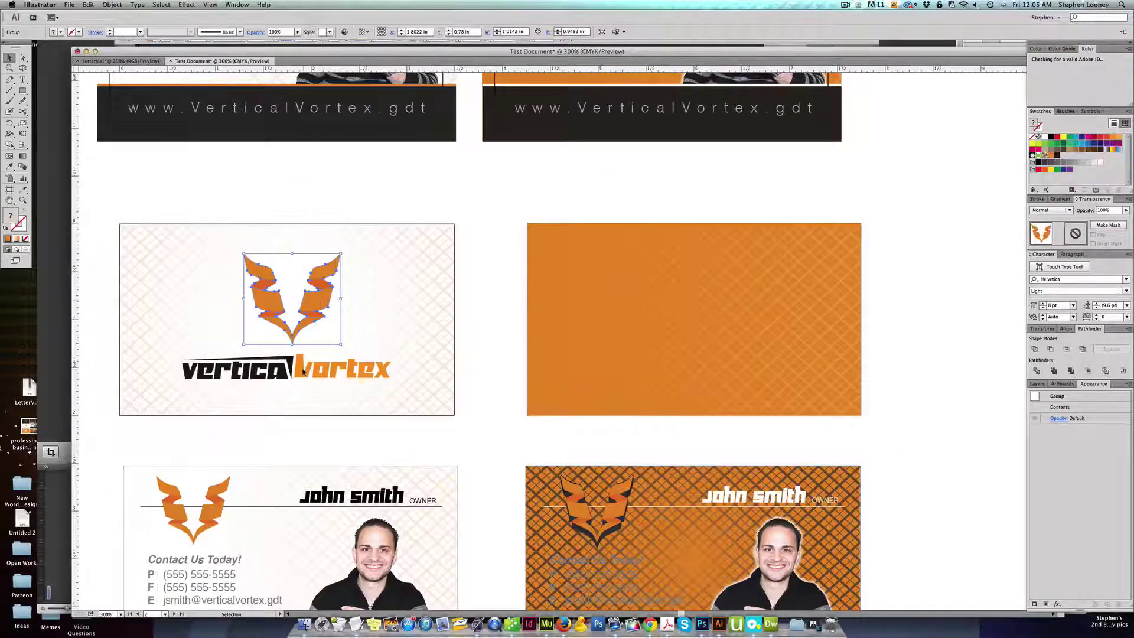
left_click(302, 372, "shift")
left_click(261, 197)
left_click_drag(220, 203, 369, 234)
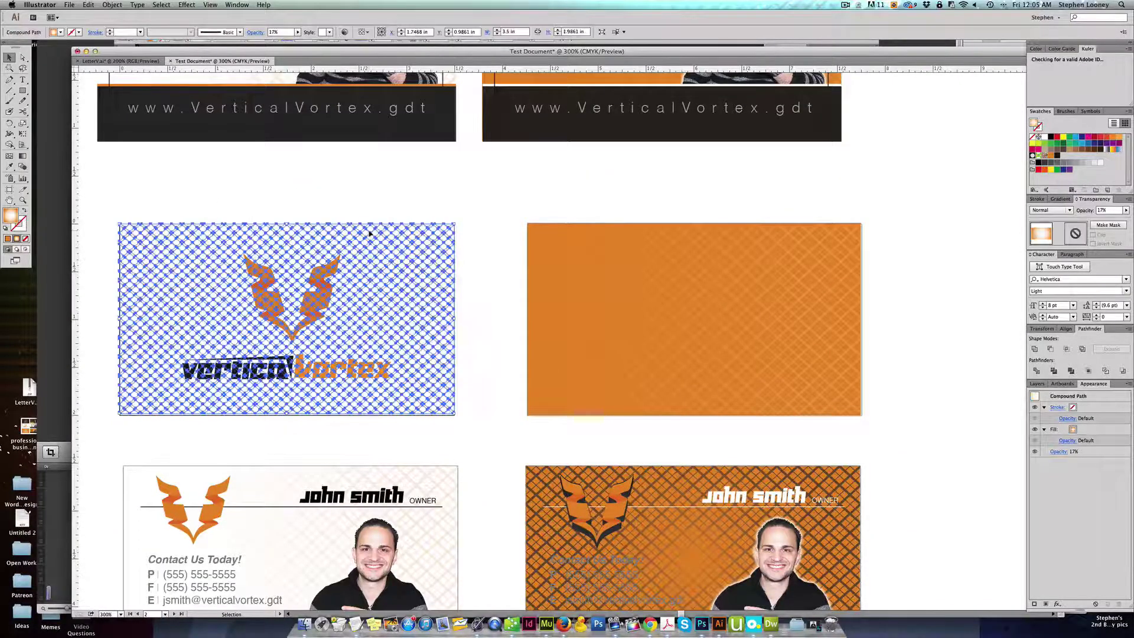
left_click_drag(178, 238, 405, 398)
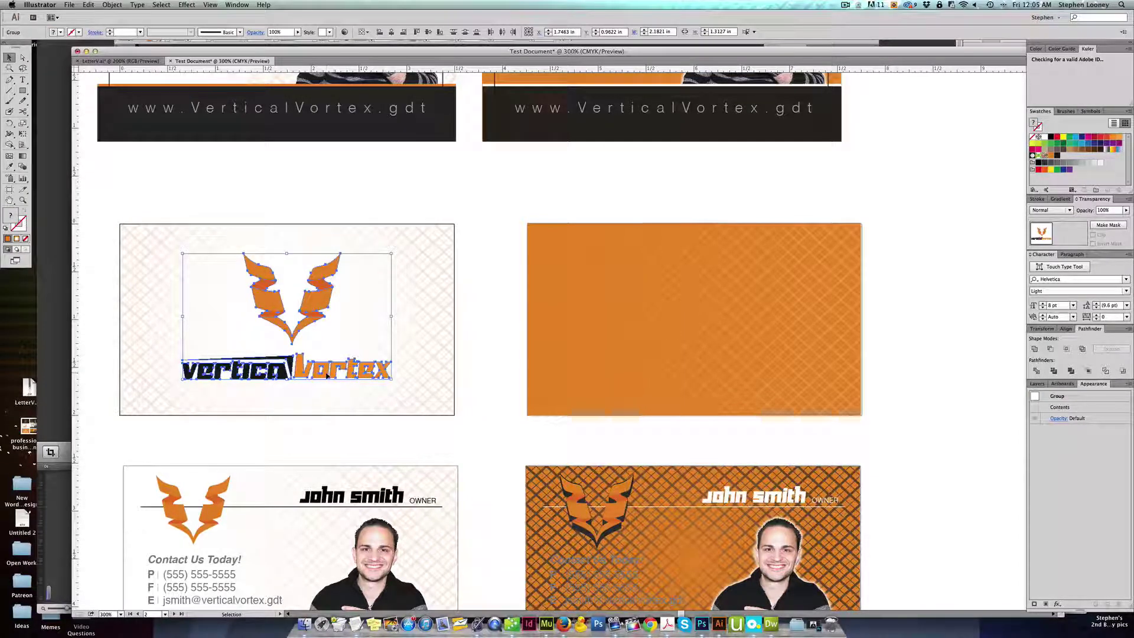
left_click_drag(299, 370, 697, 372)
Fill the copied logo white and zoom in on it on the orange card
left_click_drag(704, 307, 686, 471)
left_click_drag(679, 339, 684, 477)
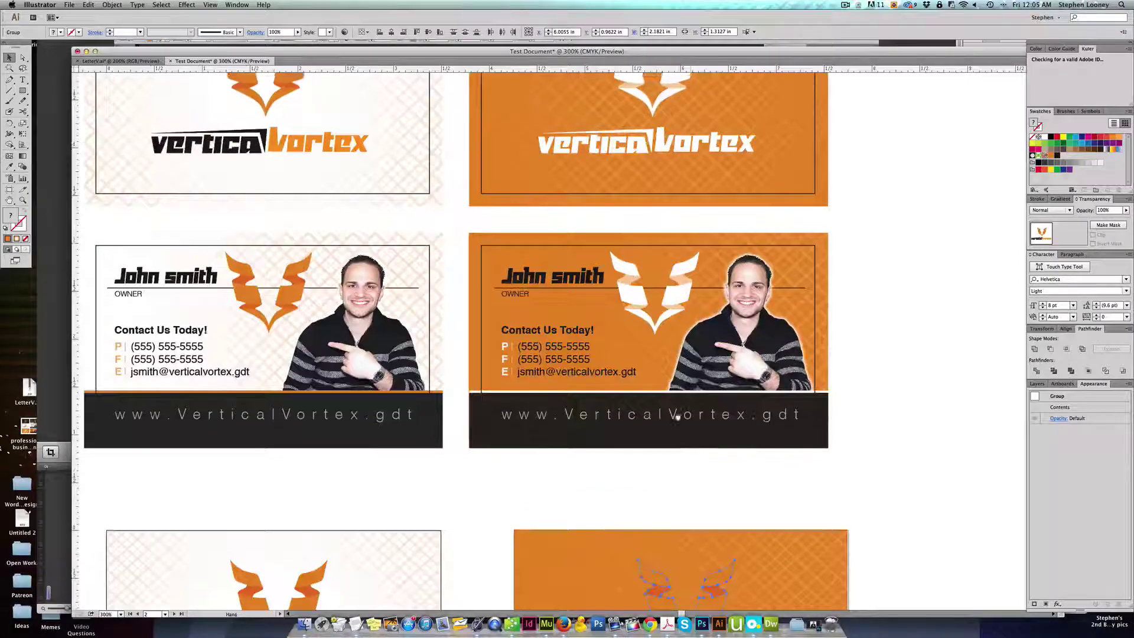
left_click_drag(678, 335, 673, 147)
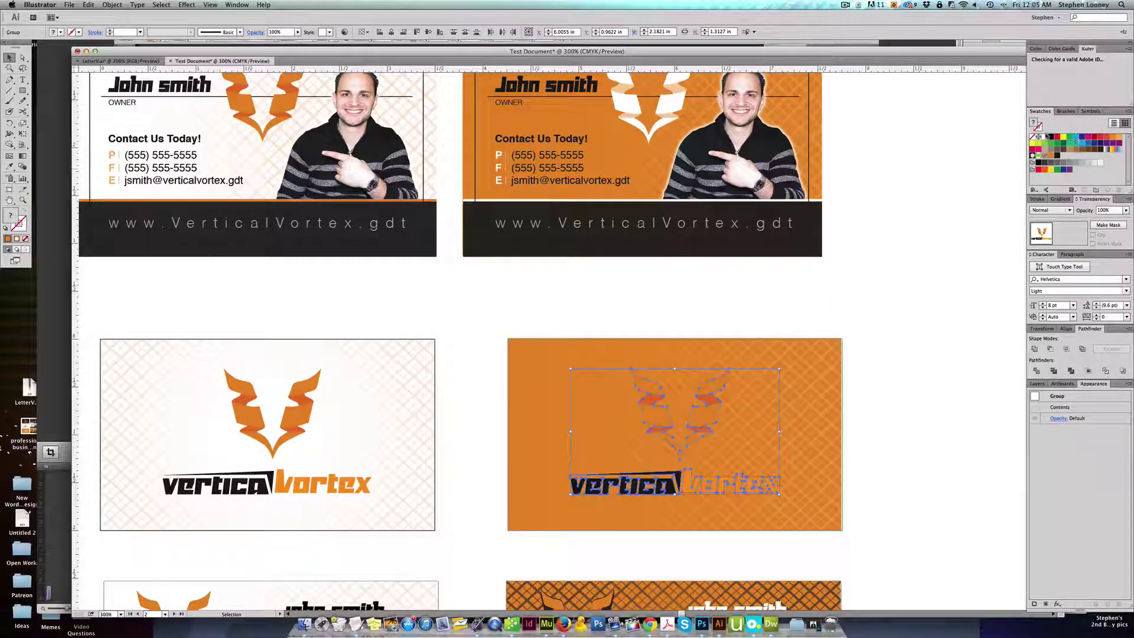
left_click(1044, 137)
left_click(897, 296)
key("z")
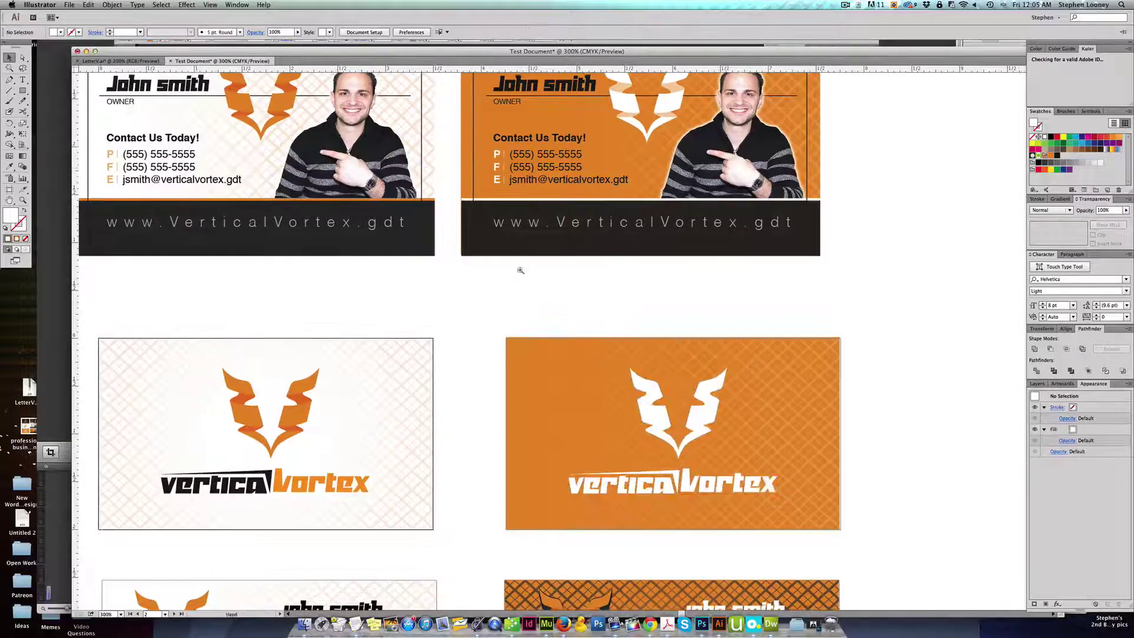
left_click_drag(488, 269, 941, 582)
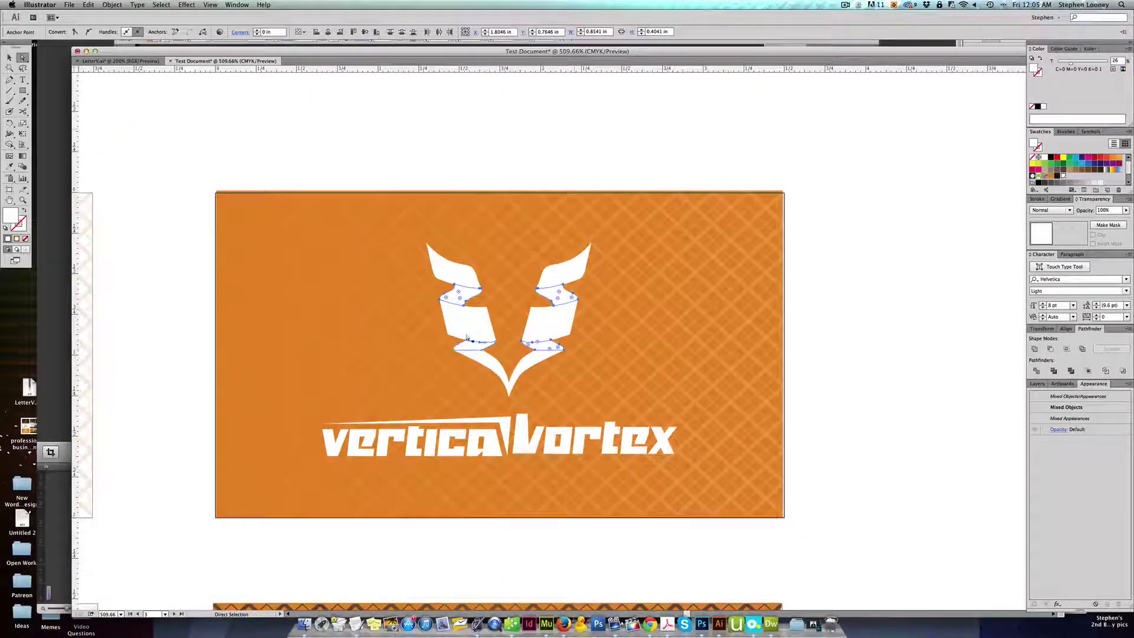
Set the four white V logo fold bands on the orange card to about 74% opacity
key("Delete")
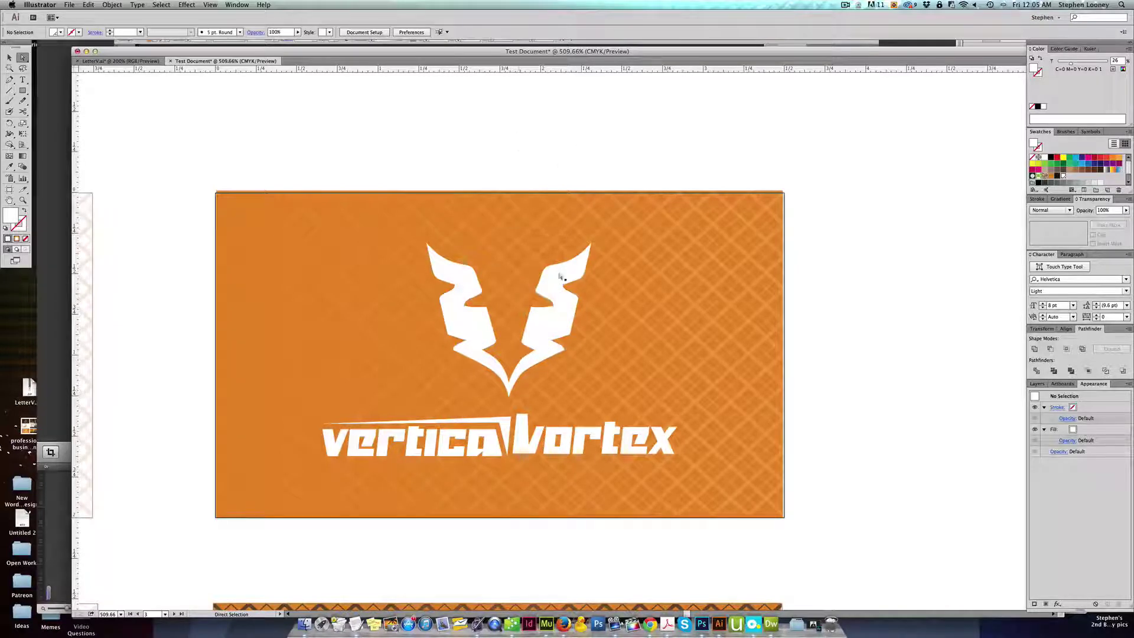
key("super+z")
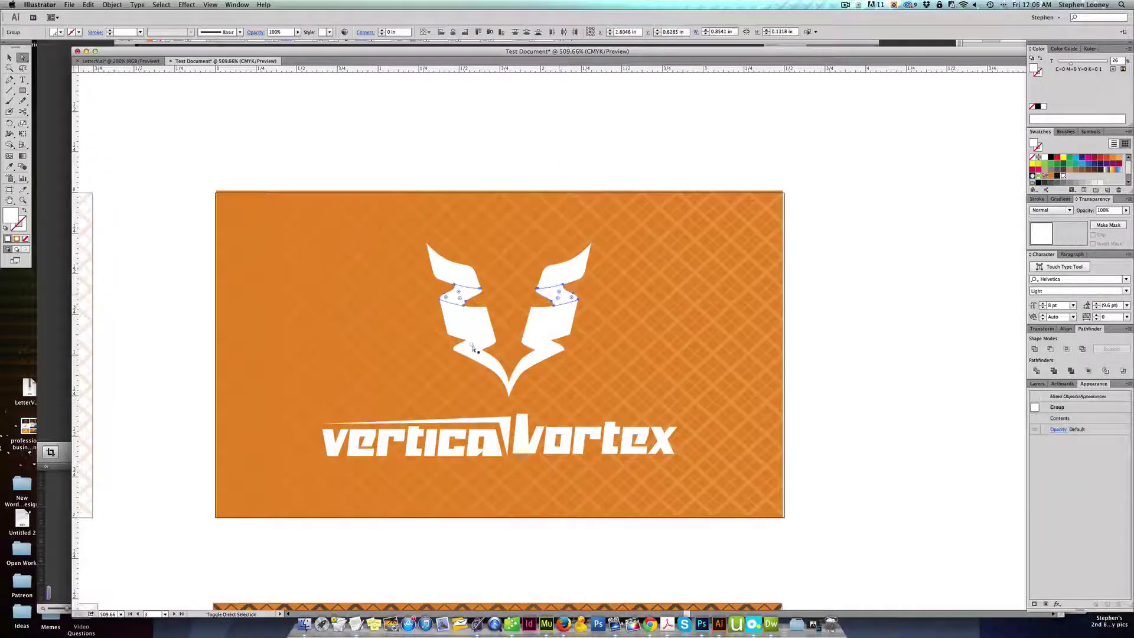
left_click(474, 349, "shift")
left_click(544, 348, "shift")
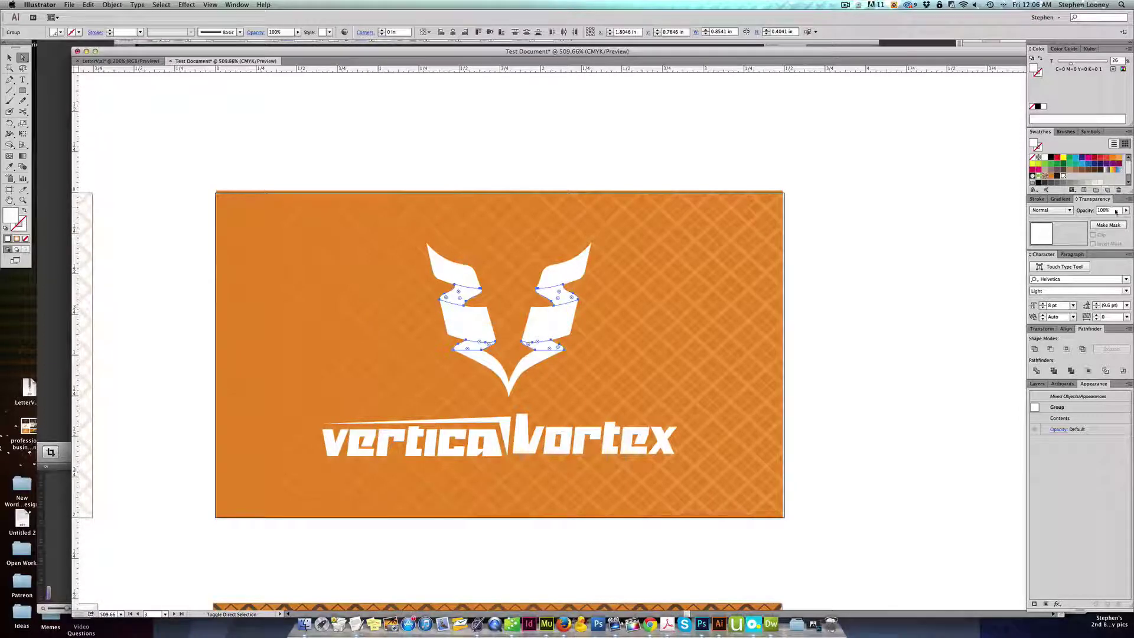
left_click(1126, 210)
left_click_drag(1118, 219, 1119, 219)
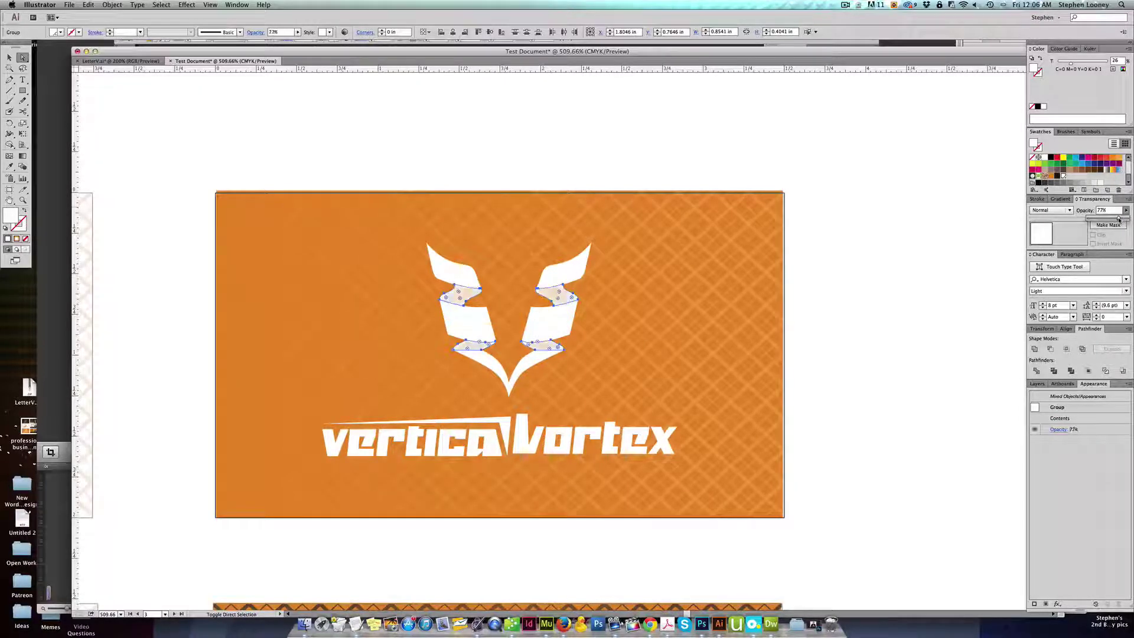
left_click(888, 246)
Zoom out to all the cards and select the orange card's artwork
left_click(522, 306, "alt+super")
left_click(534, 300, "alt+super")
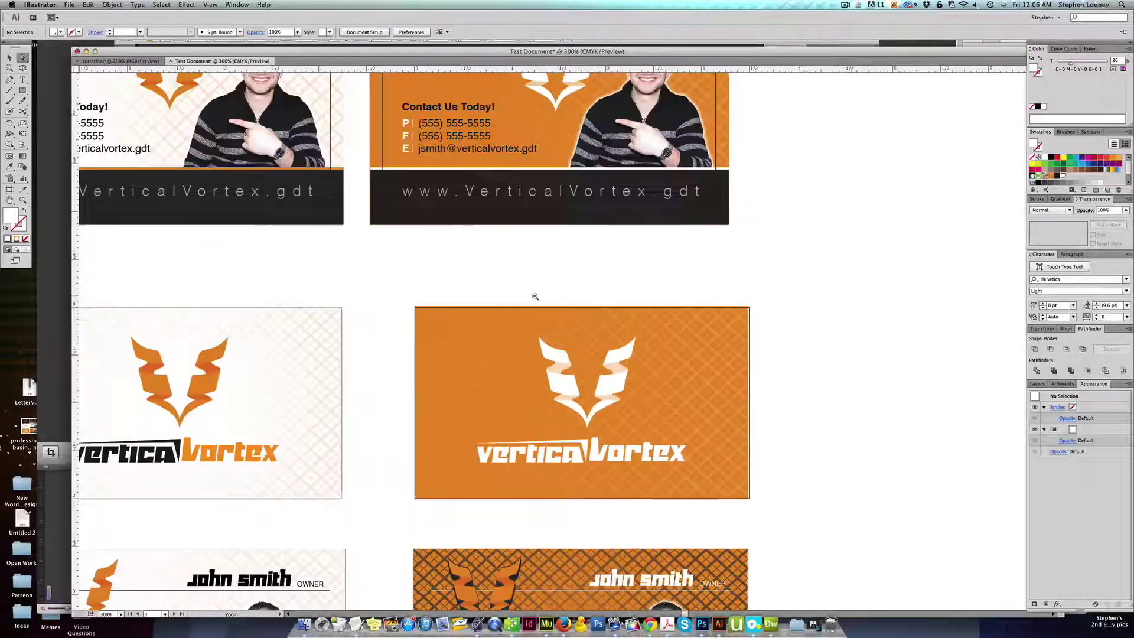
left_click(534, 298, "alt+super")
left_click_drag(584, 374, 591, 261)
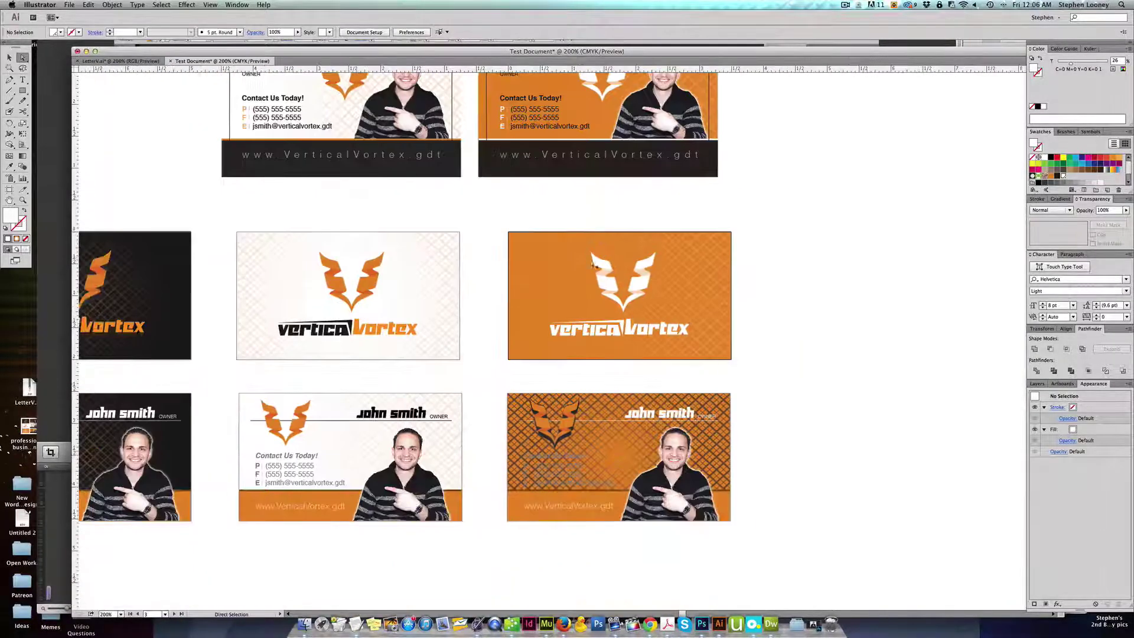
left_click(591, 262)
key("v")
left_click_drag(537, 214, 570, 301)
key("super+2")
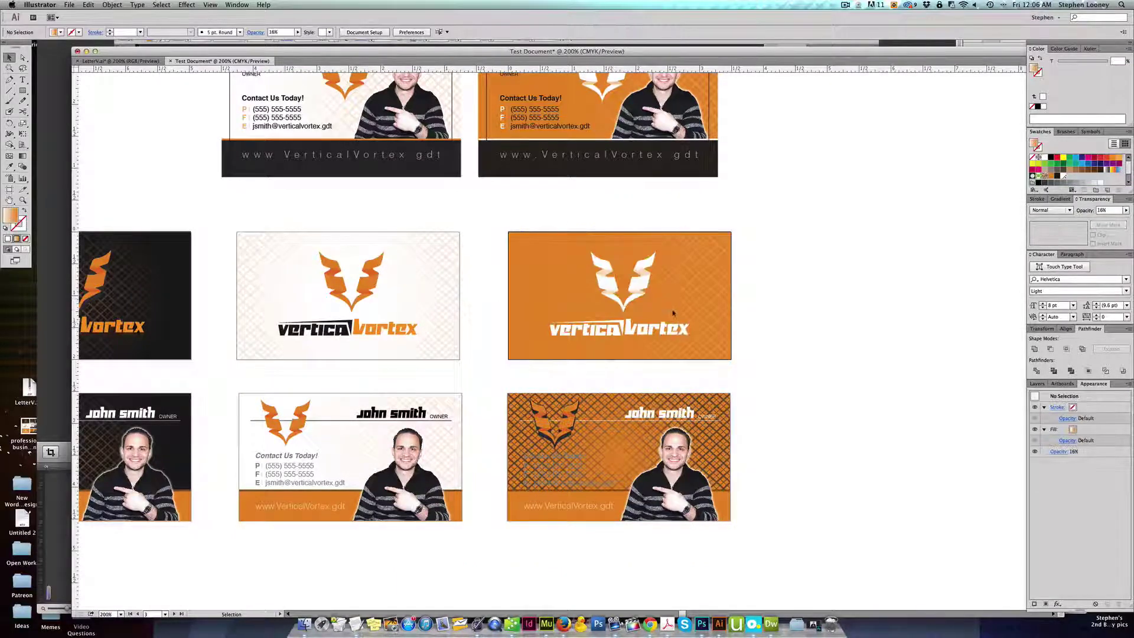
Delete the orange logo from the John Smith card
left_click_drag(673, 314, 674, 314)
left_click_drag(445, 276, 770, 531)
left_click(489, 358)
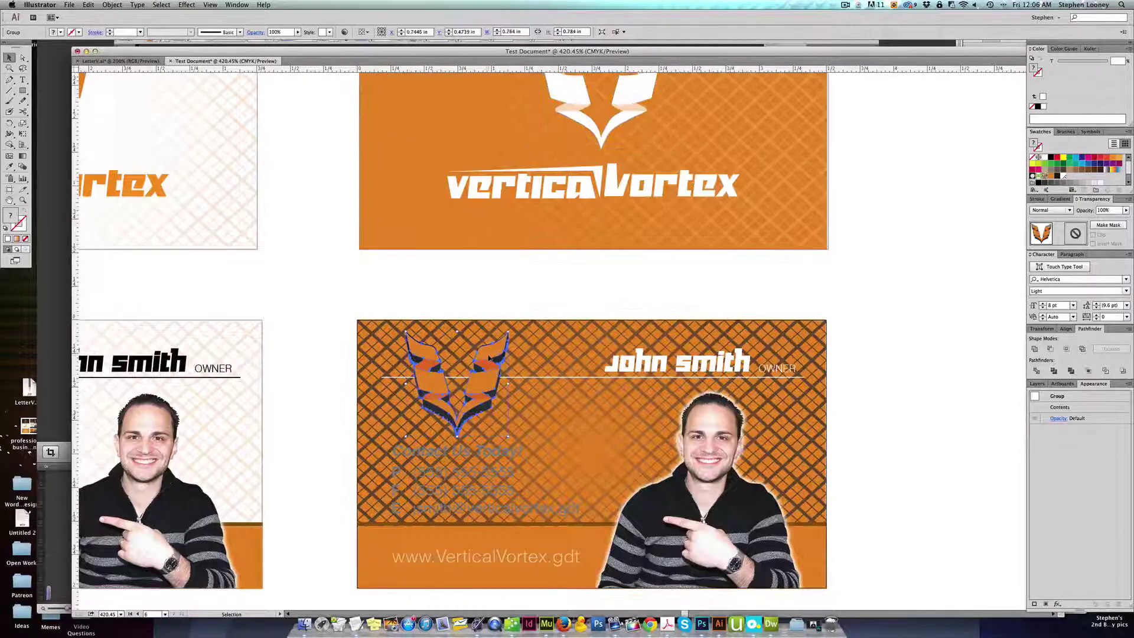
key("Delete")
Swap the dark crosshatch for a copy of the upper card's faded 16% pattern, then paste the wordmark
left_click(531, 380, "alt+super")
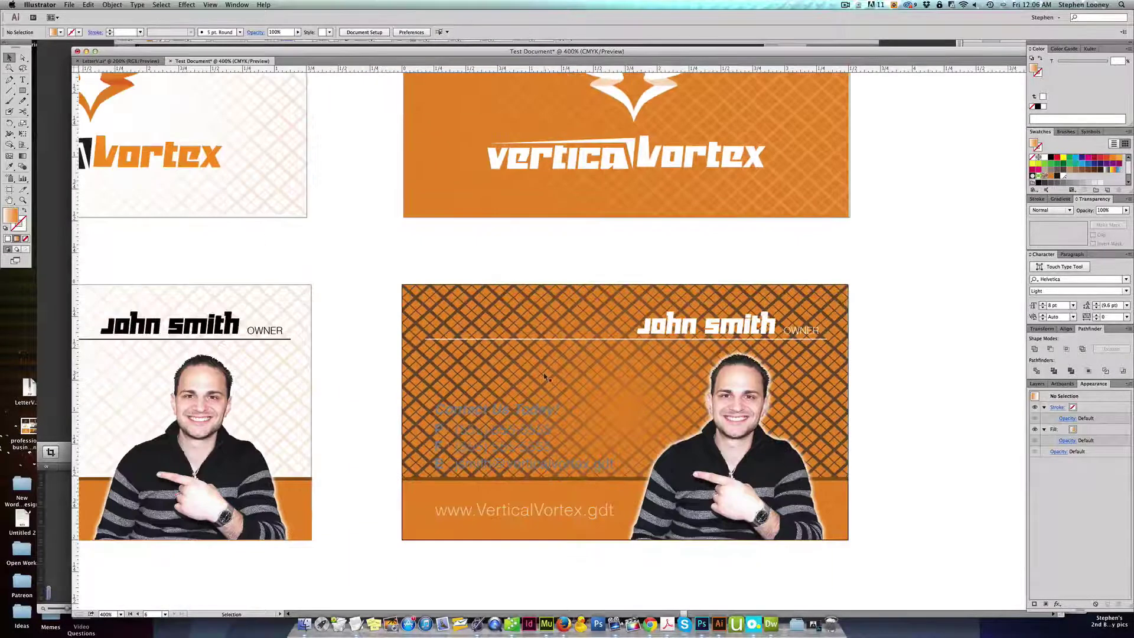
left_click_drag(563, 350, 576, 396)
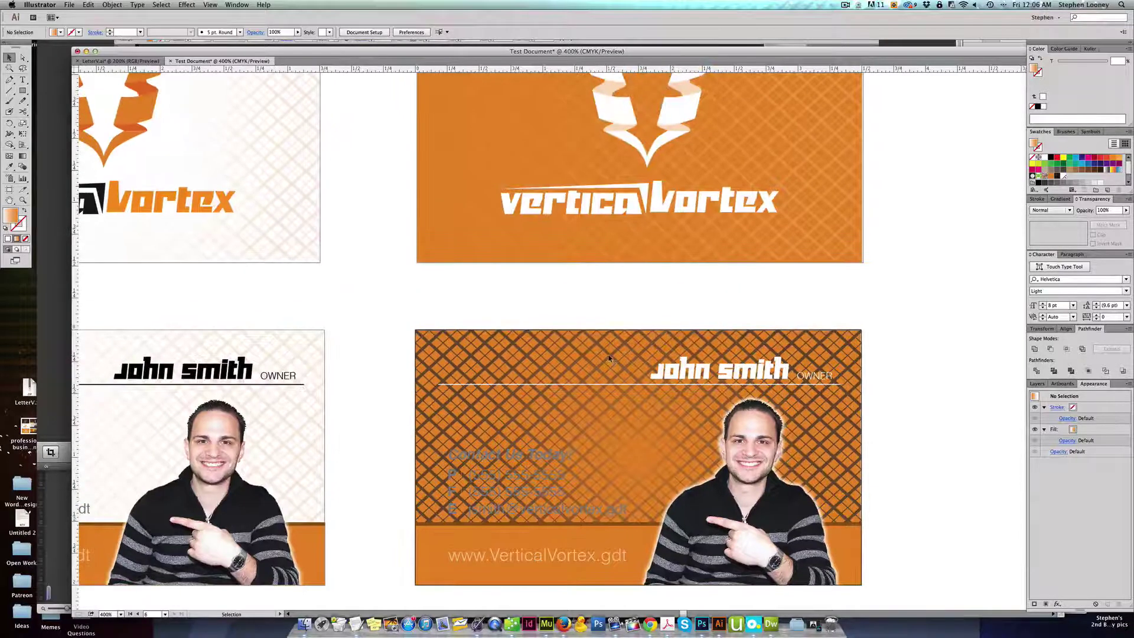
left_click(611, 358)
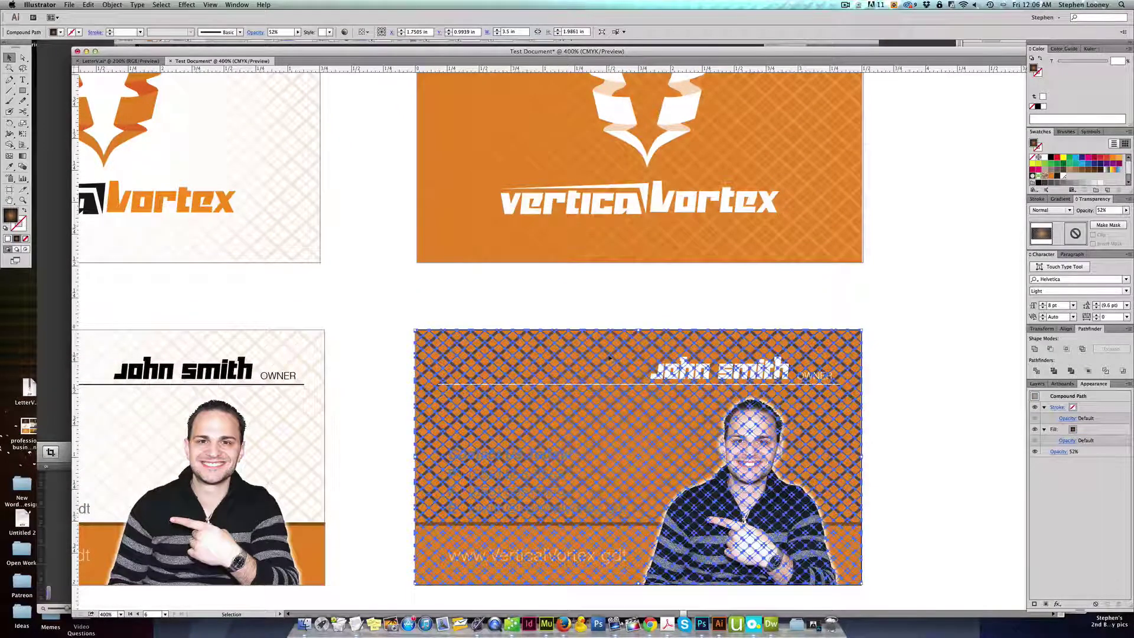
key("Delete")
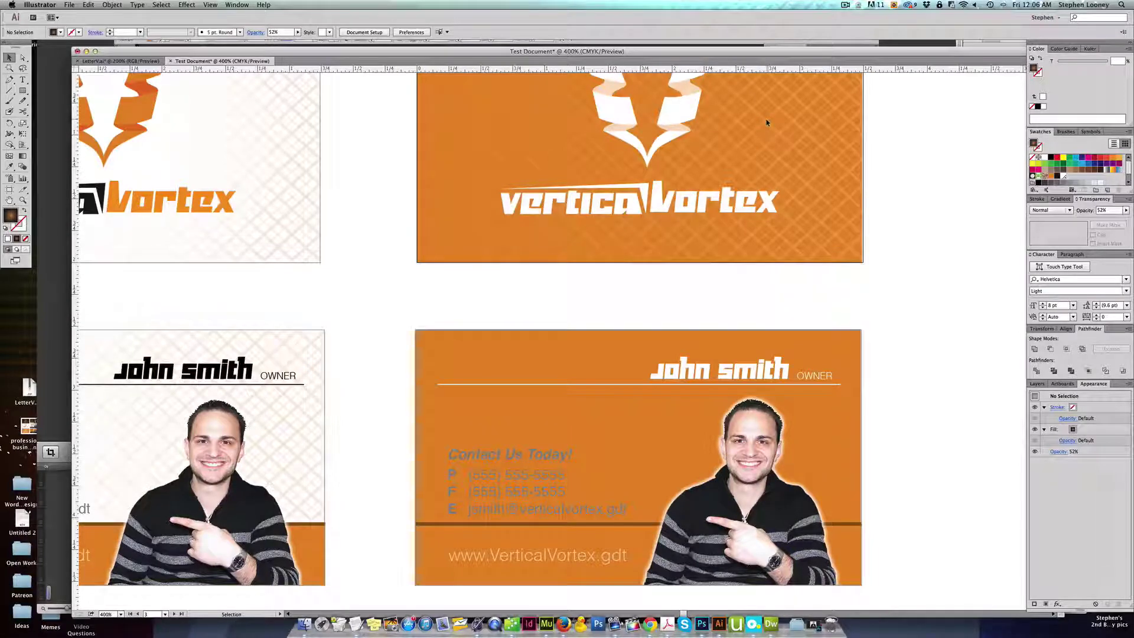
left_click_drag(781, 132, 765, 458)
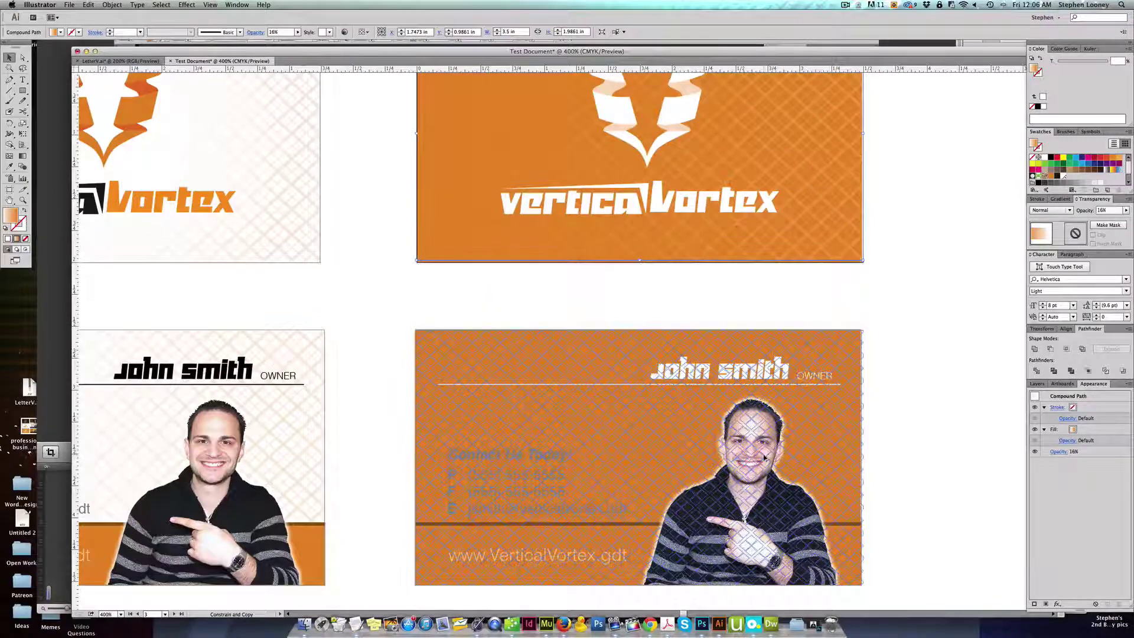
left_click(958, 383)
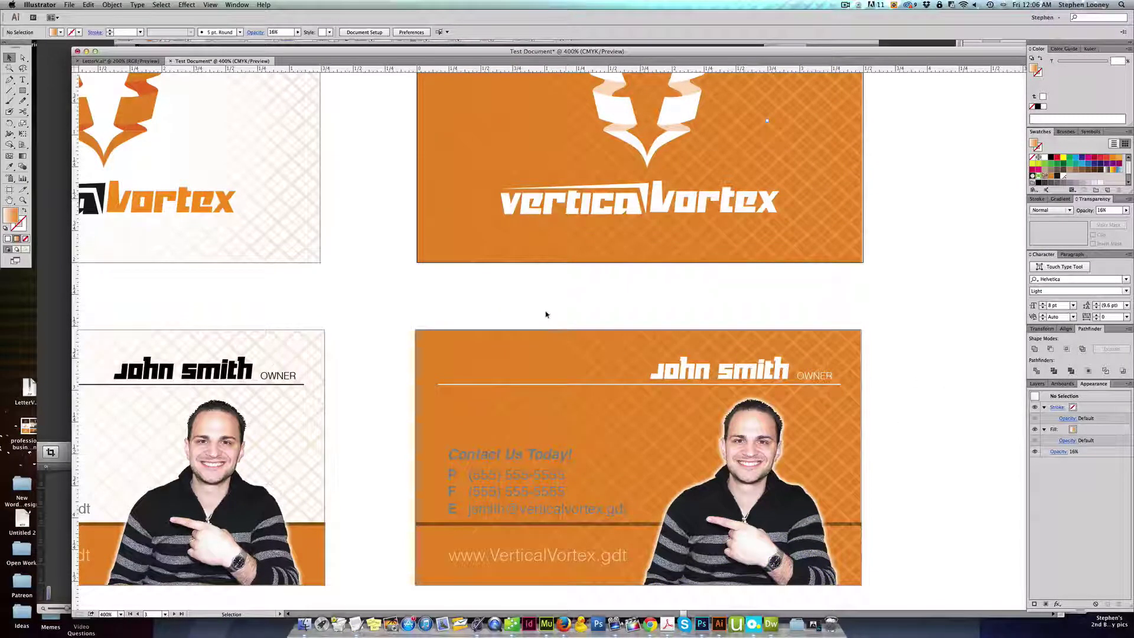
key("super+v")
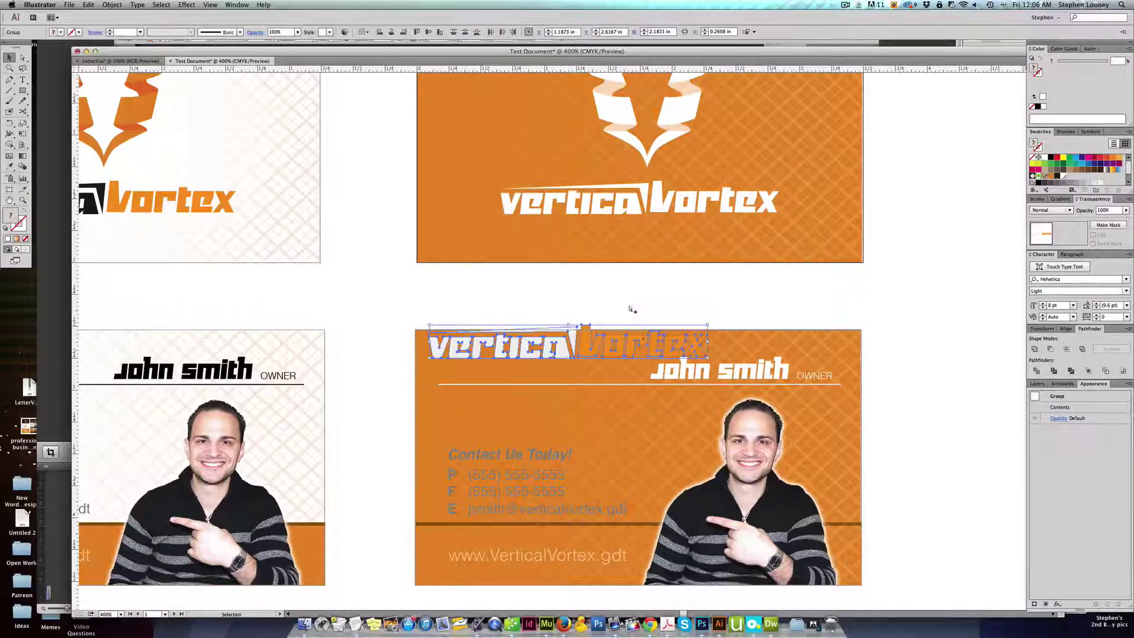
Replace the pasted wordmark with a smaller copy of the white V icon at the card's top-left
key("Delete")
scroll(620, 237, "up", 2)
left_click(613, 137)
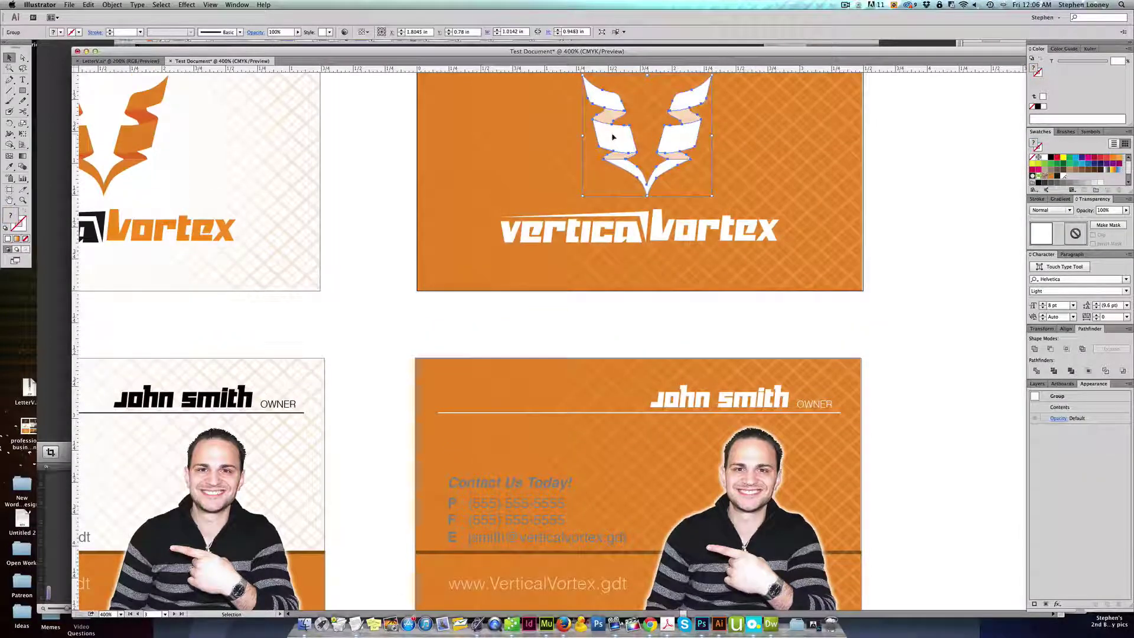
left_click_drag(613, 137, 547, 425)
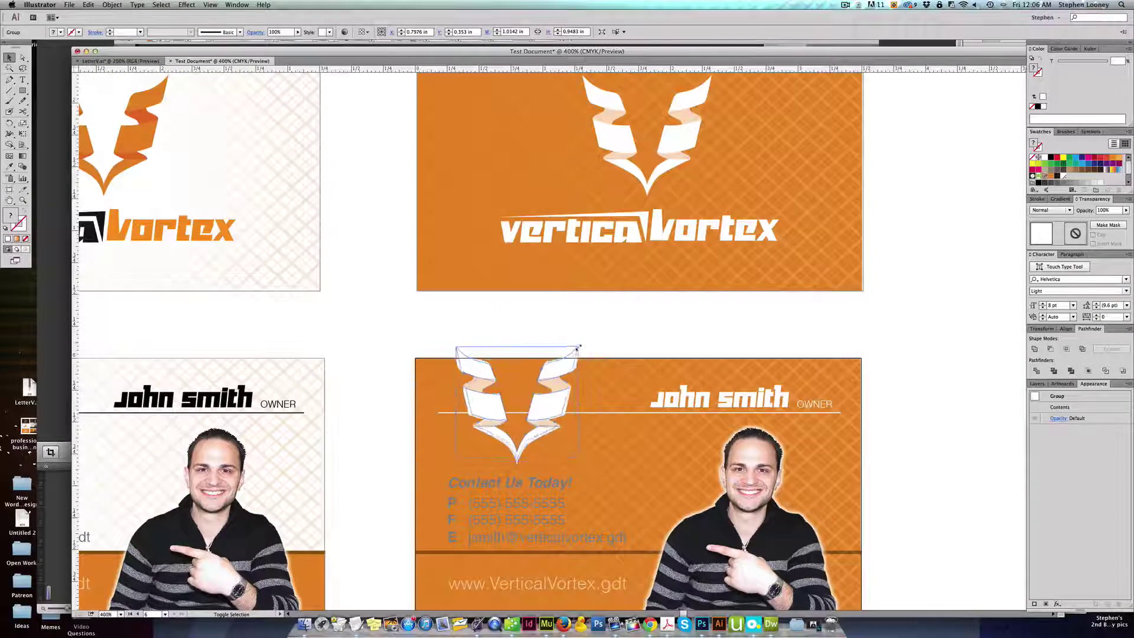
left_click_drag(578, 348, 576, 349)
left_click_drag(547, 409, 545, 419)
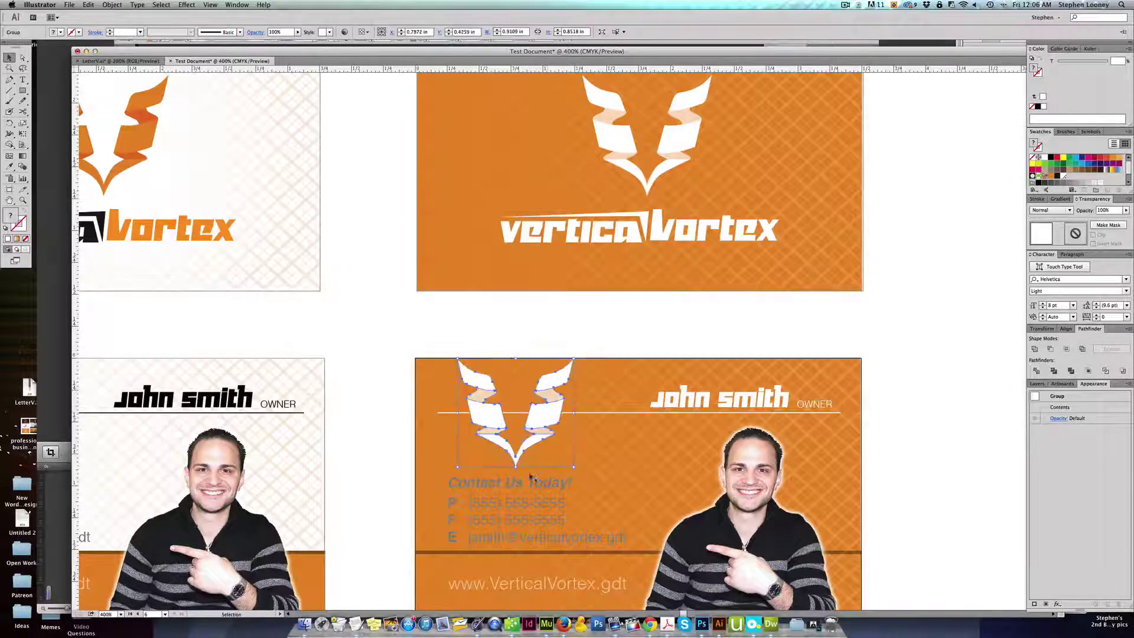
left_click_drag(574, 359, 543, 391)
Zoom in on the orange card's contact details and select the contact text block
left_click(546, 447, "alt+super")
left_click_drag(546, 264, 572, 332)
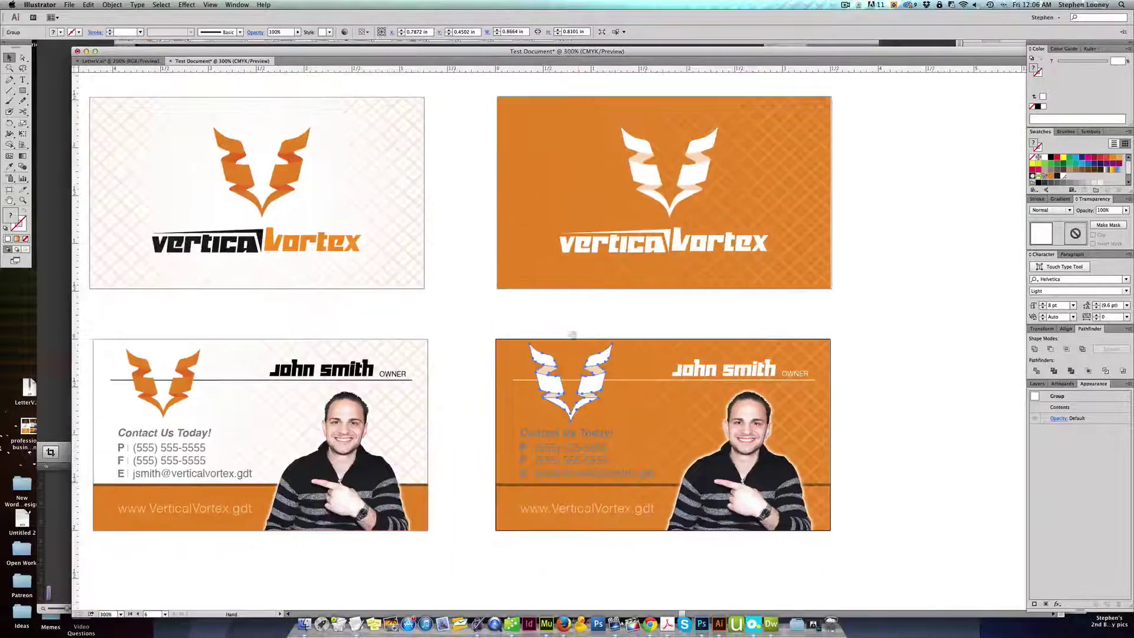
left_click(572, 333, "alt+super")
left_click_drag(547, 225, 548, 166)
left_click_drag(493, 299, 702, 440)
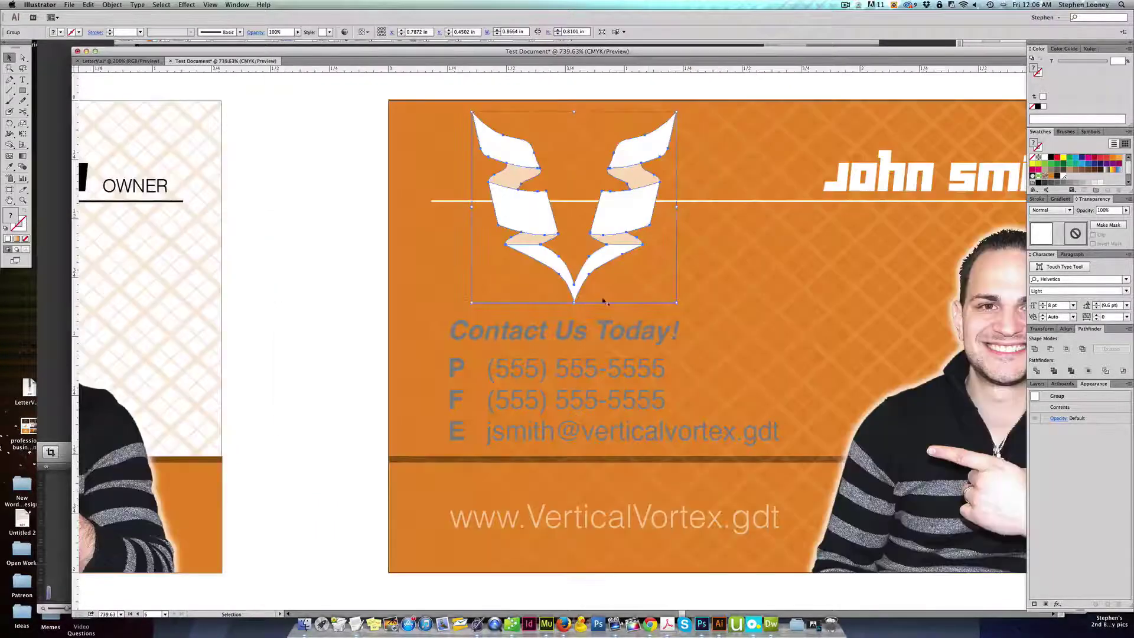
left_click(562, 404)
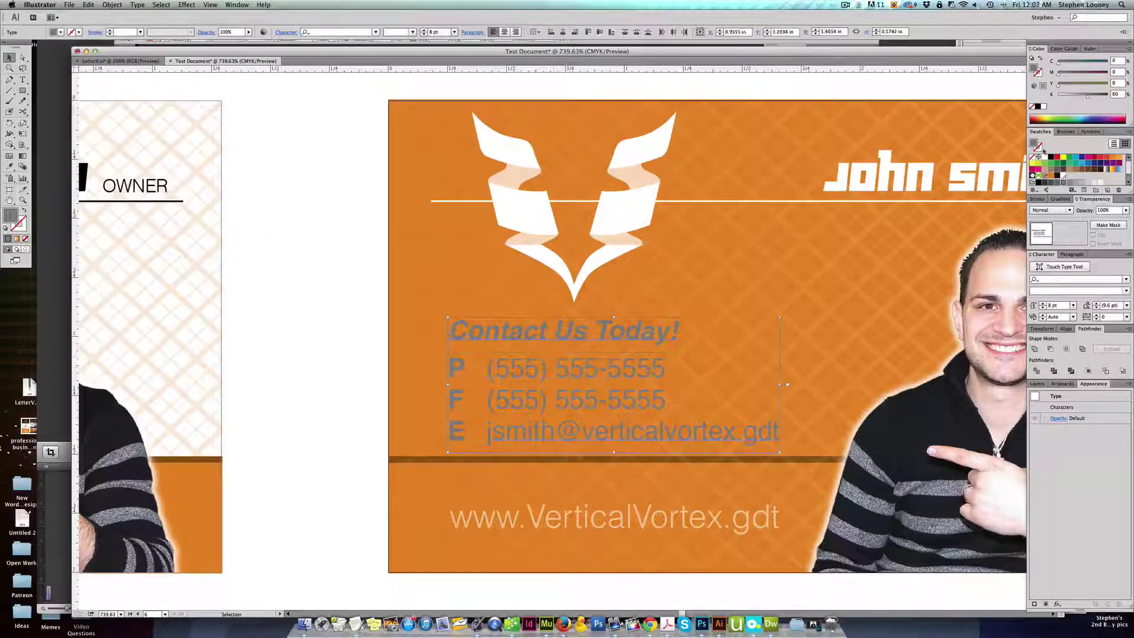
Make the contact text black and the P, F, E letters white
left_click(1051, 157)
left_click(459, 368)
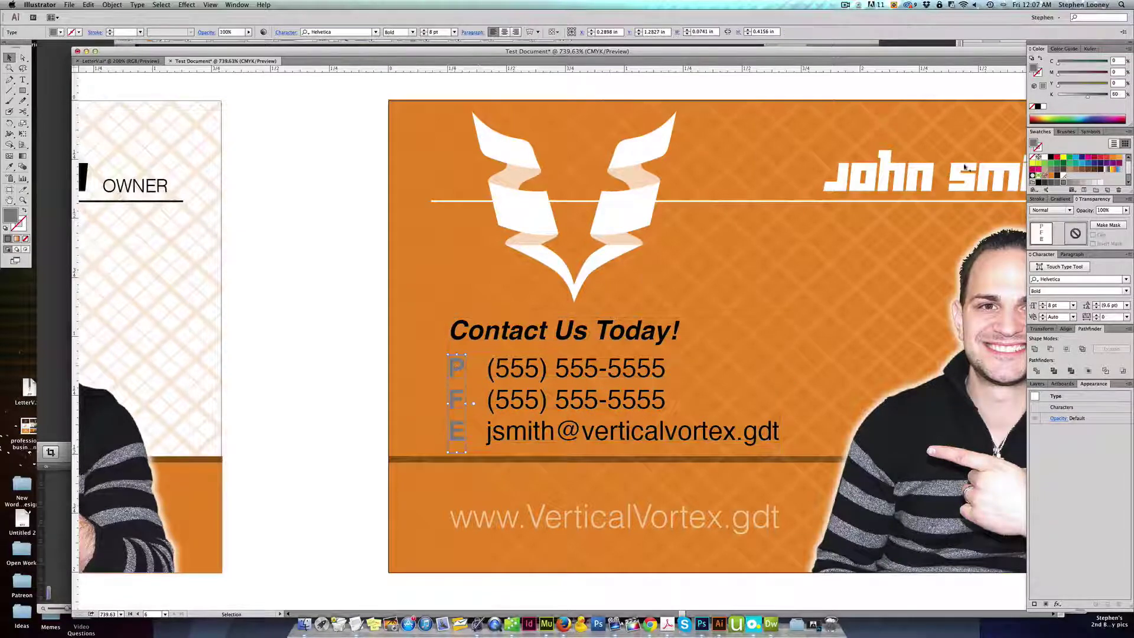
left_click(1043, 158)
Give the thin divider beside the P, F, E letters a white stroke
left_click_drag(356, 306, 393, 337)
left_click_drag(713, 343, 714, 345)
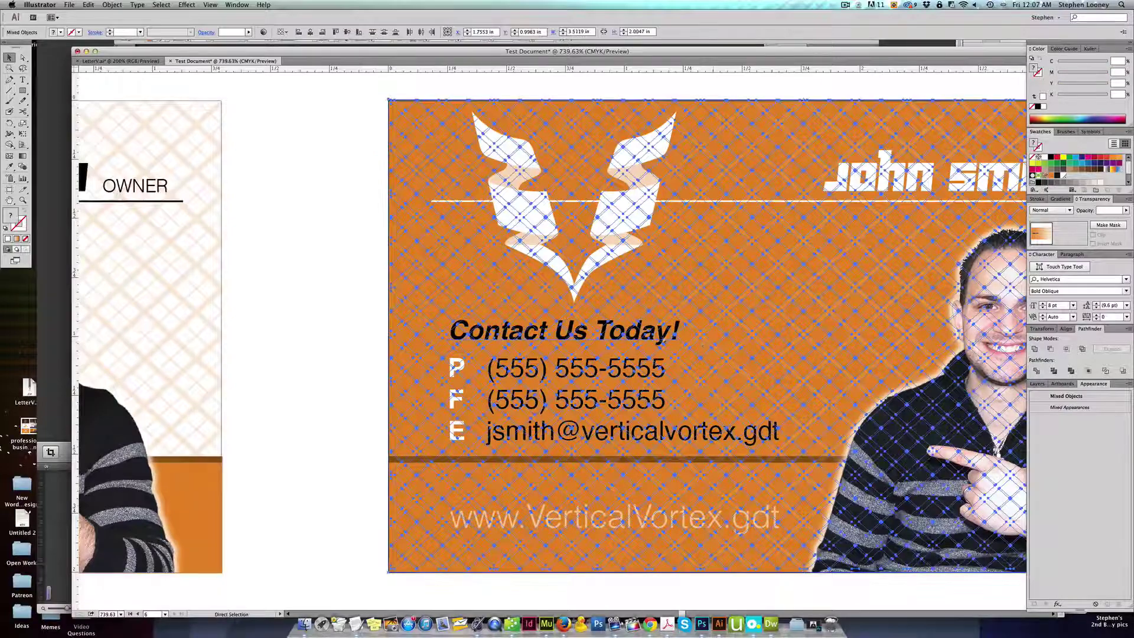
key("super+shift+a")
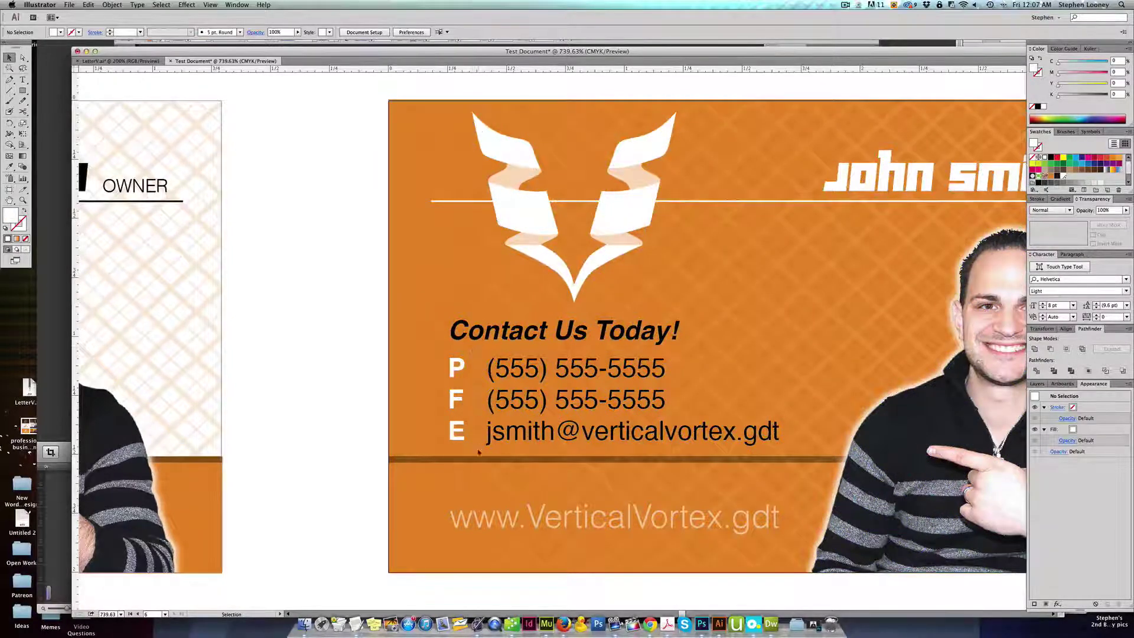
left_click(471, 432)
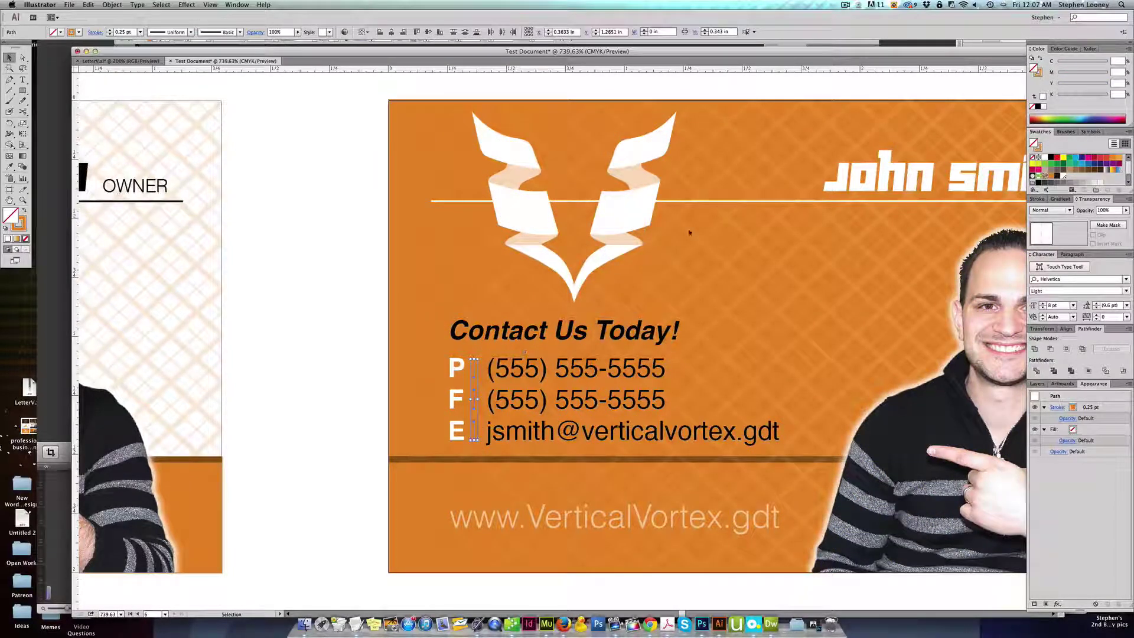
key("x")
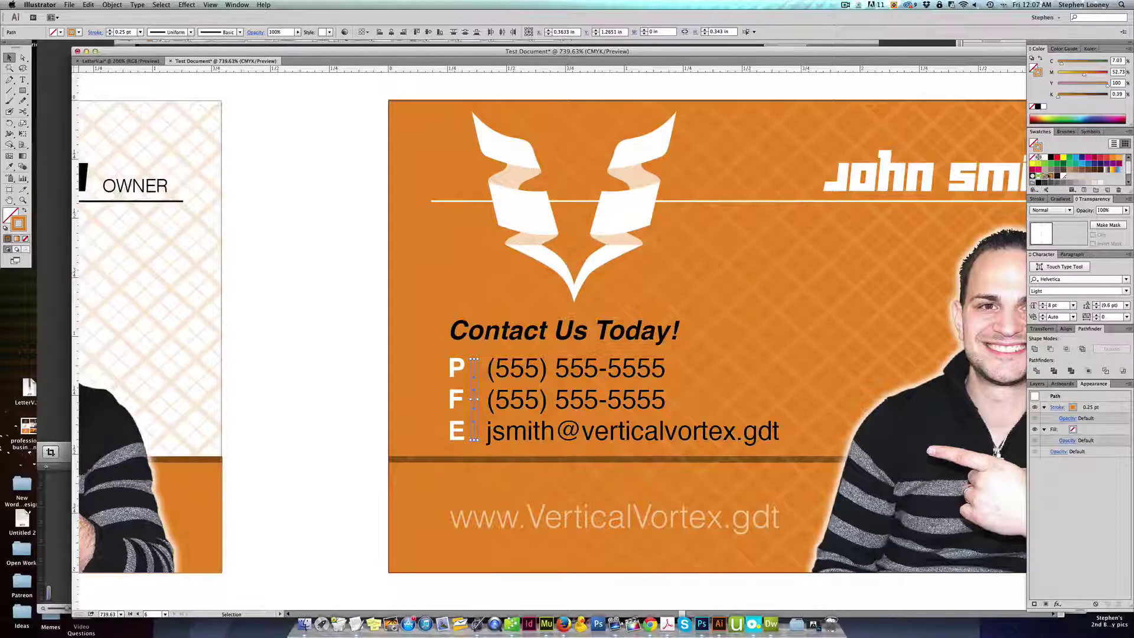
left_click(1064, 177)
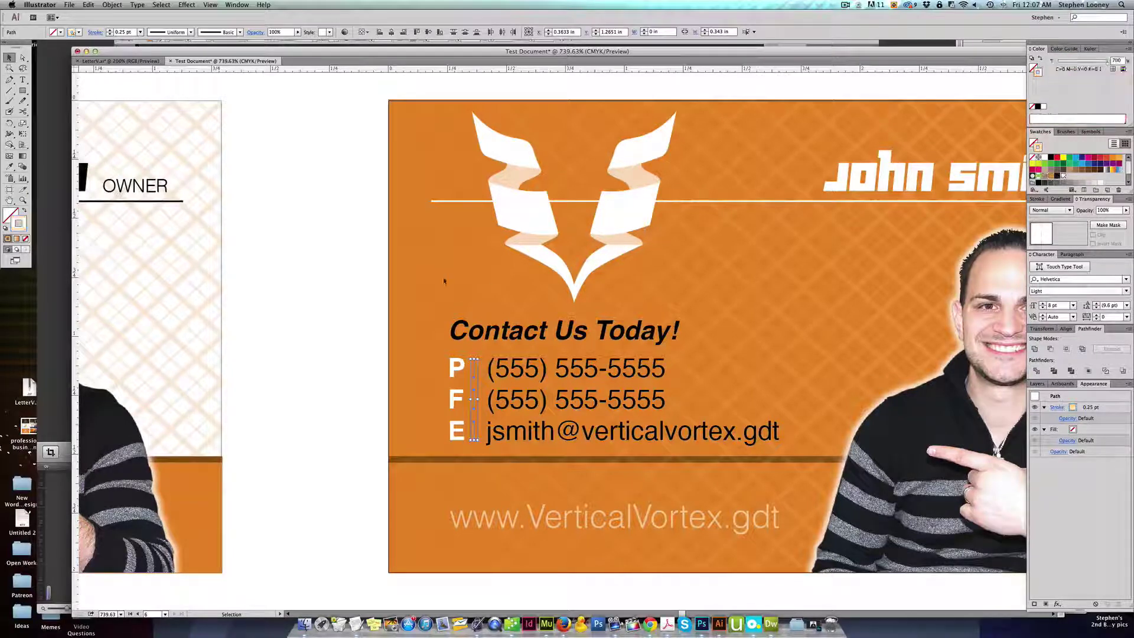
left_click(331, 275)
left_click(395, 338, "alt+super")
left_click(396, 336, "alt+super")
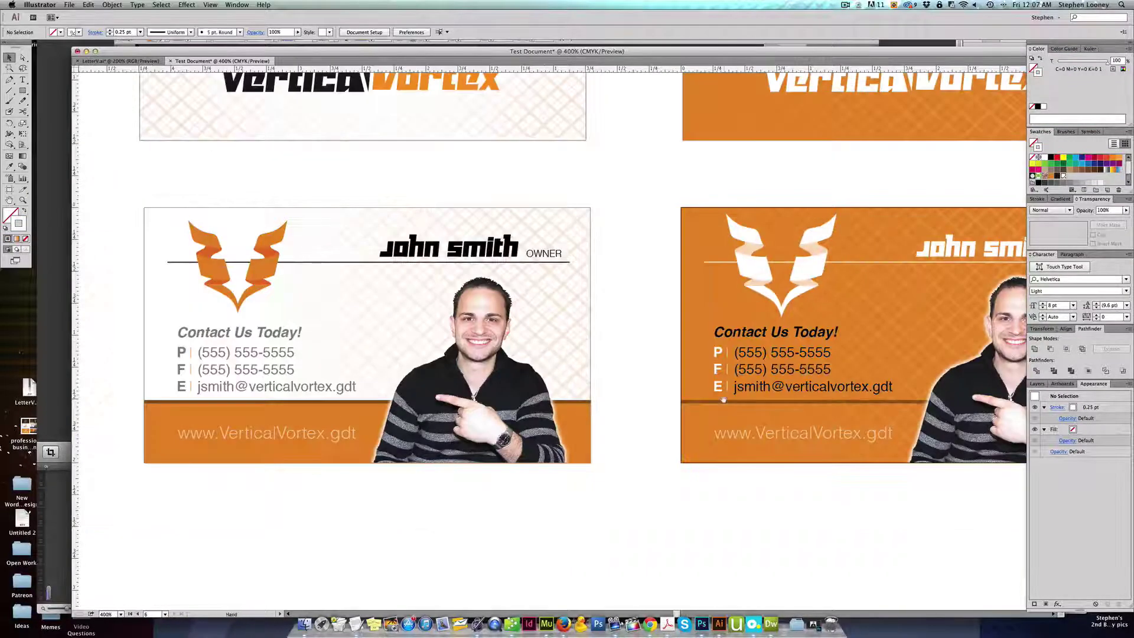
Fill the orange card's bottom band with black instead of a black stroke
left_click_drag(708, 401, 567, 401)
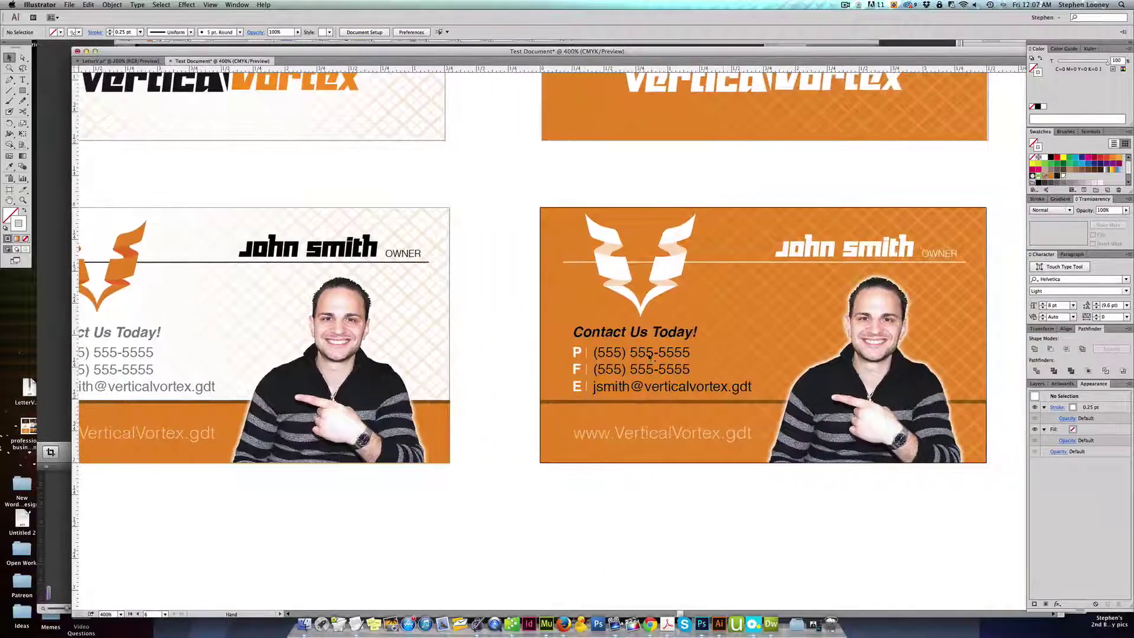
left_click(762, 331, "alt+super")
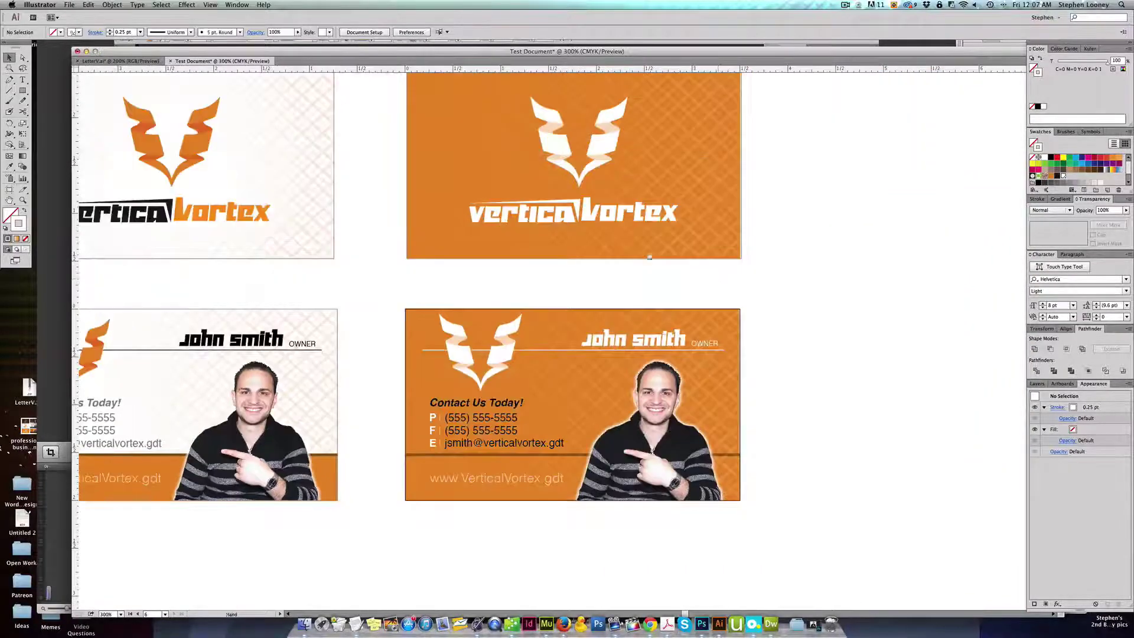
left_click_drag(650, 255, 675, 429)
left_click_drag(517, 601, 562, 362)
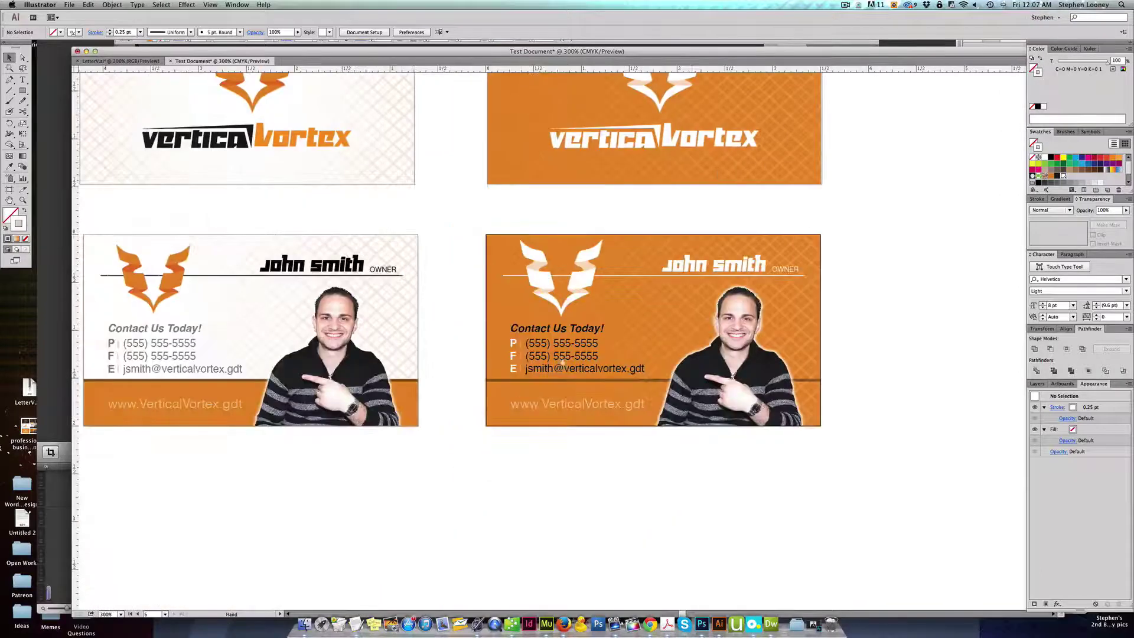
left_click(506, 392)
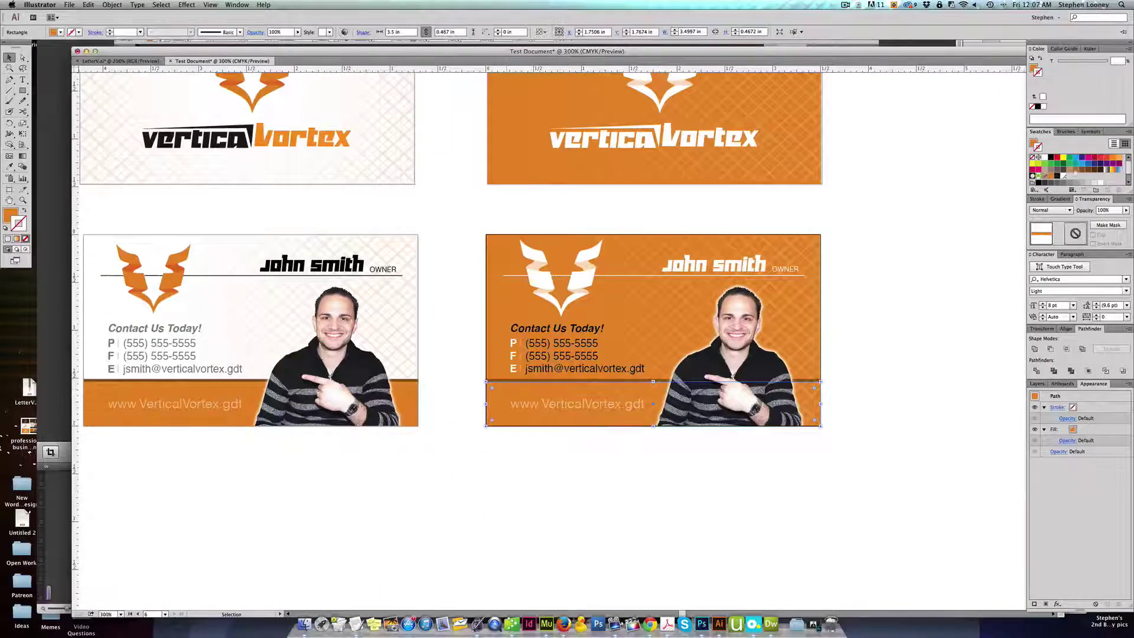
left_click(1057, 177)
key("super+z")
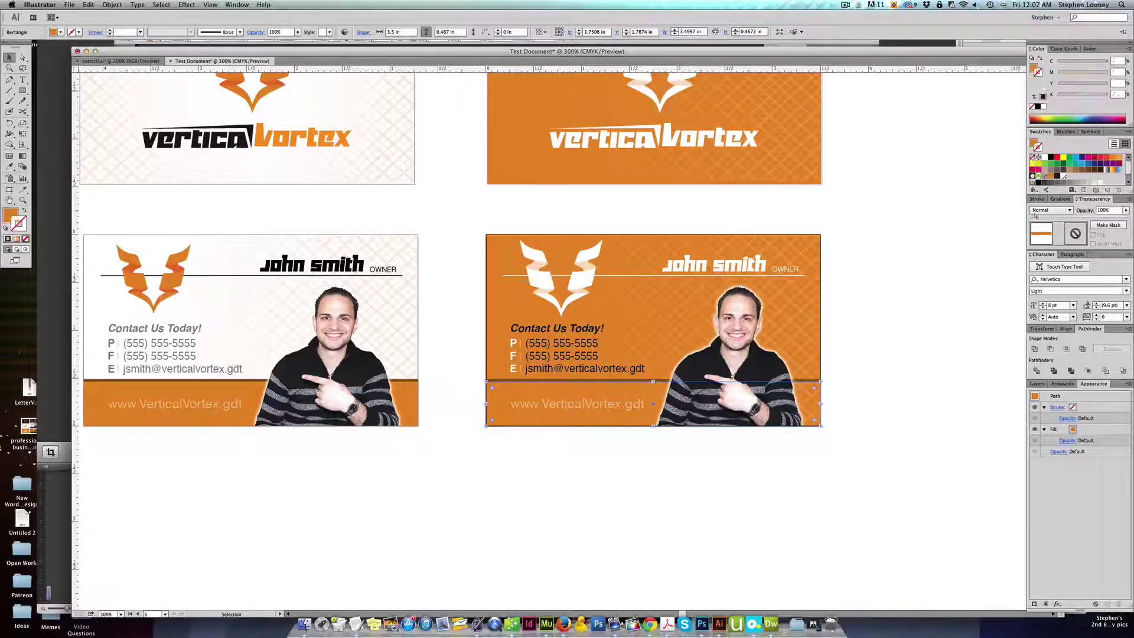
key("x")
left_click(1057, 177)
left_click(897, 243)
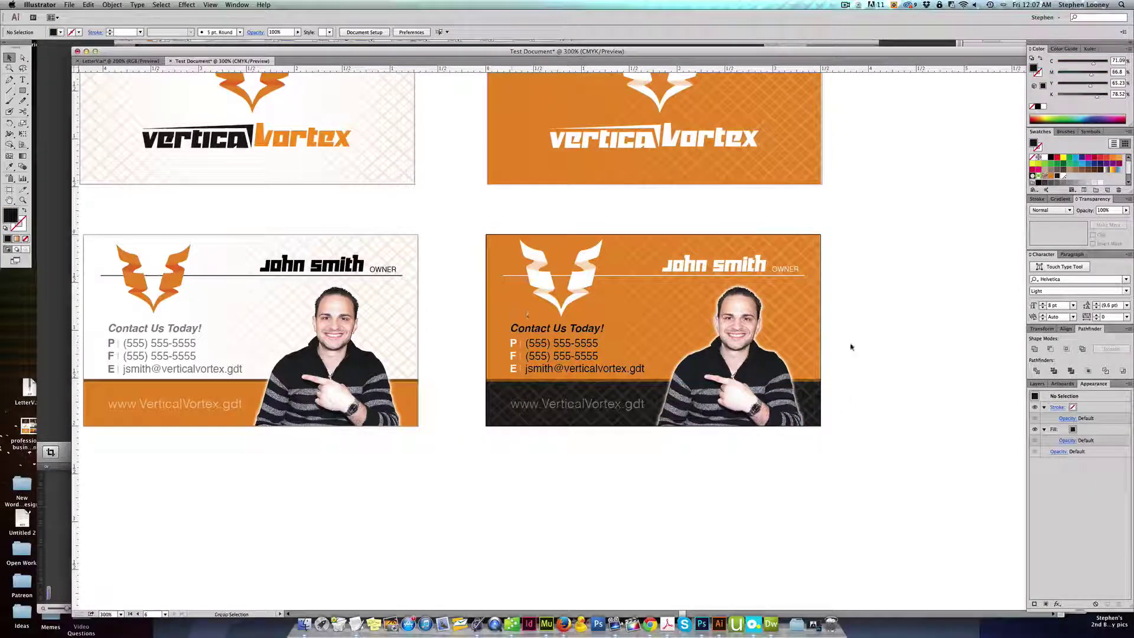
Unlock all objects and send the orange card's artwork to the back
left_click(105, 4)
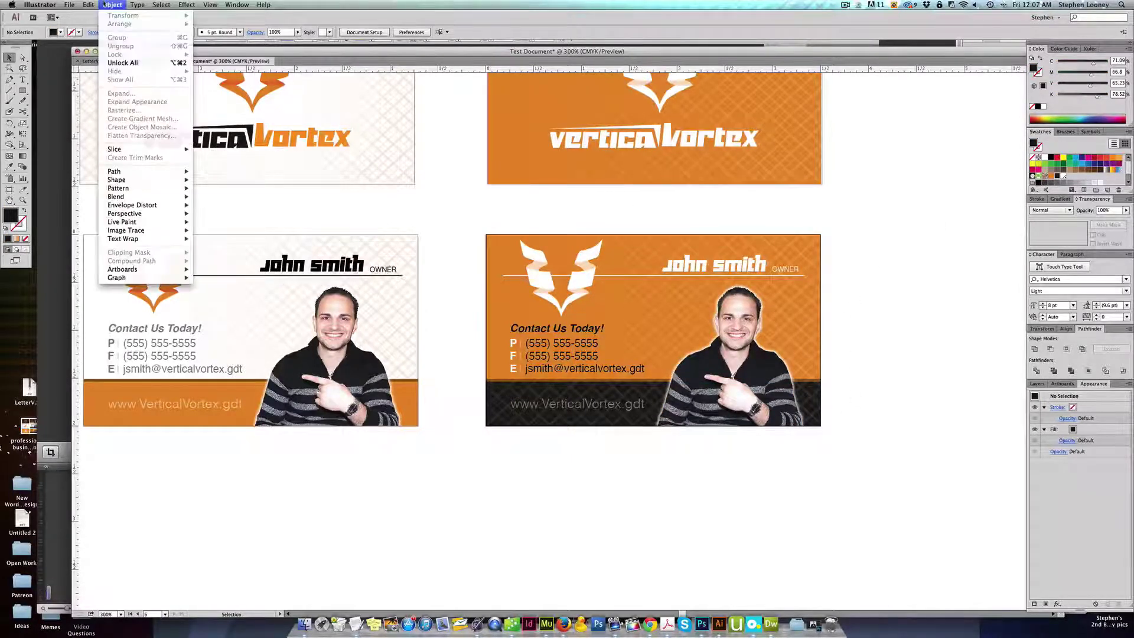
left_click(122, 63)
left_click(873, 299)
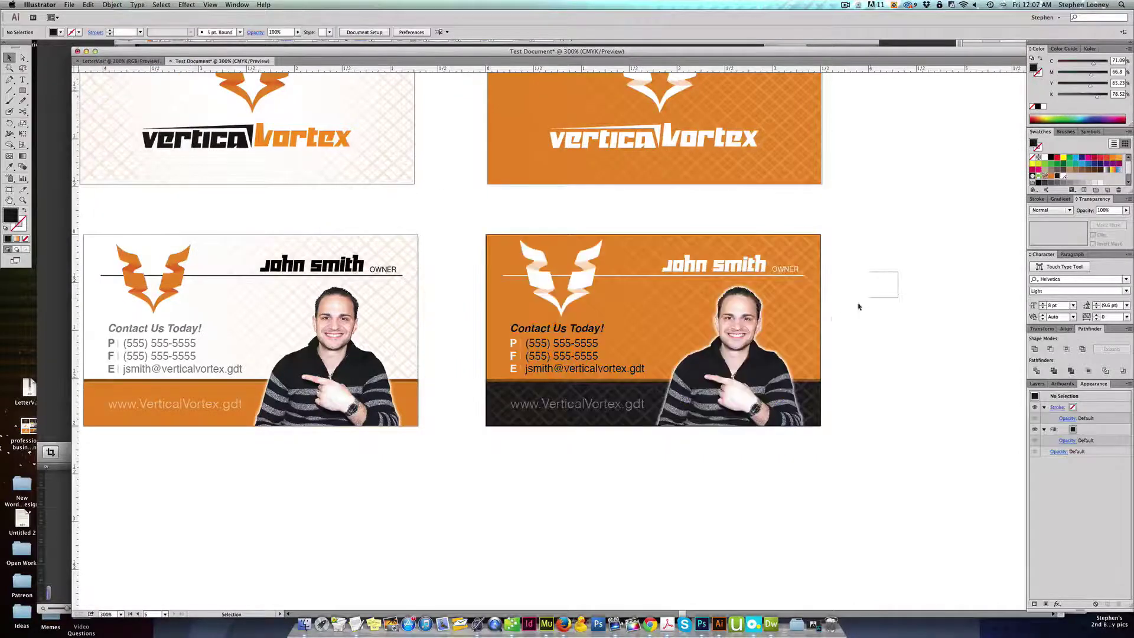
left_click_drag(859, 306, 824, 407)
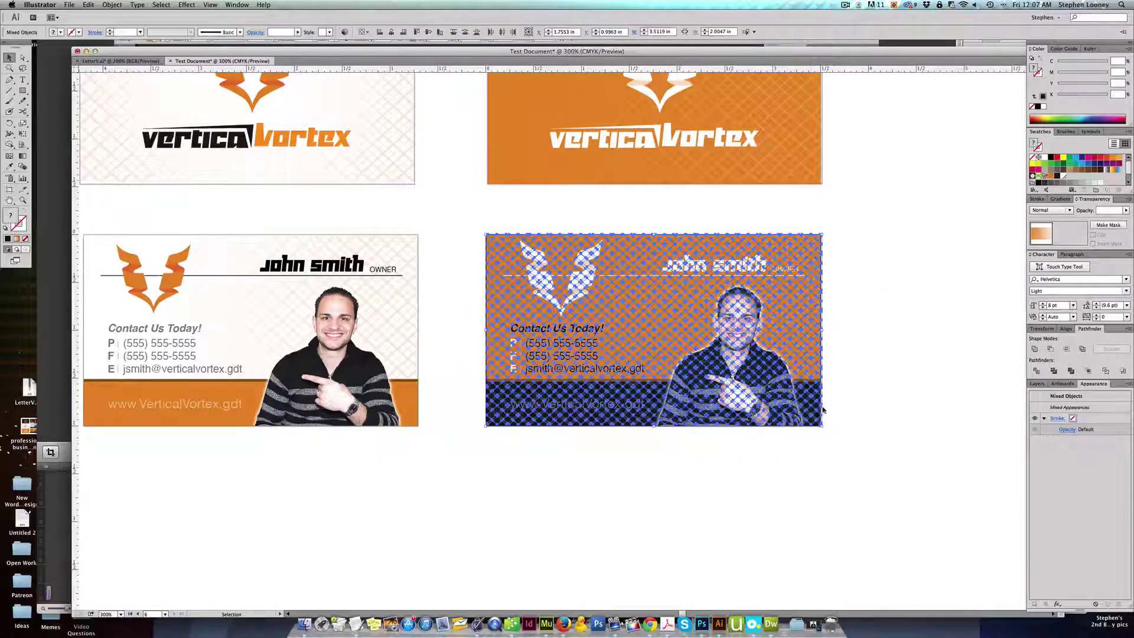
left_click(825, 408)
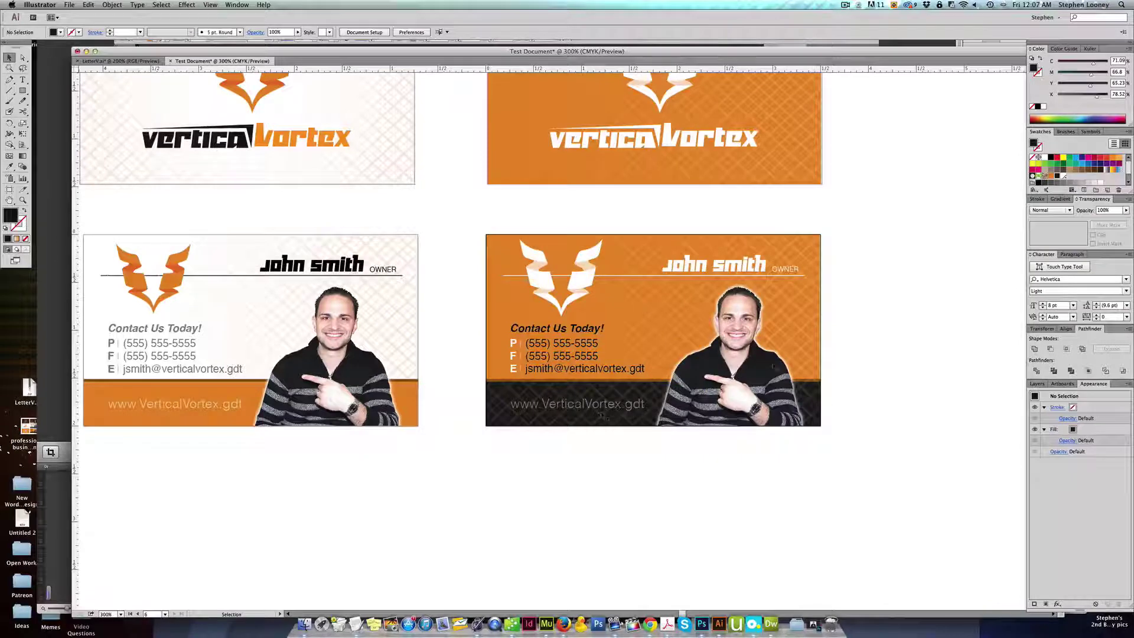
left_click_drag(863, 307, 805, 334)
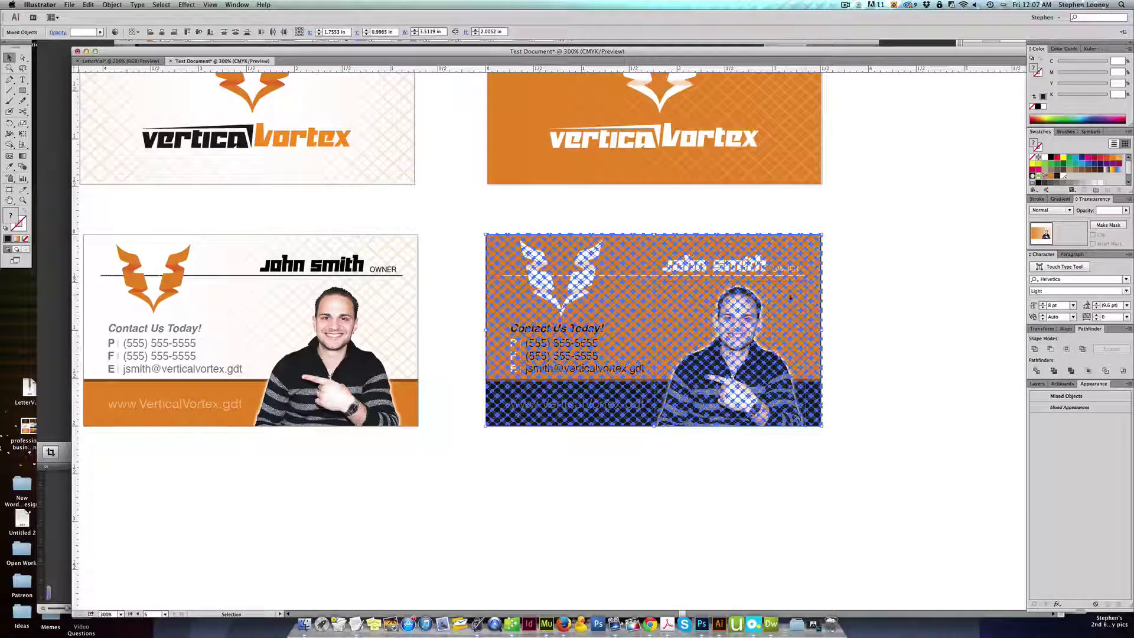
left_click(113, 4)
mouse_move(125, 25)
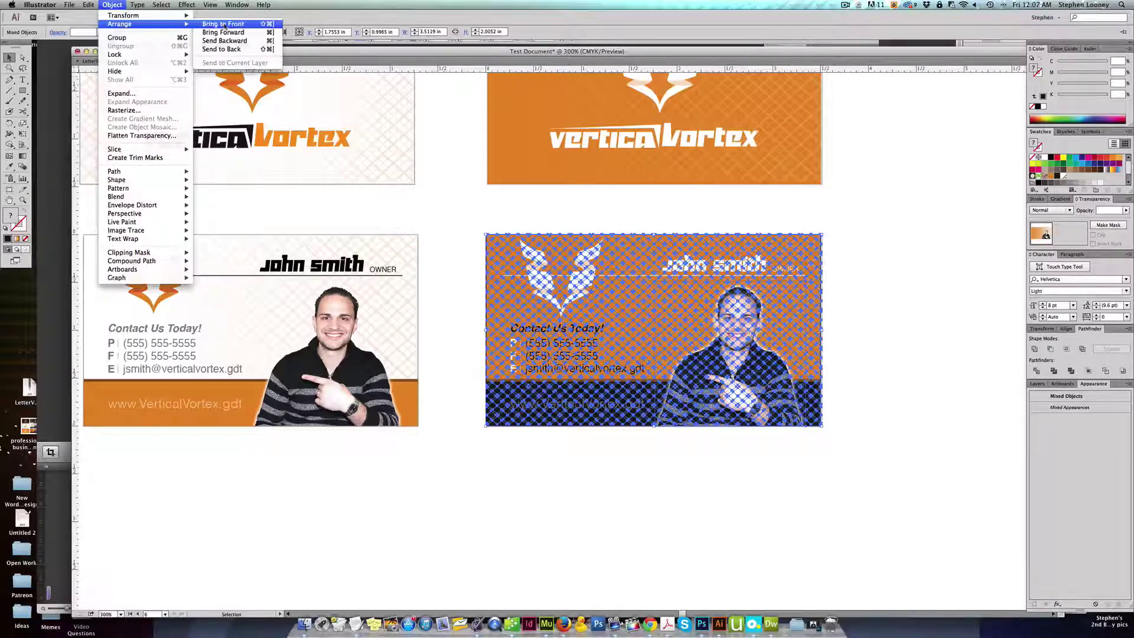
left_click(228, 50)
left_click(904, 281)
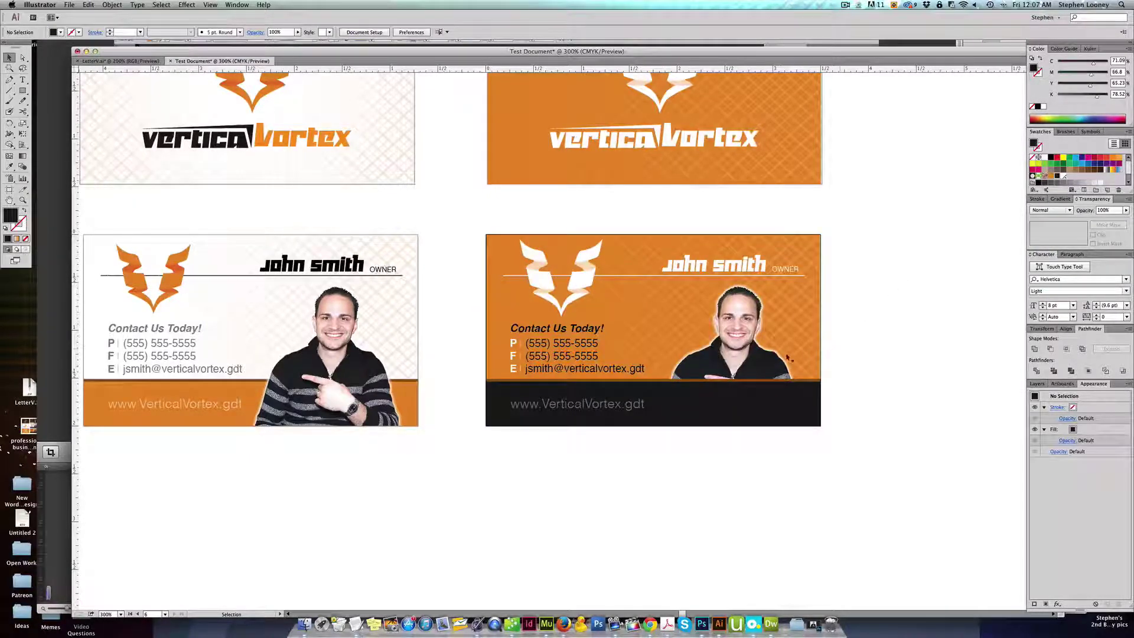
Bring the photo of the man to the front, over the black band
left_click(742, 331)
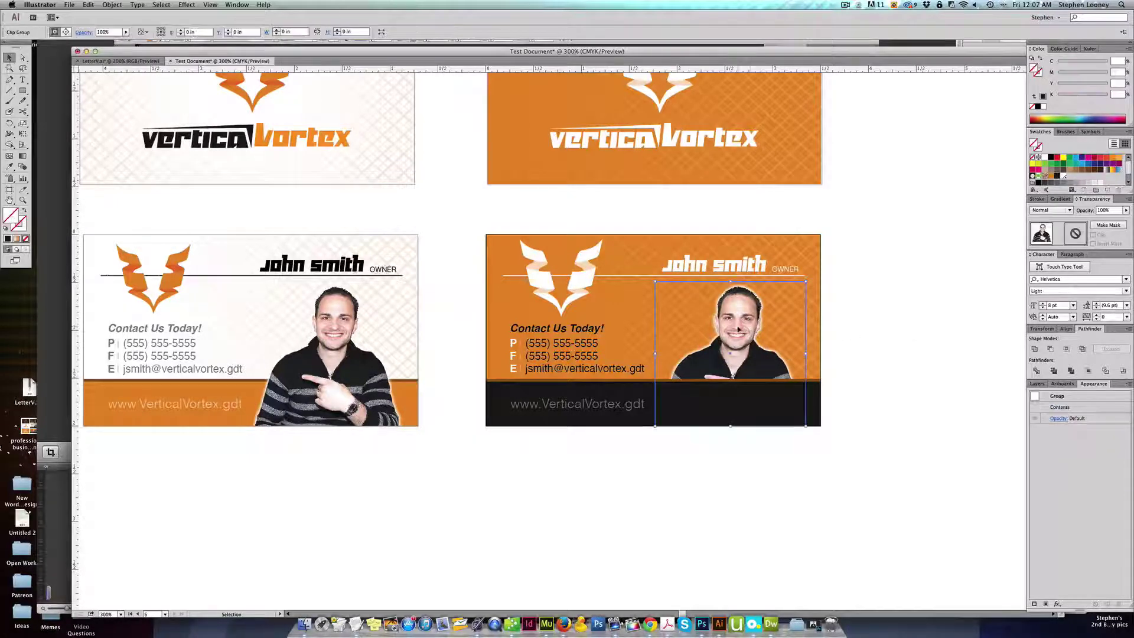
left_click(113, 4)
mouse_move(133, 25)
left_click(213, 25)
left_click(886, 293)
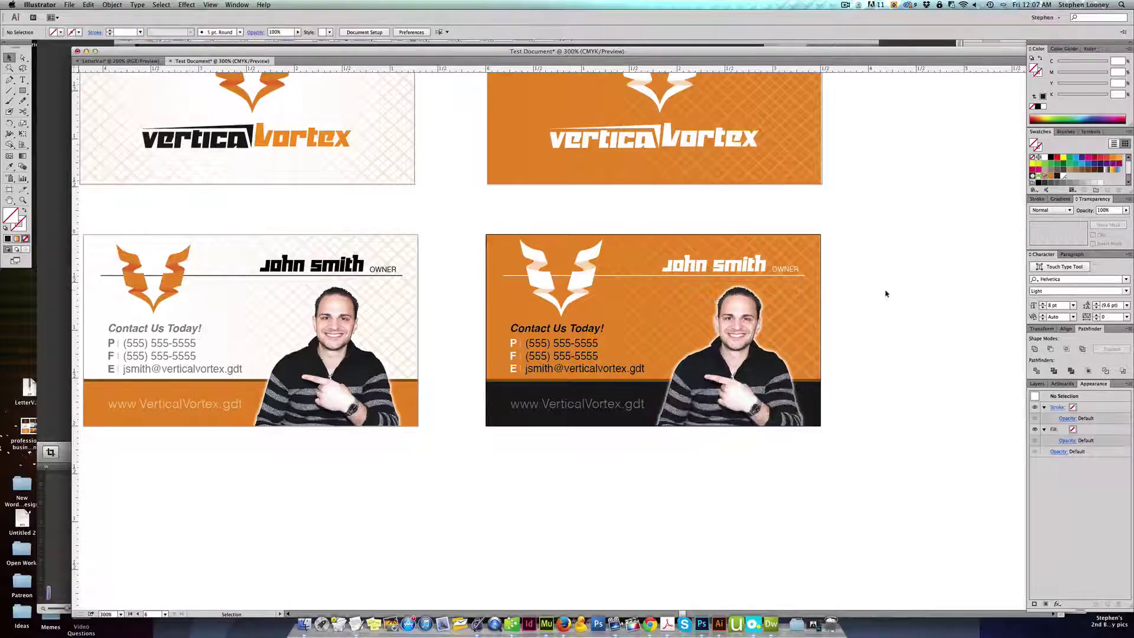
left_click_drag(589, 305, 736, 313)
left_click(490, 287, "alt+super")
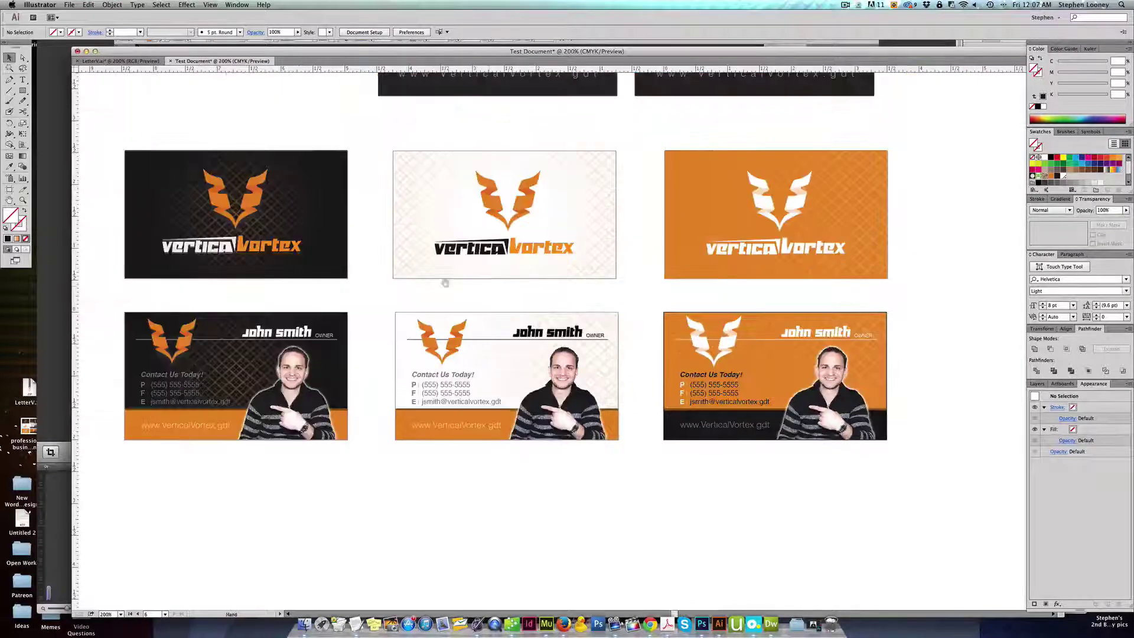
Show the bleed guides and drag the dark logo card's crosshatch background corner out to the red bleed line
left_click_drag(445, 284, 545, 287)
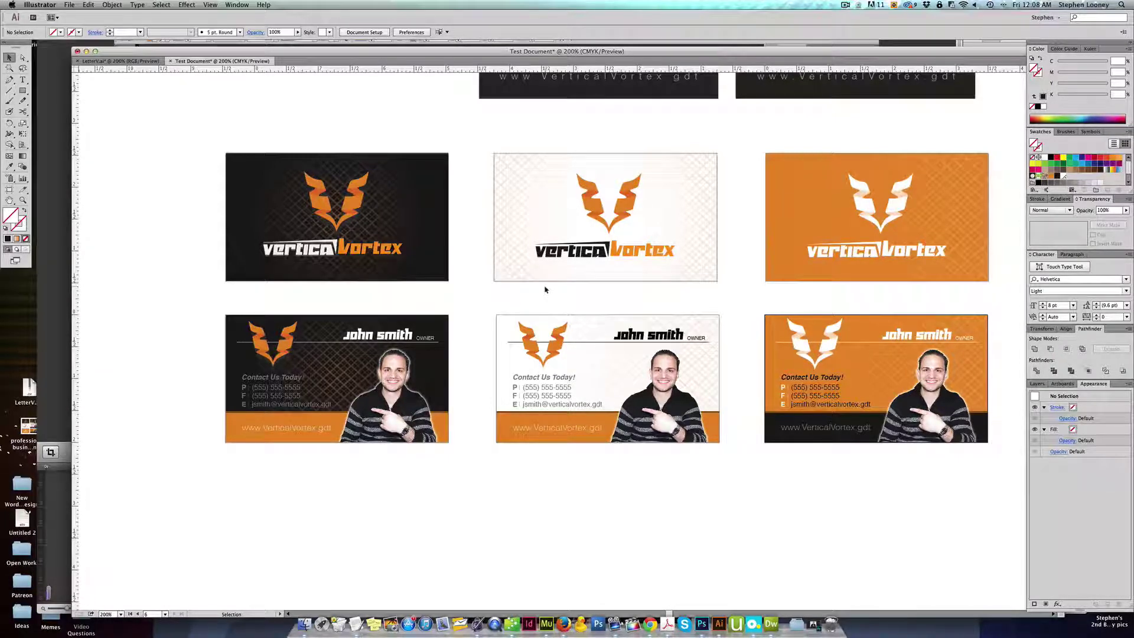
key("super+semicolon")
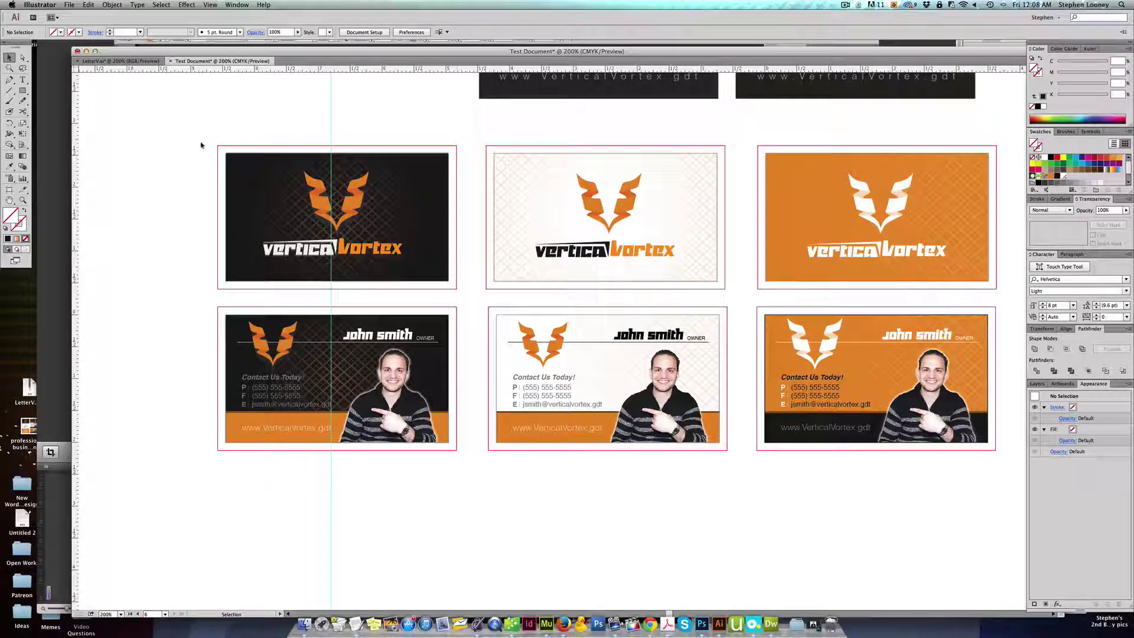
left_click_drag(171, 105, 827, 480)
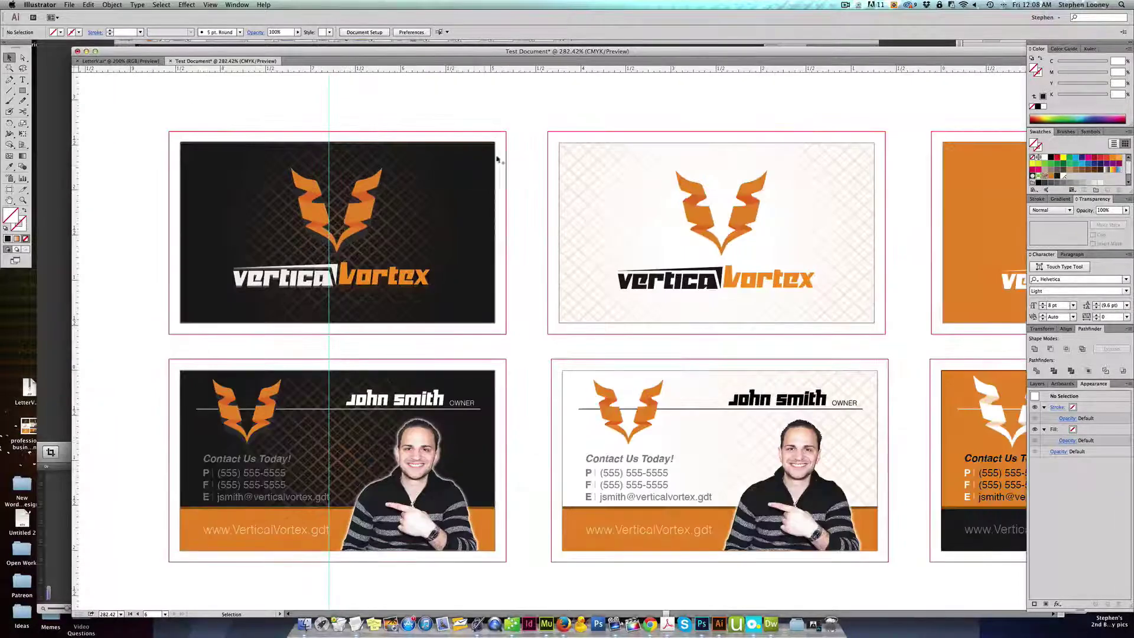
mouse_move(520, 127)
left_mouse_down()
mouse_move(464, 182)
mouse_move(508, 132)
left_mouse_up()
left_click(520, 147)
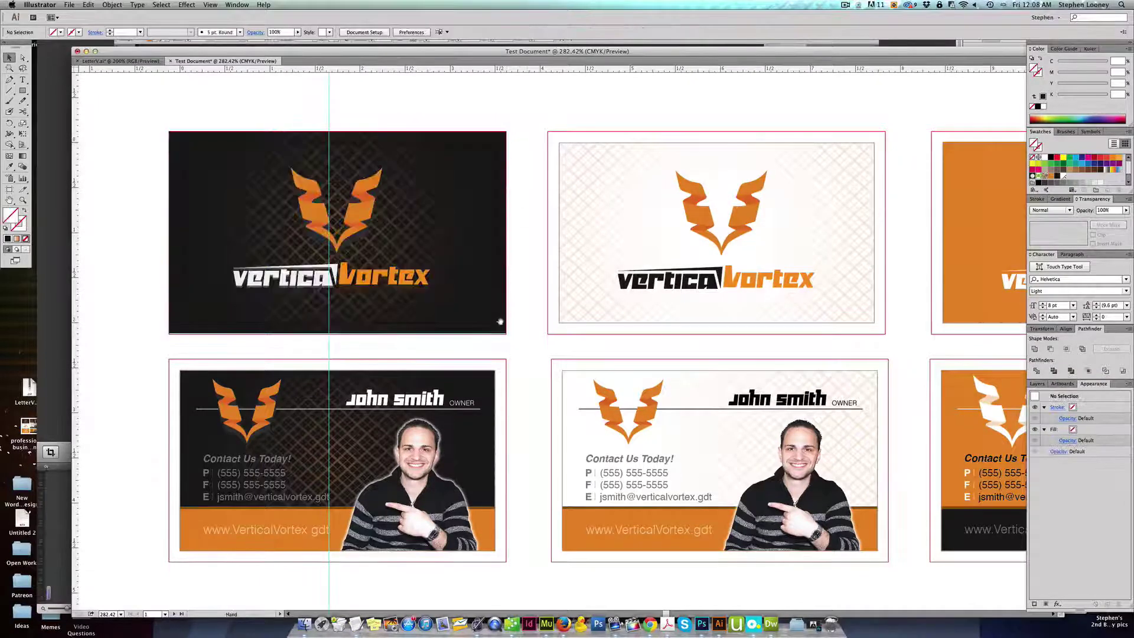
scroll(498, 320, "down", 1)
left_click_drag(449, 314, 458, 206)
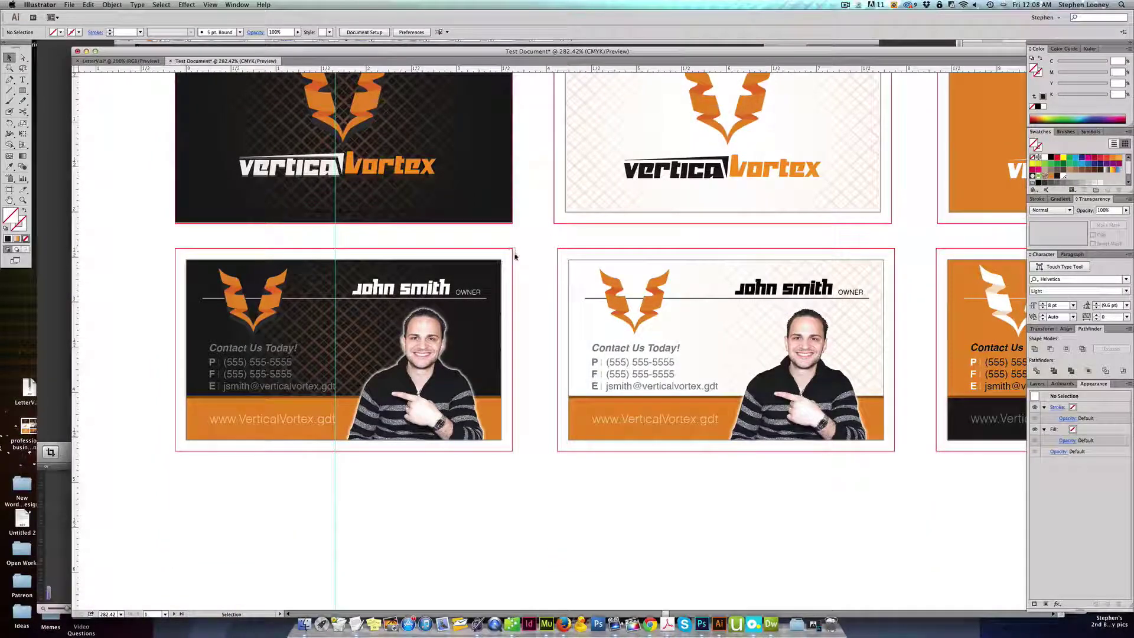
Try widening the dark card's black background rectangle, then undo the change
left_click(510, 268)
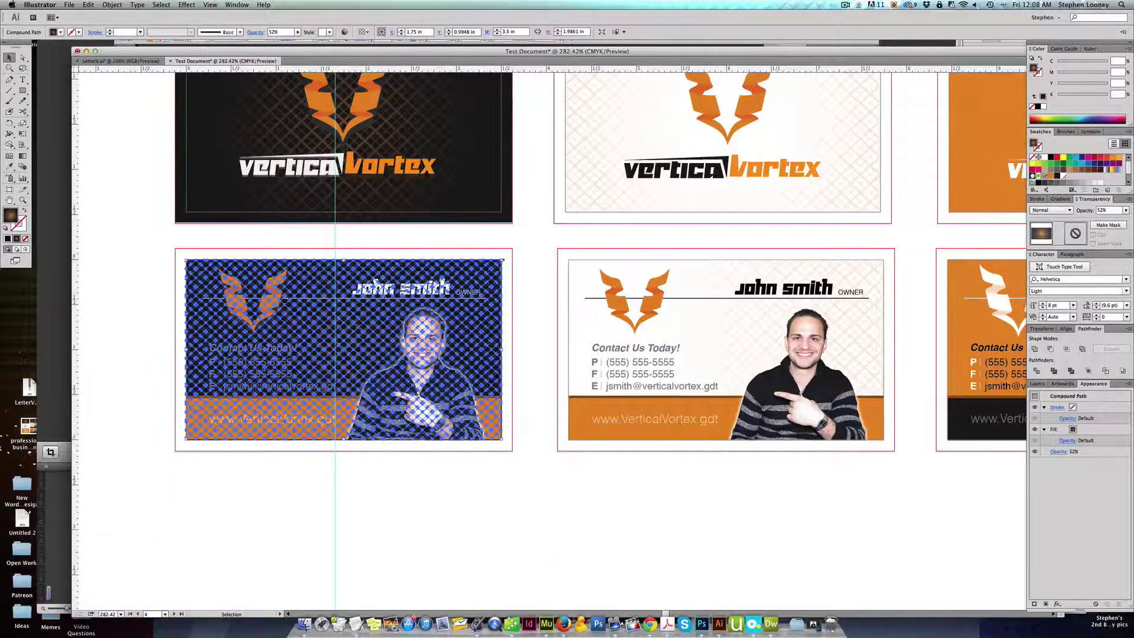
left_click(513, 246)
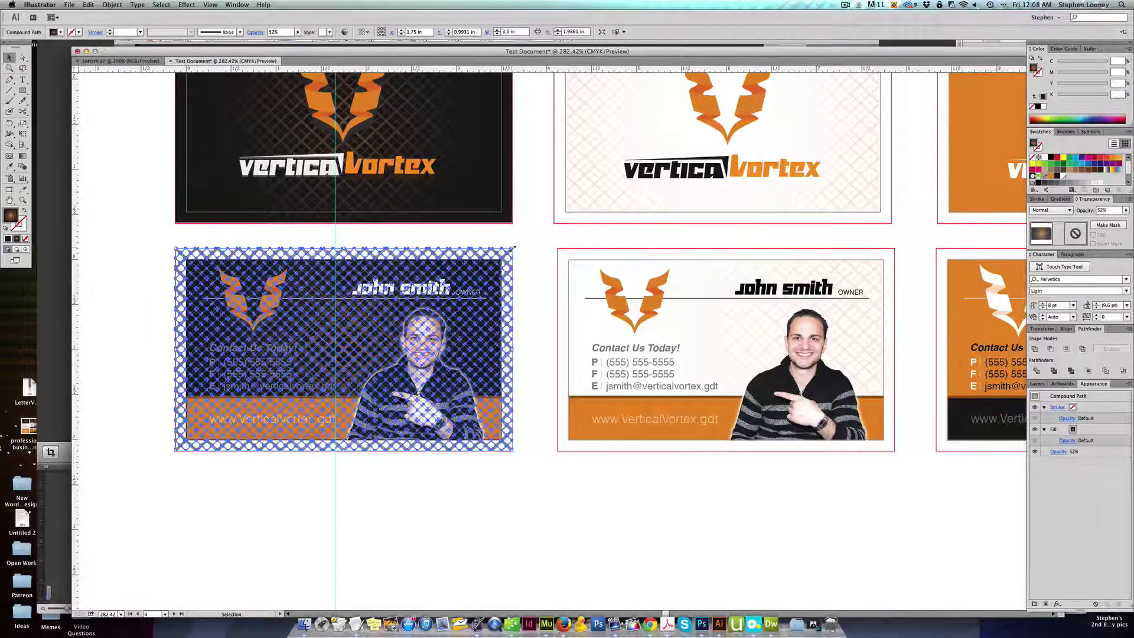
left_click(517, 258)
key("a")
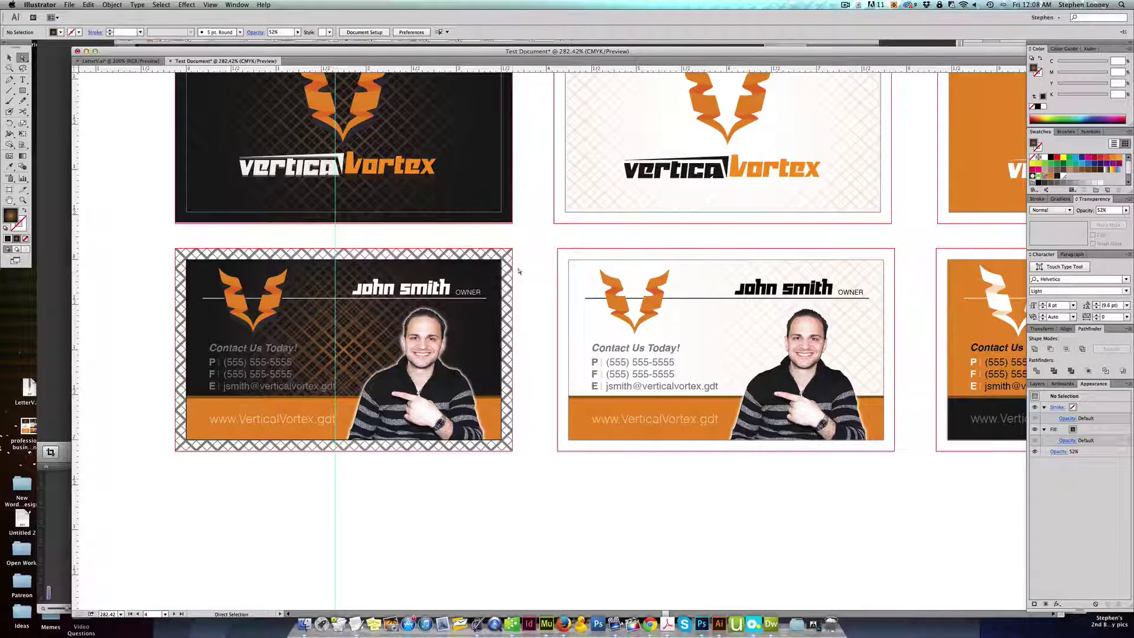
left_click(503, 278)
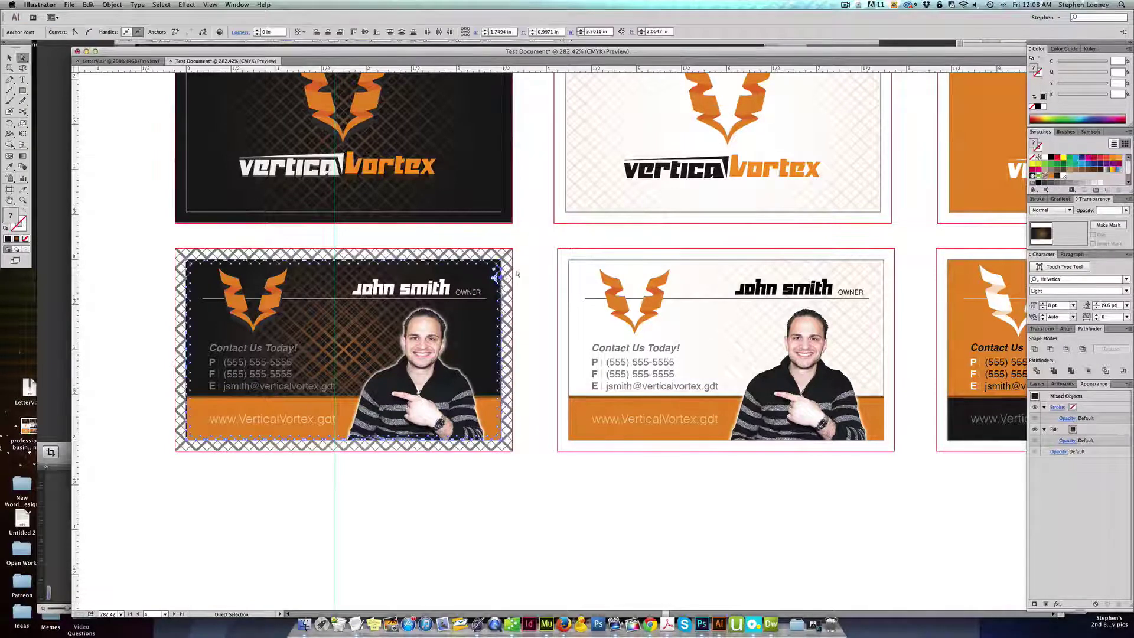
left_click(517, 274)
left_click_drag(470, 250, 535, 304)
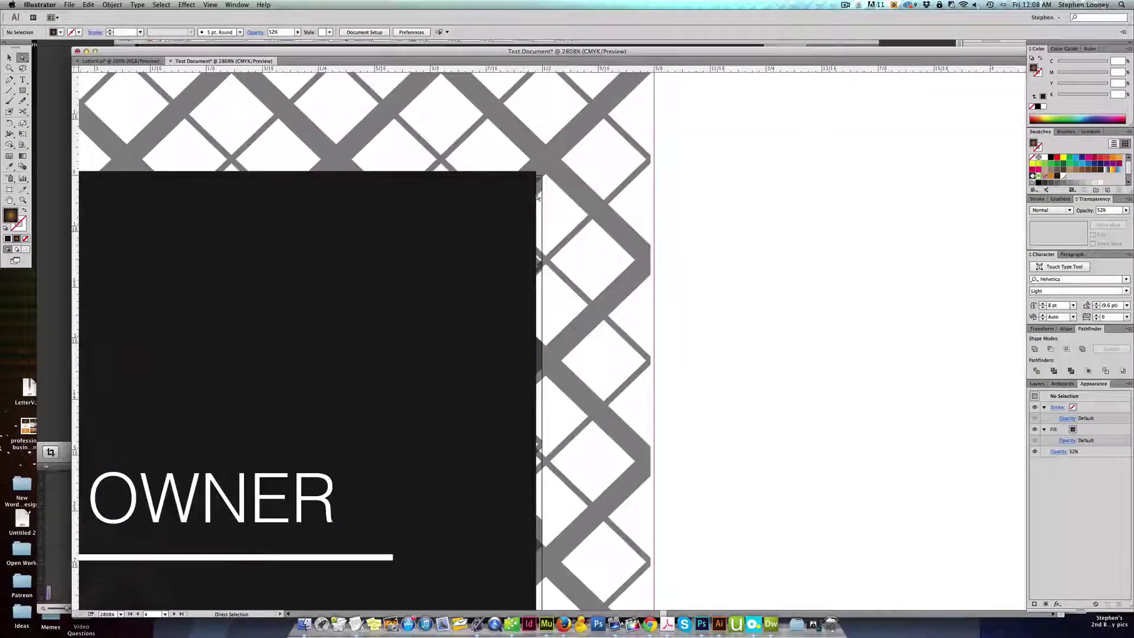
left_click(536, 198)
left_click(537, 219)
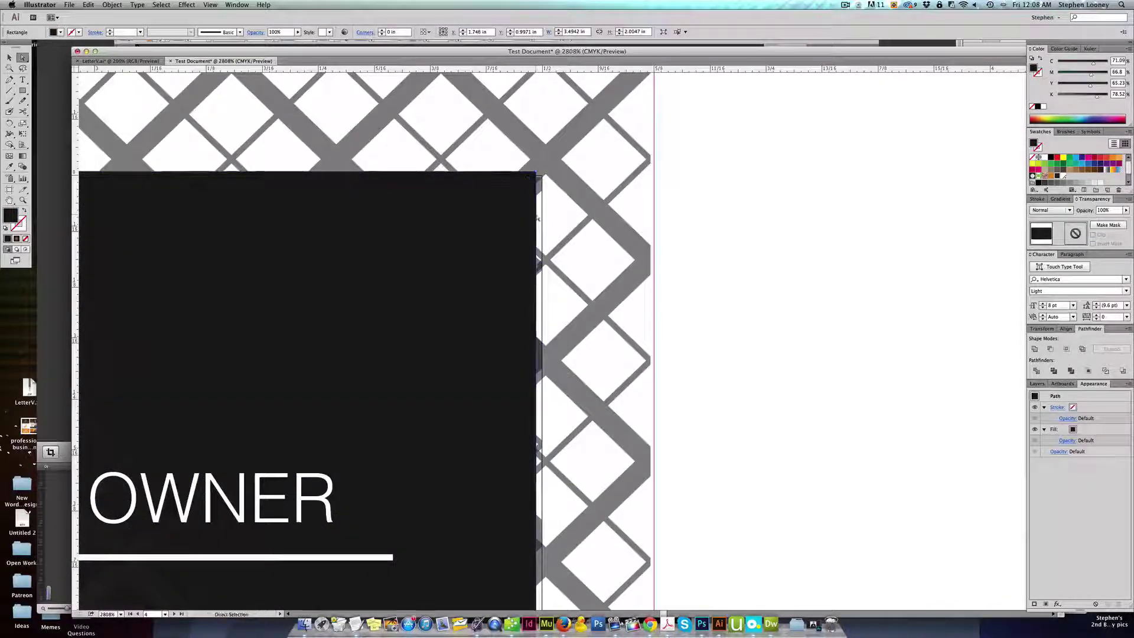
left_click_drag(536, 219, 654, 219)
key("ctrl+z")
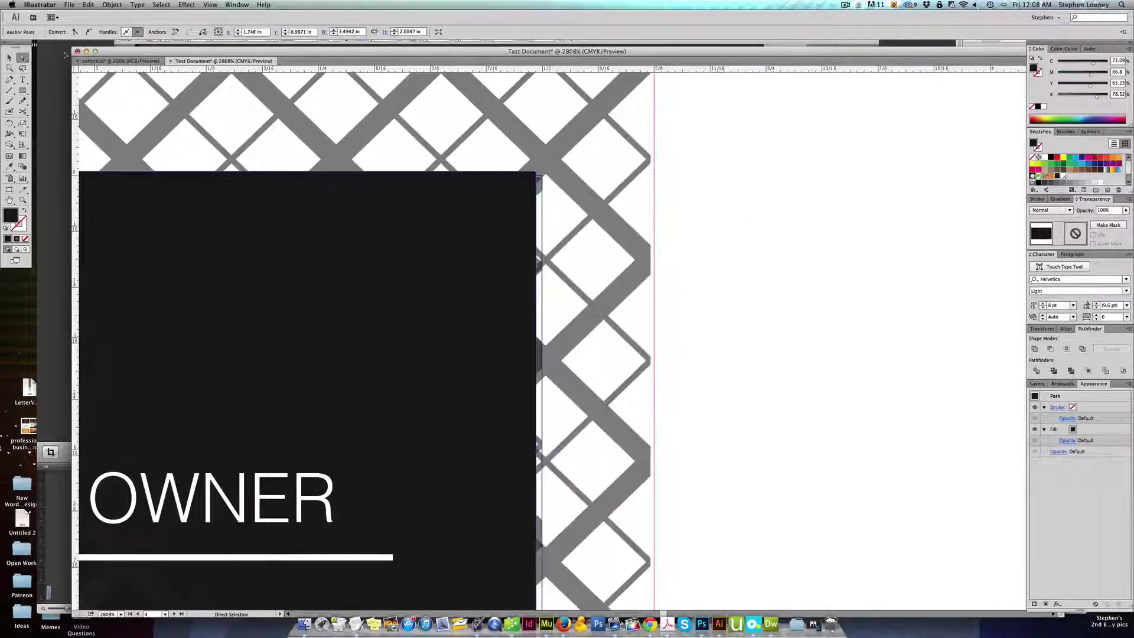
key("super+minus")
key("super+minus")
key("super+minus")
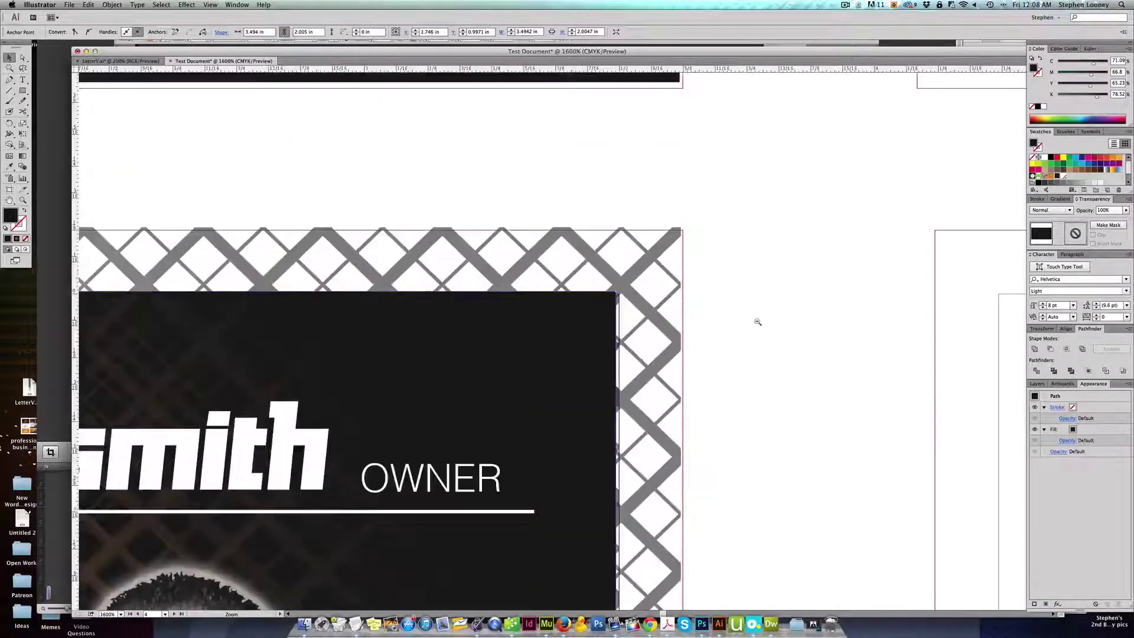
Lock the diamond pattern and stretch the black background out to the bleed
left_click(407, 352)
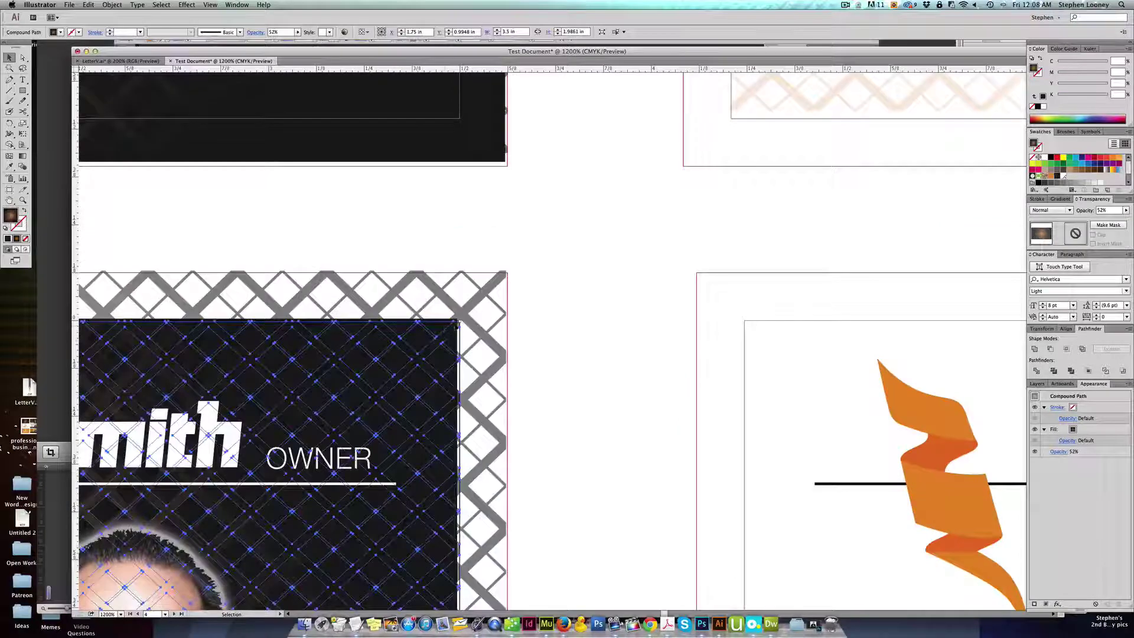
key("super+shift+a")
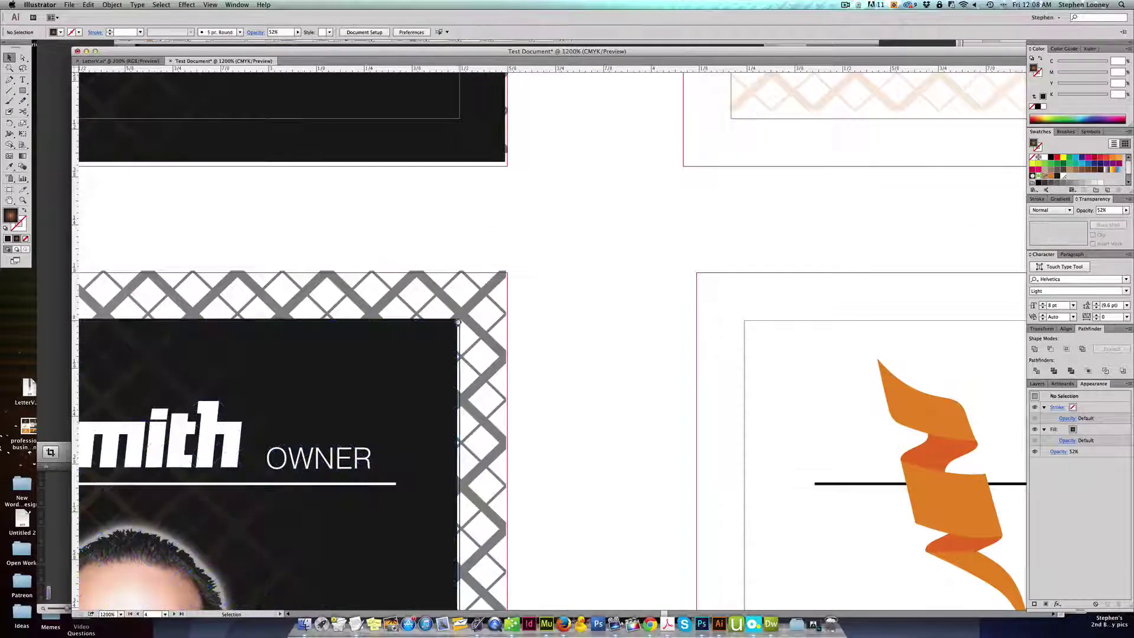
key("super+minus")
key("super+minus")
key("super+minus")
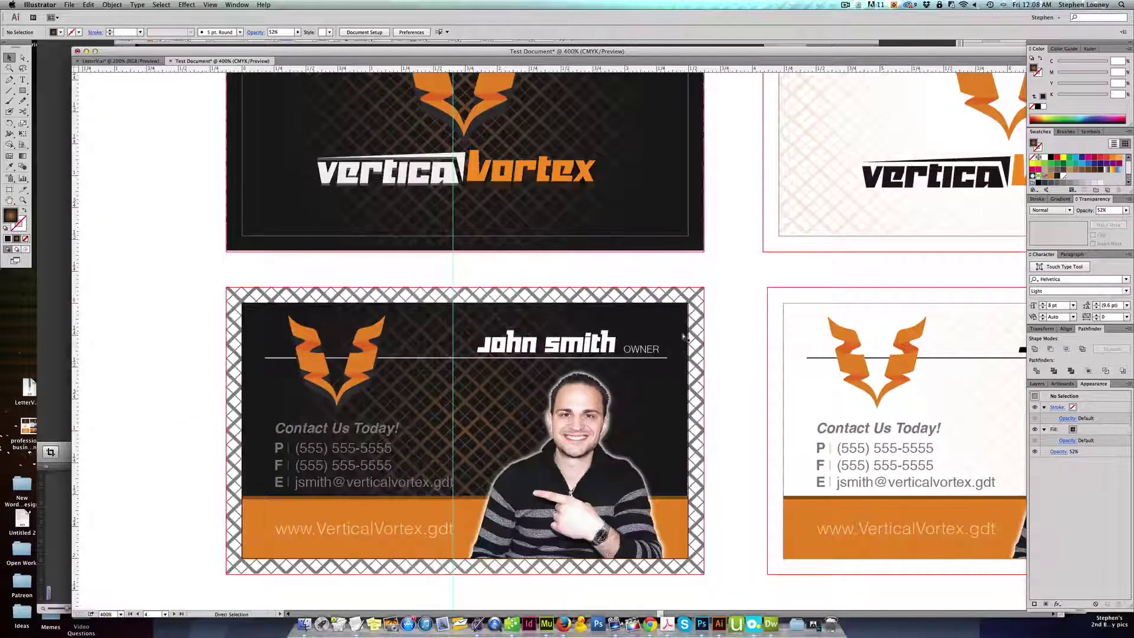
left_click(684, 336)
key("super+2")
left_click(683, 337)
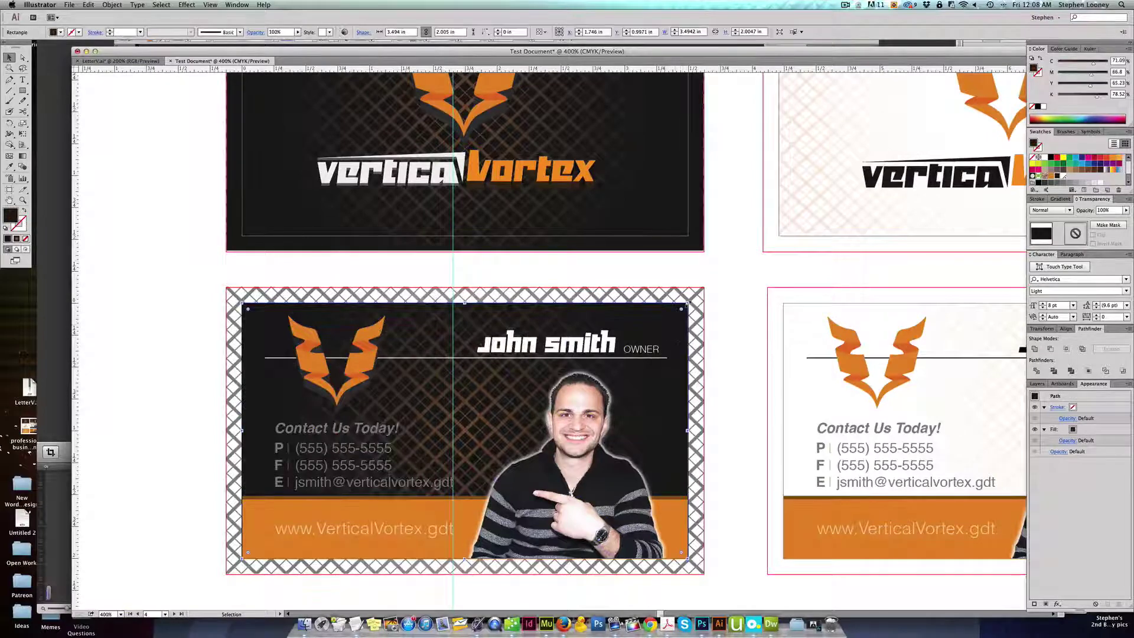
left_click(703, 291)
left_click_drag(706, 288, 706, 288)
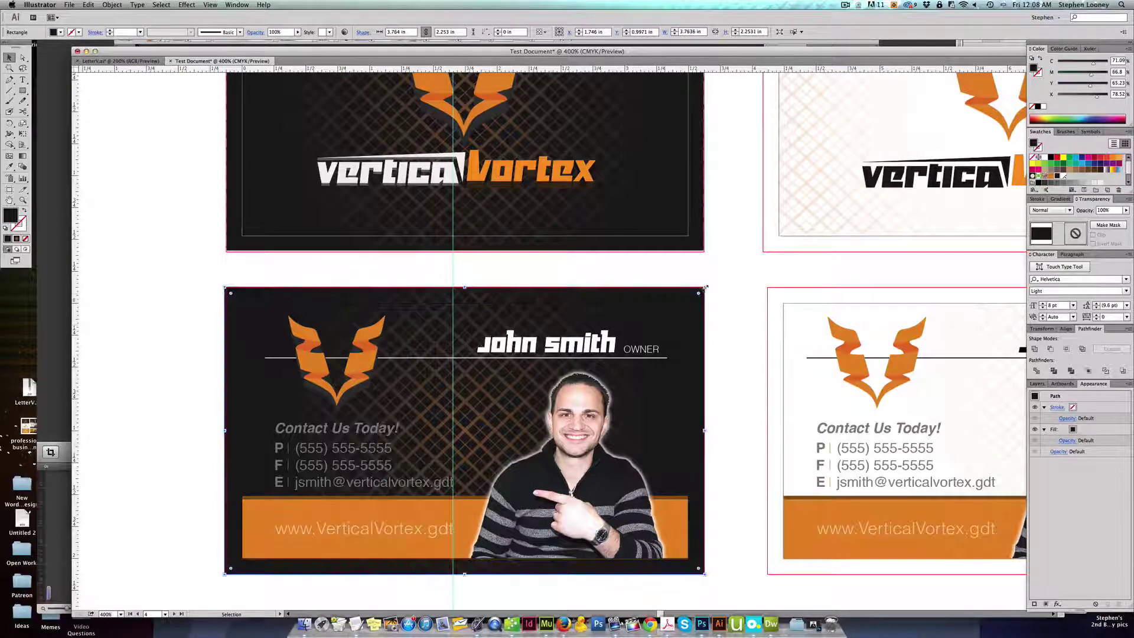
left_click(740, 329)
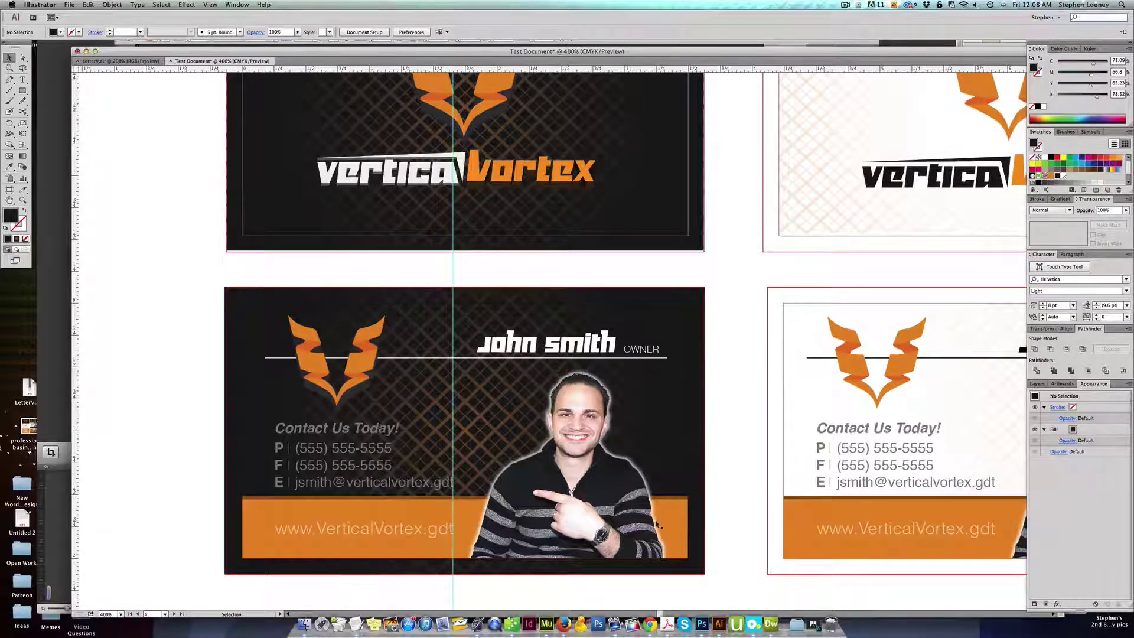
Stretch the orange web-address banner to the left, right and bottom bleed edges
left_click(526, 391, "alt+super")
left_click_drag(317, 349, 442, 393)
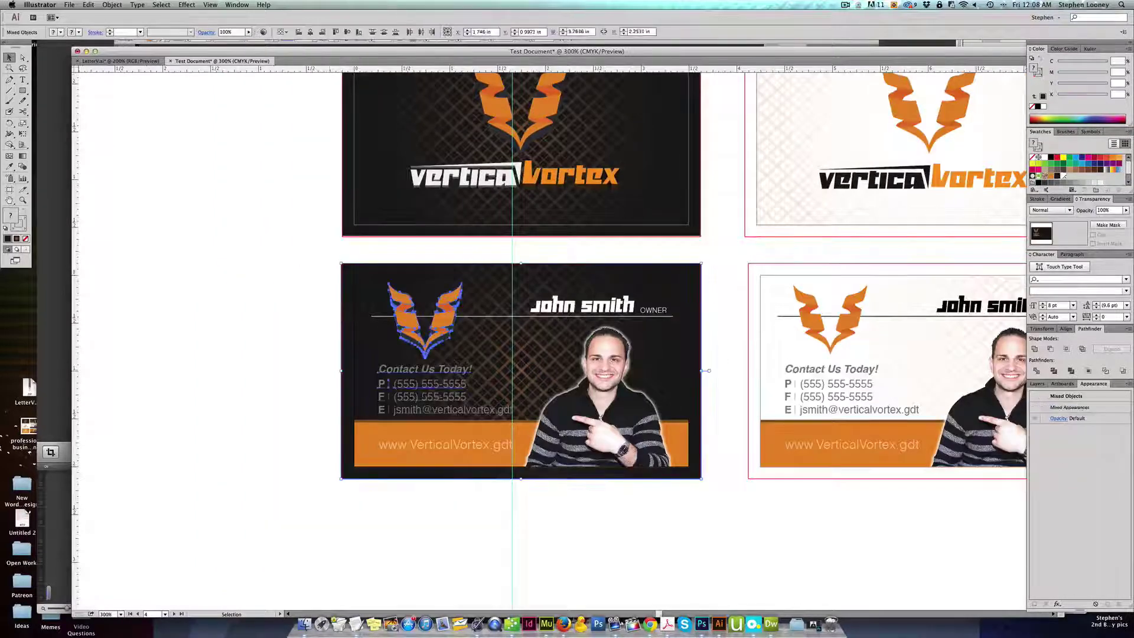
left_click_drag(239, 362, 728, 519)
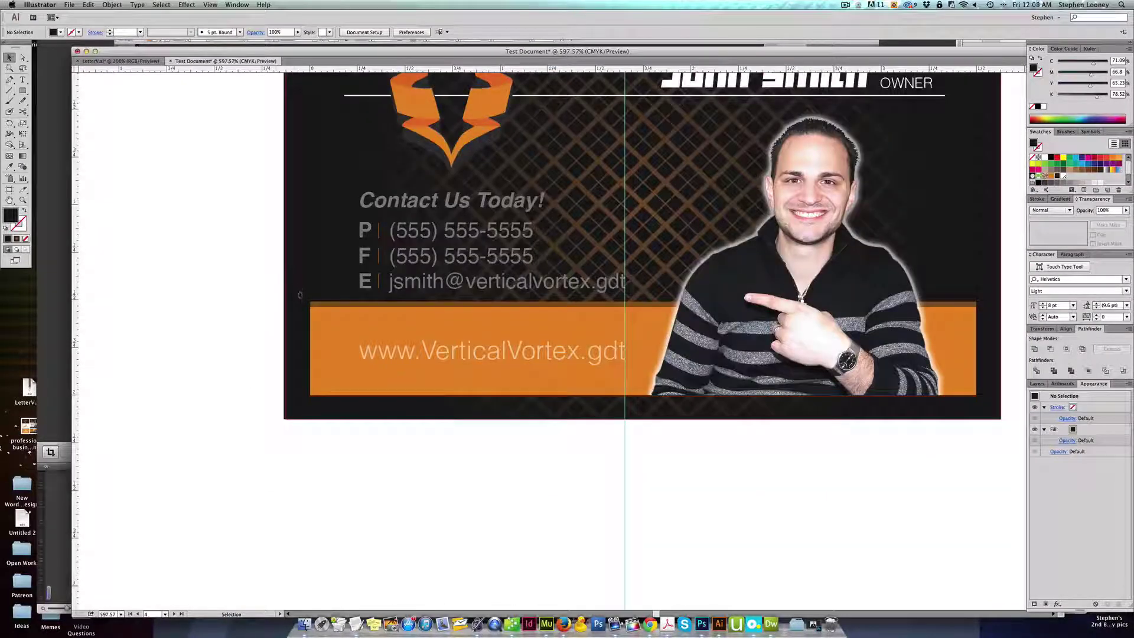
left_click_drag(301, 283, 335, 471)
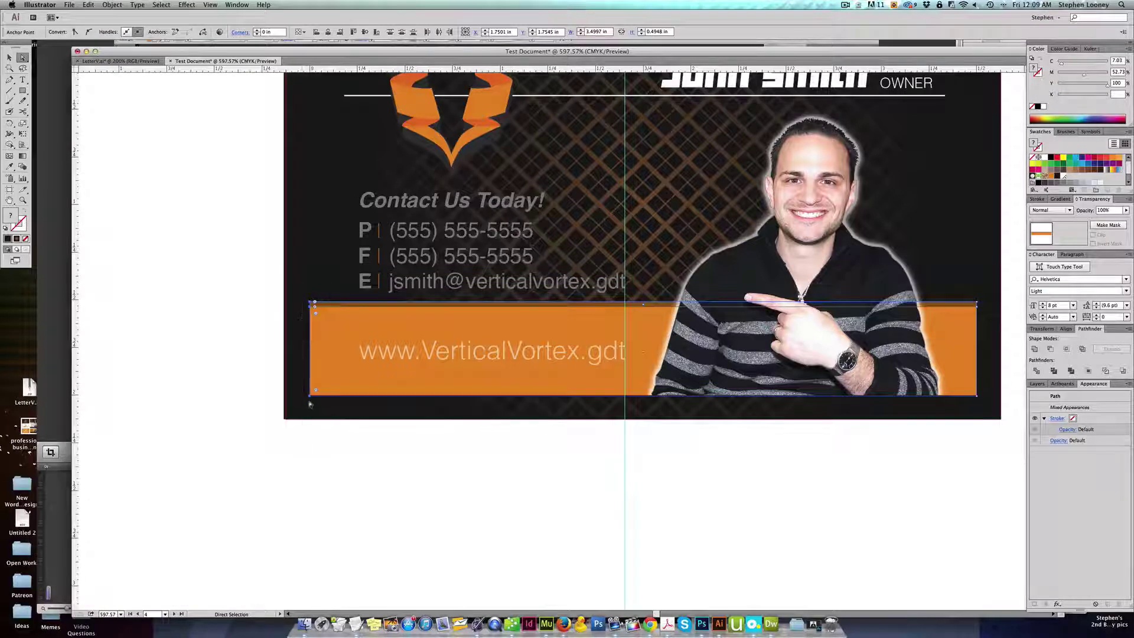
left_click_drag(310, 395, 287, 398)
scroll(783, 423, "right", 5)
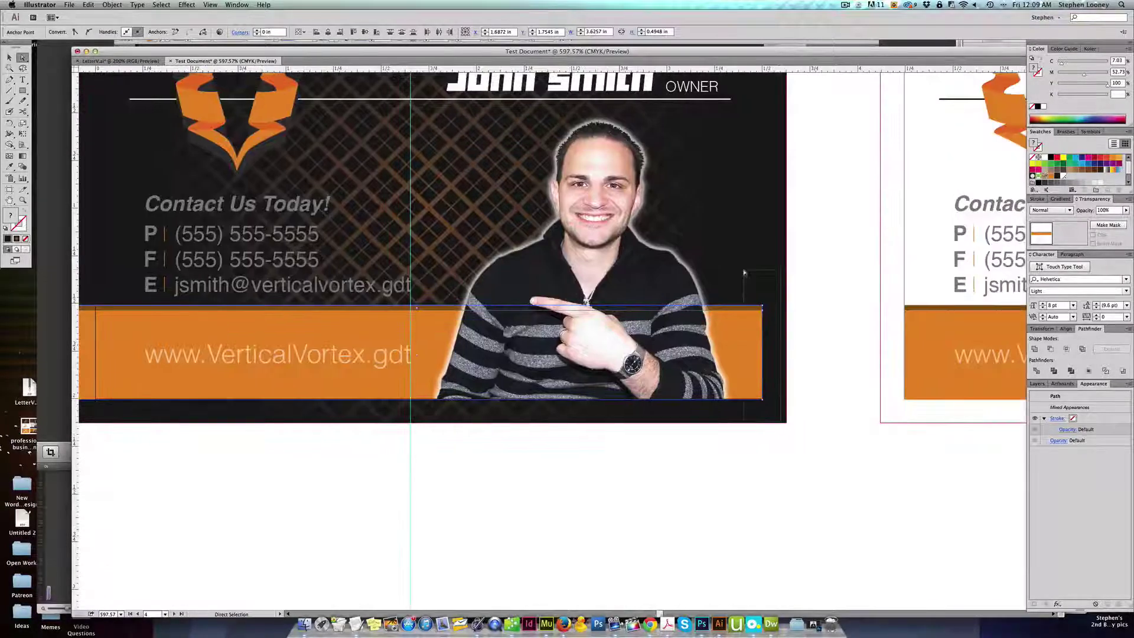
left_click_drag(745, 273, 744, 273)
left_click_drag(762, 311, 787, 311)
left_click(771, 422)
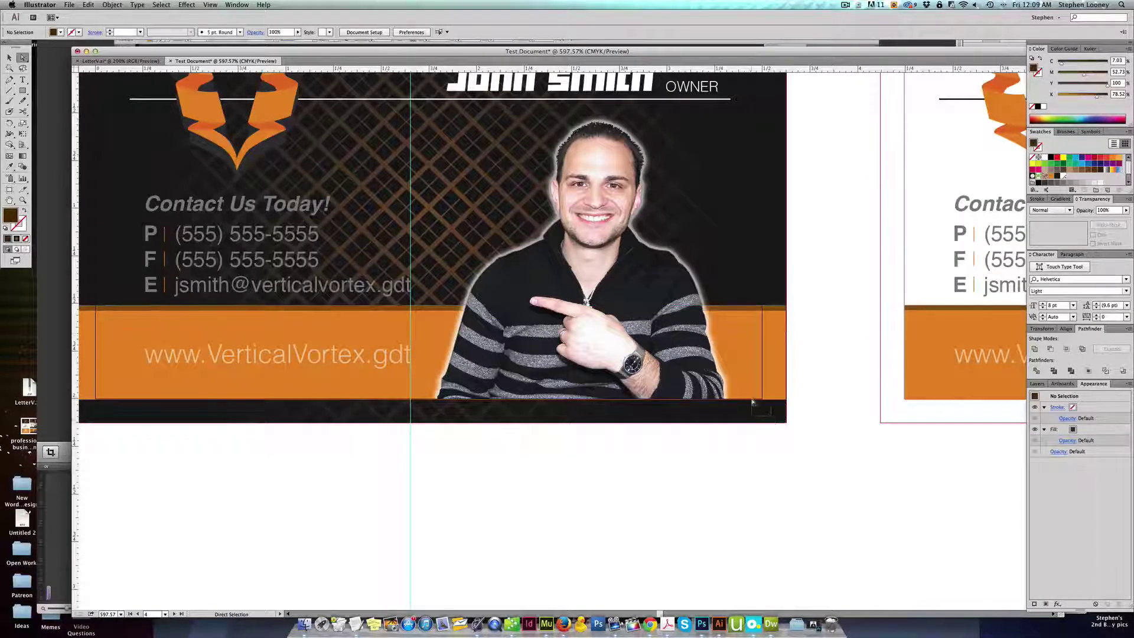
left_click_drag(752, 400, 752, 423)
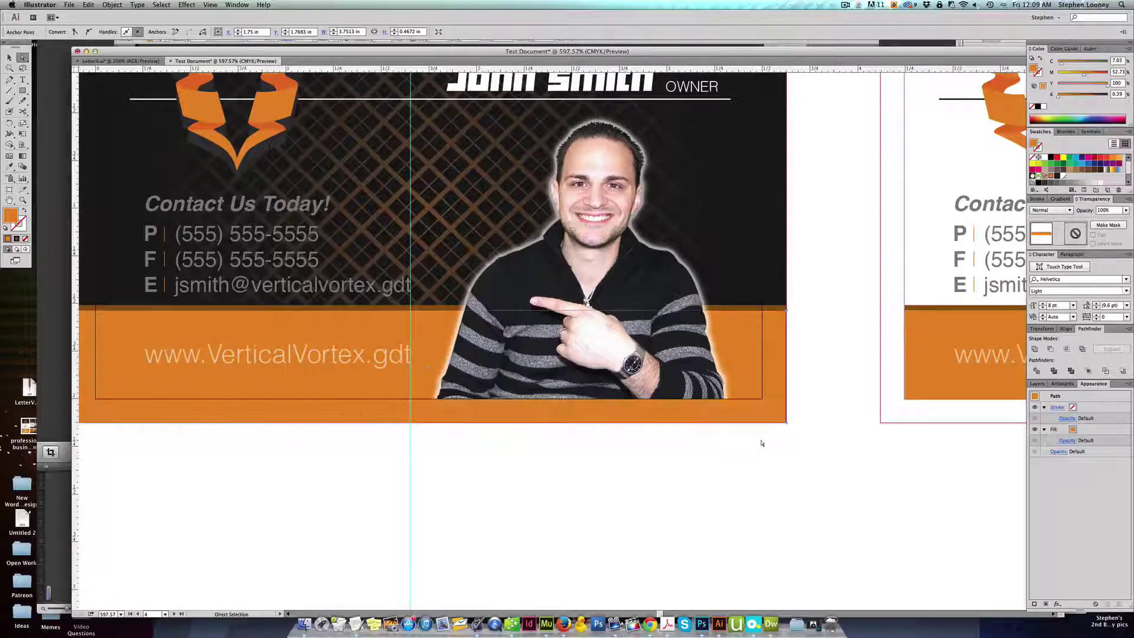
left_click(762, 443)
Extend the photo's bottom edge down to the bleed line
left_click_drag(695, 400, 695, 423)
left_click(714, 440)
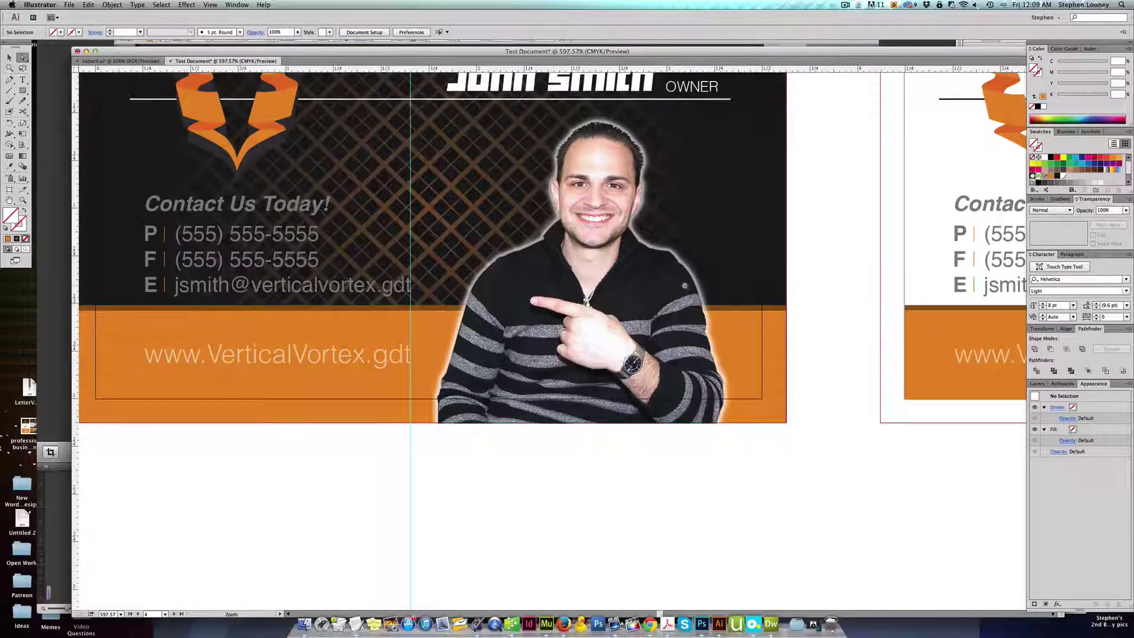
left_click(685, 286, "alt+super")
left_click(684, 286, "alt+super")
left_click(684, 285, "alt+super")
Scale the top-middle and bottom-middle cards' crosshatch patterns out to the bleed
left_click_drag(550, 333, 509, 337)
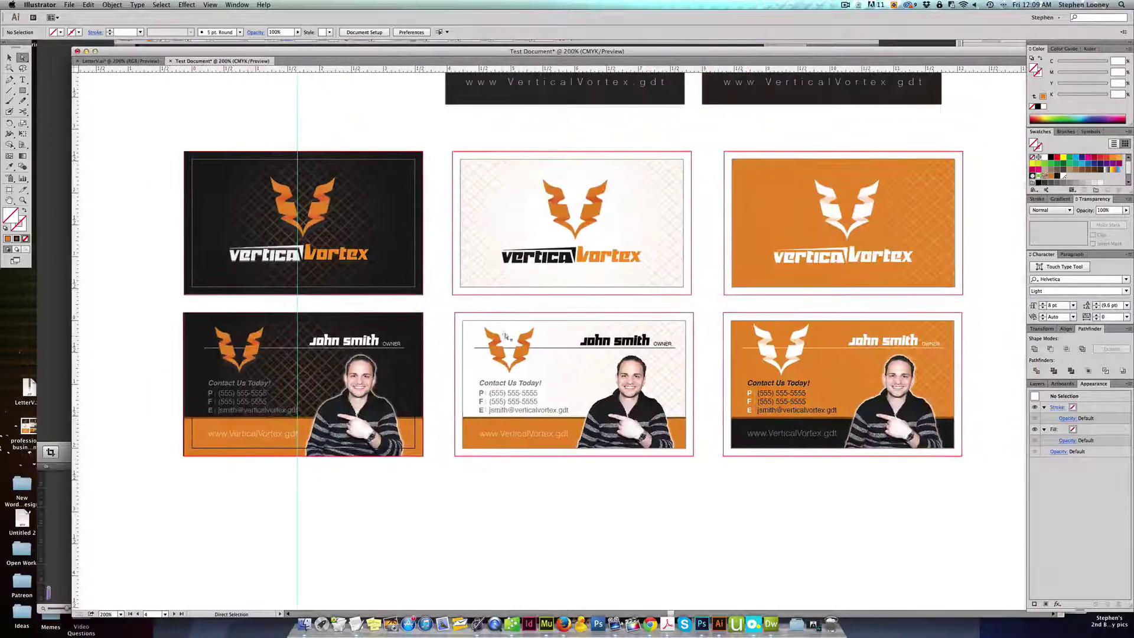
left_click_drag(404, 126, 839, 507)
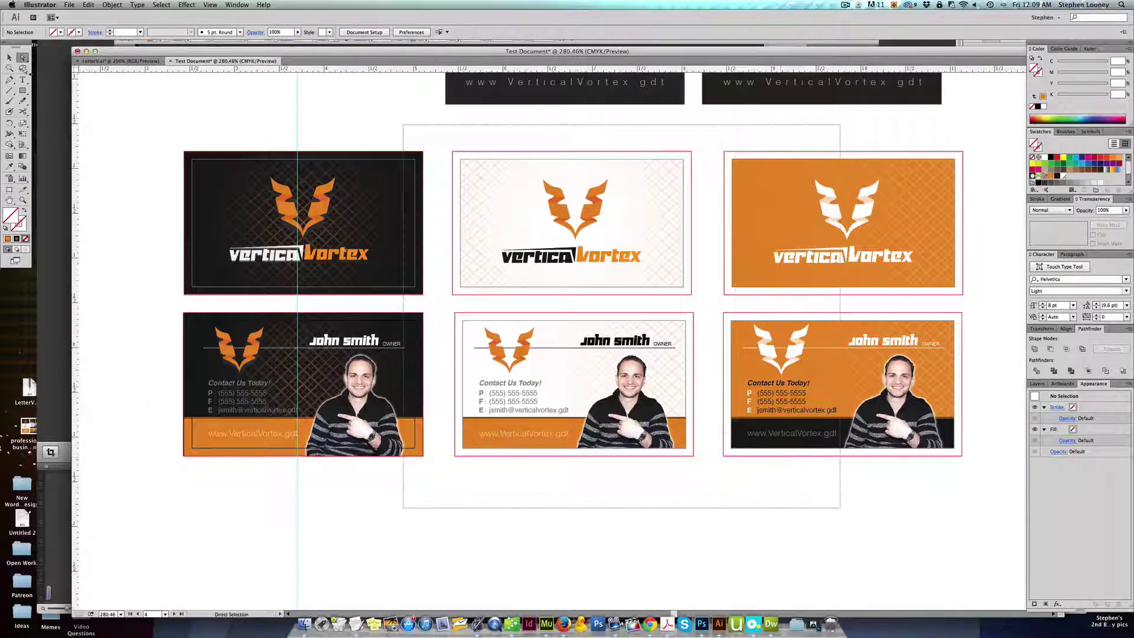
left_click(9, 58)
left_click(248, 122)
left_click_drag(325, 98, 373, 159)
left_click_drag(343, 122, 330, 108)
left_click(659, 352)
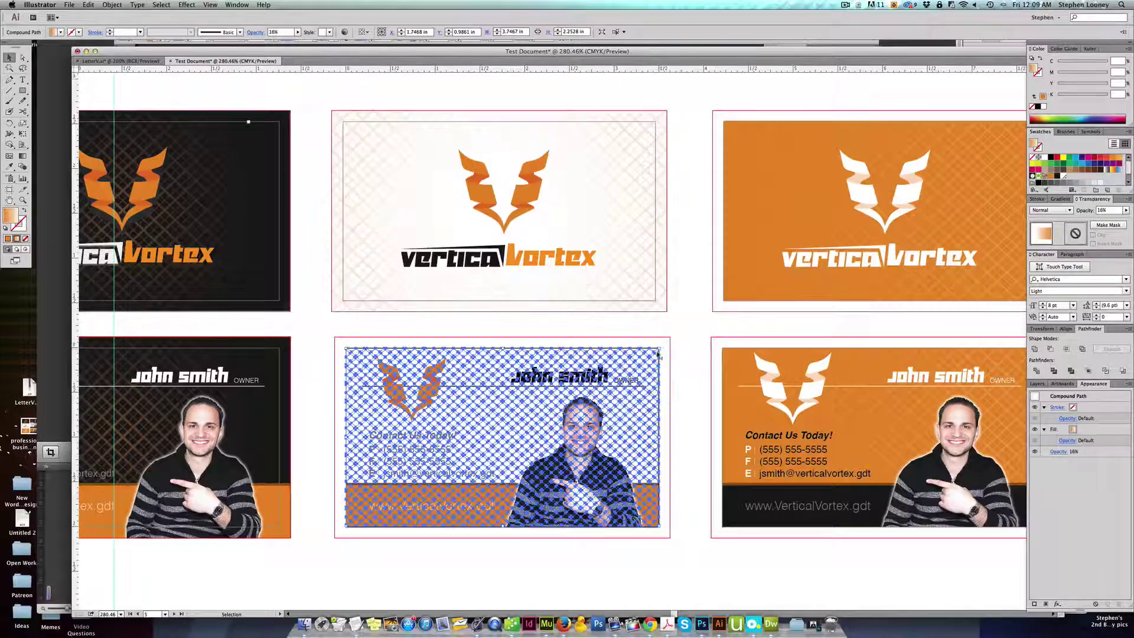
left_click_drag(660, 349, 671, 336)
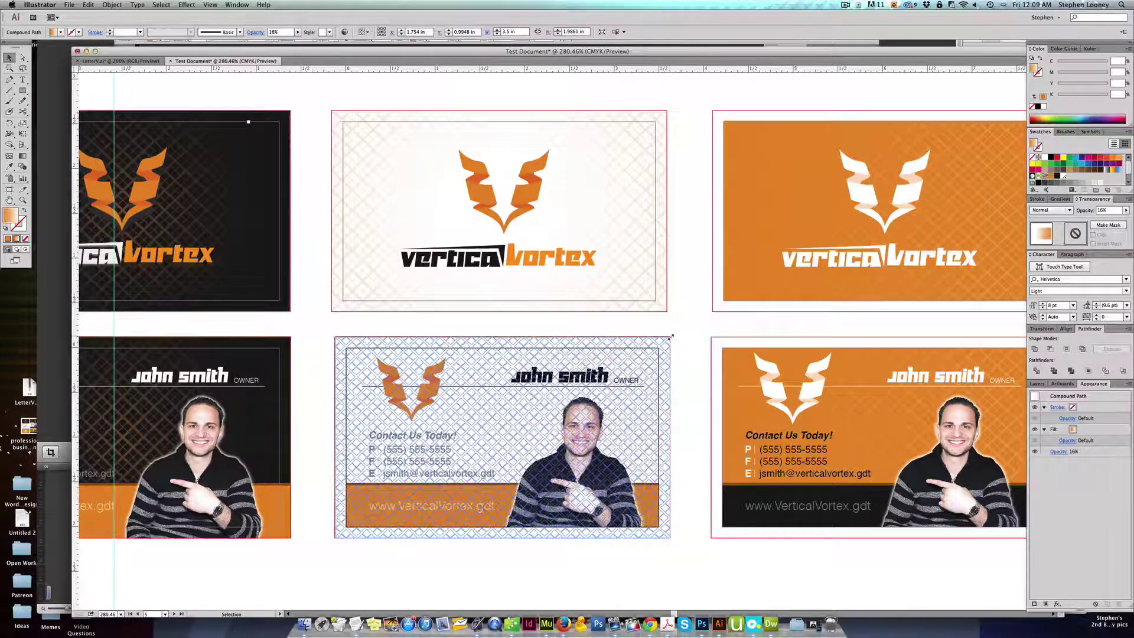
left_click(687, 364)
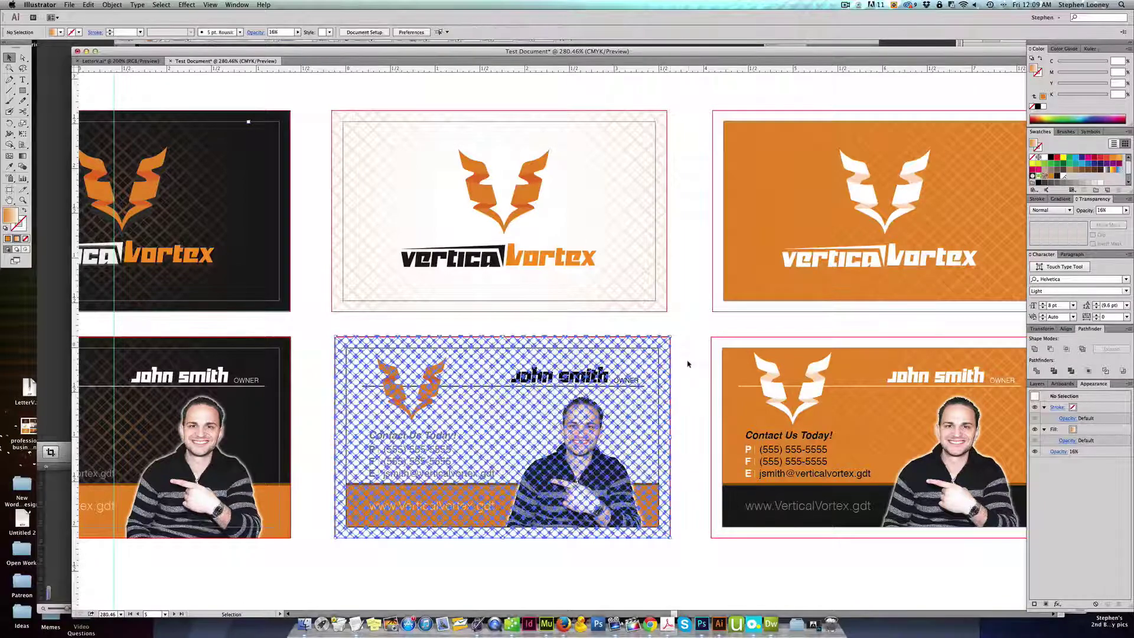
Stretch the lower white card's orange bar to the left bleed edge
left_click_drag(469, 333, 684, 400)
left_click(696, 521)
key("a")
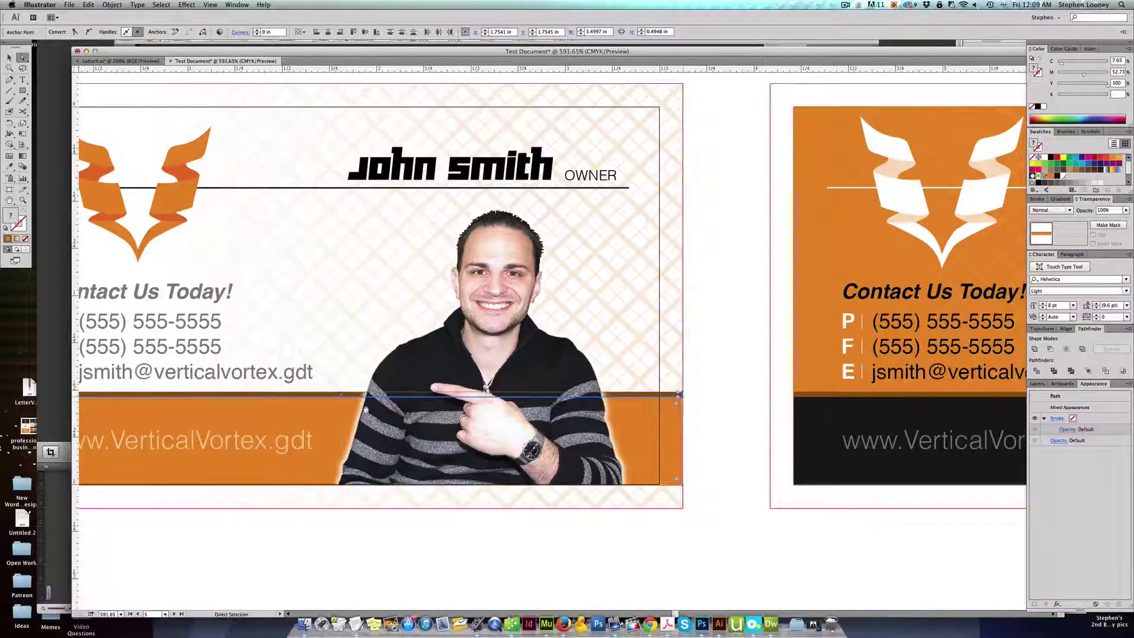
scroll(685, 400, "left", 5)
left_click_drag(225, 457, 213, 484)
left_click_drag(924, 512, 894, 518)
left_click(894, 518)
Pull the photo's bottom edge down to the bleed line
left_click_drag(846, 483, 847, 506)
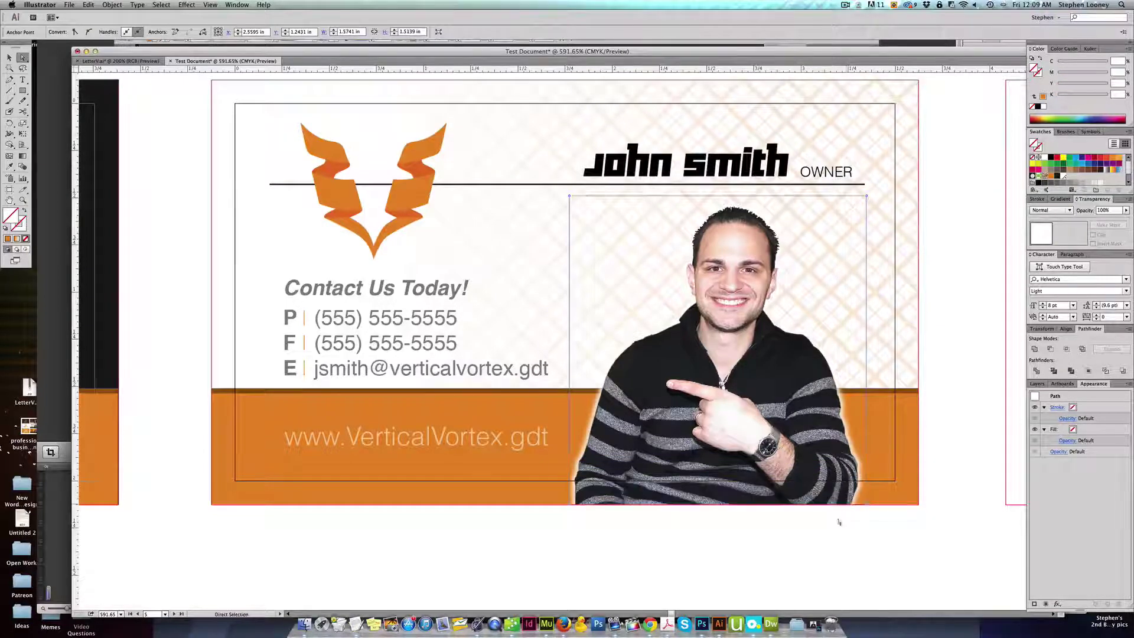
left_click(841, 522)
left_click(840, 353, "alt+super")
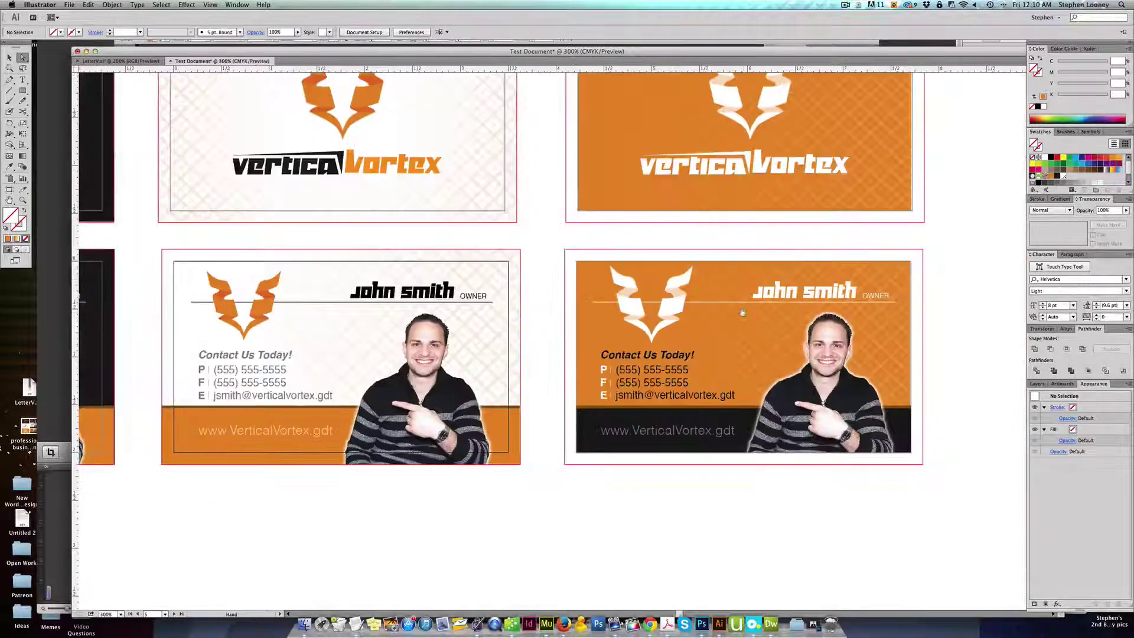
Select the orange card's black bottom bar and stretch its left edge to the bleed line
left_click_drag(742, 314, 670, 321)
key("v")
key("alt+super+a")
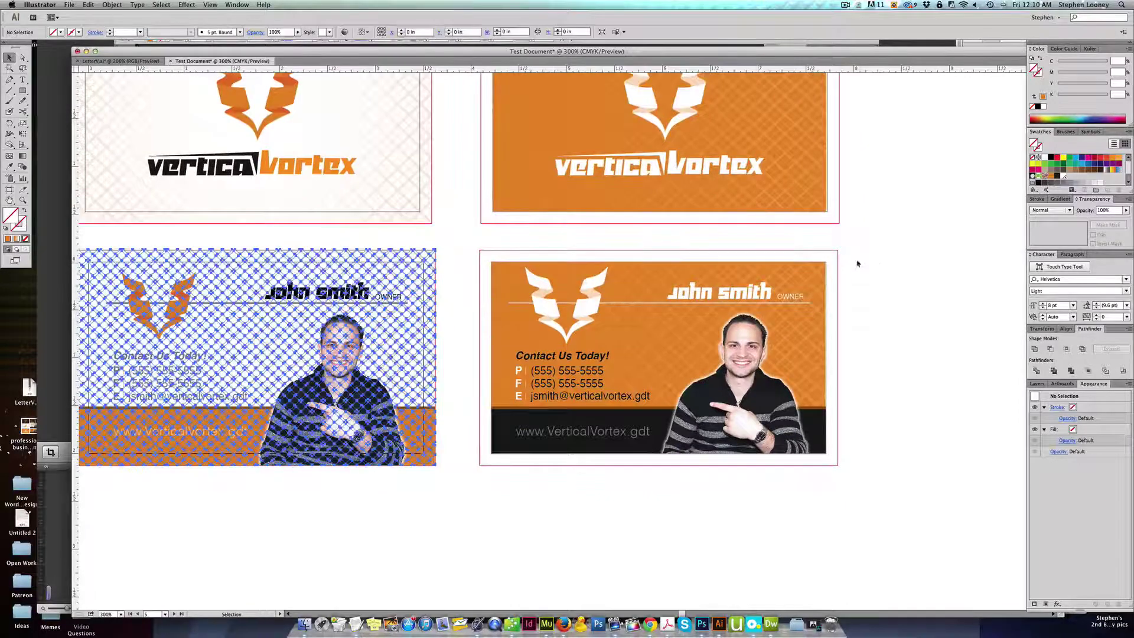
left_click_drag(863, 252, 838, 251)
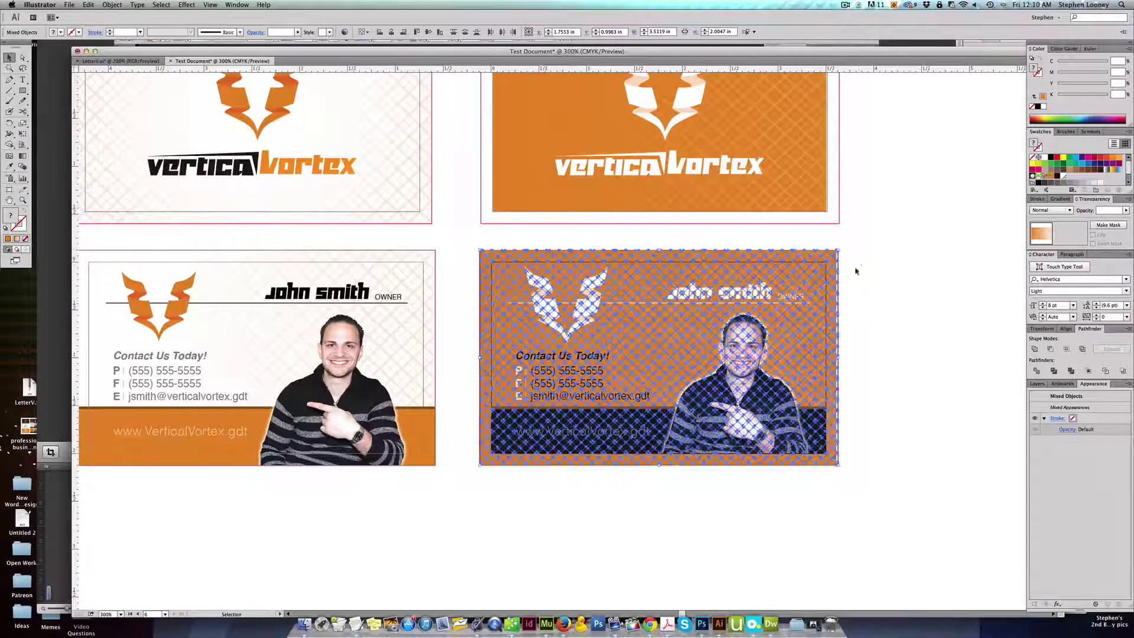
left_click(856, 271)
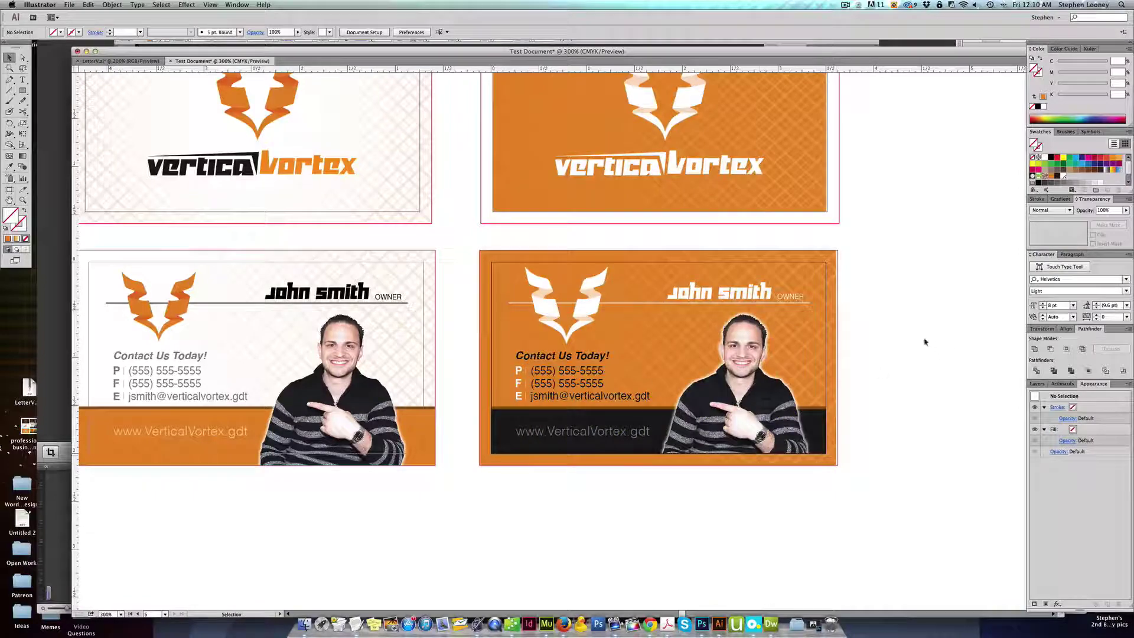
left_click_drag(926, 326, 829, 332)
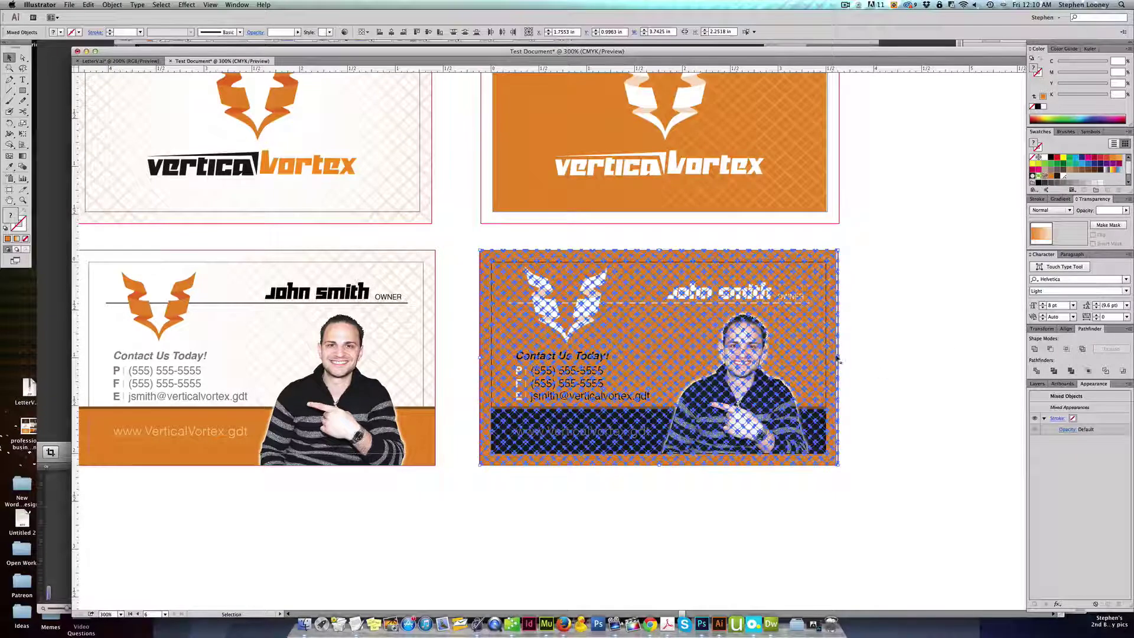
left_click(850, 367)
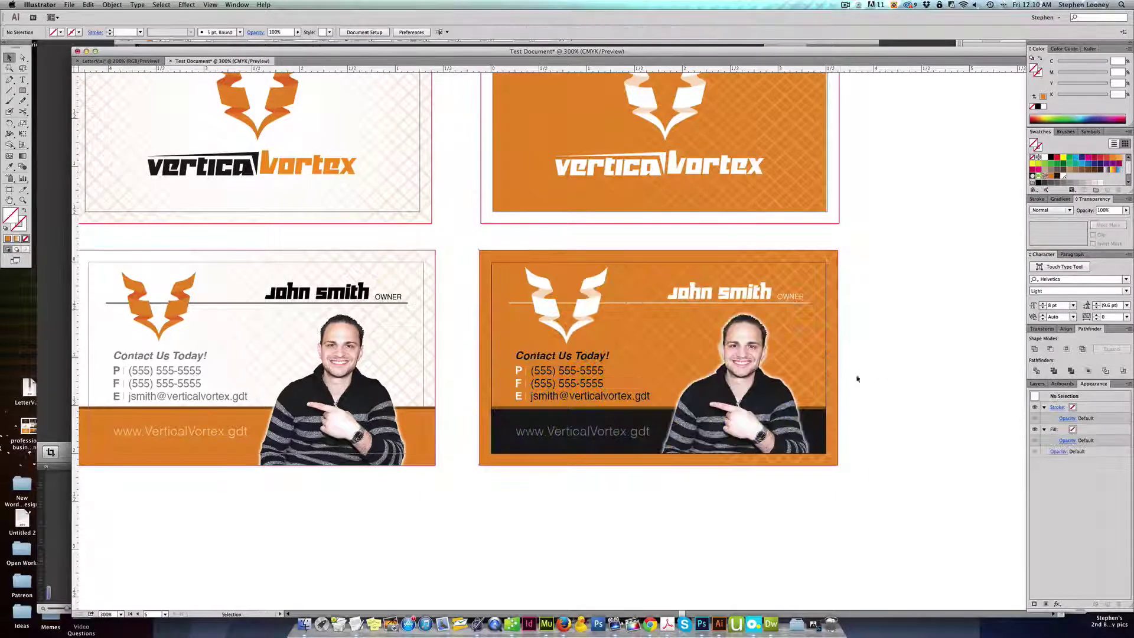
left_click_drag(837, 488, 839, 431)
left_click_drag(492, 431, 480, 431)
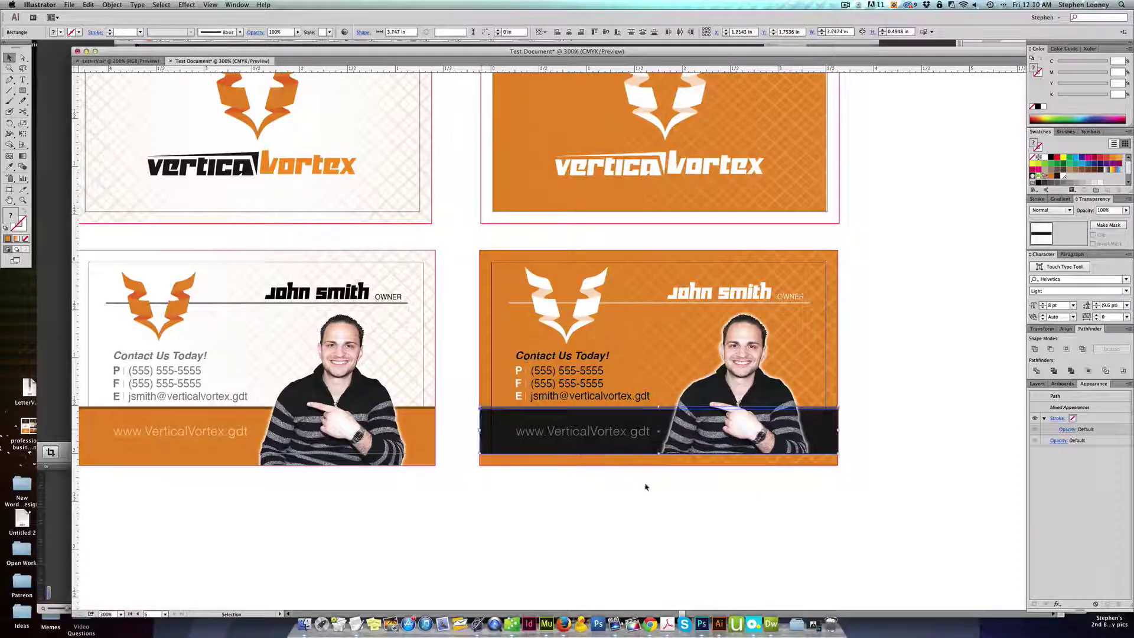
Pull the black bar's bottom edge and the photo mask's bottom edge down to the bleed
key("a")
left_click(646, 485)
left_click(645, 453)
left_click_drag(644, 455, 692, 465)
left_click(693, 480)
left_click(693, 453)
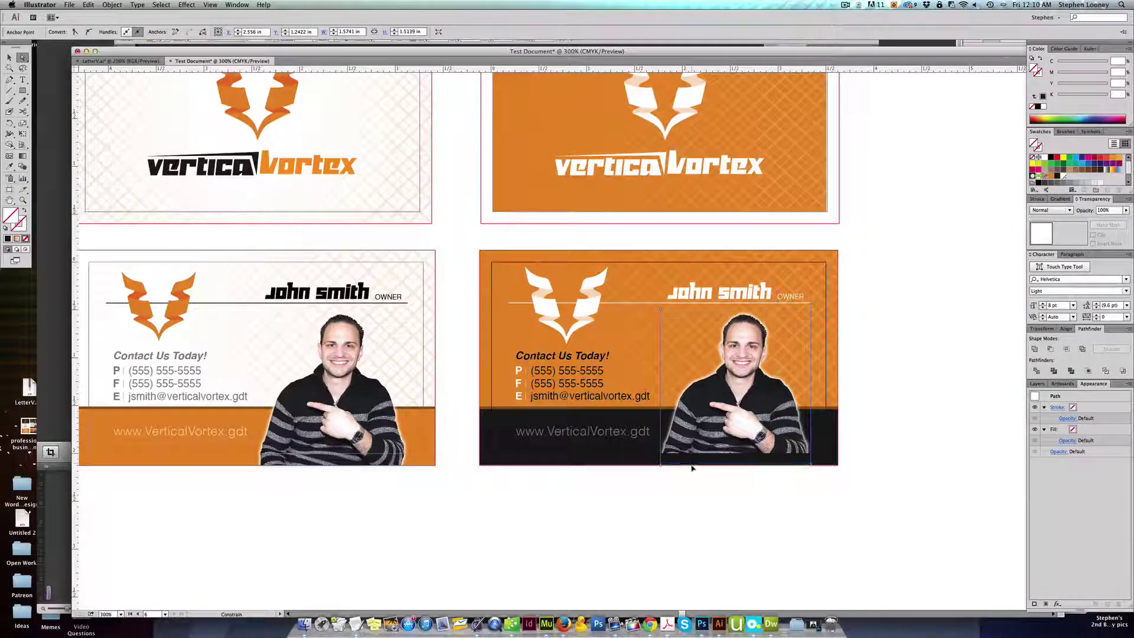
left_click(734, 496)
key("super+minus")
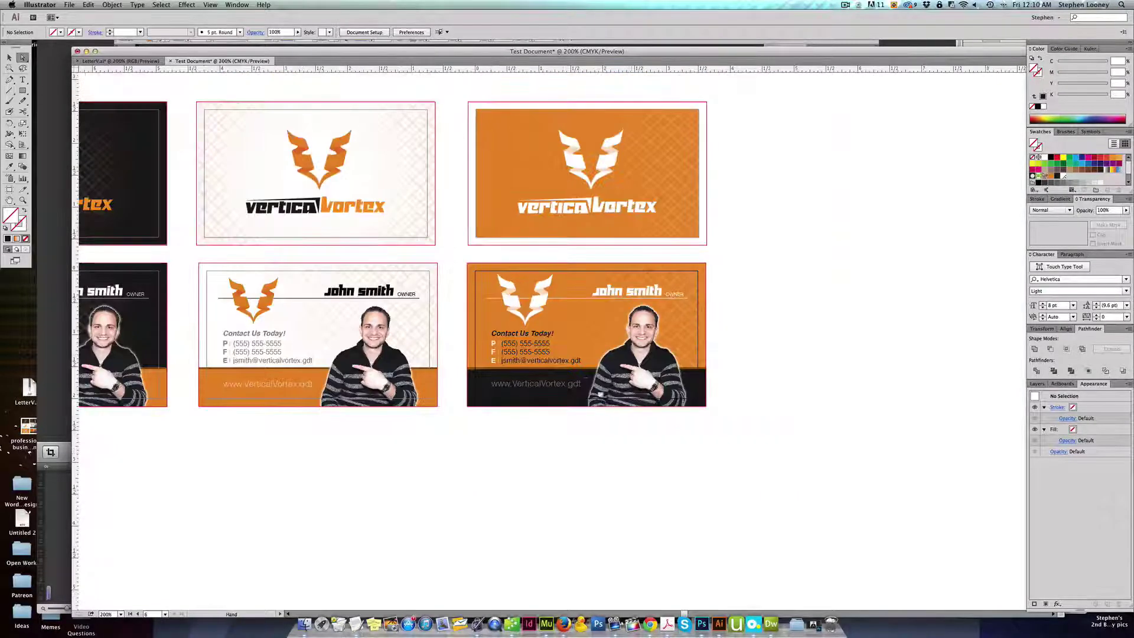
Zoom out, marquee-delete the stray old artwork above the cards, then zoom in on the six cards
left_click_drag(601, 394, 694, 467)
key("v")
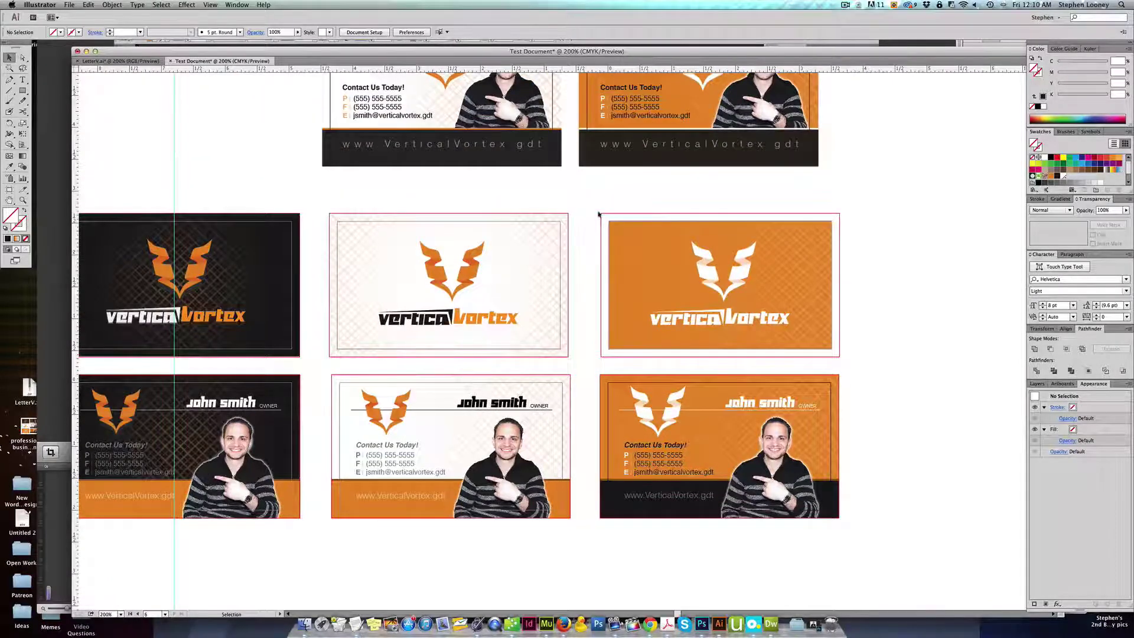
mouse_move(598, 214)
left_mouse_down()
mouse_move(624, 252)
mouse_move(599, 213)
left_mouse_up()
left_click(576, 219, "alt+super")
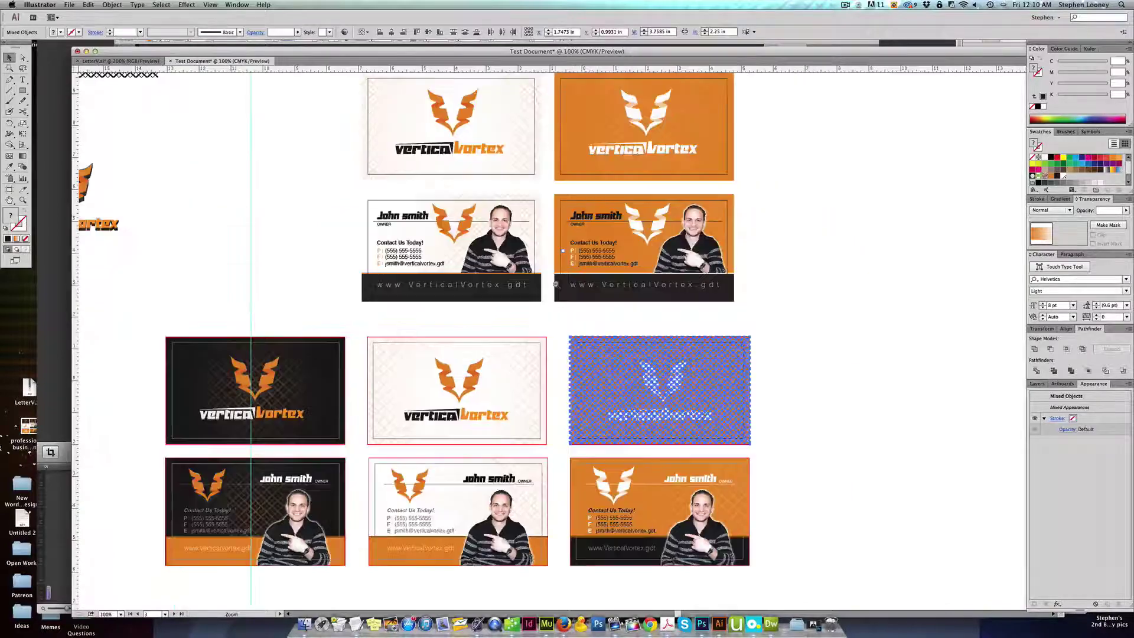
left_click(532, 283, "alt+super")
left_click(532, 283, "alt+super")
left_click_drag(244, 193, 734, 396)
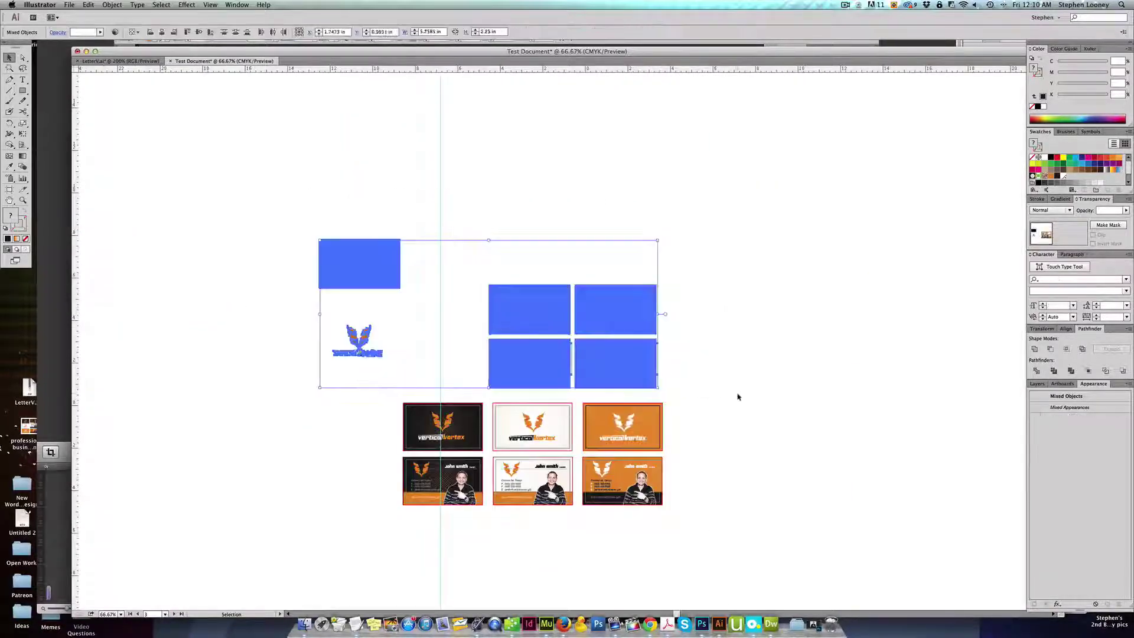
key("Delete")
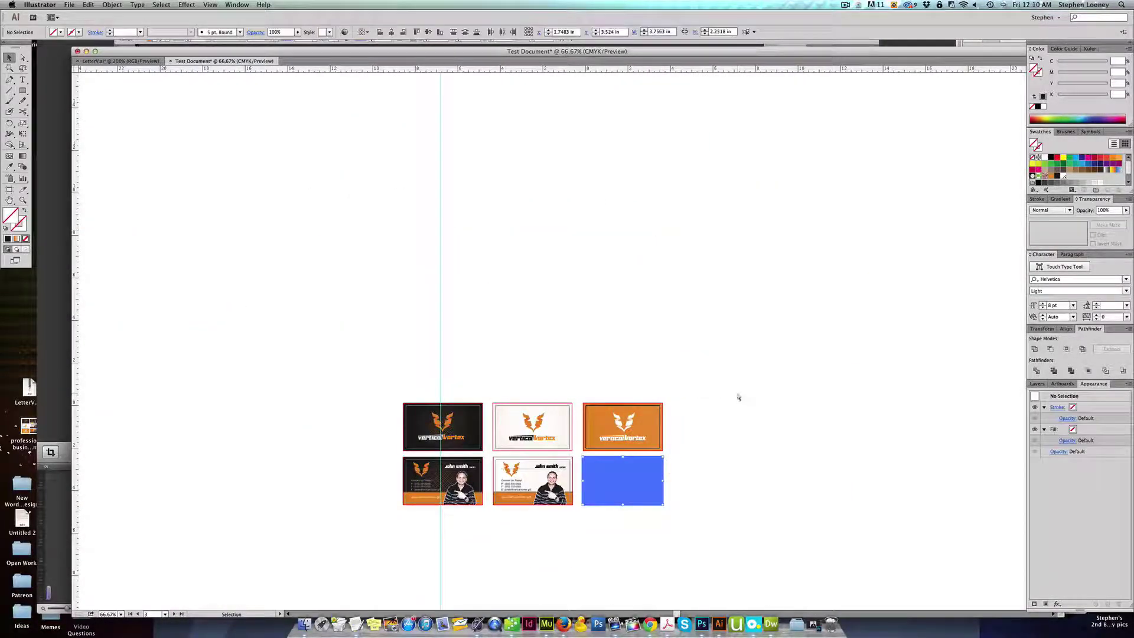
left_click_drag(338, 376, 722, 556)
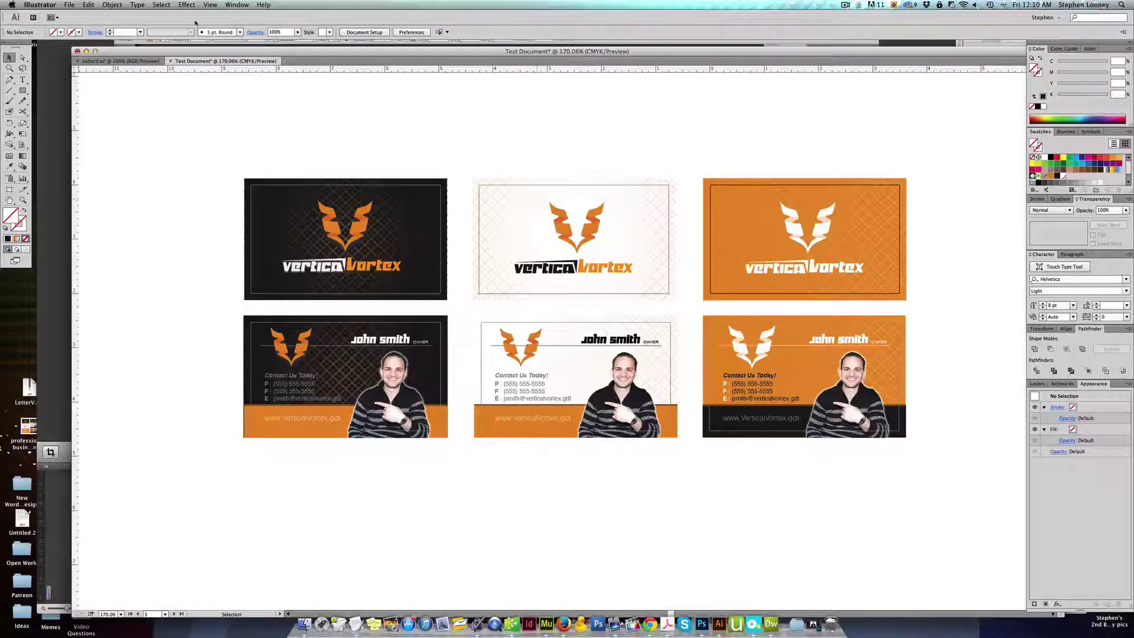
Unlock all artwork, select everything, and convert all card text to outlines via Type > Create Outlines
left_click(112, 4)
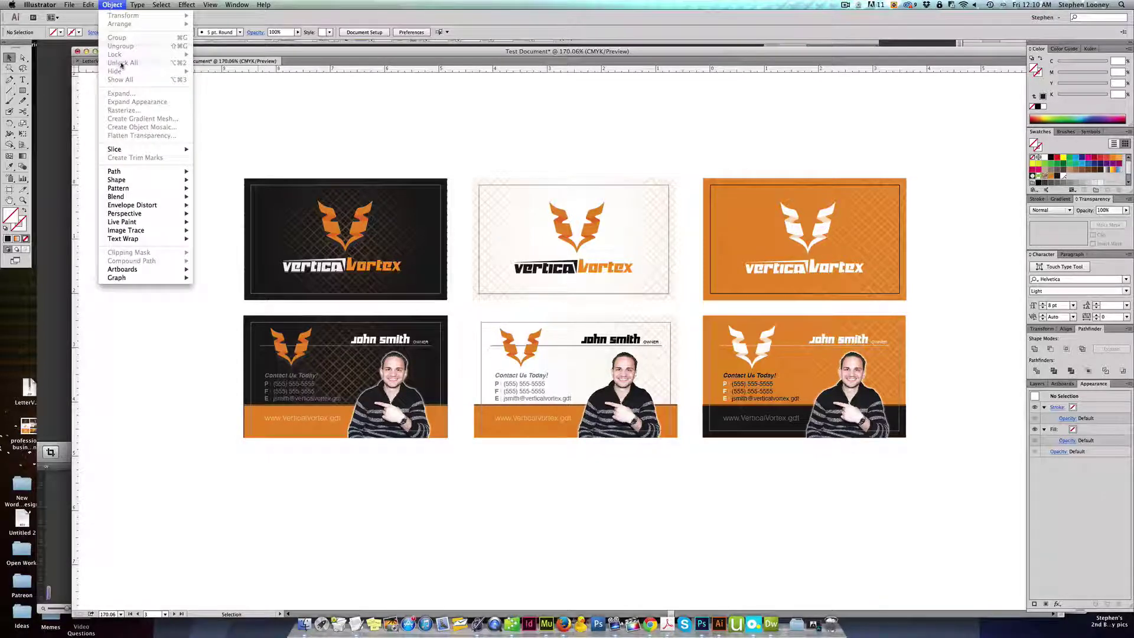
left_click(418, 122)
key("super+a")
key("v")
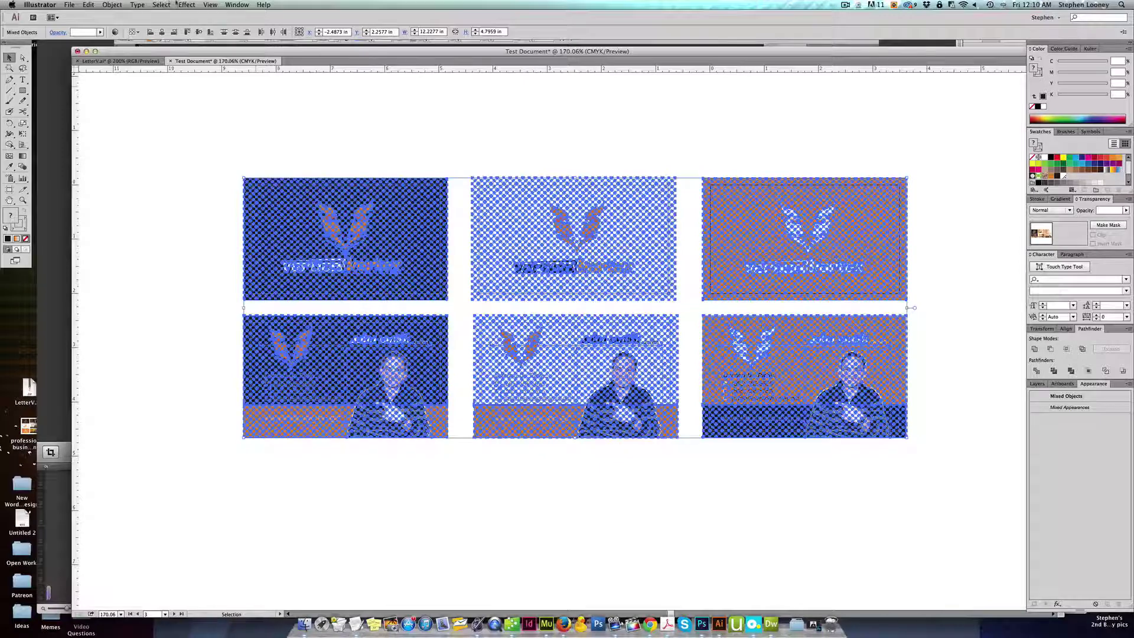
left_click(144, 4)
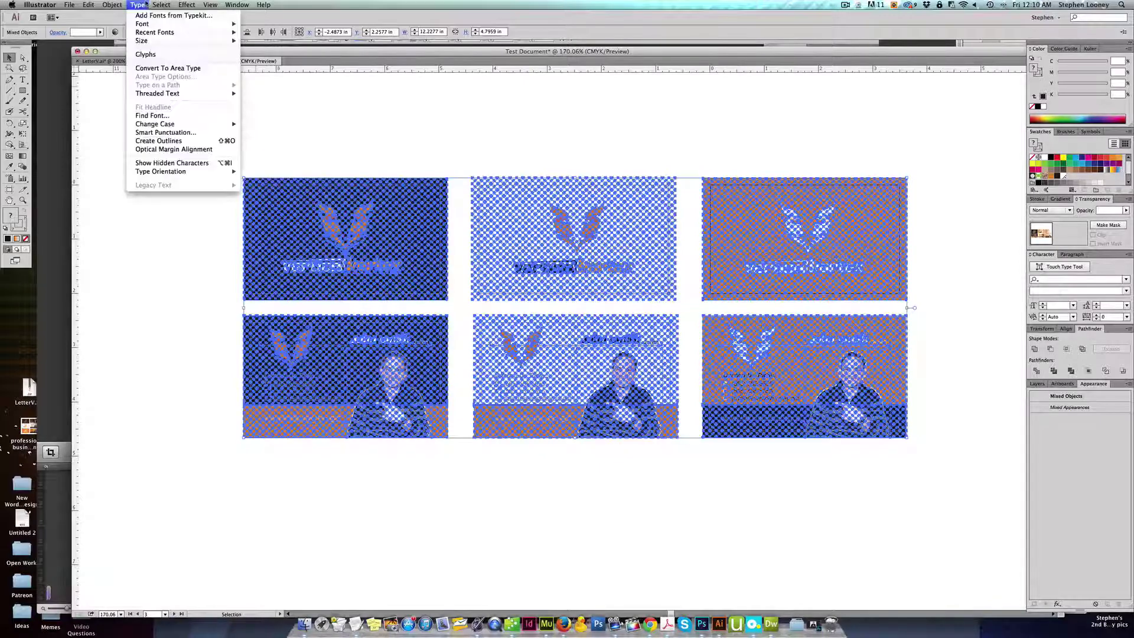
left_click(163, 142)
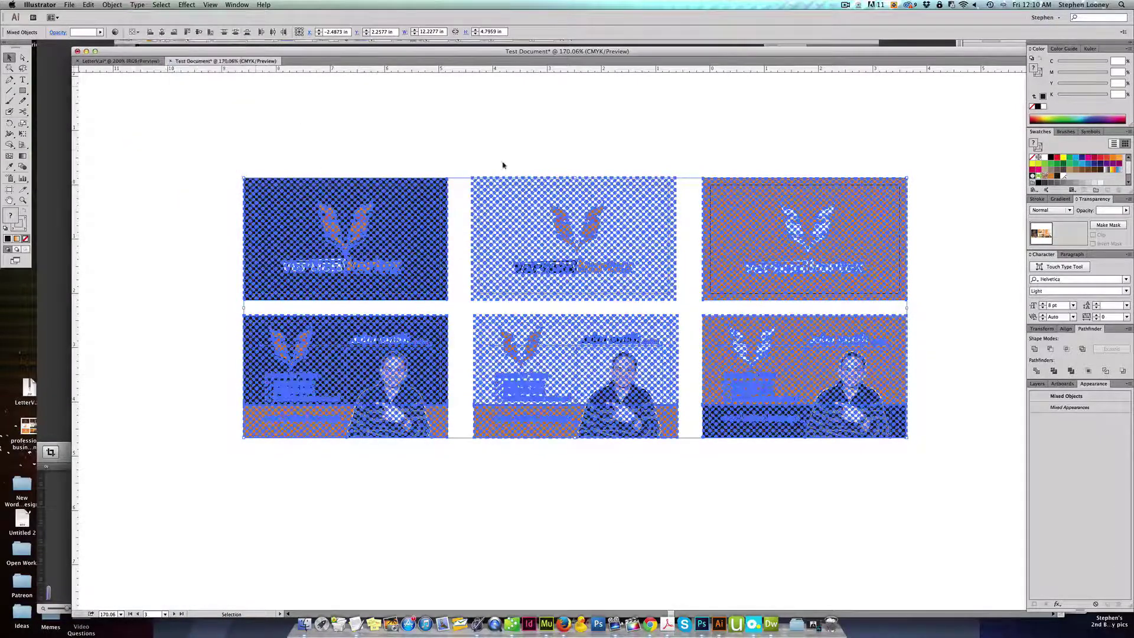
left_click(503, 153)
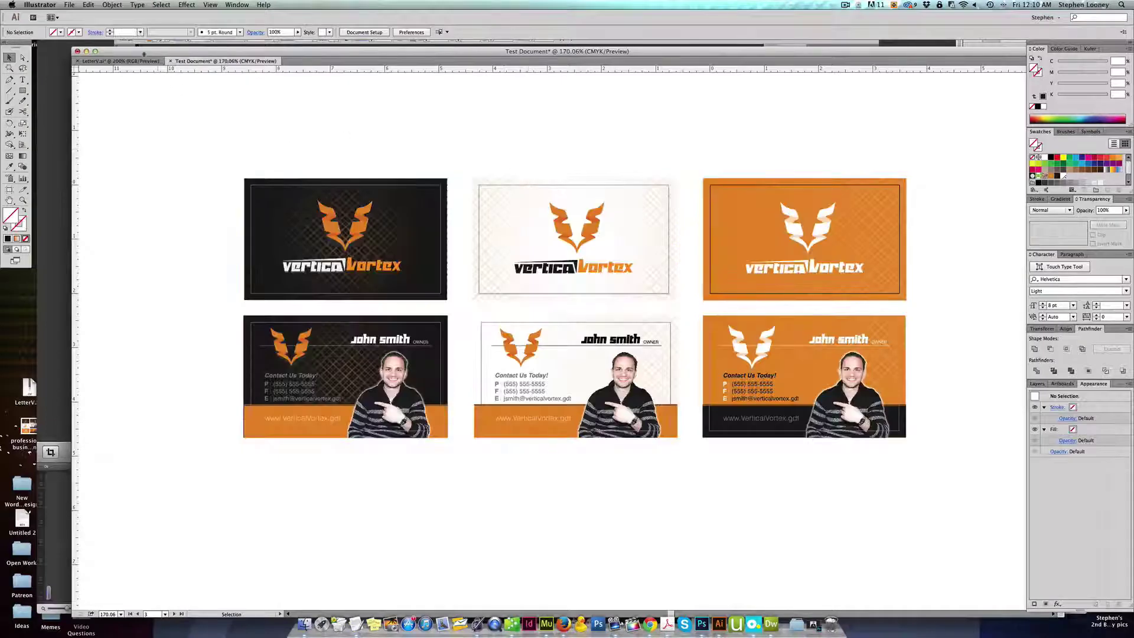
left_click(71, 5)
left_click(86, 79)
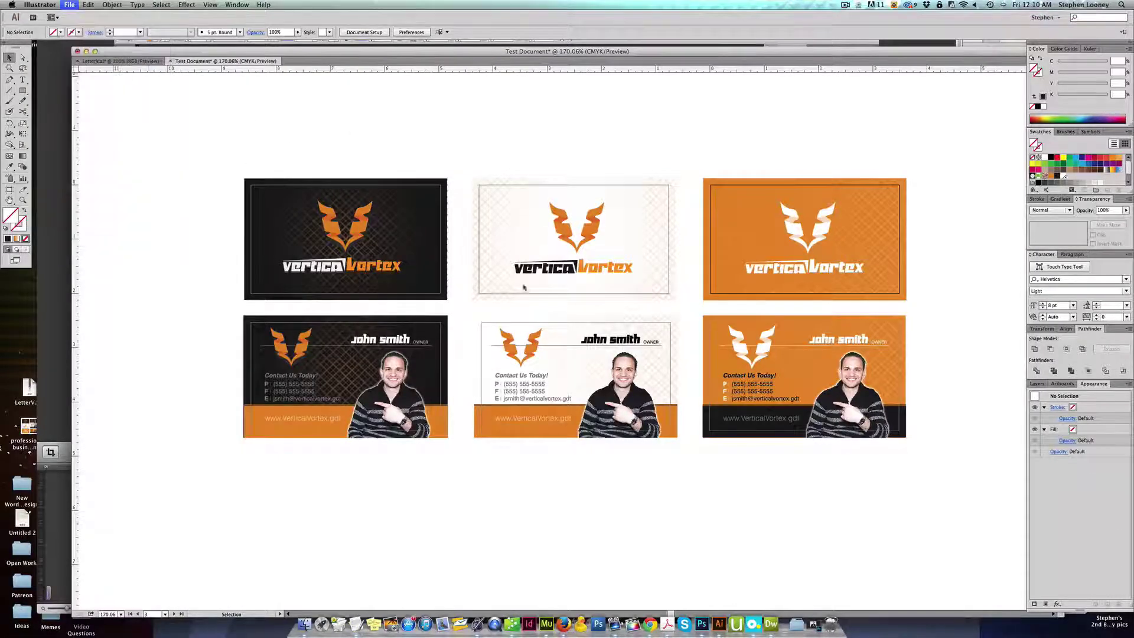
Save the document as Test Document.pdf in Adobe PDF format
left_click(547, 272)
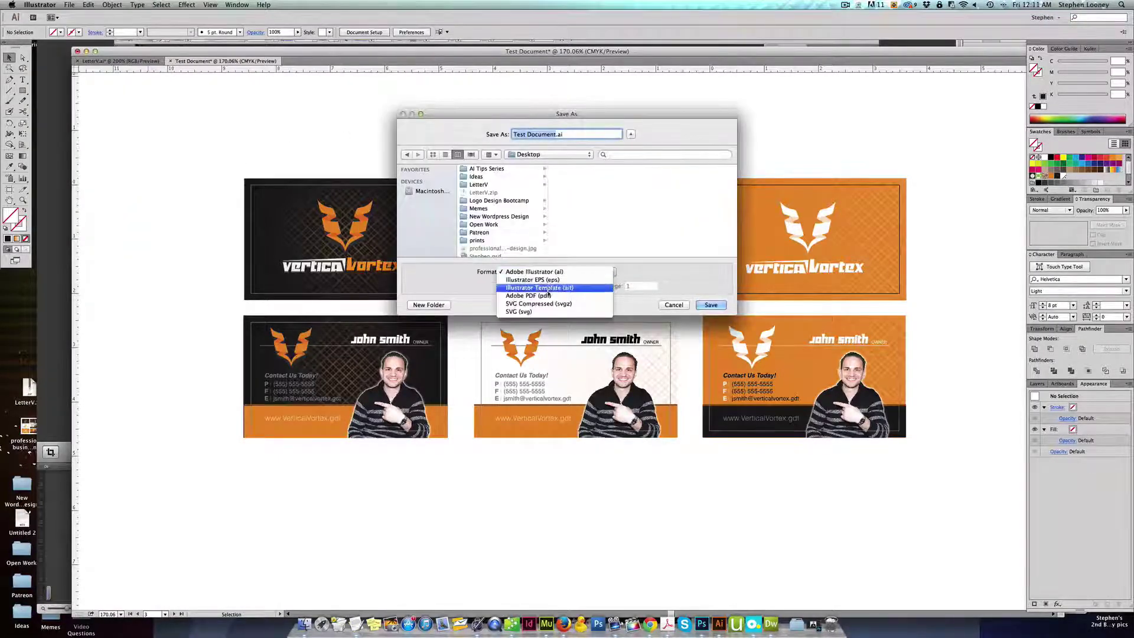
left_click(548, 296)
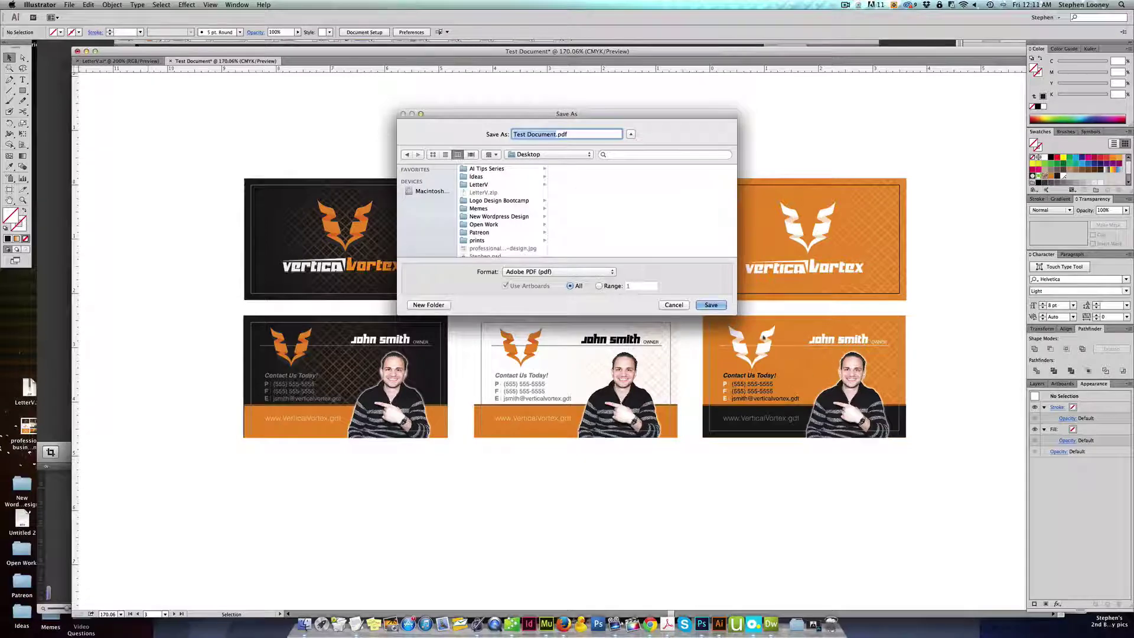
left_click(711, 305)
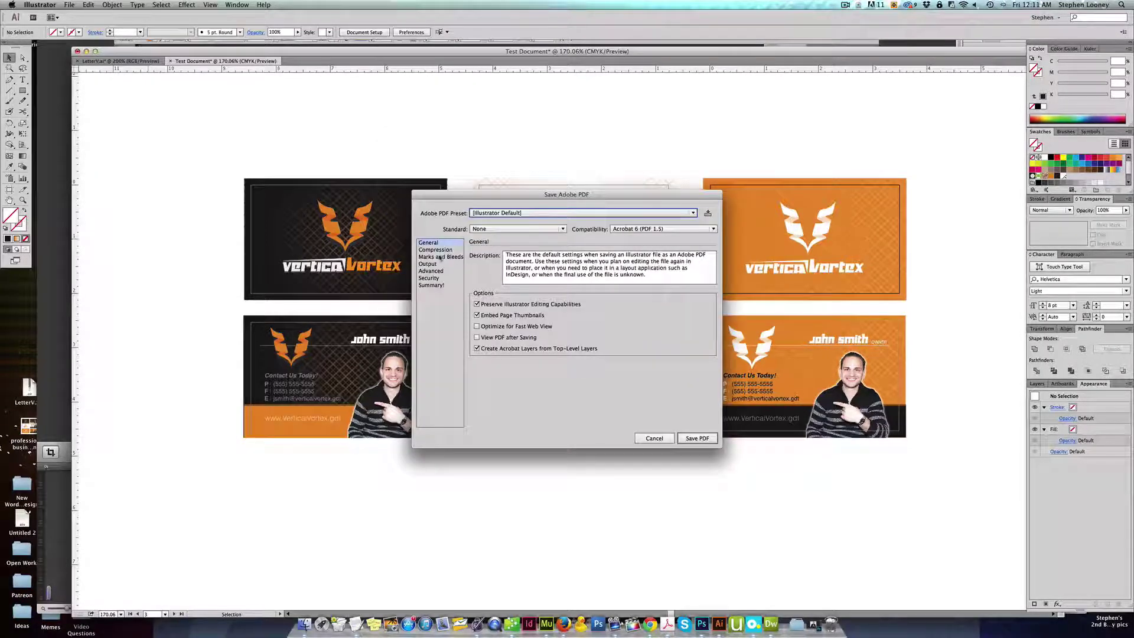
Export the PDF with trim marks and 0.125 in bleeds, then open Test Document.pdf
left_click(441, 256)
left_click(485, 276)
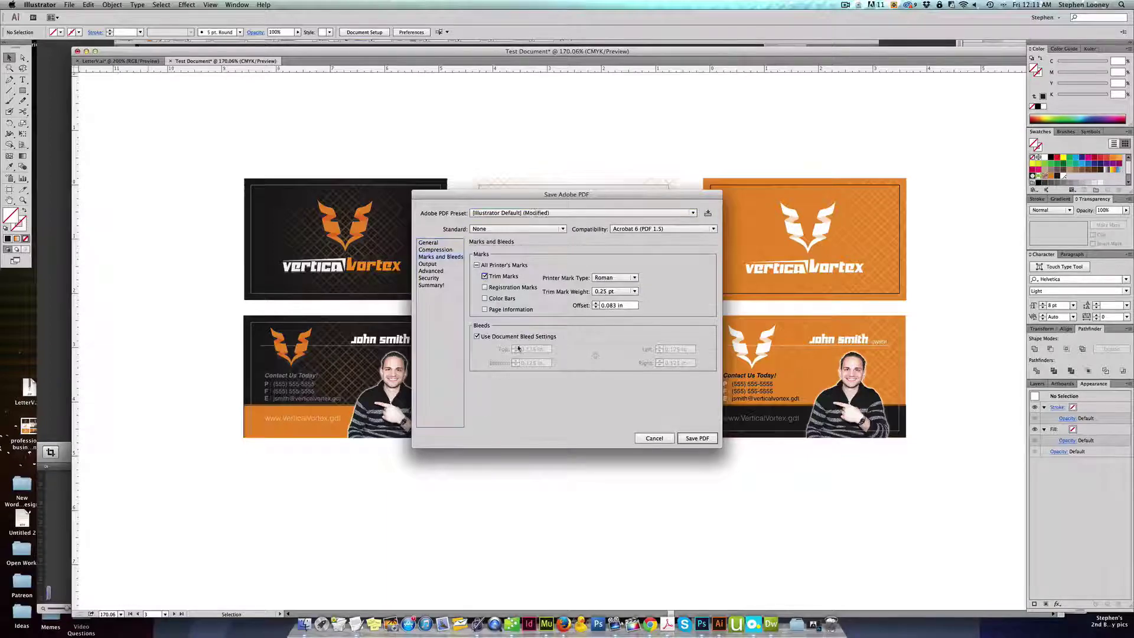
left_click(477, 336)
left_click(517, 347)
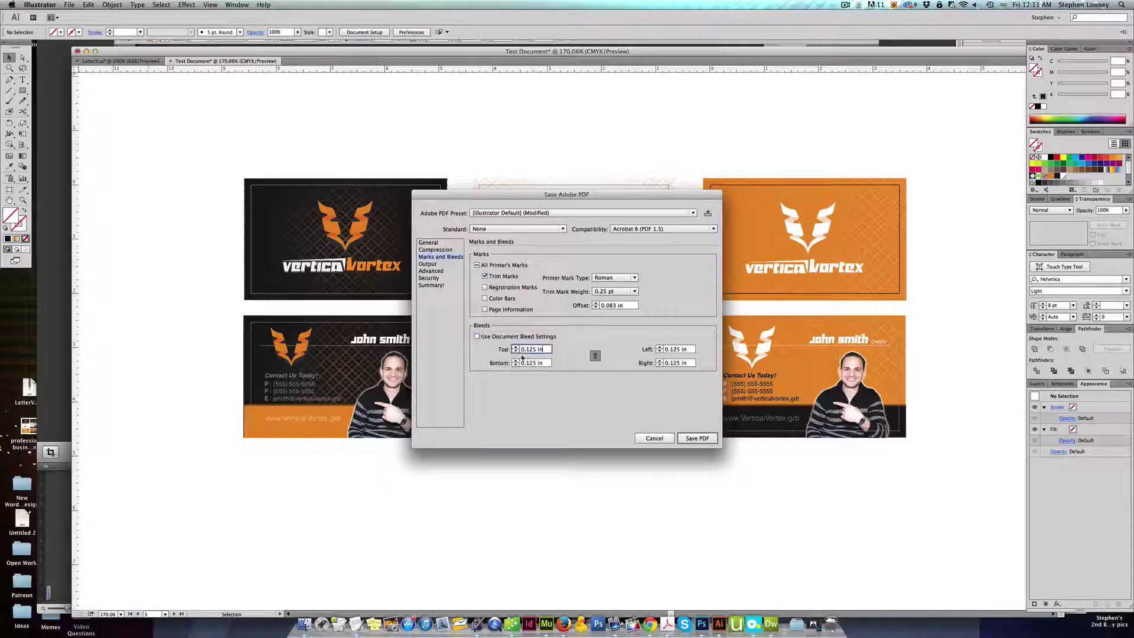
left_click(698, 438)
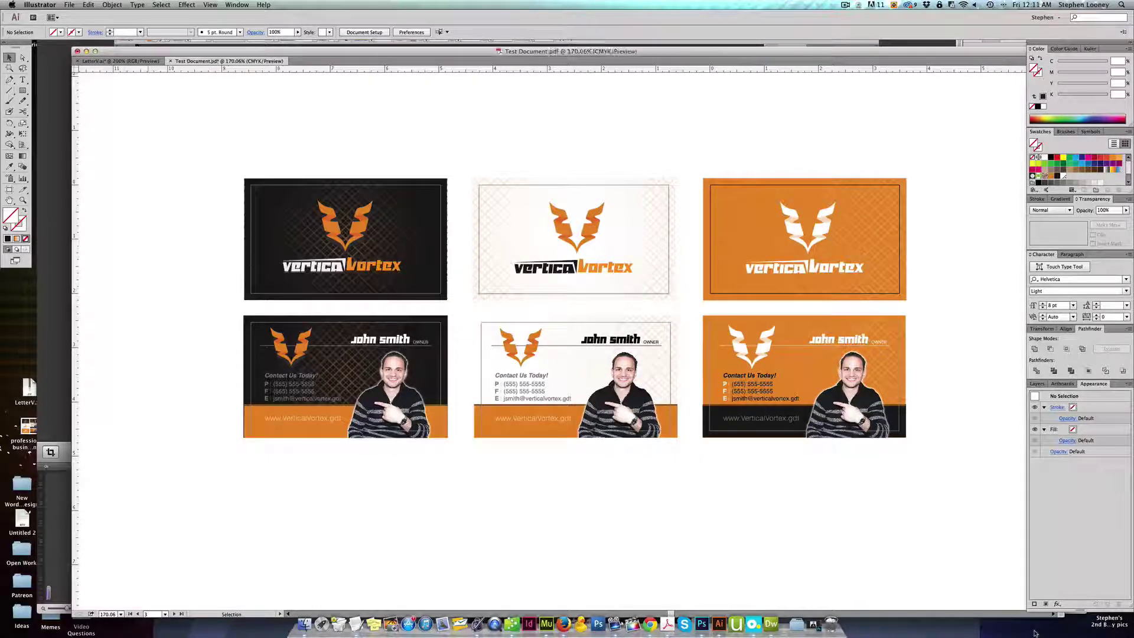
left_click(1030, 633)
double_click(1109, 180)
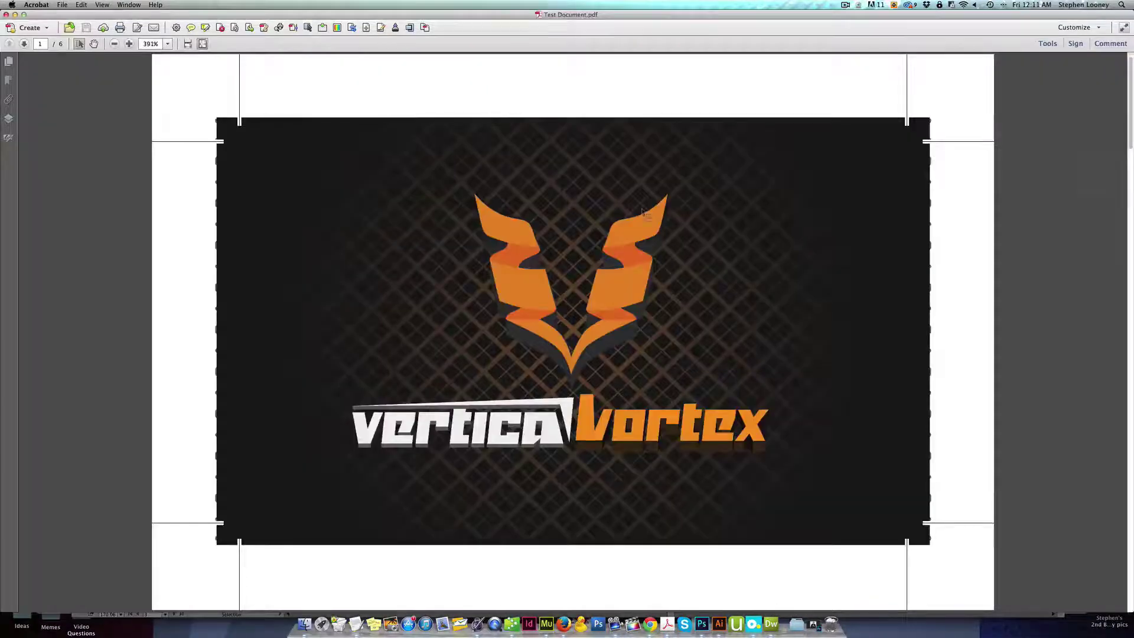
Scroll through pages 1–6 of Test Document.pdf, ending on the orange contact card
scroll(632, 261, "down", 1)
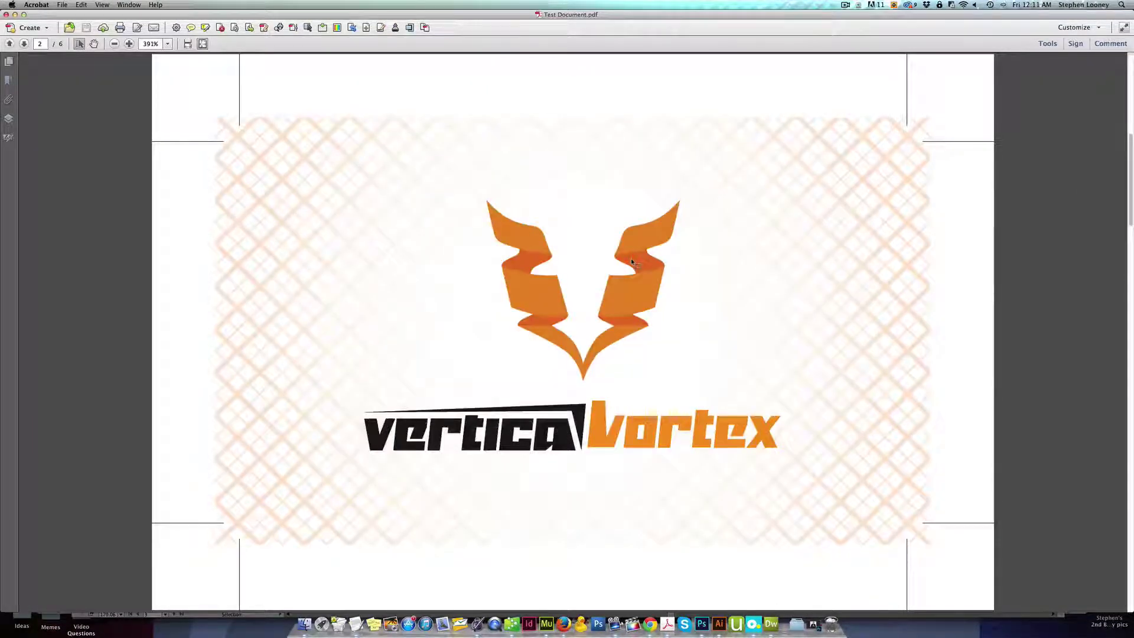
scroll(632, 260, "down", 1)
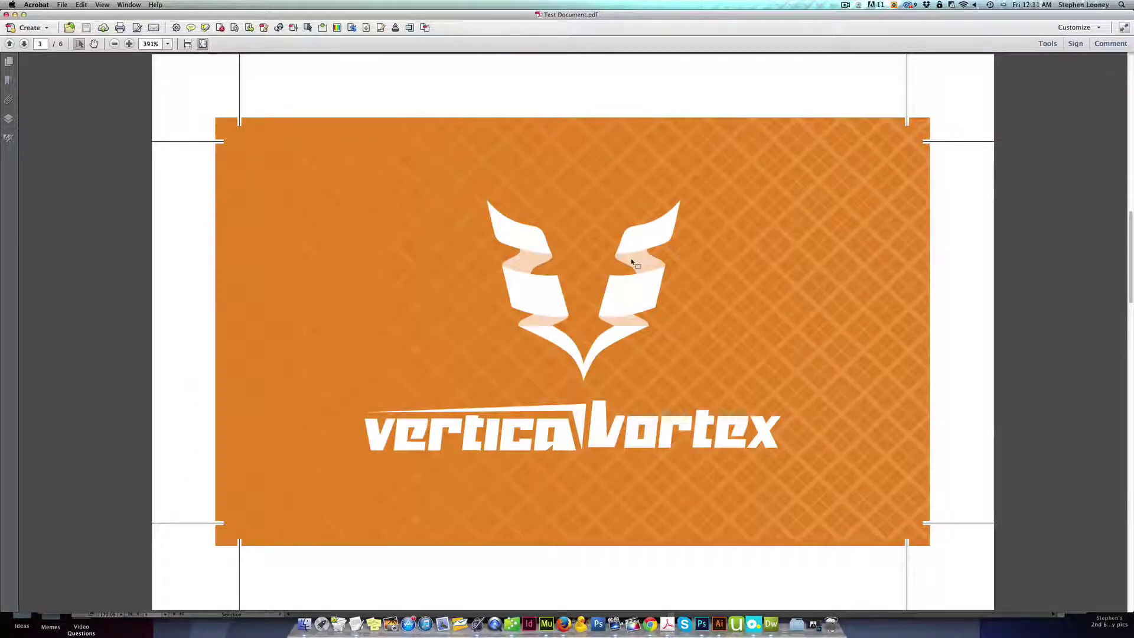
scroll(631, 261, "down", 1)
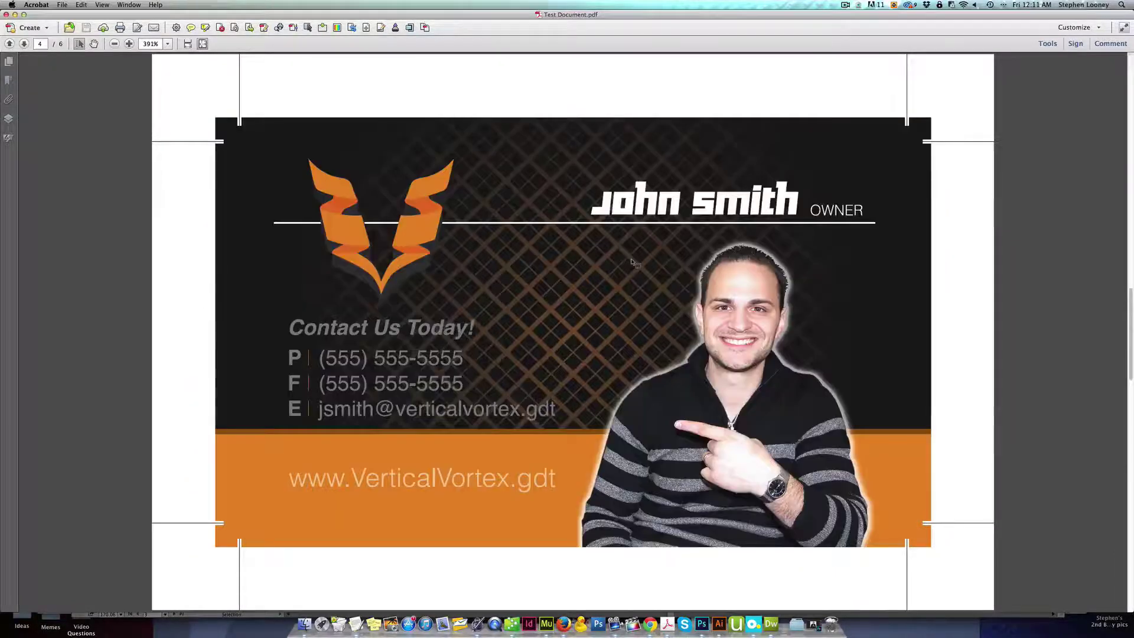
scroll(631, 260, "down", 1)
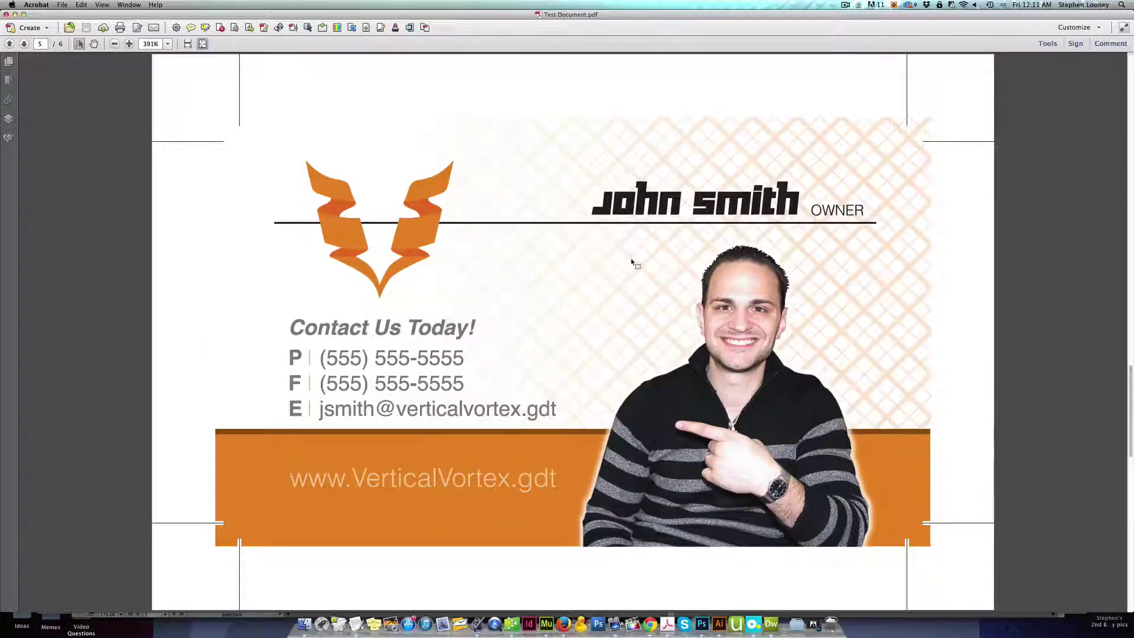
scroll(632, 260, "down", 1)
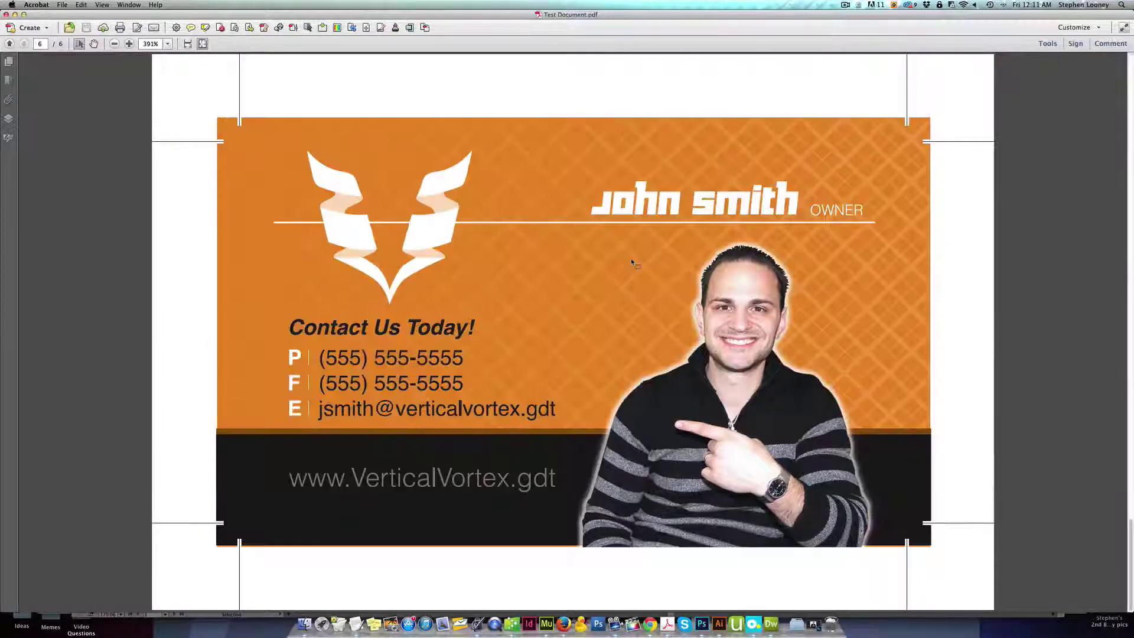